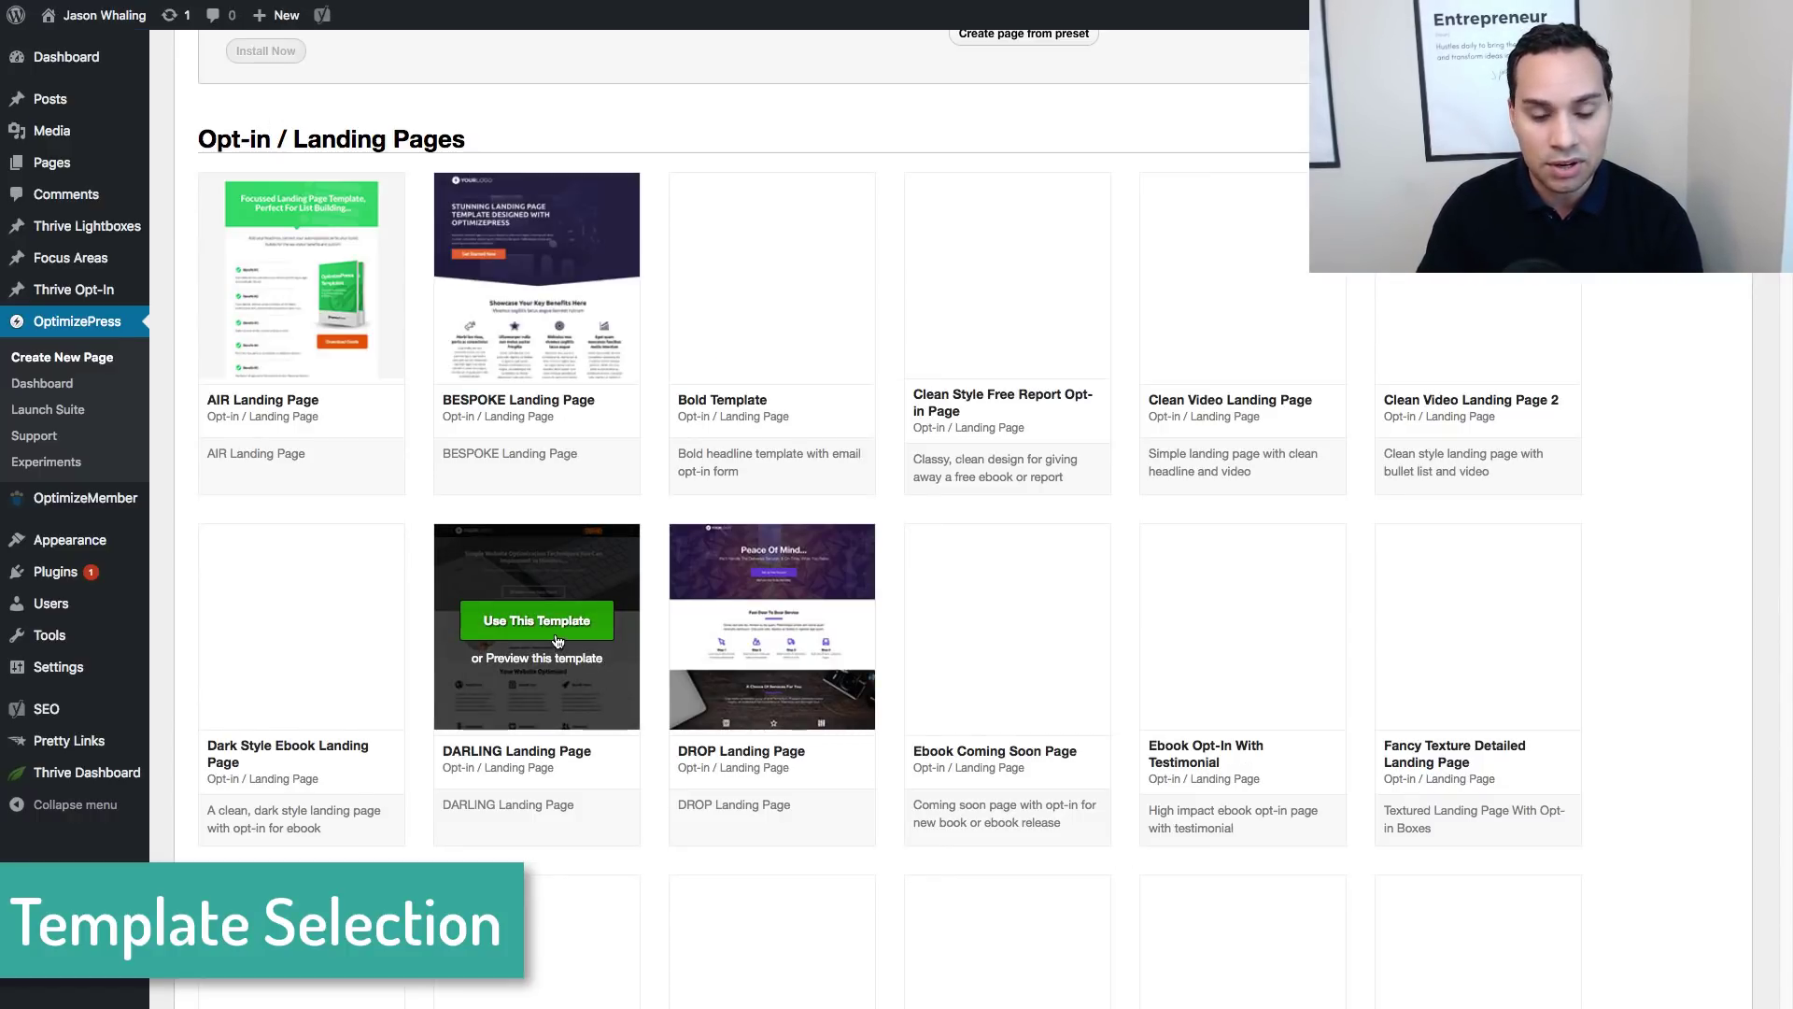
Create a new page from the DARLING Landing Page template
{"action": "left_click", "coordinate": [557, 638]}
{"action": "left_click", "coordinate": [1140, 715]}
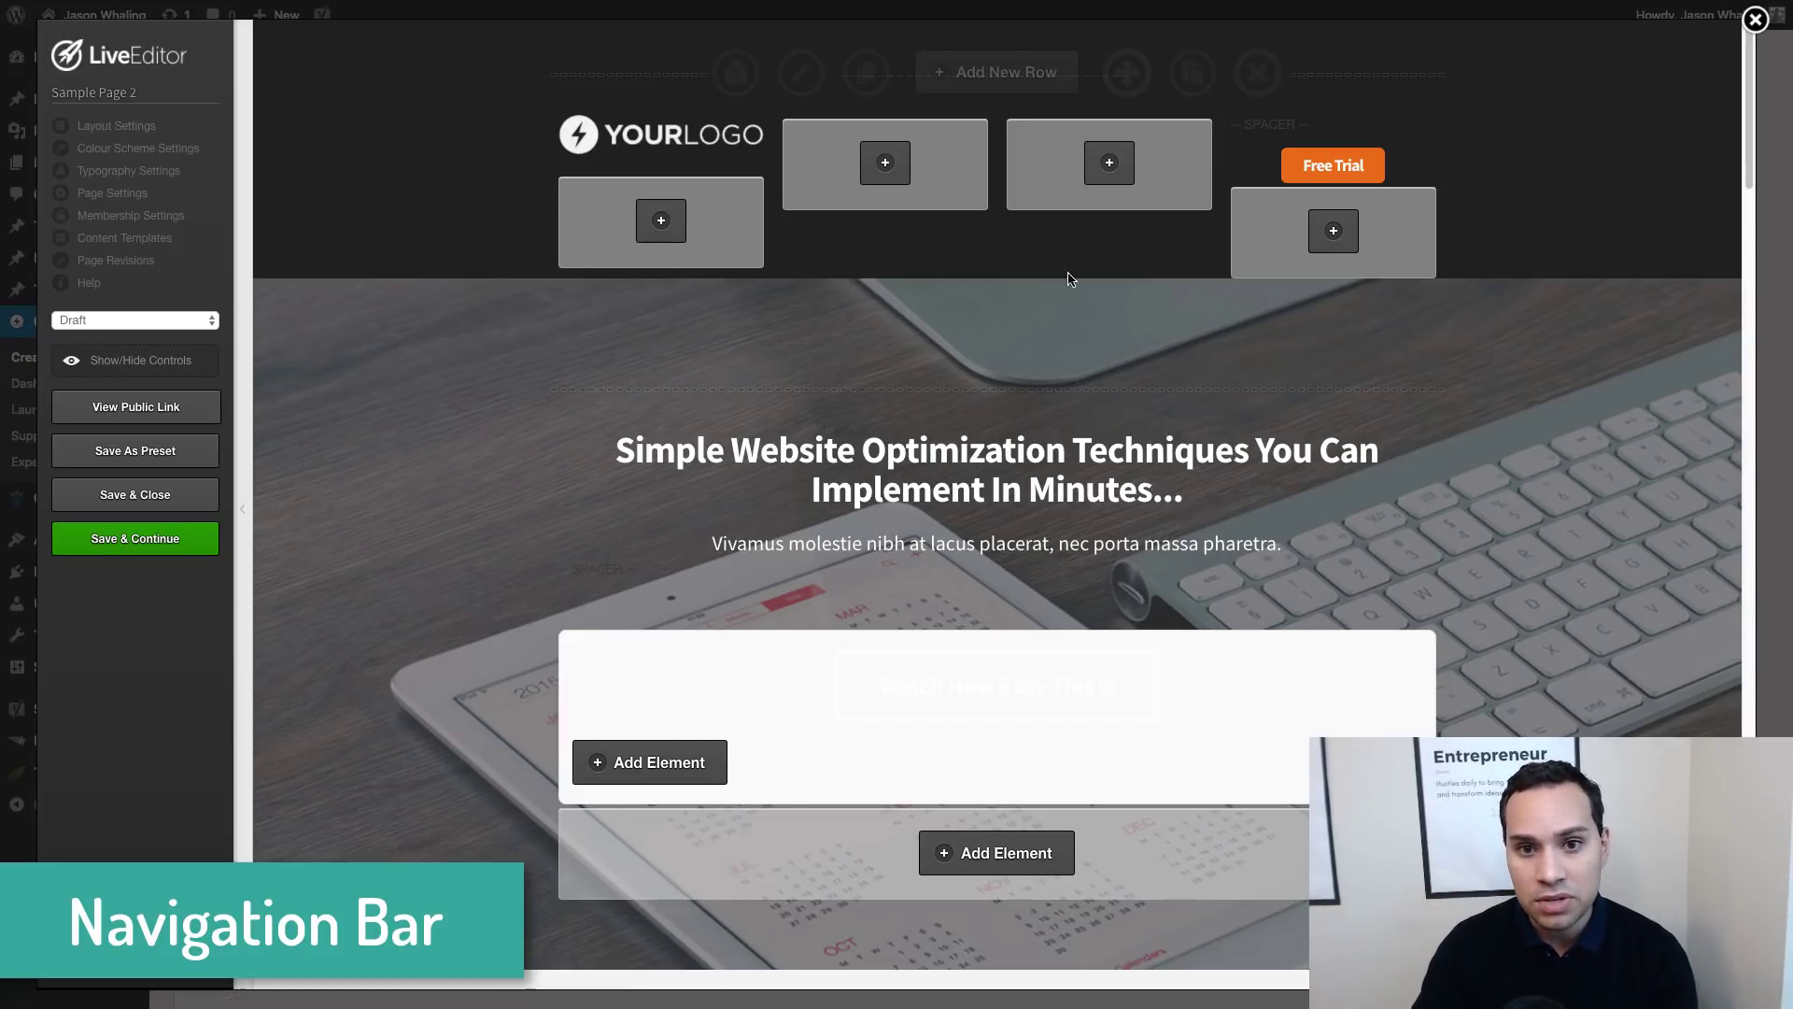
Add a text block reading "Free Tools" to the third column of the header row
{"action": "mouse_move", "coordinate": [1350, 173]}
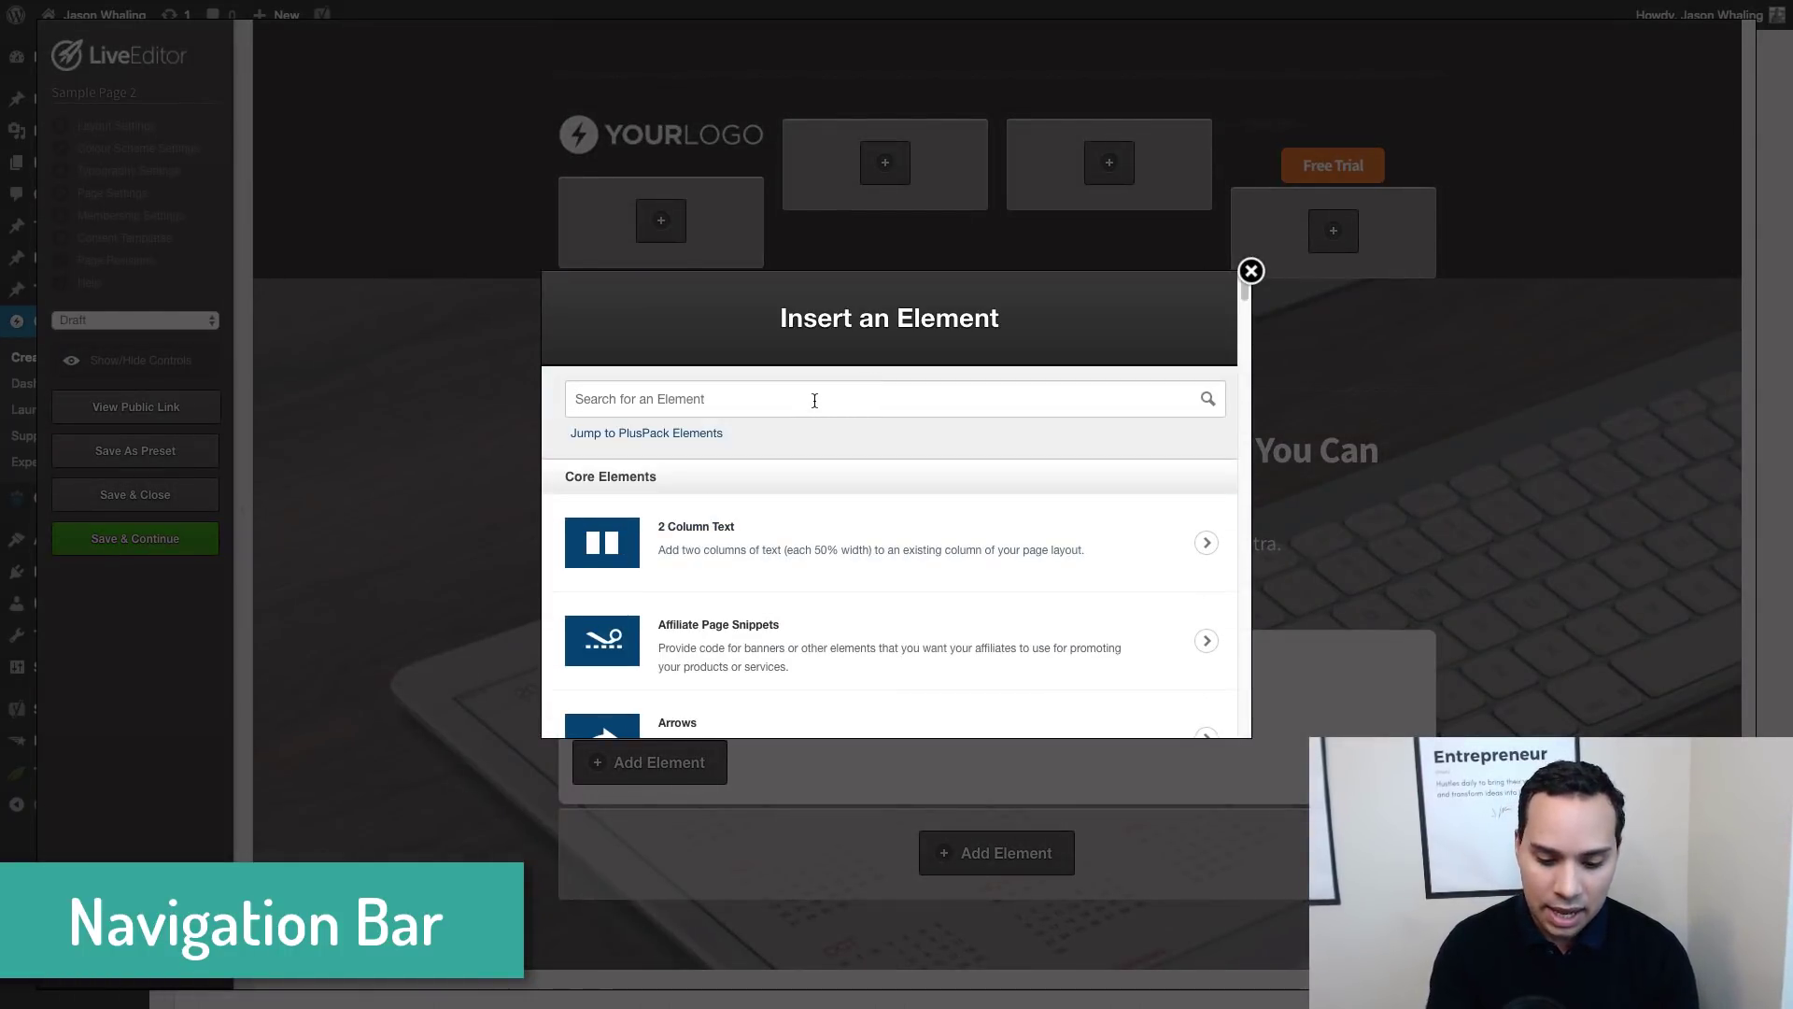
{"action": "type", "text": "text"}
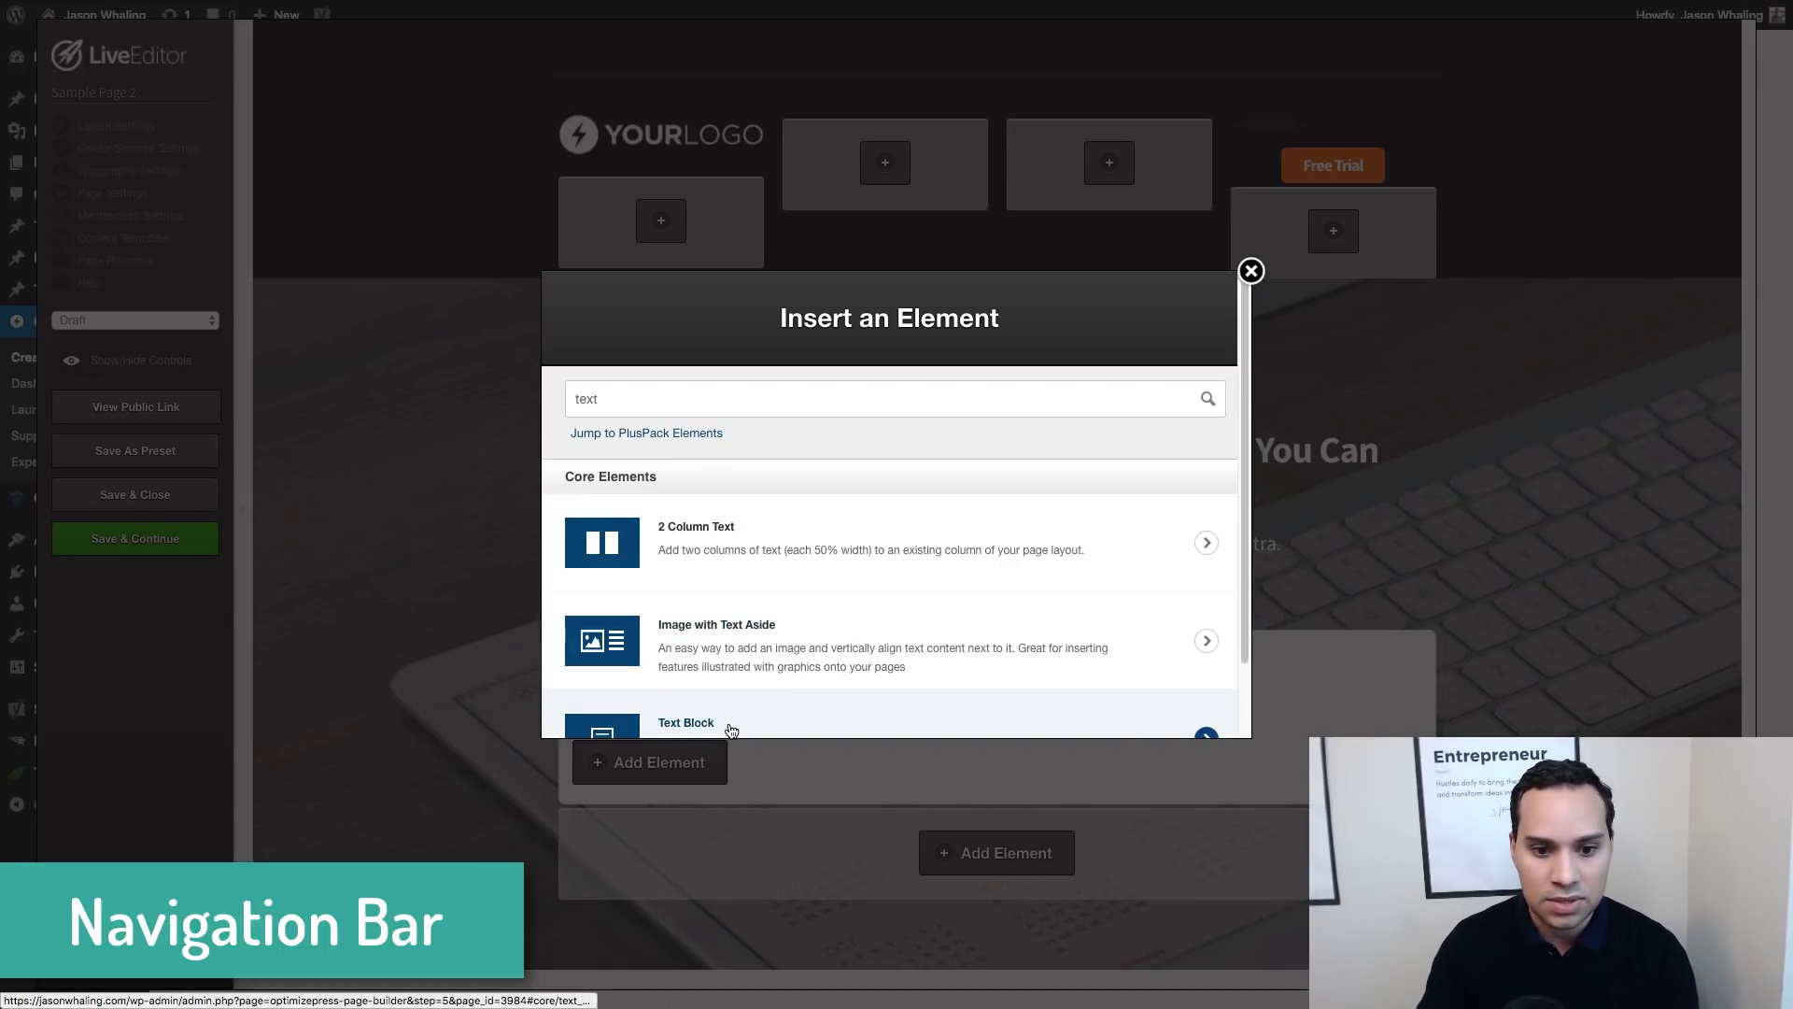
{"action": "left_click", "coordinate": [732, 729]}
{"action": "left_click", "coordinate": [692, 596]}
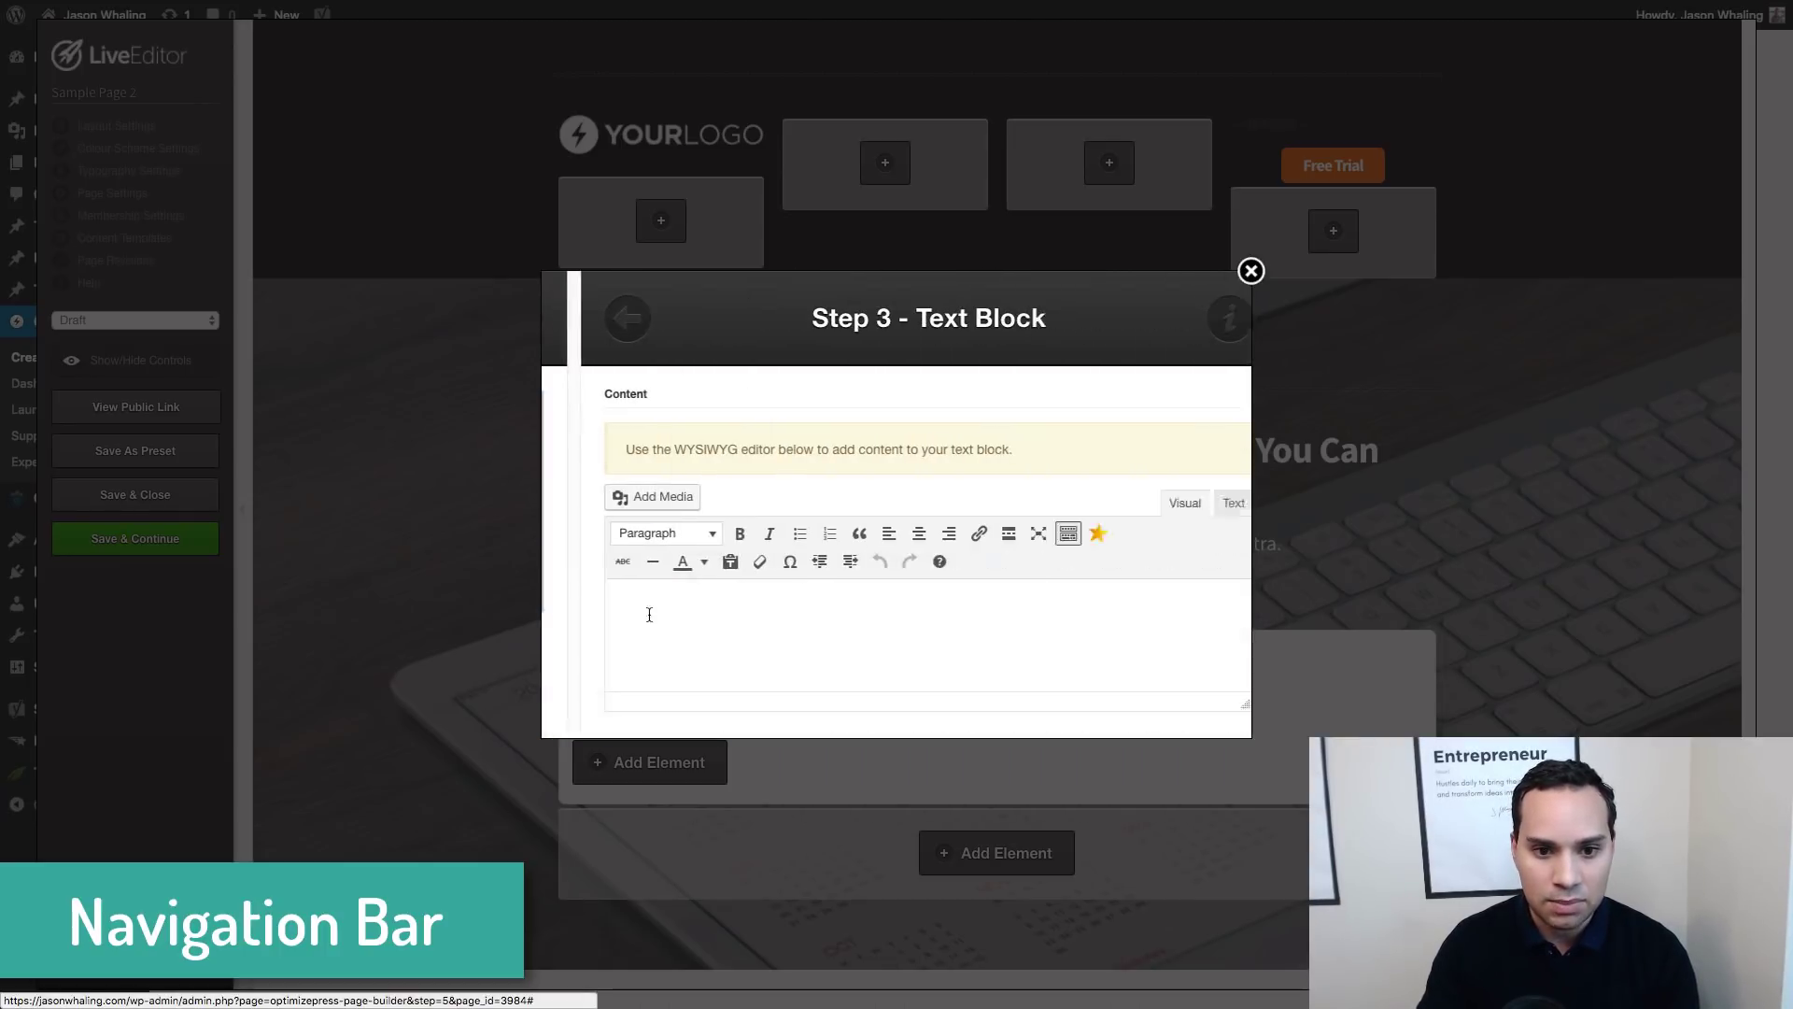
{"action": "left_click", "coordinate": [649, 613]}
{"action": "type", "text": "Free Tools"}
{"action": "scroll", "coordinate": [1009, 584], "scroll_direction": "down", "scroll_amount": 2}
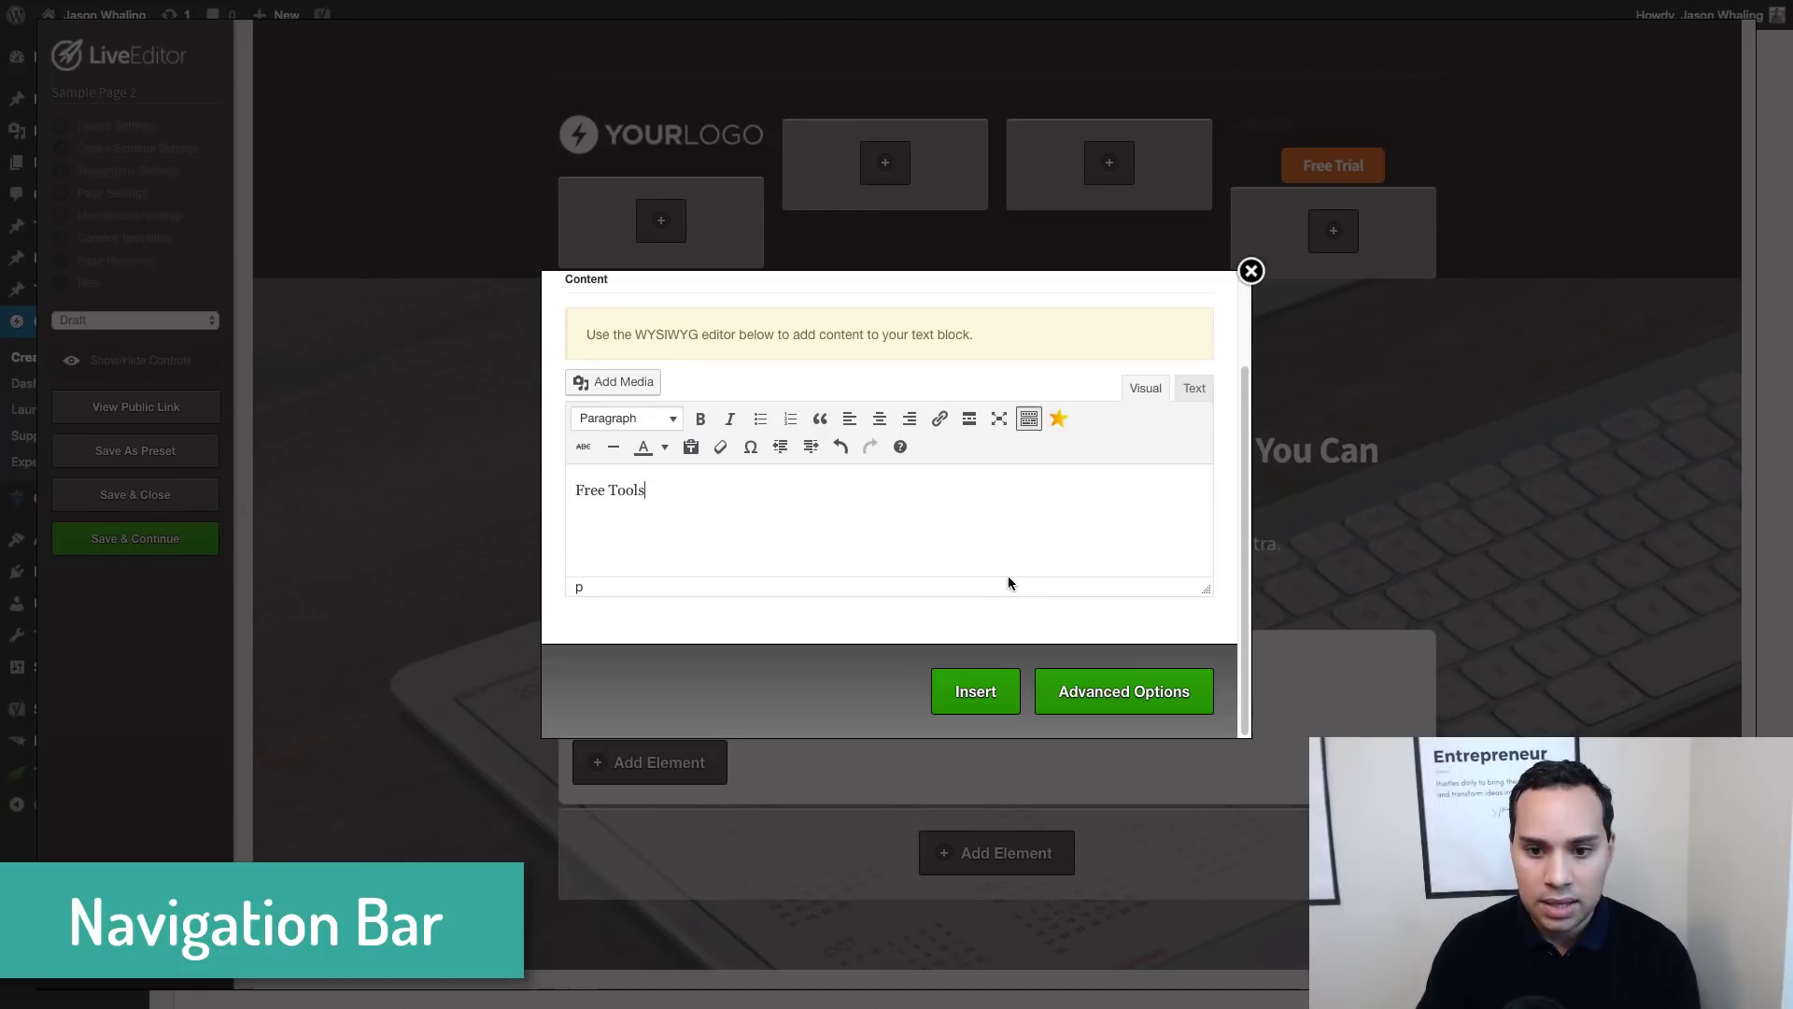
Format the "Free Tools" text block as 30px Source Sans Pro in the Thin style
{"action": "left_click", "coordinate": [1159, 703]}
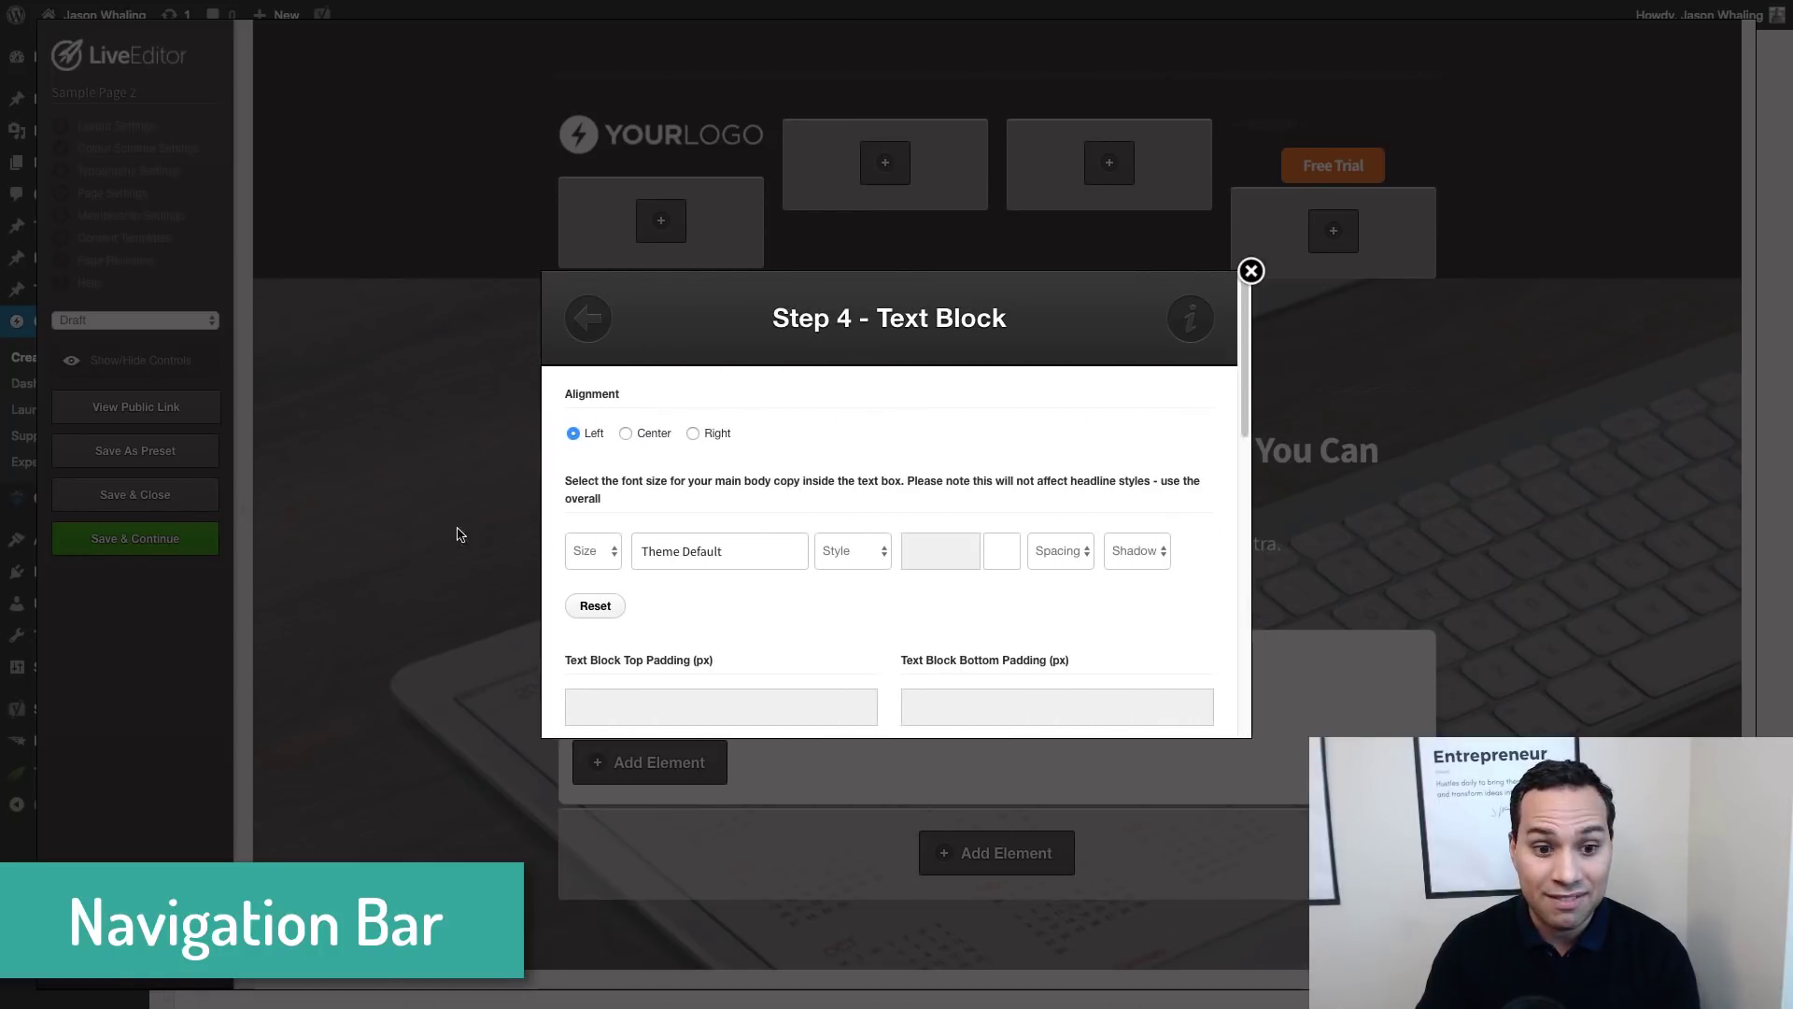
{"action": "left_click", "coordinate": [617, 559]}
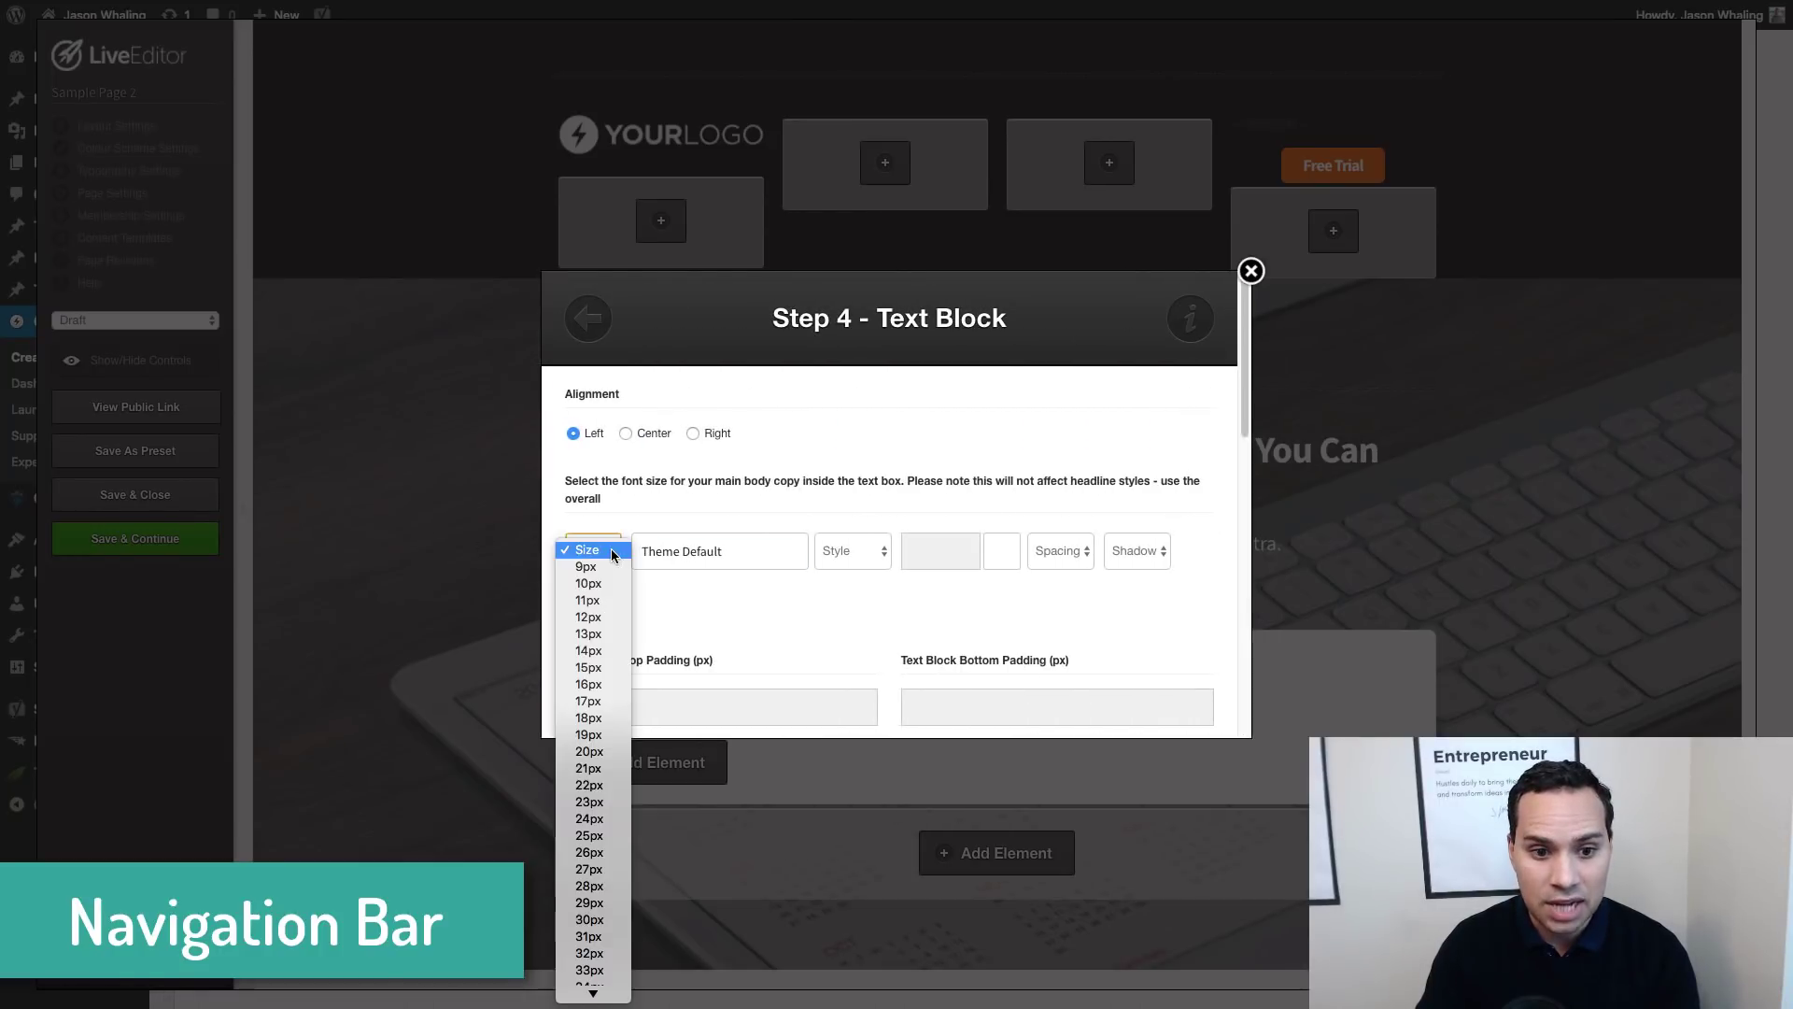
{"action": "left_click", "coordinate": [605, 920]}
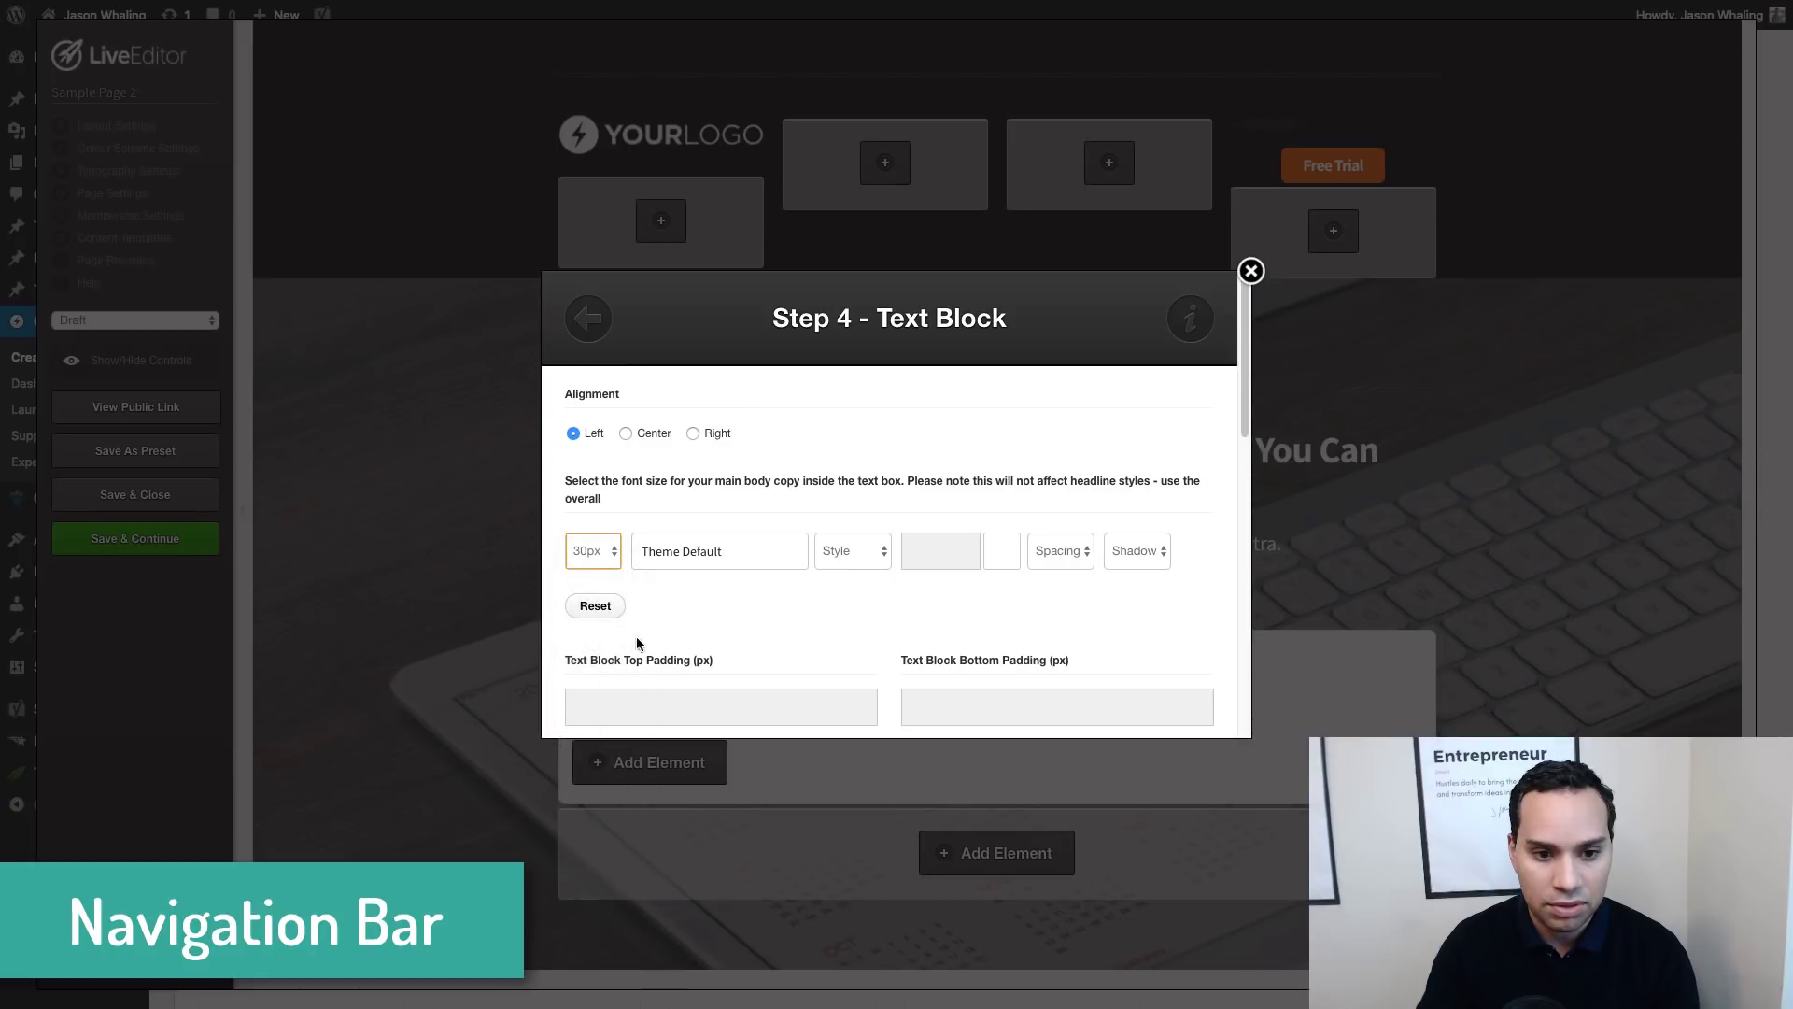
{"action": "left_click", "coordinate": [781, 556]}
{"action": "scroll", "coordinate": [720, 644], "scroll_direction": "down", "scroll_amount": 5}
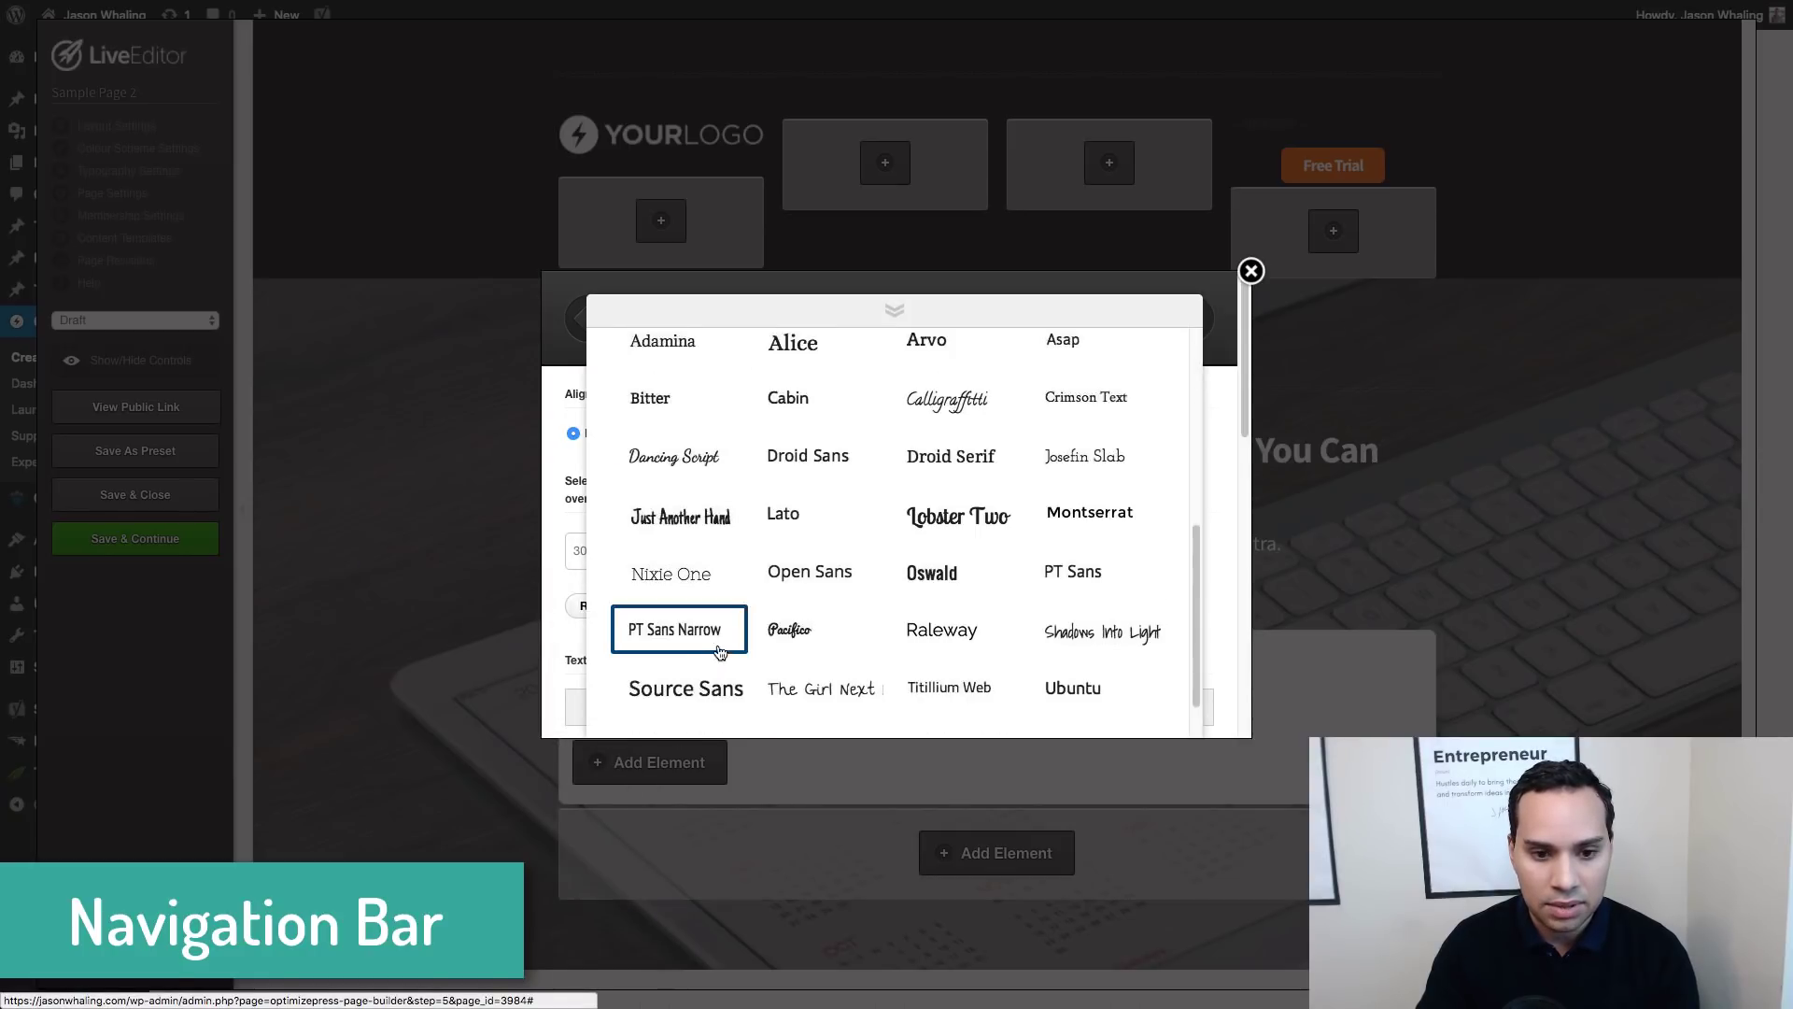
{"action": "left_click", "coordinate": [681, 704]}
{"action": "left_click", "coordinate": [850, 548]}
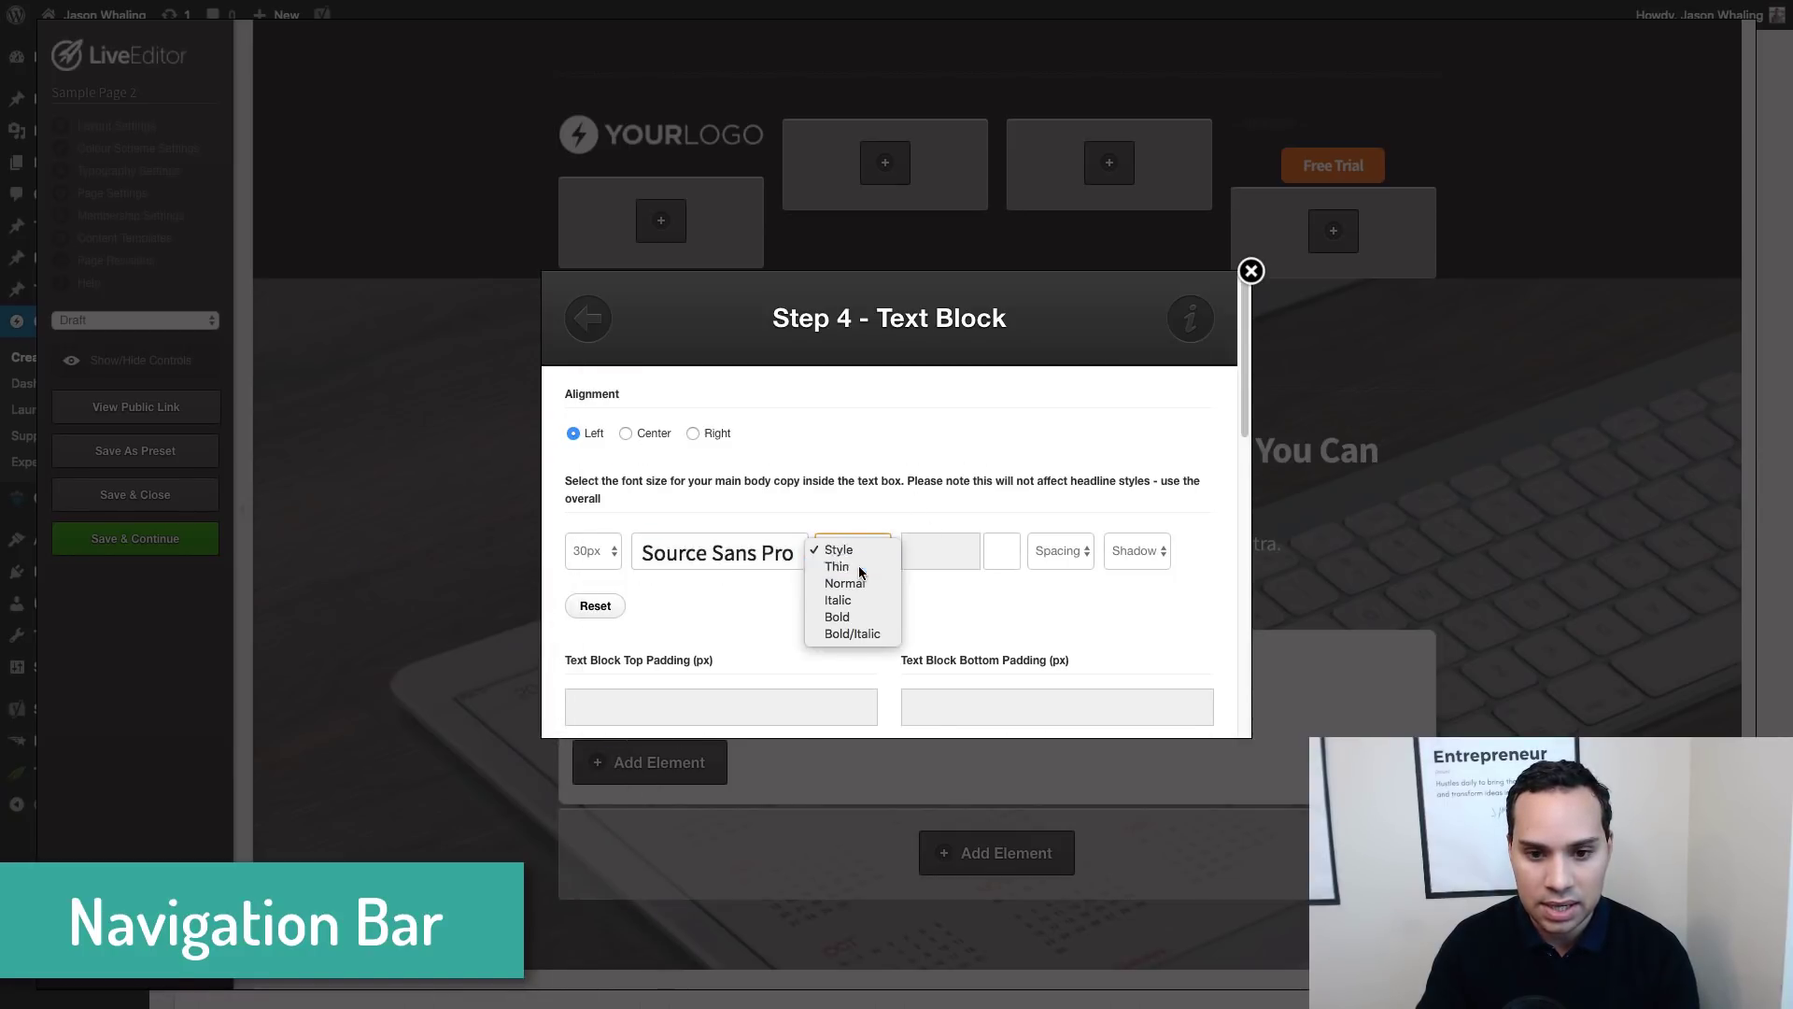
{"action": "left_click", "coordinate": [838, 567]}
Set the text block's colour to #ffffff and letter spacing to -1px, and insert it into the header
{"action": "left_click", "coordinate": [949, 555]}
{"action": "type", "text": "#ffffff"}
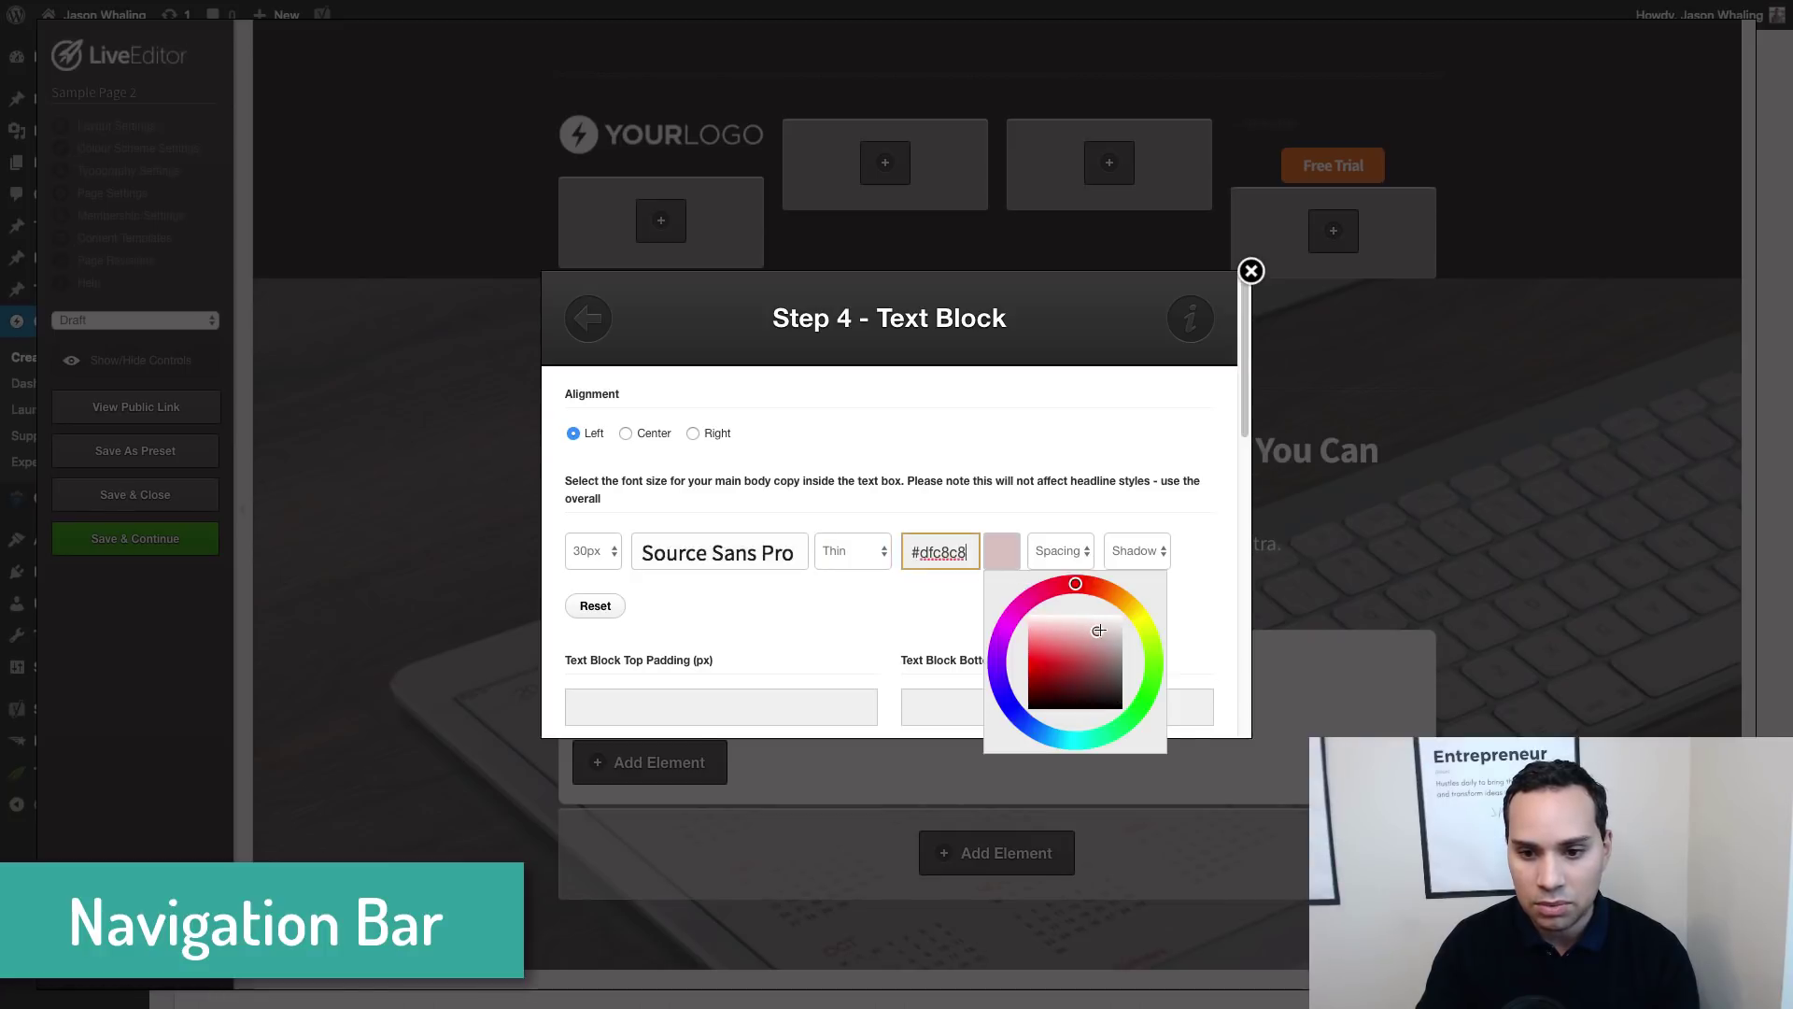
{"action": "left_click", "coordinate": [1193, 549]}
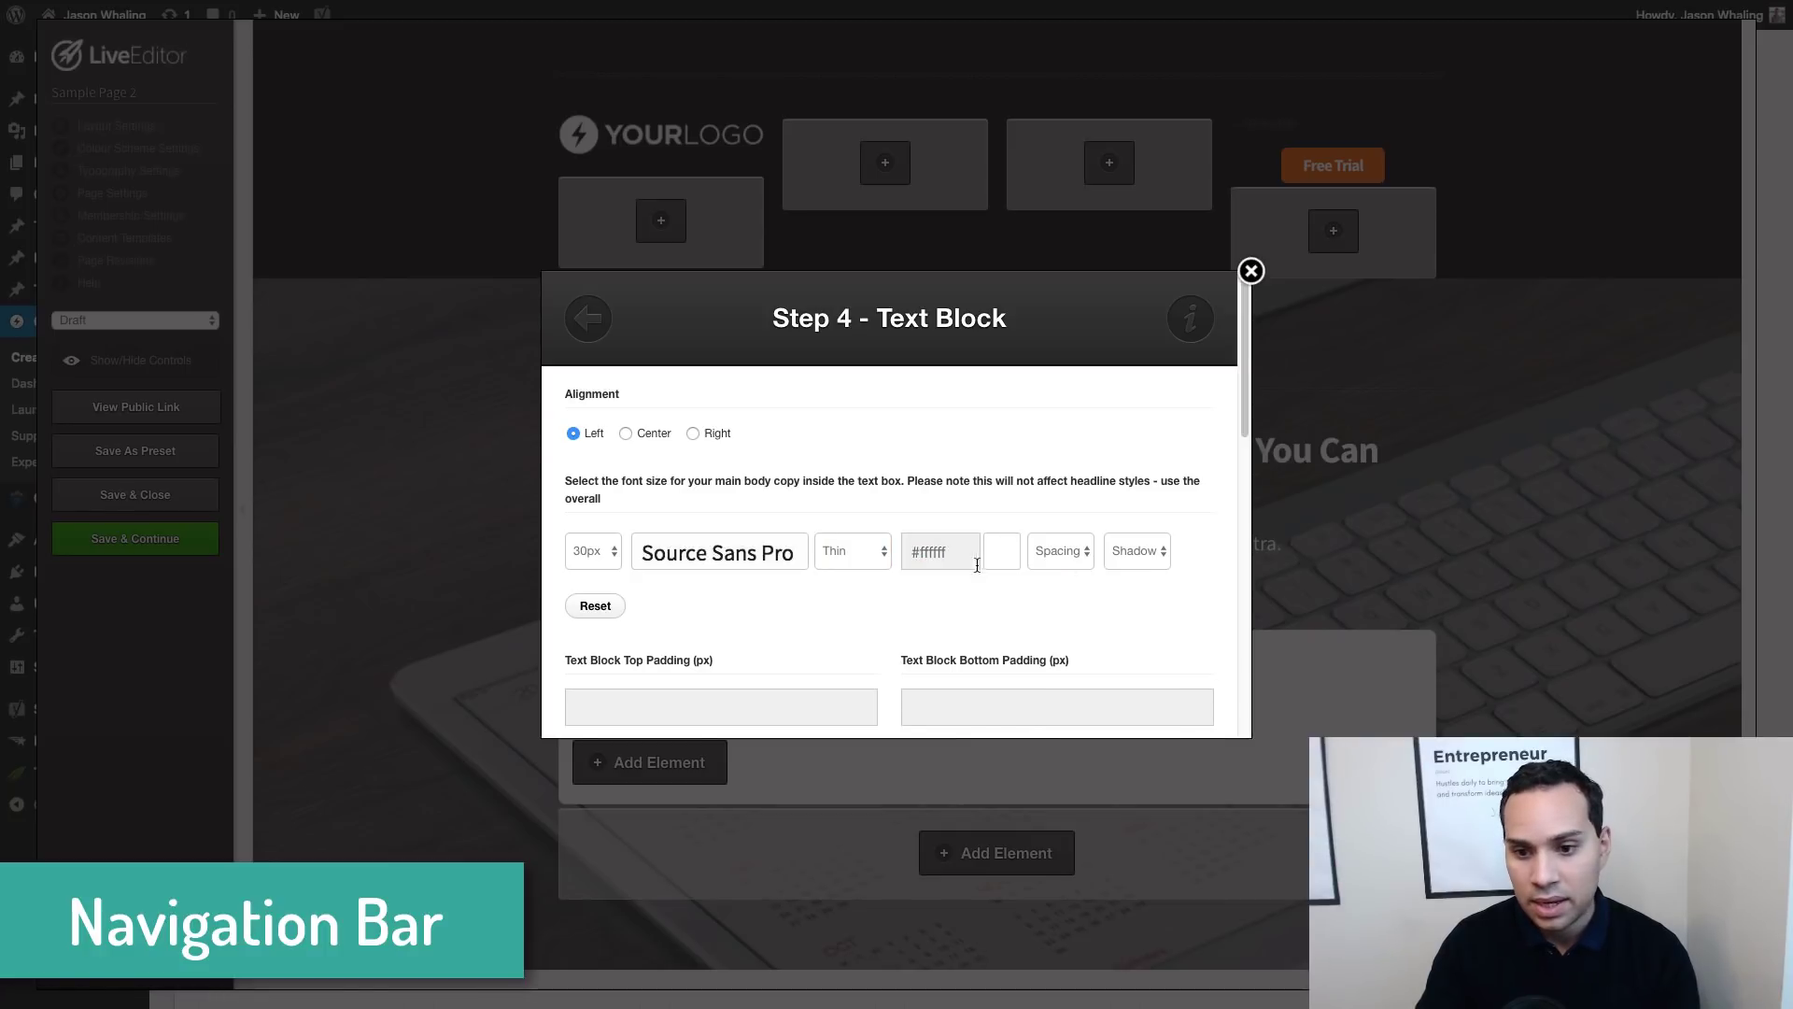
{"action": "scroll", "coordinate": [1107, 565], "scroll_direction": "down", "scroll_amount": 1}
{"action": "scroll", "coordinate": [1108, 578], "scroll_direction": "up", "scroll_amount": 1}
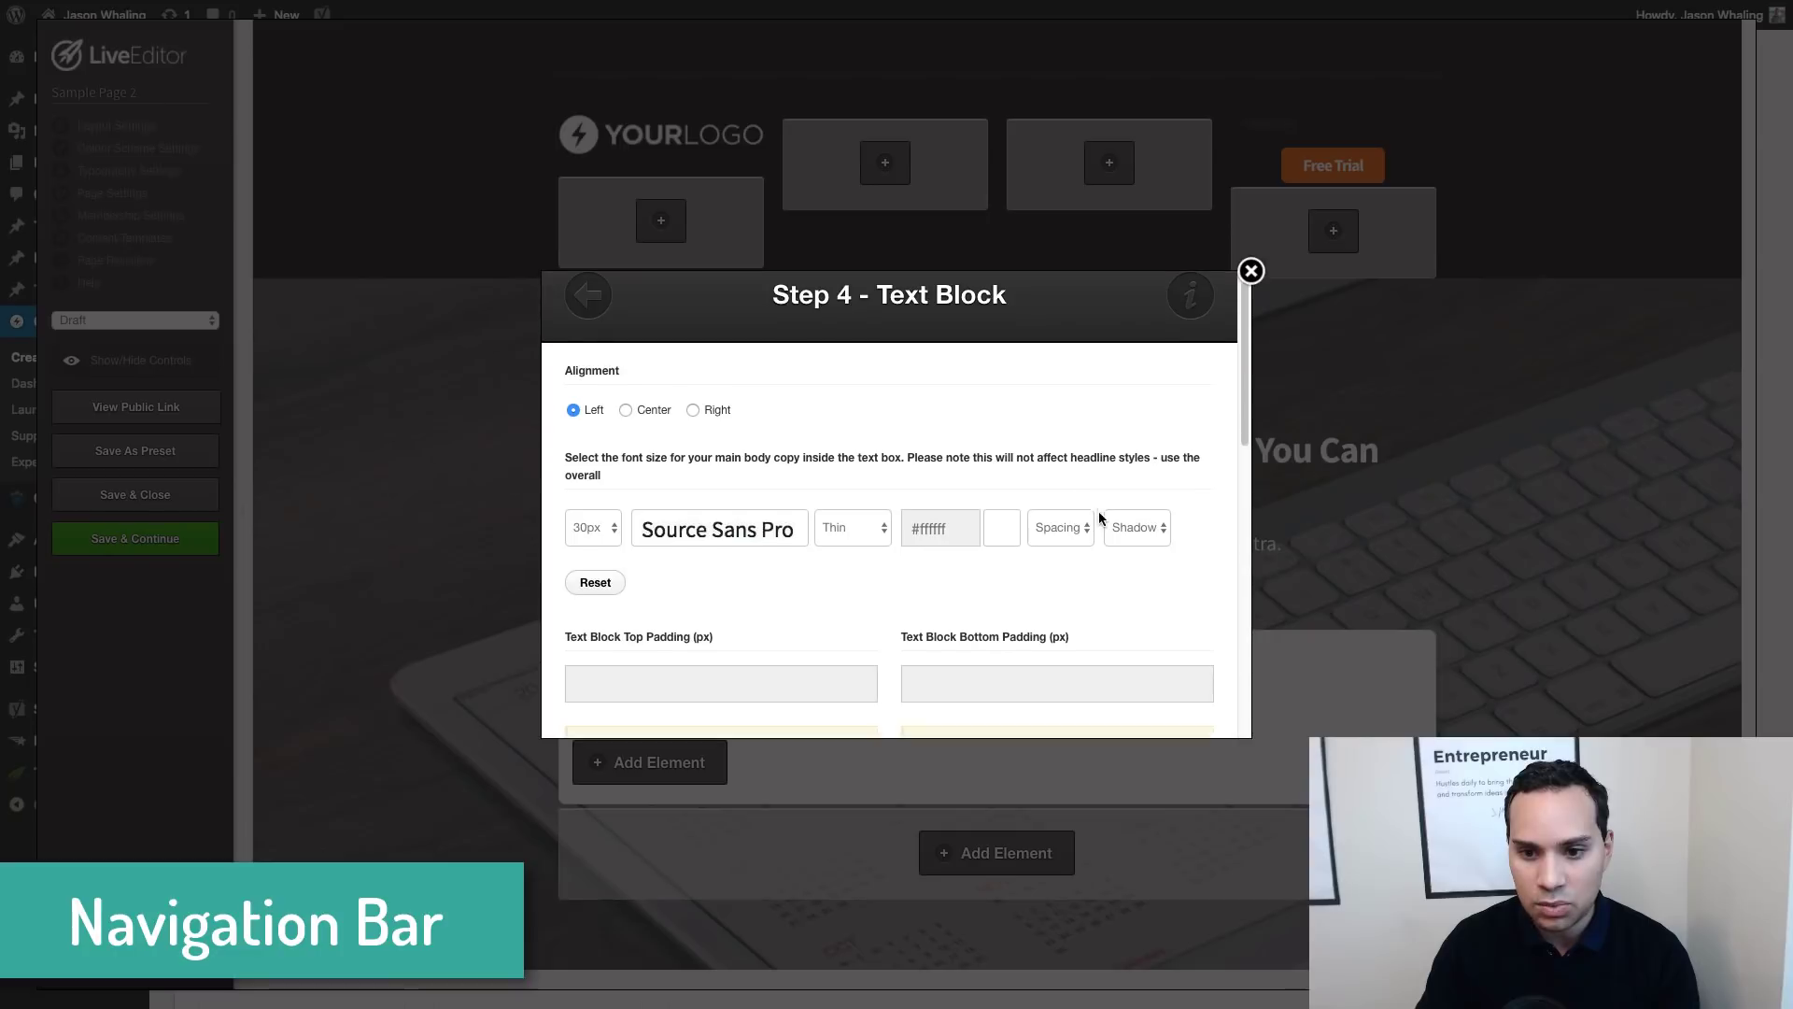
{"action": "left_click", "coordinate": [1060, 551]}
{"action": "left_click", "coordinate": [1105, 620]}
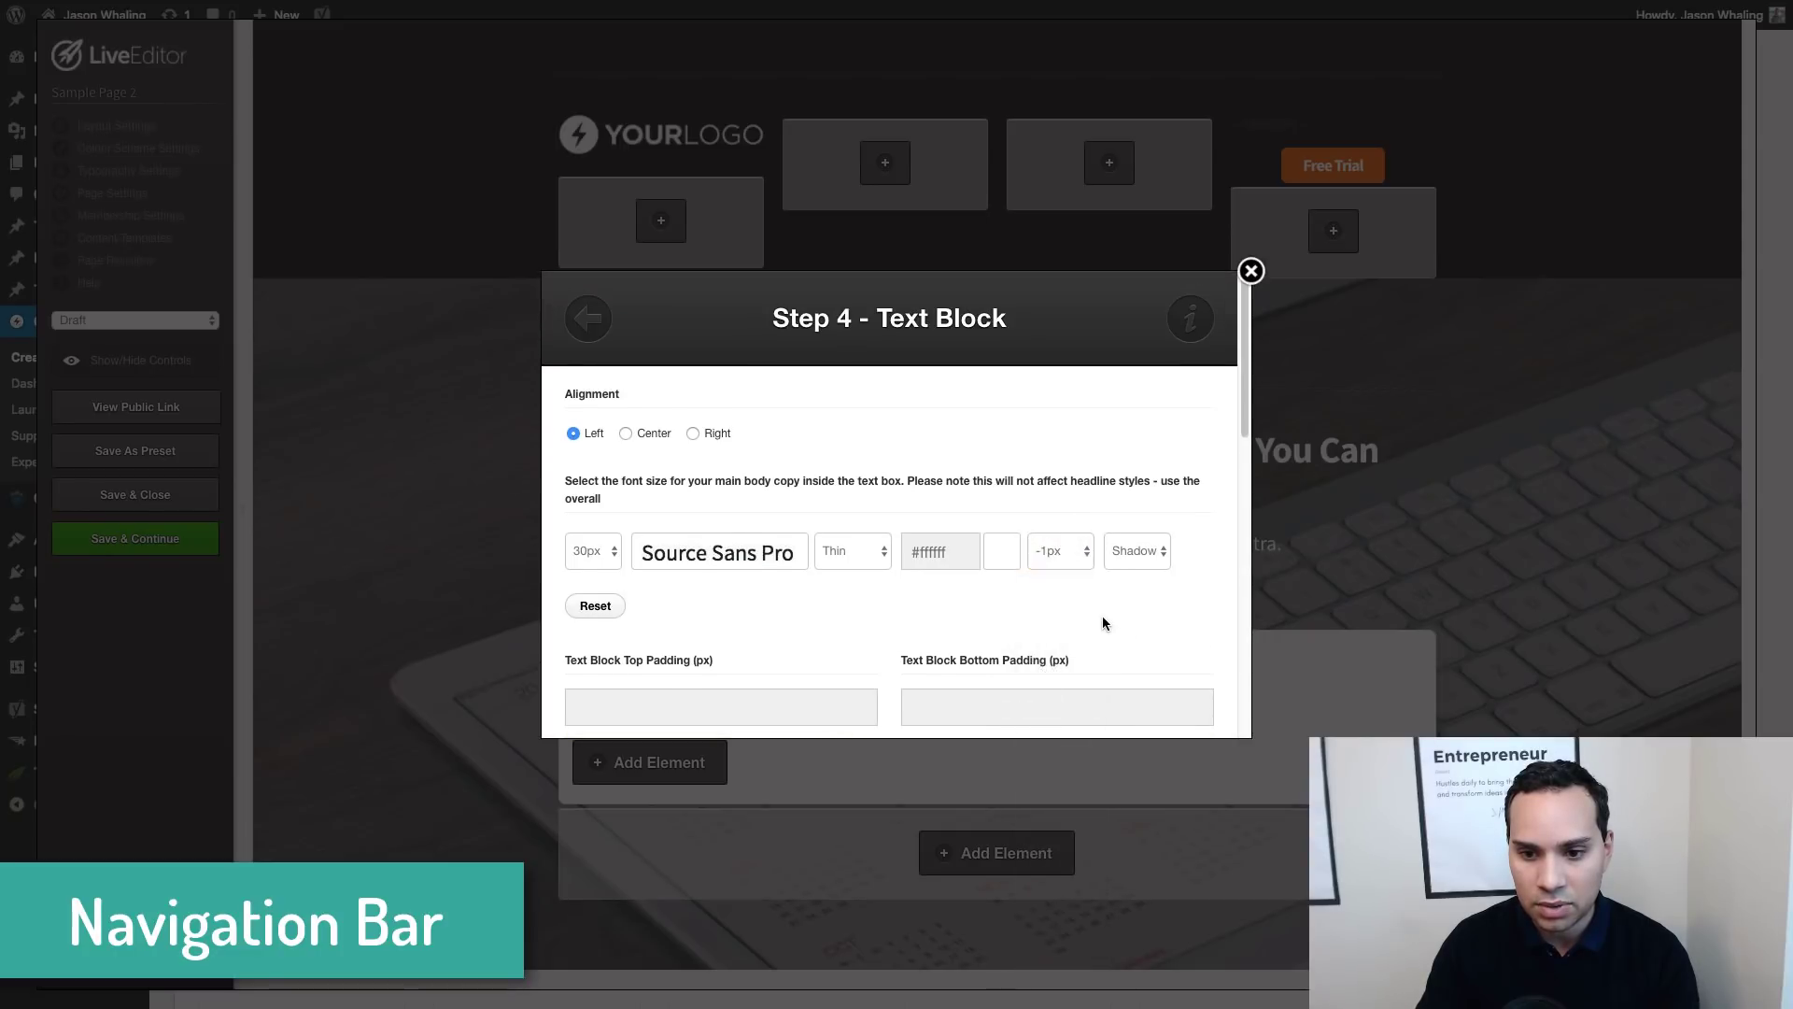
{"action": "scroll", "coordinate": [1105, 620], "scroll_direction": "down", "scroll_amount": 10}
{"action": "left_click", "coordinate": [1156, 712]}
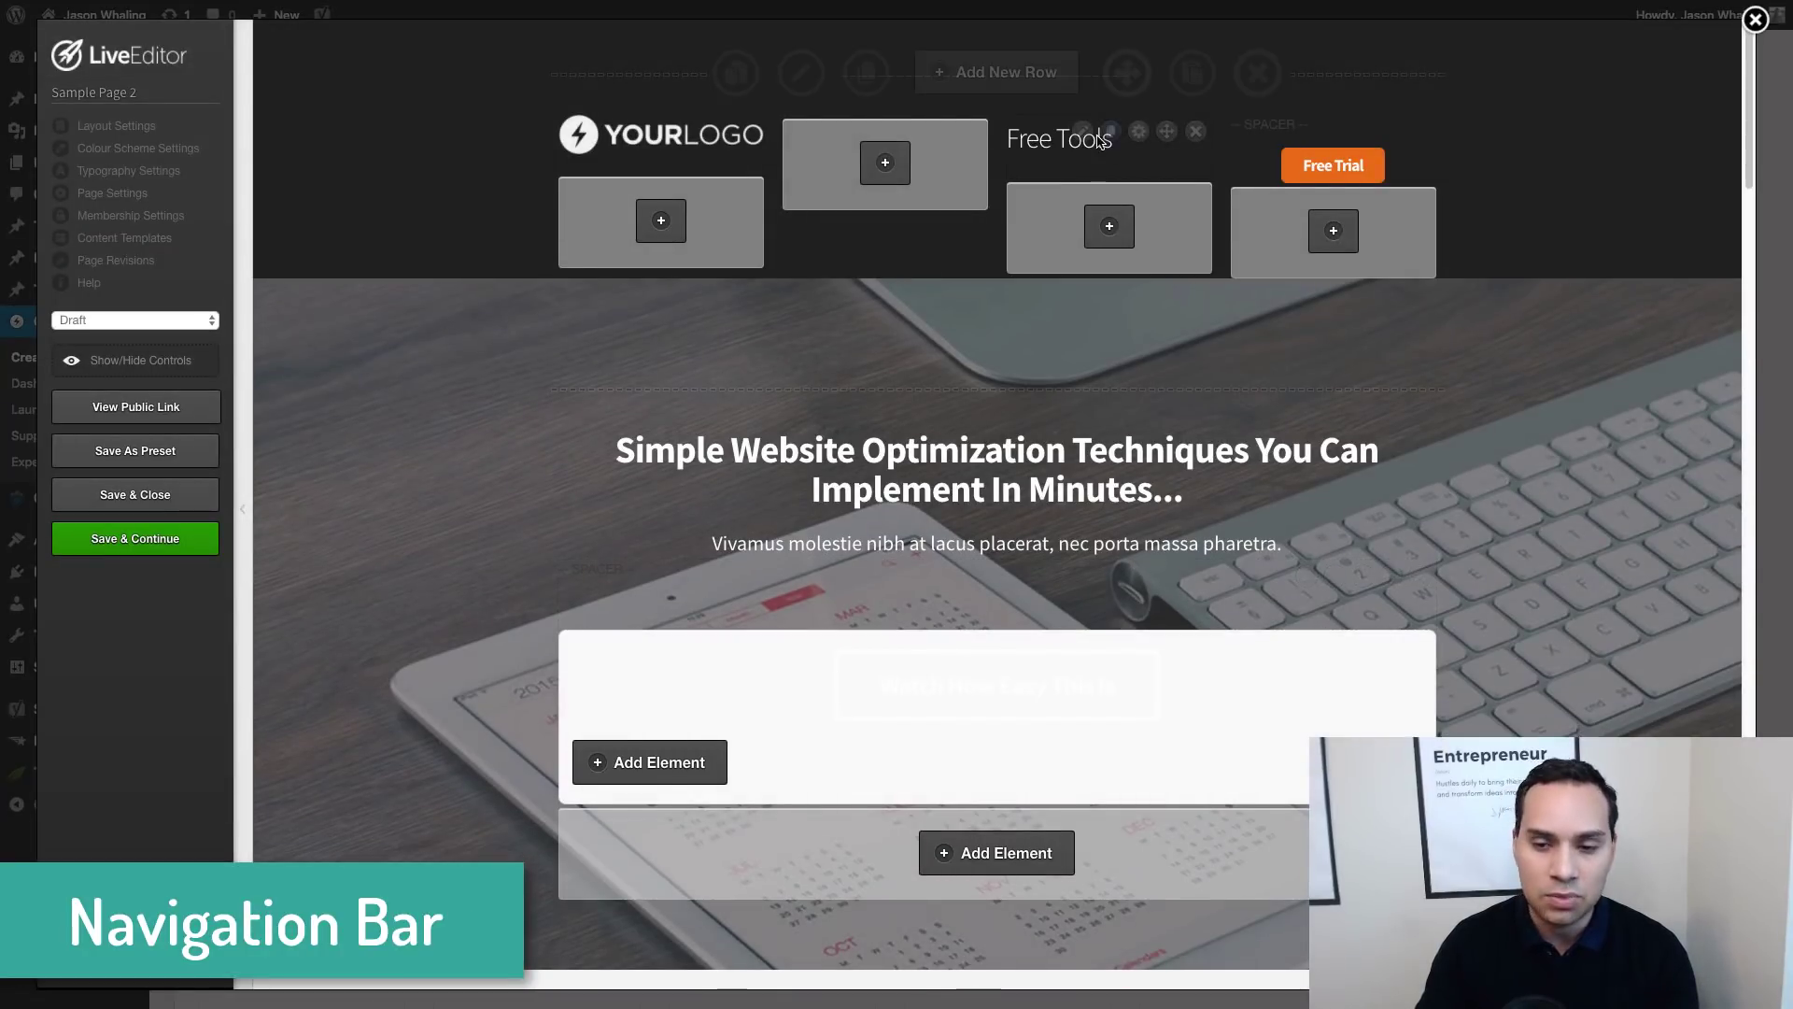
Link the "Free Tools" header text to the site's /aspire-notebook/ page and update the text block
{"action": "left_click", "coordinate": [1082, 133]}
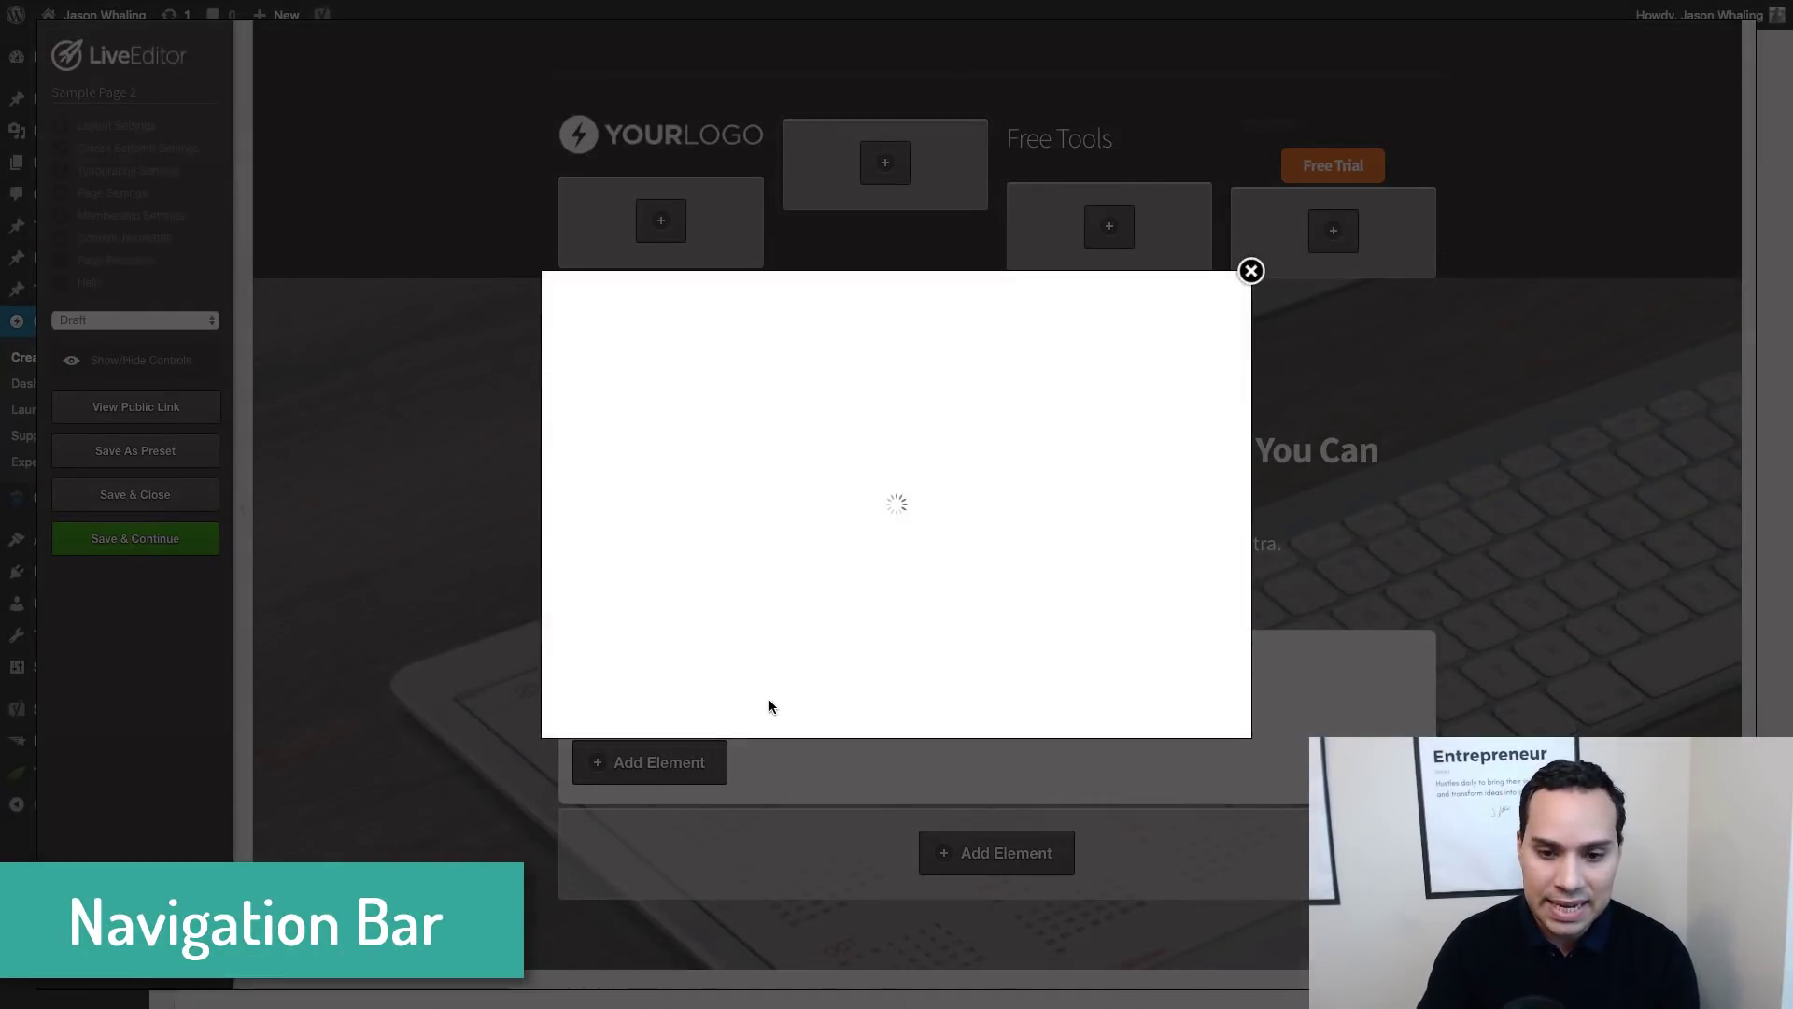
{"action": "left_click_drag", "start_coordinate": [669, 606], "coordinate": [520, 606]}
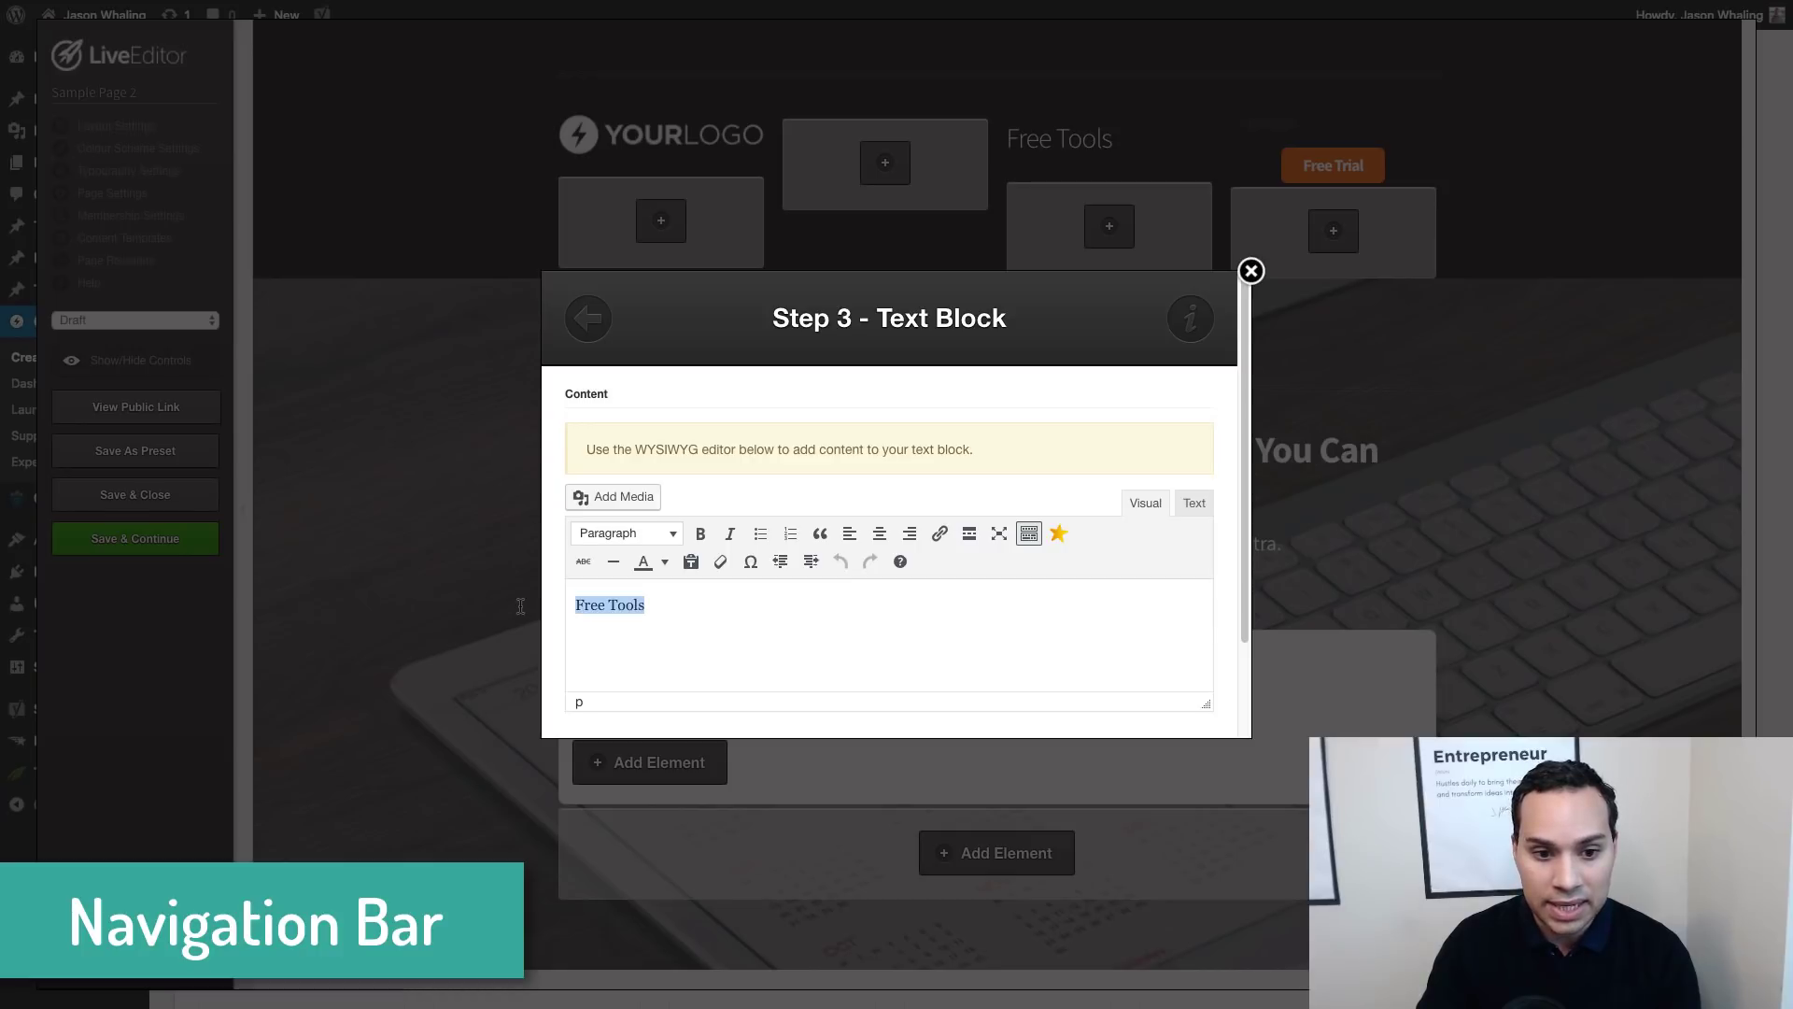
{"action": "left_click", "coordinate": [940, 534]}
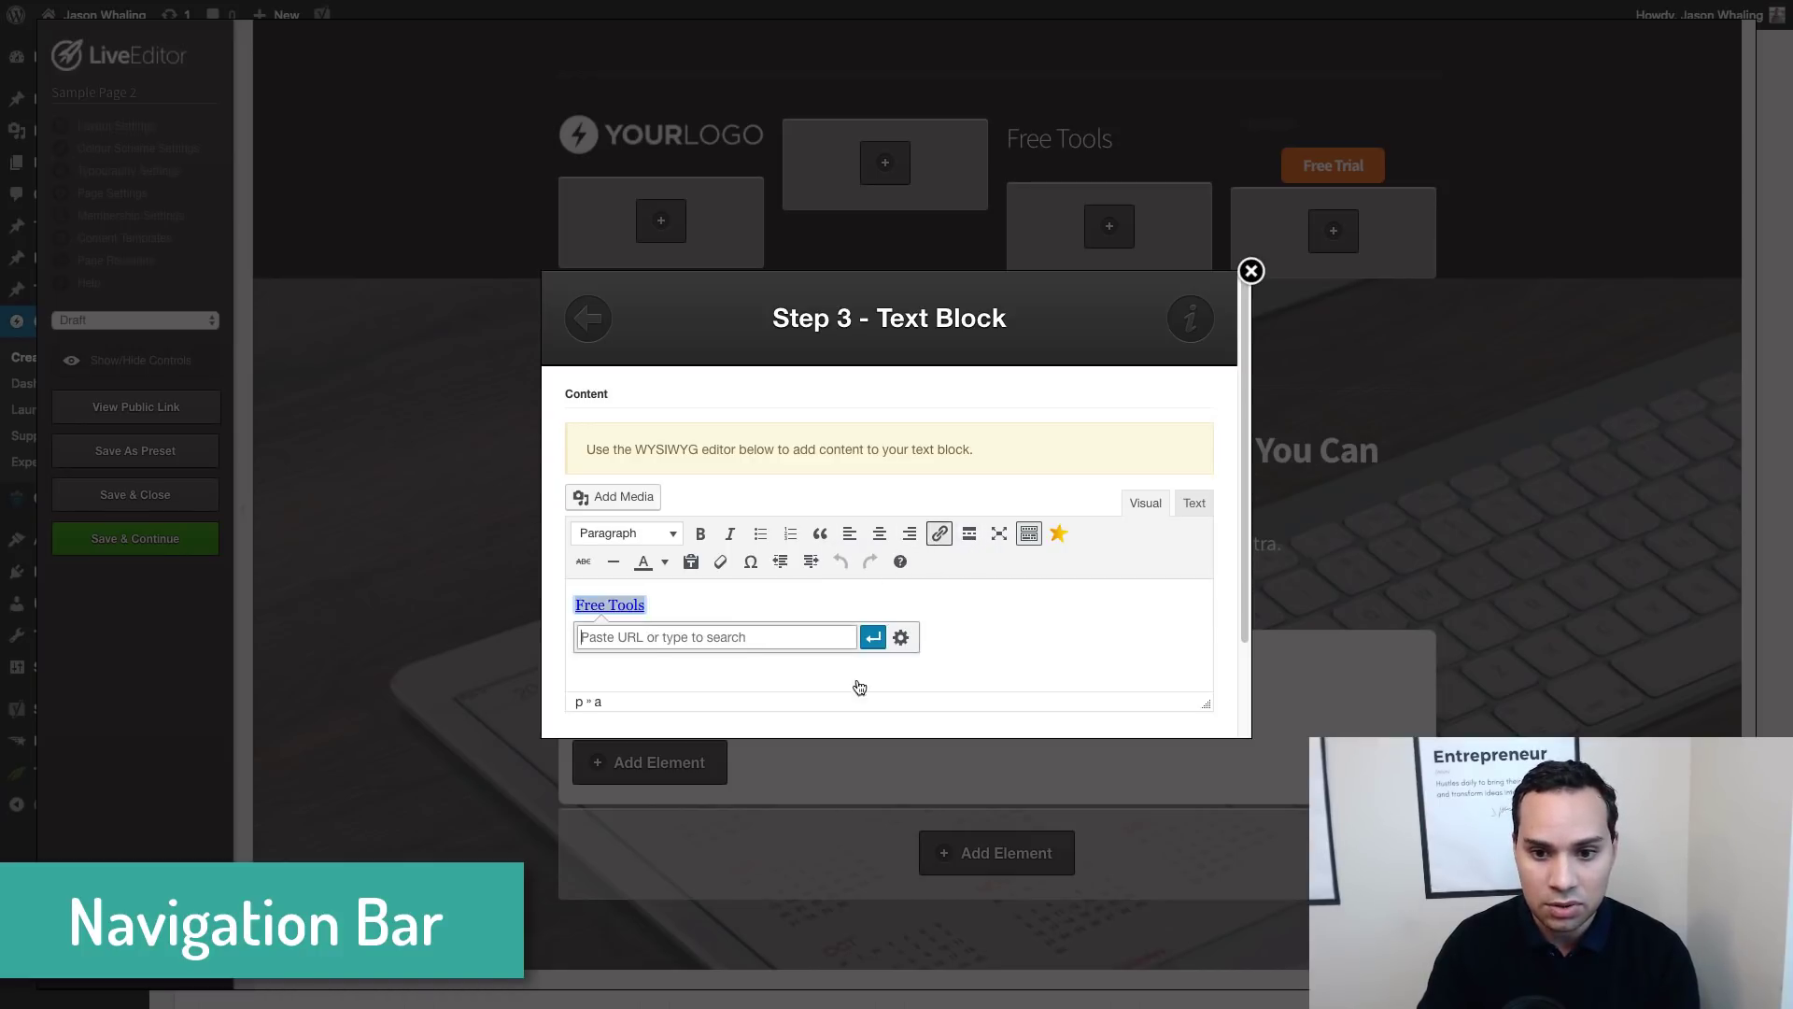
{"action": "scroll", "coordinate": [687, 642], "scroll_direction": "down", "scroll_amount": 3}
{"action": "left_click", "coordinate": [968, 689]}
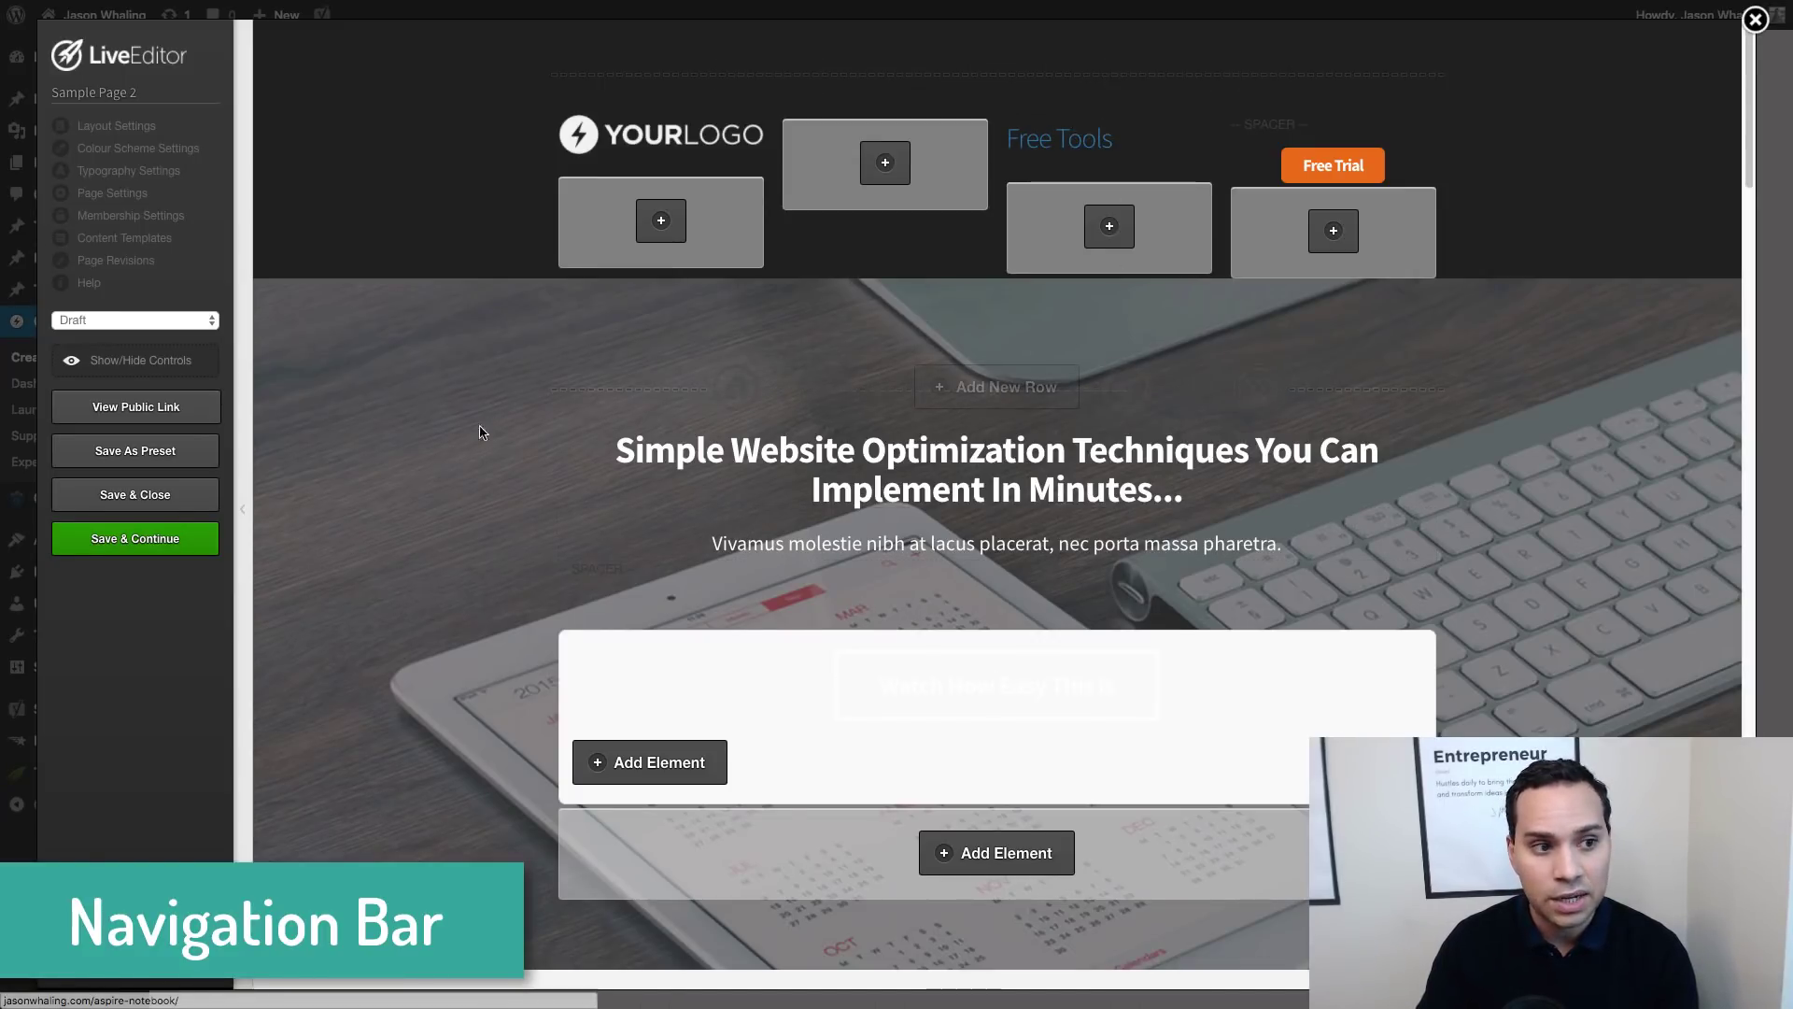
Set the page's link colour to #ffffff and link hover colour to #1eff00 in the typography settings, and update them
{"action": "left_click", "coordinate": [178, 171]}
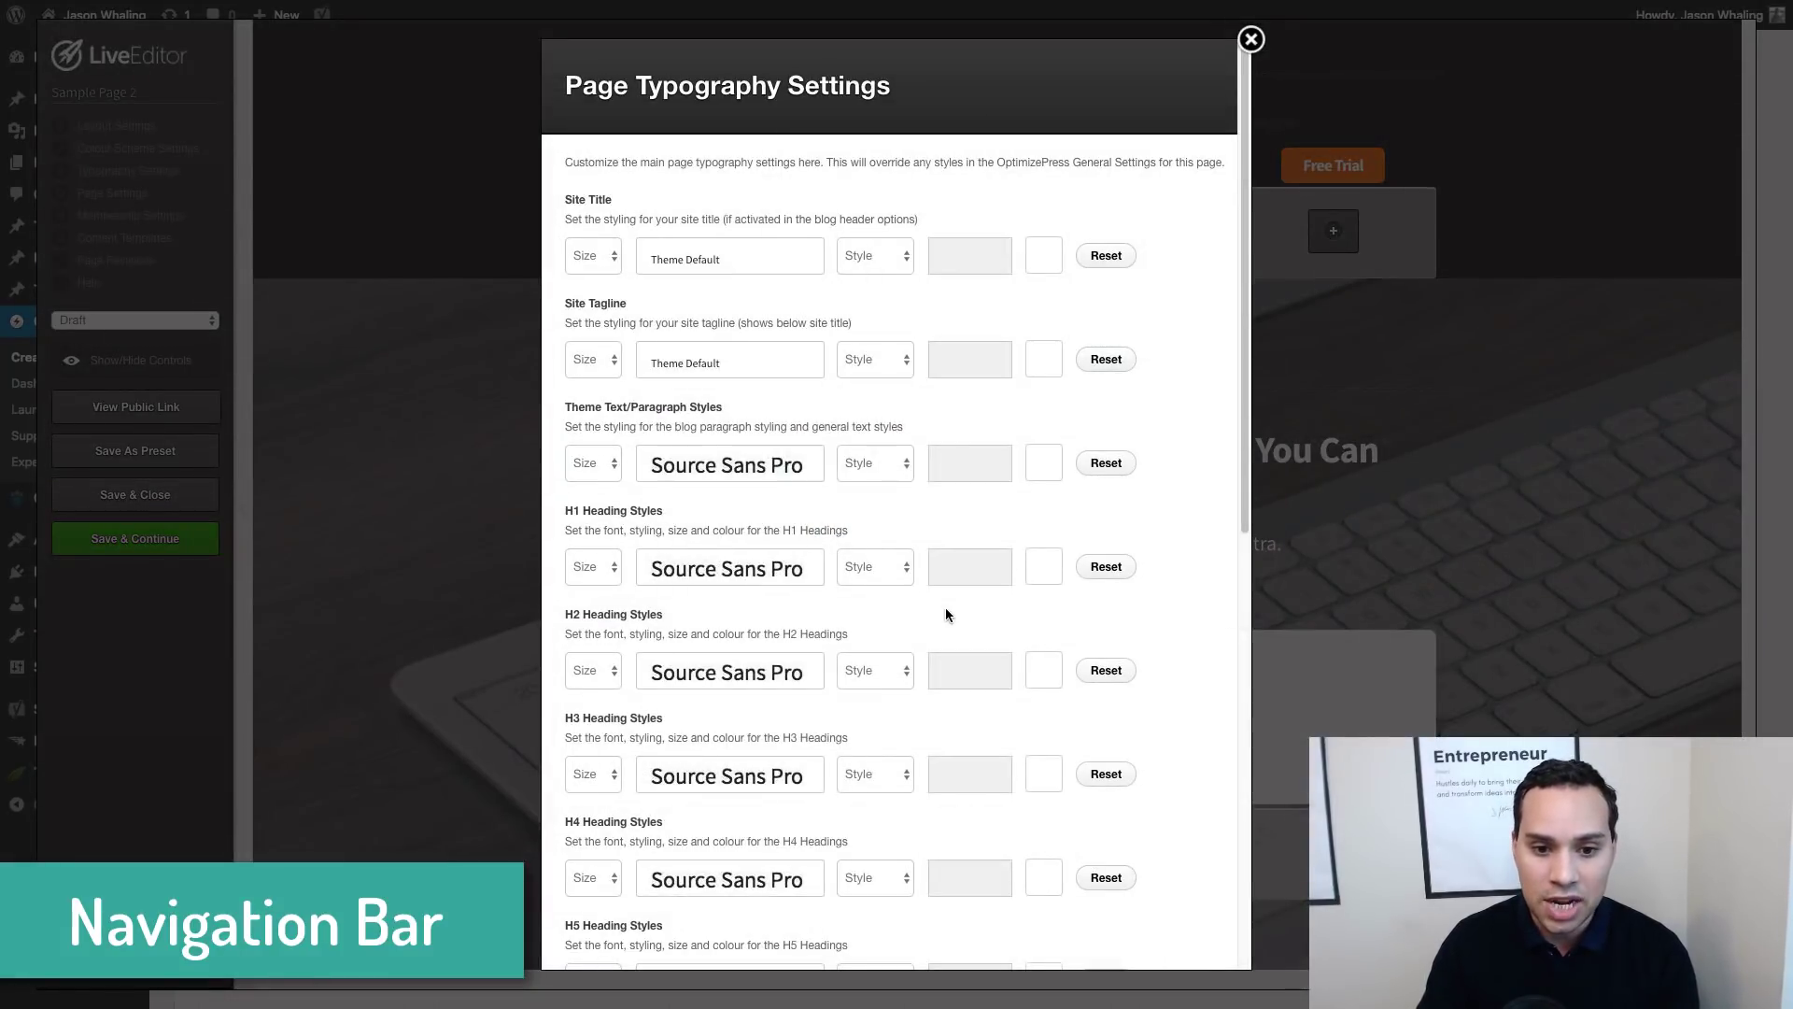
{"action": "scroll", "coordinate": [1053, 606], "scroll_direction": "down", "scroll_amount": 6}
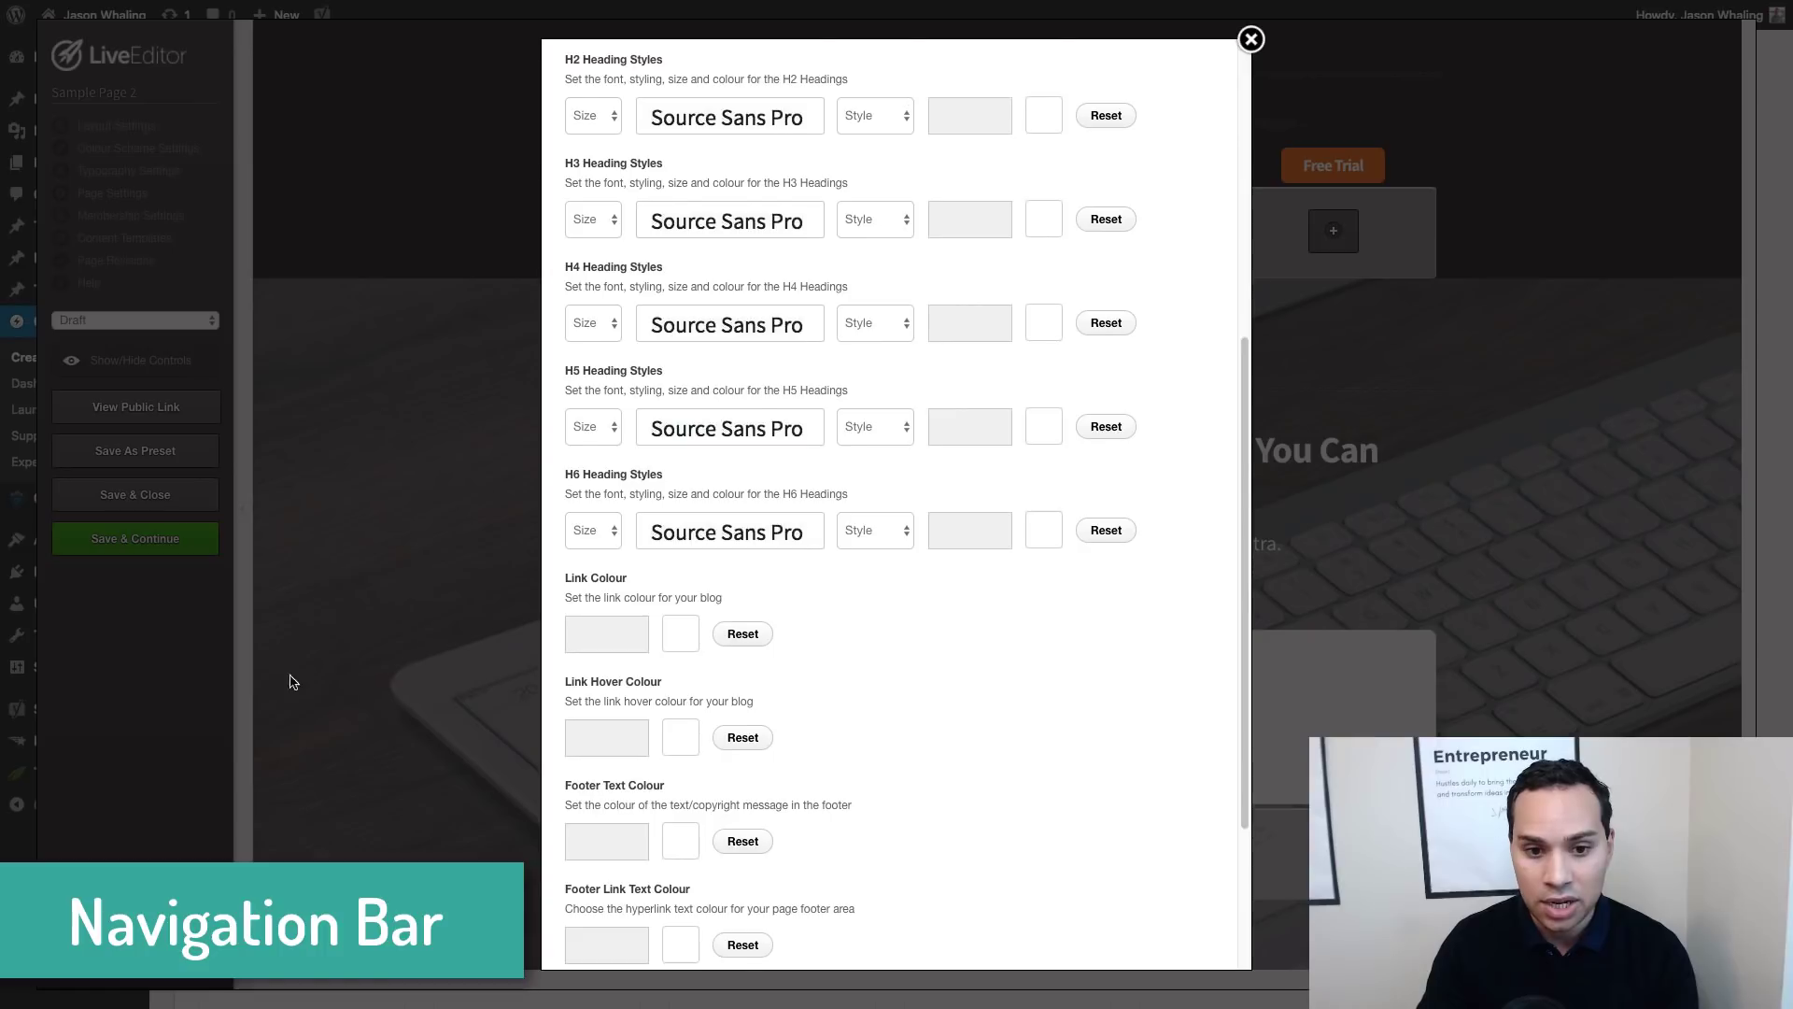
{"action": "scroll", "coordinate": [925, 652], "scroll_direction": "down", "scroll_amount": 1}
{"action": "left_click", "coordinate": [632, 567]}
{"action": "left_click", "coordinate": [955, 548]}
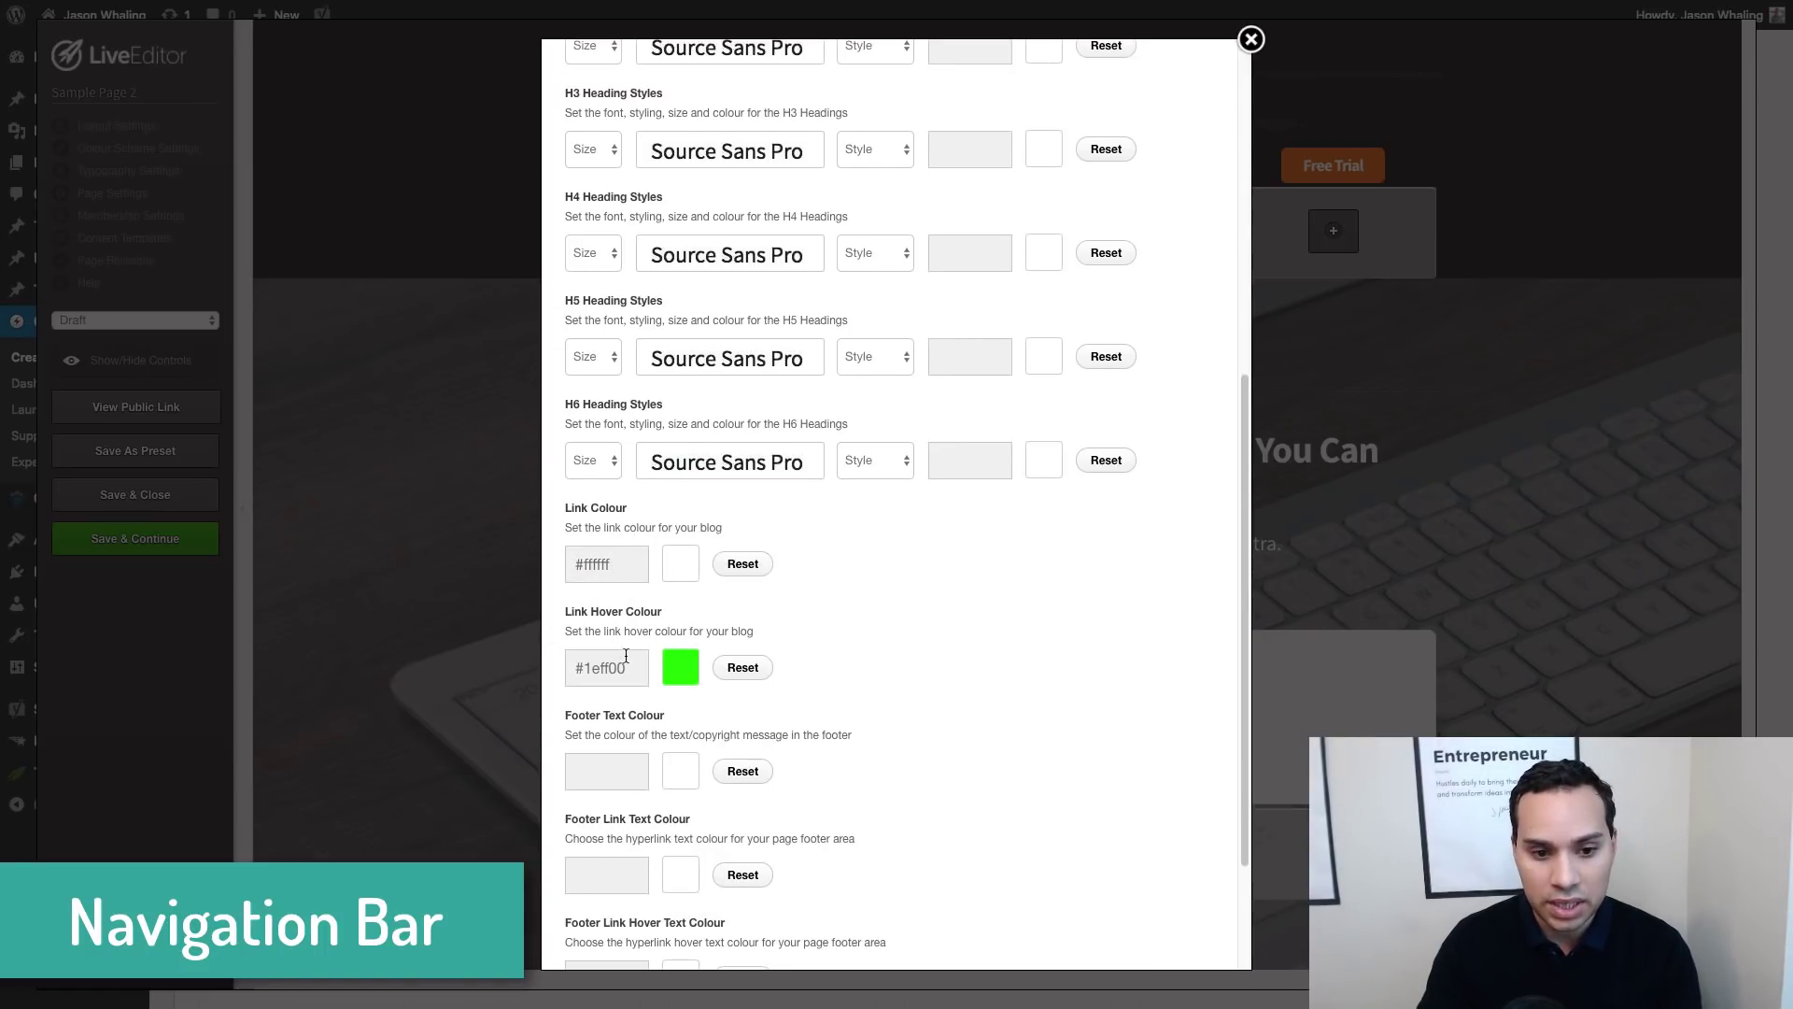
{"action": "scroll", "coordinate": [789, 688], "scroll_direction": "down", "scroll_amount": 3}
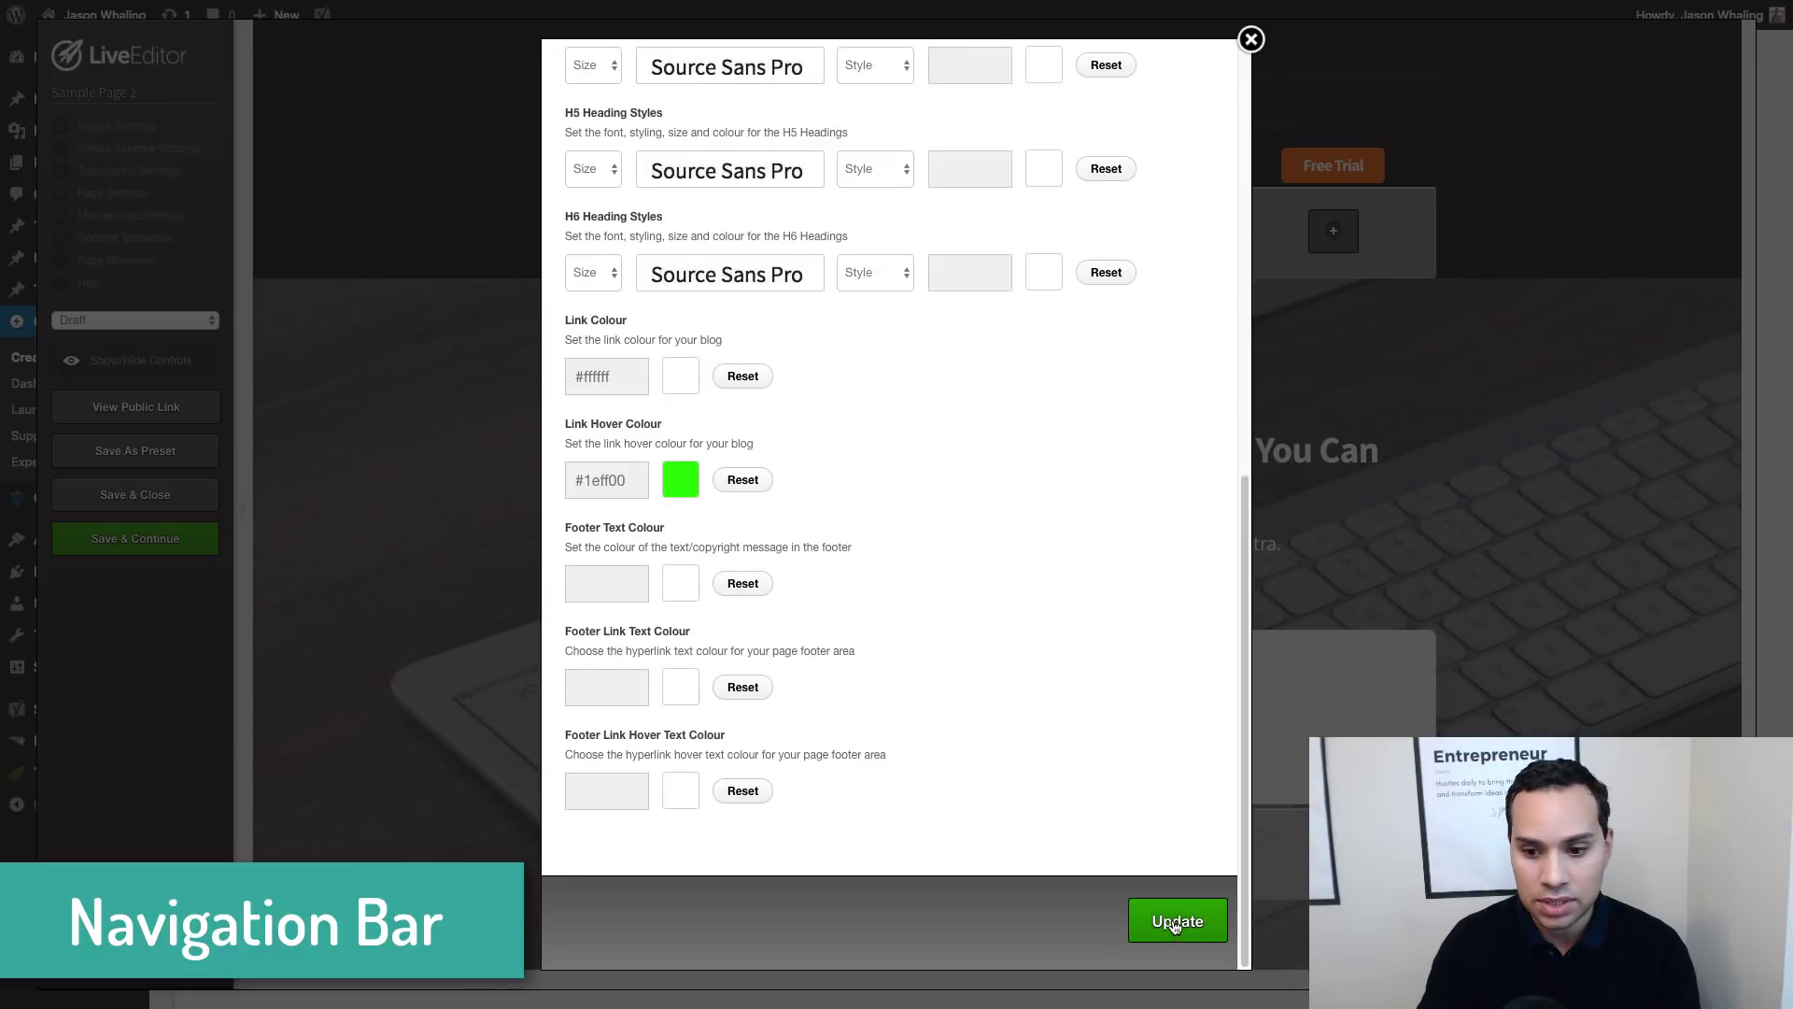
{"action": "left_click", "coordinate": [1176, 922]}
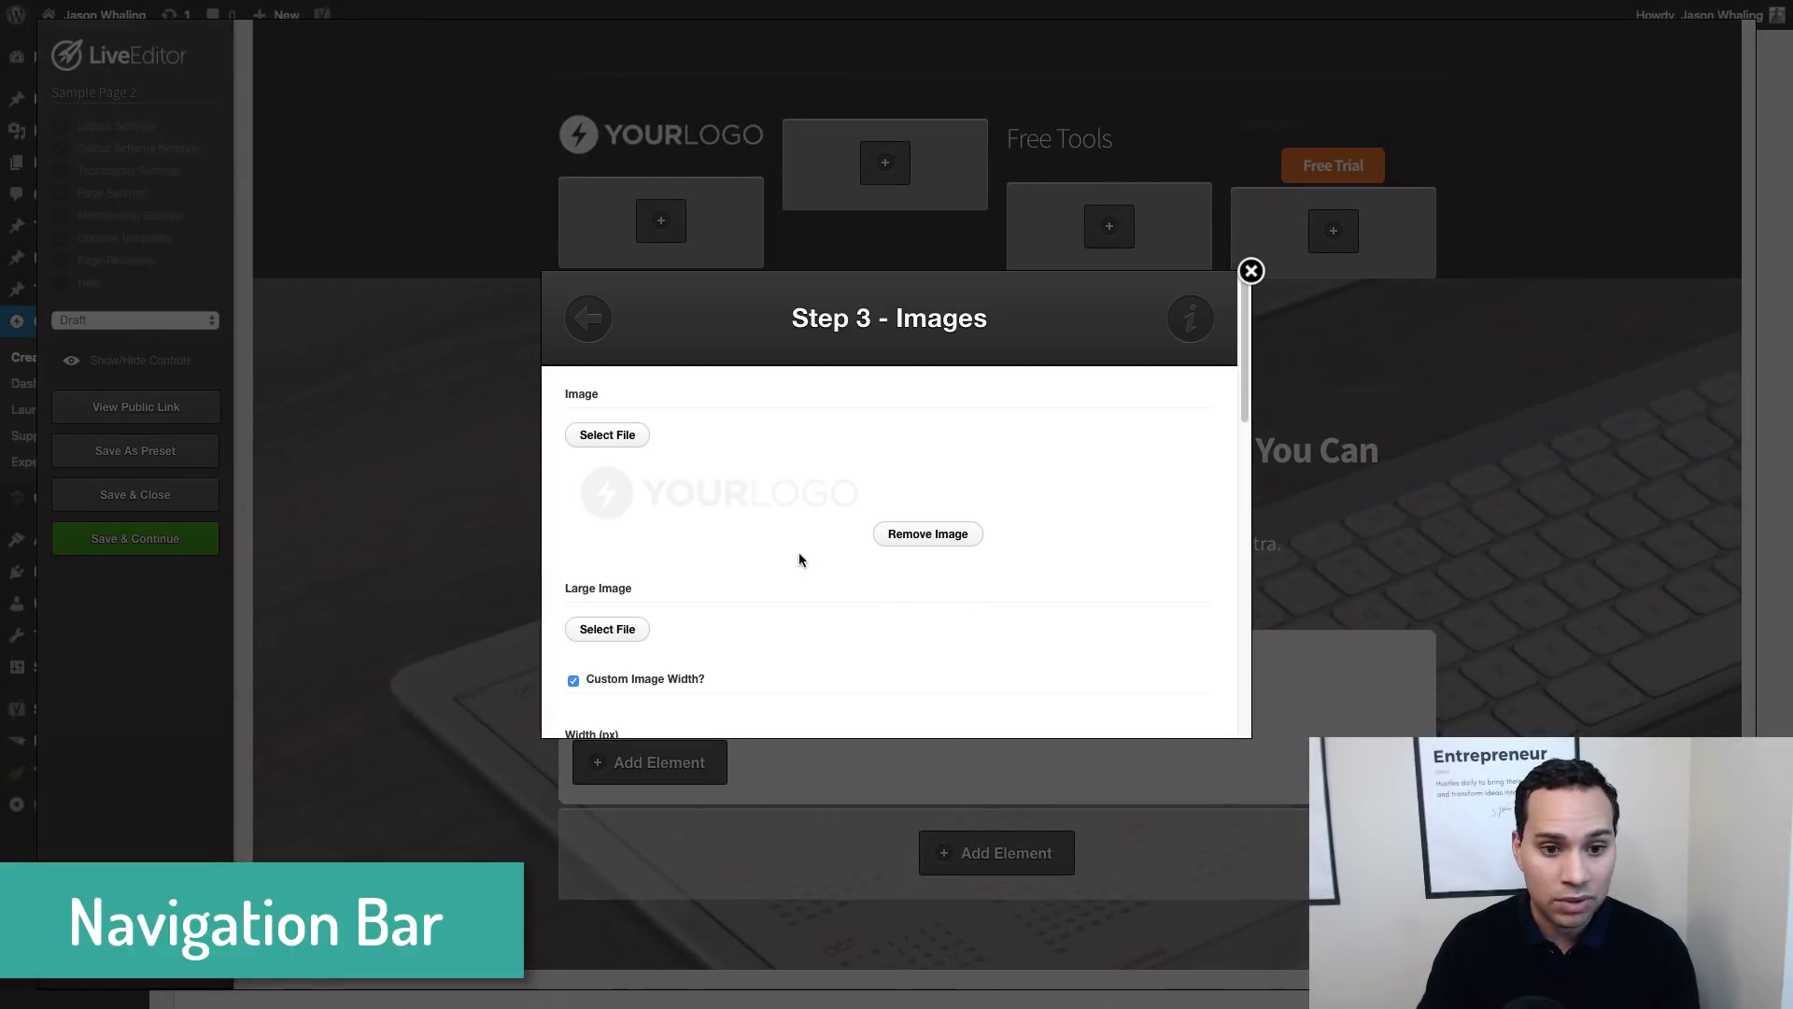
Replace the header's placeholder logo with the handwritten signature image and hide the editing controls
{"action": "left_click", "coordinate": [626, 438]}
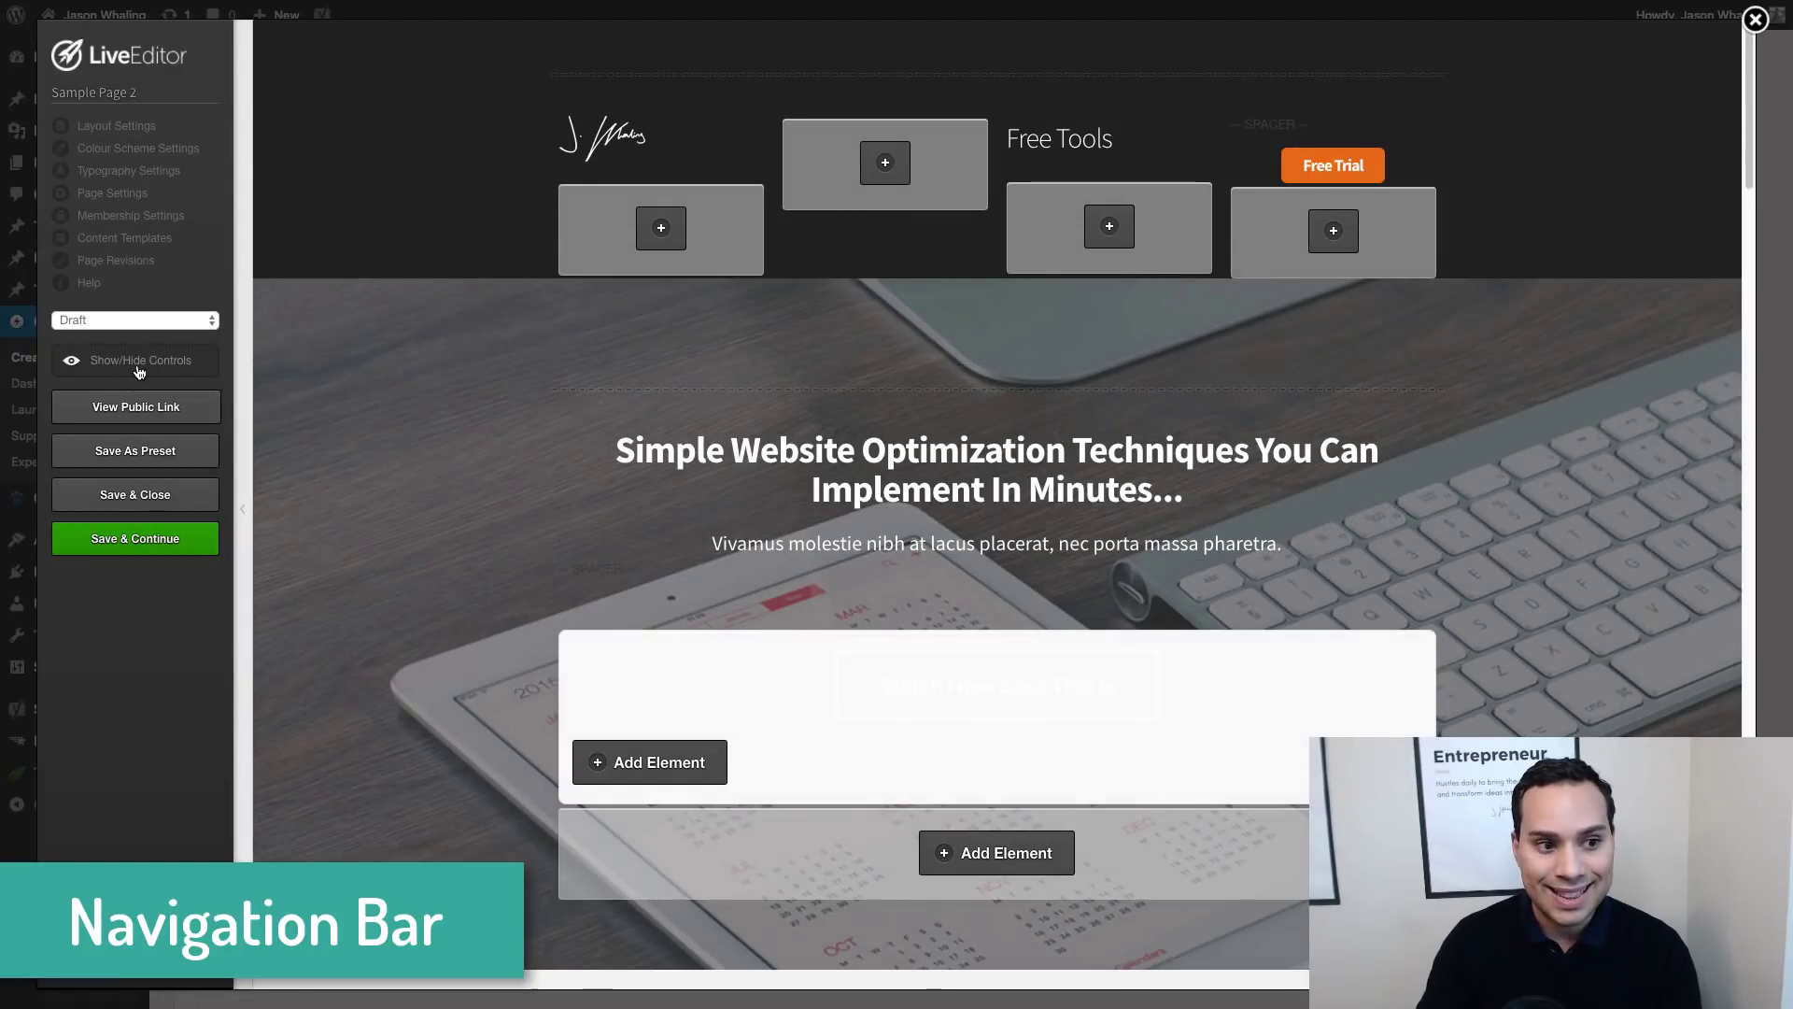
{"action": "left_click", "coordinate": [141, 368]}
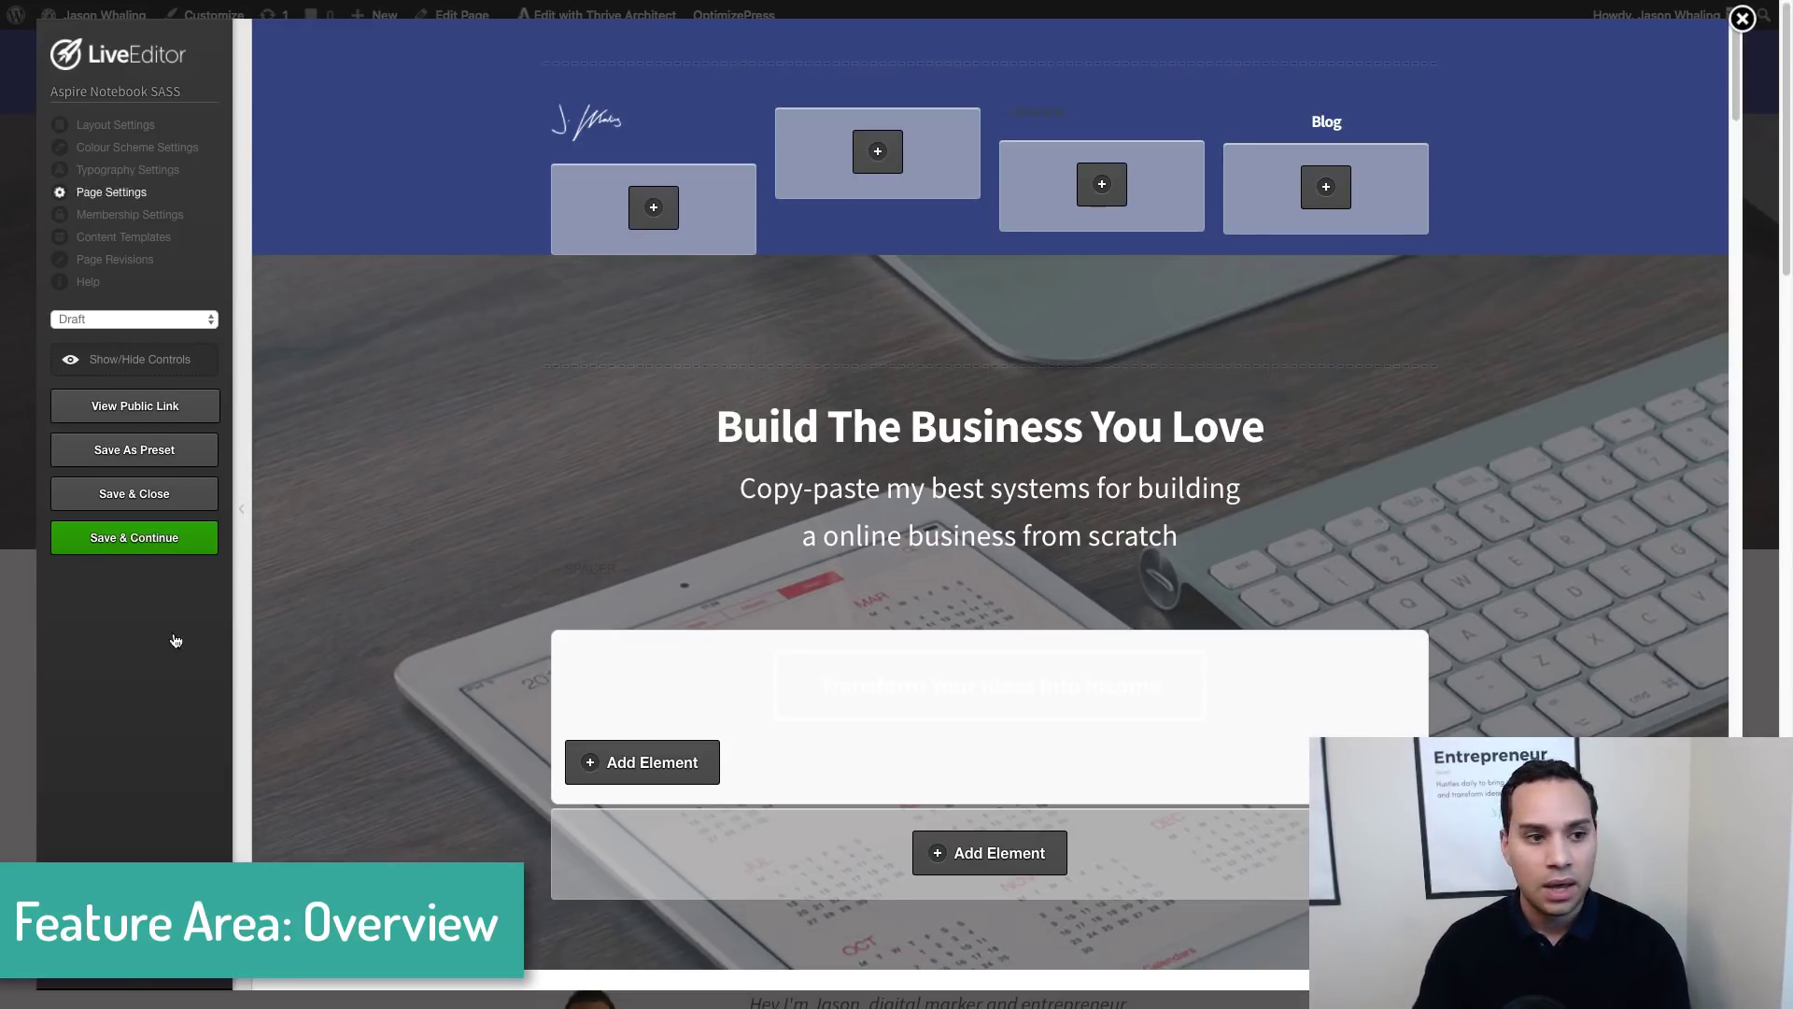
Hide the editing controls on the Aspire Notebook SASS page and examine its "Build The Business You Love" feature area variants
{"action": "left_click", "coordinate": [185, 362]}
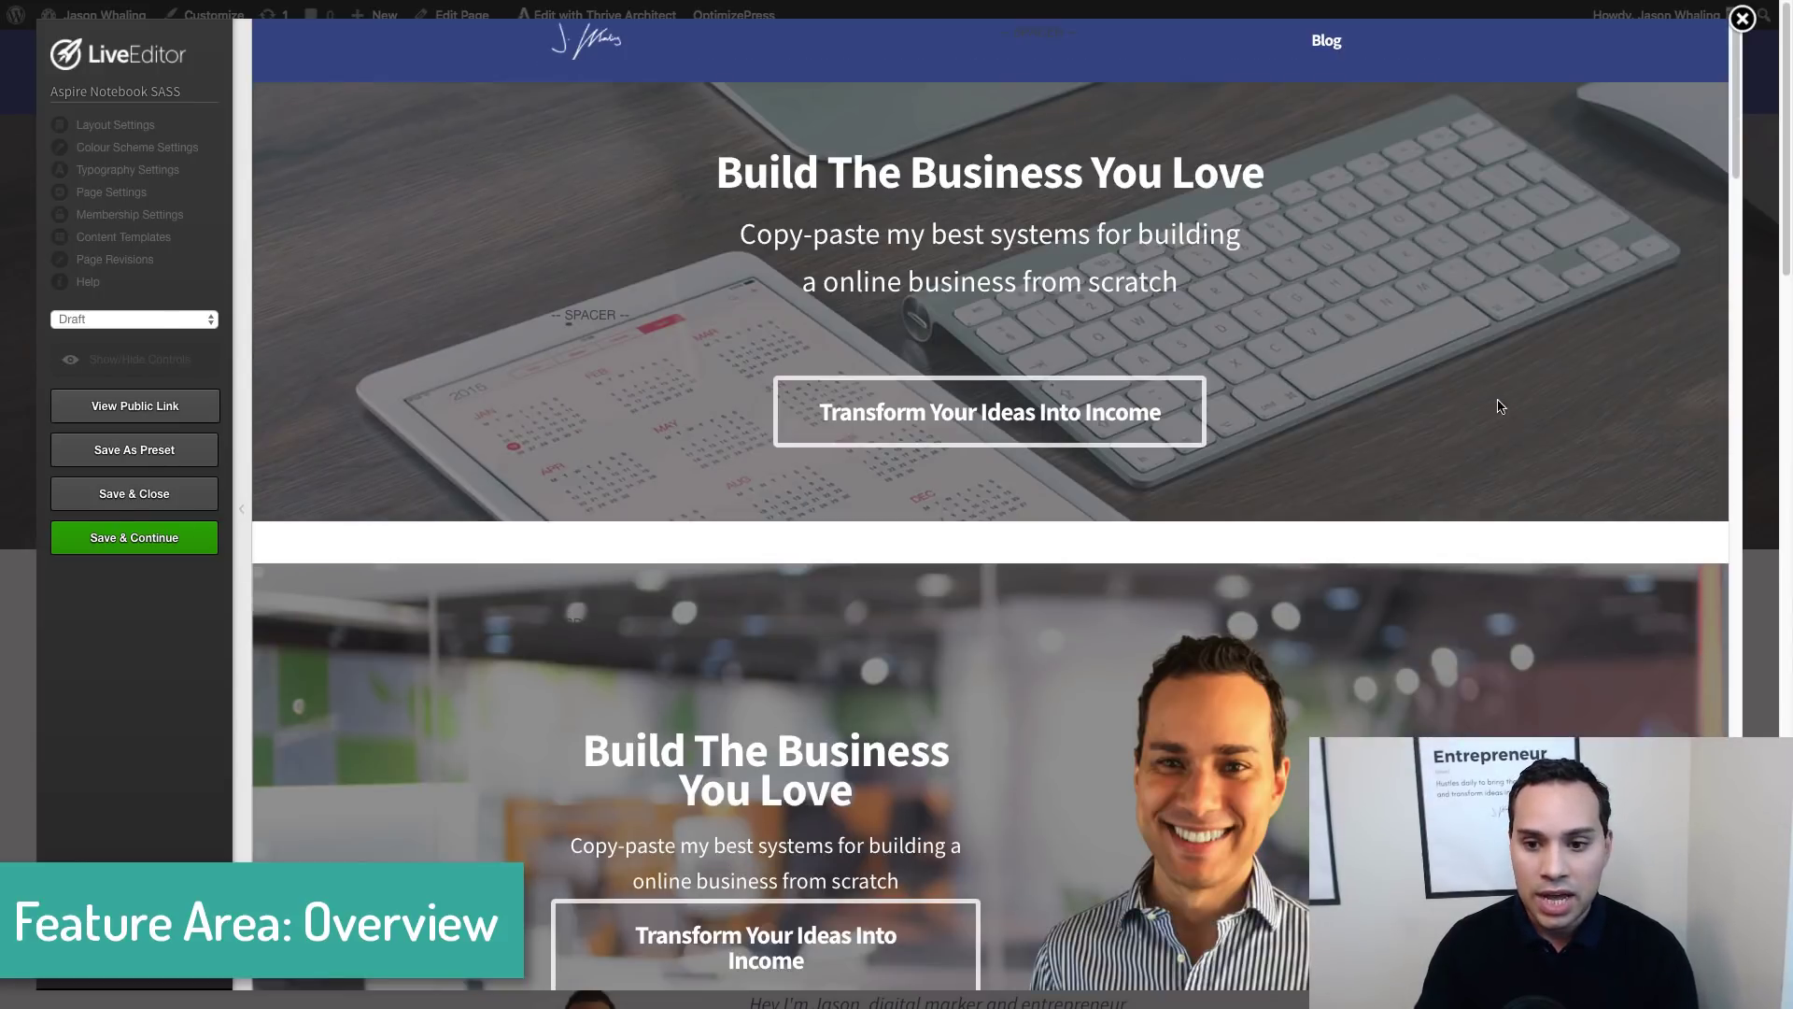
{"action": "scroll", "coordinate": [1492, 425], "scroll_direction": "up", "scroll_amount": 1}
{"action": "scroll", "coordinate": [1479, 429], "scroll_direction": "down", "scroll_amount": 1}
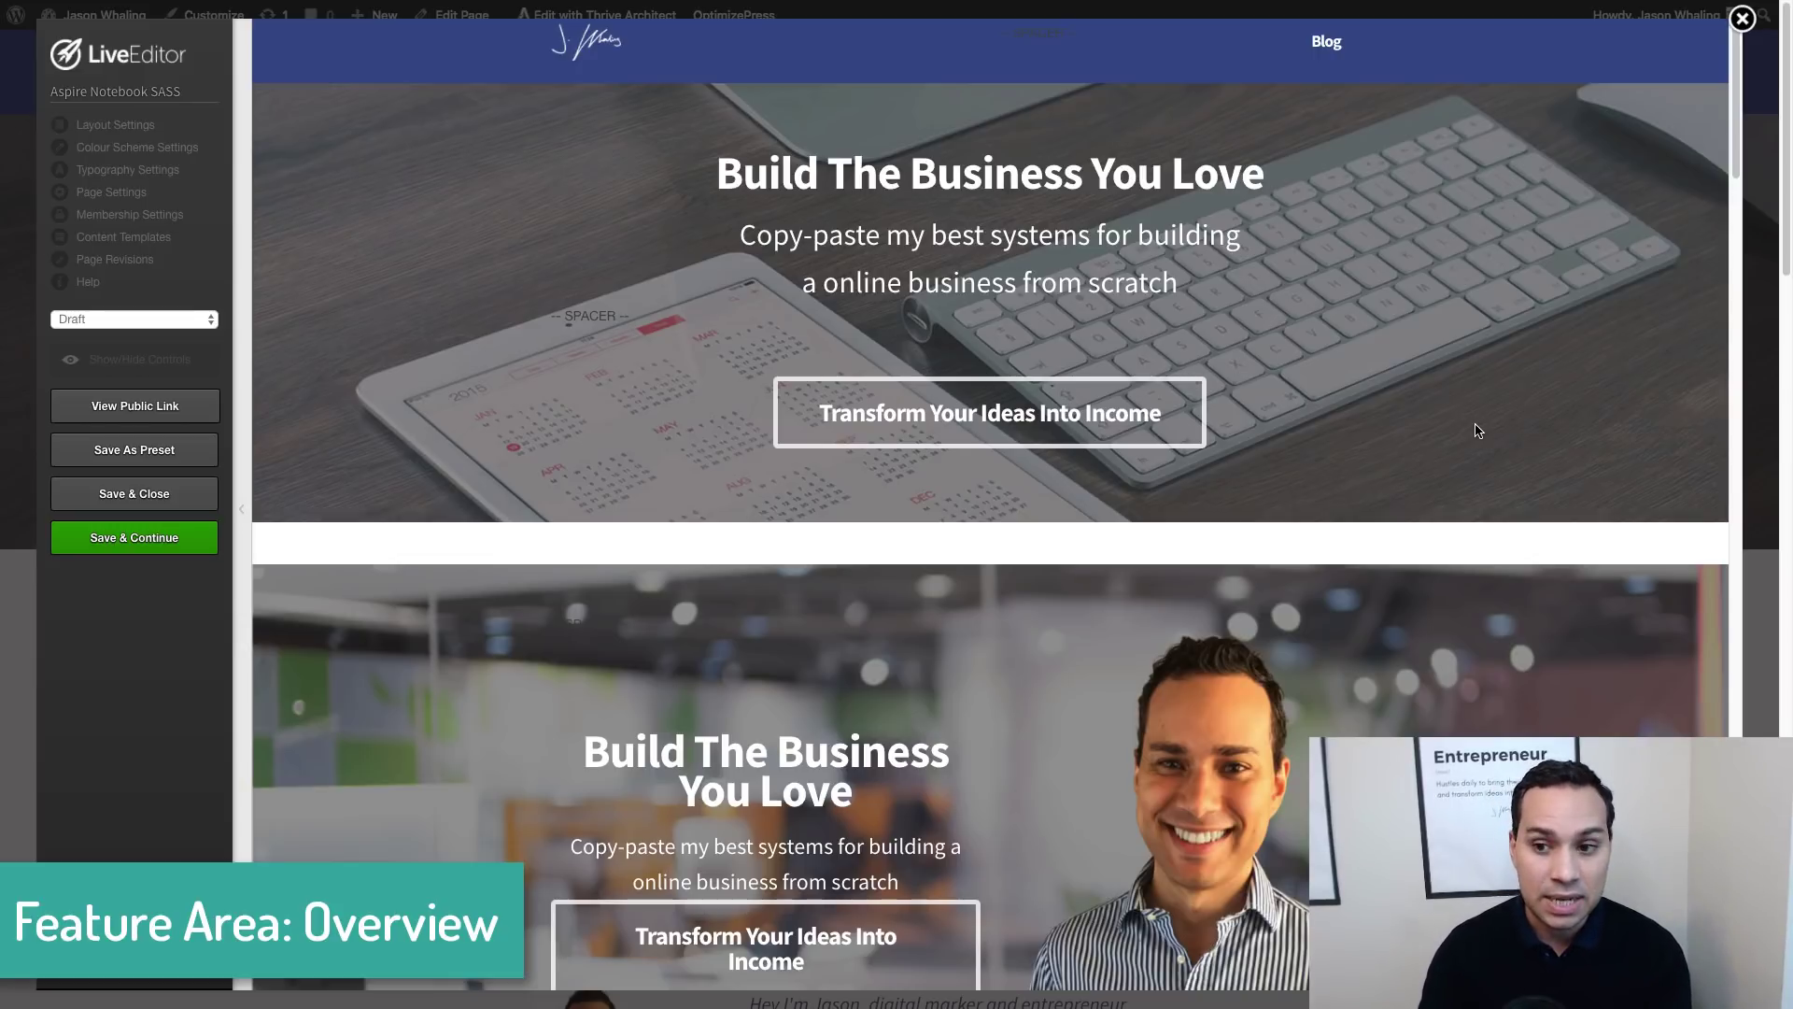
{"action": "scroll", "coordinate": [1479, 431], "scroll_direction": "up", "scroll_amount": 1}
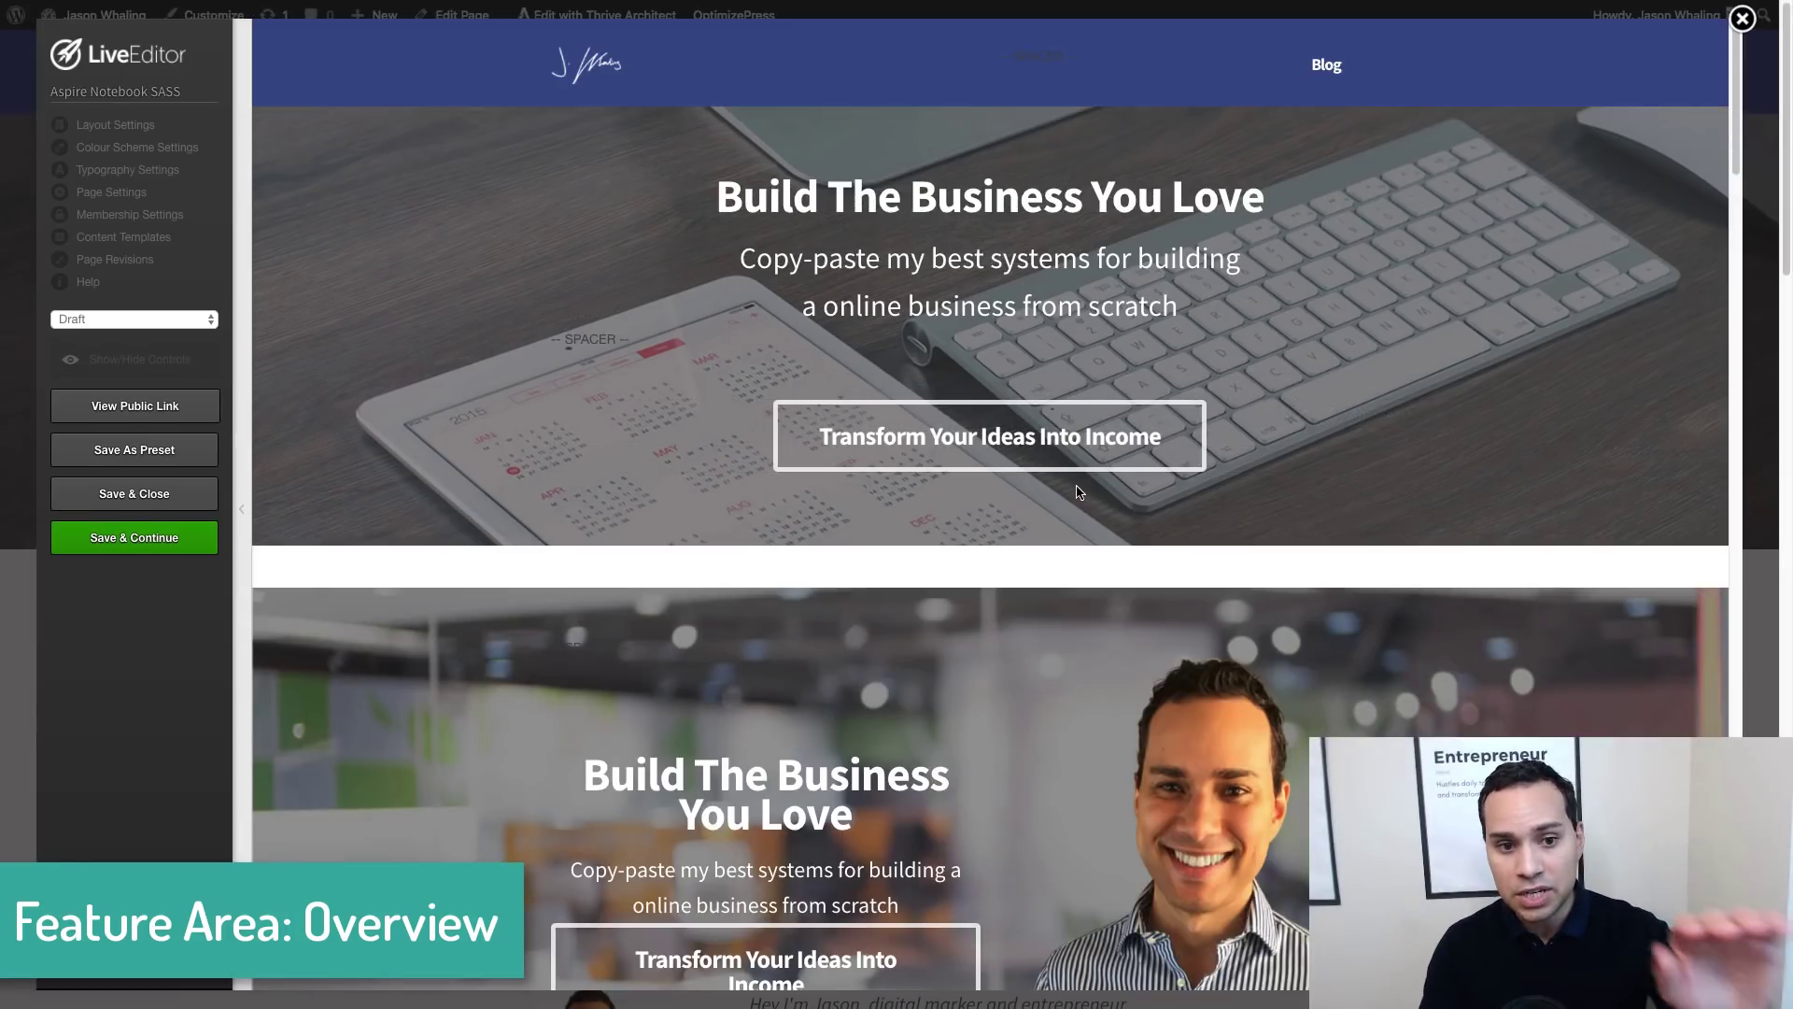
{"action": "scroll", "coordinate": [1076, 493], "scroll_direction": "down", "scroll_amount": 1}
{"action": "scroll", "coordinate": [1076, 492], "scroll_direction": "up", "scroll_amount": 1}
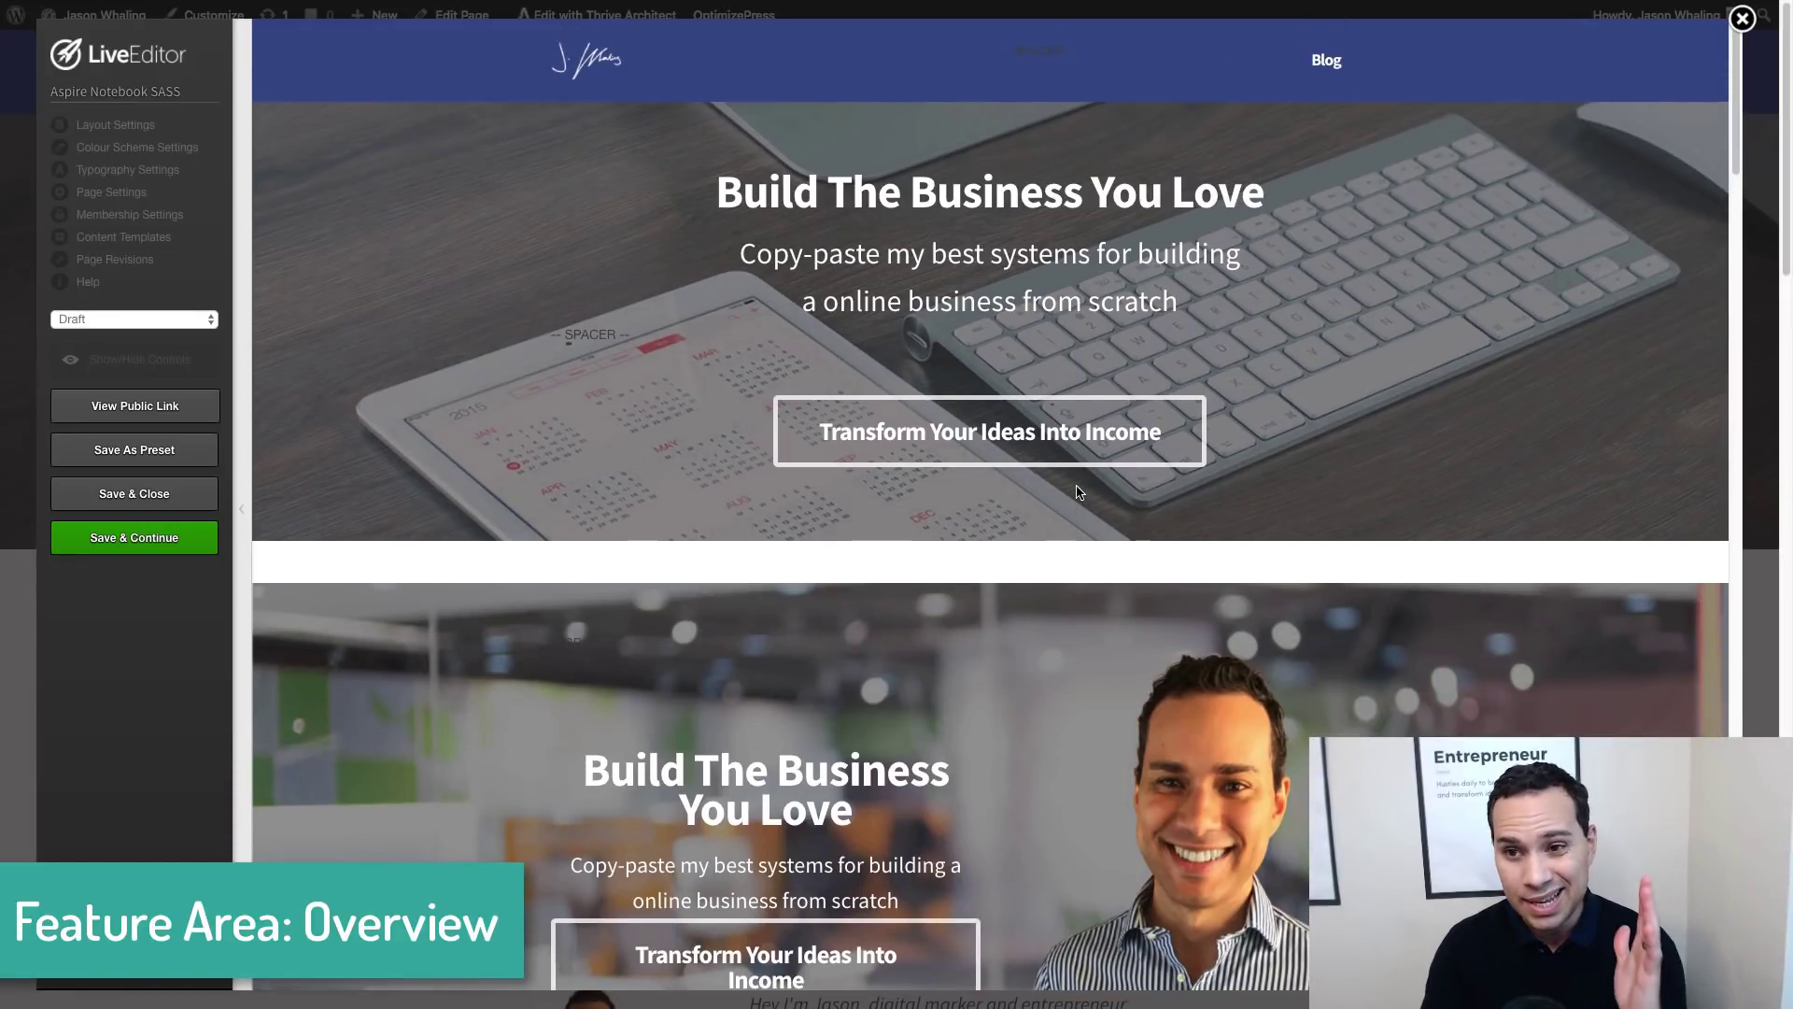
{"action": "scroll", "coordinate": [1076, 492], "scroll_direction": "down", "scroll_amount": 8}
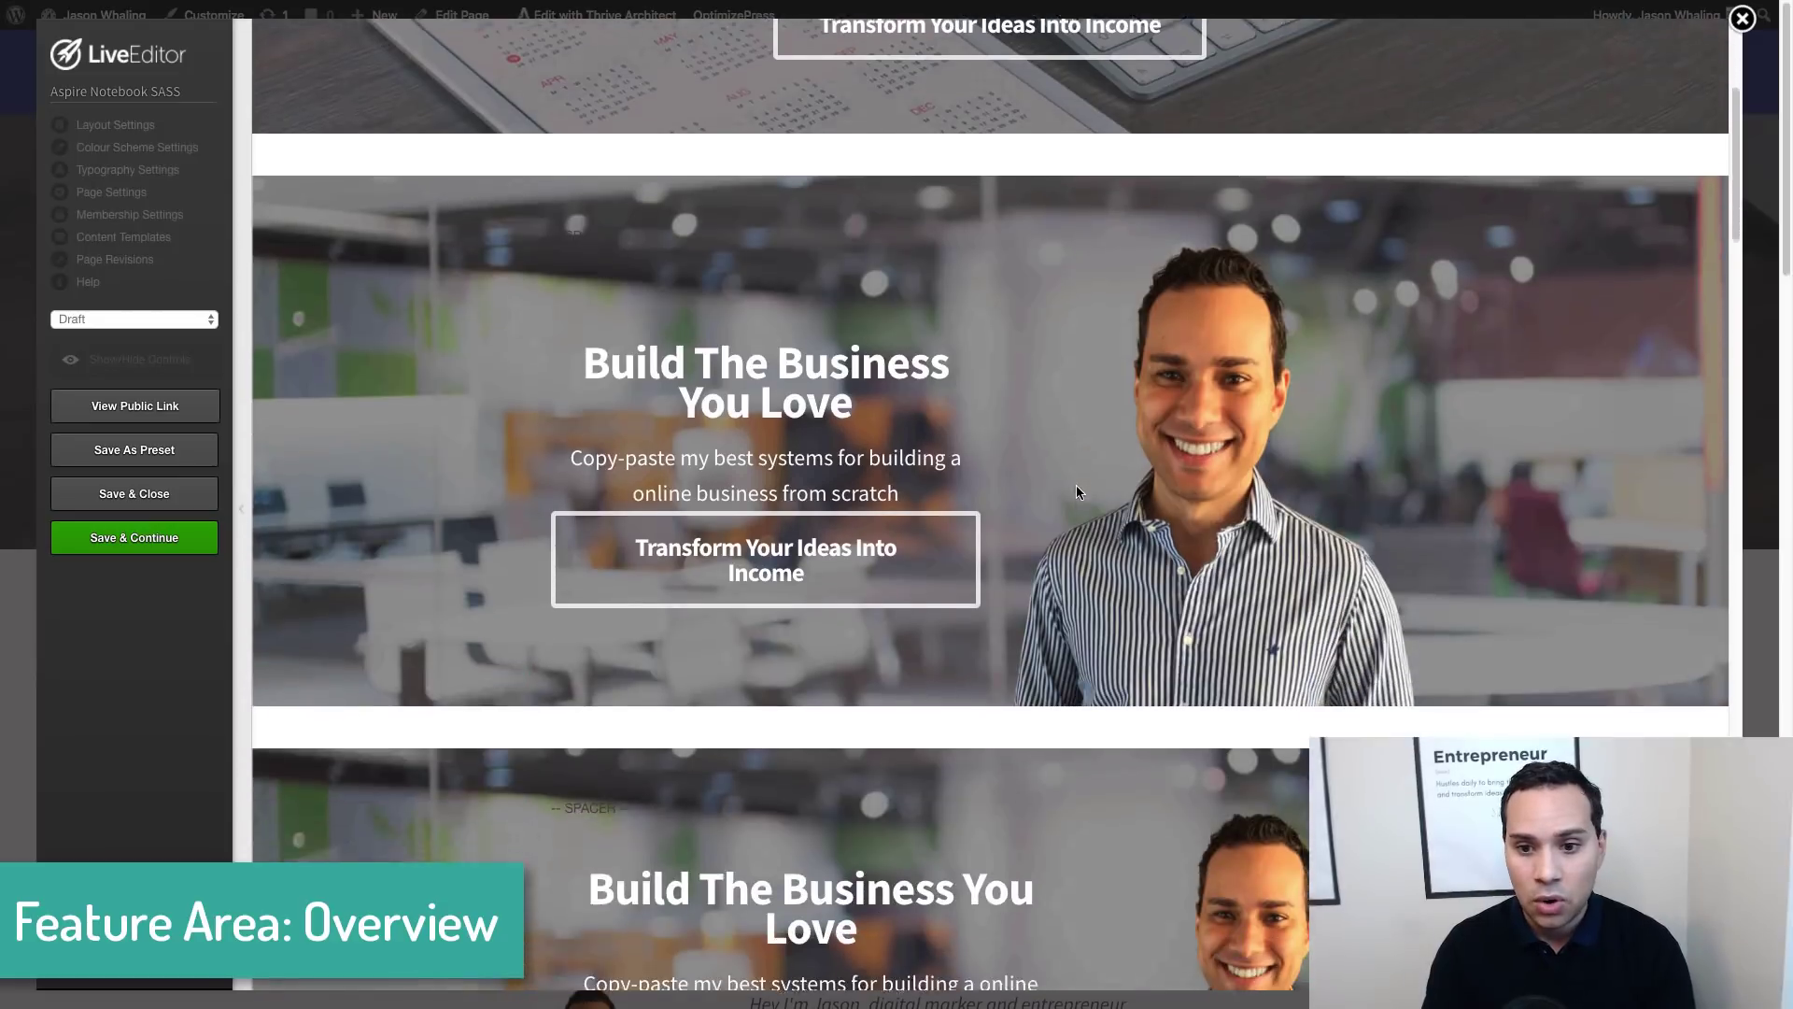
{"action": "scroll", "coordinate": [1067, 369], "scroll_direction": "up", "scroll_amount": 1}
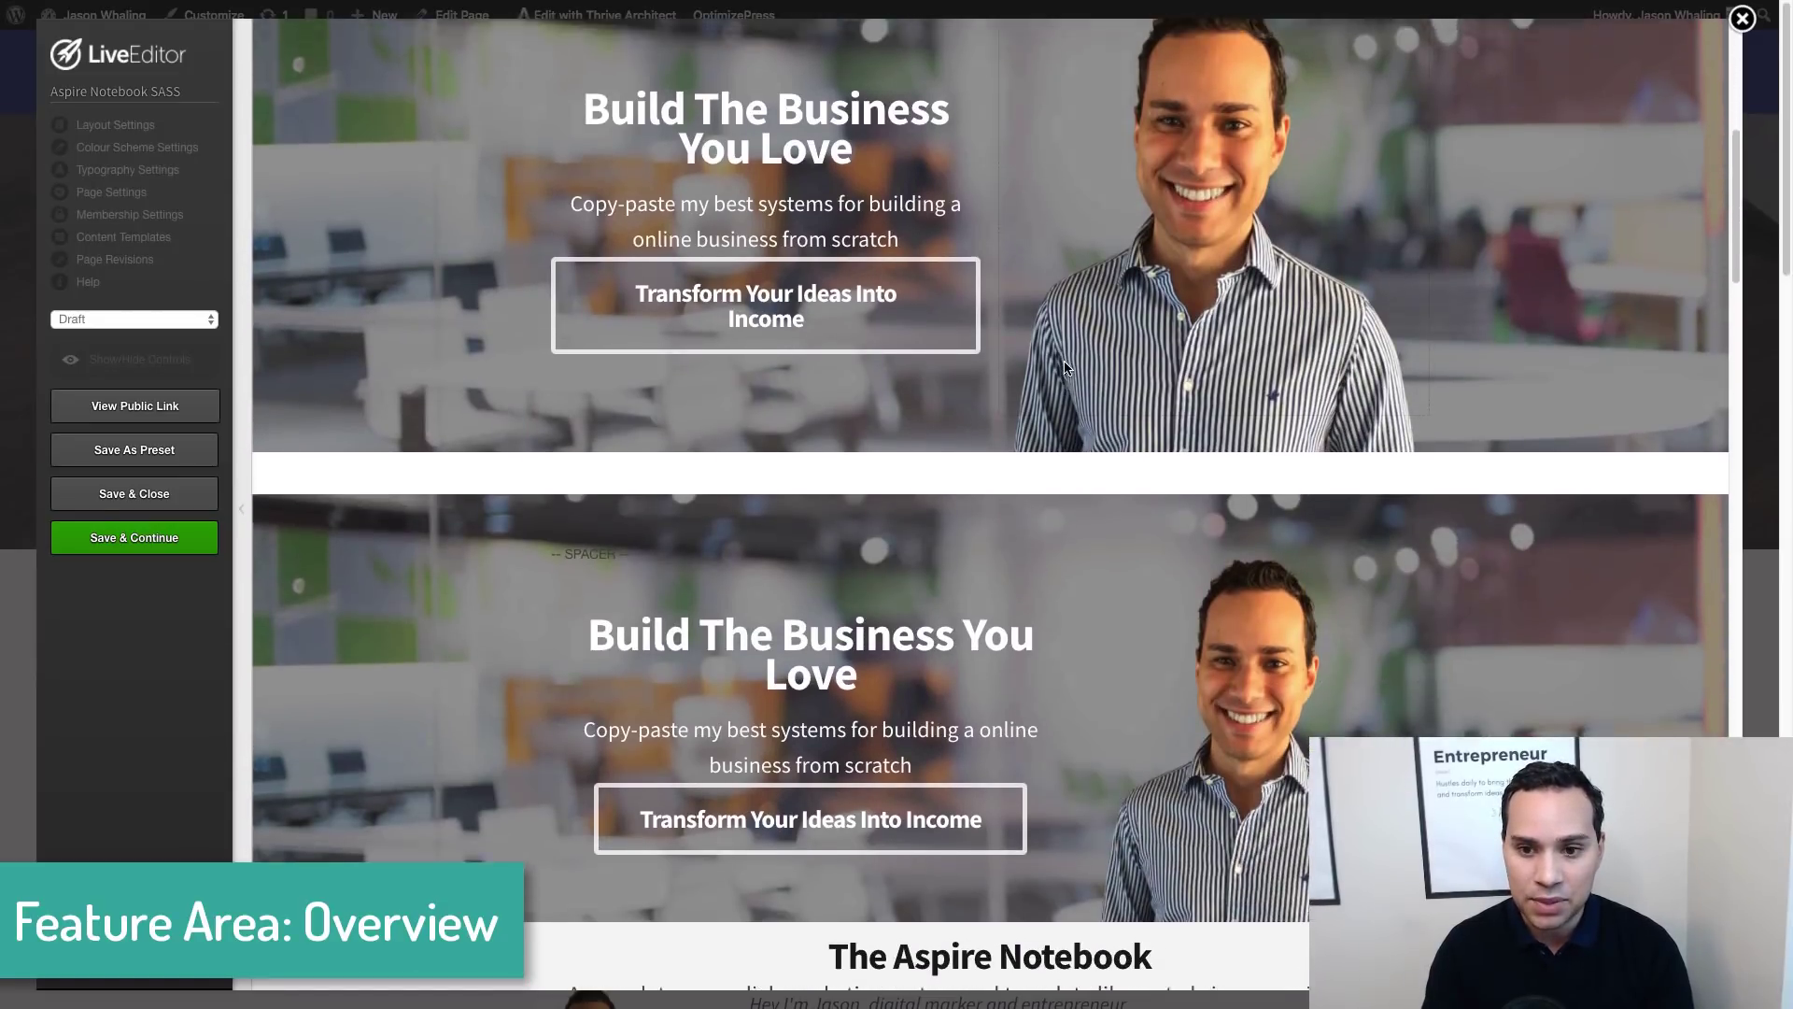
{"action": "scroll", "coordinate": [1542, 390], "scroll_direction": "down", "scroll_amount": 1}
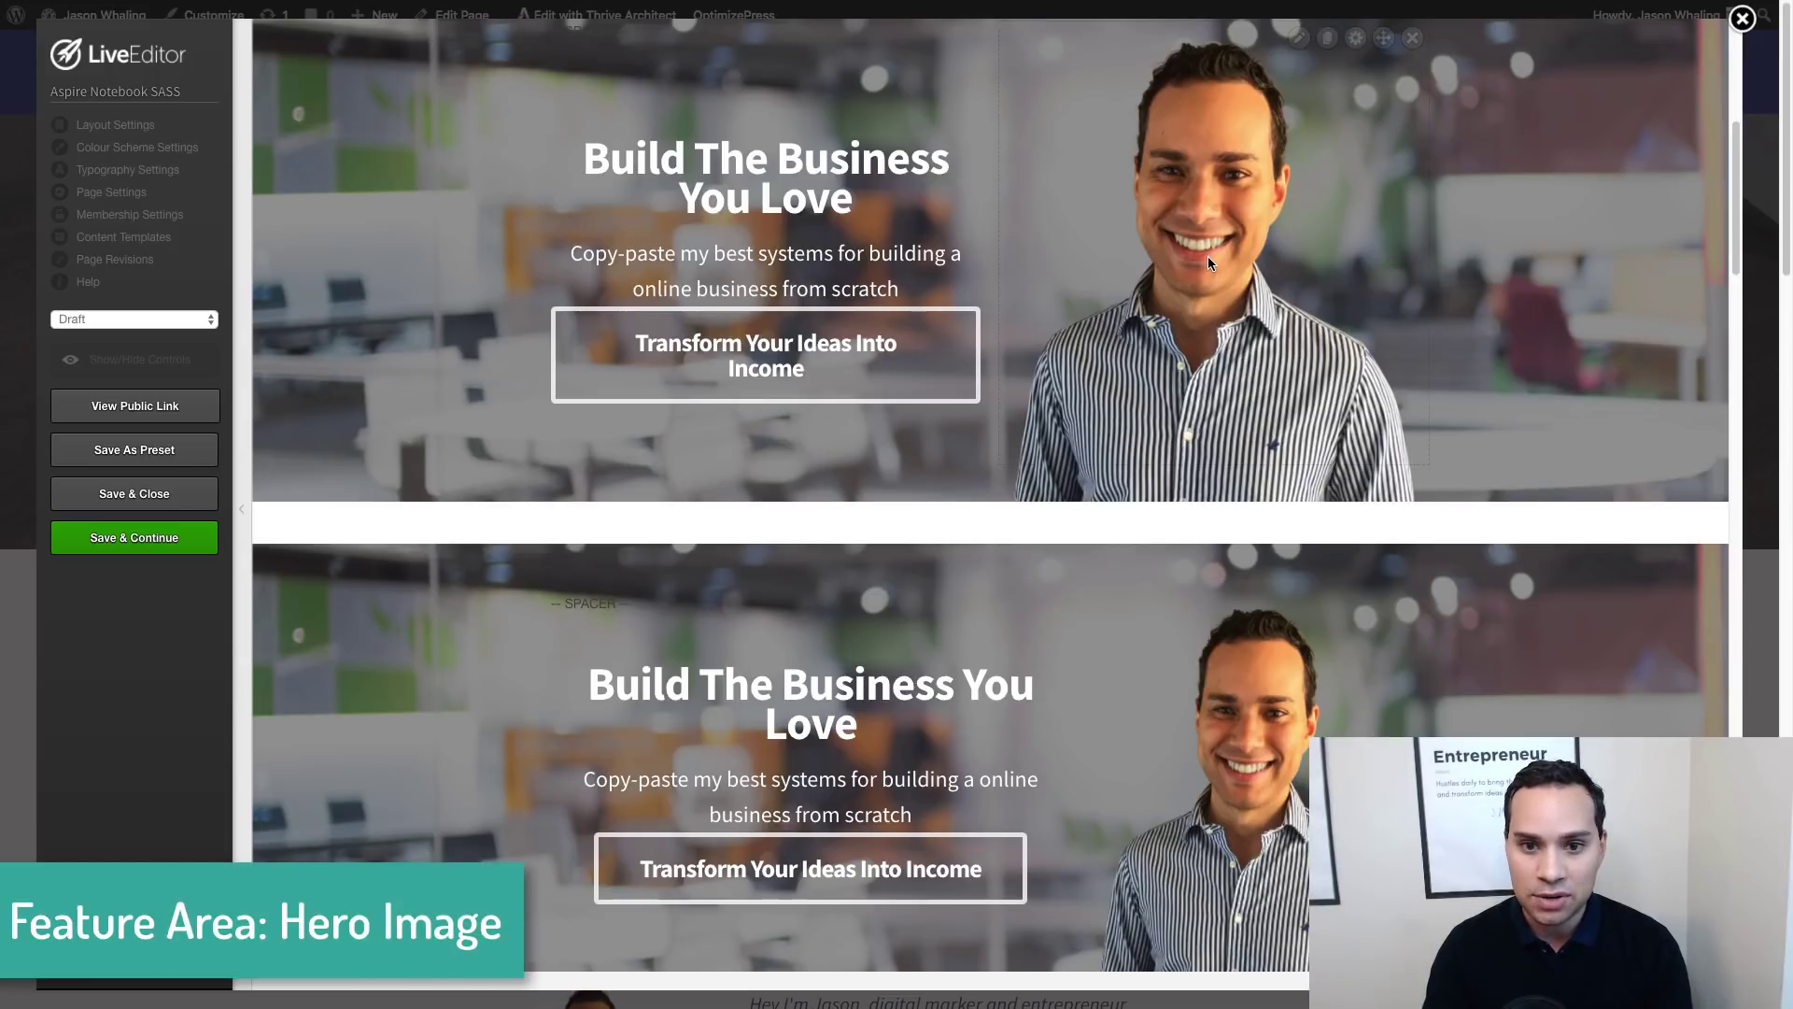
{"action": "scroll", "coordinate": [1207, 256], "scroll_direction": "up", "scroll_amount": 1}
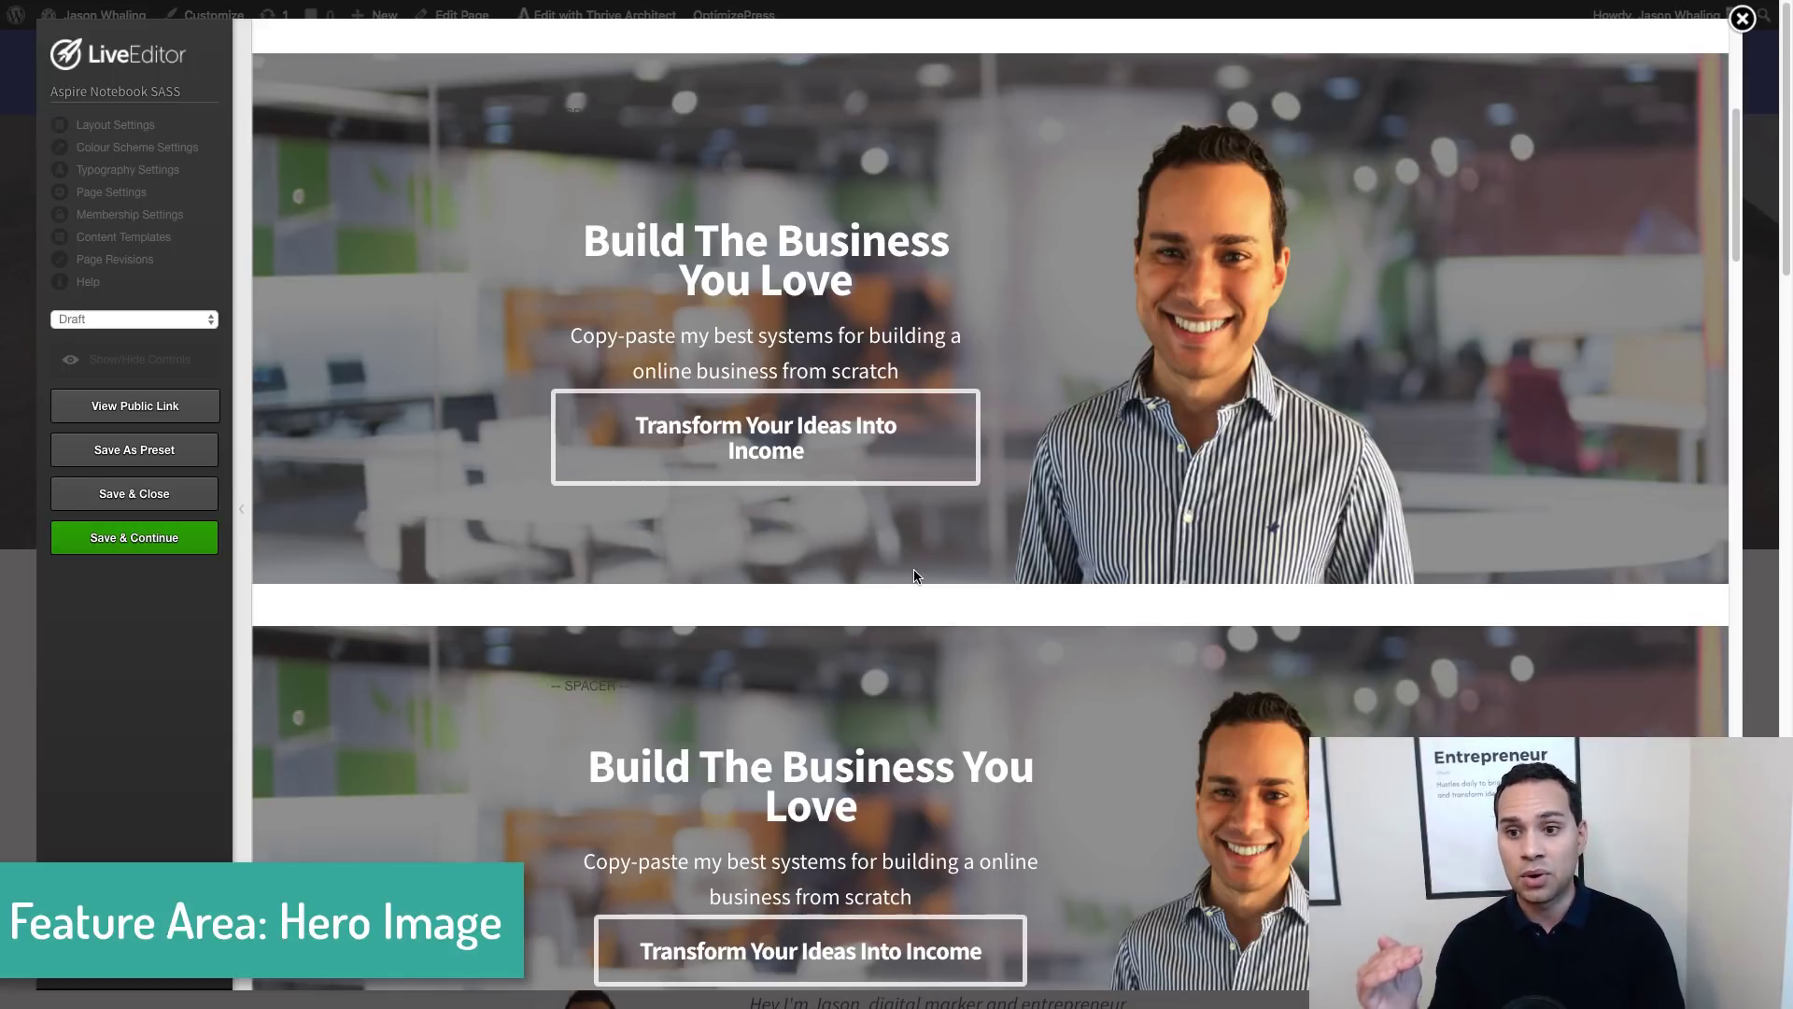
Switch to the JW Home Page Design 1 presentation in PowerPoint to view the mock-up's hero section
{"action": "key", "text": "super+Tab"}
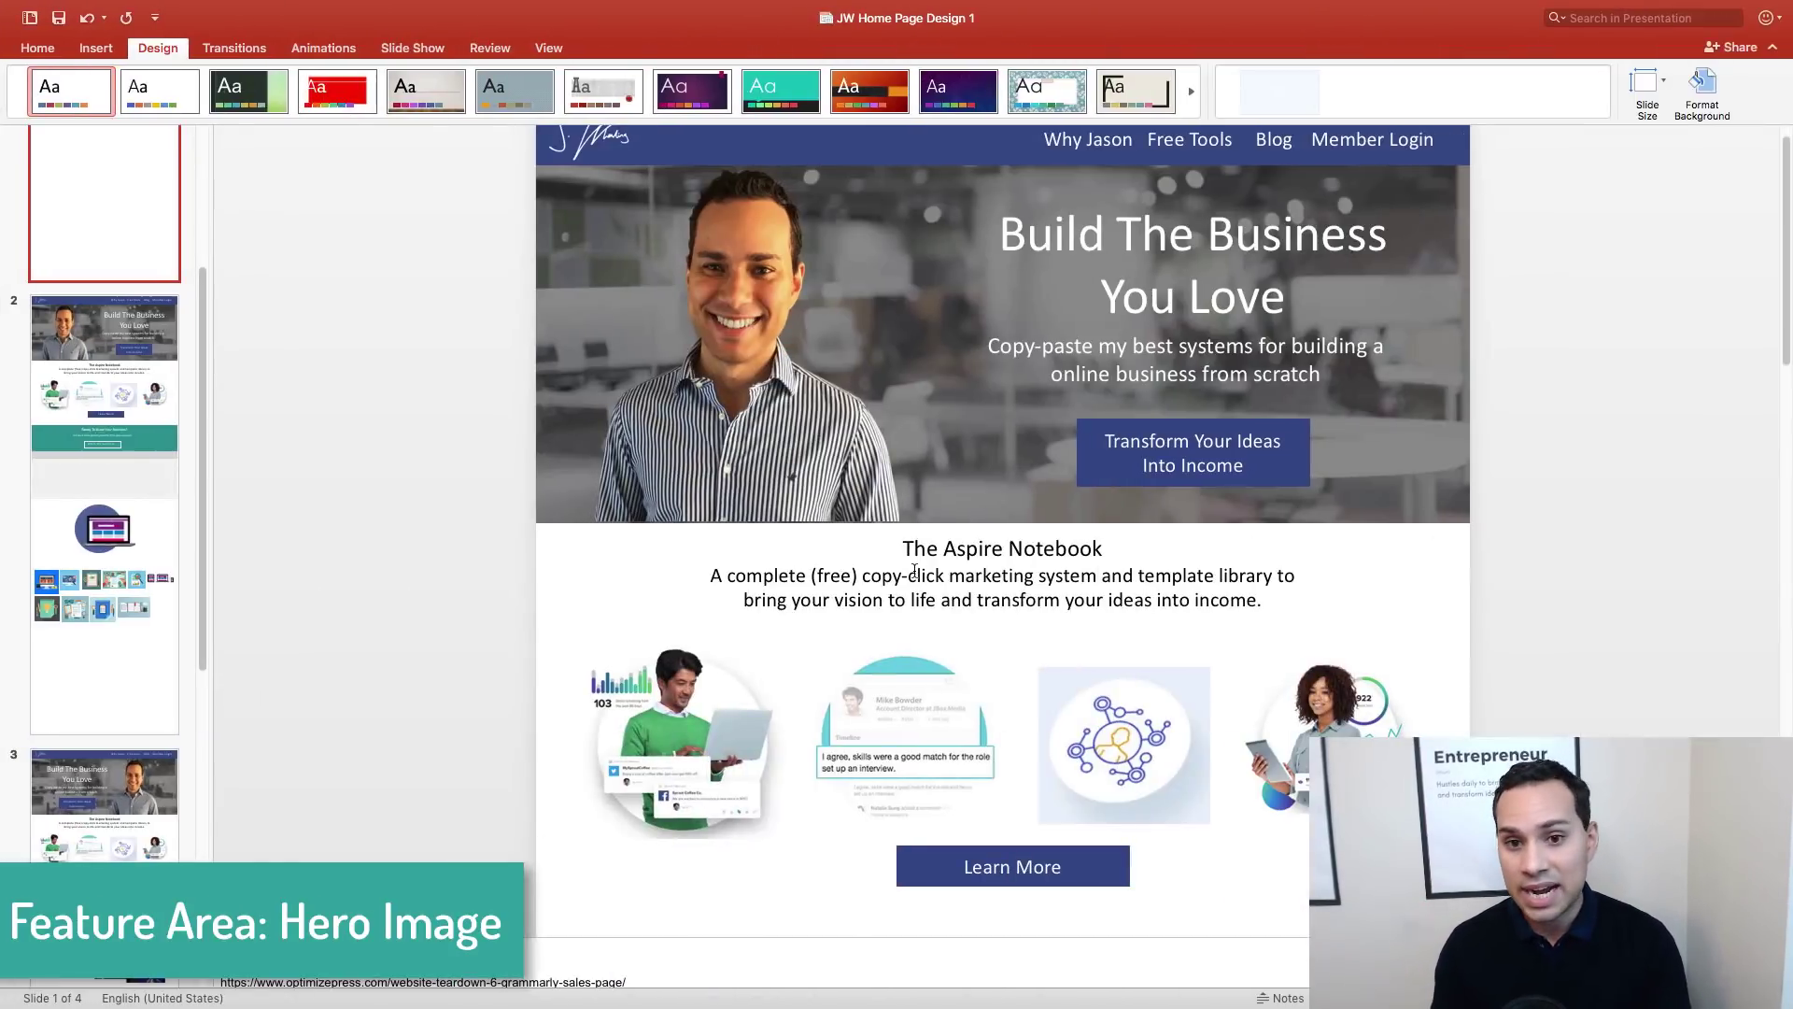
Inspect the crop of the hero portrait on the slide and bring up its Save as Picture option
{"action": "left_click", "coordinate": [727, 354]}
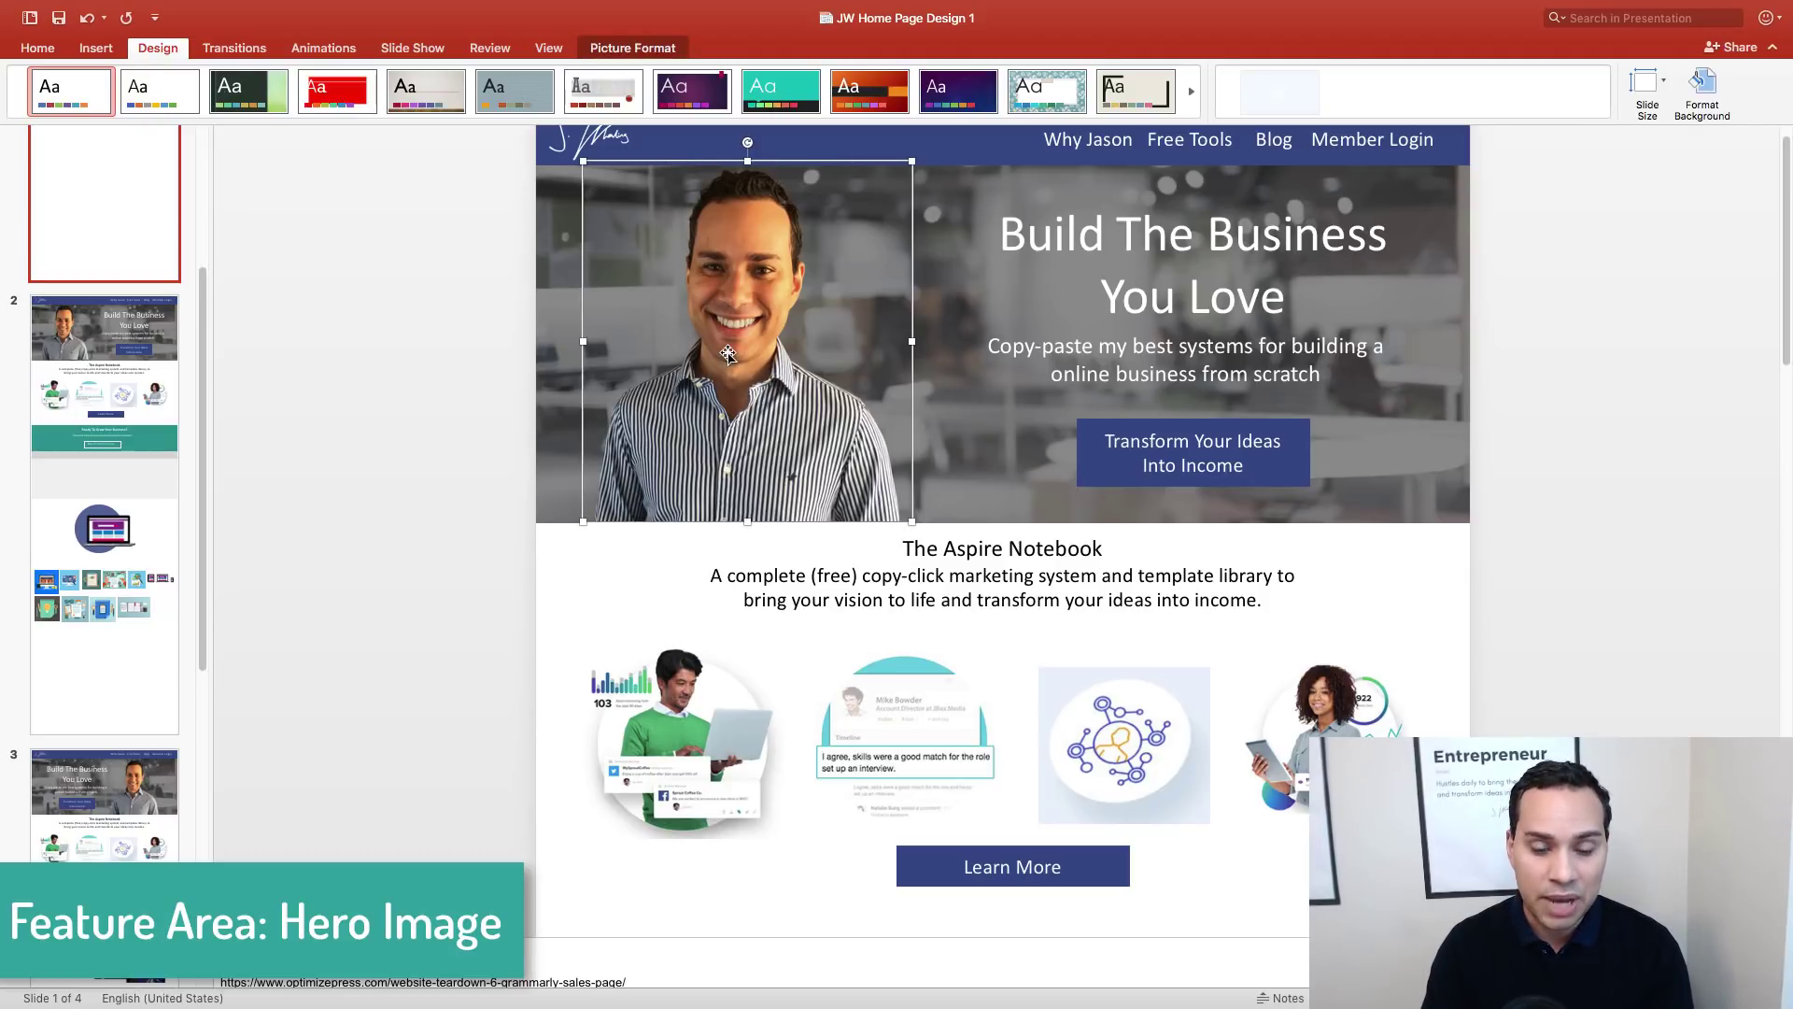
{"action": "double_click", "coordinate": [747, 401]}
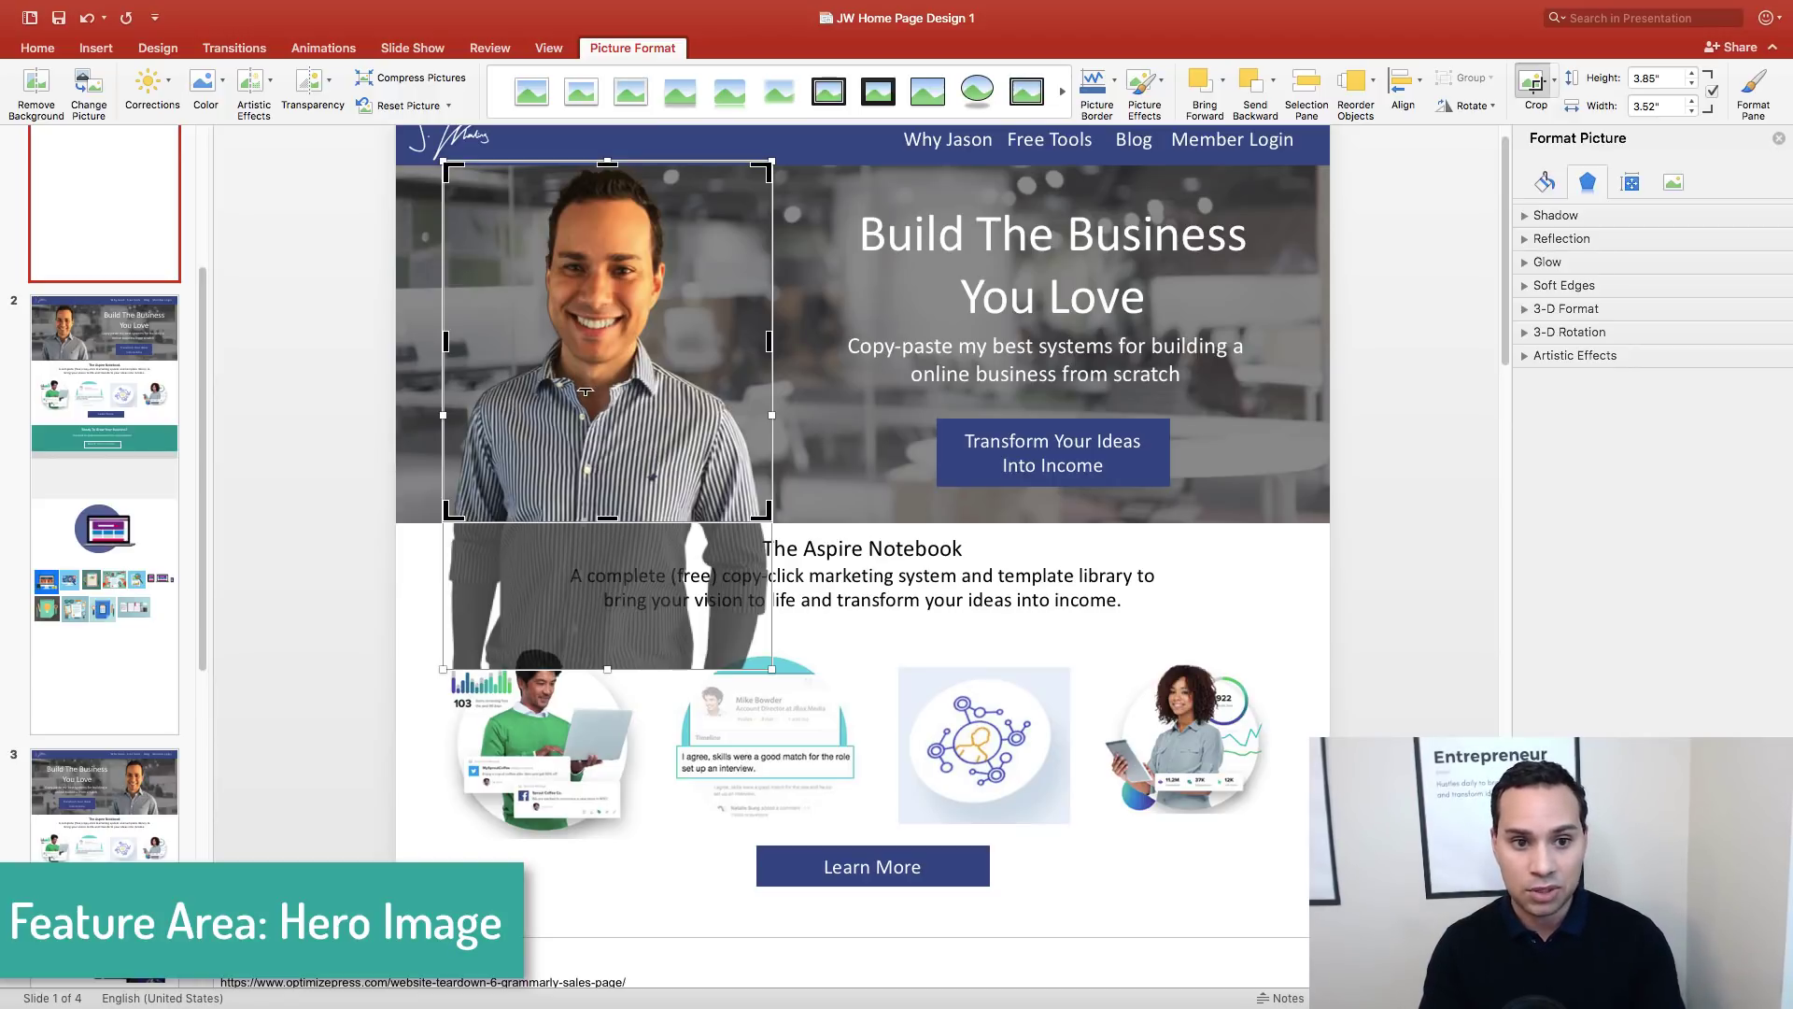
{"action": "key", "text": "Escape"}
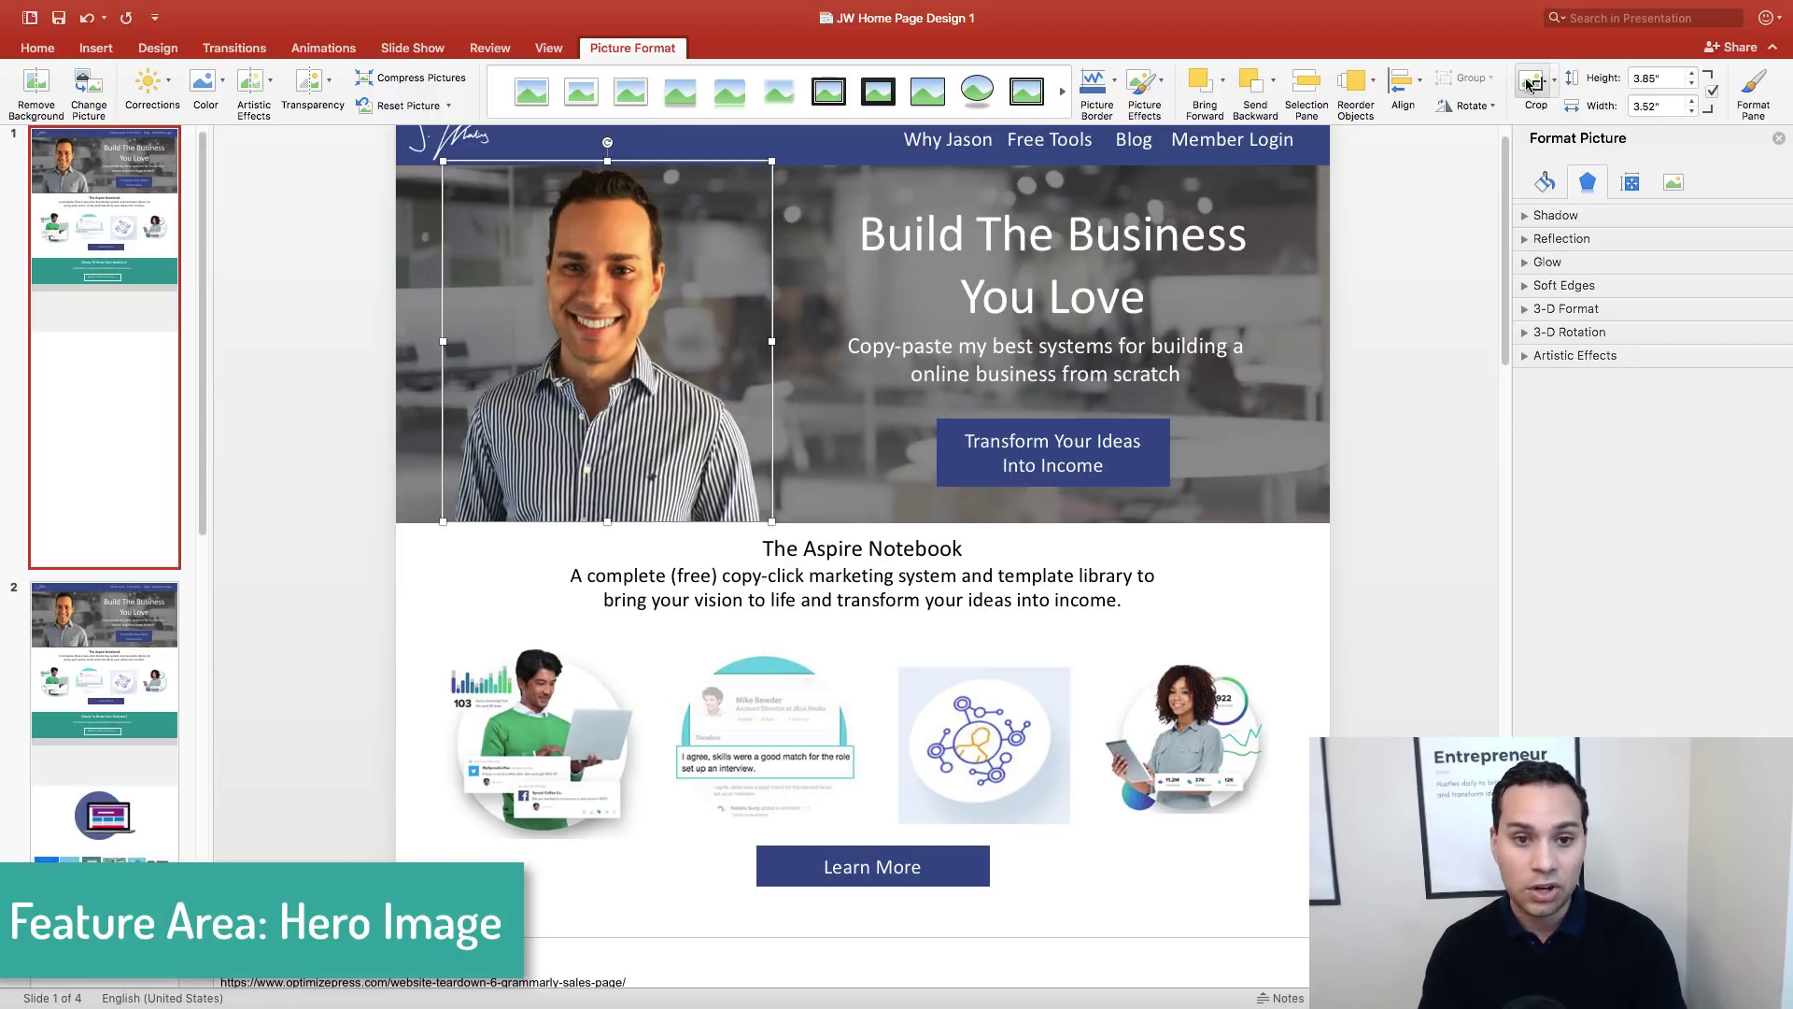
{"action": "right_click", "coordinate": [600, 384]}
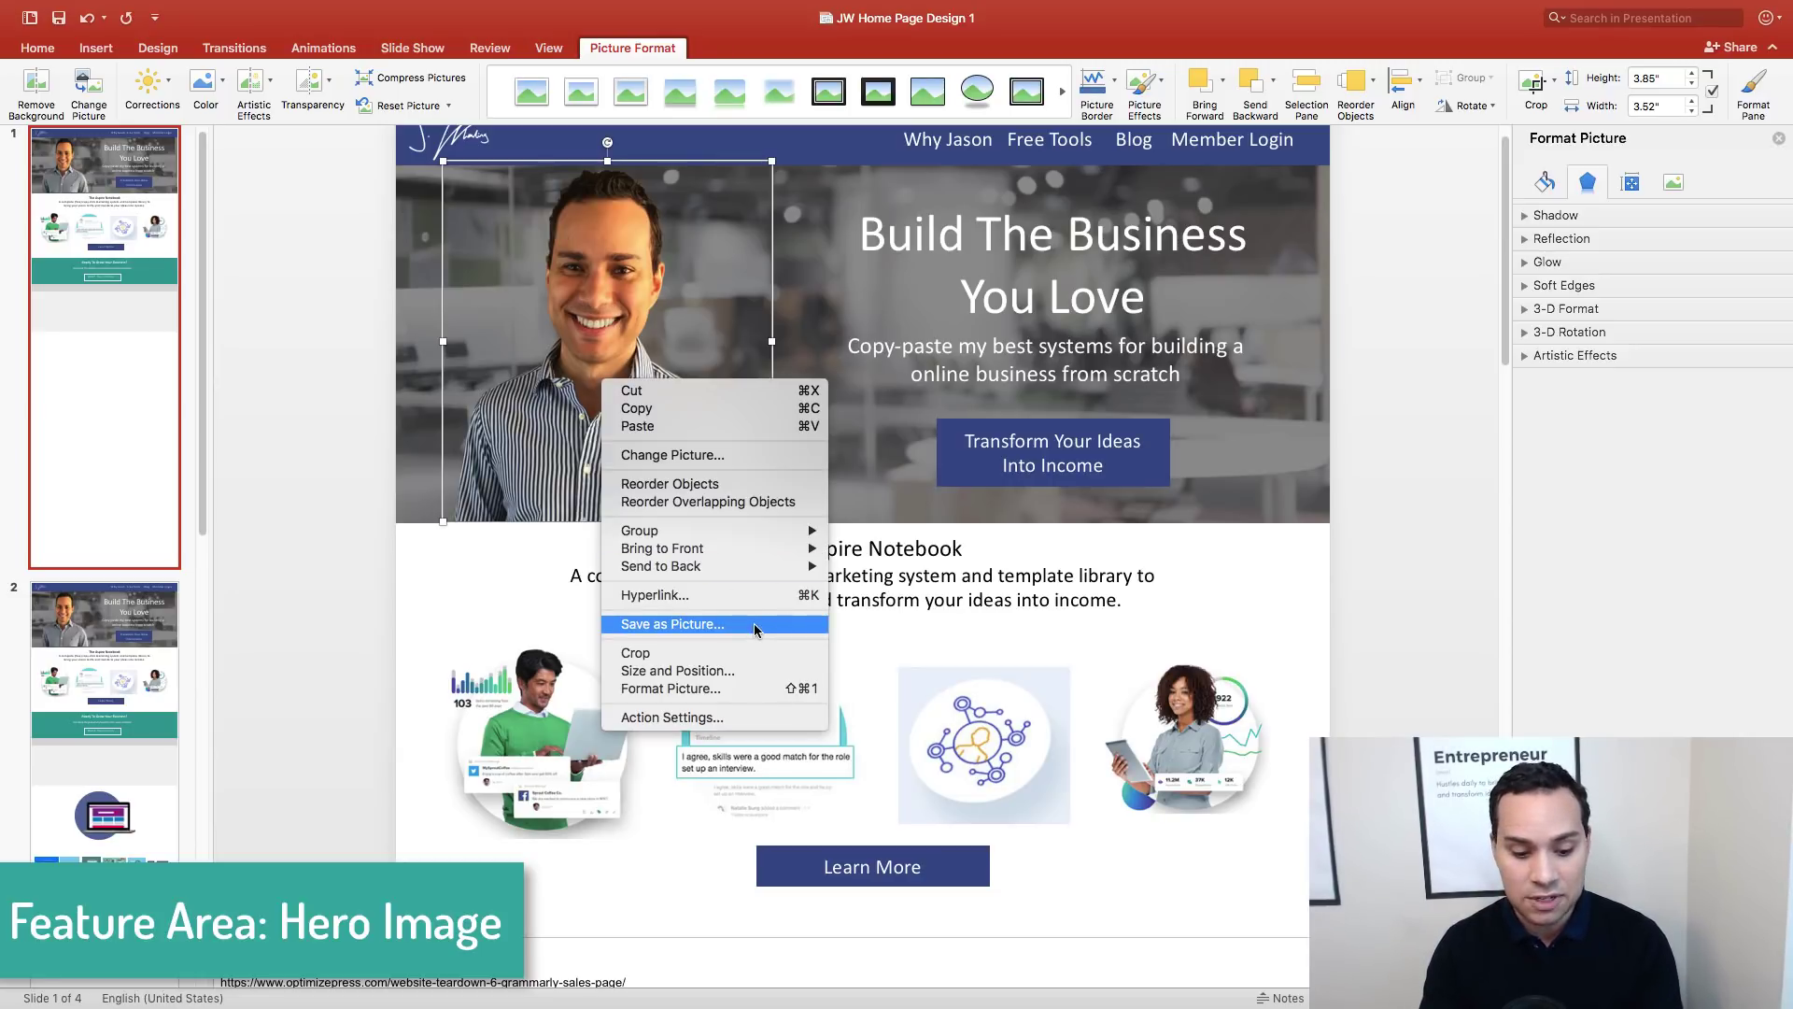
Switch back to the Aspire Notebook SASS page in the LiveEditor and set the first hero portrait's bottom margin to -20 px
{"action": "key", "text": "super+Tab"}
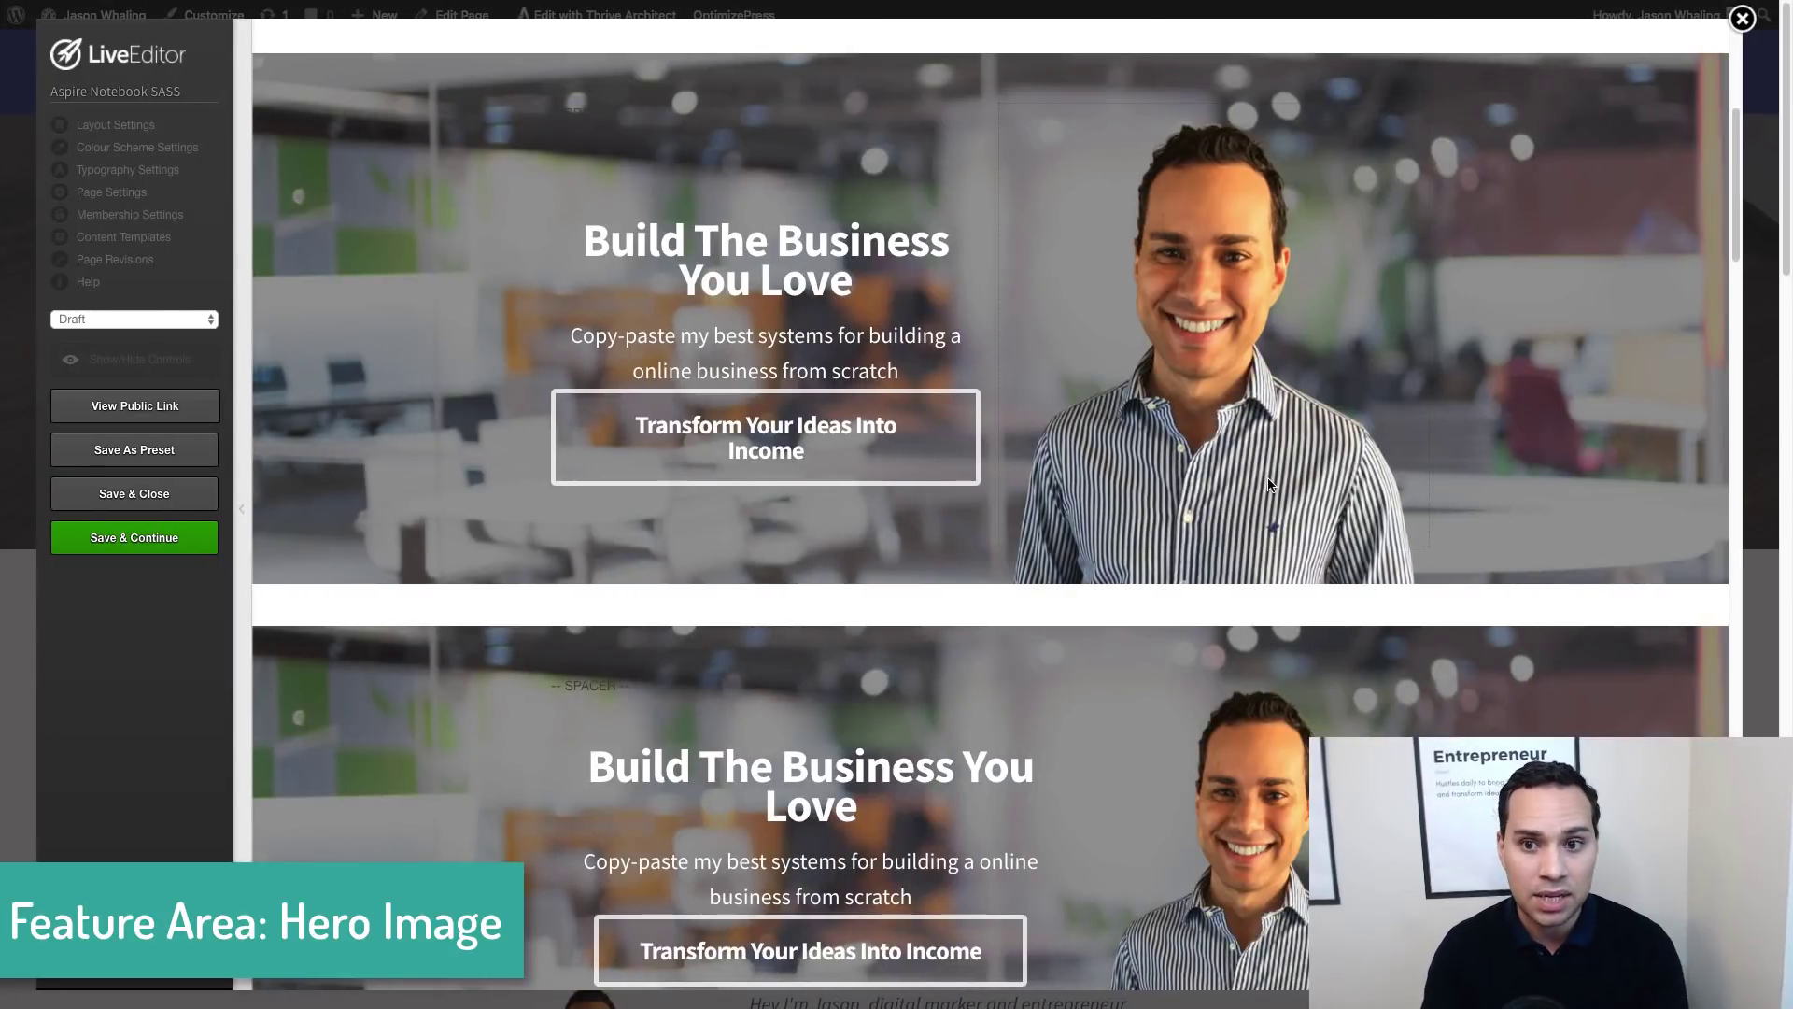
{"action": "scroll", "coordinate": [1246, 338], "scroll_direction": "up", "scroll_amount": 2}
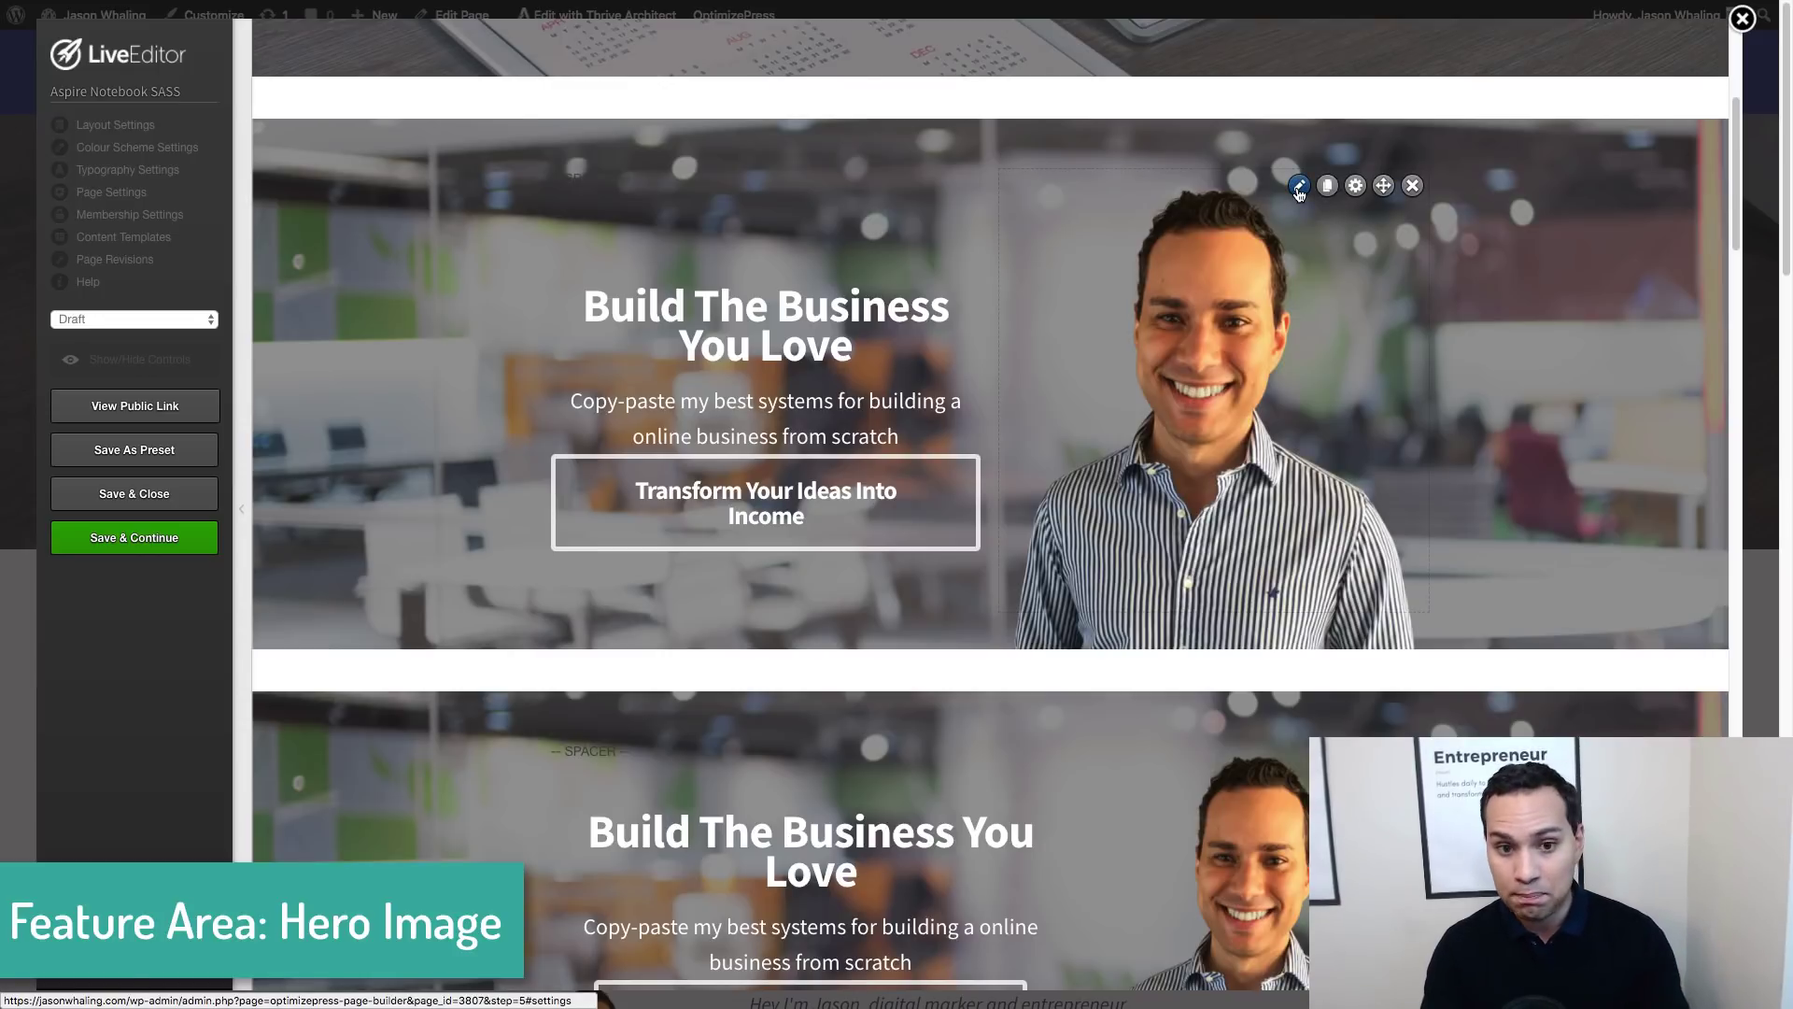
{"action": "left_click", "coordinate": [1298, 187]}
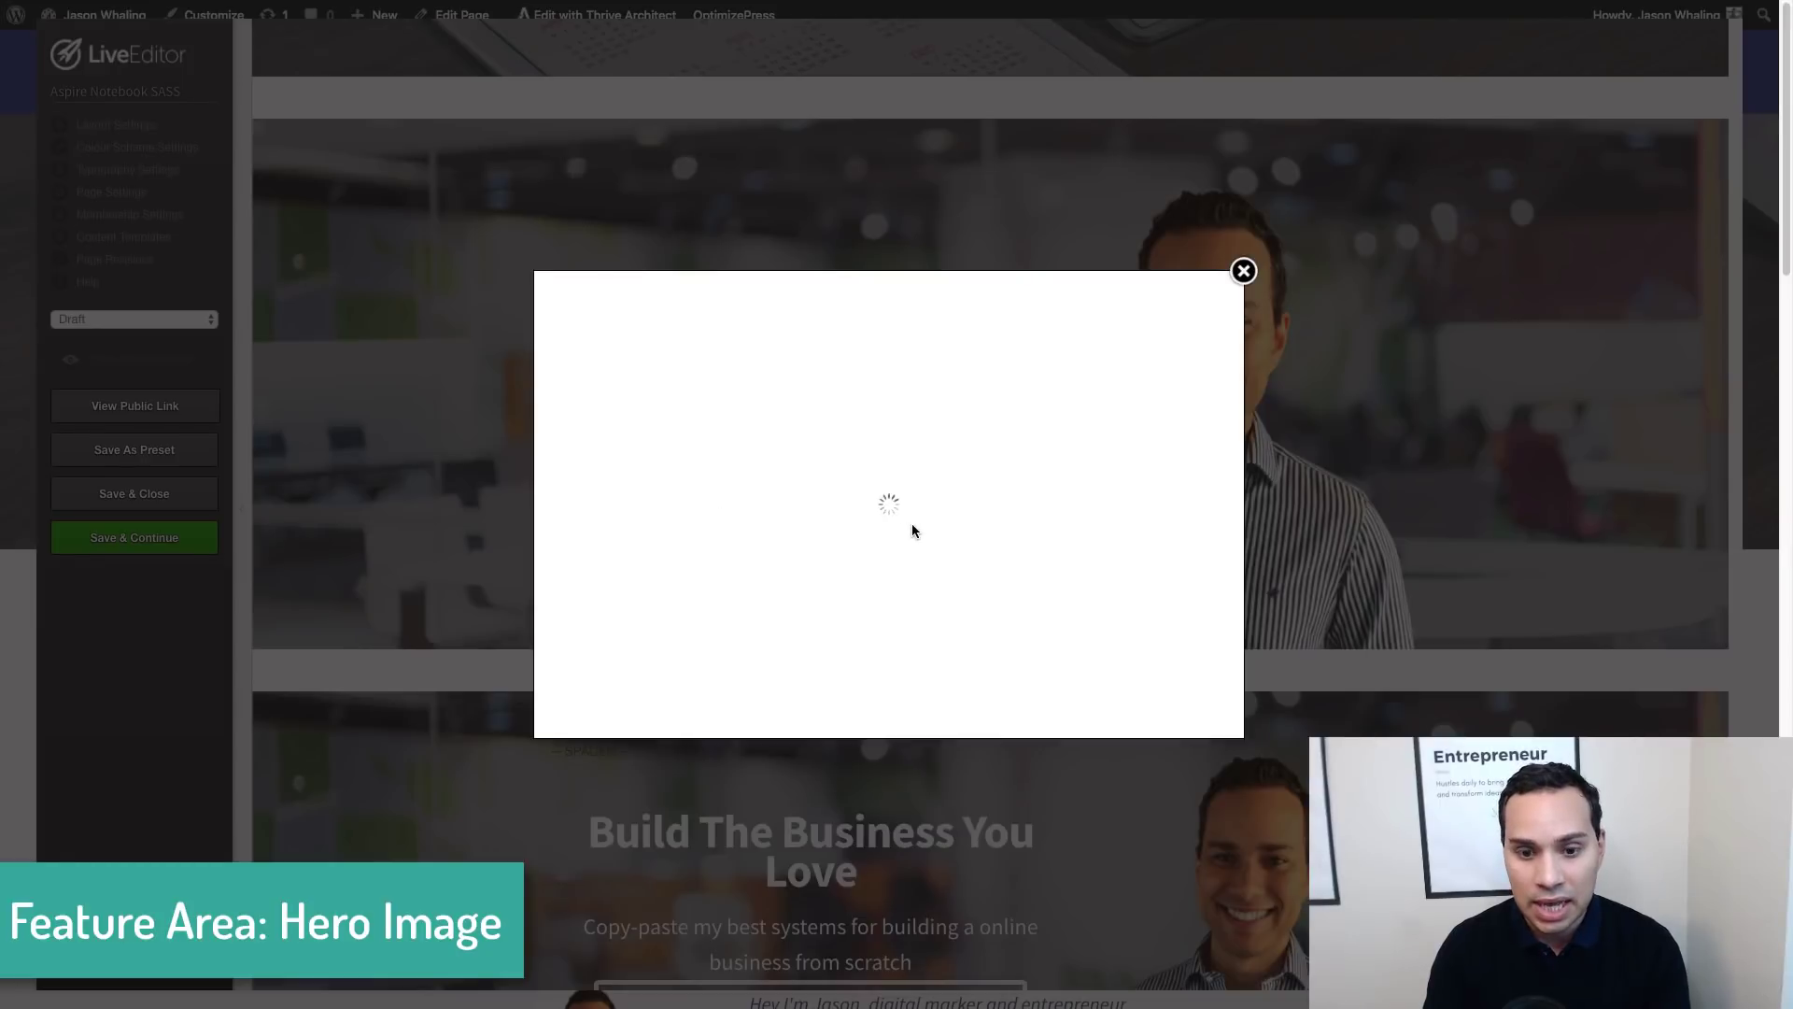
{"action": "scroll", "coordinate": [955, 529], "scroll_direction": "down", "scroll_amount": 10}
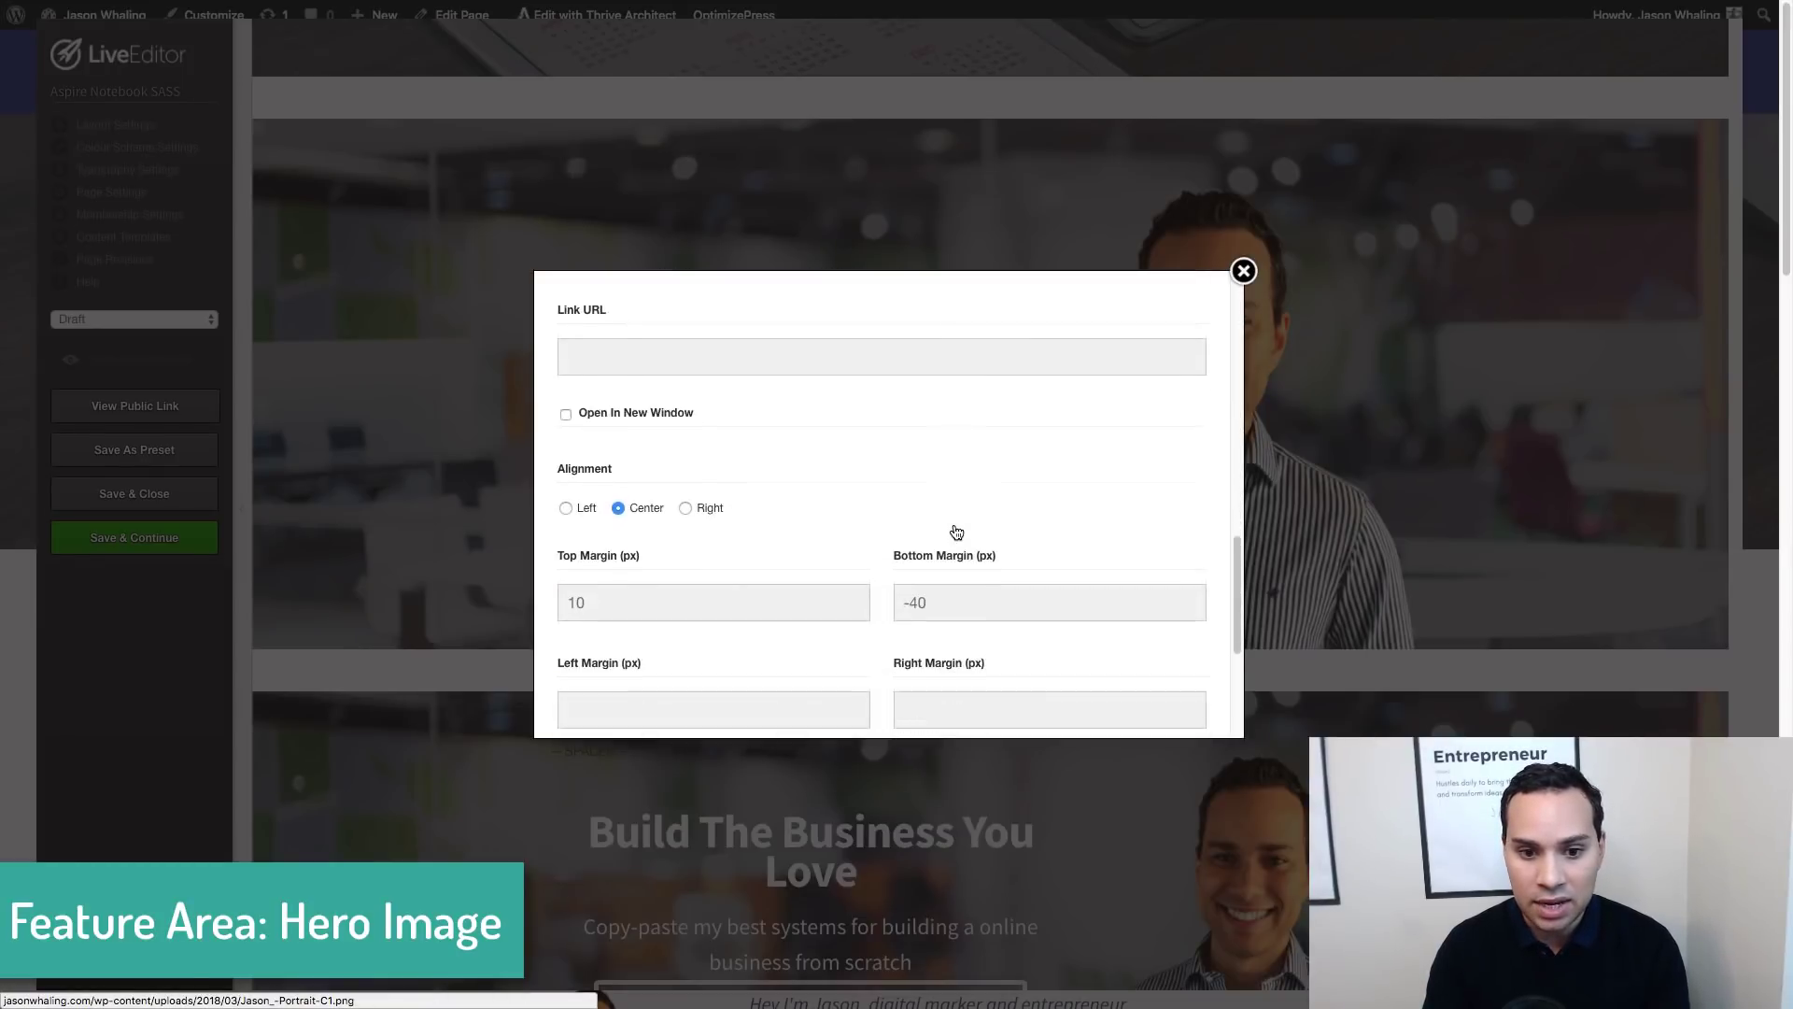
{"action": "scroll", "coordinate": [956, 531], "scroll_direction": "down", "scroll_amount": 2}
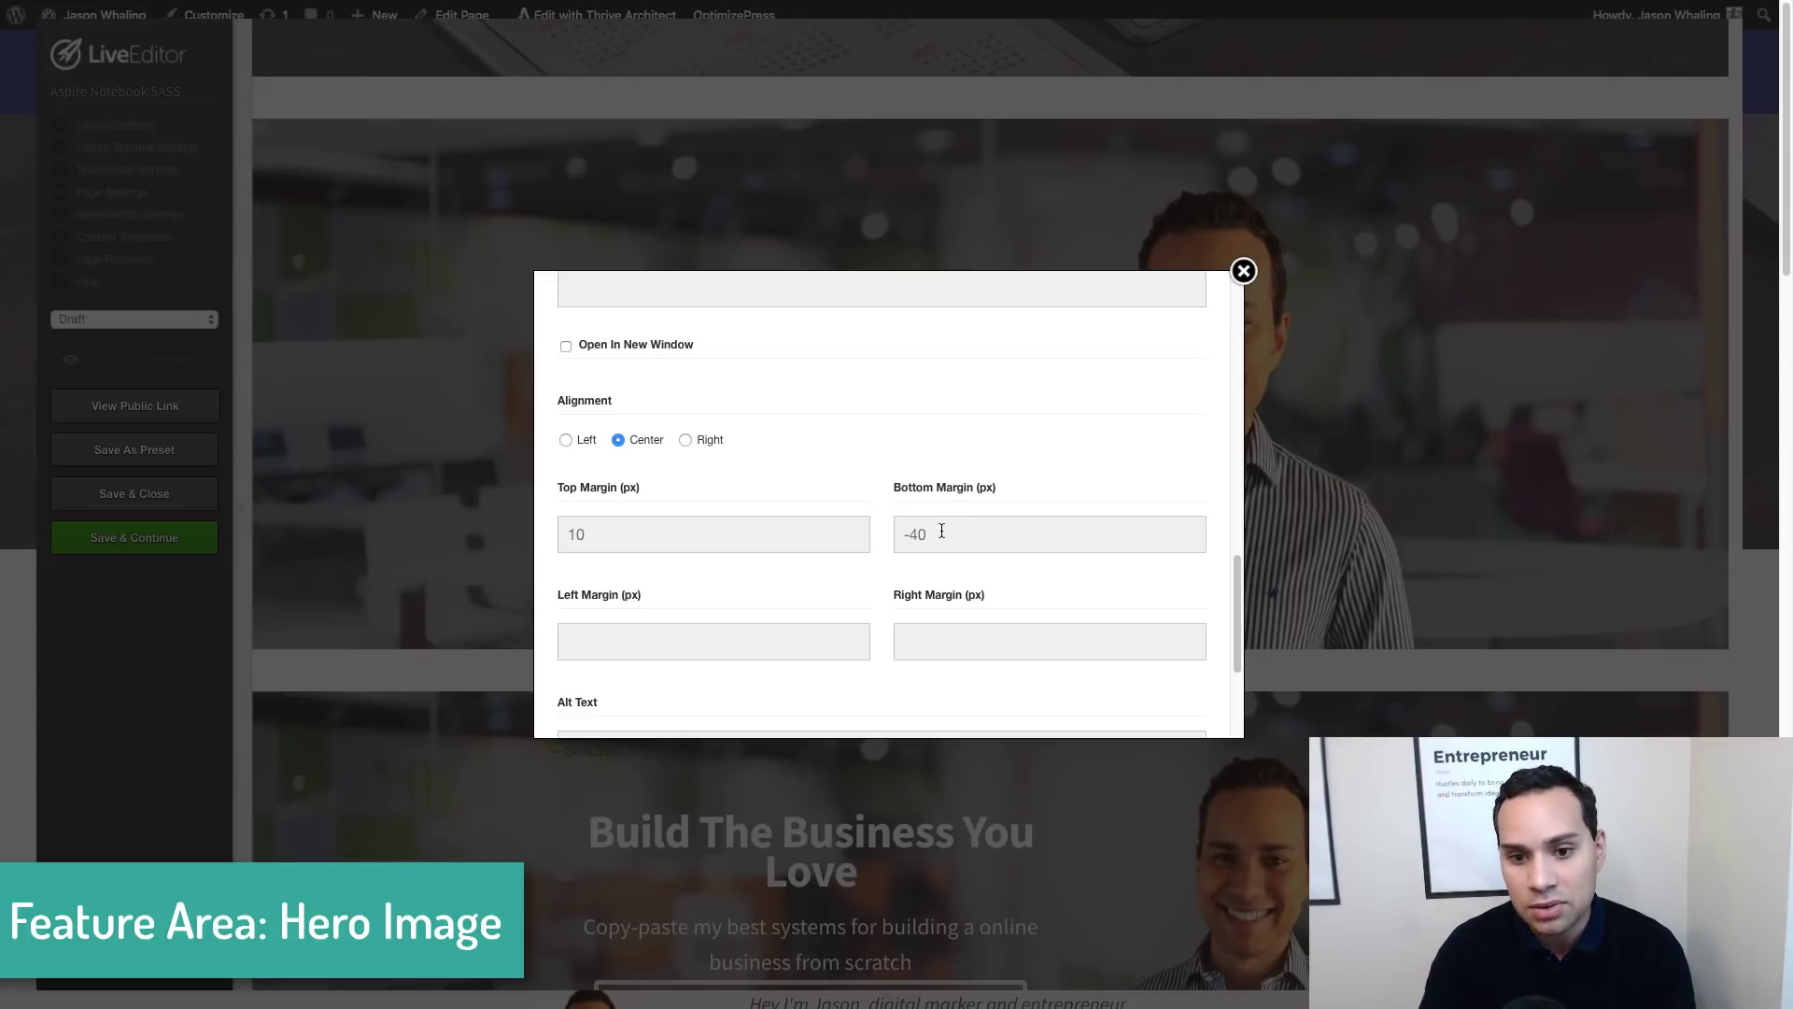
{"action": "left_click", "coordinate": [941, 530]}
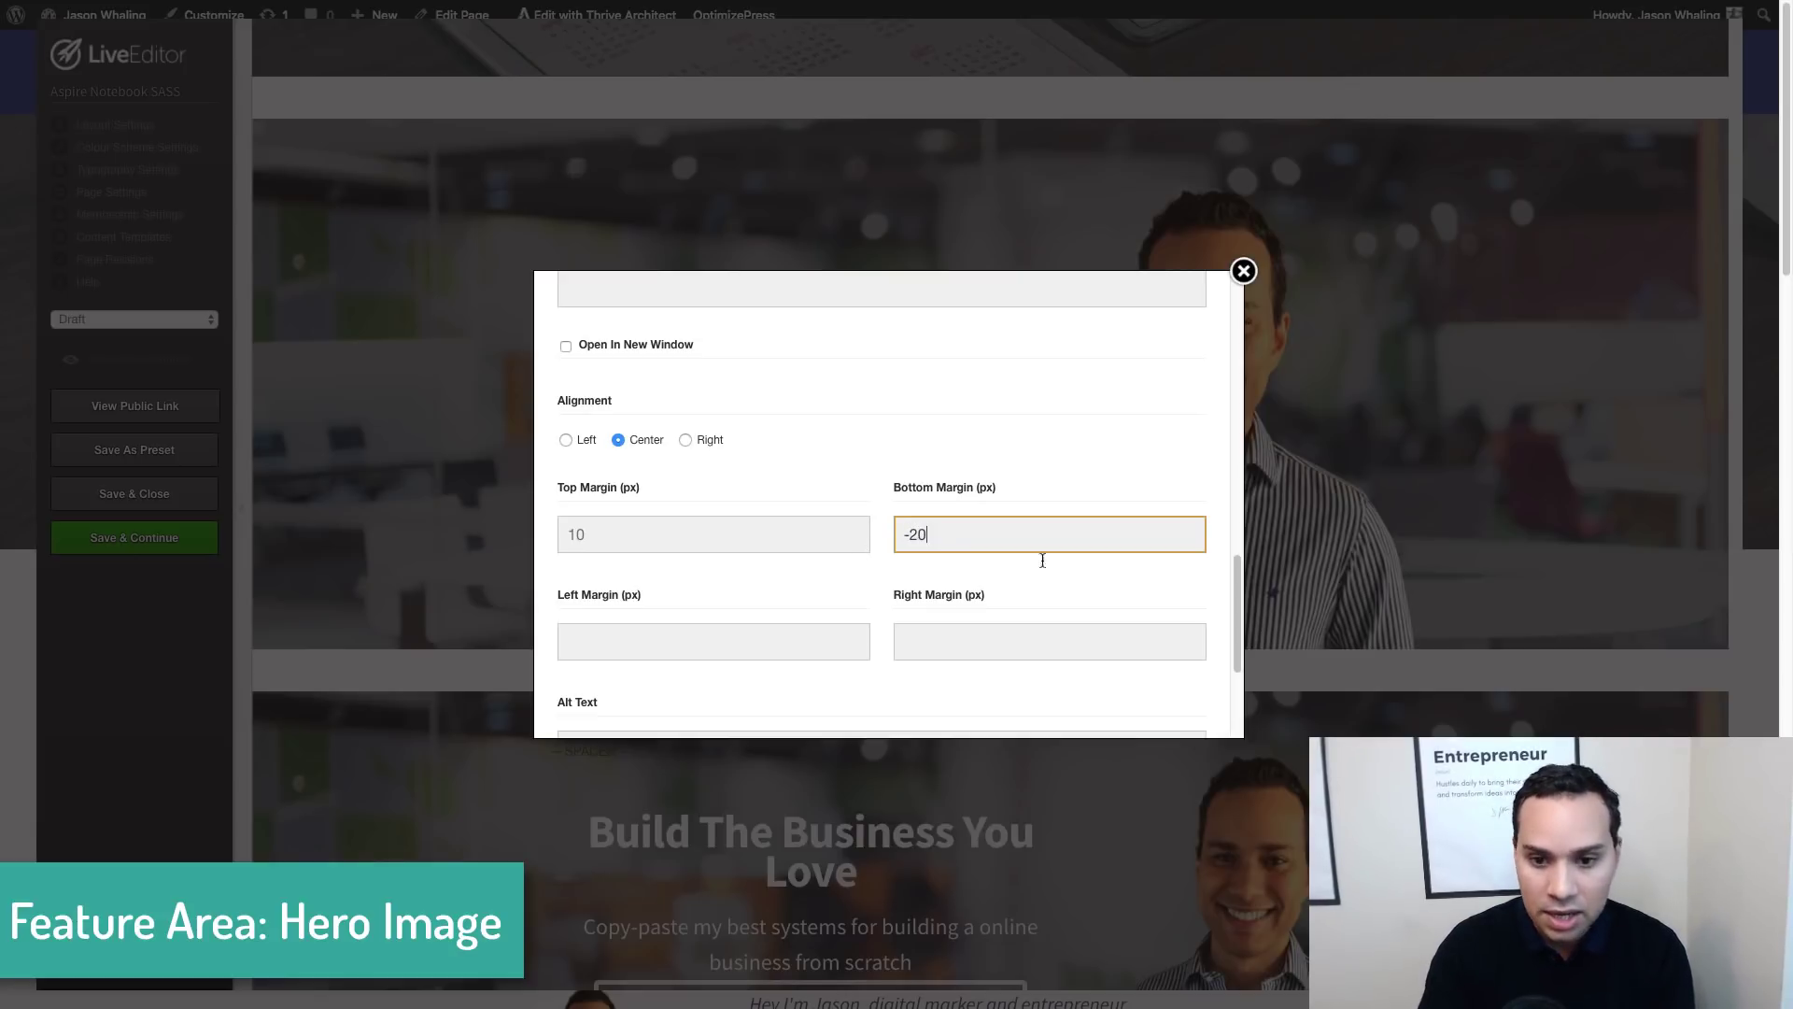
{"action": "scroll", "coordinate": [1074, 588], "scroll_direction": "down", "scroll_amount": 5}
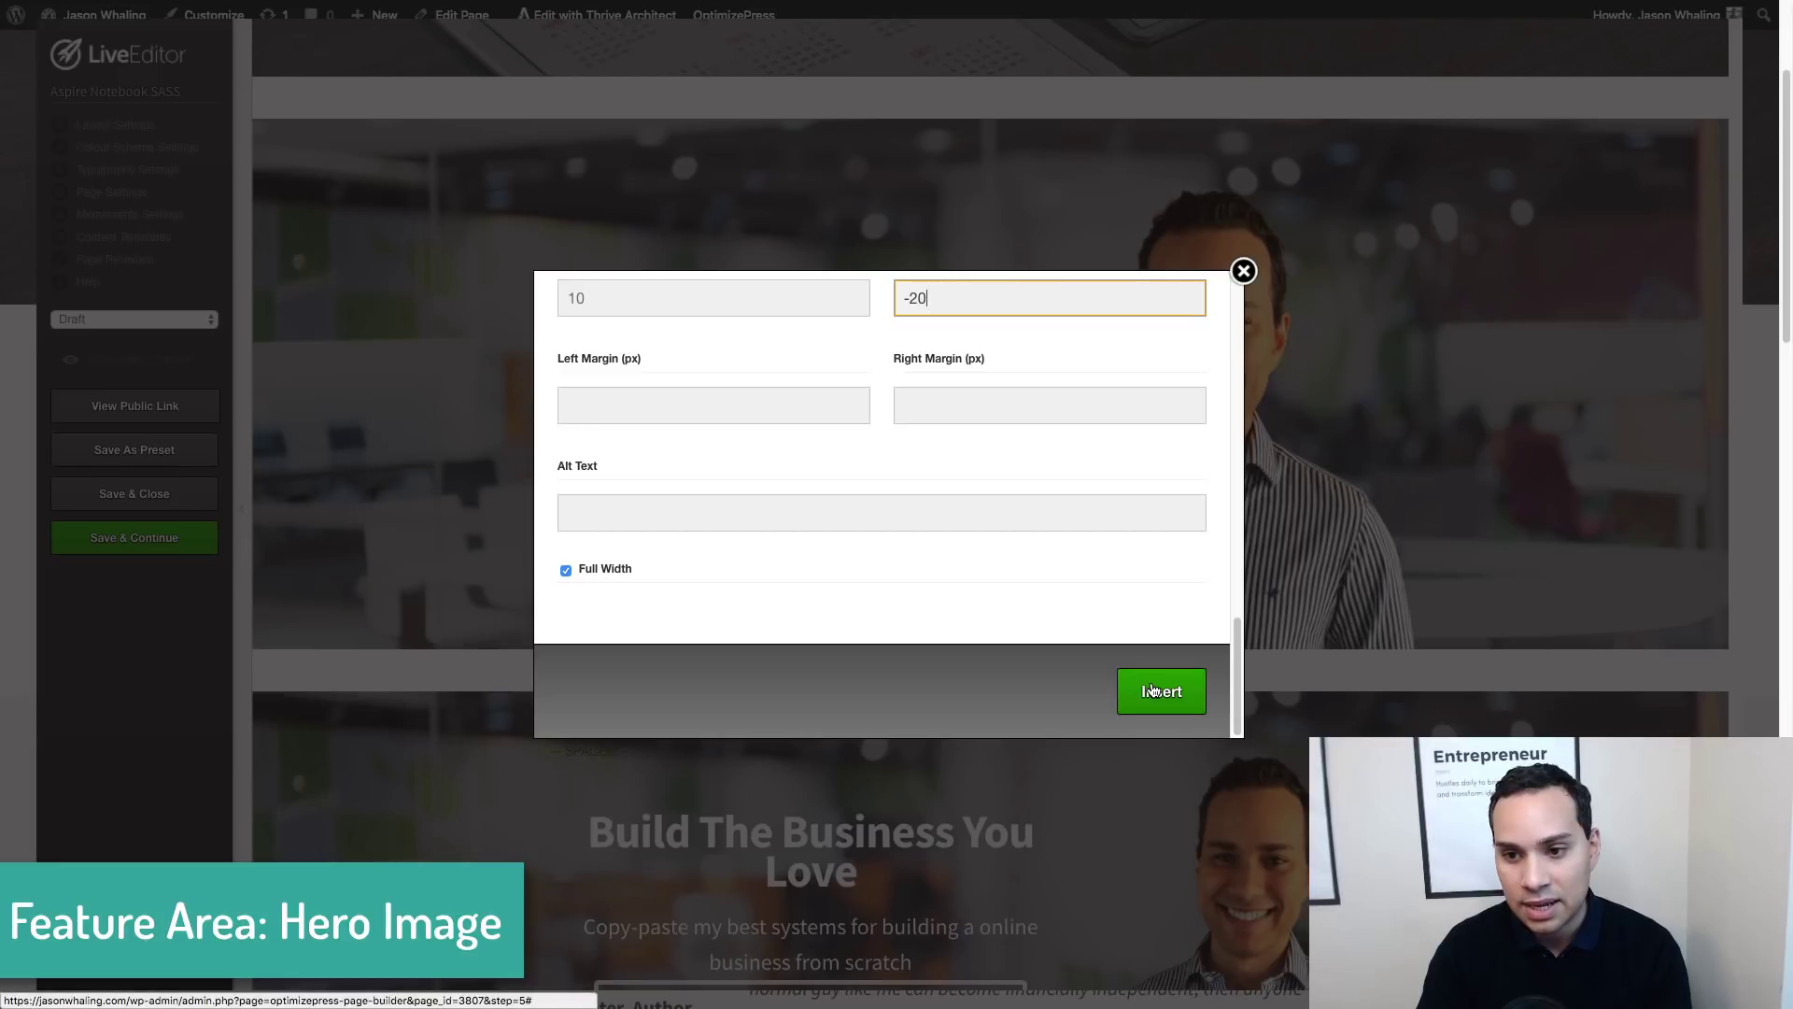
{"action": "left_click", "coordinate": [1152, 689]}
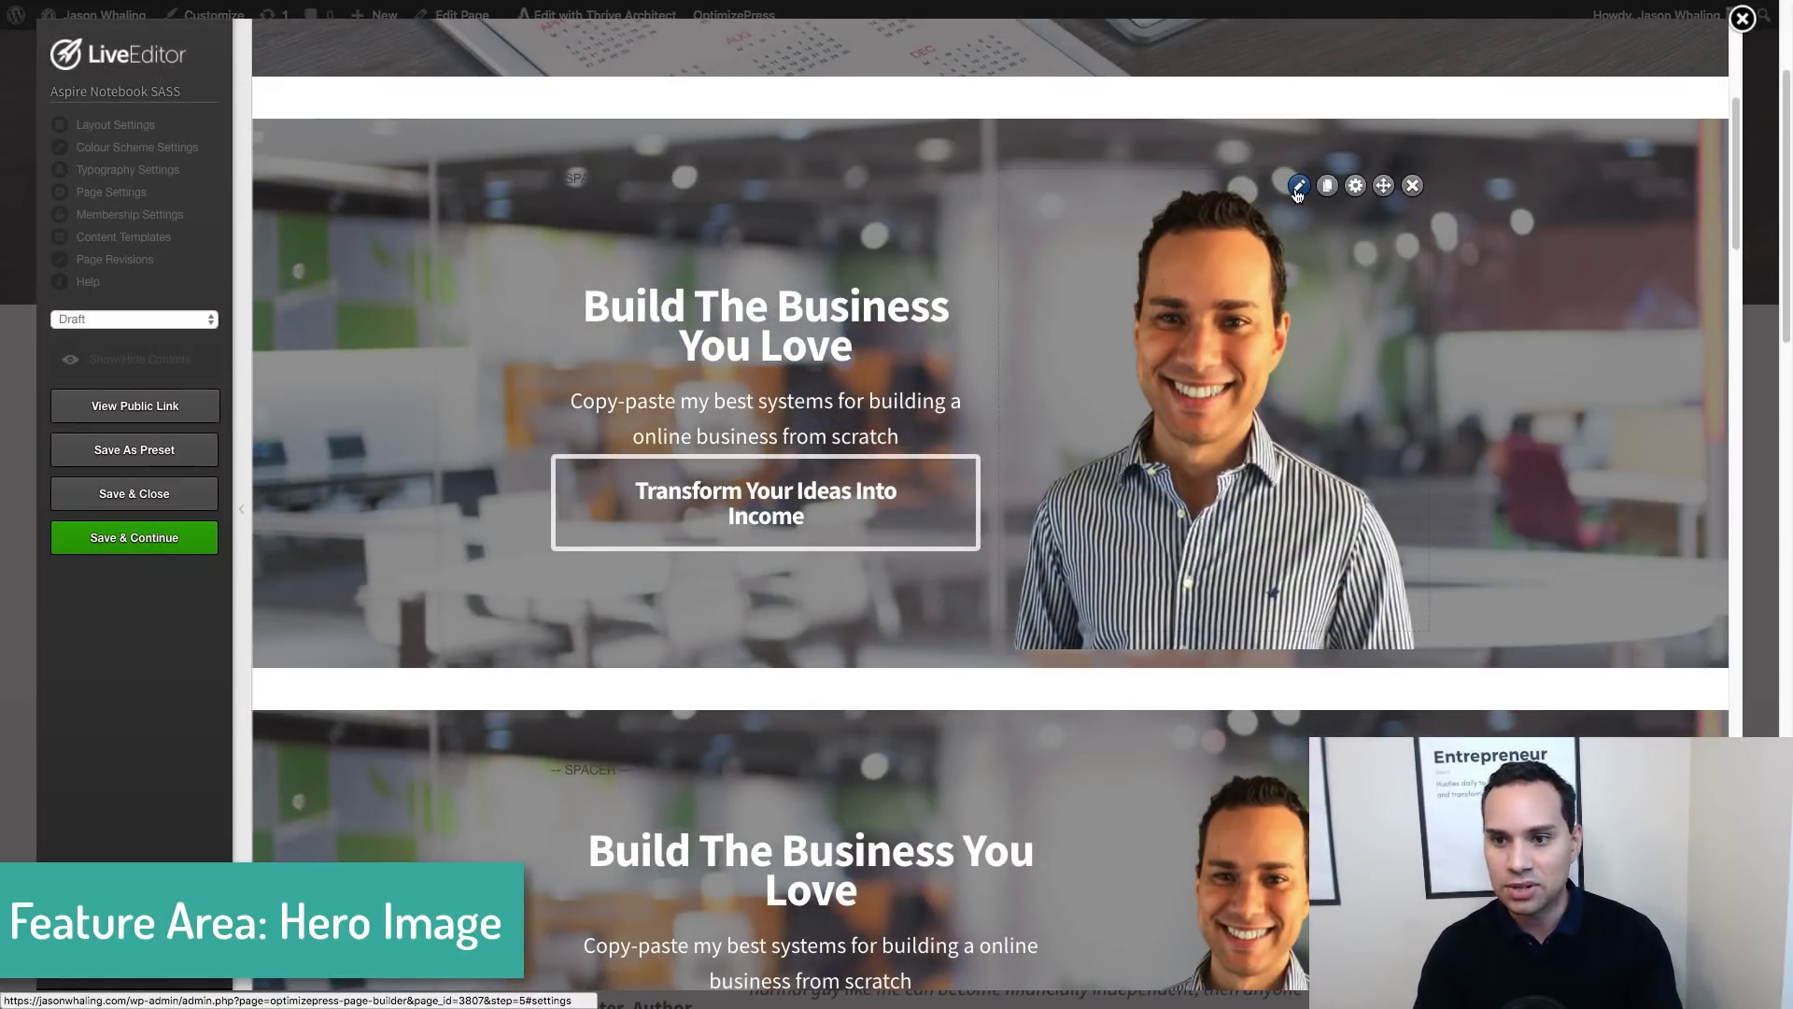
Show the editing controls and copy the first "Build The Business You Love" row with the portrait on the Aspire Notebook SASS page
{"action": "scroll", "coordinate": [893, 742], "scroll_direction": "up", "scroll_amount": 1}
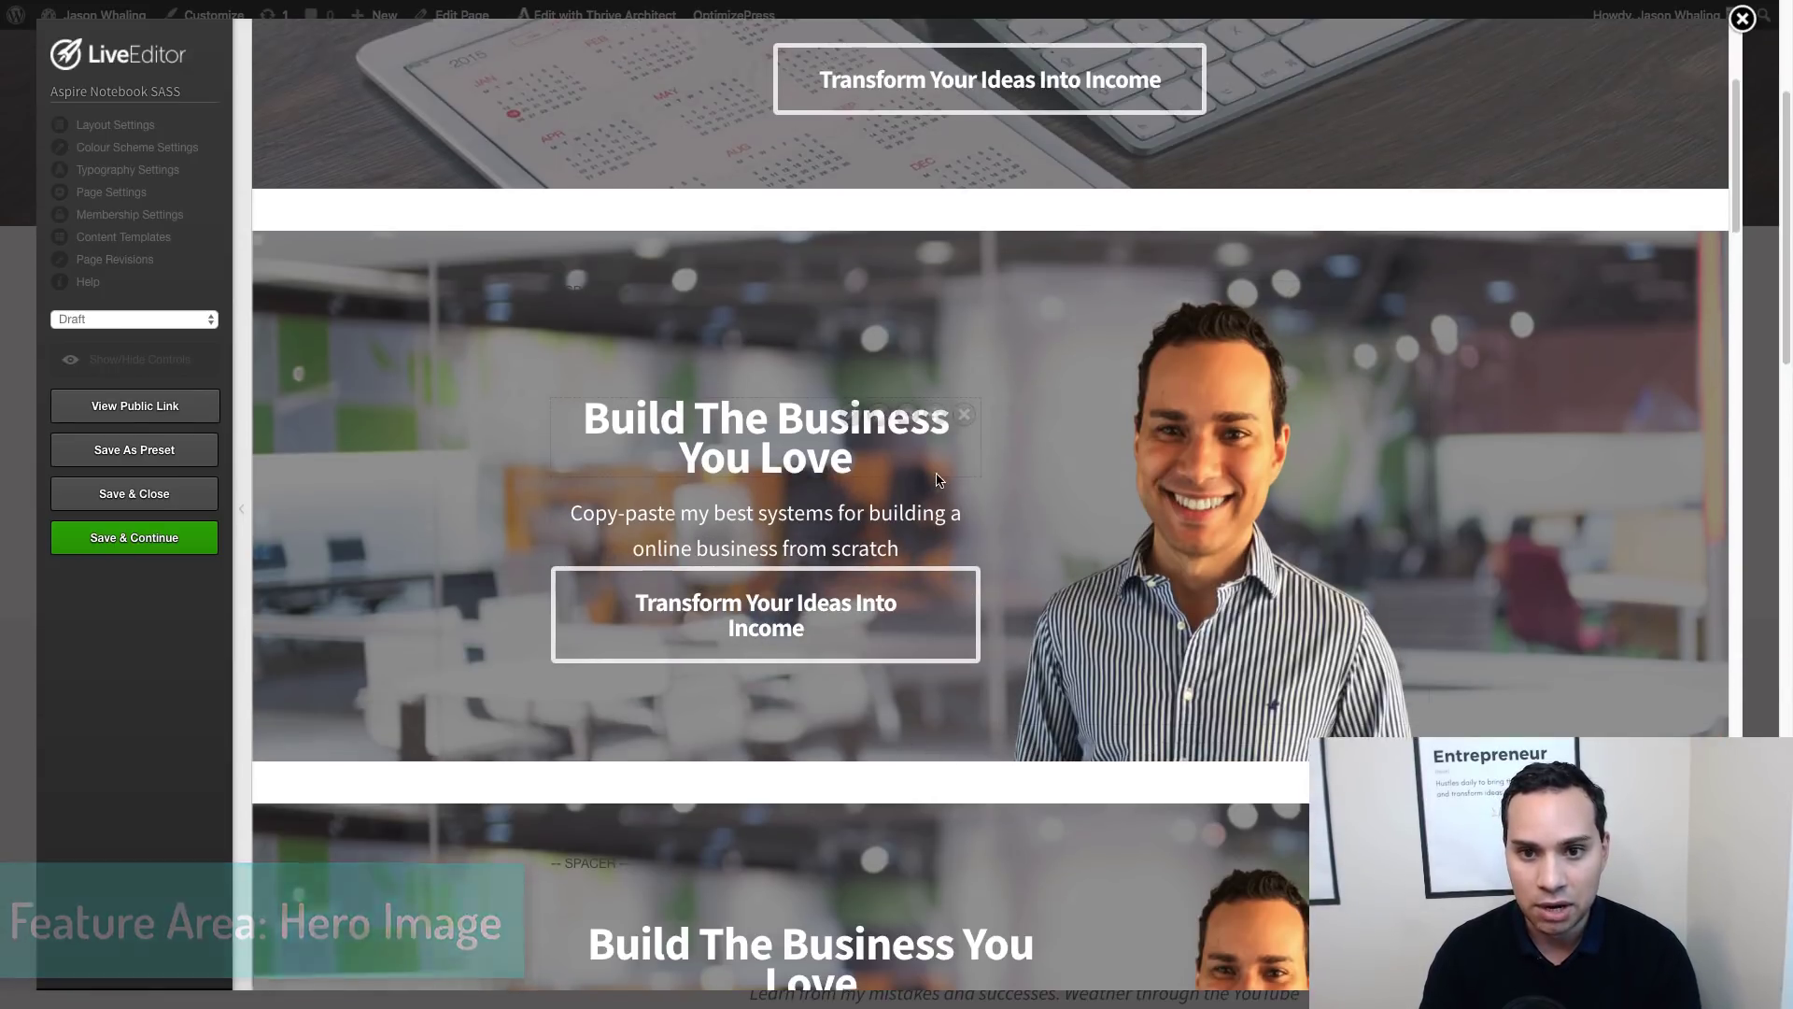
{"action": "scroll", "coordinate": [938, 479], "scroll_direction": "up", "scroll_amount": 3}
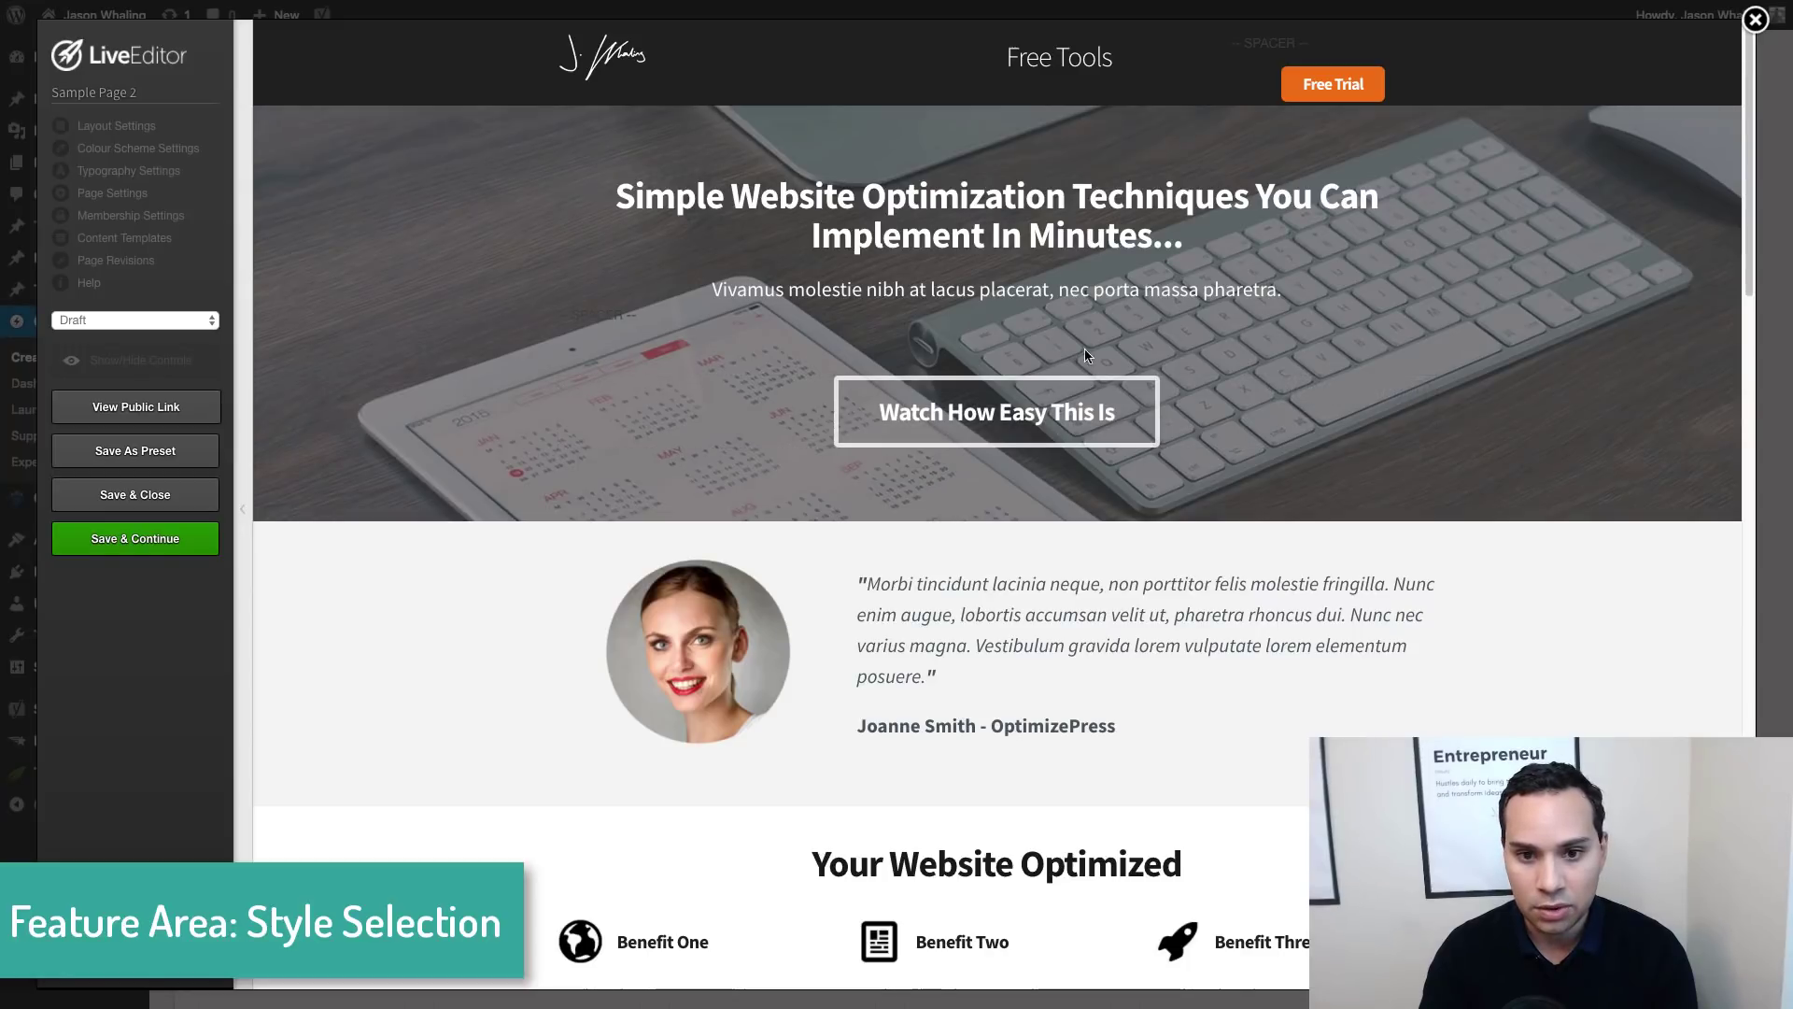
{"action": "left_click", "coordinate": [106, 362]}
{"action": "scroll", "coordinate": [877, 437], "scroll_direction": "down", "scroll_amount": 2}
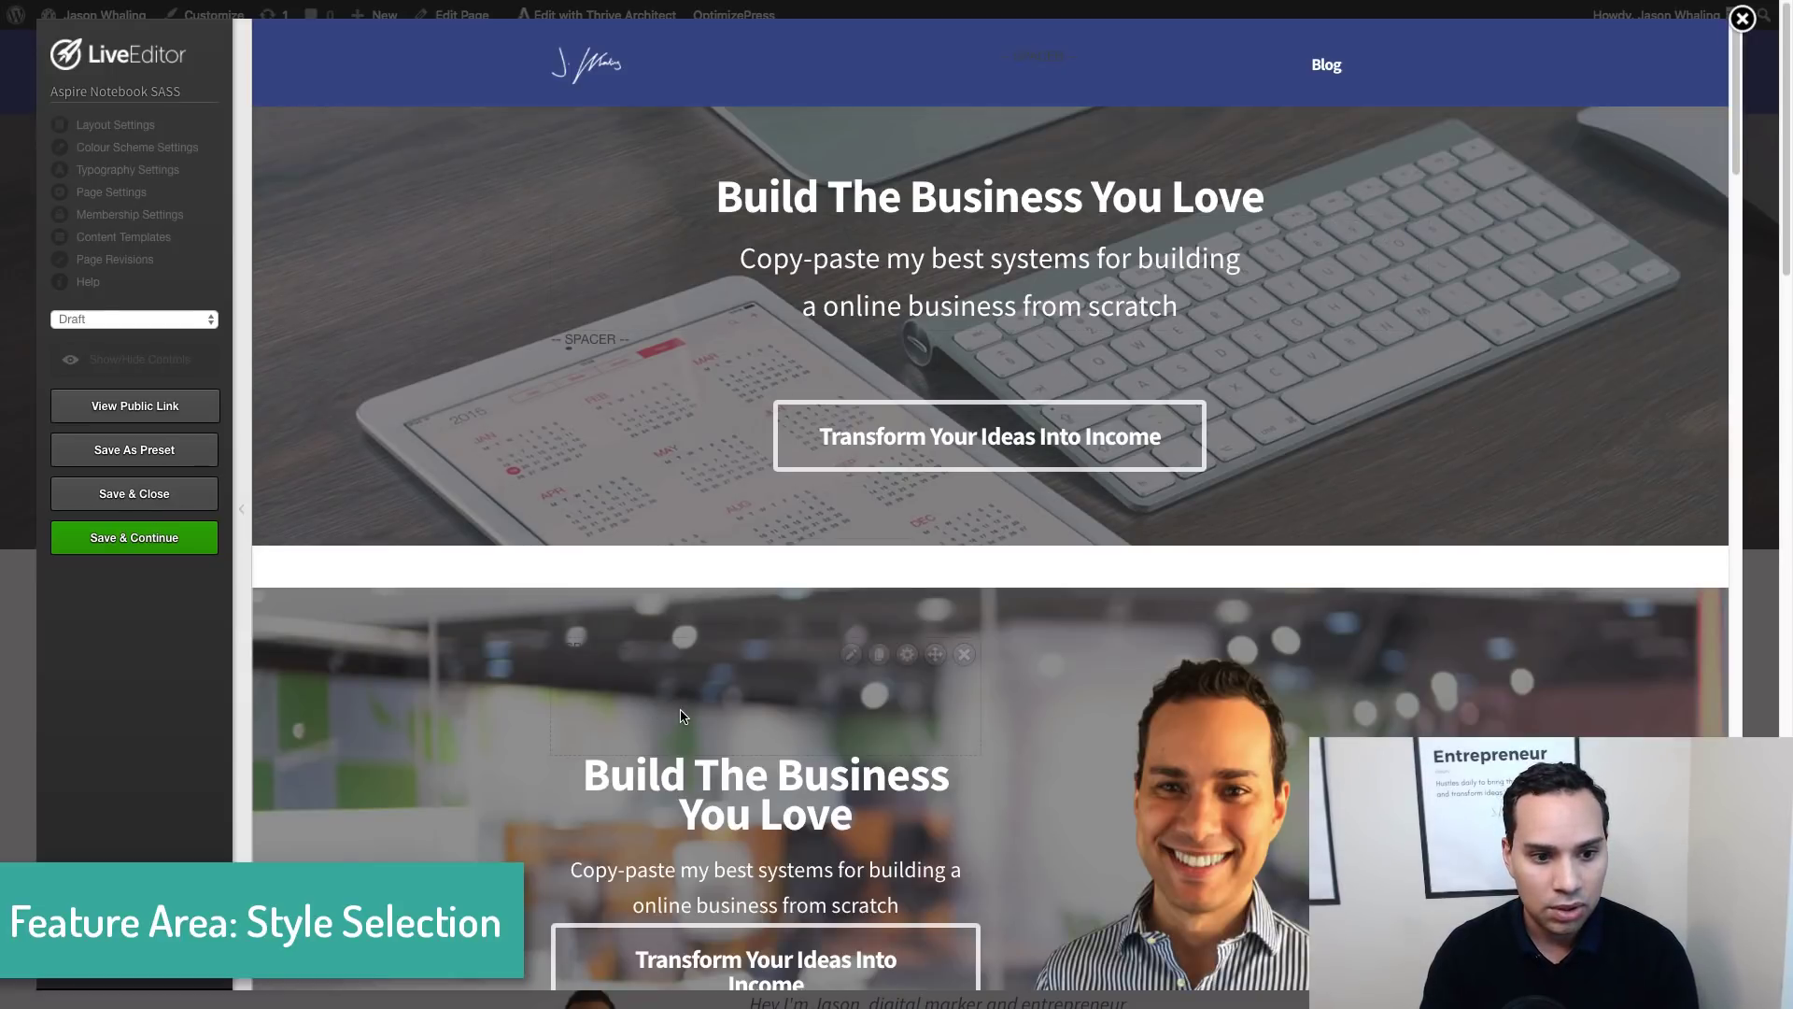
{"action": "scroll", "coordinate": [549, 671], "scroll_direction": "down", "scroll_amount": 4}
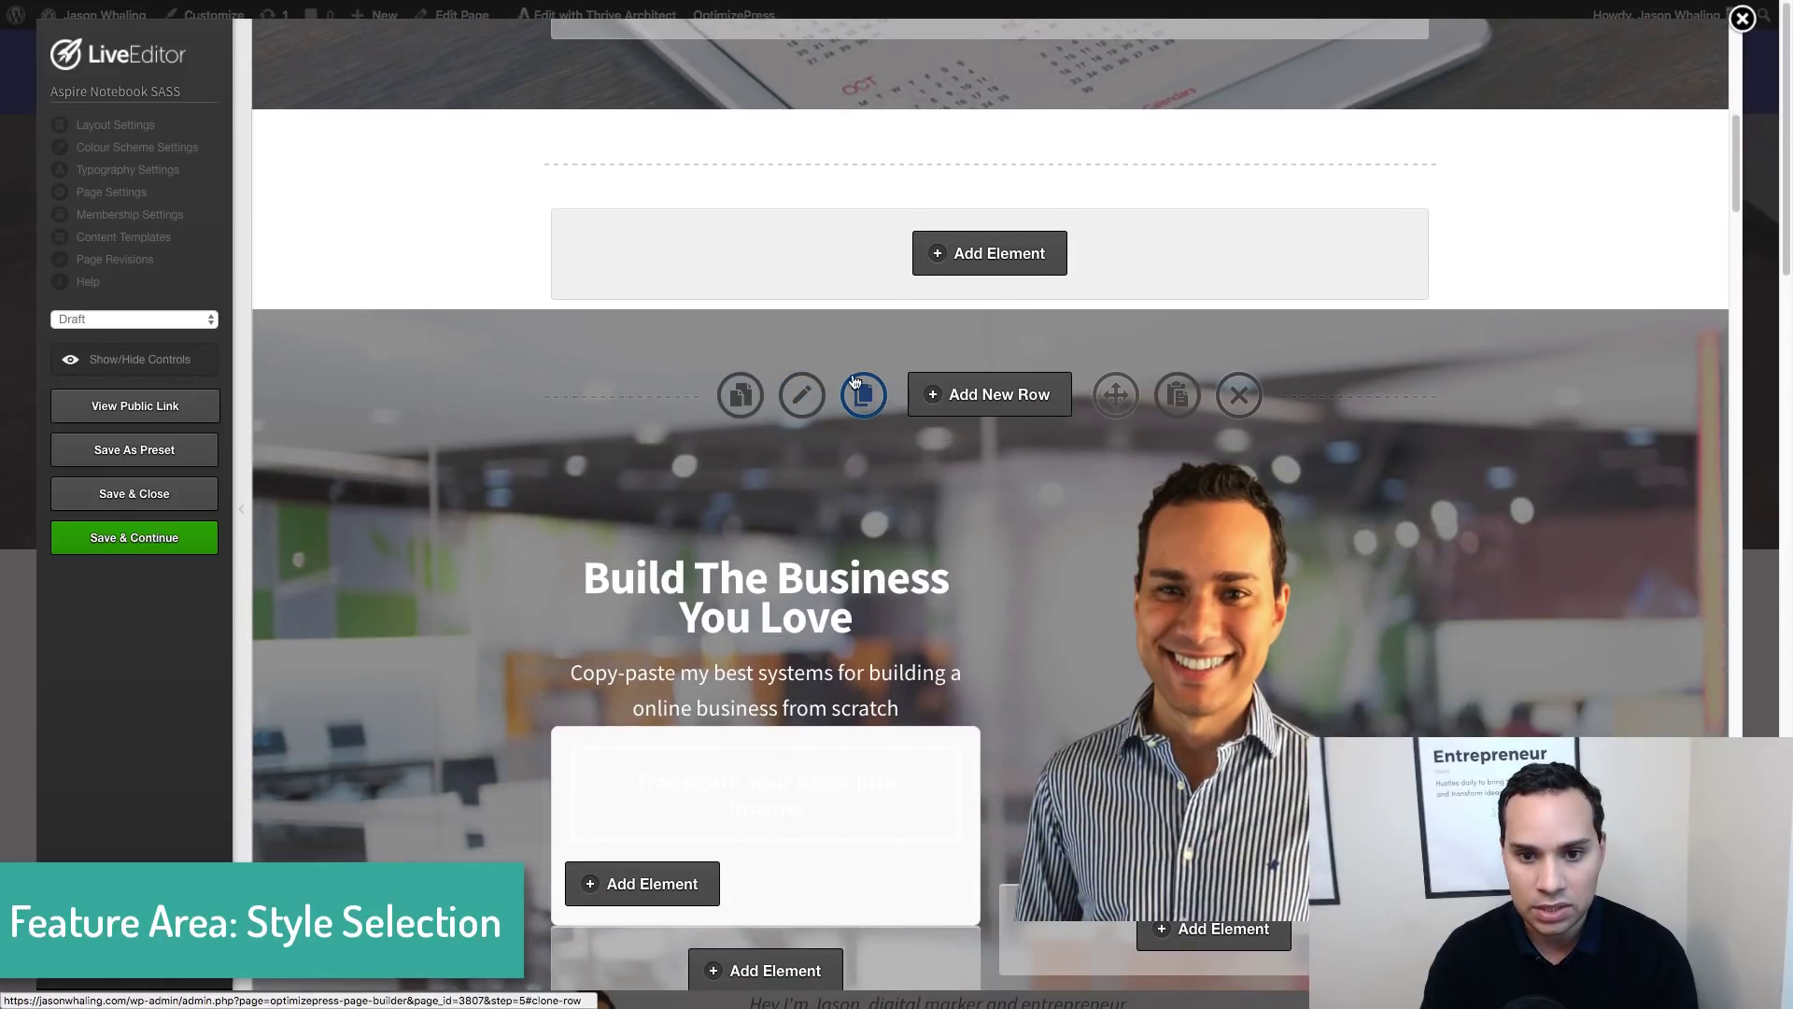
{"action": "left_click", "coordinate": [740, 395]}
{"action": "left_click", "coordinate": [1079, 93]}
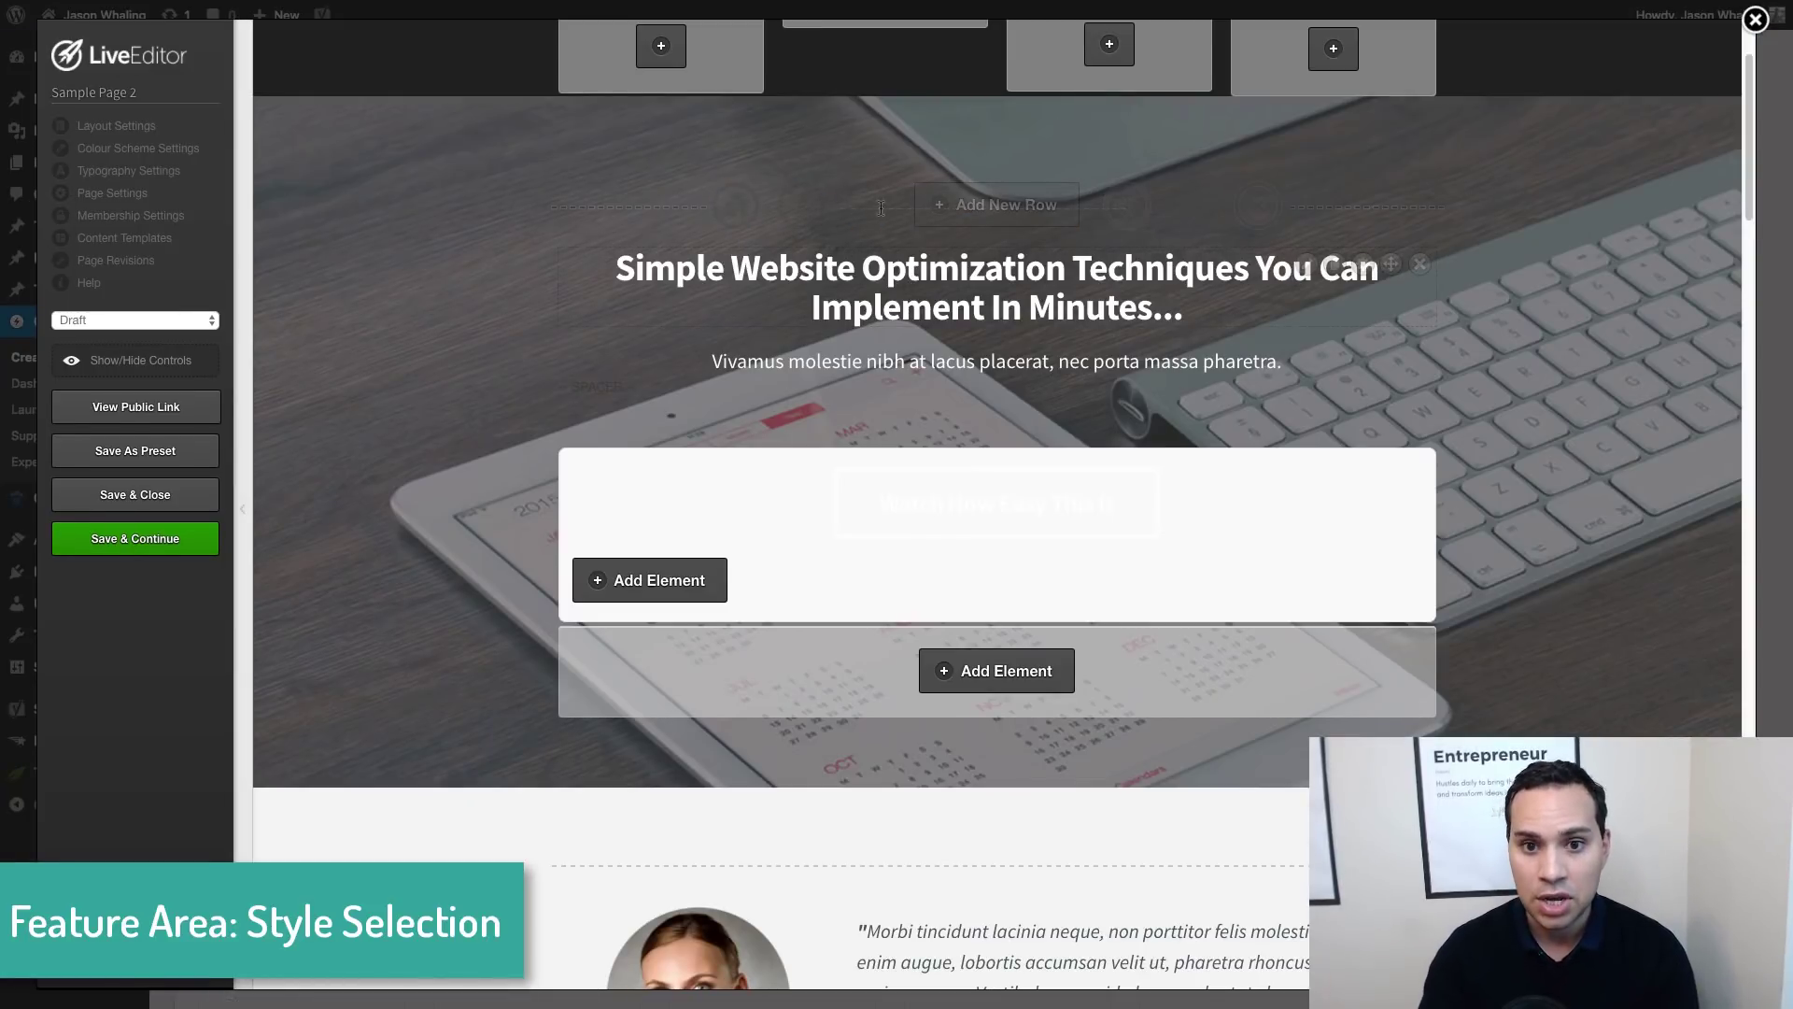
Paste the copied hero row below the header of Sample Page 2 and delete the original "Simple Website Optimization Techniques" row
{"action": "left_click", "coordinate": [1202, 209]}
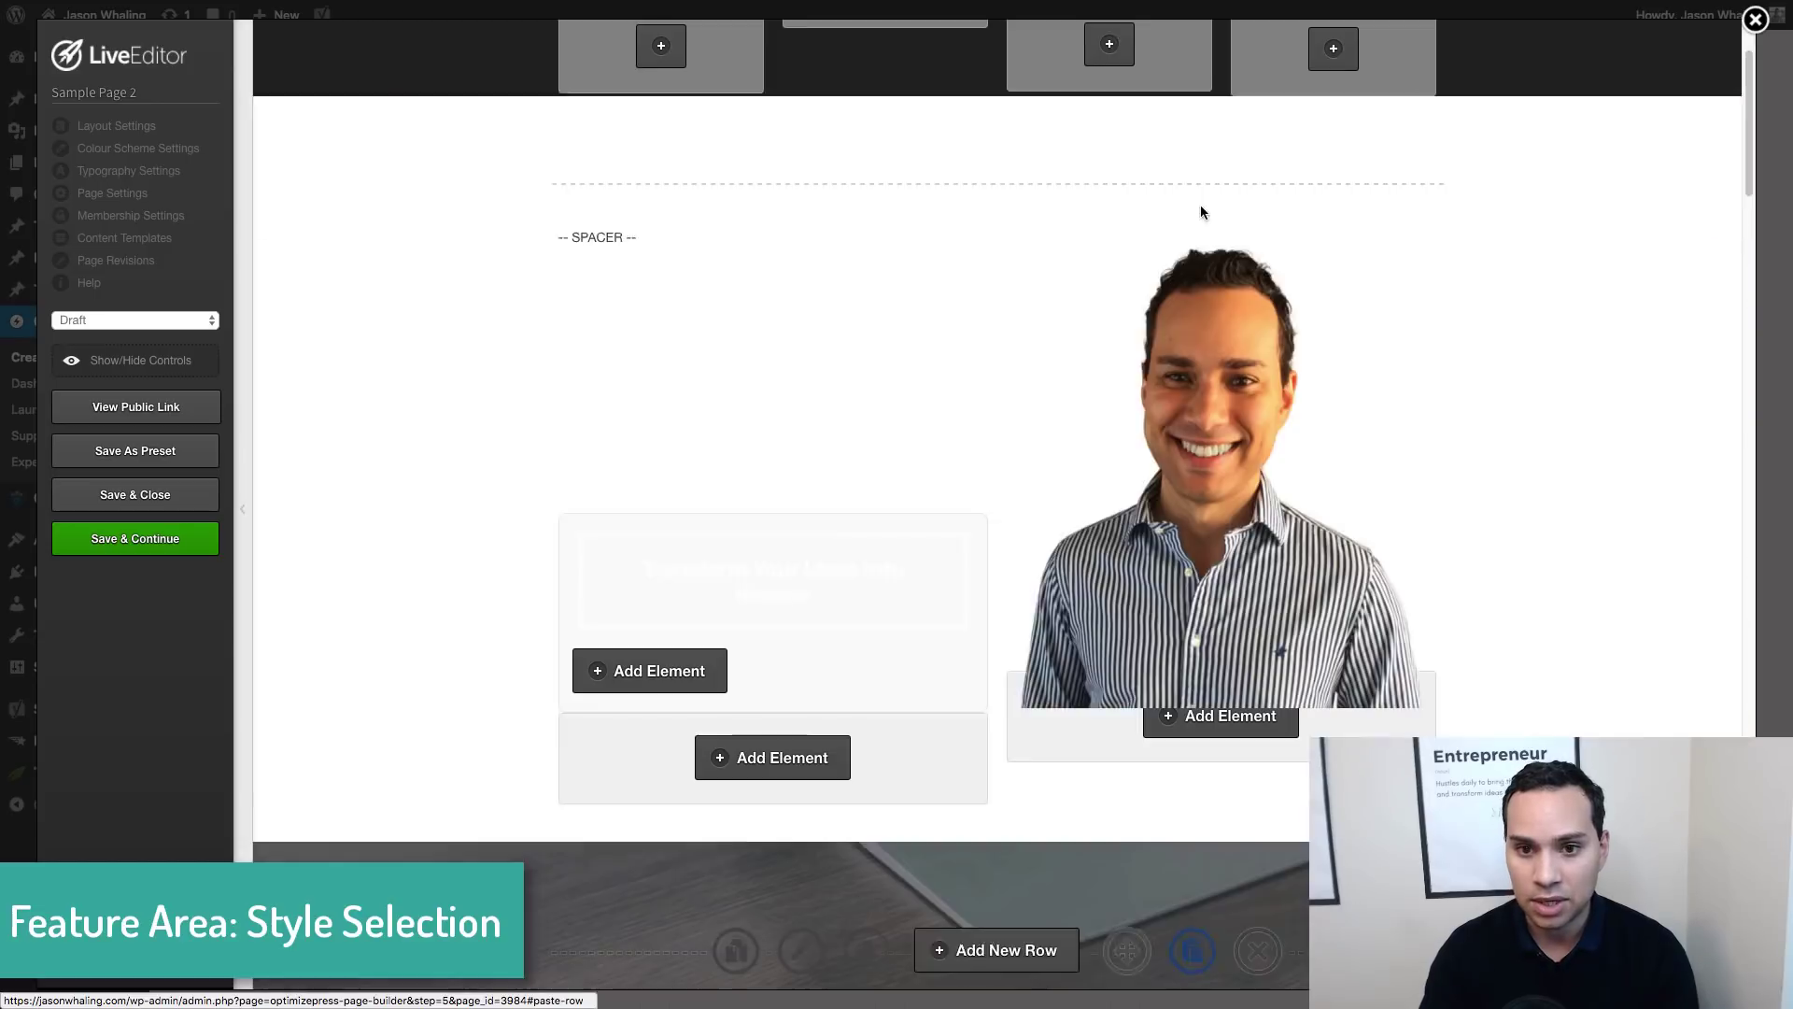
{"action": "scroll", "coordinate": [1265, 280], "scroll_direction": "up", "scroll_amount": 1}
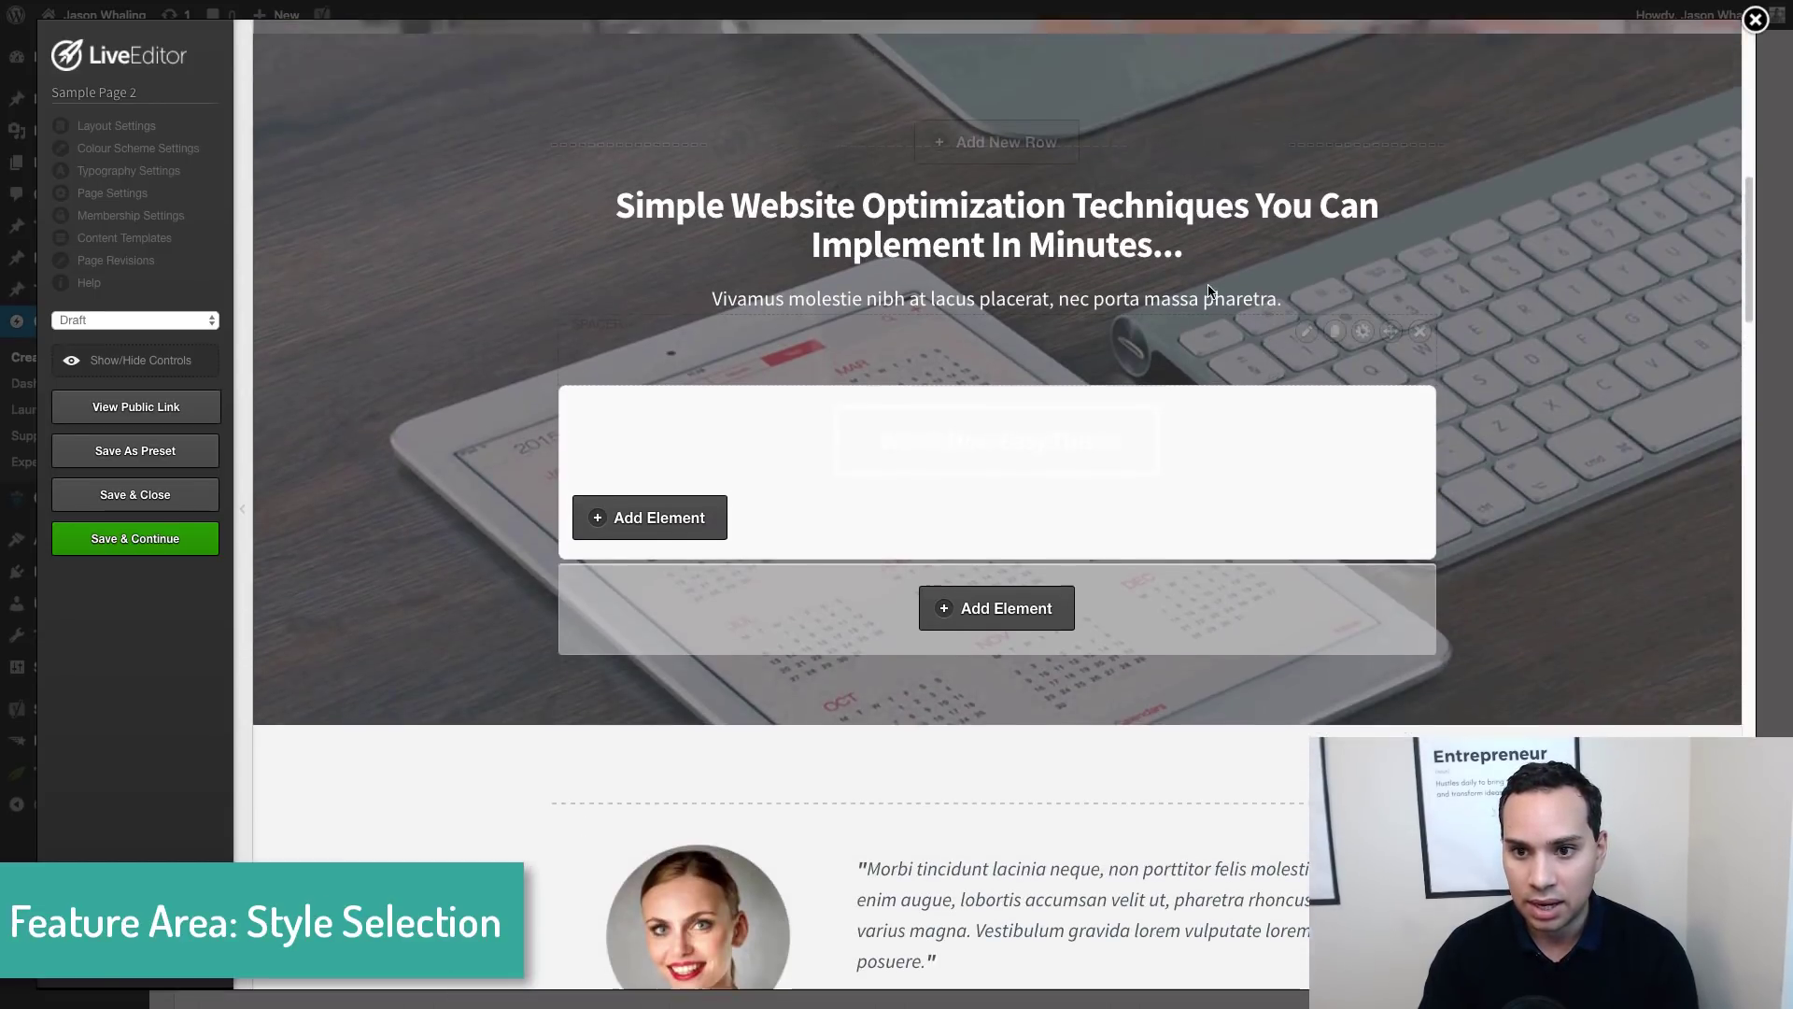
{"action": "left_click", "coordinate": [1257, 162]}
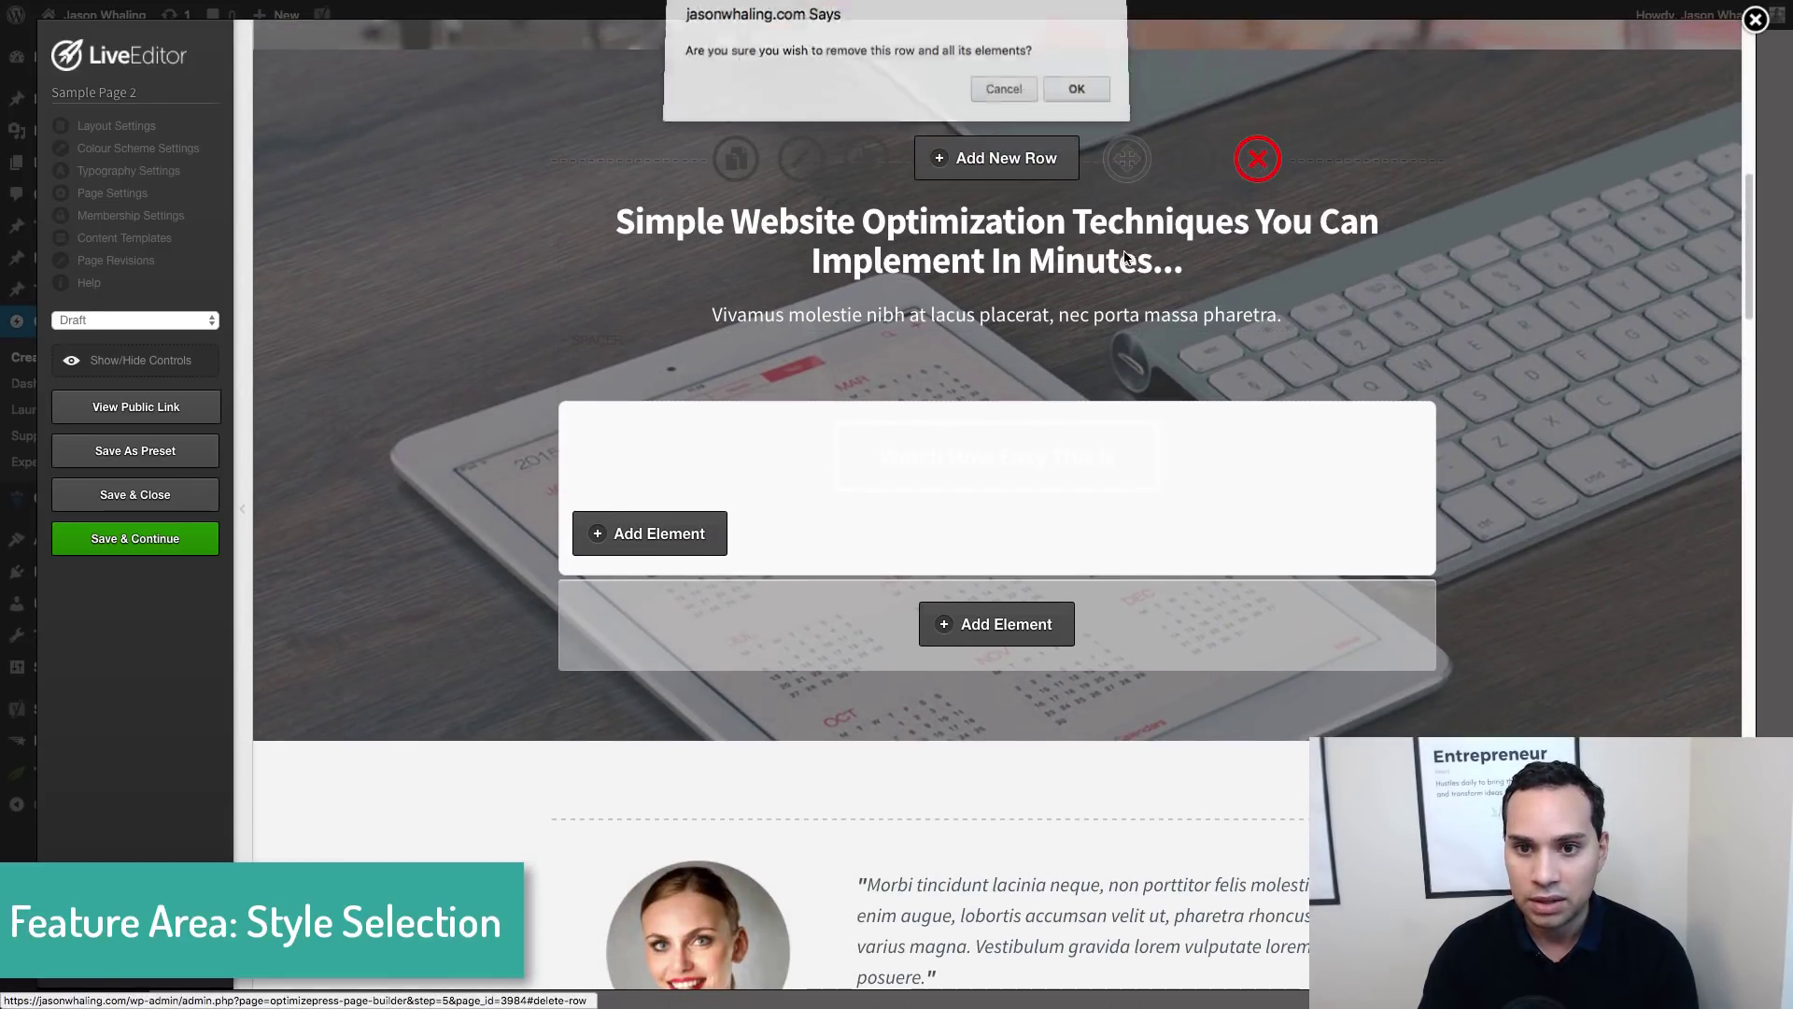
{"action": "left_click", "coordinate": [1077, 90]}
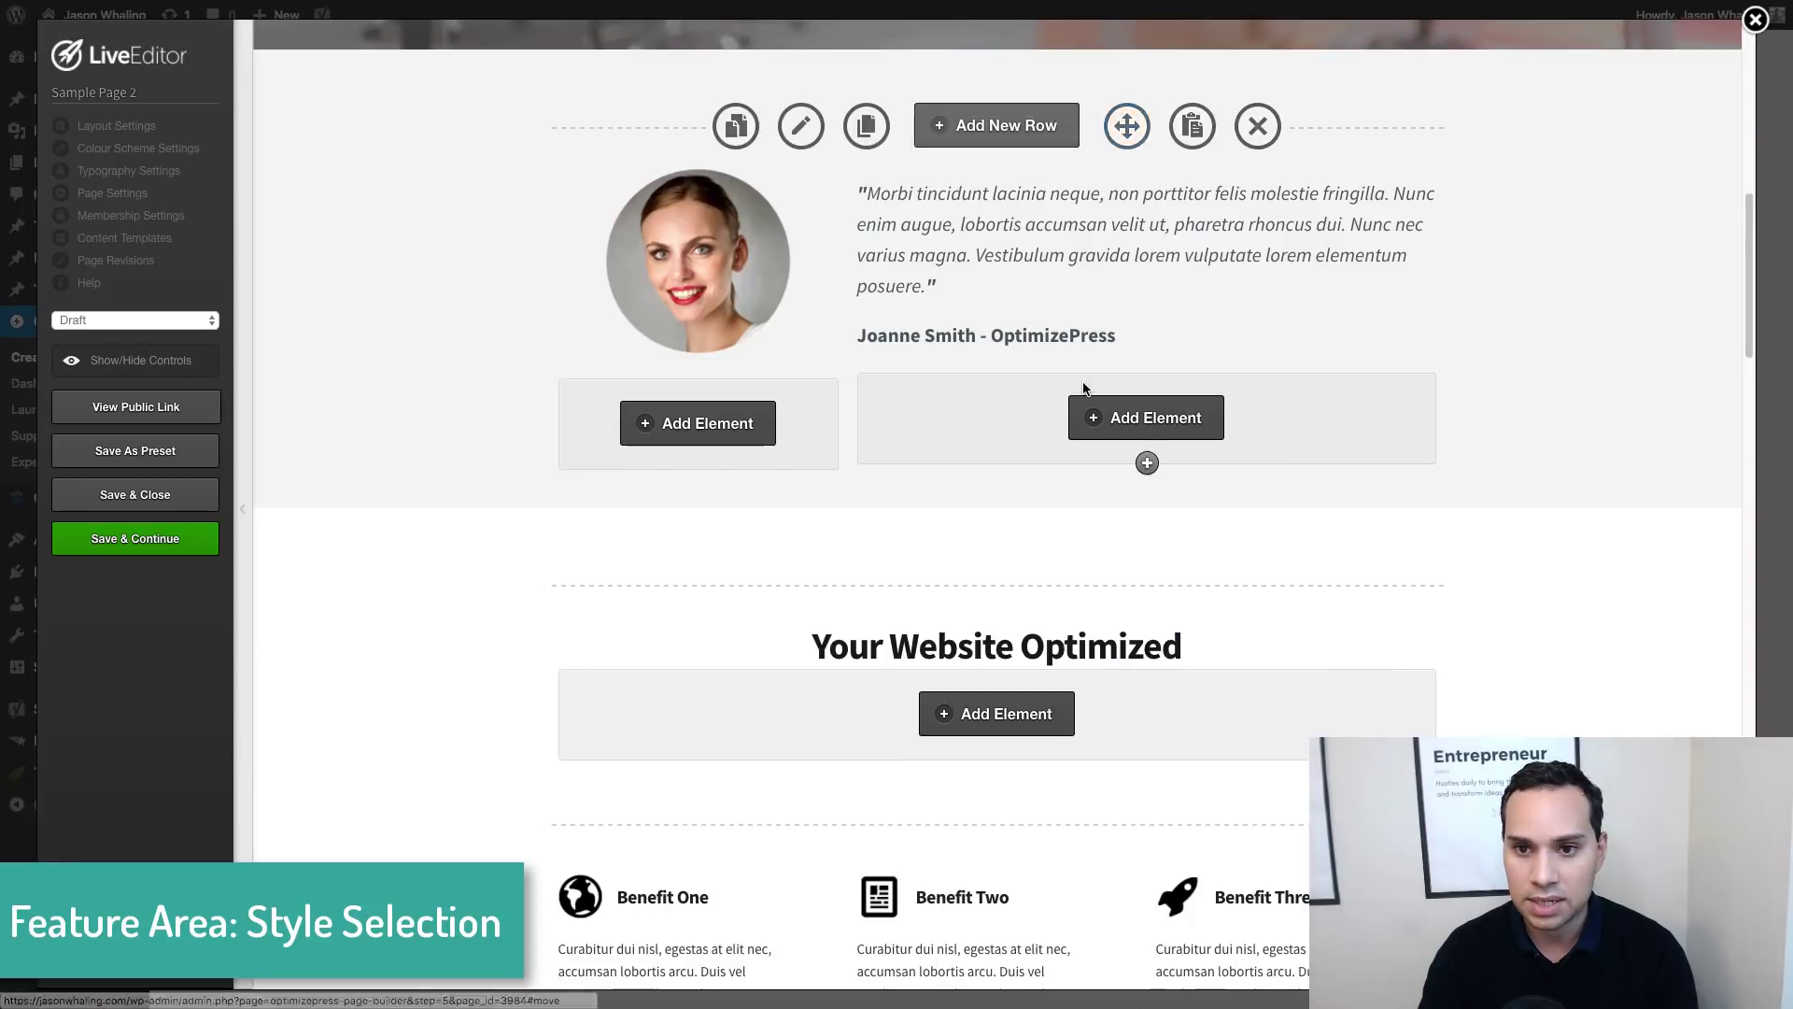
Hide the editing controls on Sample Page 2, check the new feature area, and save the page while continuing to edit
{"action": "scroll", "coordinate": [1083, 381], "scroll_direction": "up", "scroll_amount": 5}
{"action": "scroll", "coordinate": [824, 533], "scroll_direction": "down", "scroll_amount": 3}
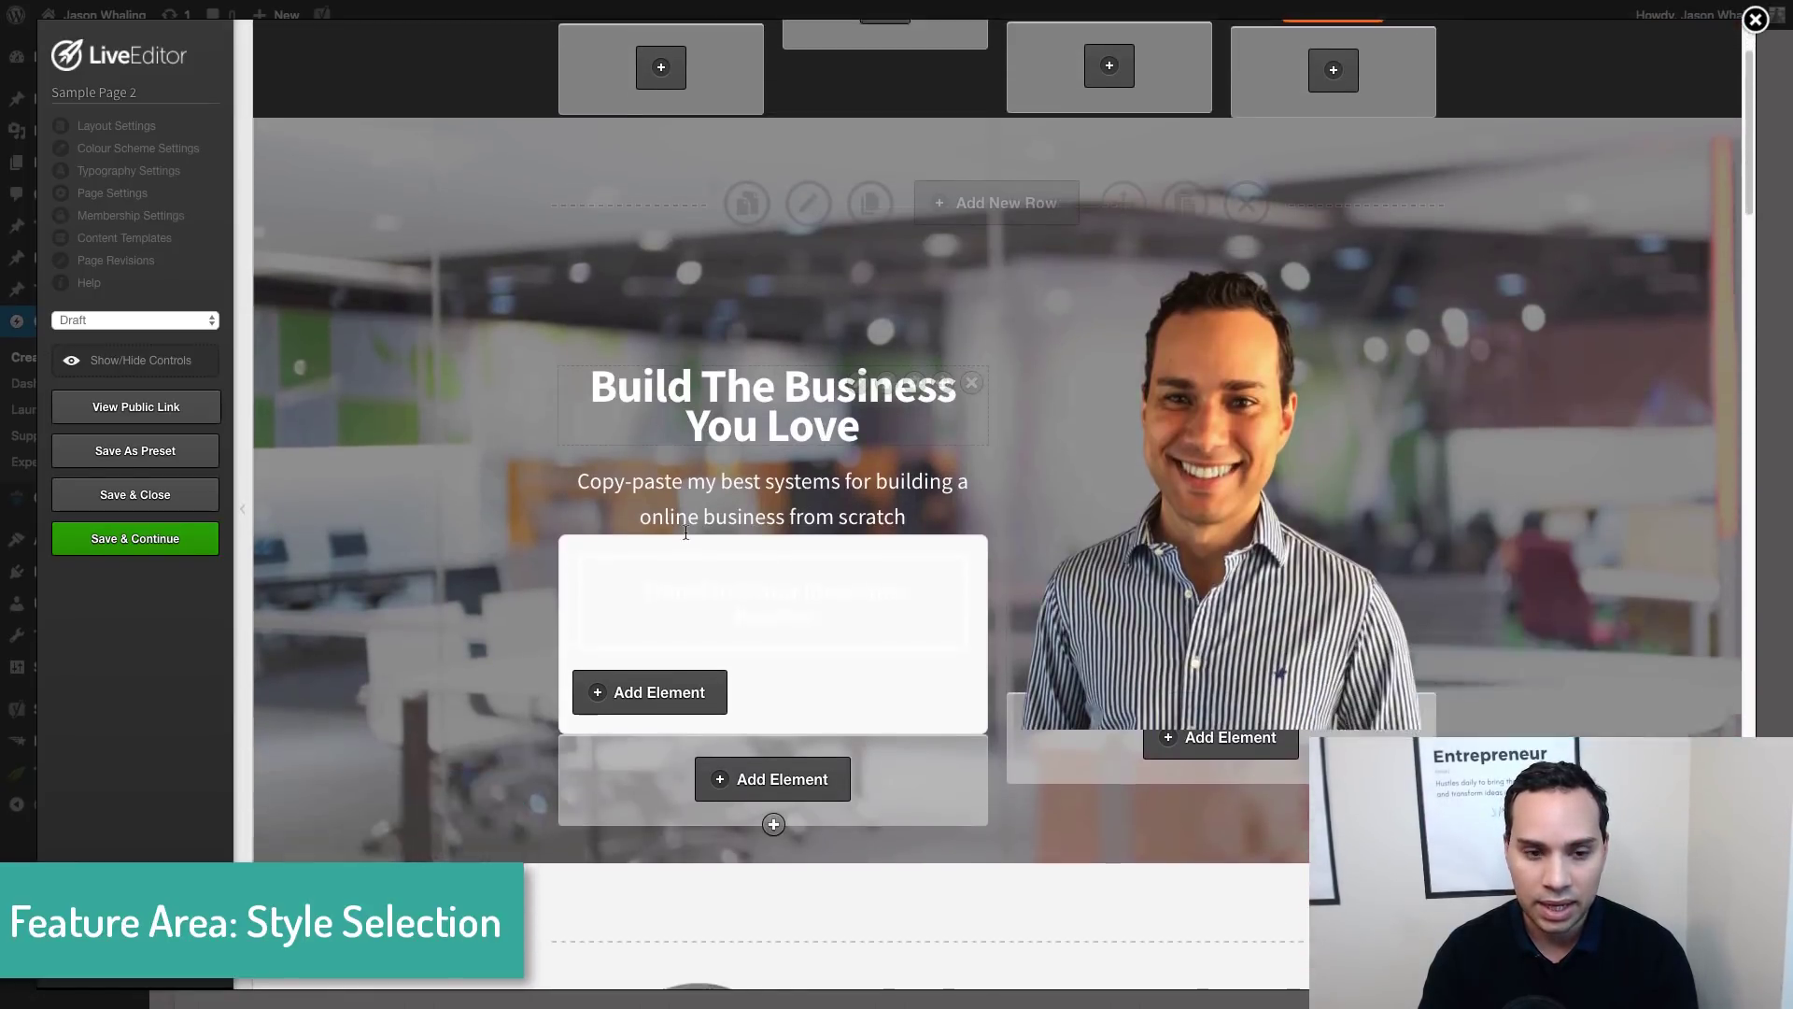
{"action": "scroll", "coordinate": [863, 435], "scroll_direction": "down", "scroll_amount": 2}
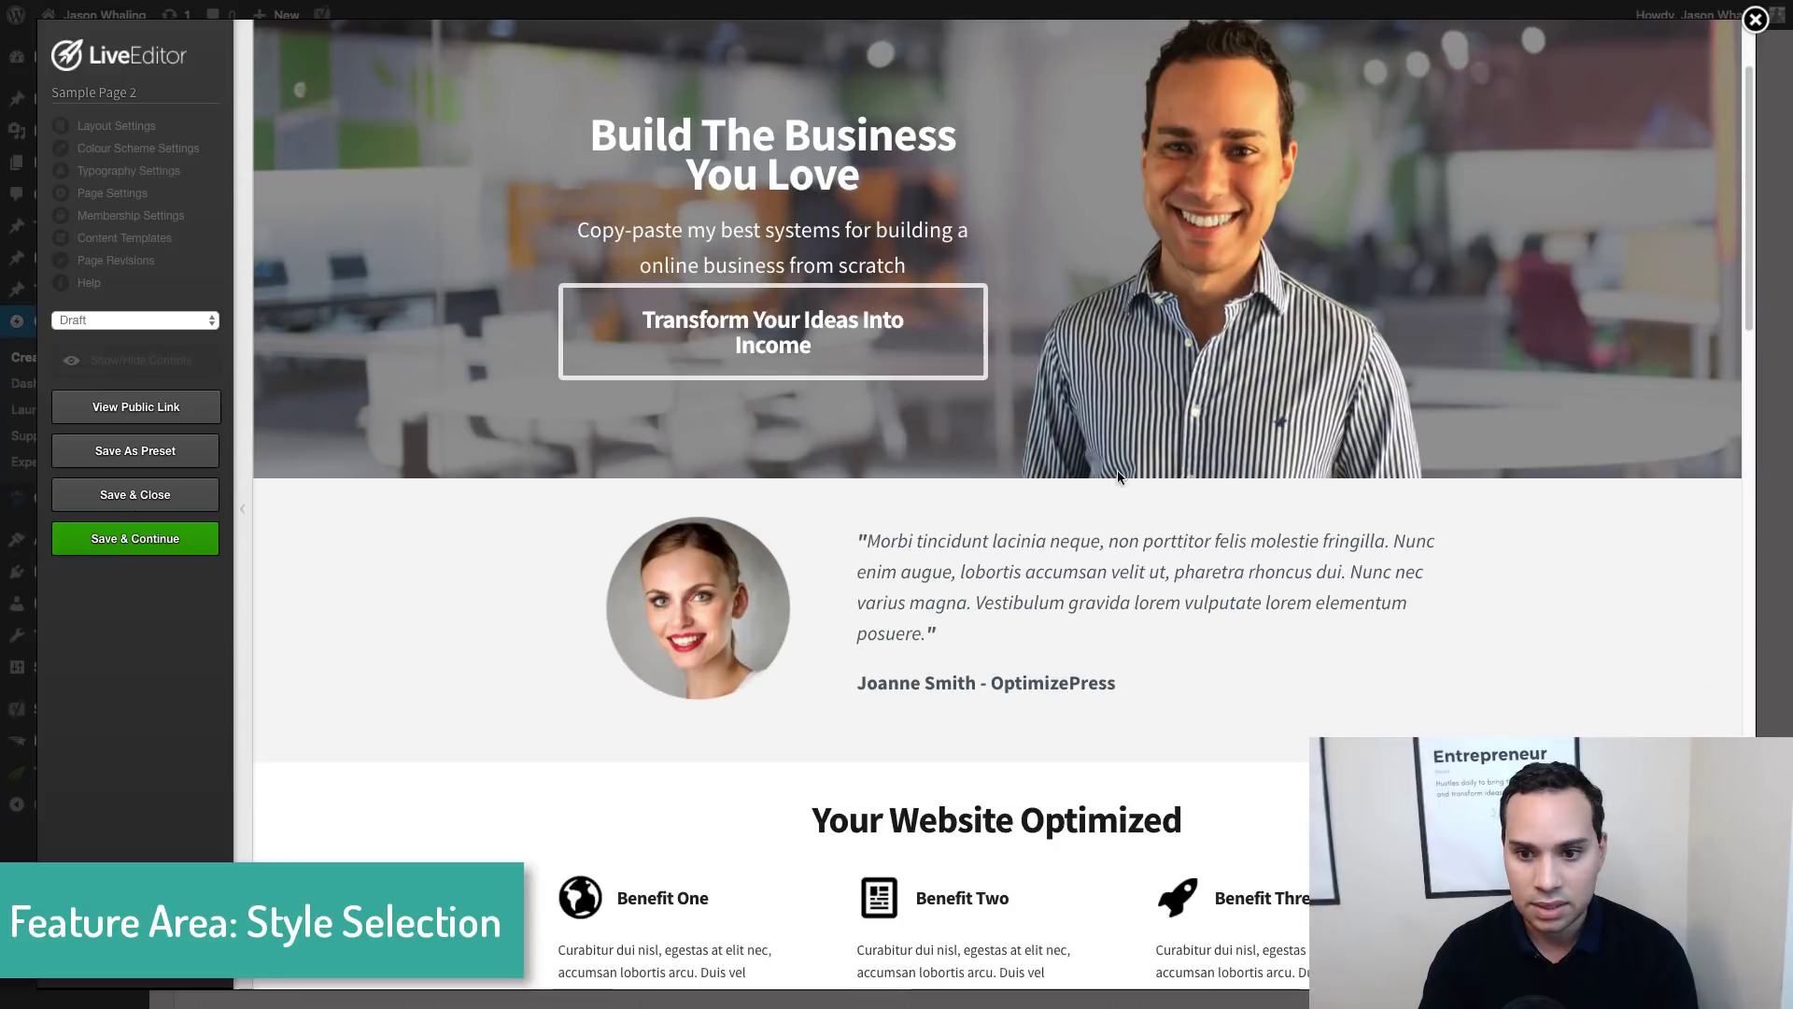
{"action": "scroll", "coordinate": [654, 504], "scroll_direction": "up", "scroll_amount": 2}
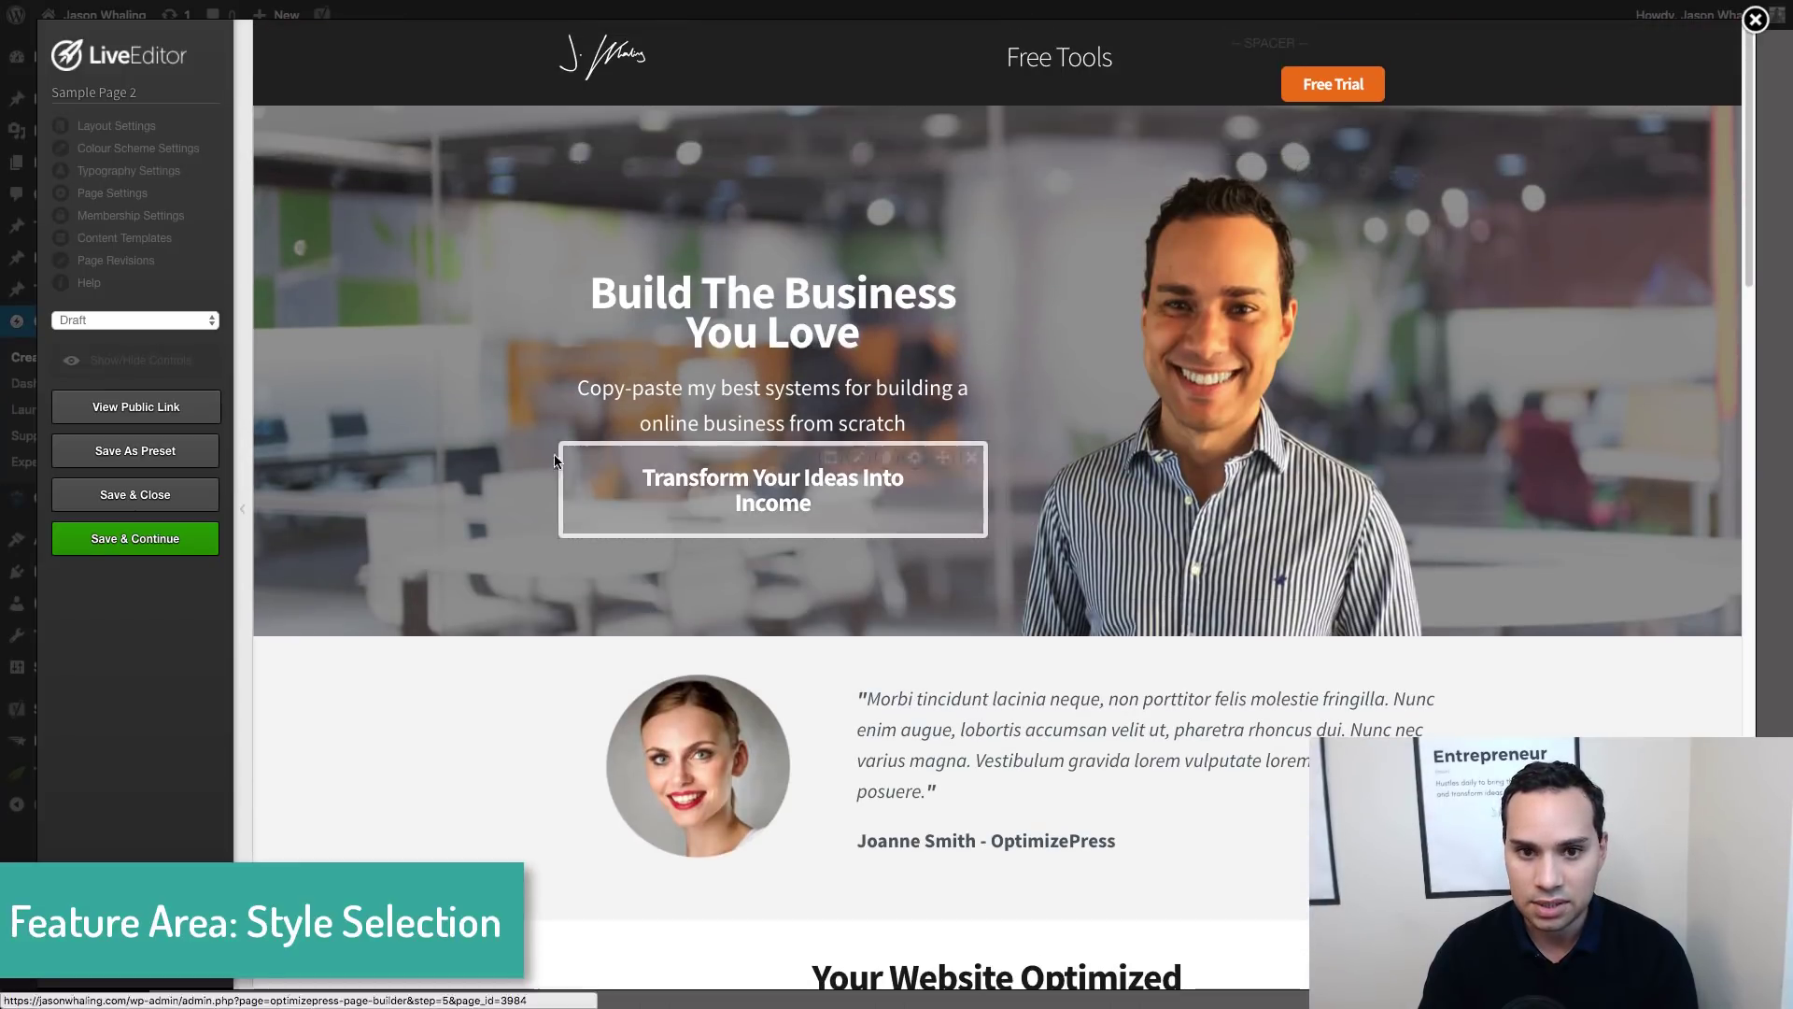
{"action": "left_click", "coordinate": [137, 545]}
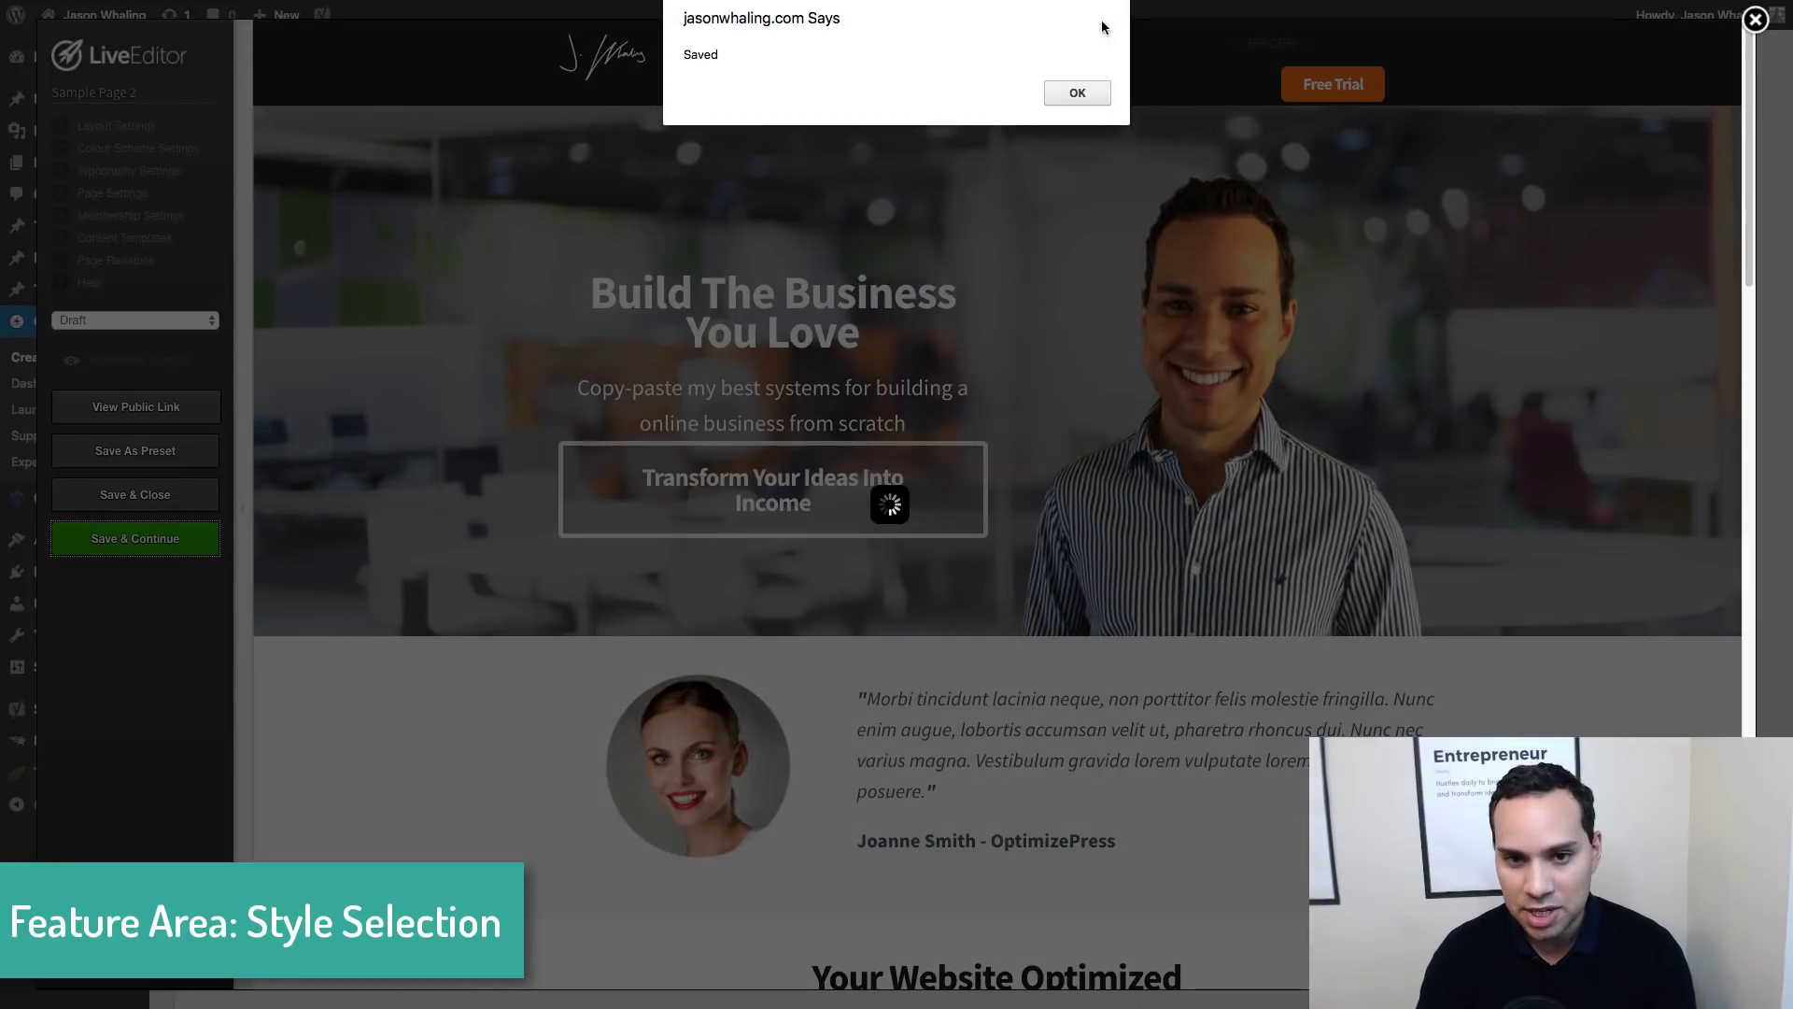
{"action": "left_click", "coordinate": [1077, 91]}
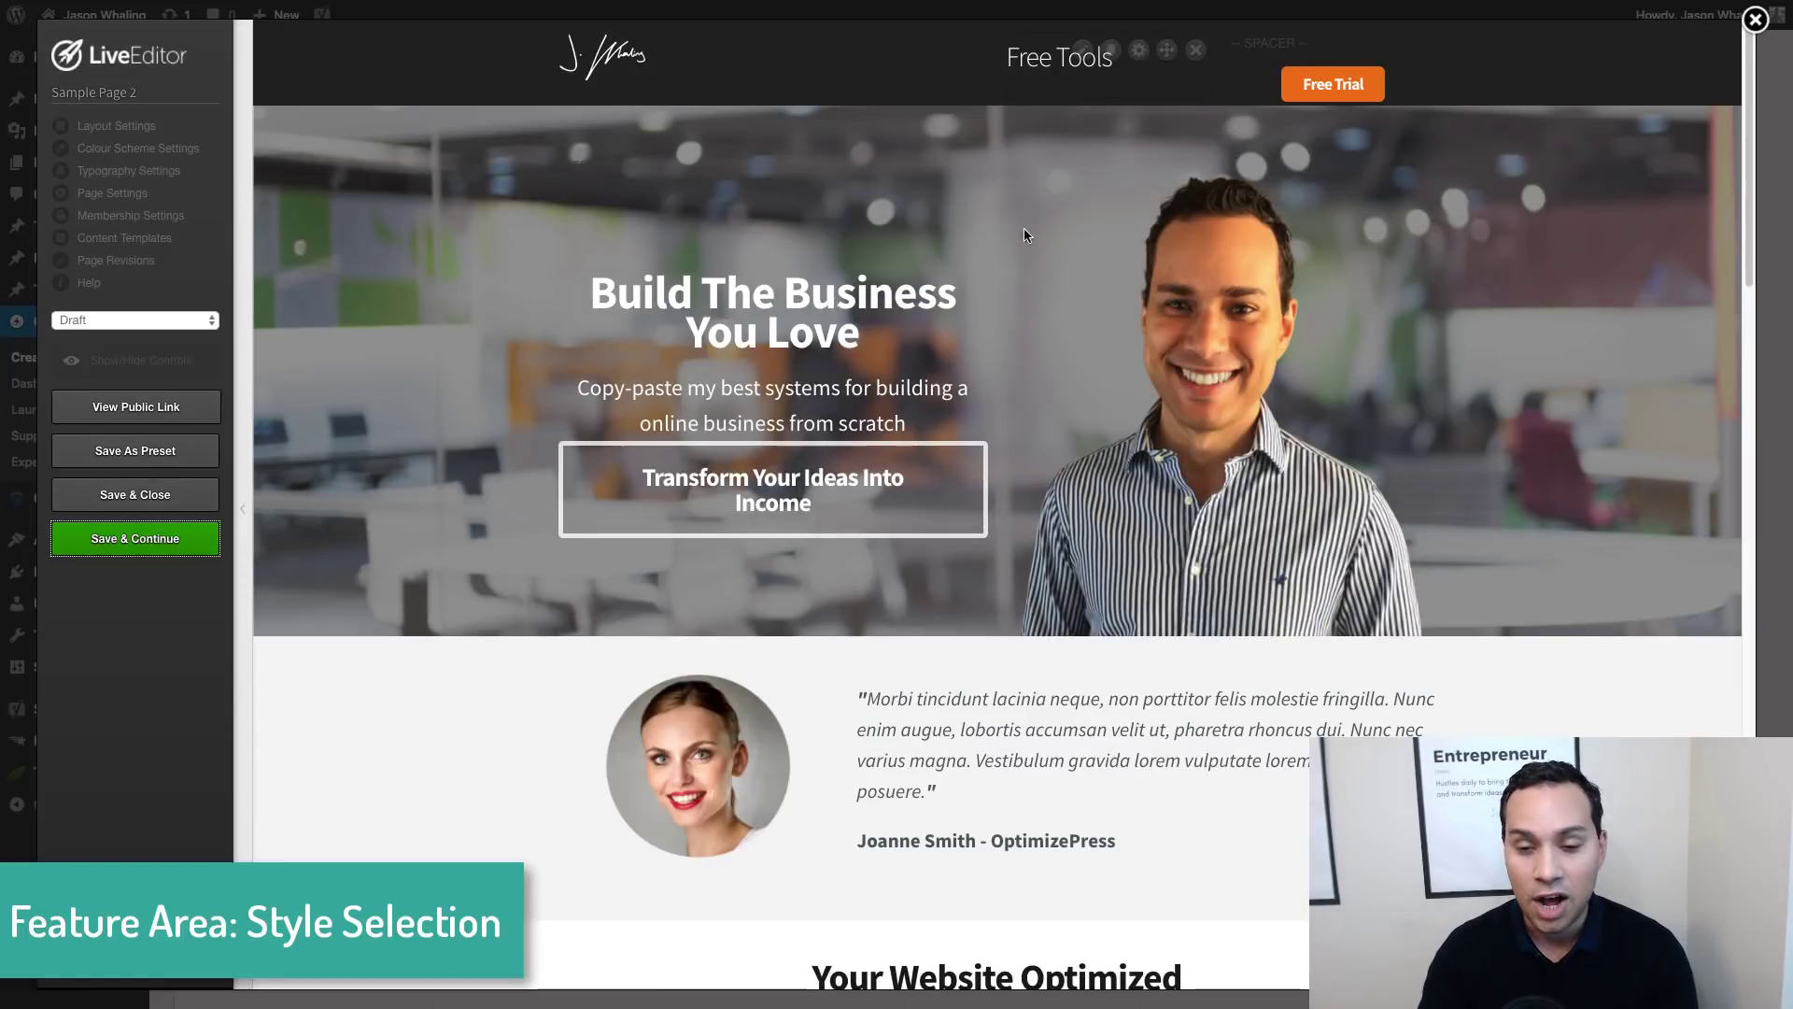
Show the editing controls and examine the hero row's options for background colour, padding and background image
{"action": "mouse_move", "coordinate": [1226, 389]}
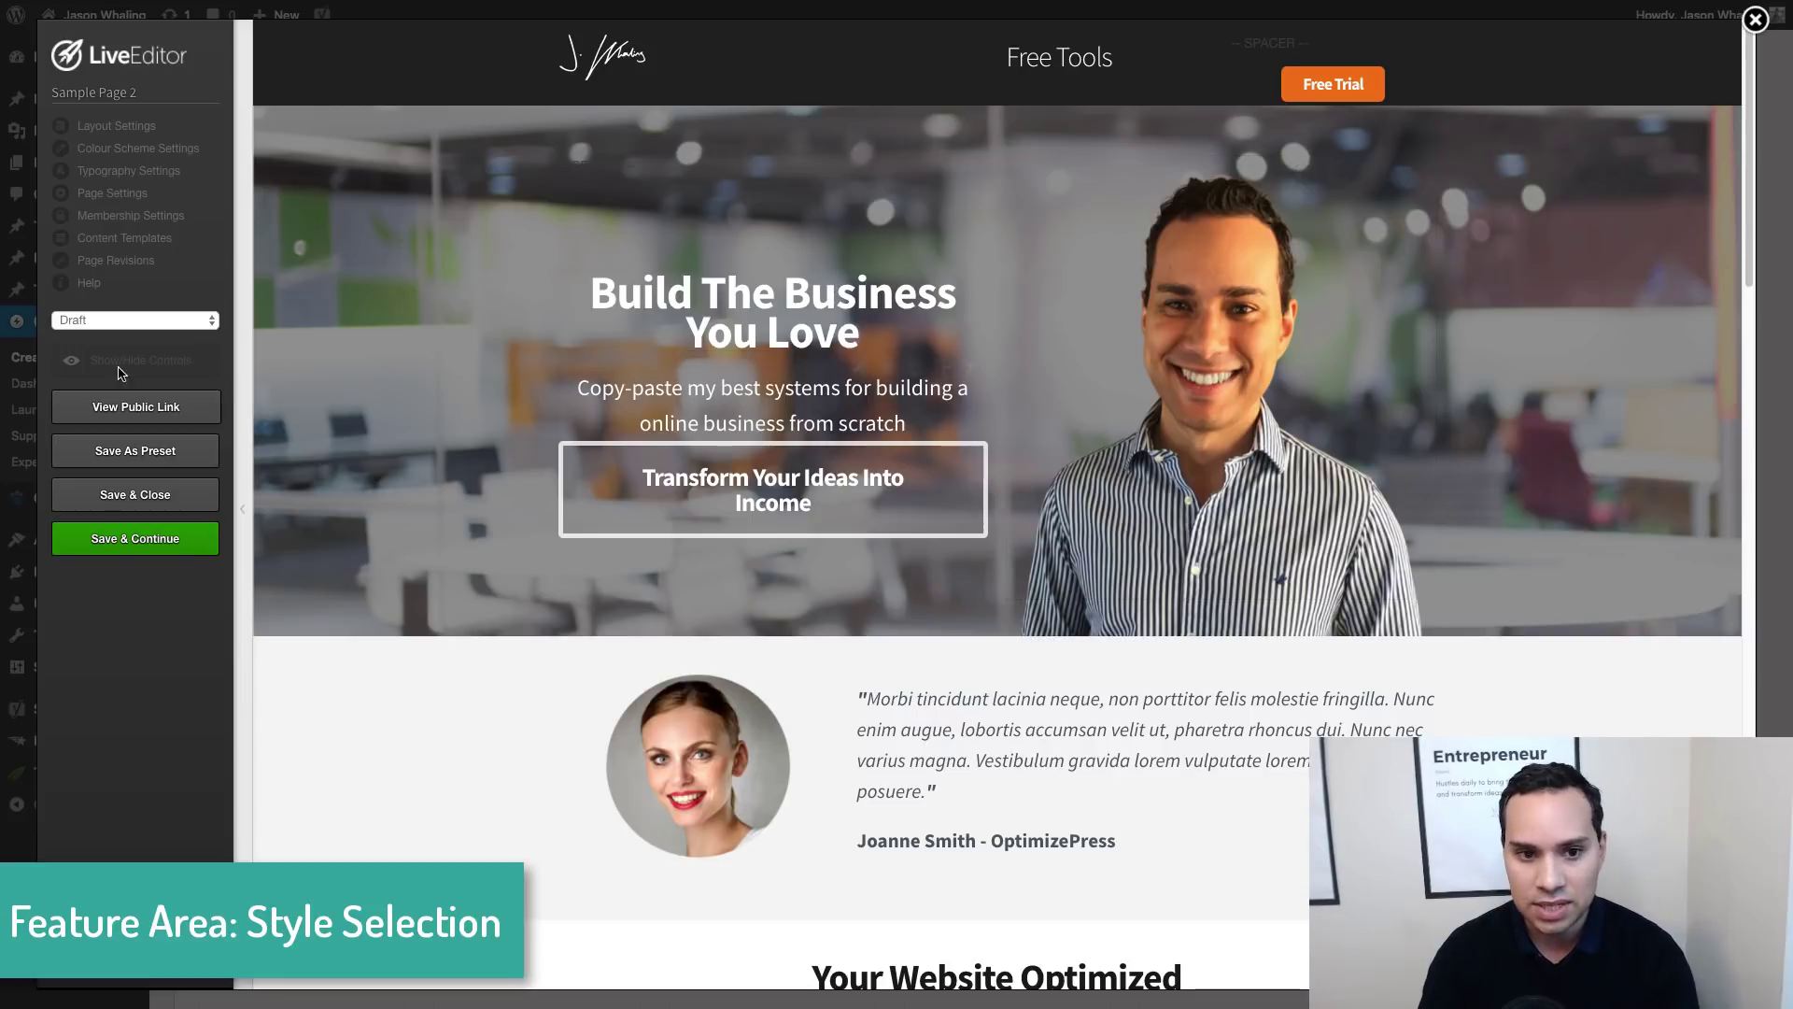
{"action": "left_click", "coordinate": [200, 360]}
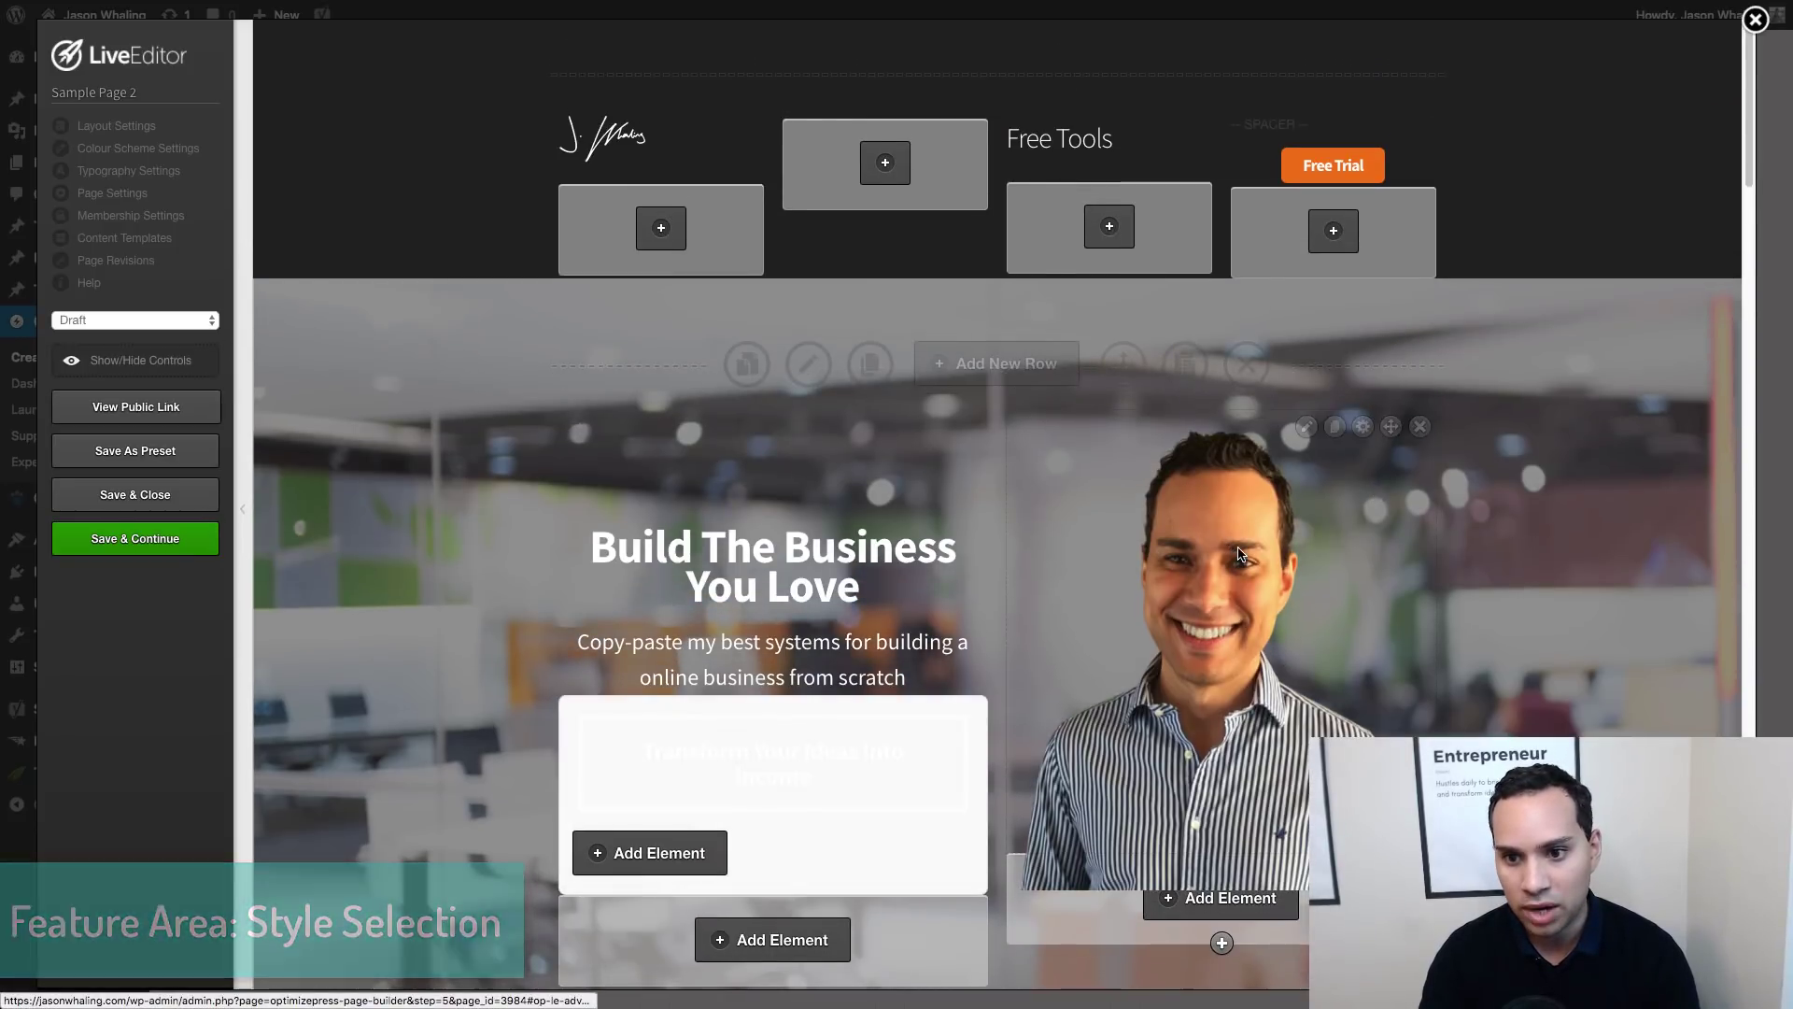
{"action": "scroll", "coordinate": [768, 93], "scroll_direction": "down", "scroll_amount": 3}
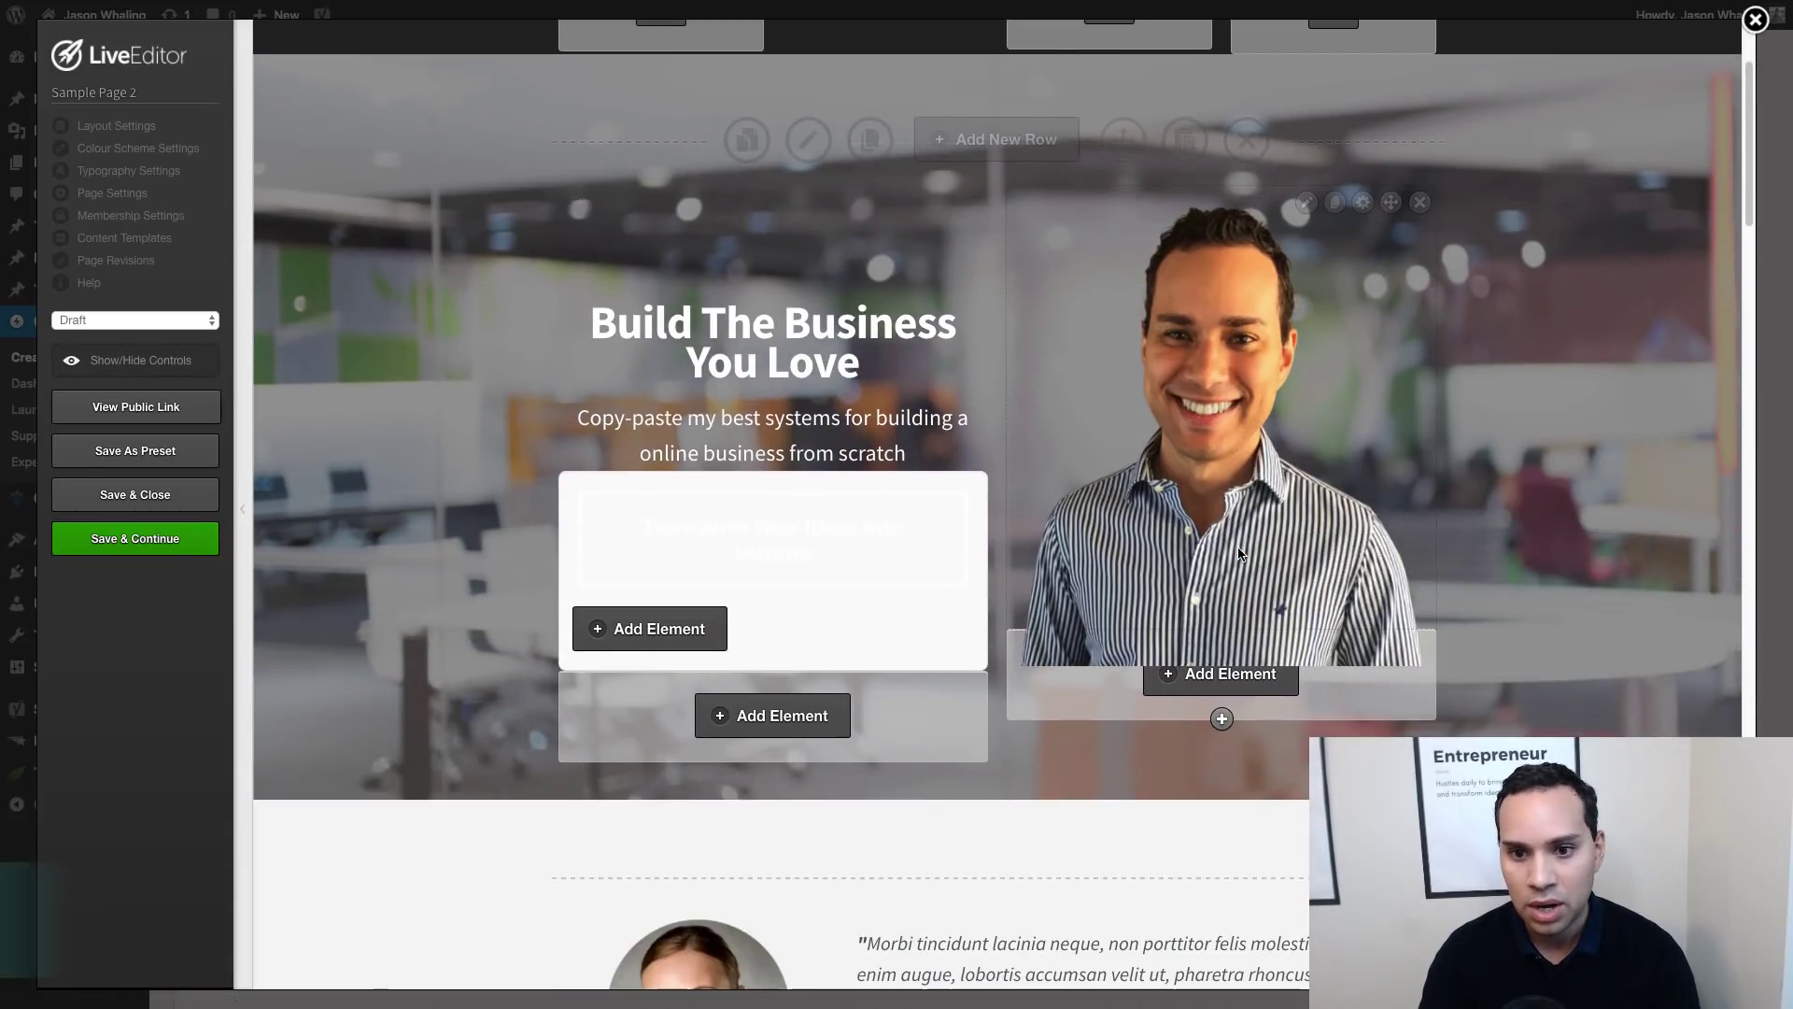
{"action": "left_click", "coordinate": [815, 141]}
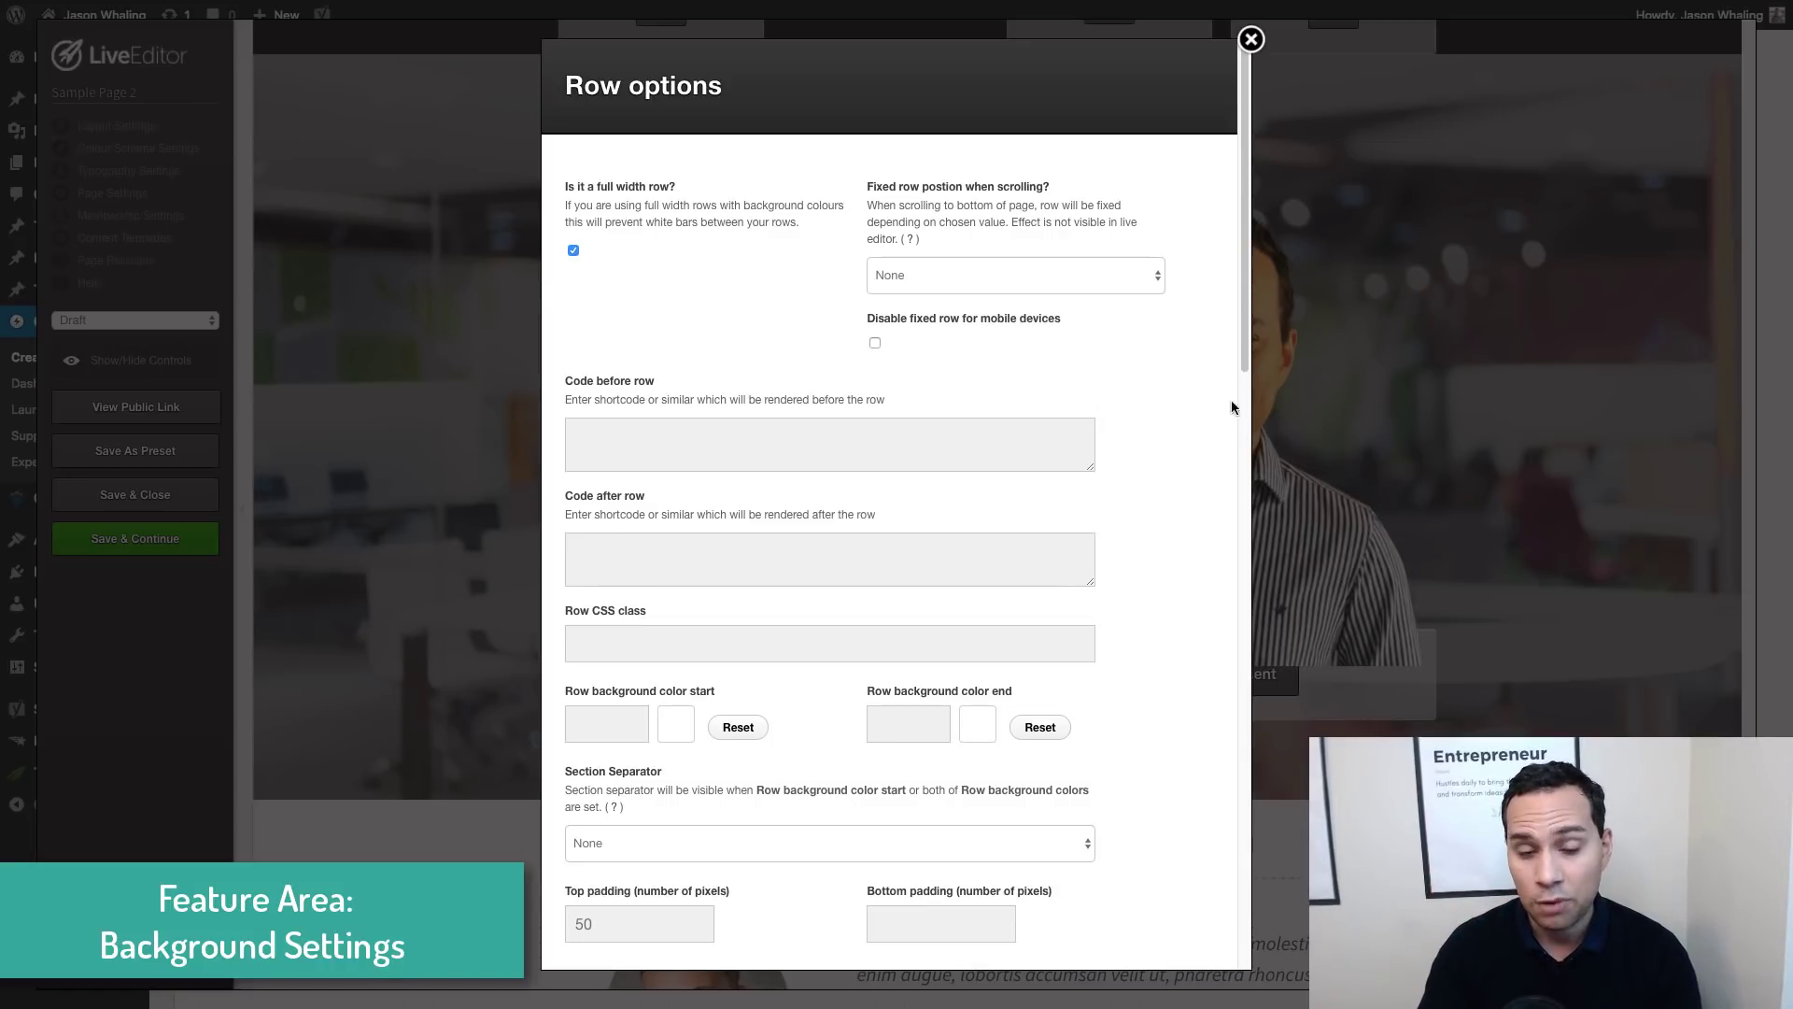
{"action": "scroll", "coordinate": [645, 266], "scroll_direction": "down", "scroll_amount": 5}
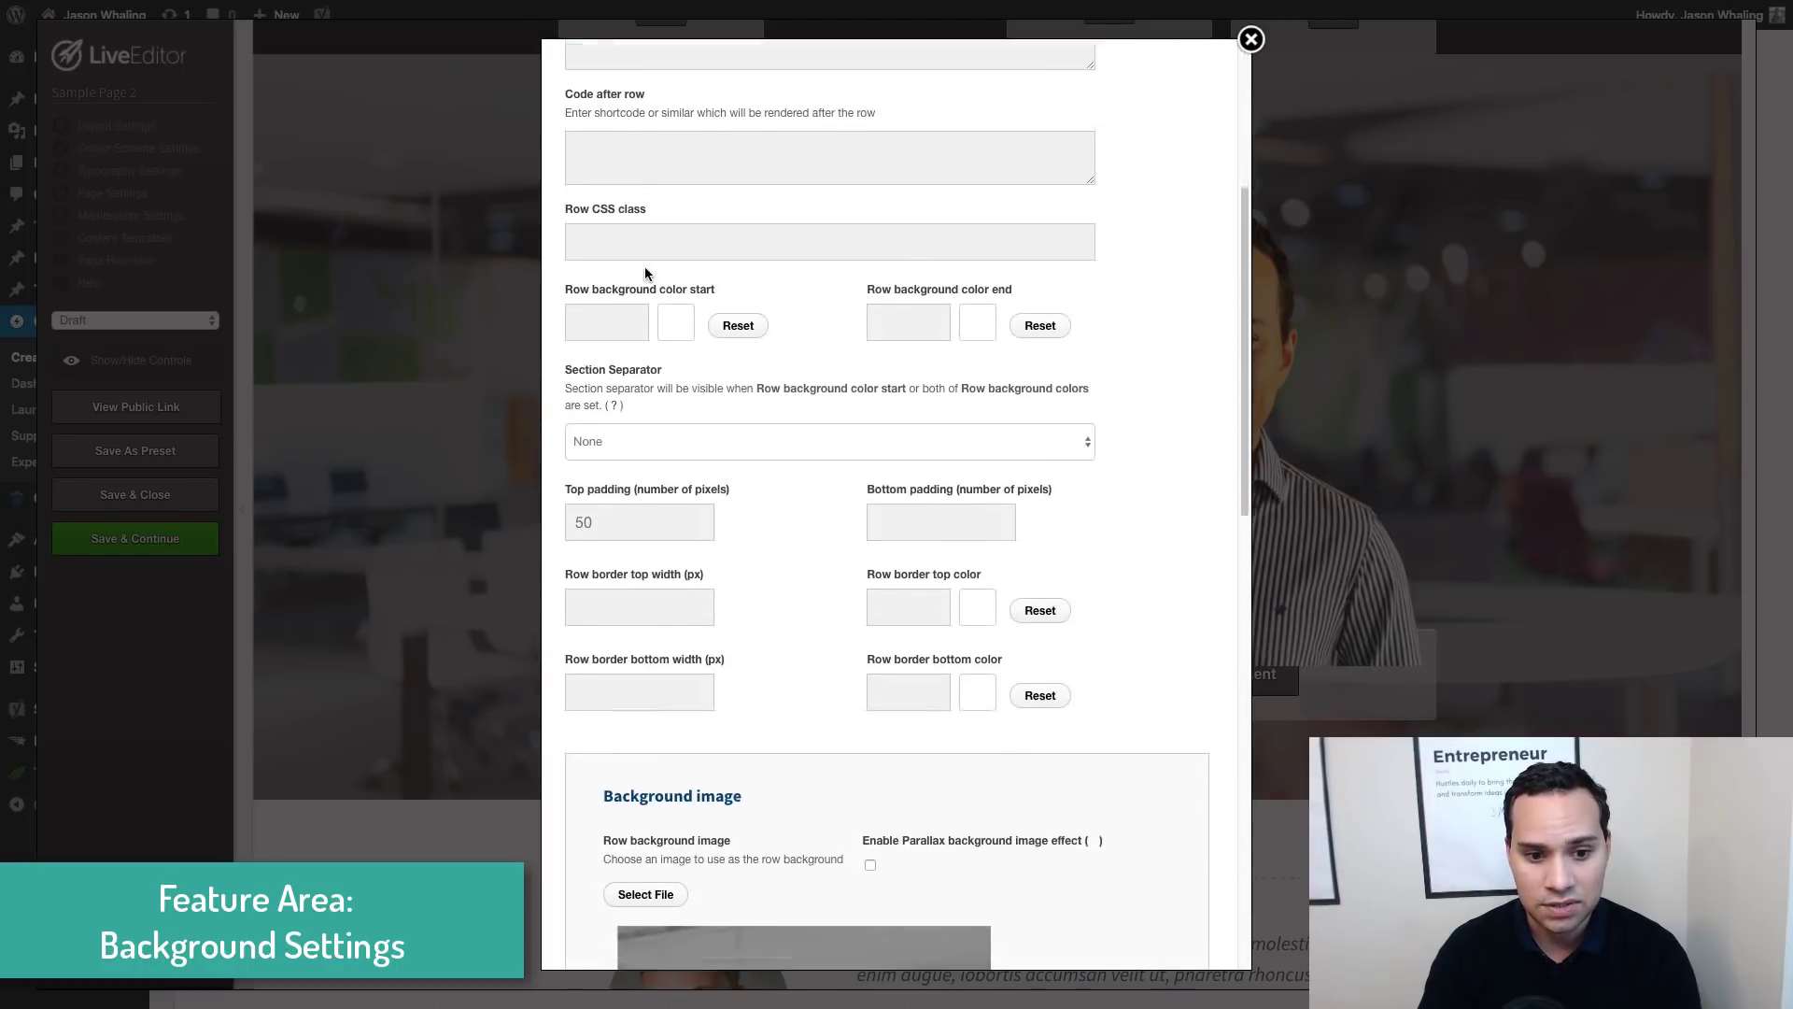
{"action": "scroll", "coordinate": [816, 435], "scroll_direction": "down", "scroll_amount": 6}
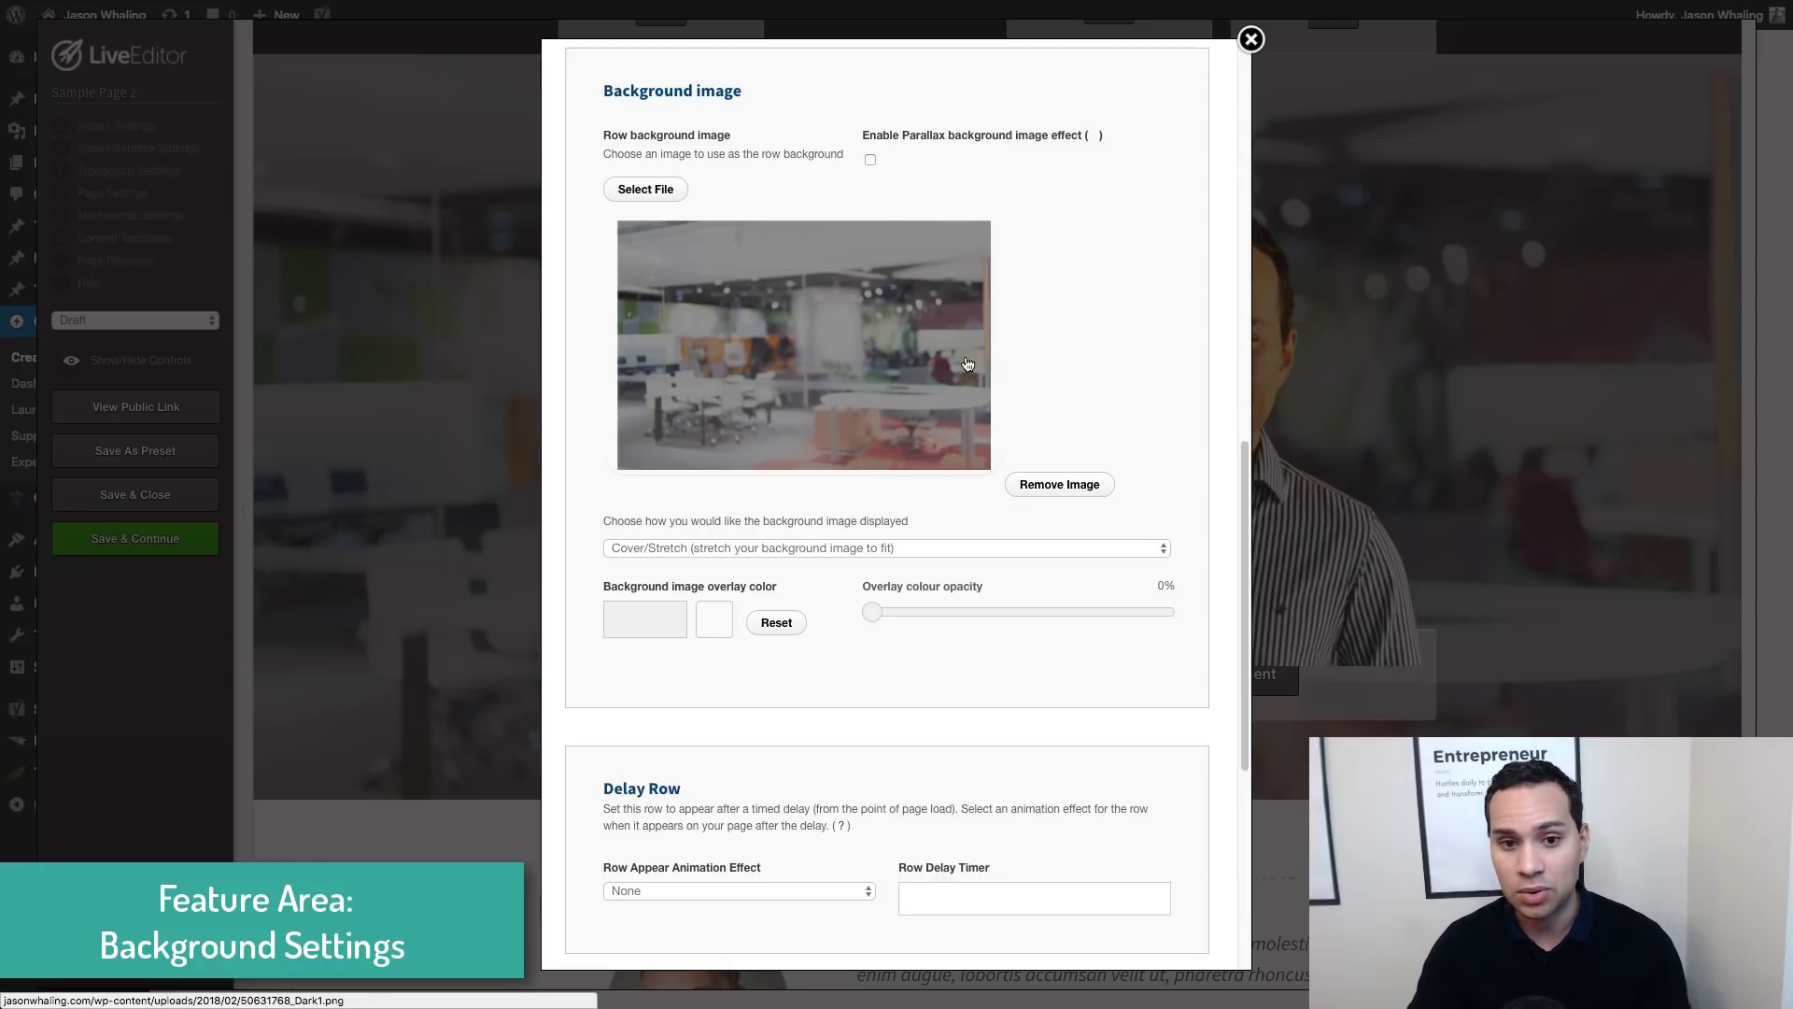
{"action": "scroll", "coordinate": [938, 350], "scroll_direction": "up", "scroll_amount": 8}
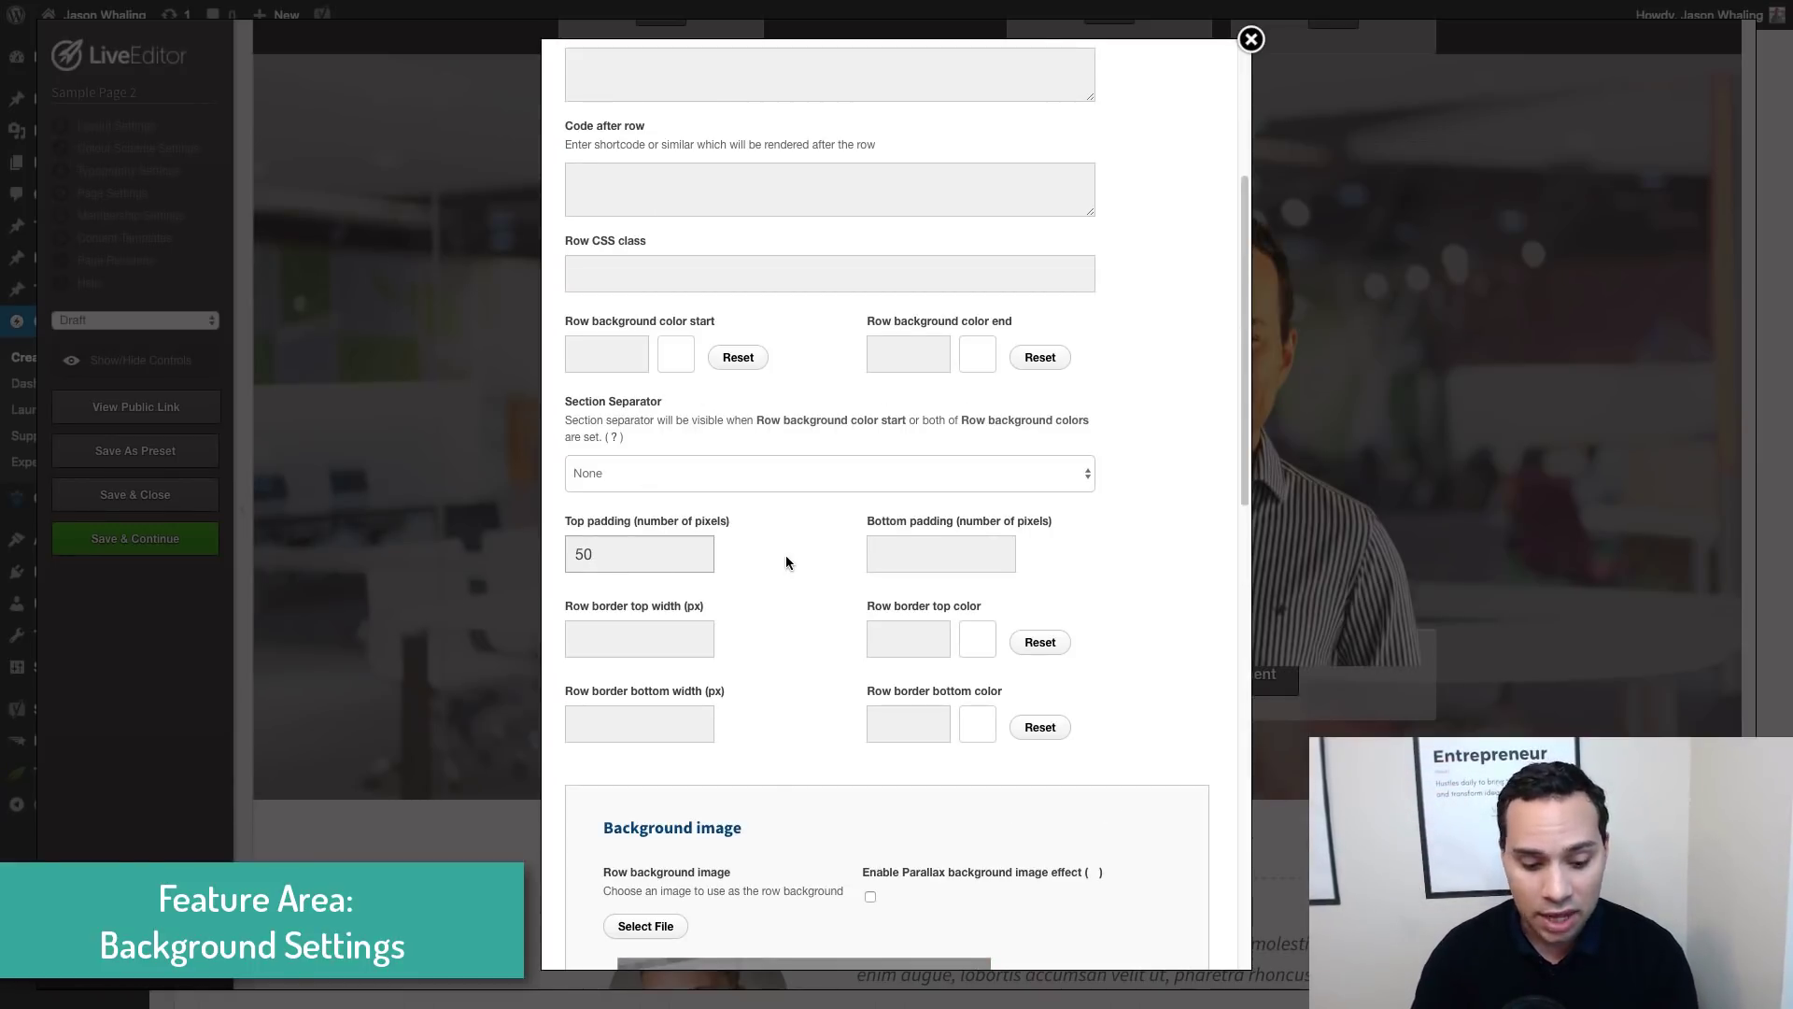
Switch to the PowerPoint mockup and shift the hero's office background photo slightly upward within its crop frame
{"action": "key", "text": "super+Tab"}
{"action": "key", "text": "super+Tab"}
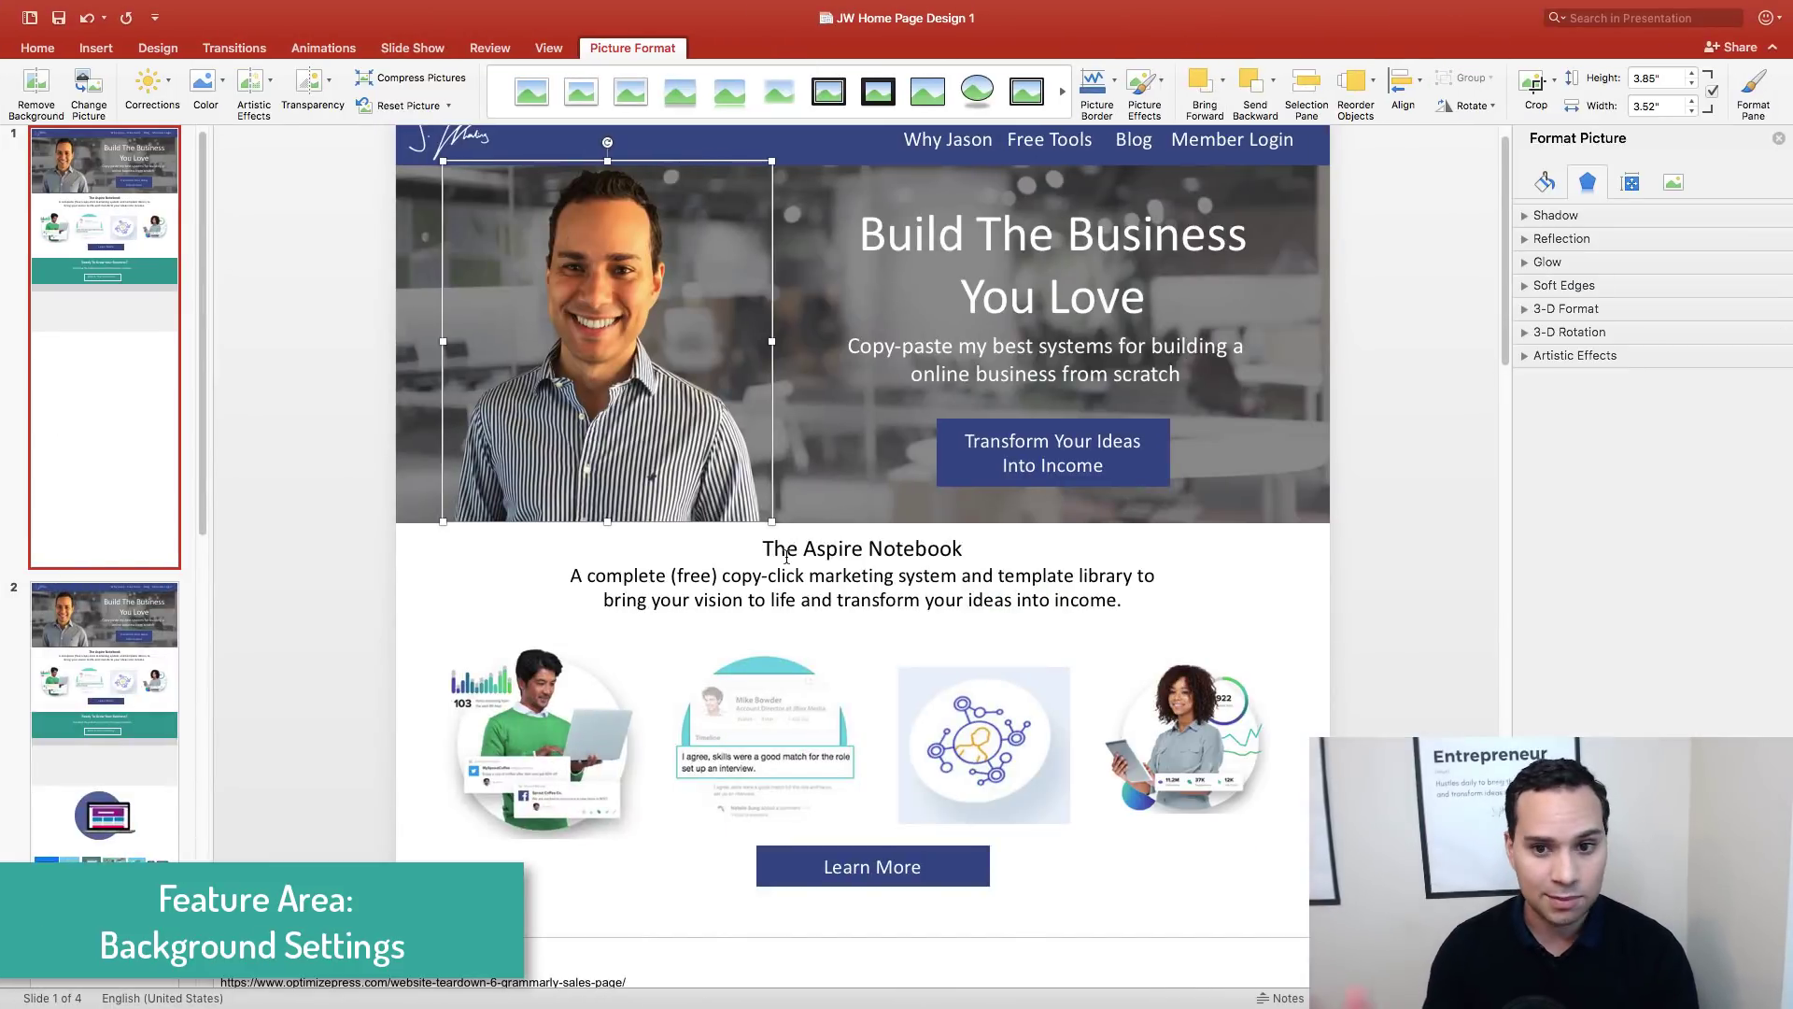
{"action": "left_click", "coordinate": [854, 468]}
{"action": "left_click", "coordinate": [1532, 83]}
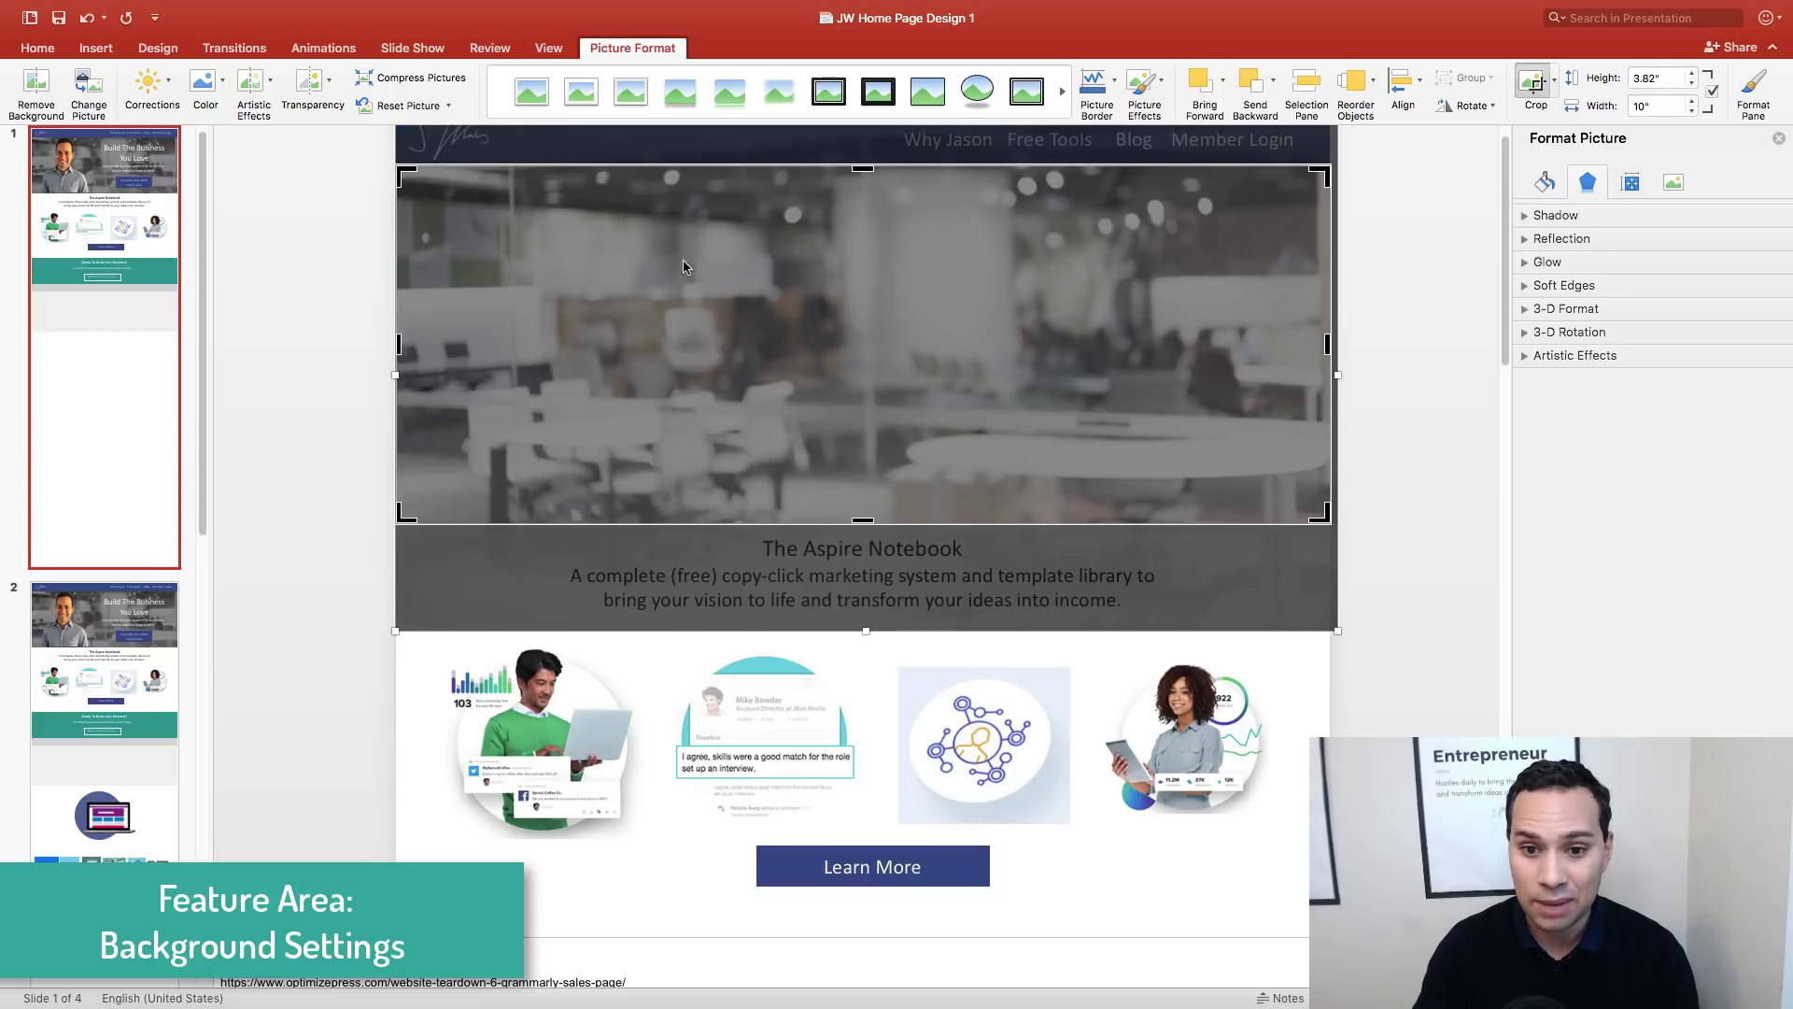
{"action": "left_click_drag", "start_coordinate": [839, 343], "coordinate": [844, 378]}
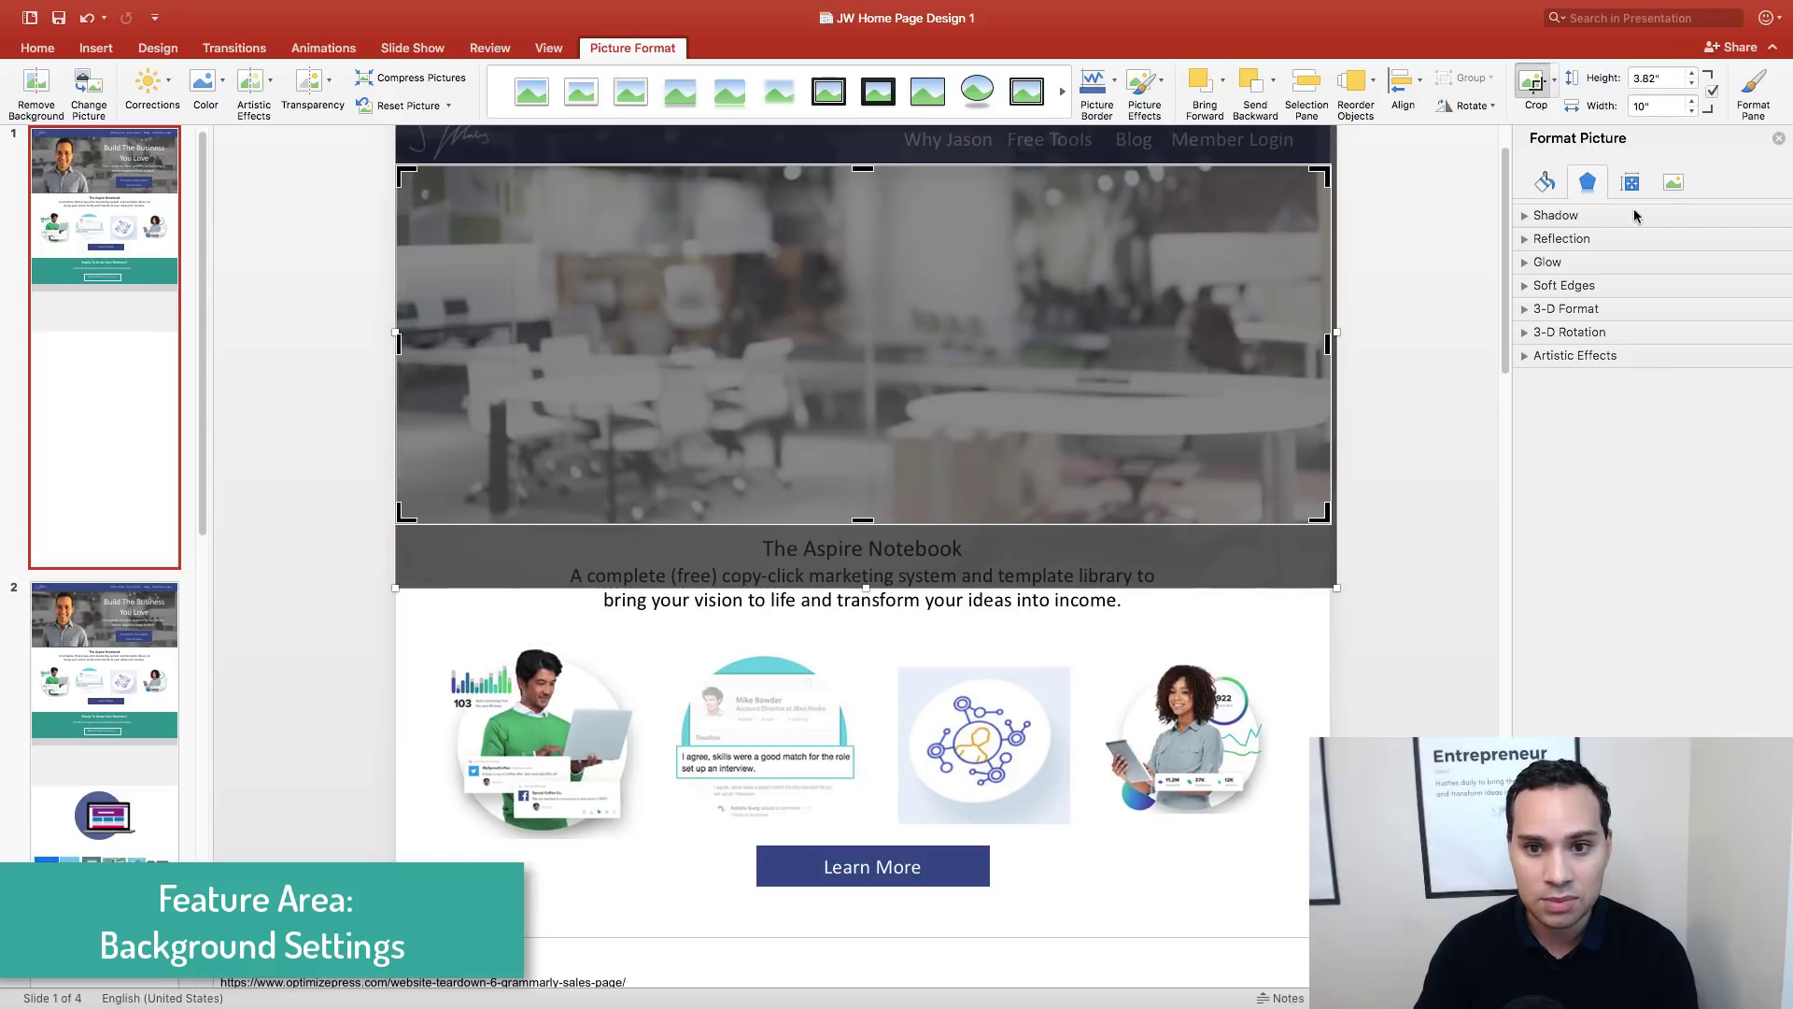
{"action": "left_click", "coordinate": [1540, 86]}
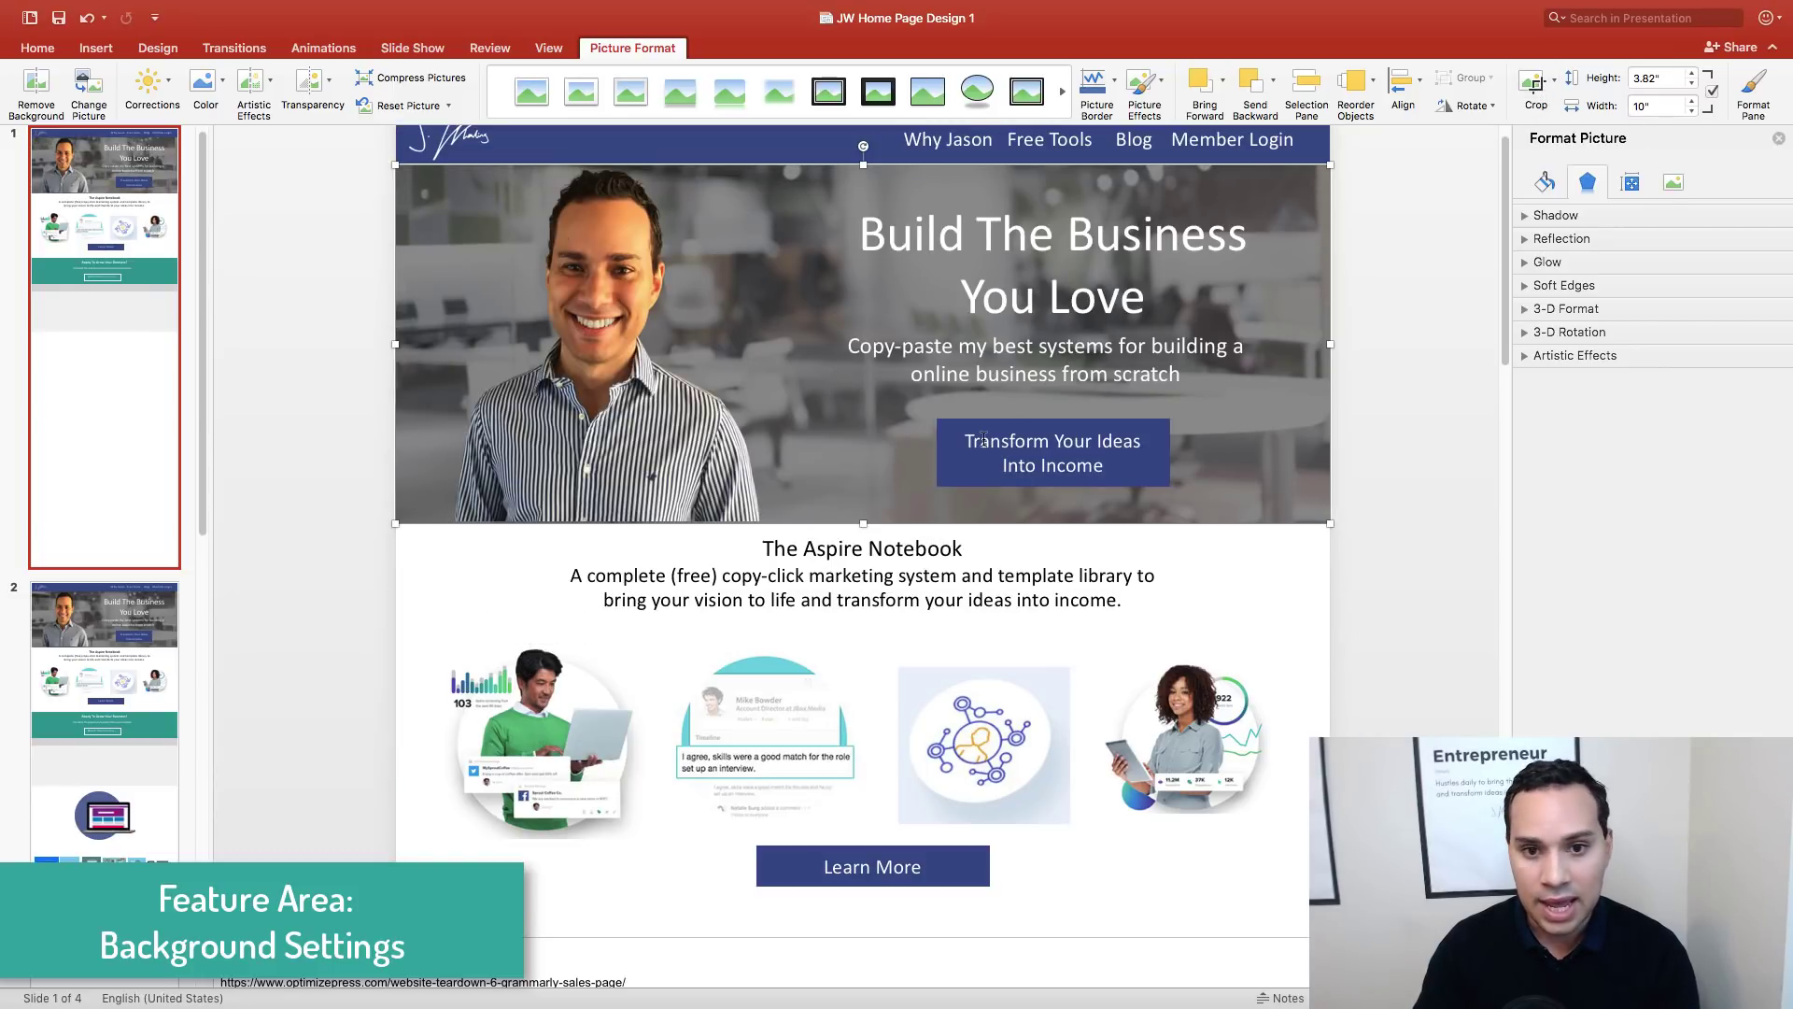
{"action": "scroll", "coordinate": [678, 342], "scroll_direction": "up", "scroll_amount": 1}
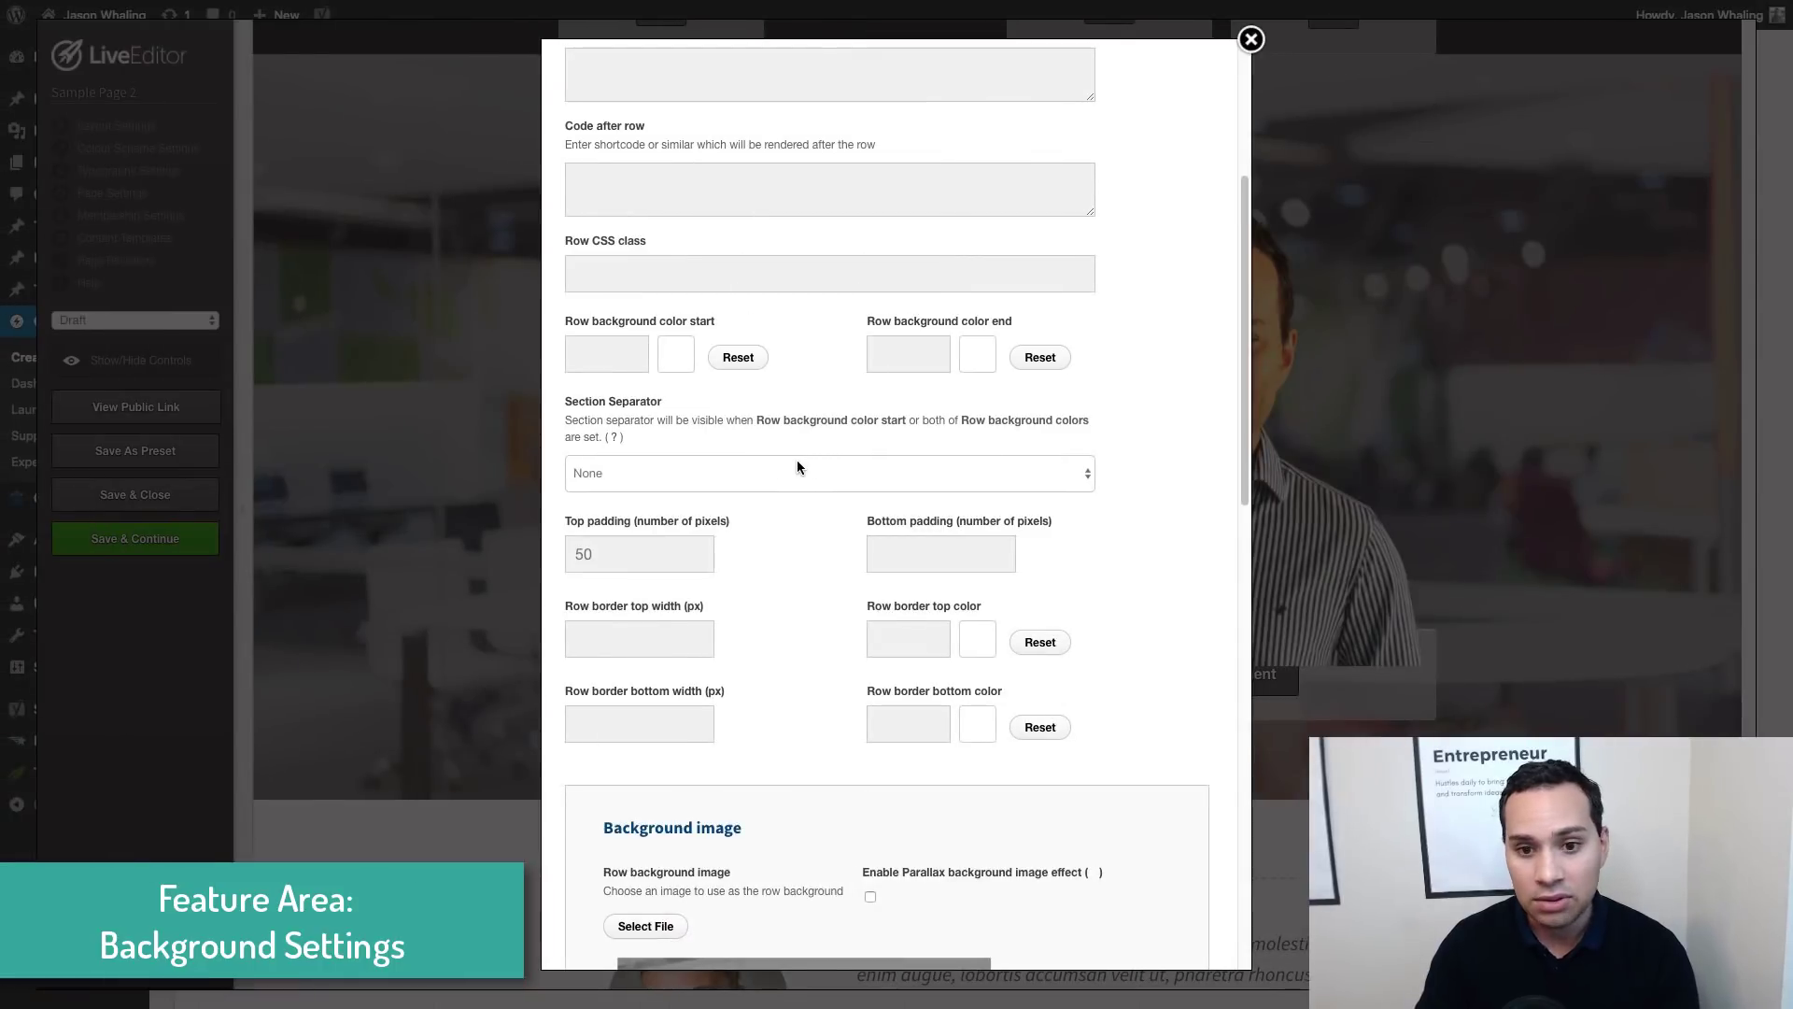
Try a #f4f4f4 overlay colour at 56% opacity on the hero row's background image in LiveEditor
{"action": "scroll", "coordinate": [826, 588], "scroll_direction": "down", "scroll_amount": 10}
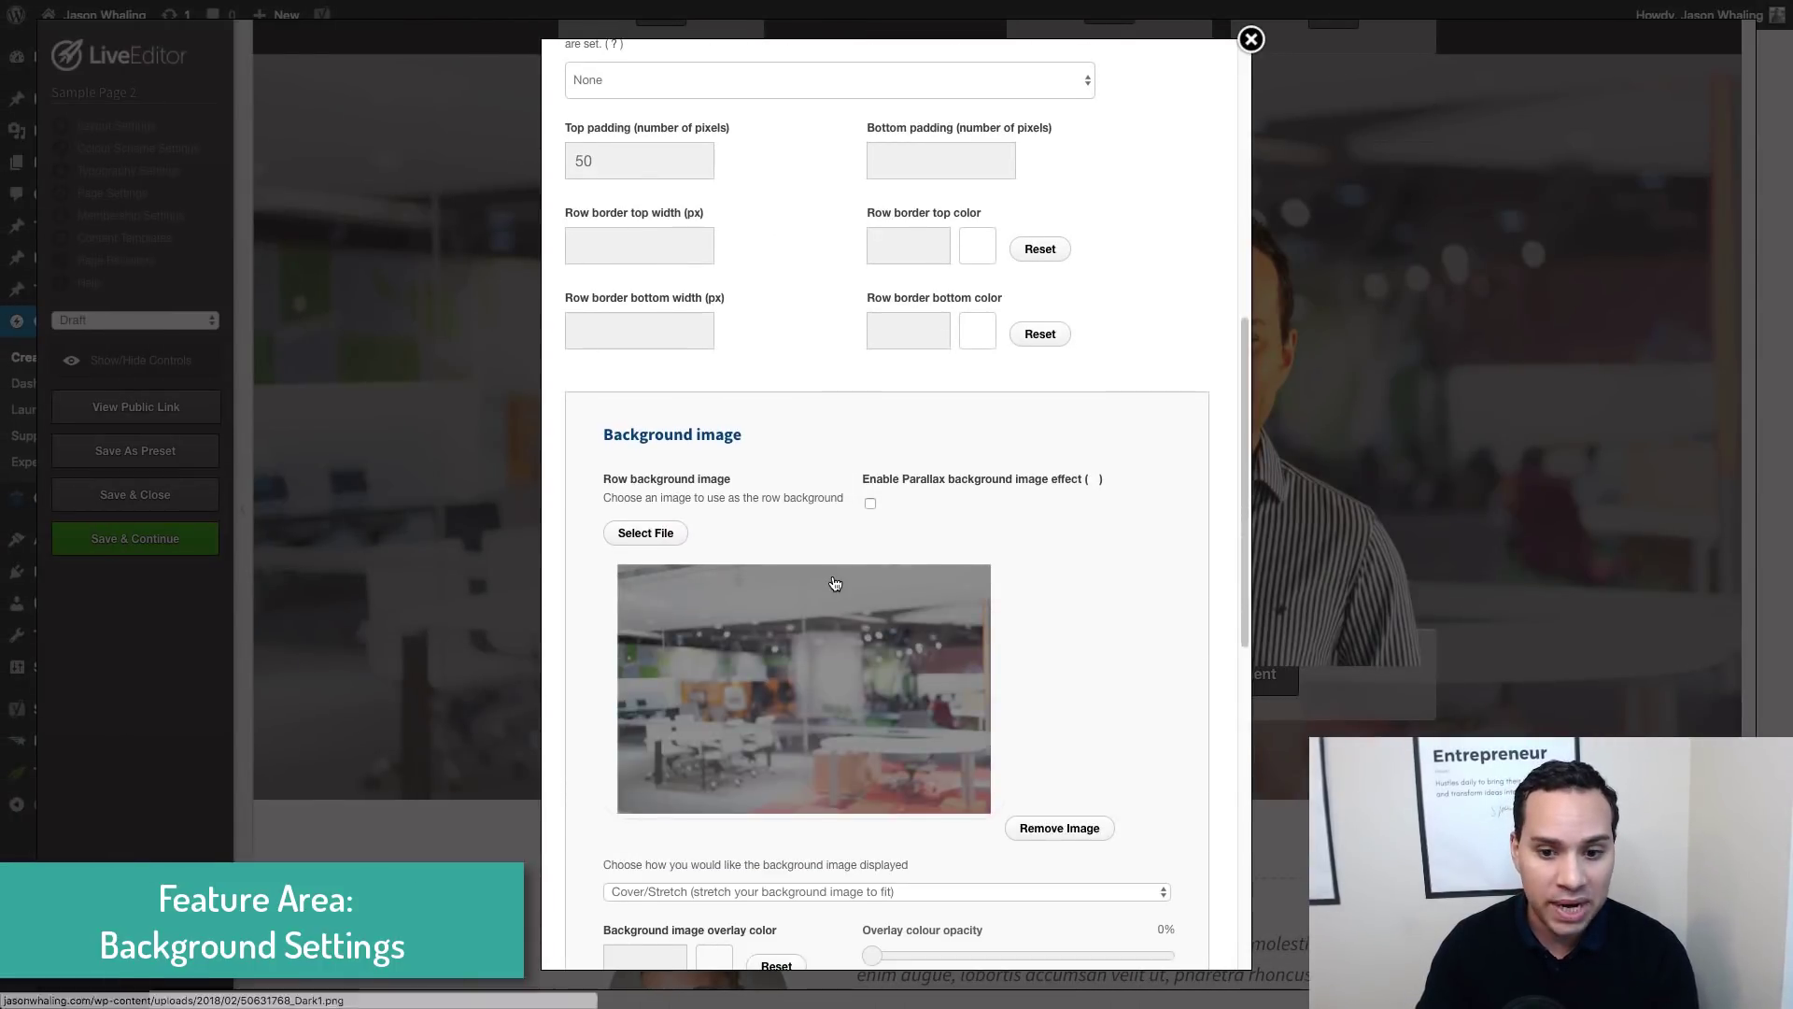
{"action": "left_click", "coordinate": [663, 568]}
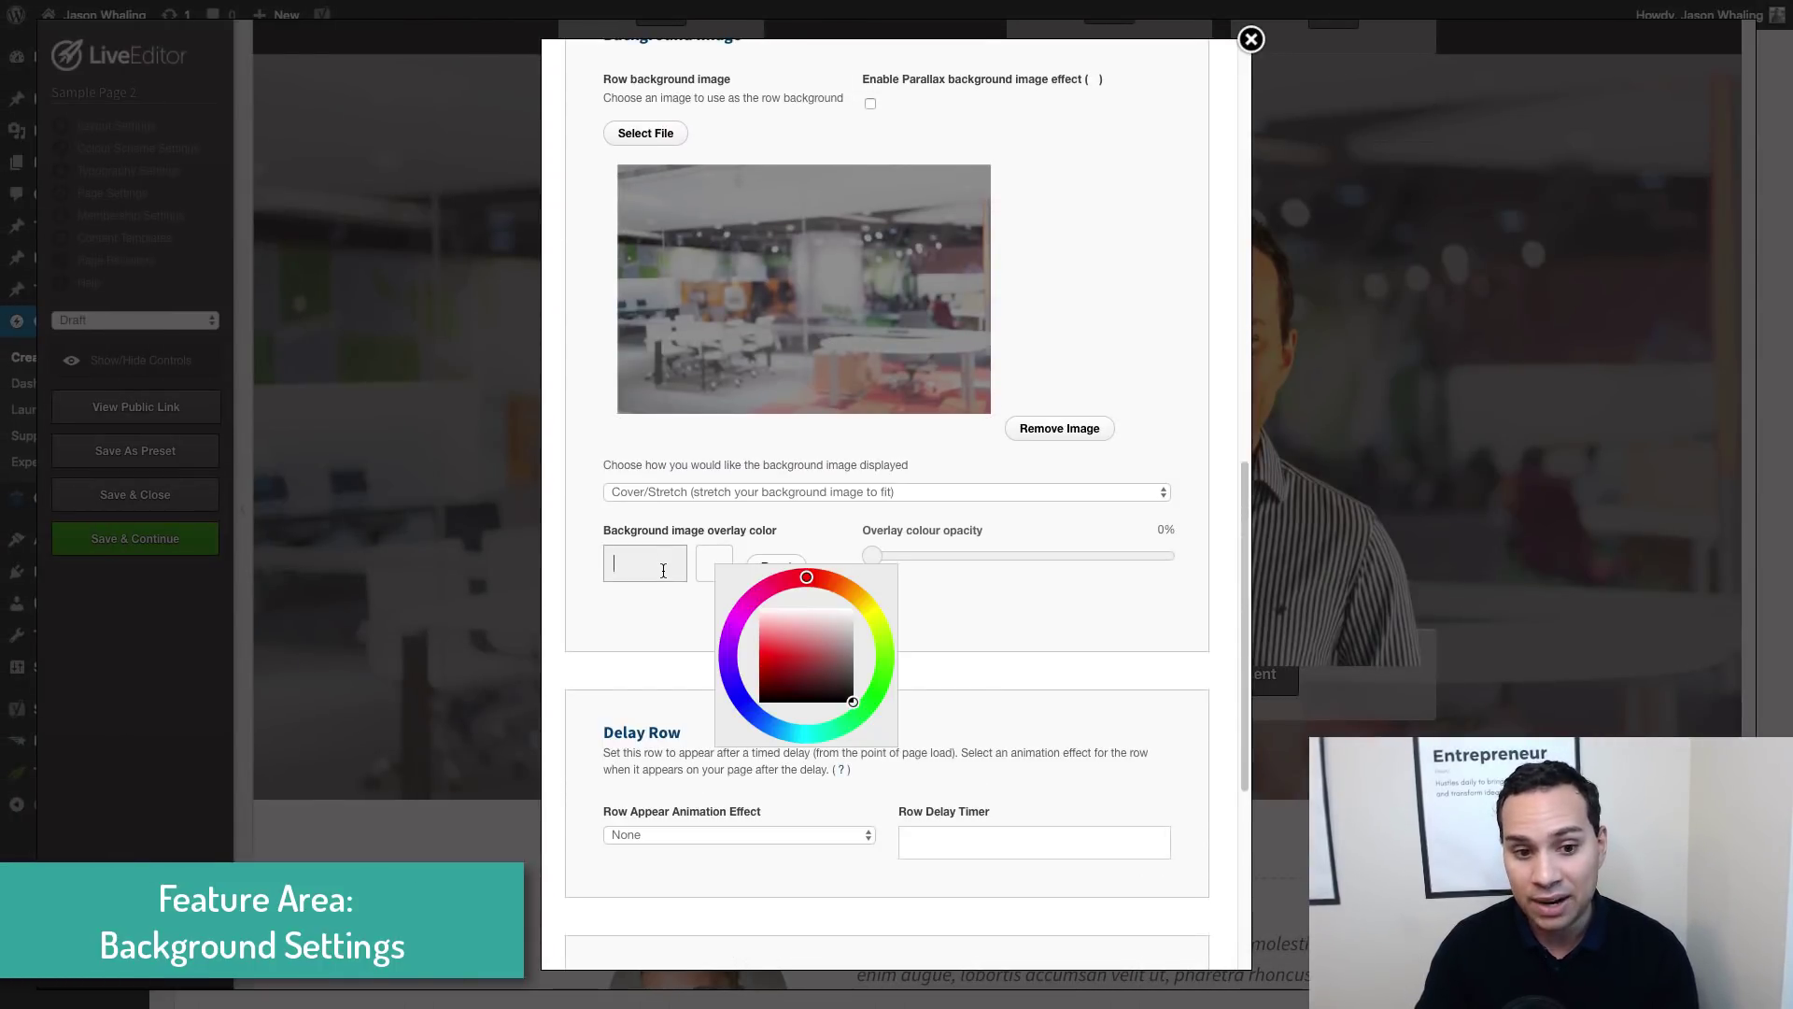
{"action": "left_click", "coordinate": [672, 615]}
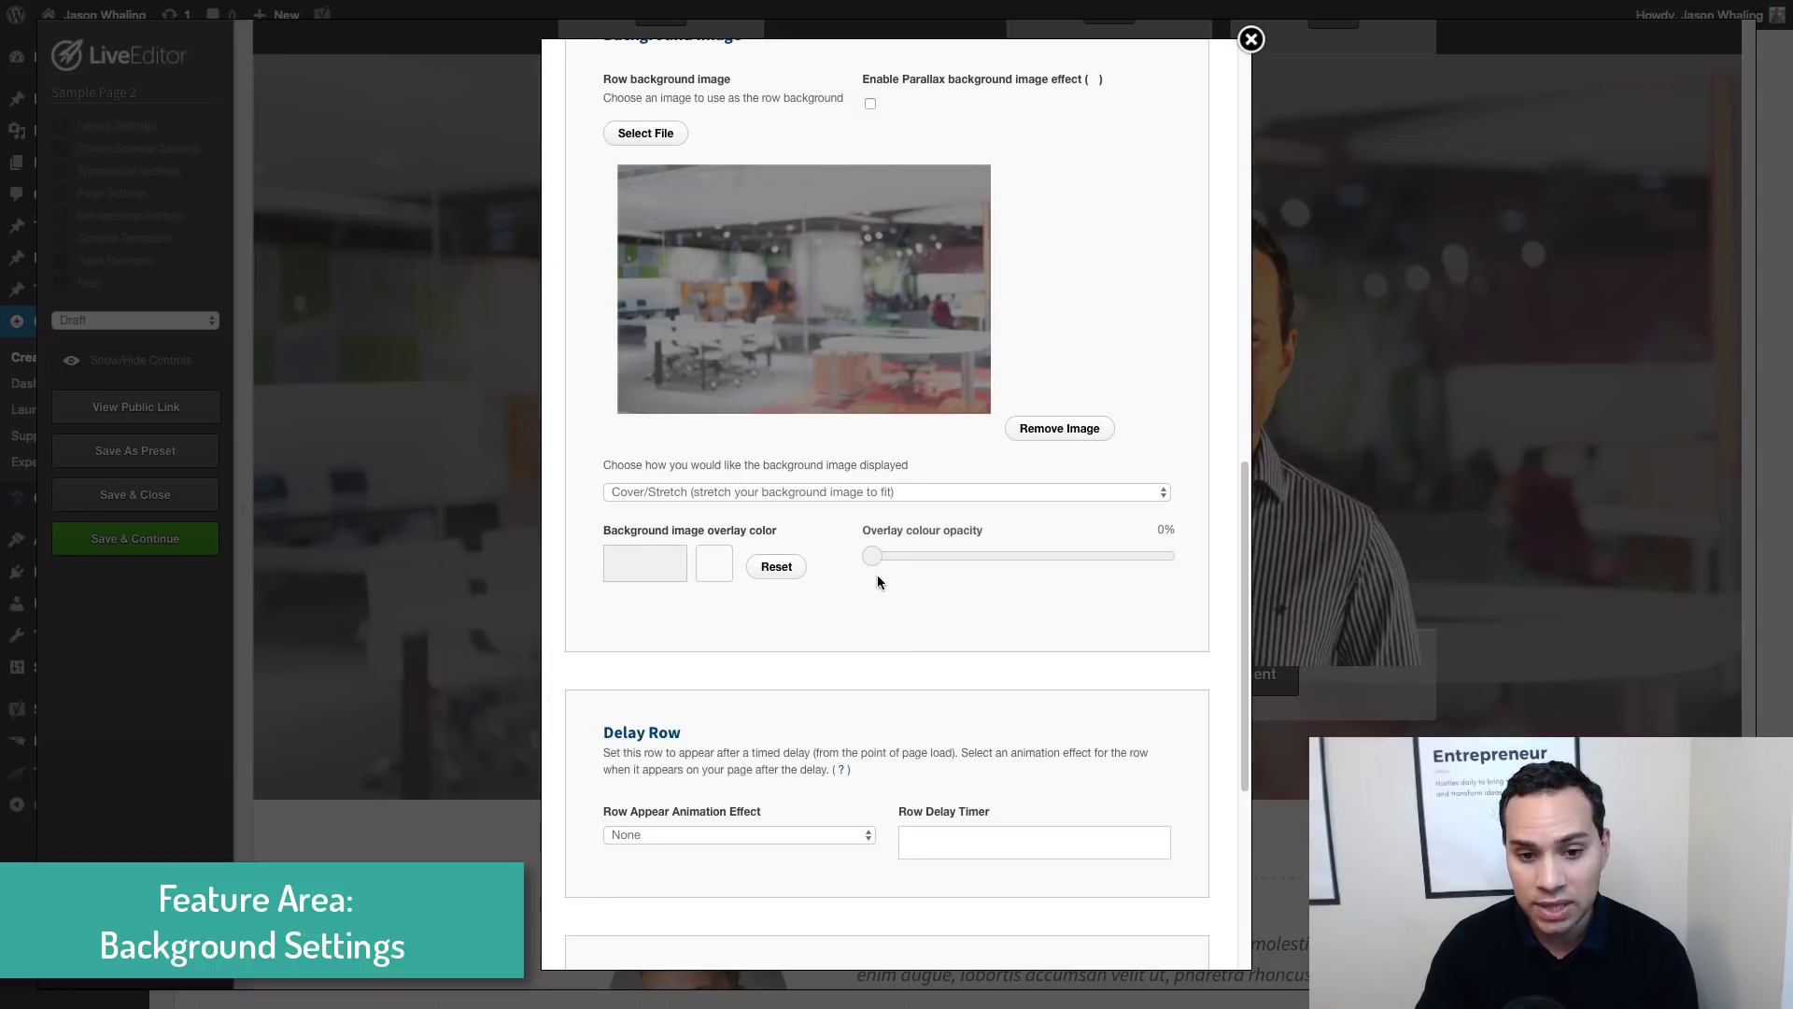
{"action": "left_click", "coordinate": [659, 564]}
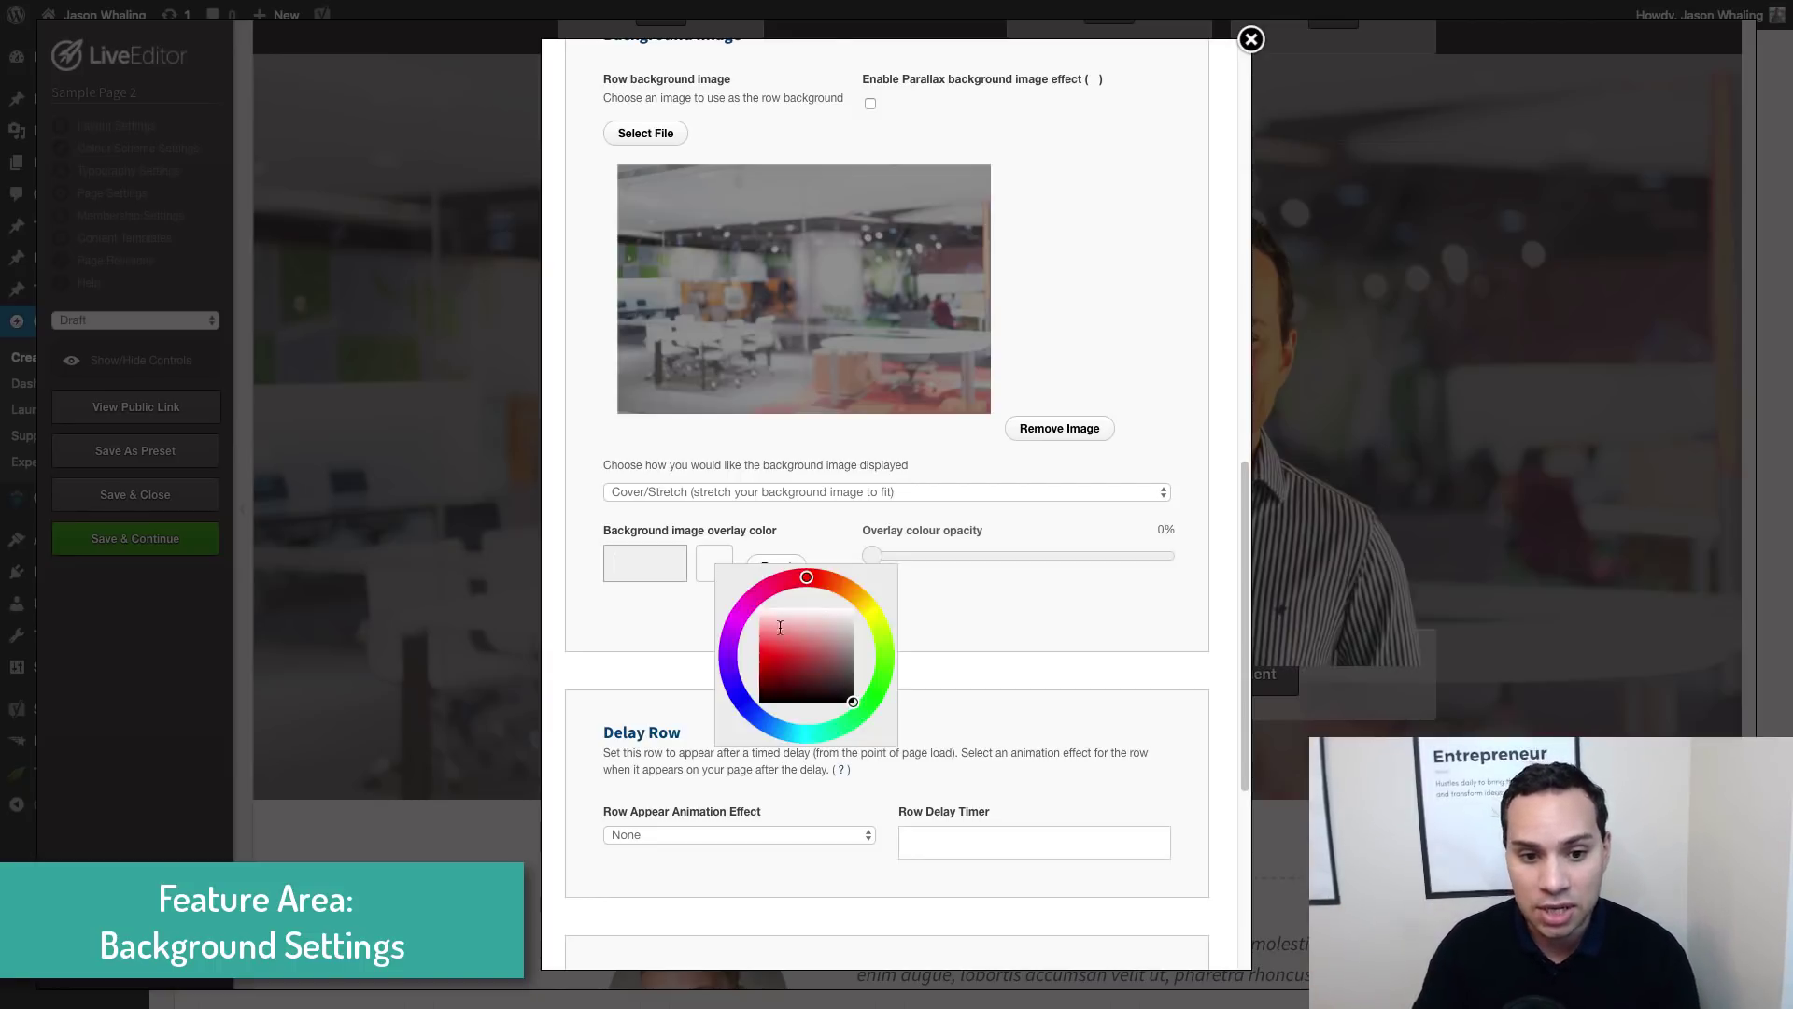
{"action": "type", "text": "#e5e5e5"}
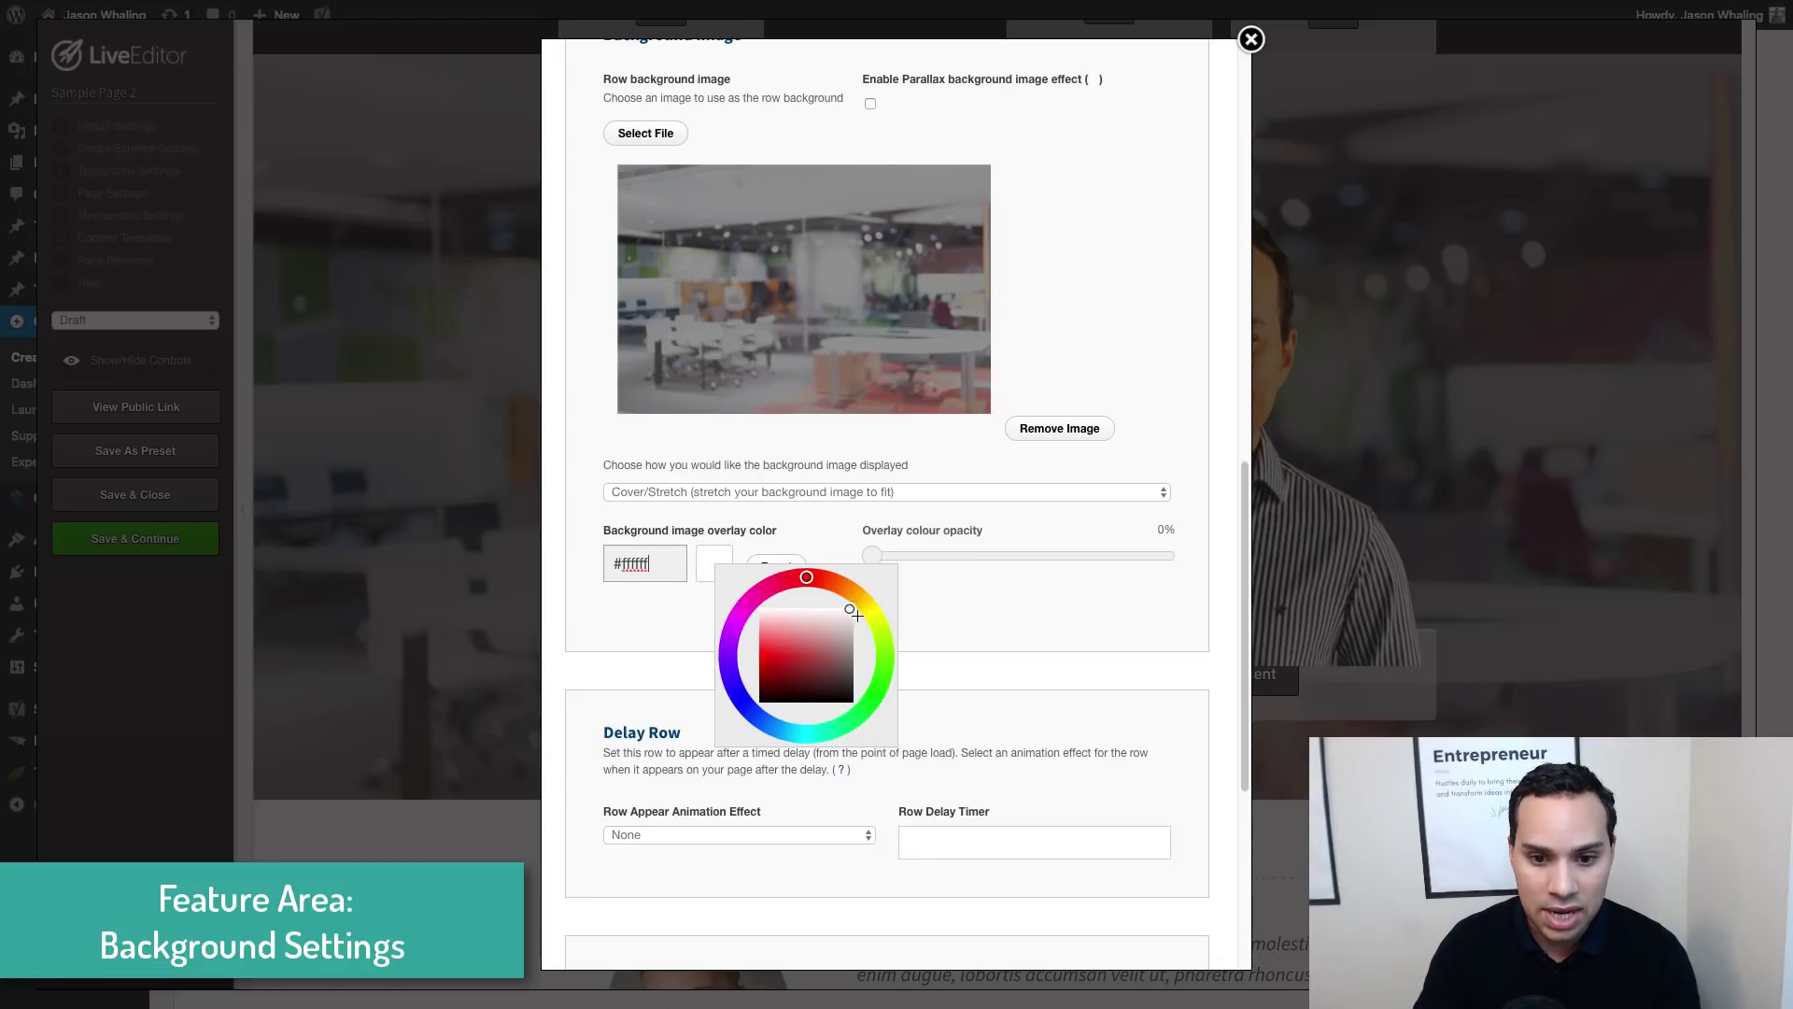
{"action": "left_click_drag", "start_coordinate": [857, 617], "coordinate": [857, 613]}
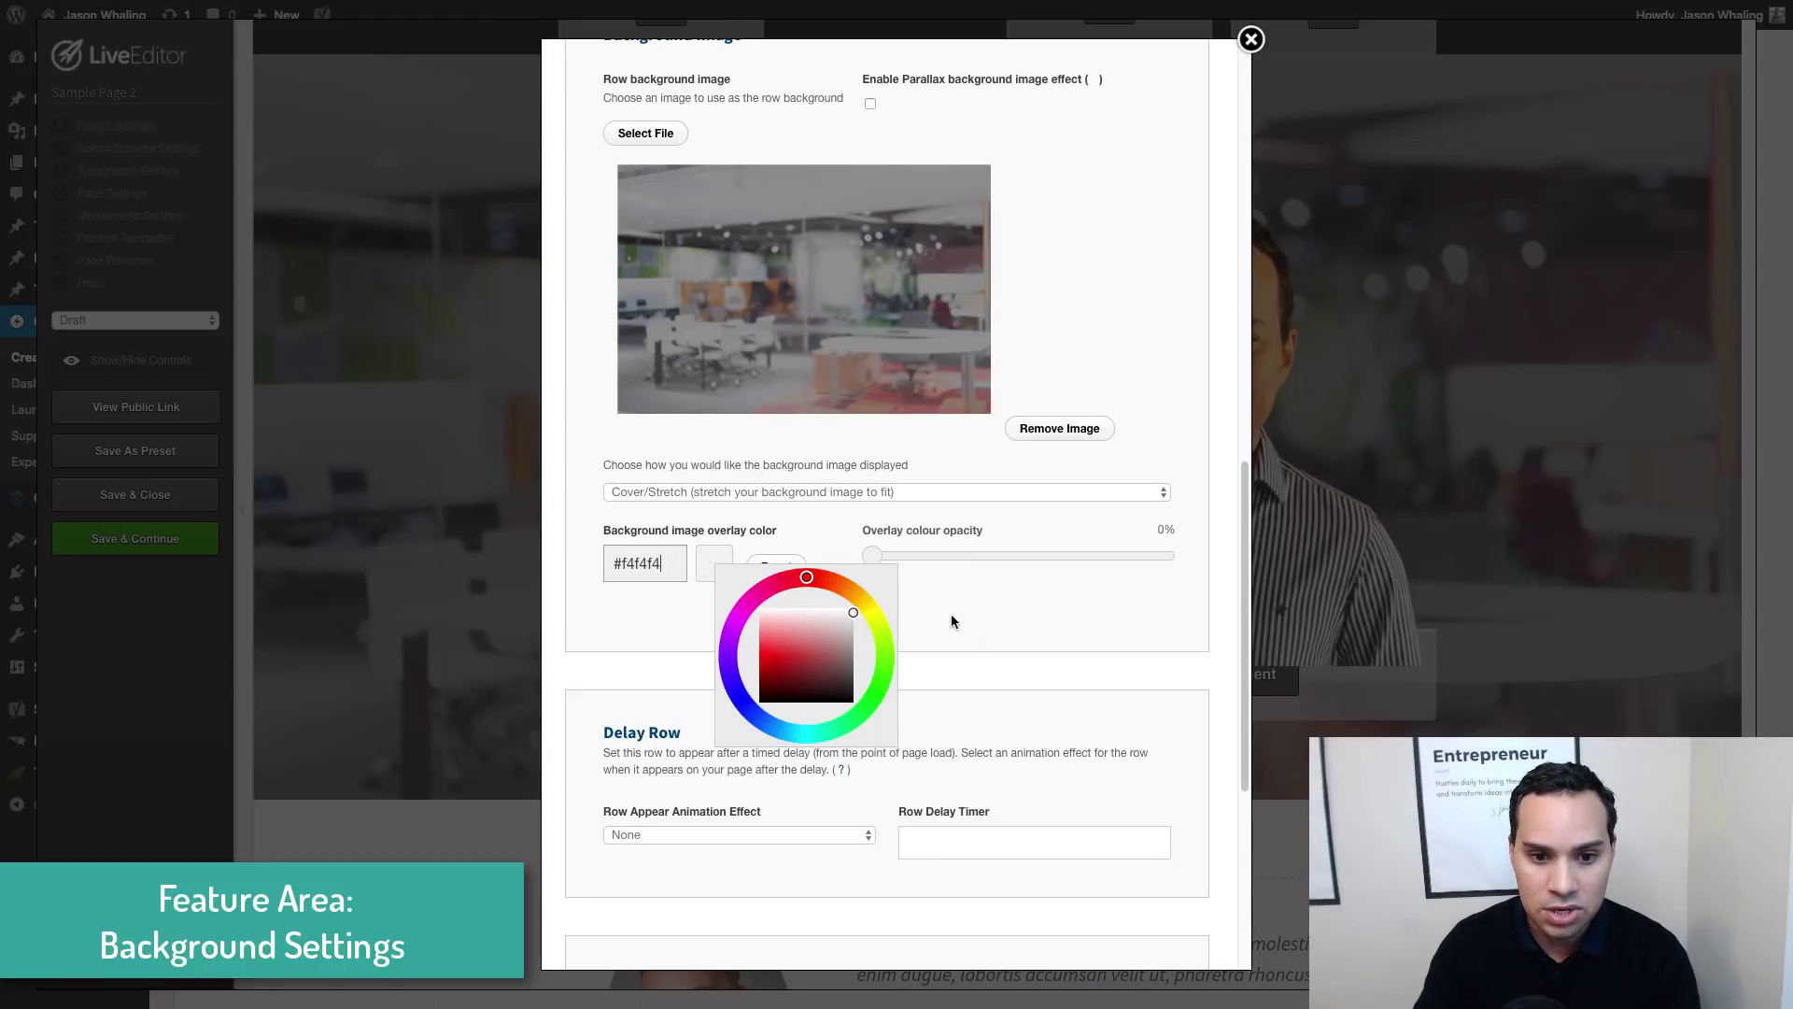
{"action": "left_click", "coordinate": [872, 555]}
{"action": "left_click", "coordinate": [987, 557]}
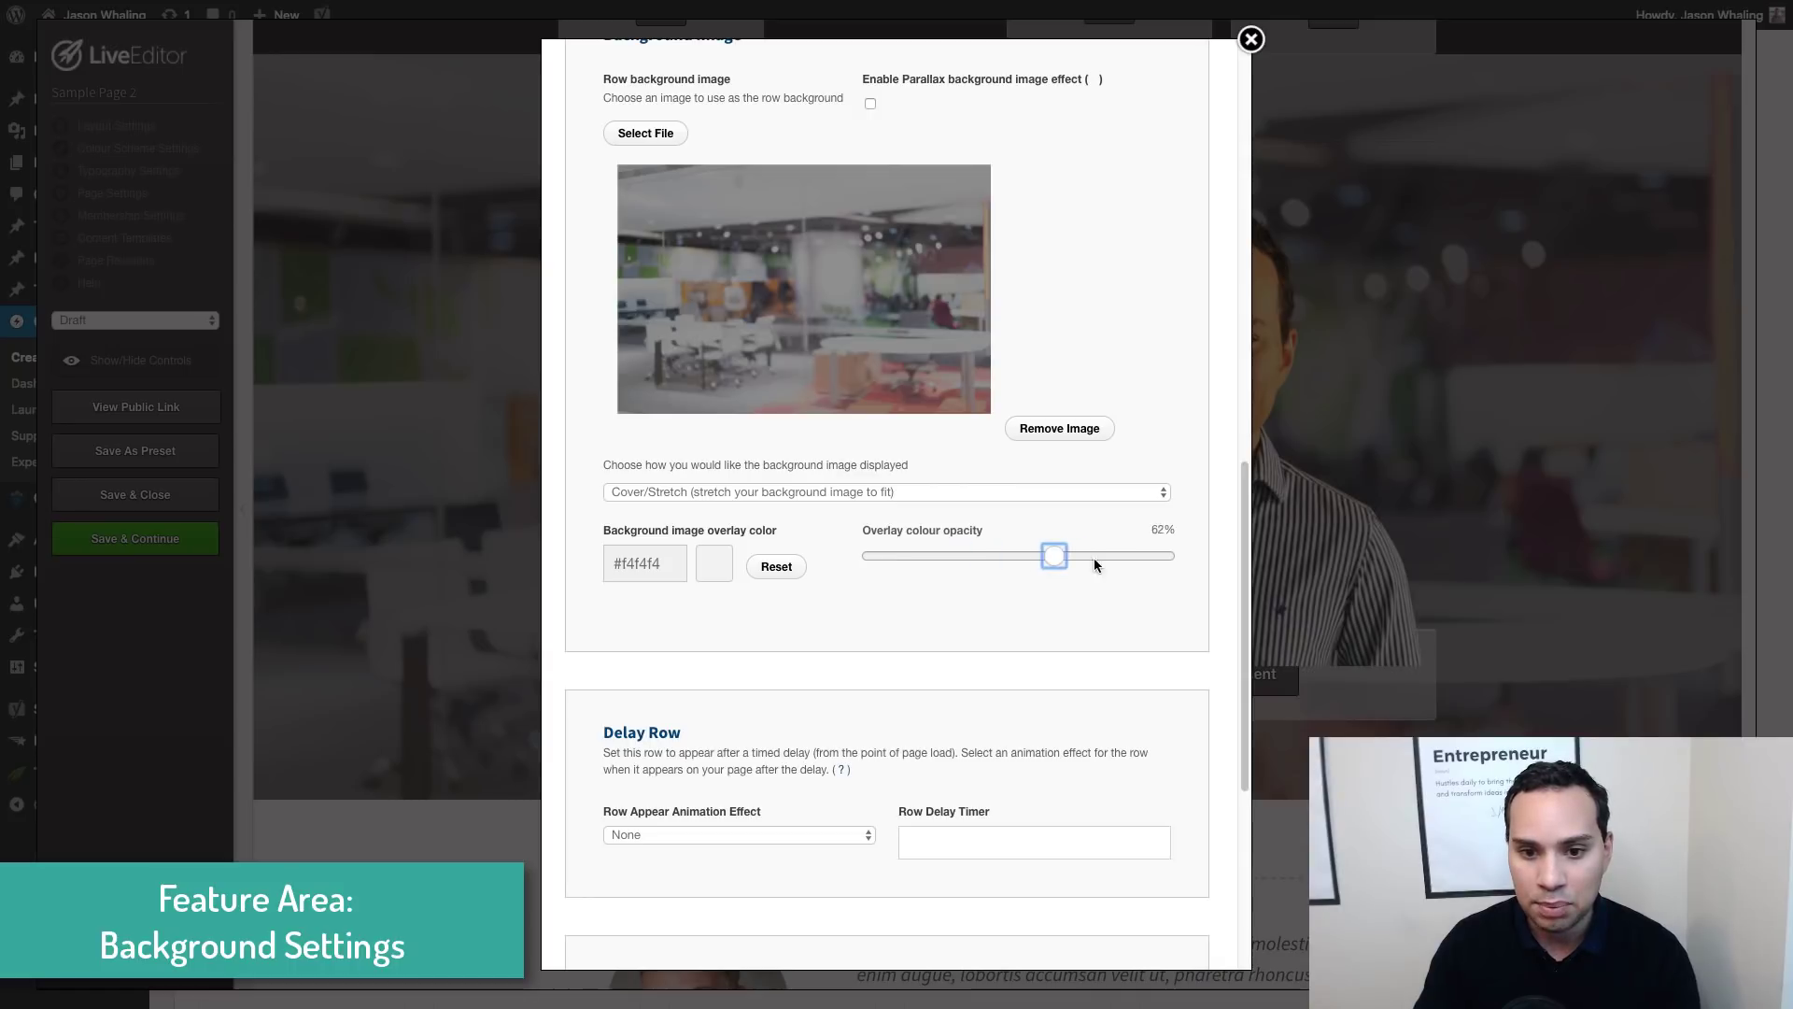
{"action": "left_click", "coordinate": [1129, 556]}
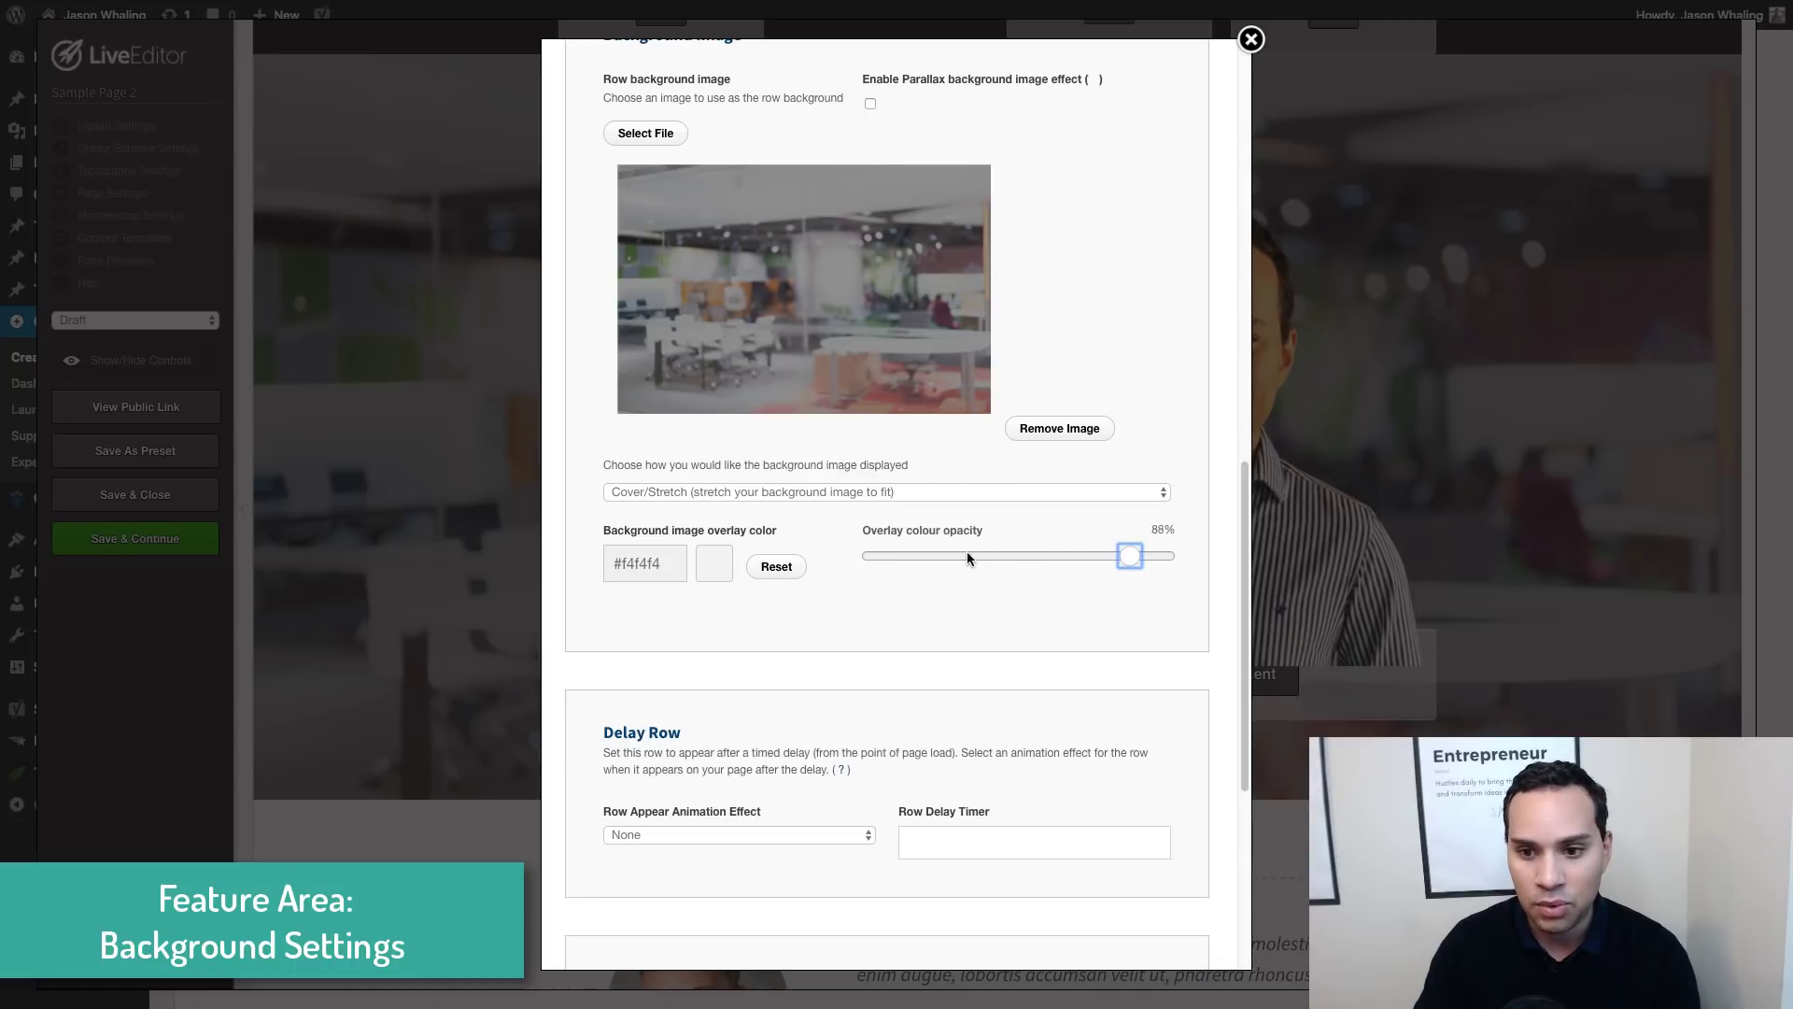
{"action": "left_click", "coordinate": [989, 599]}
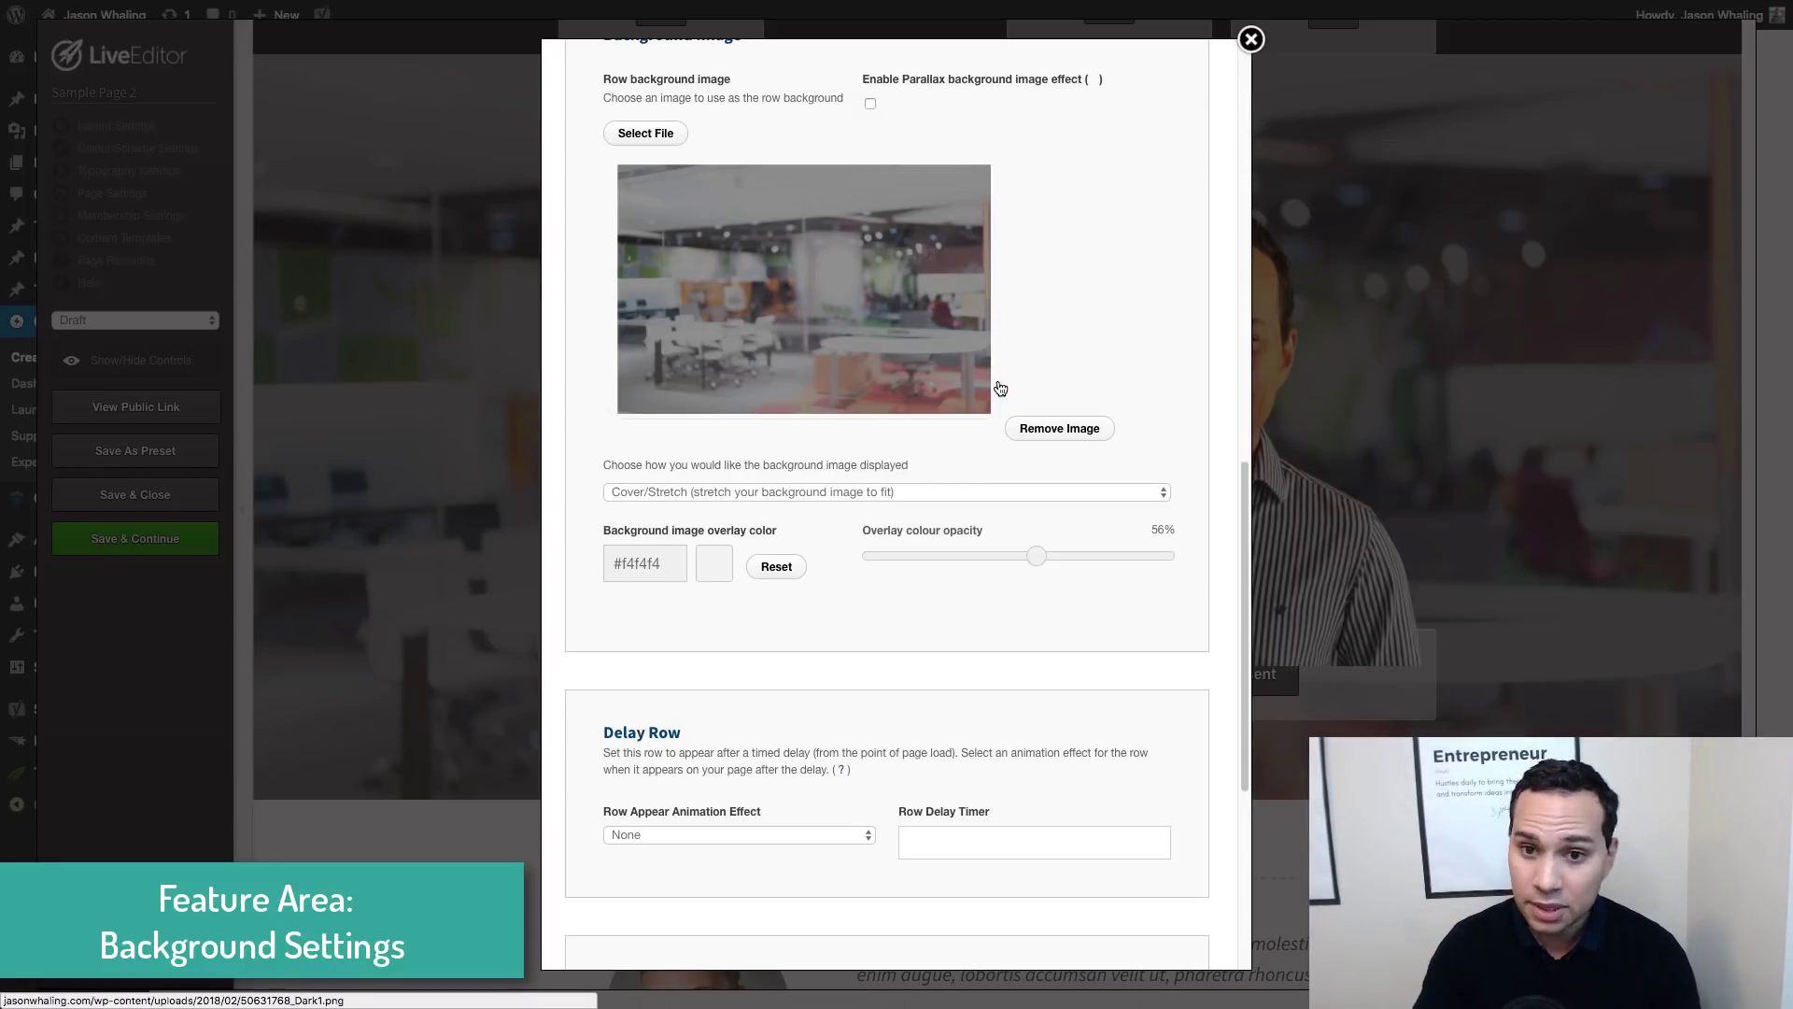
Switch to the PowerPoint mockup and examine the artistic effects available for the hero background photo
{"action": "key", "text": "super+Tab"}
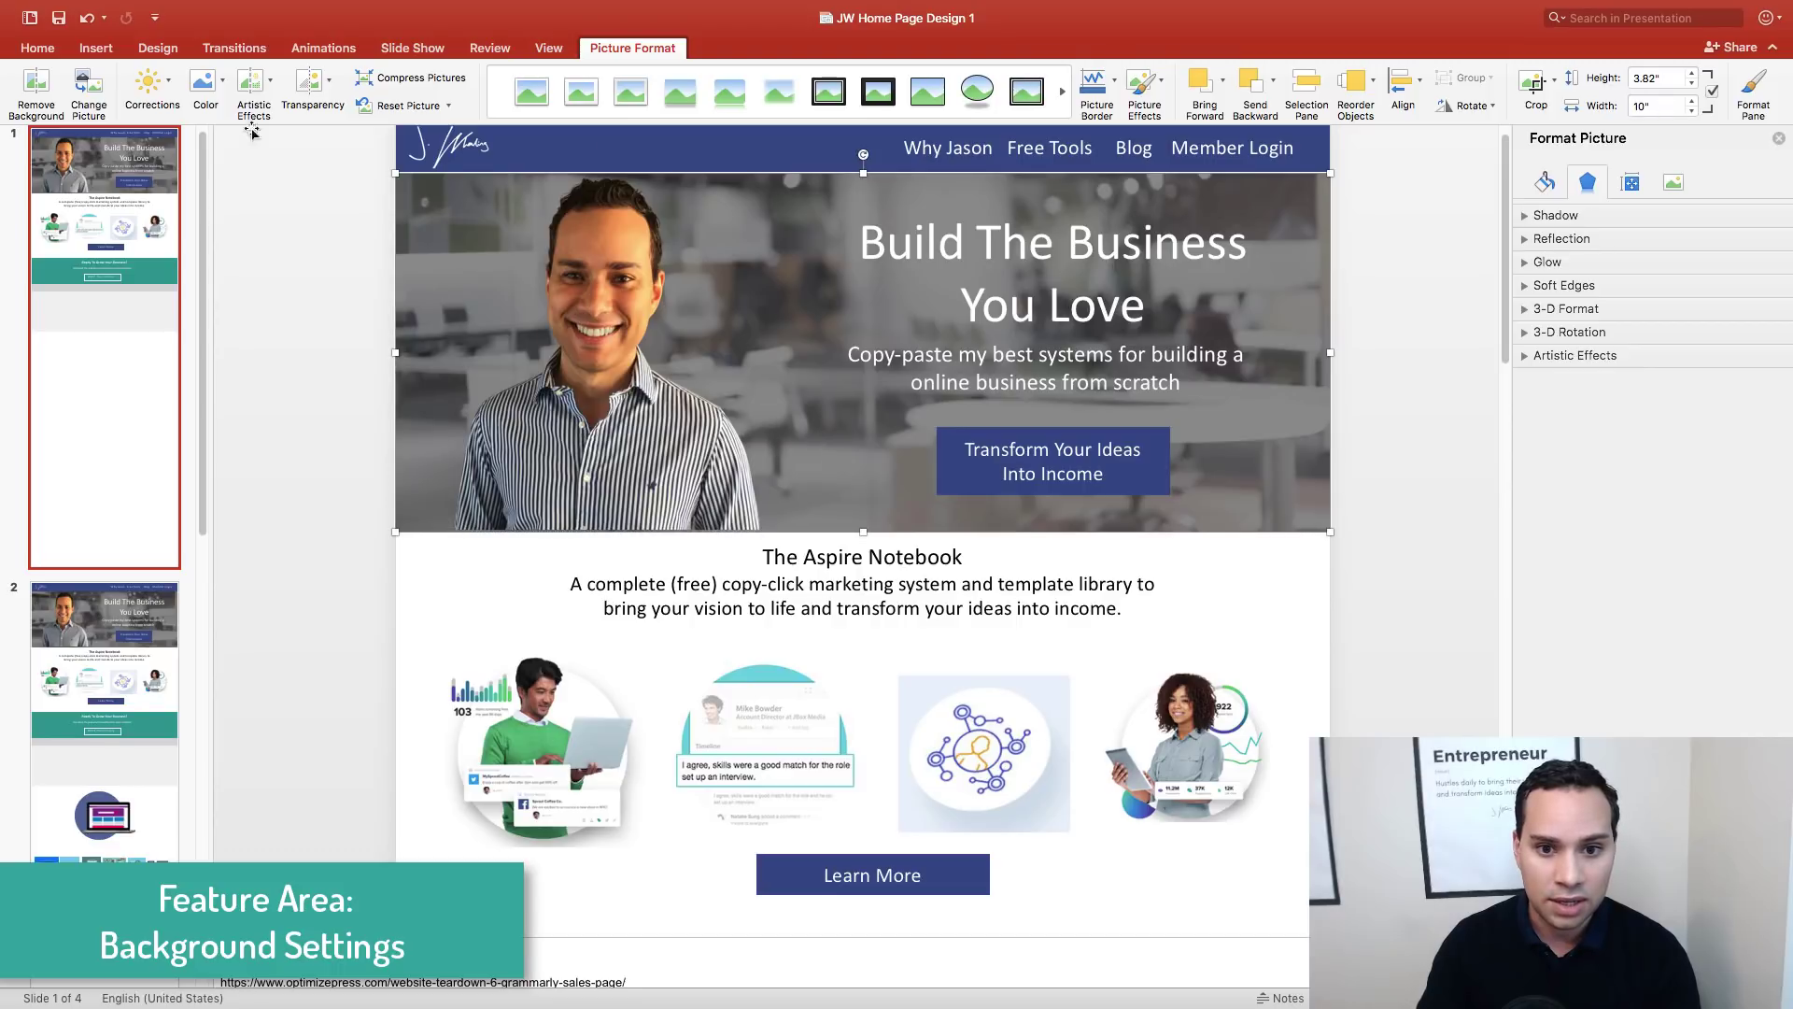
{"action": "left_click", "coordinate": [272, 81]}
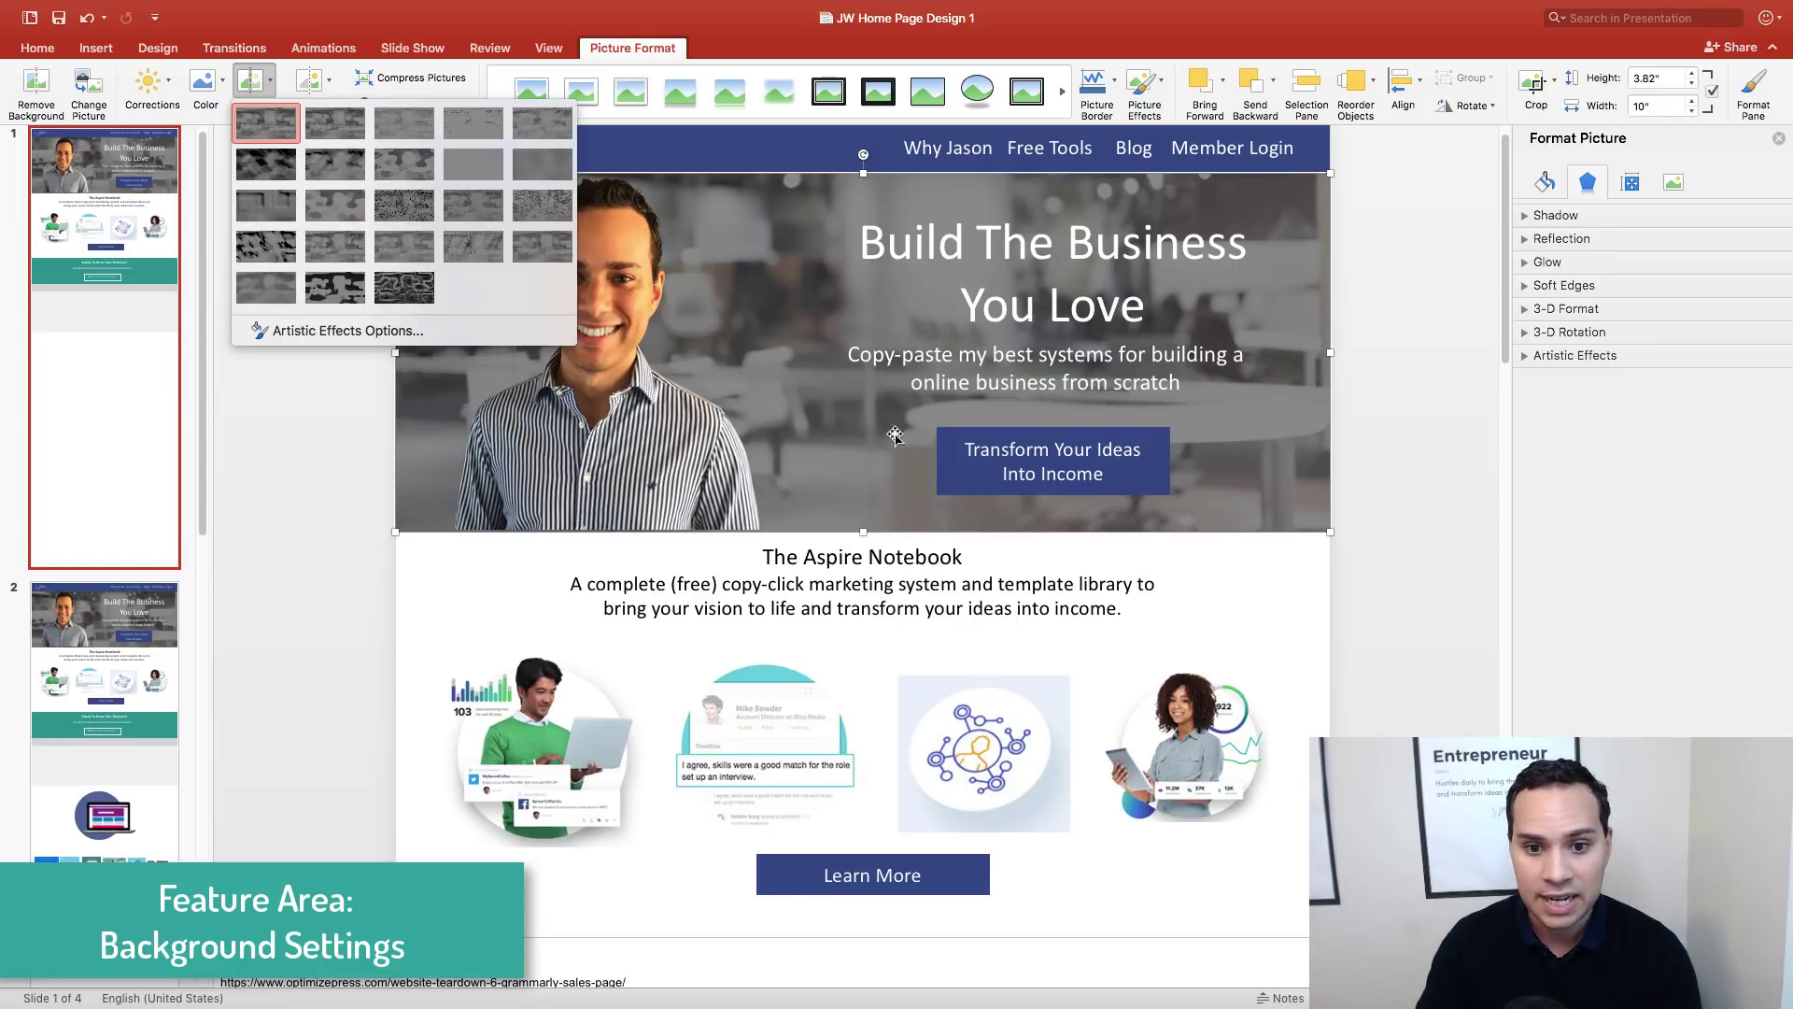
{"action": "left_click", "coordinate": [1361, 504]}
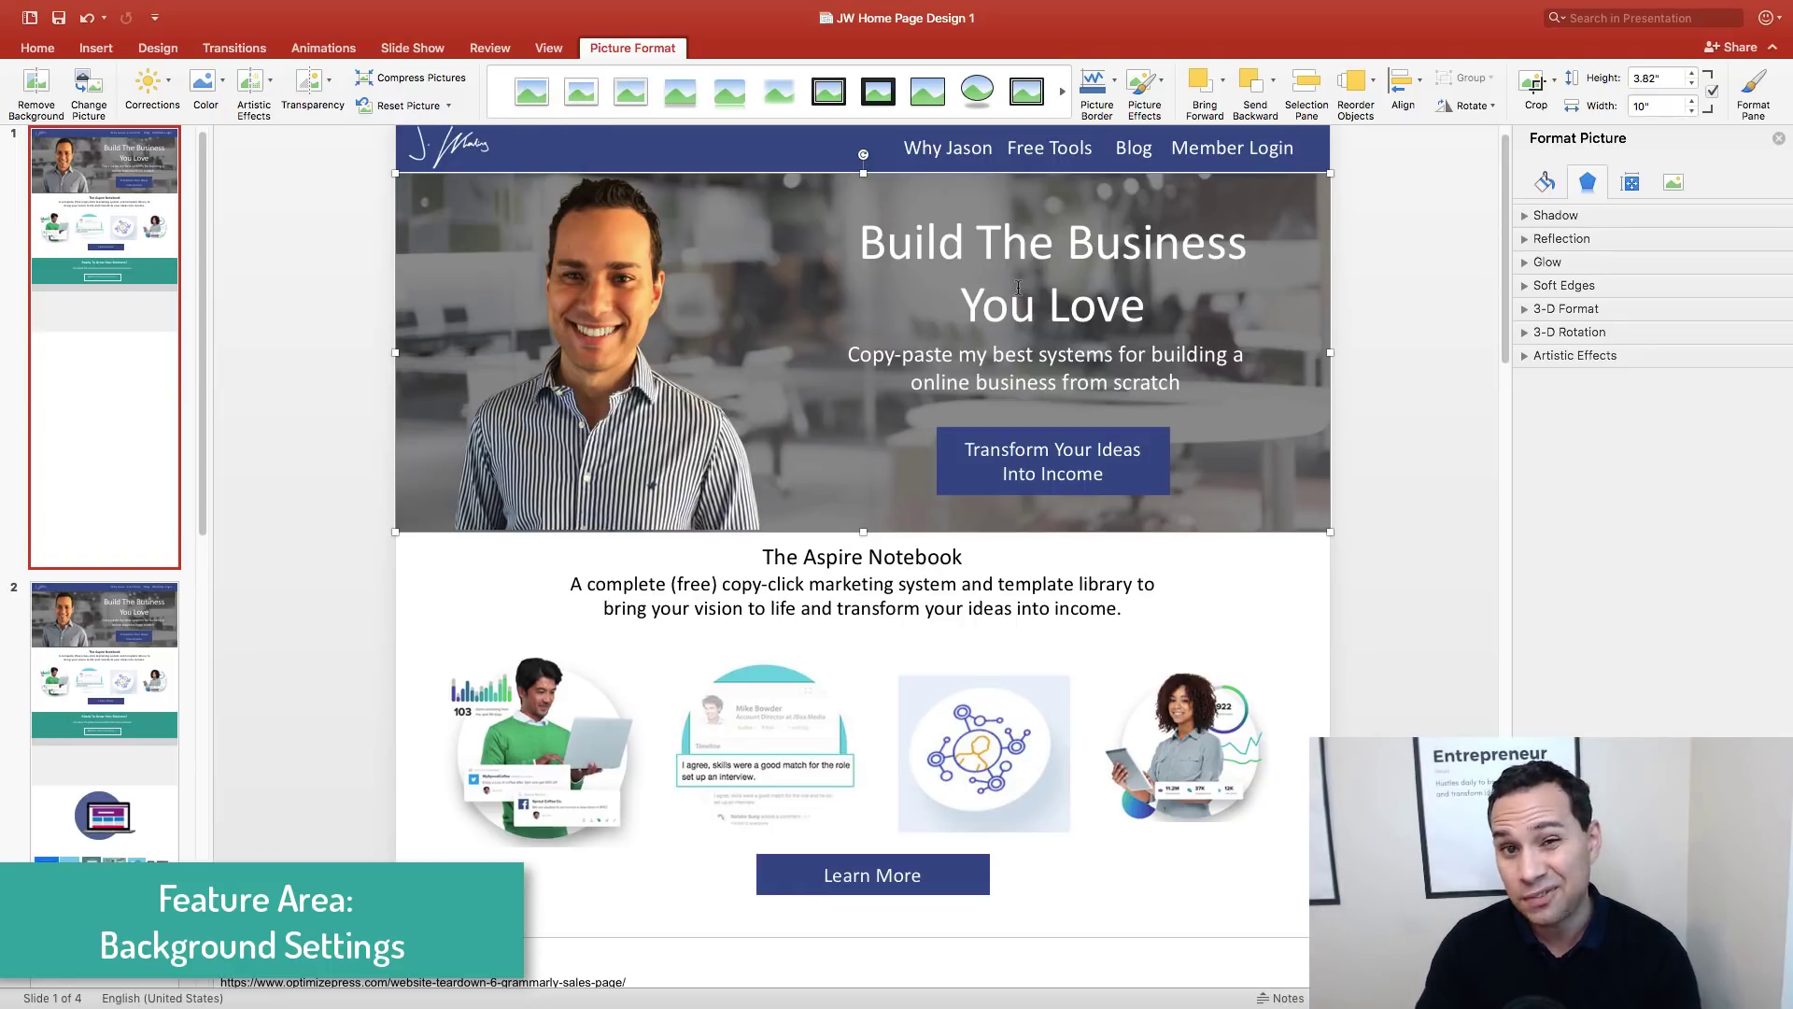
Return to LiveEditor, clear the background image overlay colour, set its opacity to 0%, and update the hero row
{"action": "key", "text": "super+Tab"}
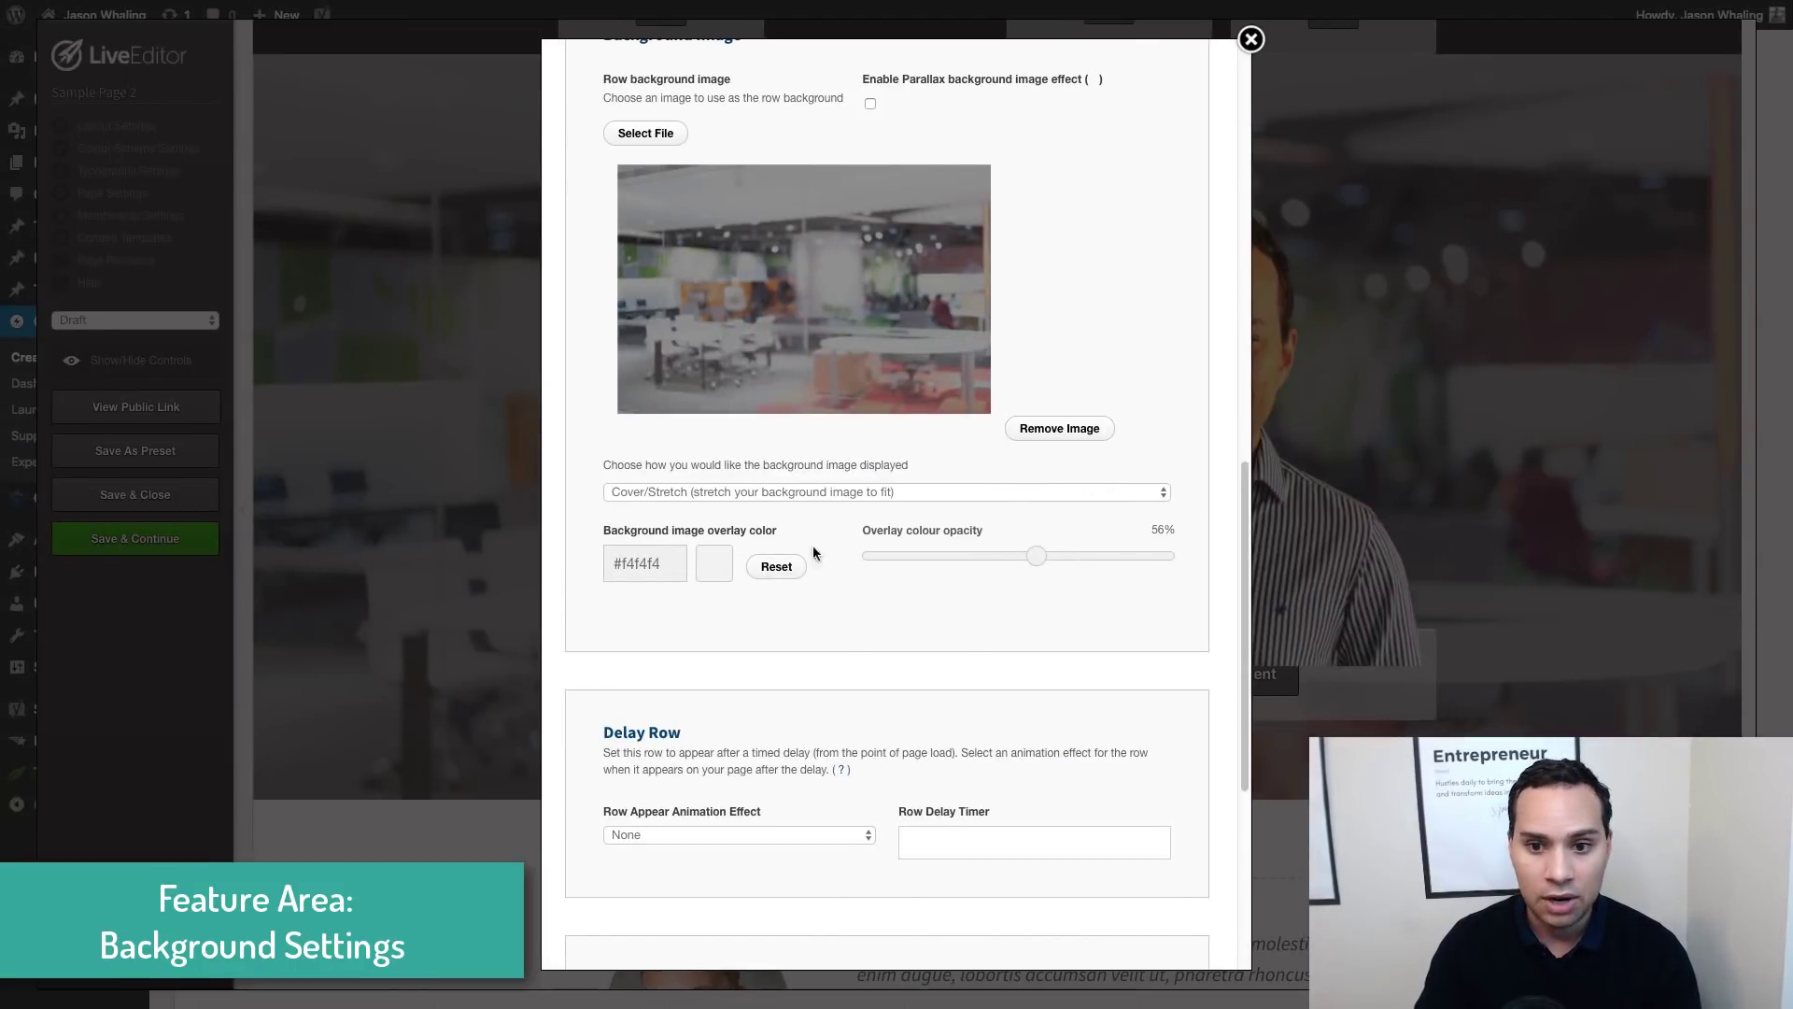
{"action": "left_click", "coordinate": [676, 560]}
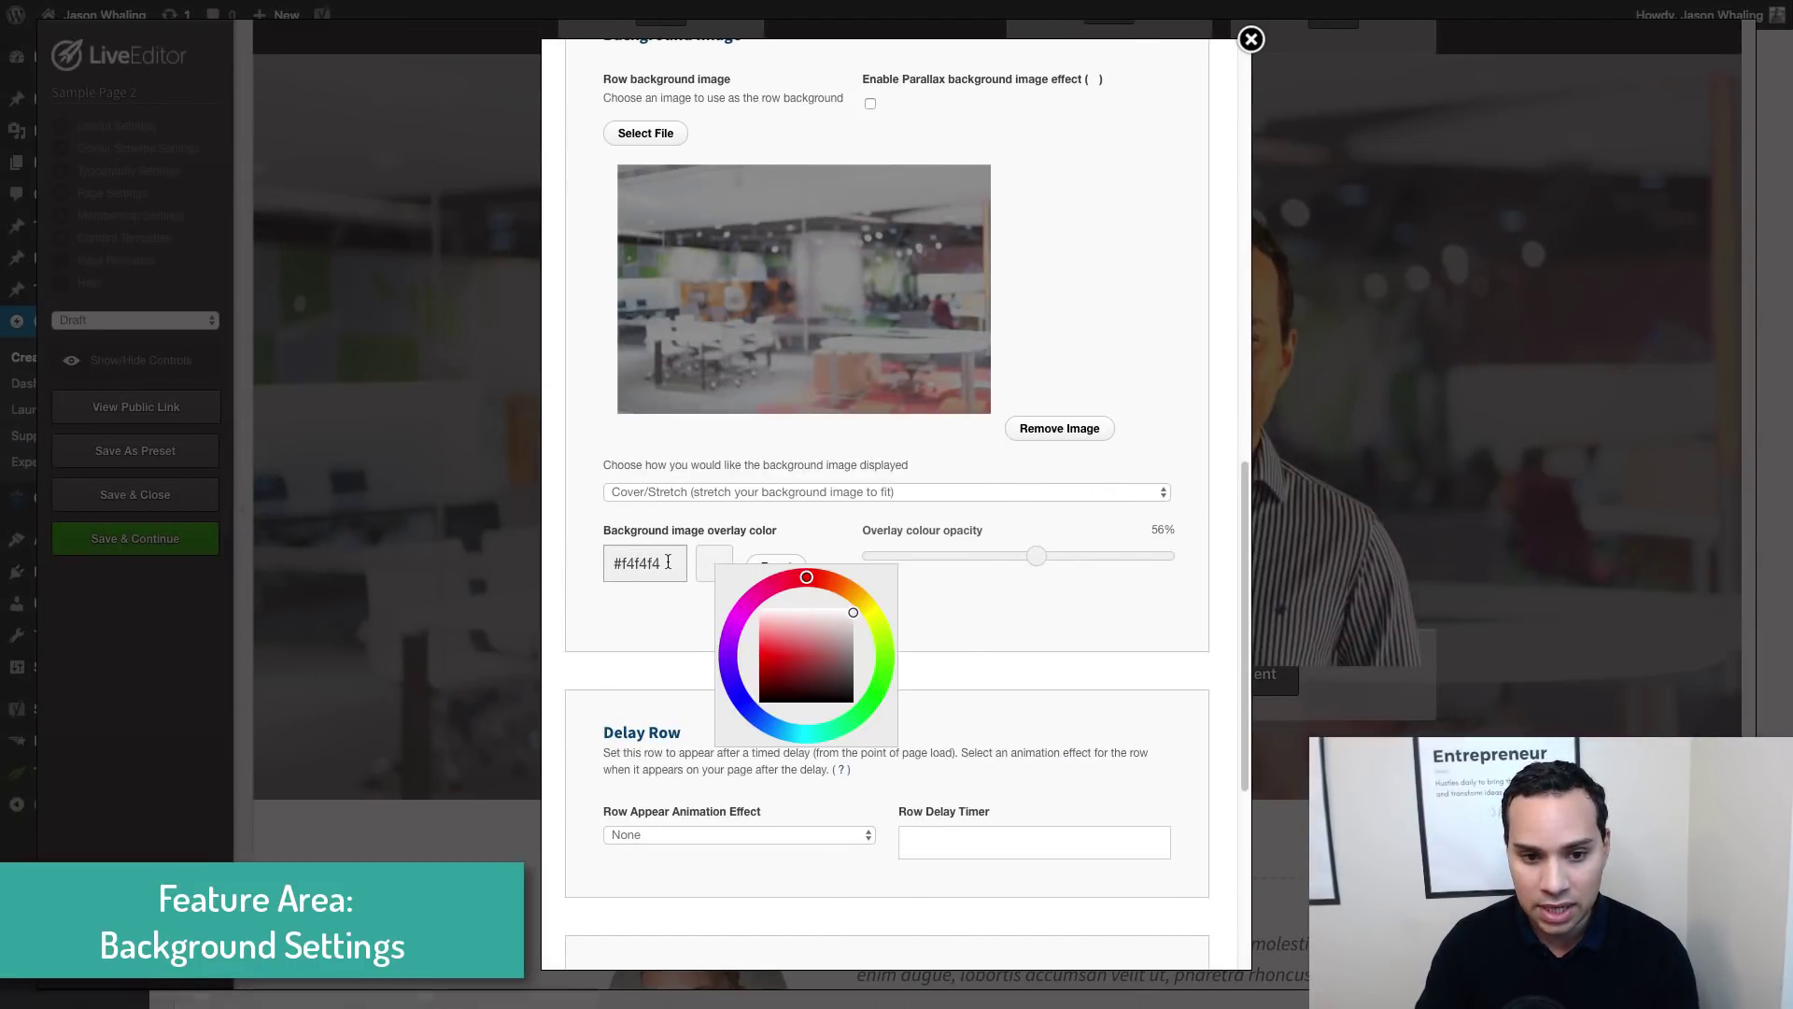
{"action": "left_click", "coordinate": [589, 559]}
{"action": "key", "text": "BackSpace"}
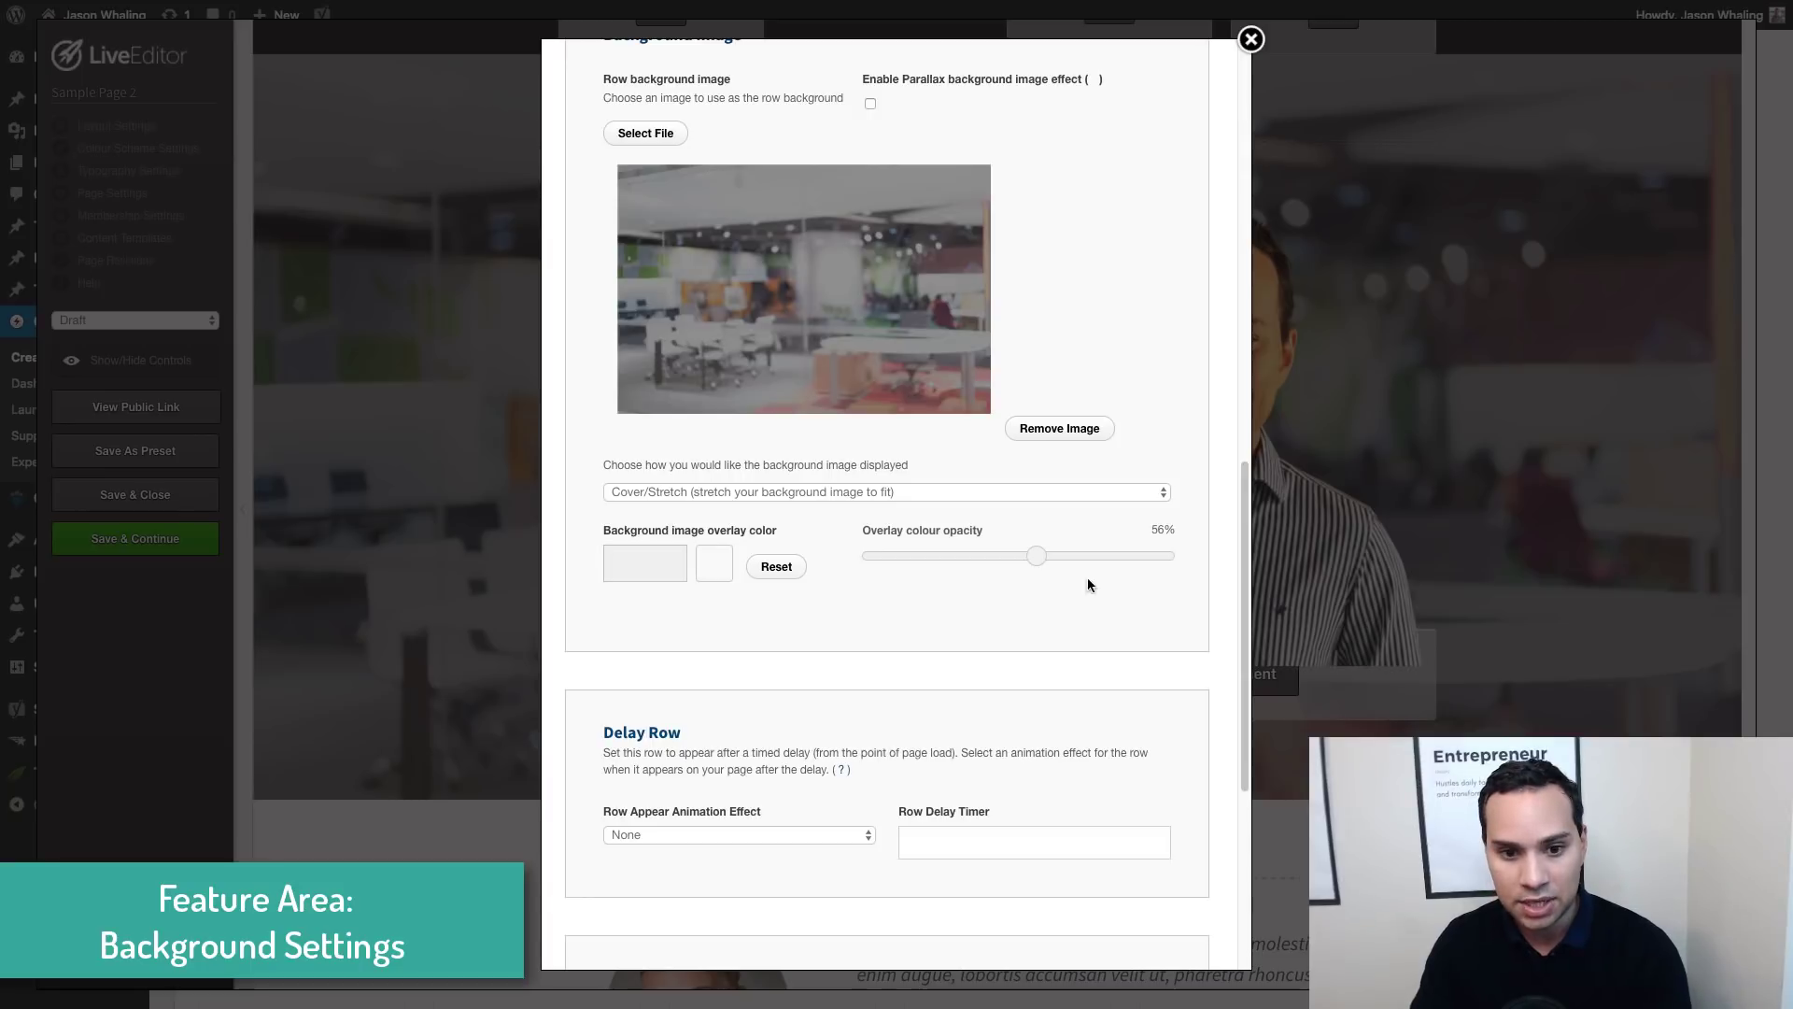
{"action": "scroll", "coordinate": [1098, 579], "scroll_direction": "down", "scroll_amount": 4}
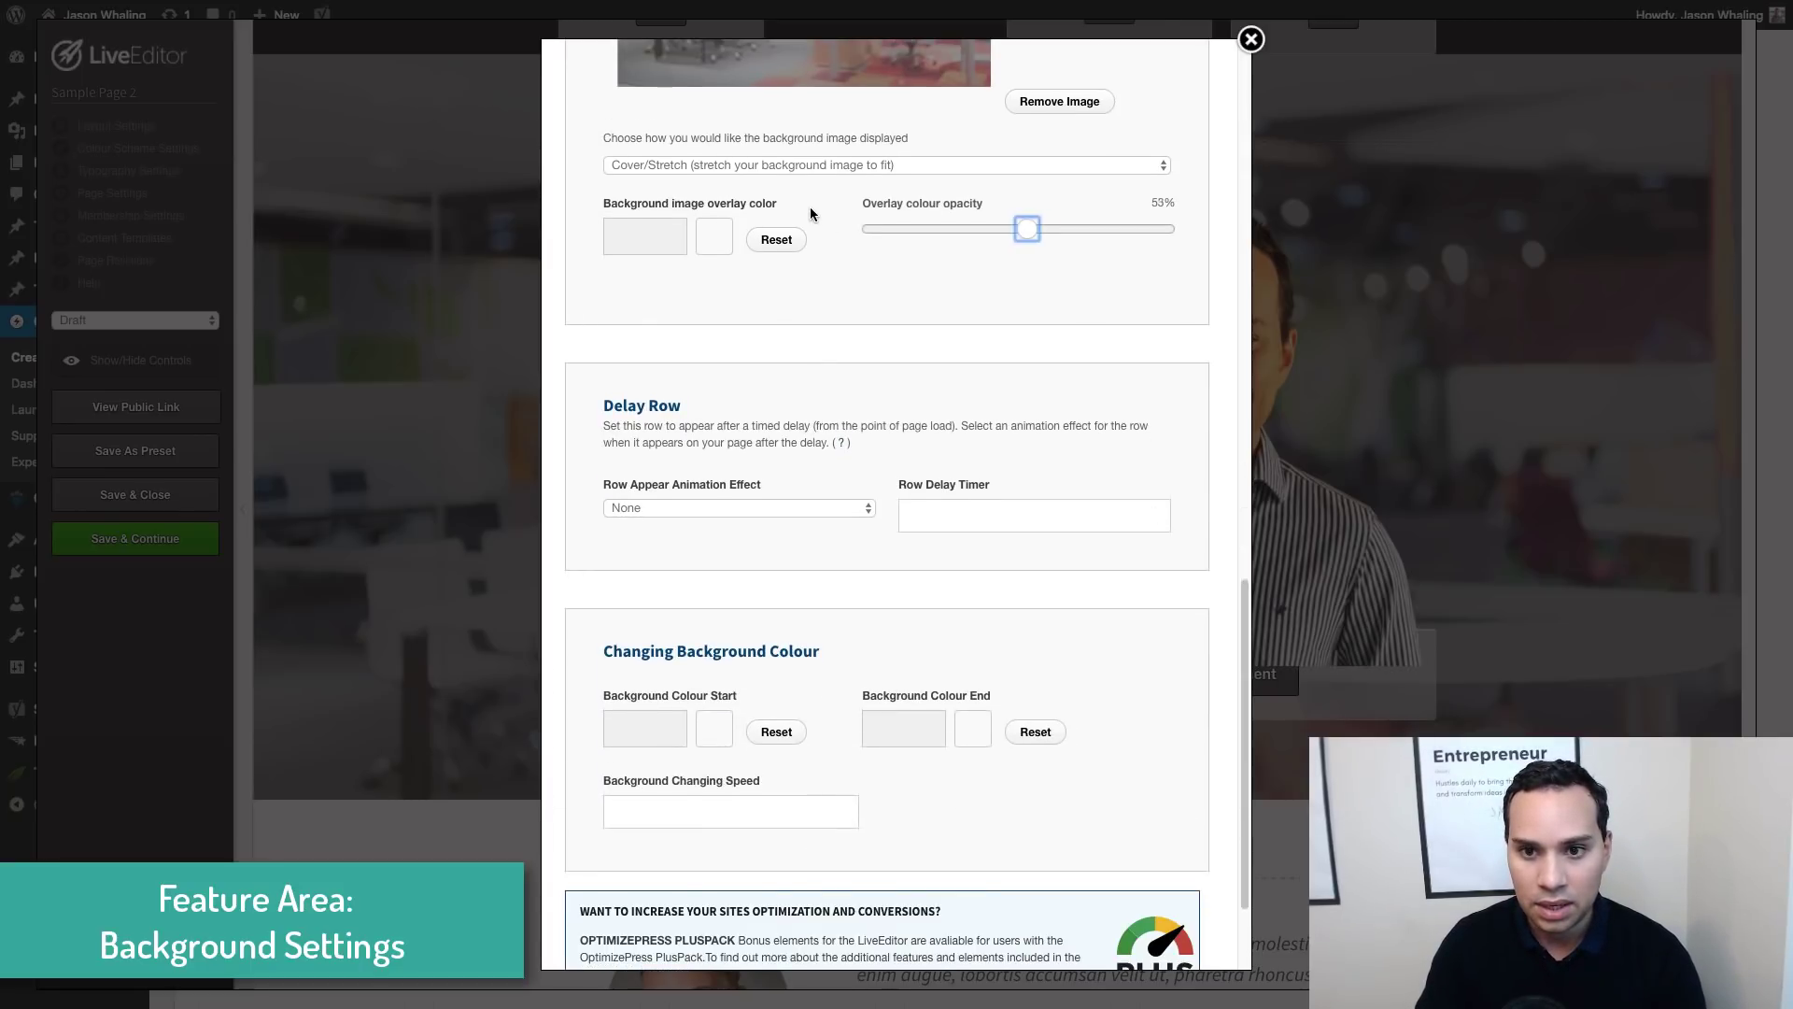
{"action": "left_click", "coordinate": [872, 229]}
{"action": "scroll", "coordinate": [905, 412], "scroll_direction": "down", "scroll_amount": 2}
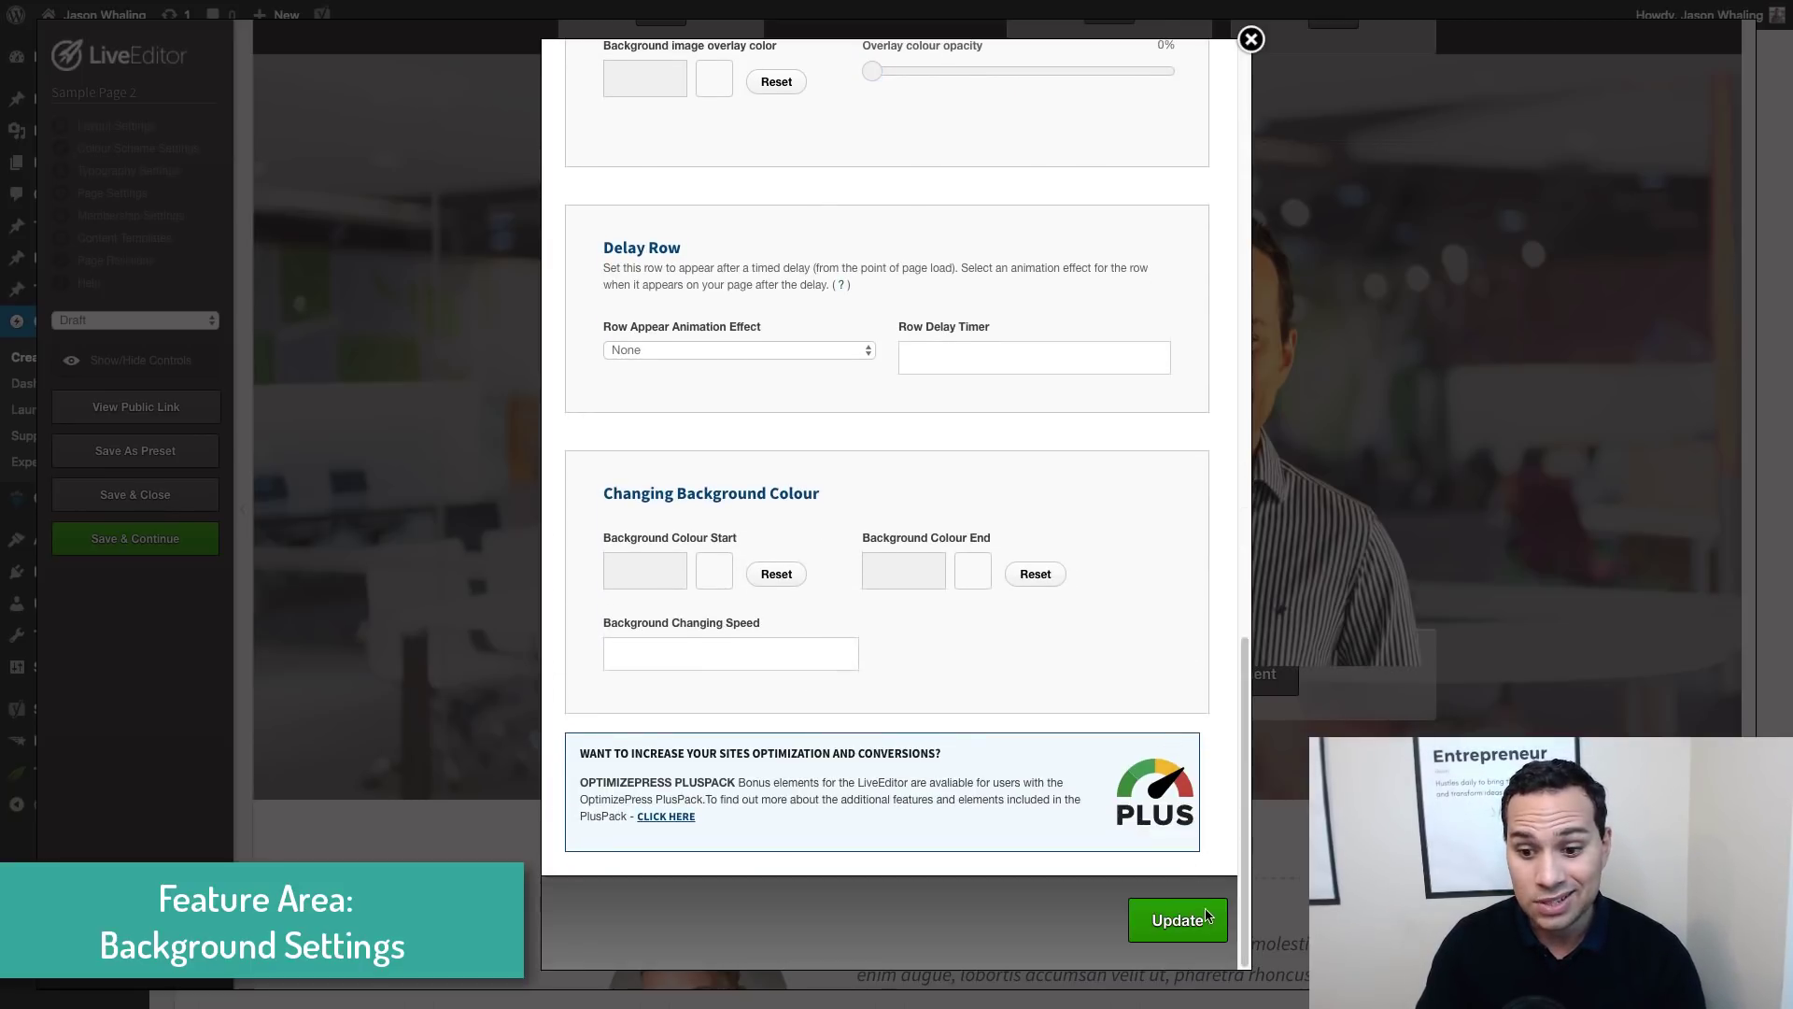
{"action": "left_click", "coordinate": [1176, 919]}
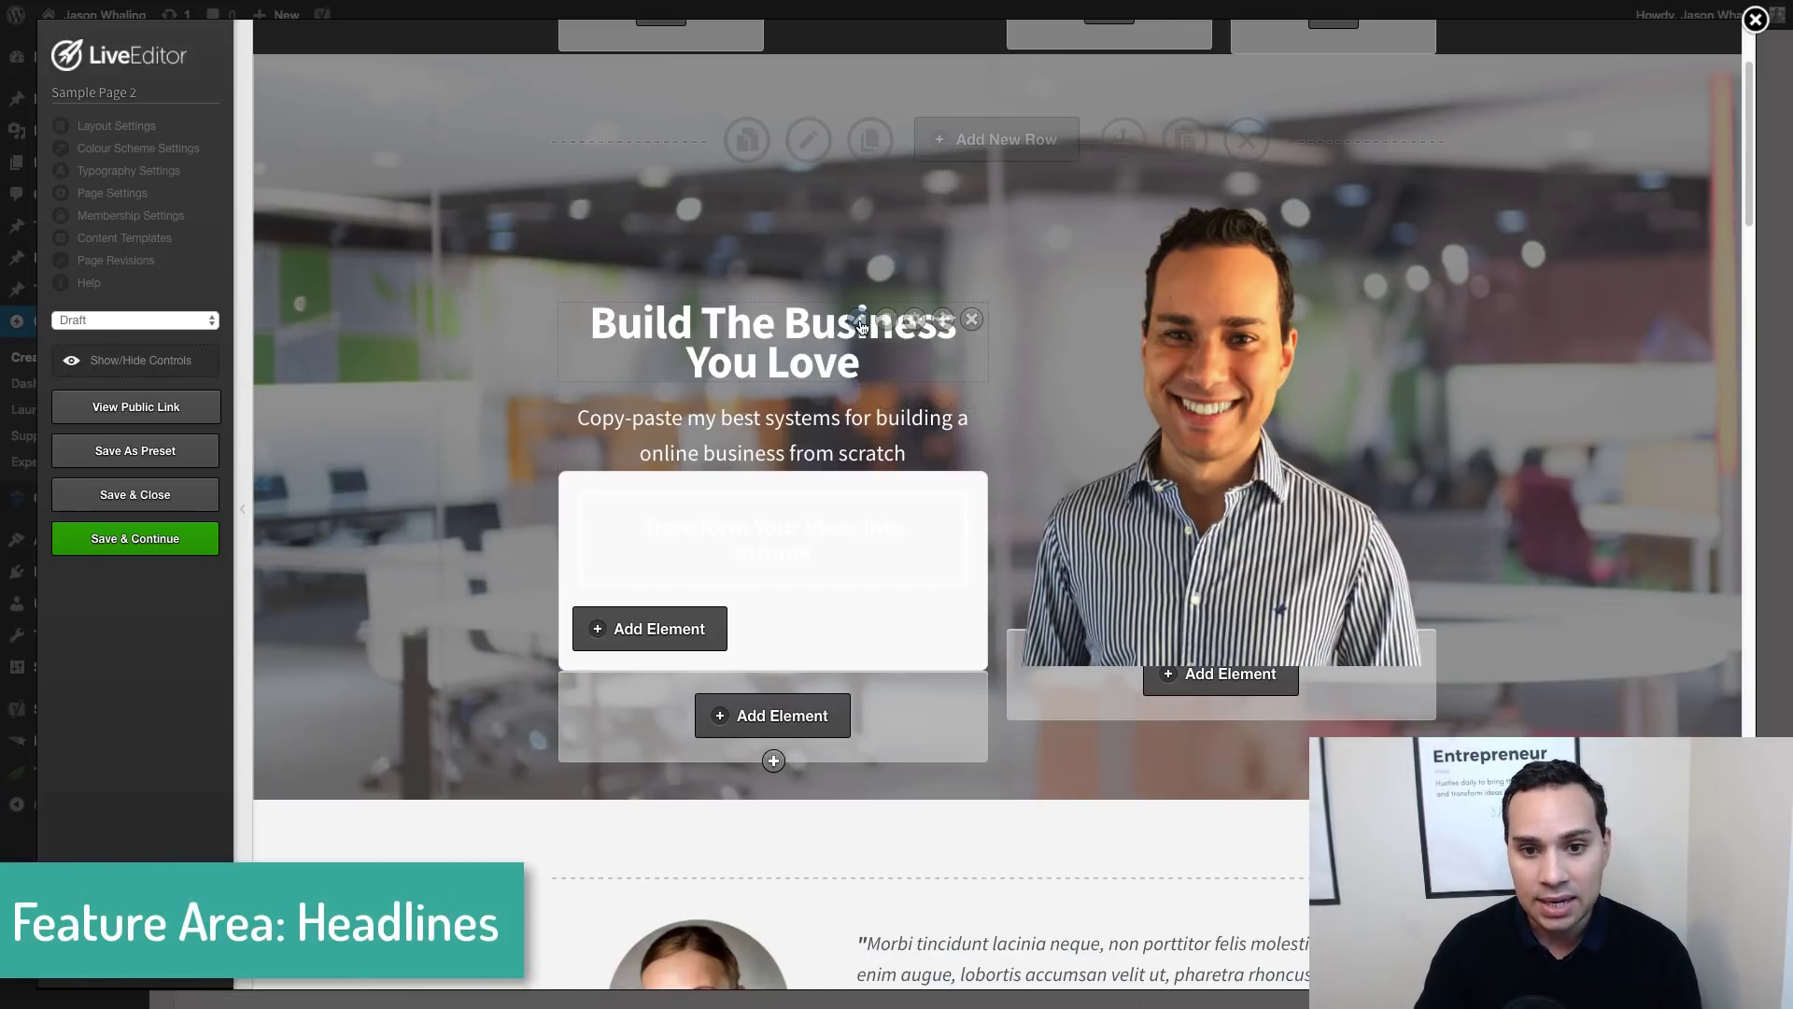
Open the "Build The Business You Love" headline for editing and examine its advanced alignment, font and padding options
{"action": "left_click", "coordinate": [713, 400]}
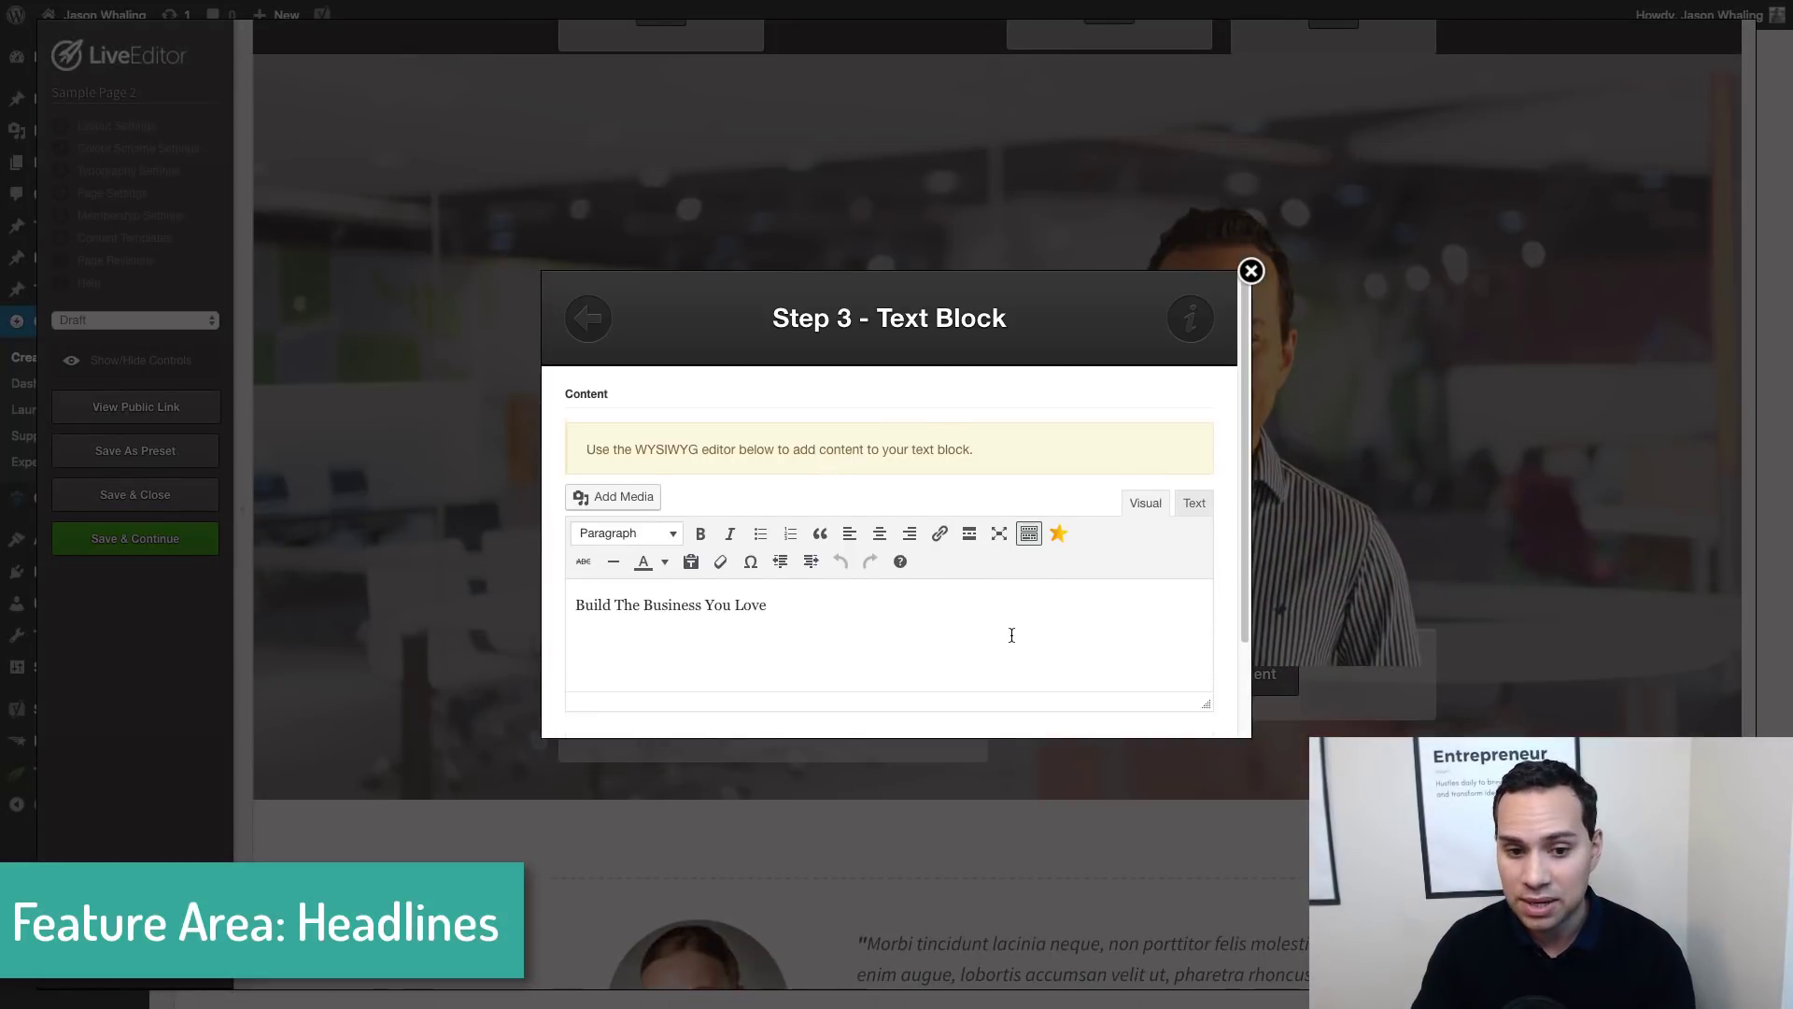
{"action": "scroll", "coordinate": [1012, 636], "scroll_direction": "down", "scroll_amount": 3}
{"action": "left_click", "coordinate": [1158, 708]}
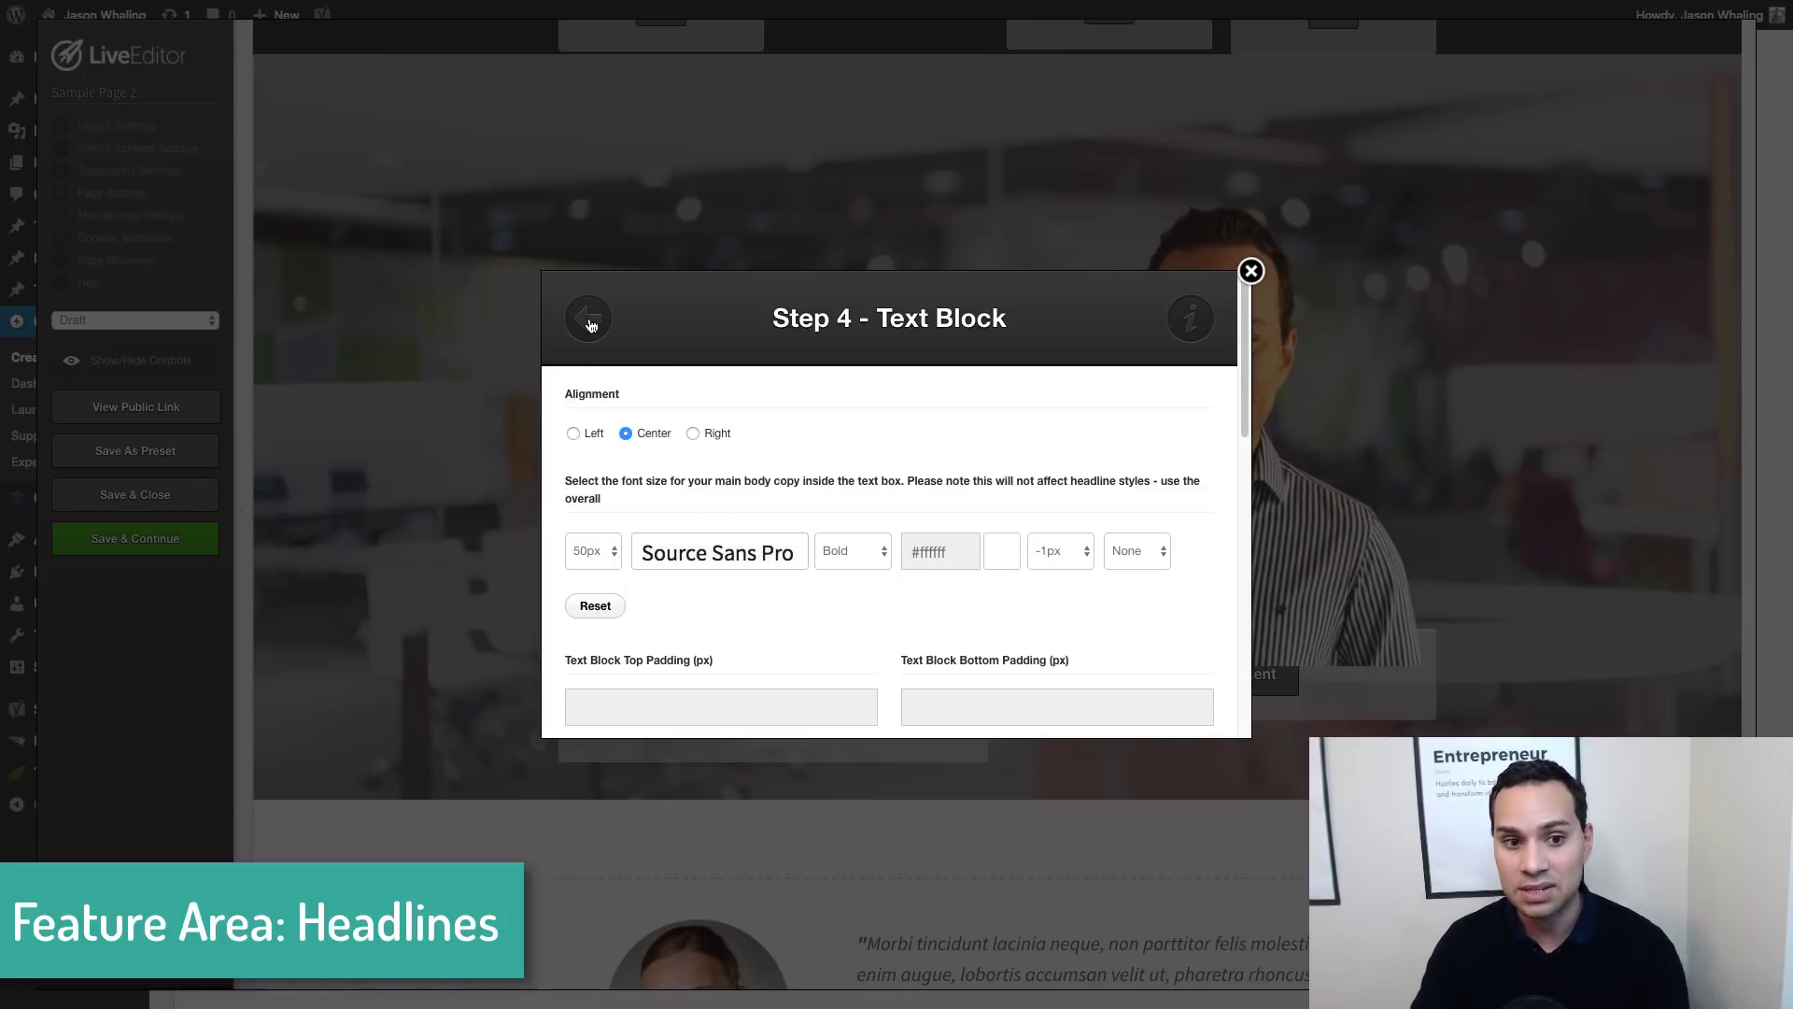
{"action": "left_click", "coordinate": [588, 318]}
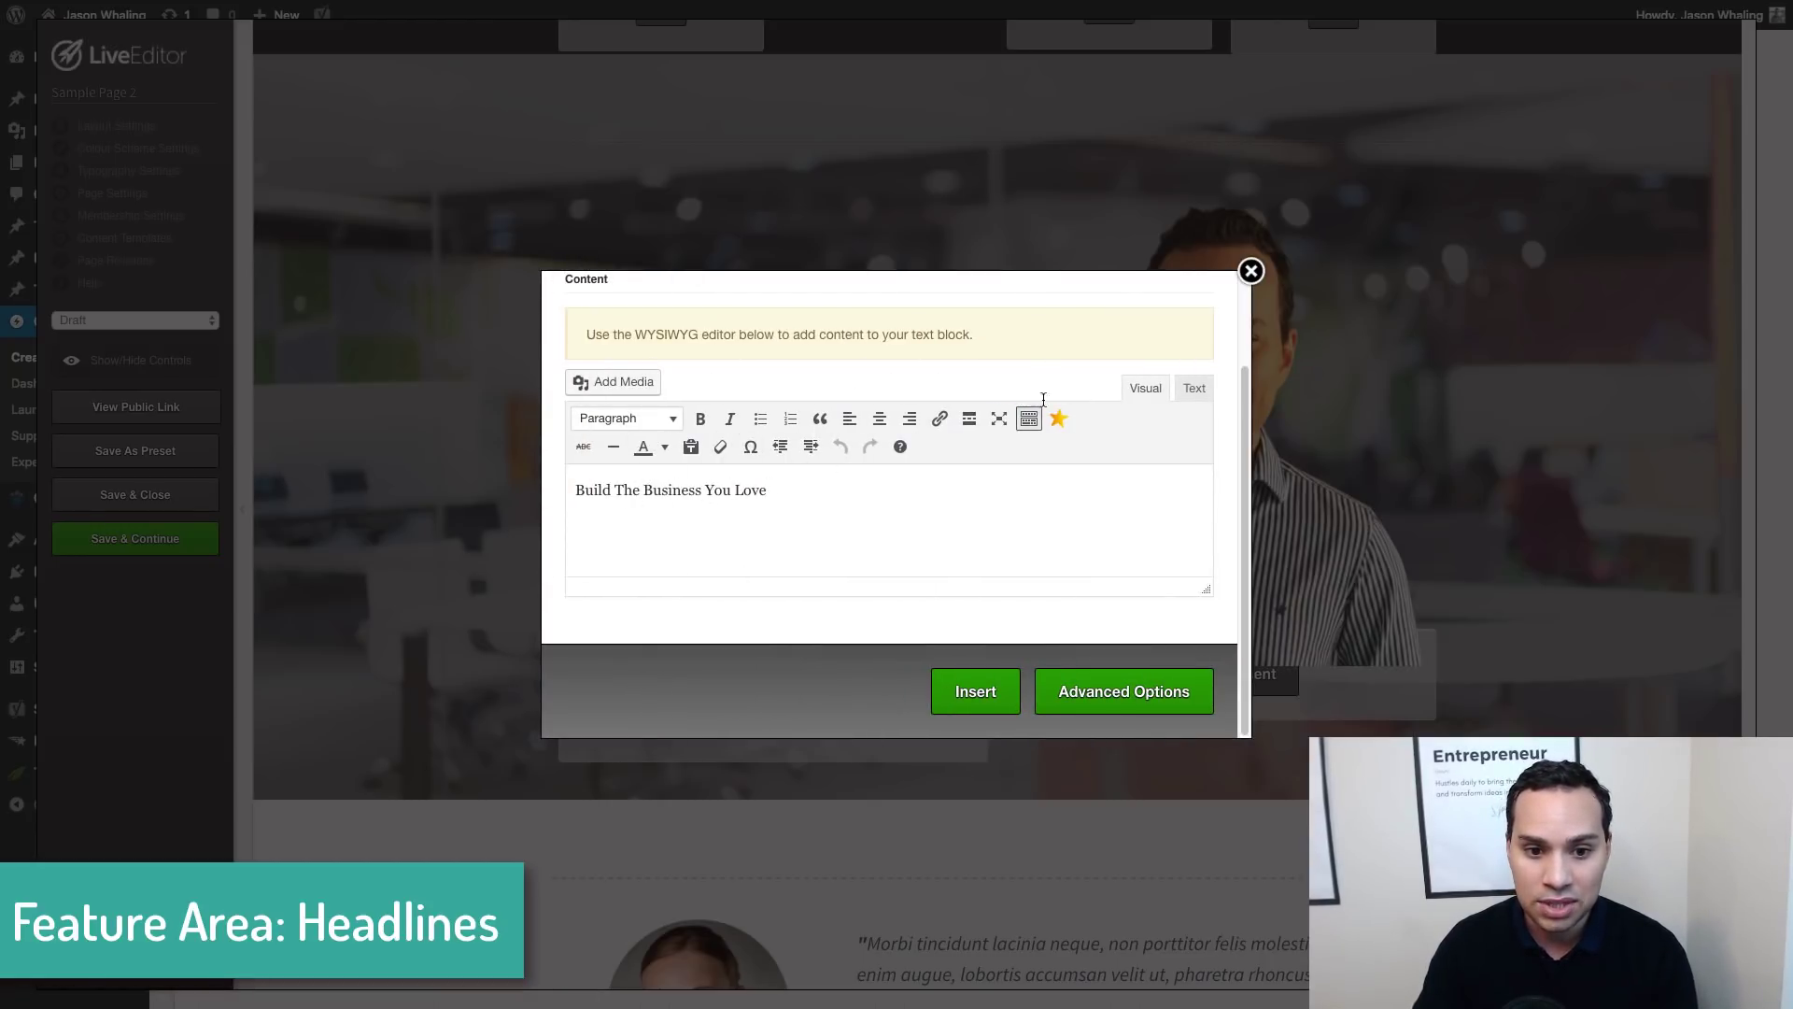
Replace the space between "Business" and "You Love" with a <br> tag in the headline's HTML and insert the updated text block
{"action": "left_click", "coordinate": [1194, 388]}
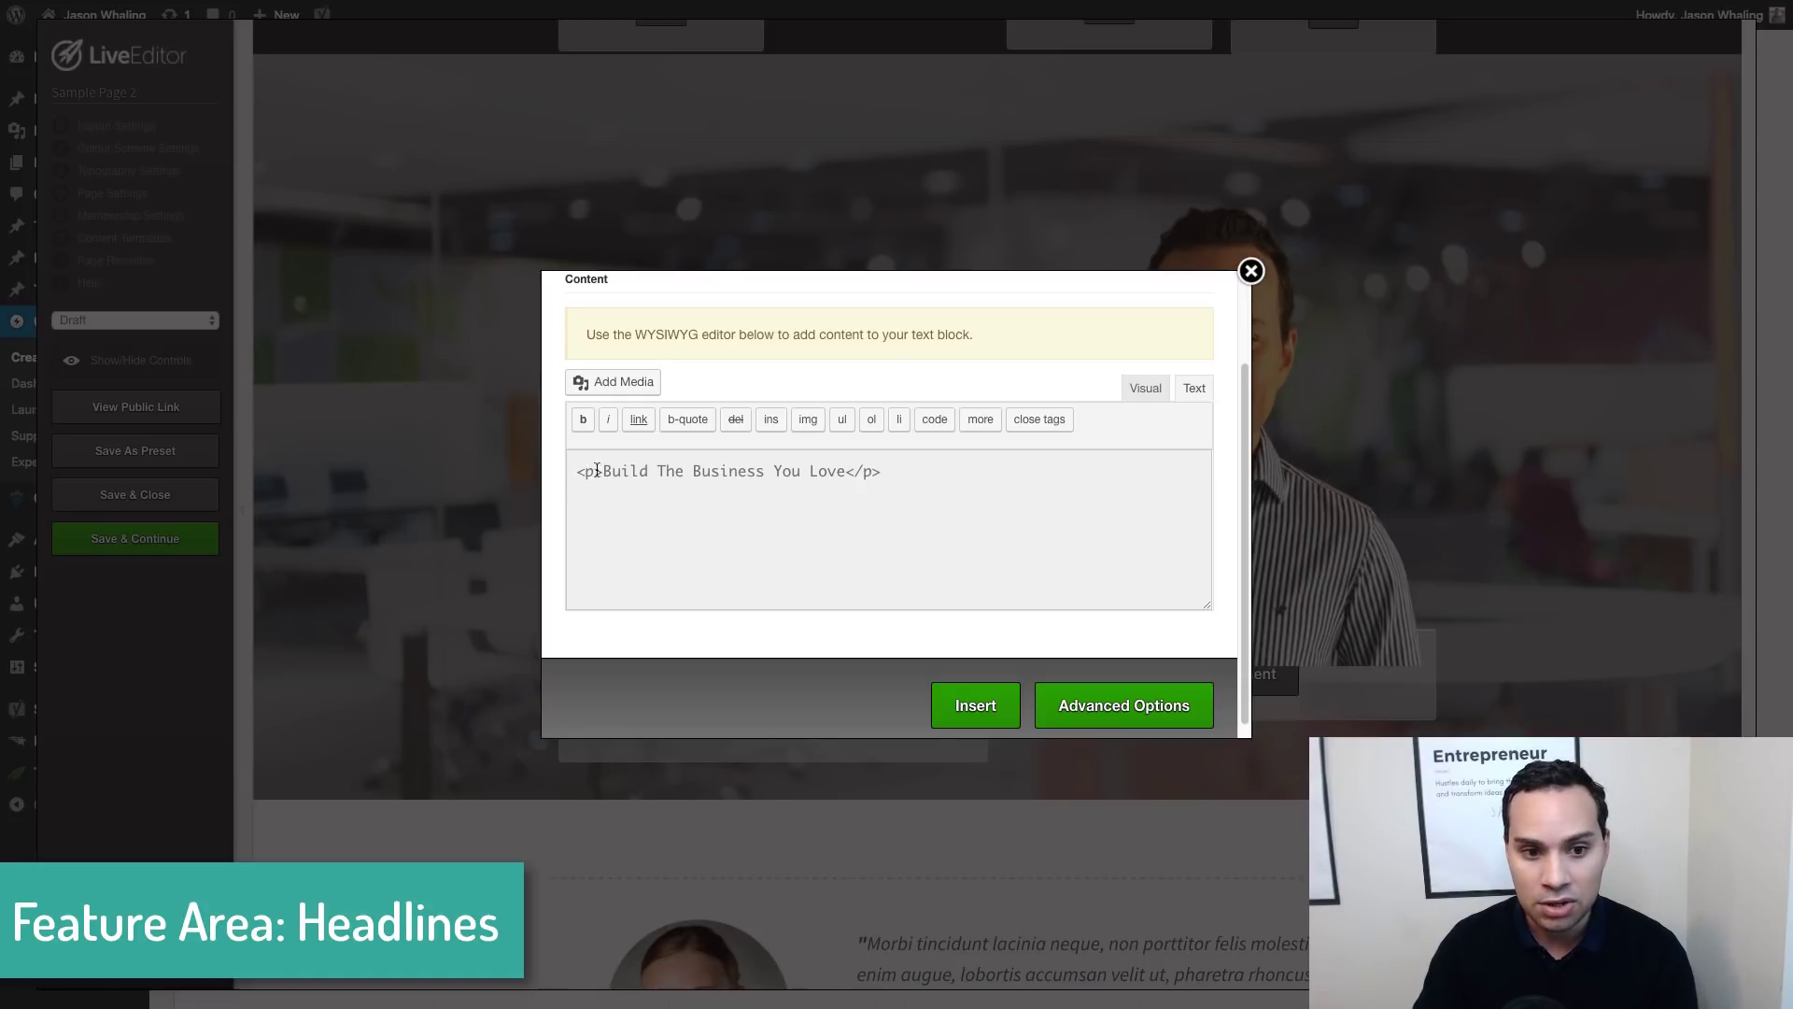
{"action": "left_click_drag", "start_coordinate": [577, 471], "coordinate": [609, 471]}
{"action": "left_click_drag", "start_coordinate": [901, 472], "coordinate": [846, 472]}
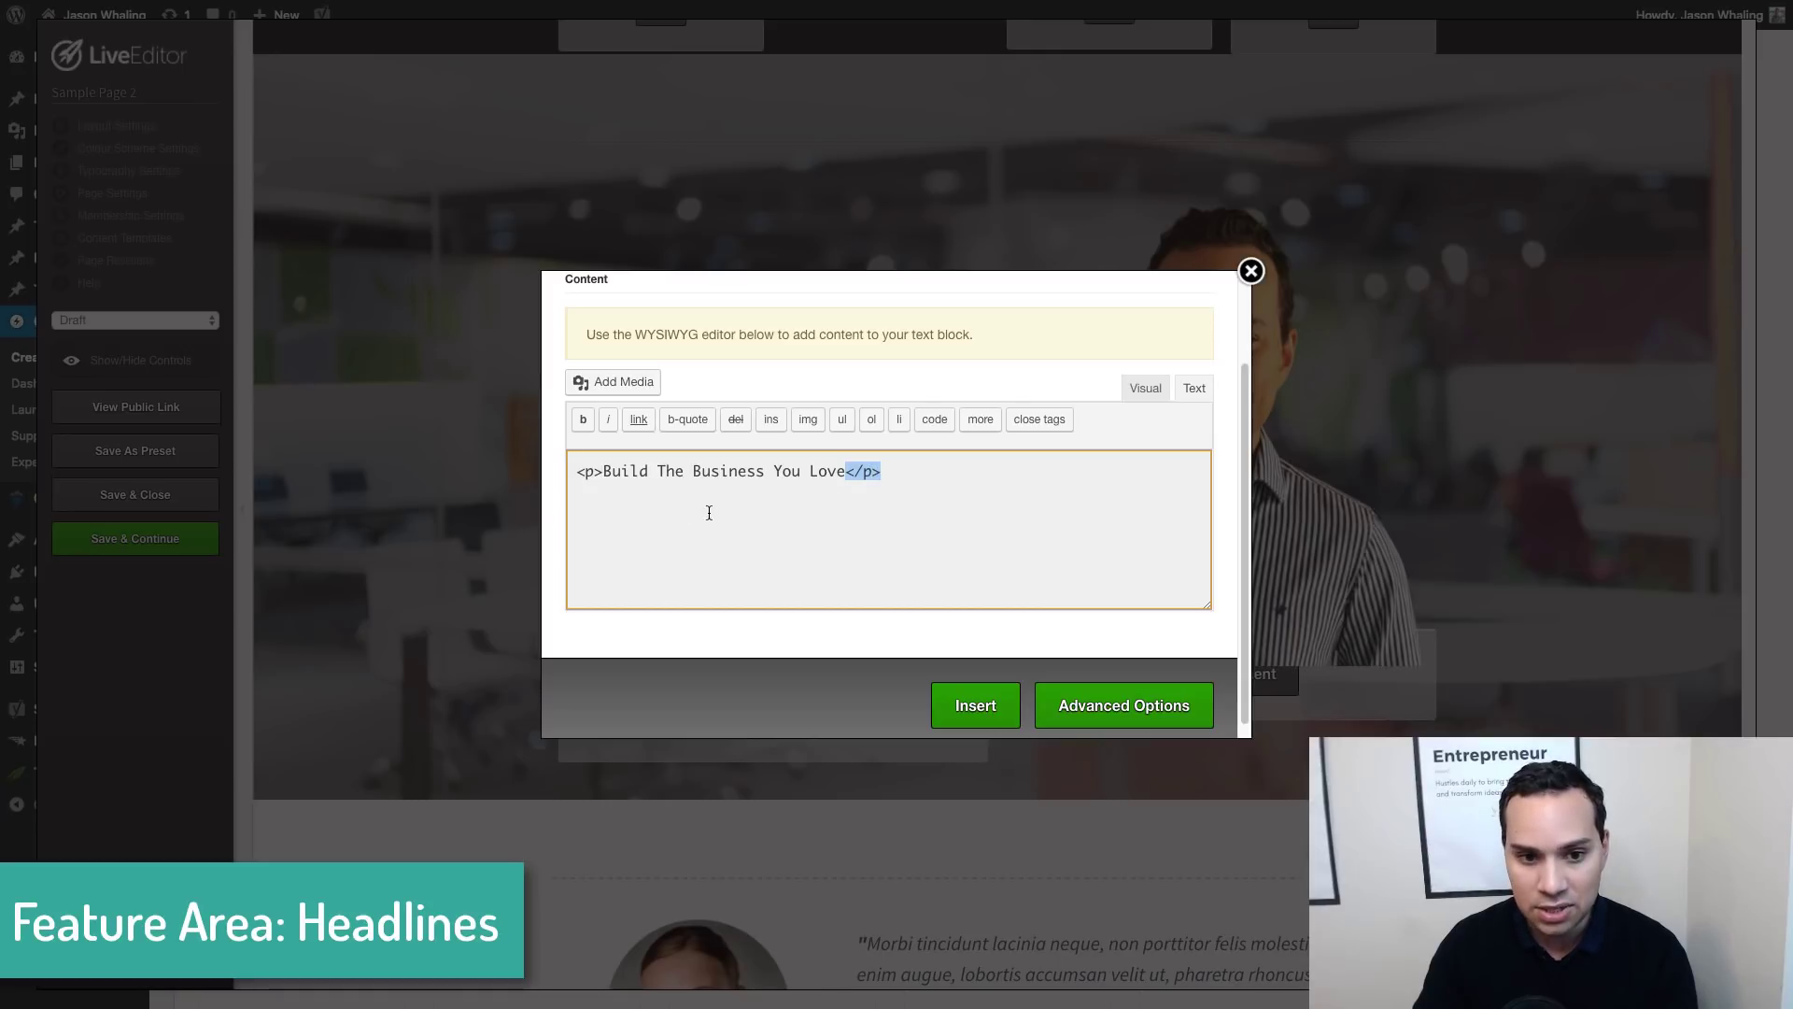
{"action": "key", "text": "Right"}
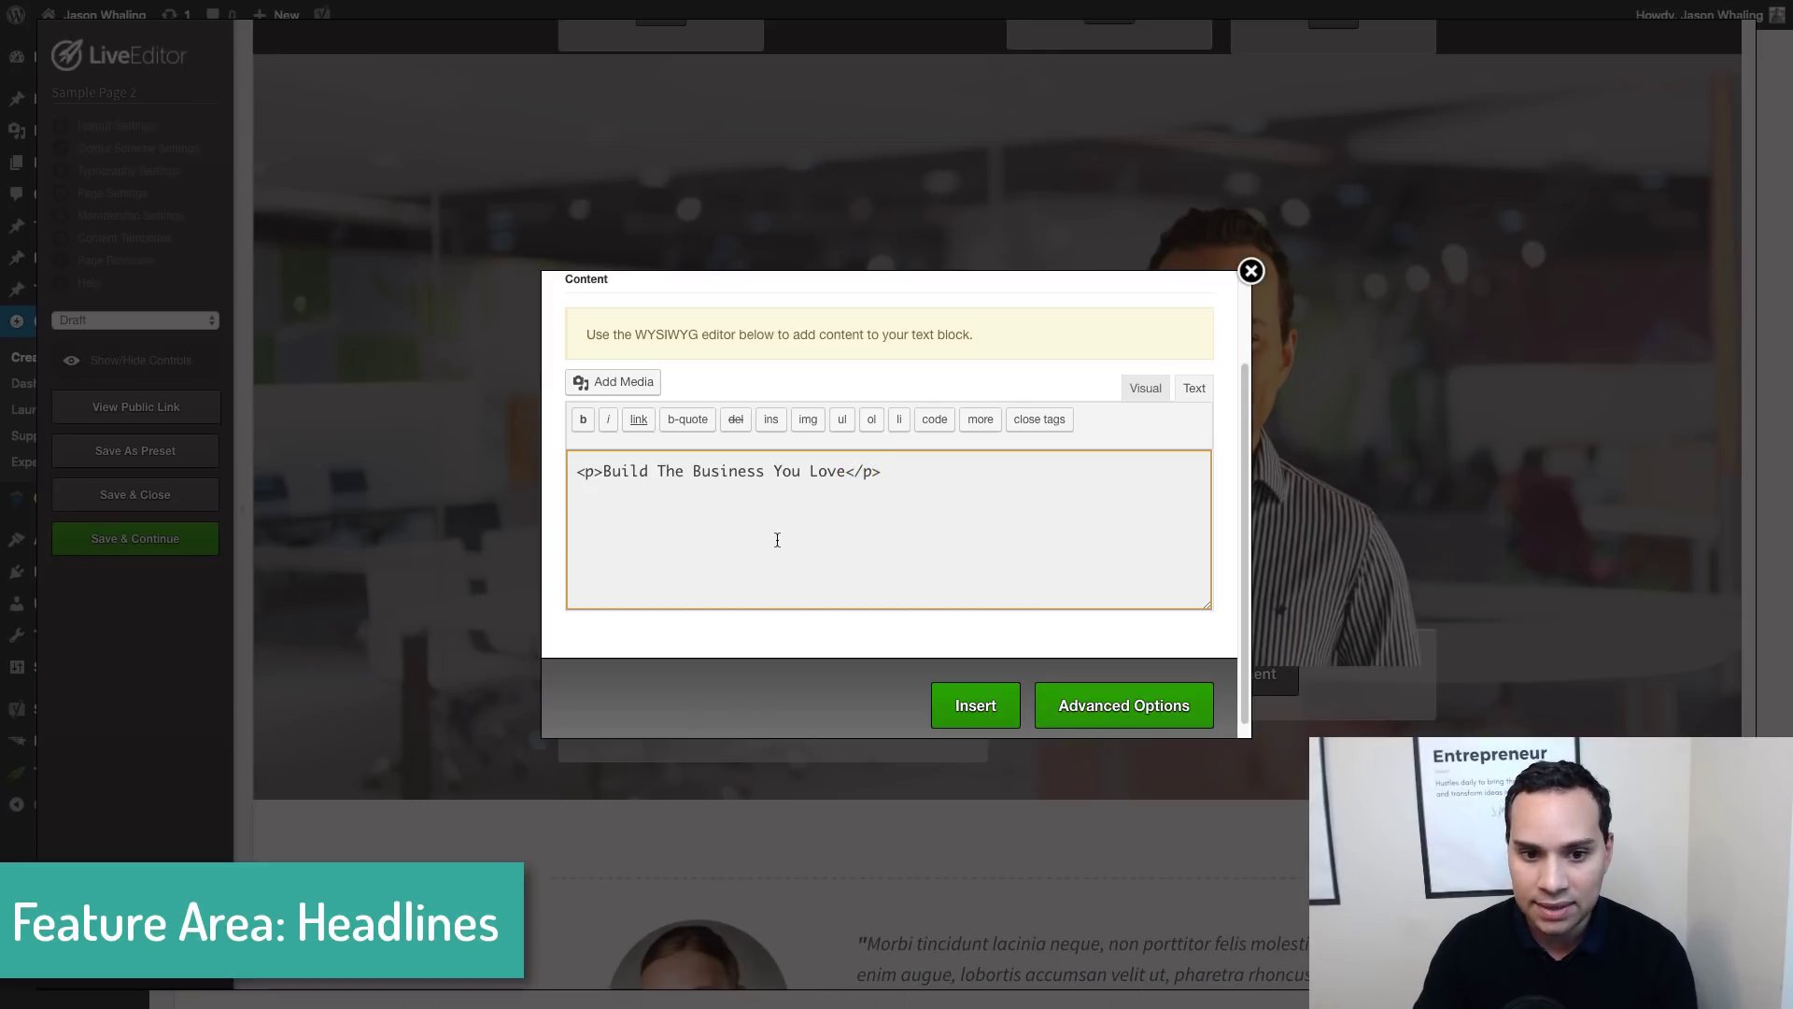
{"action": "type", "text": "<br"}
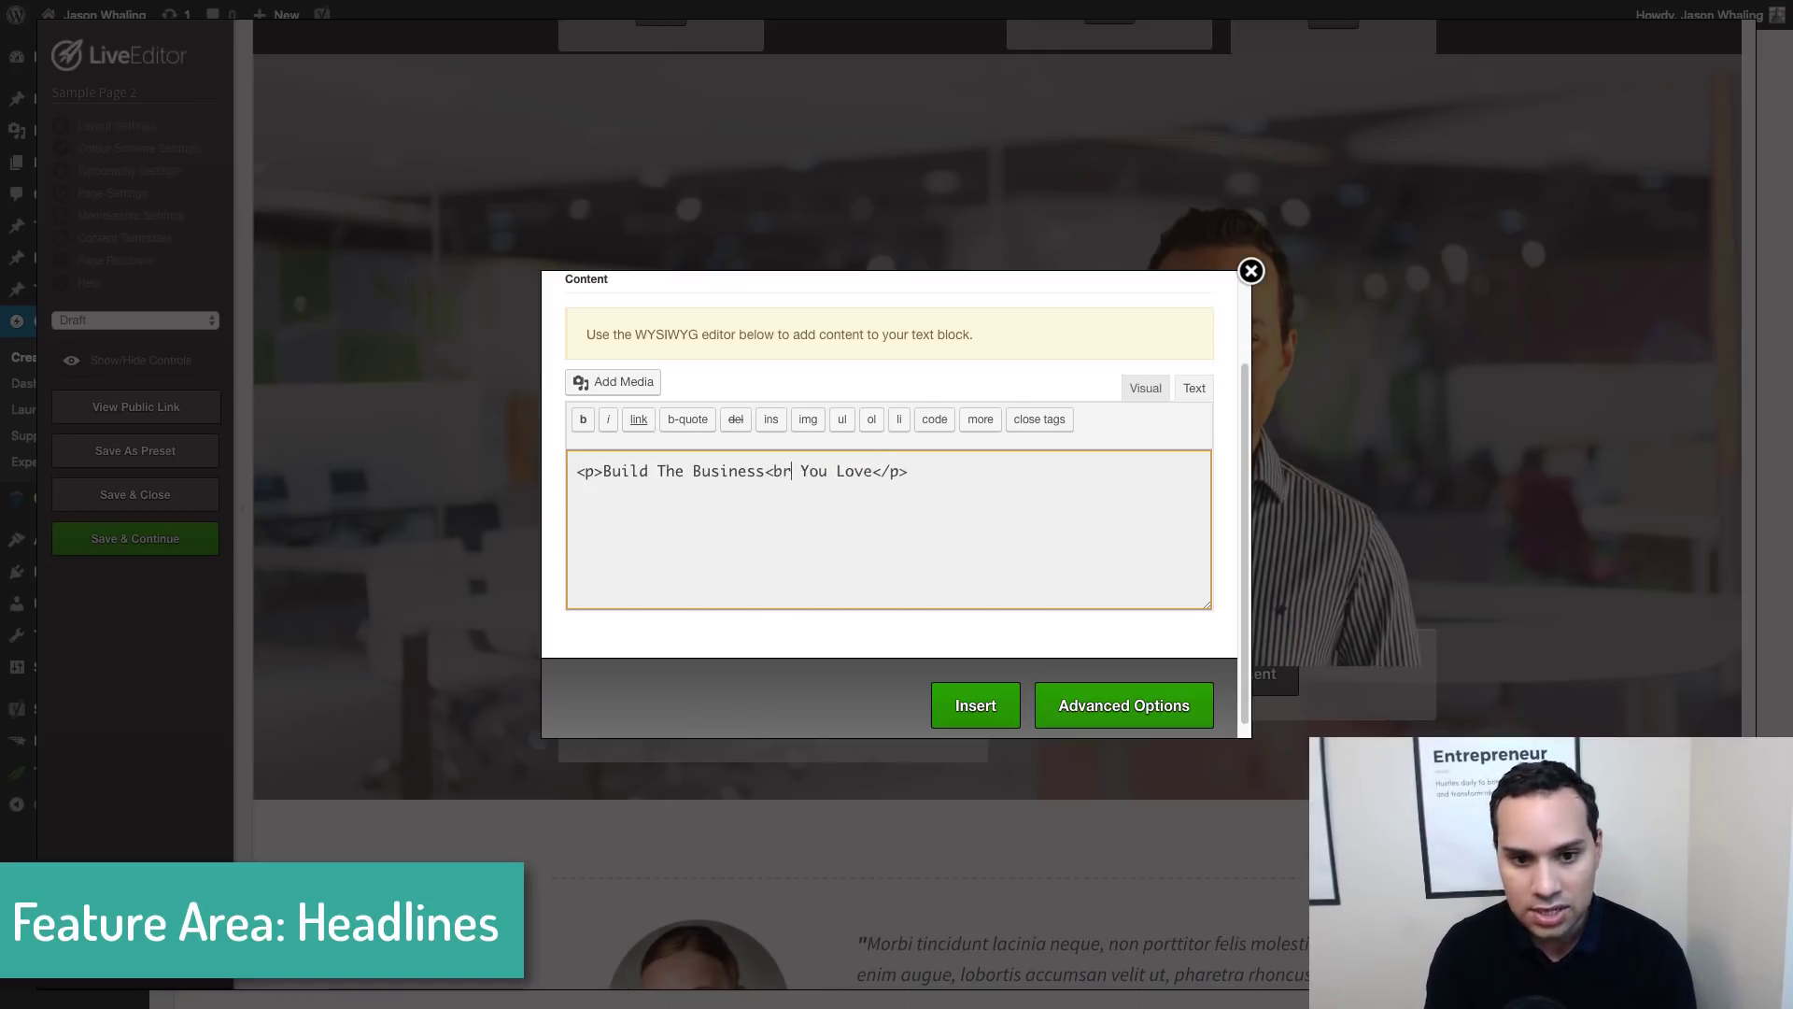
{"action": "type", "text": ">"}
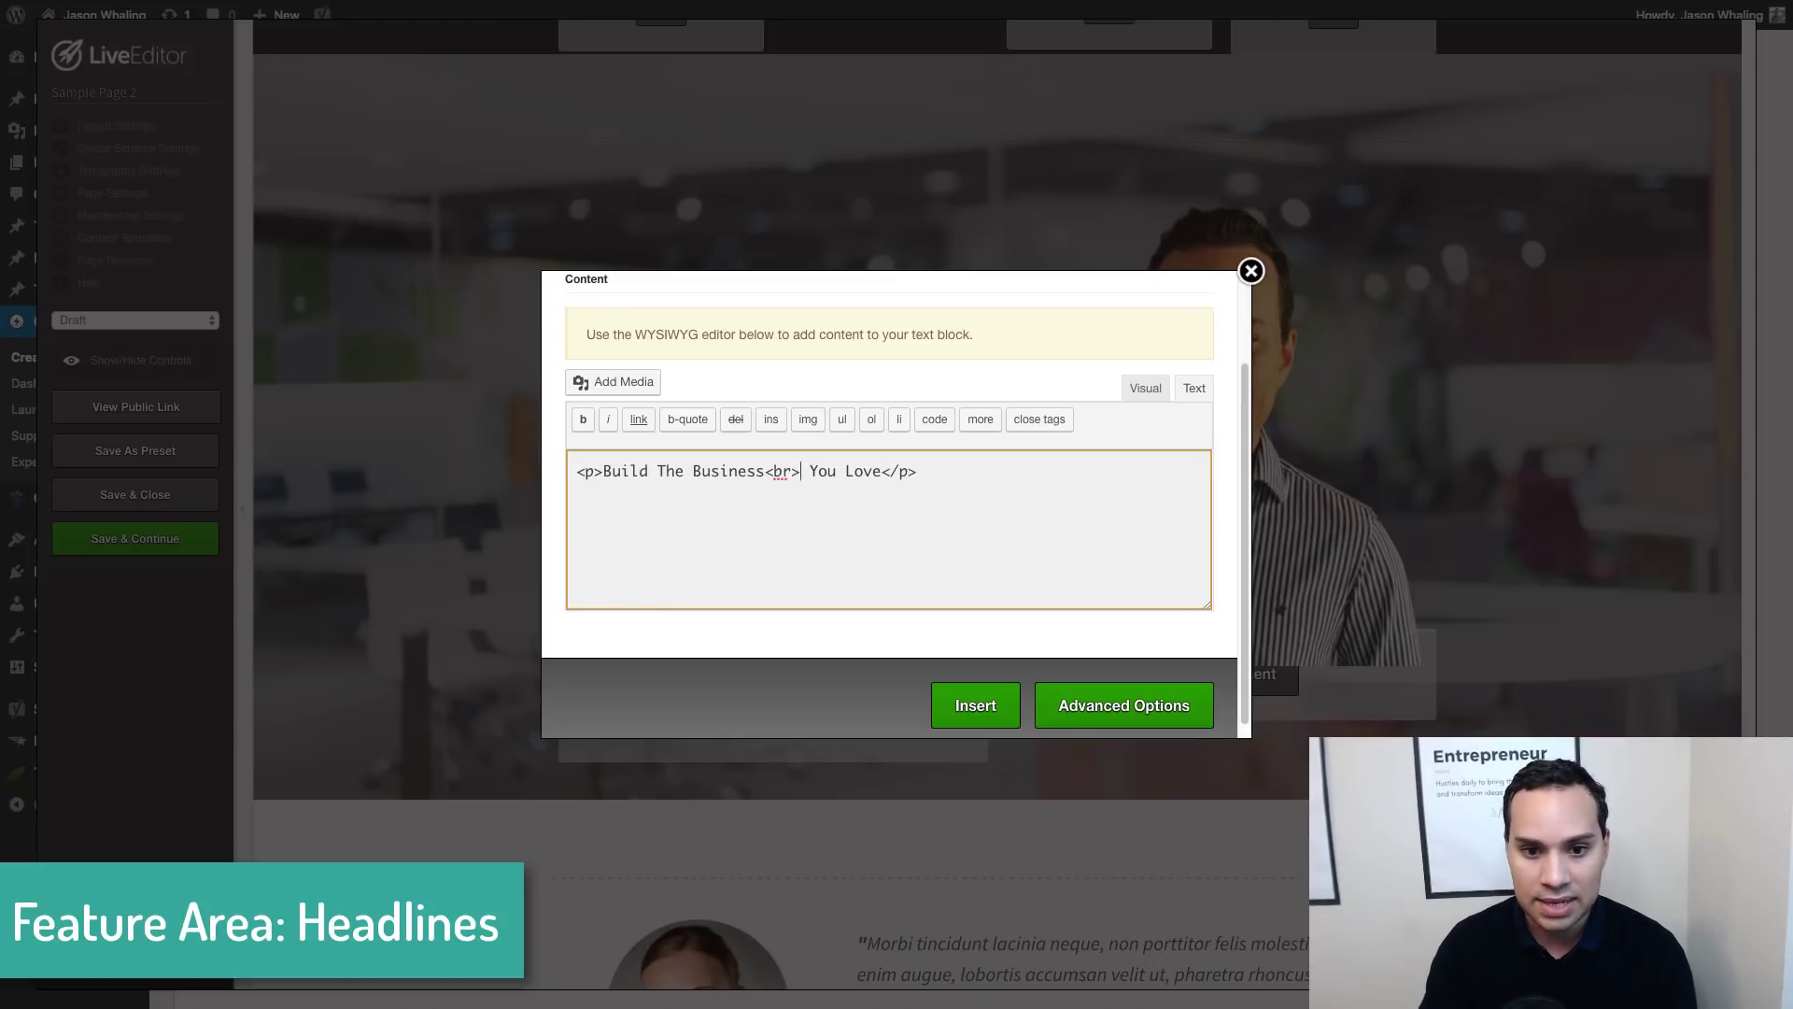
{"action": "key", "text": "BackSpace"}
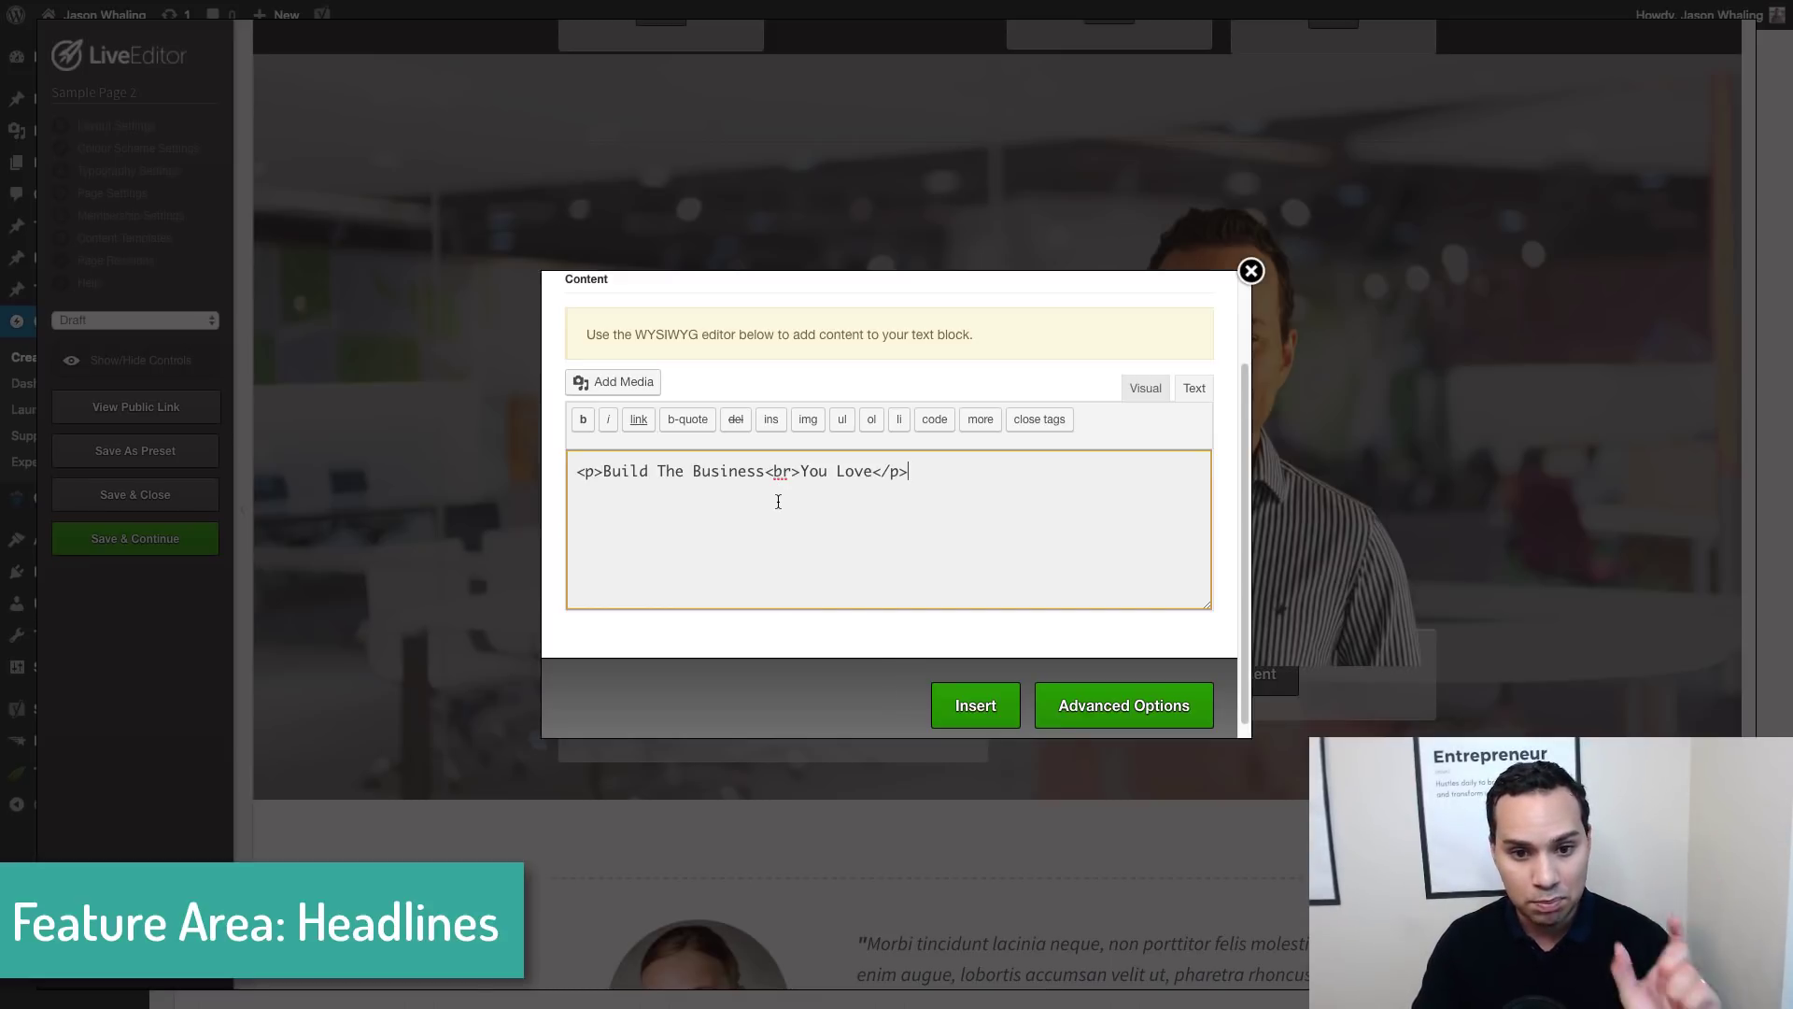
{"action": "left_click", "coordinate": [984, 710]}
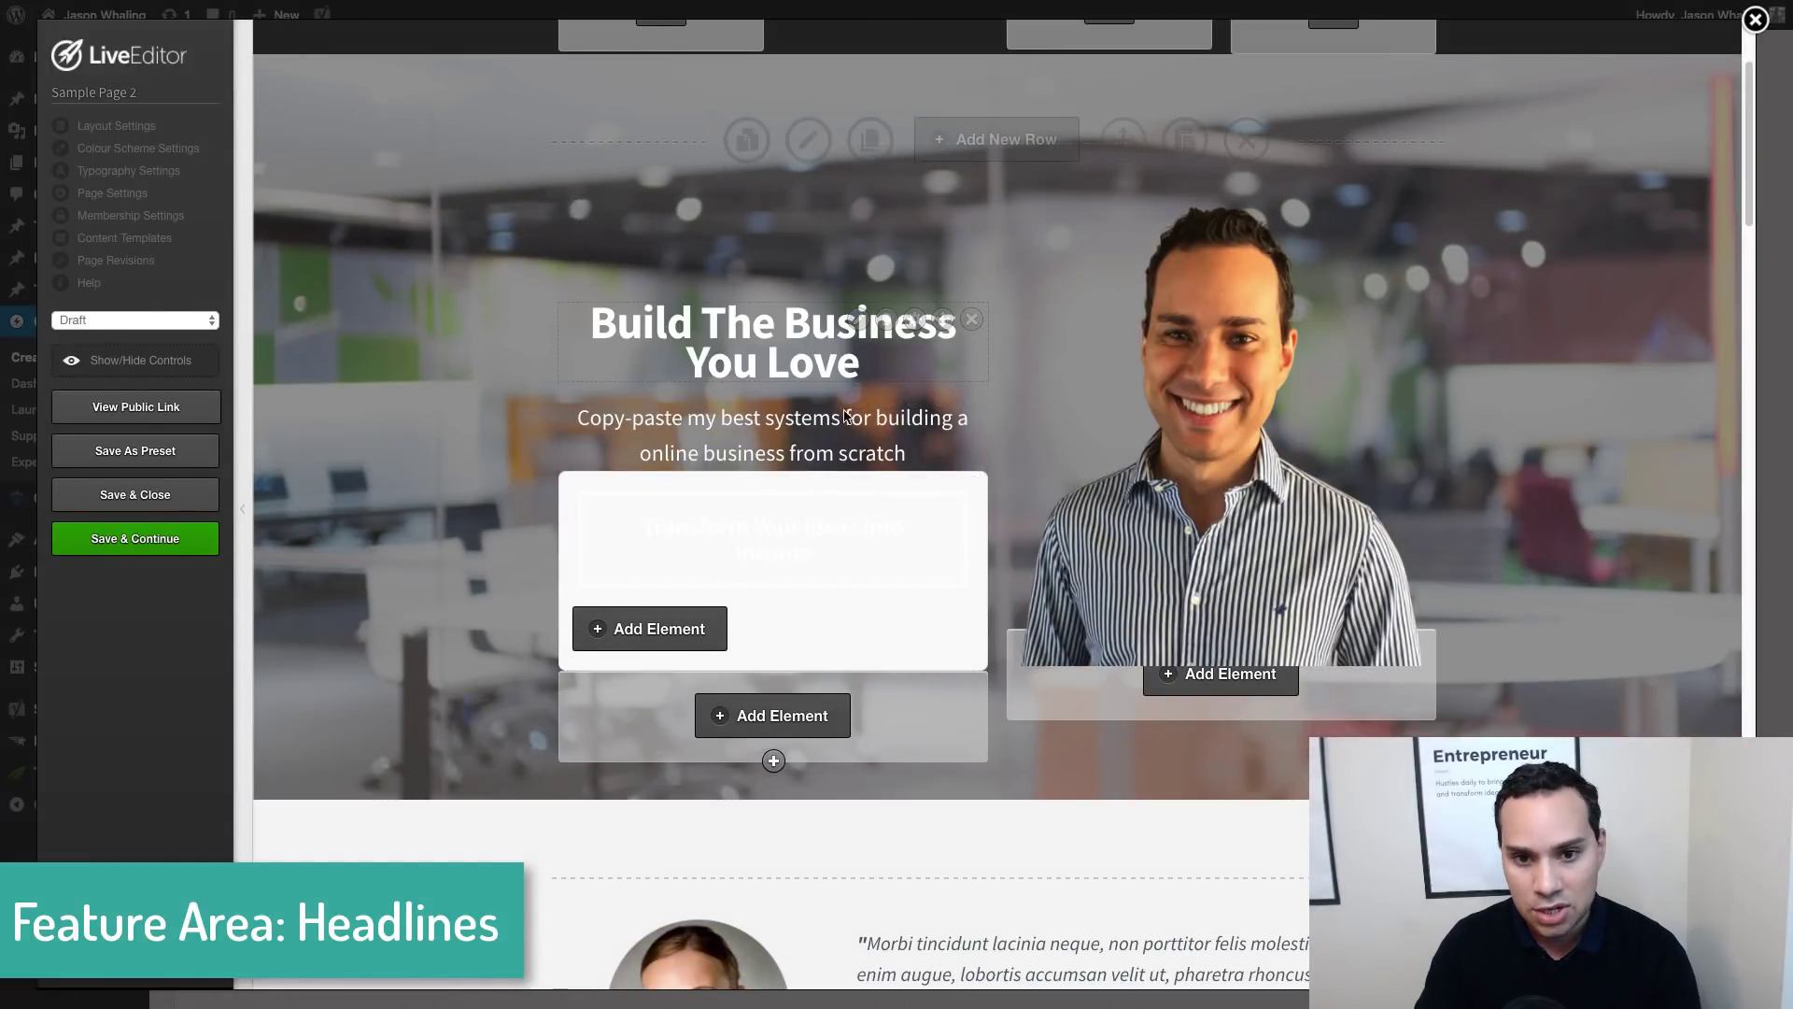
Reduce the "Copy-paste my best systems" subheadline's text block top padding to 10 px and insert the updated block
{"action": "mouse_move", "coordinate": [913, 411]}
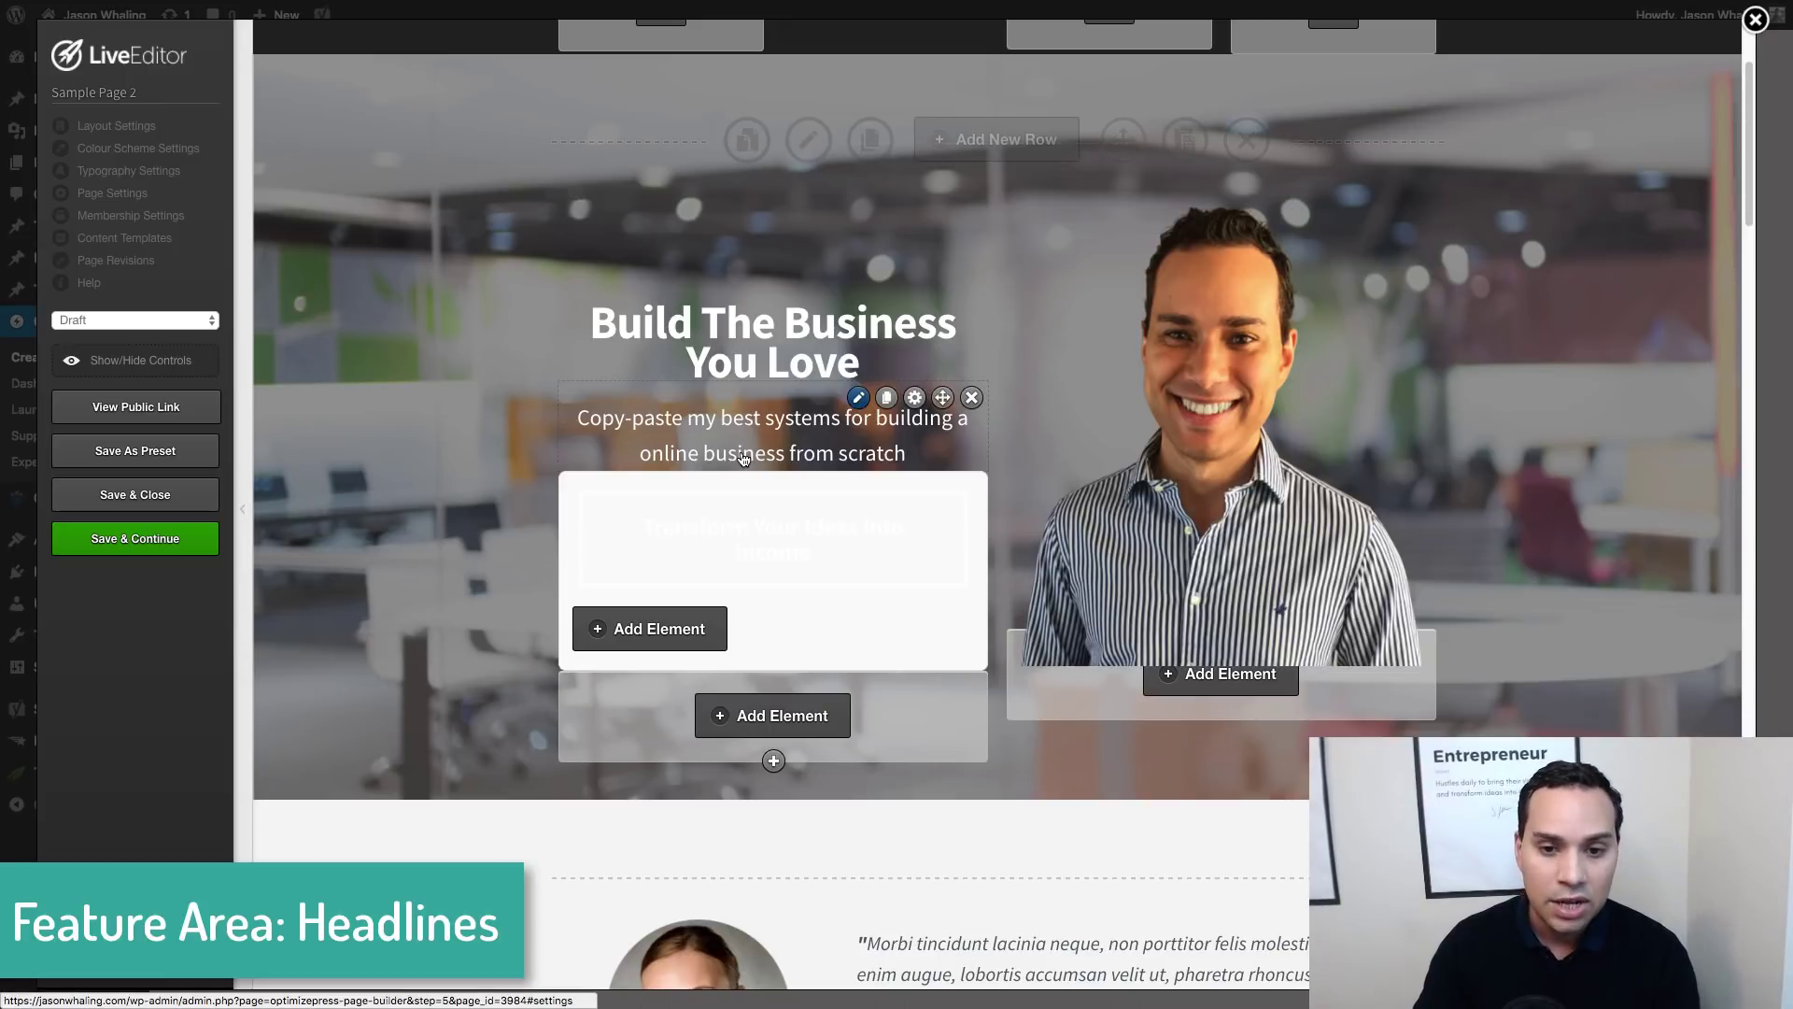
{"action": "left_click", "coordinate": [858, 397]}
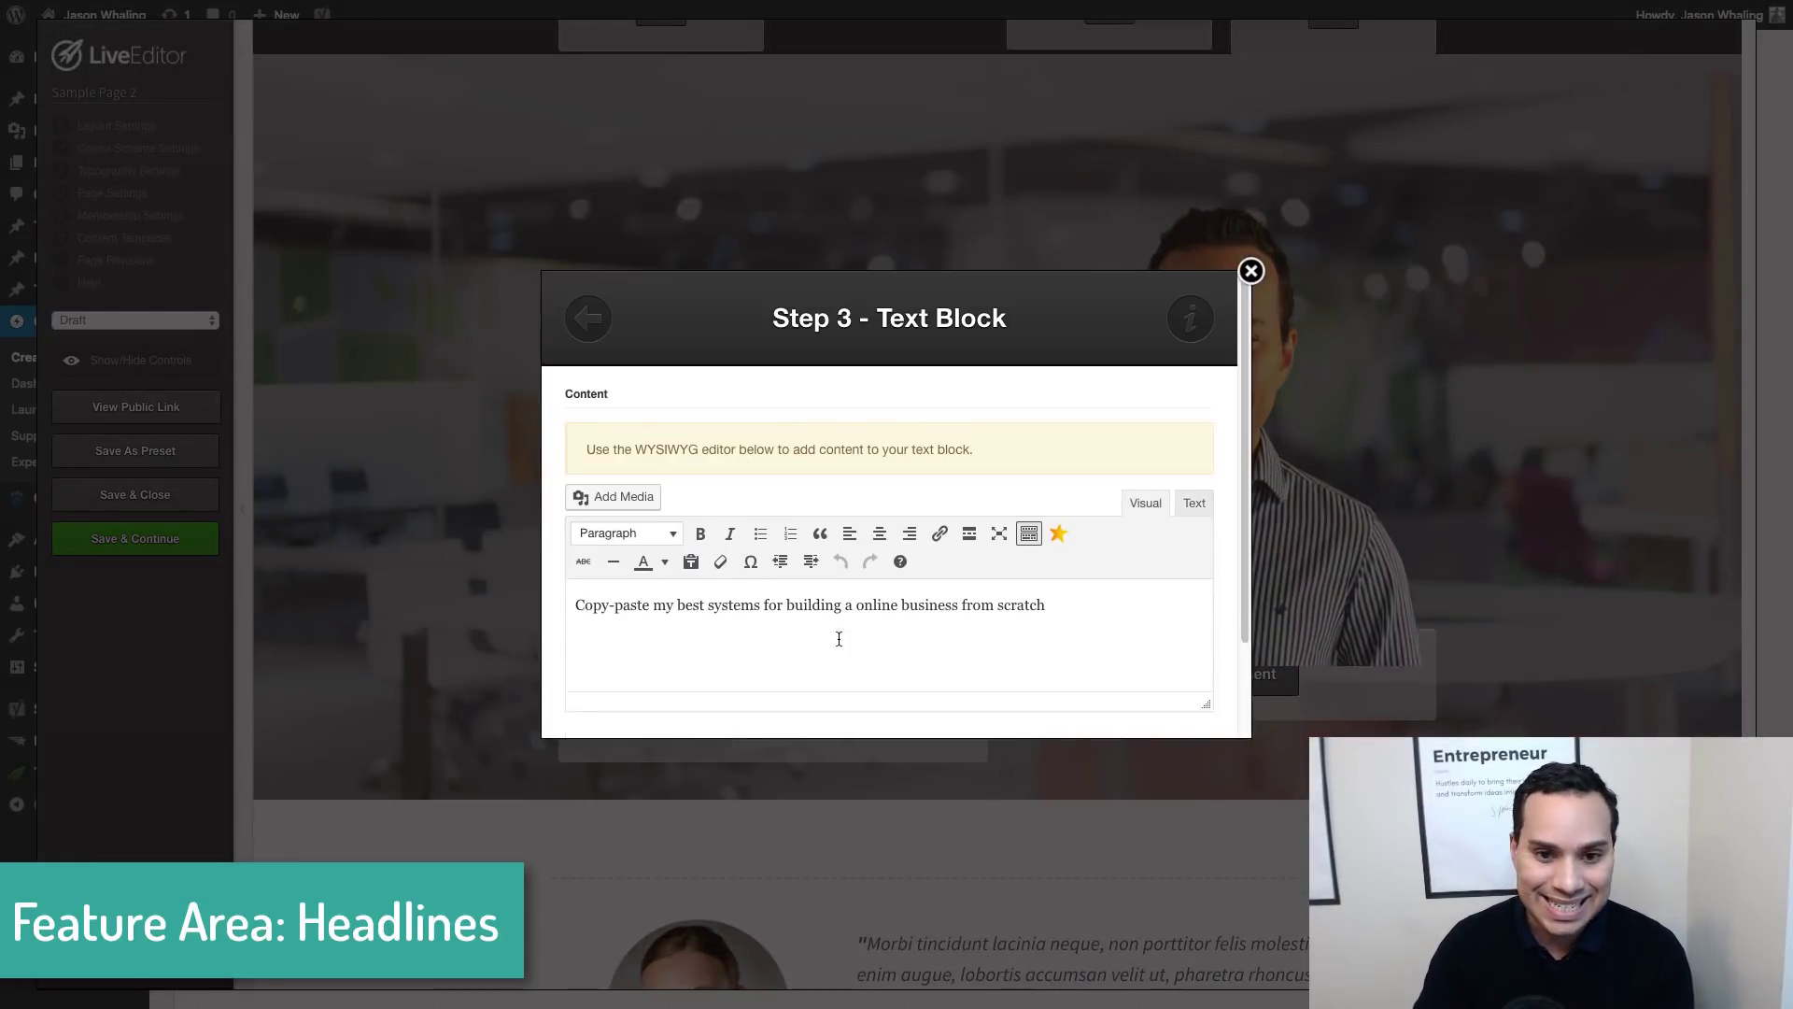
{"action": "scroll", "coordinate": [841, 635], "scroll_direction": "down", "scroll_amount": 3}
{"action": "left_click", "coordinate": [1112, 689]}
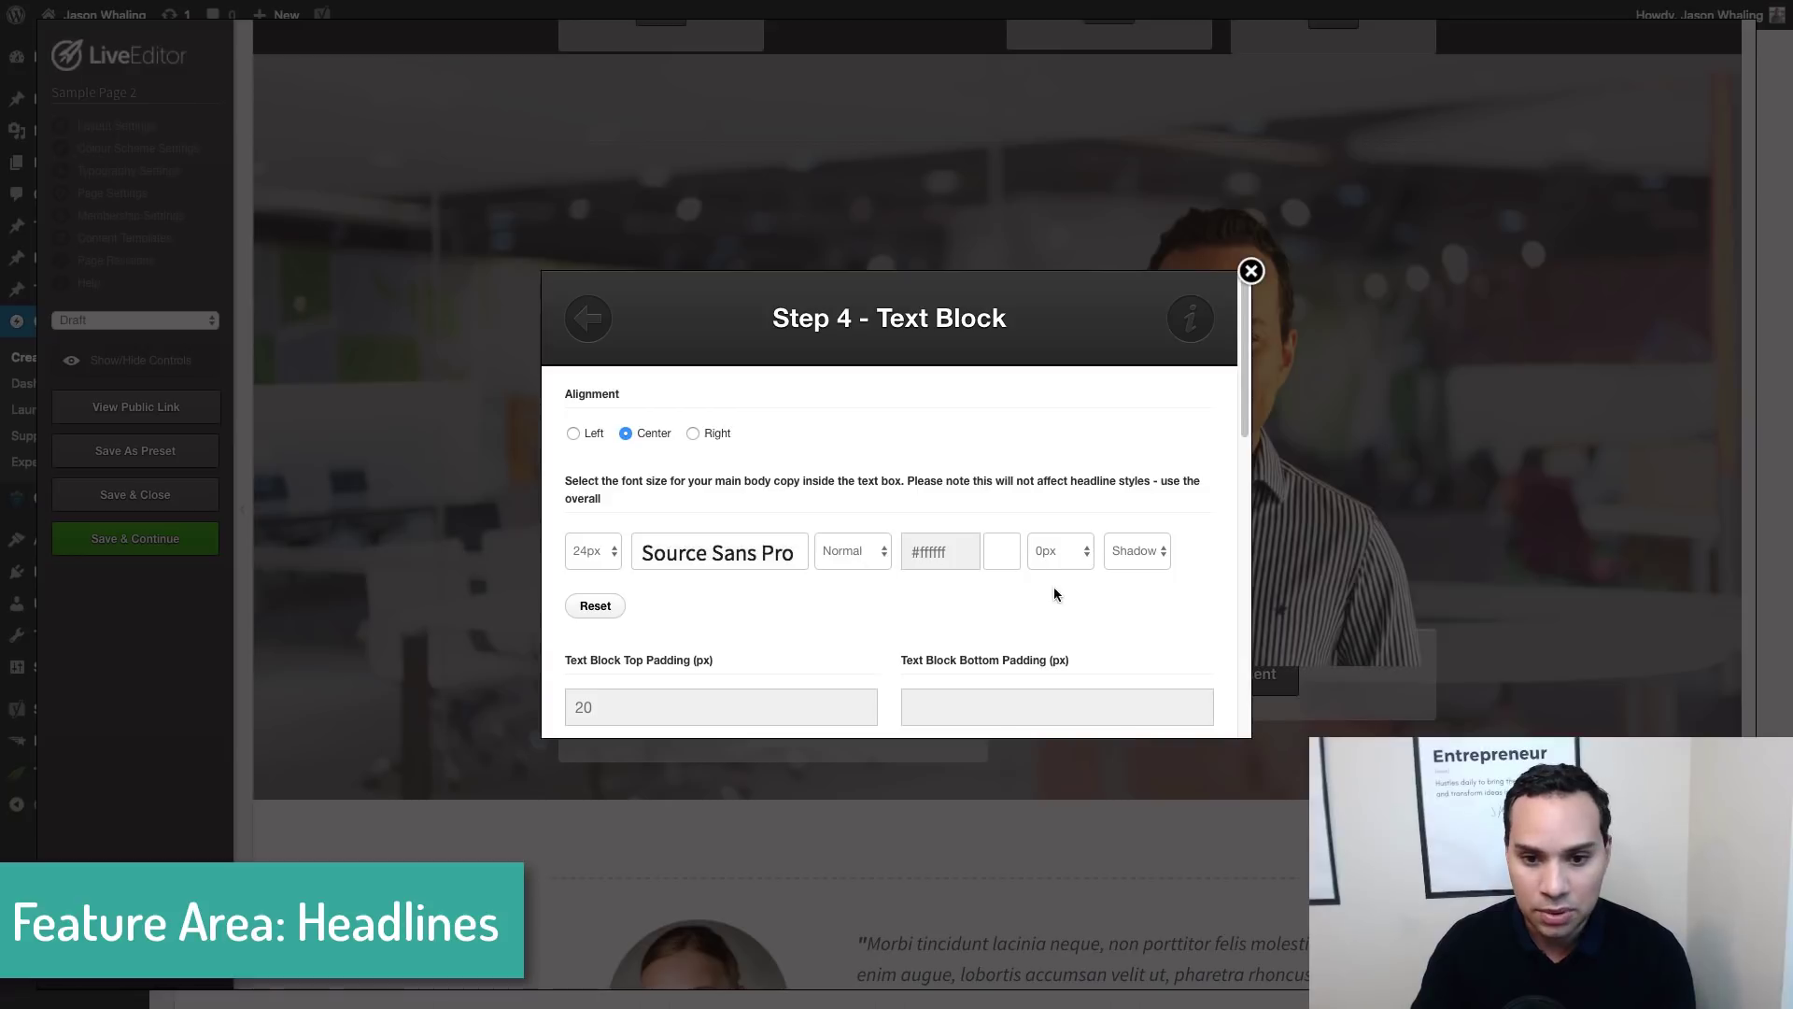
{"action": "scroll", "coordinate": [934, 574], "scroll_direction": "down", "scroll_amount": 3}
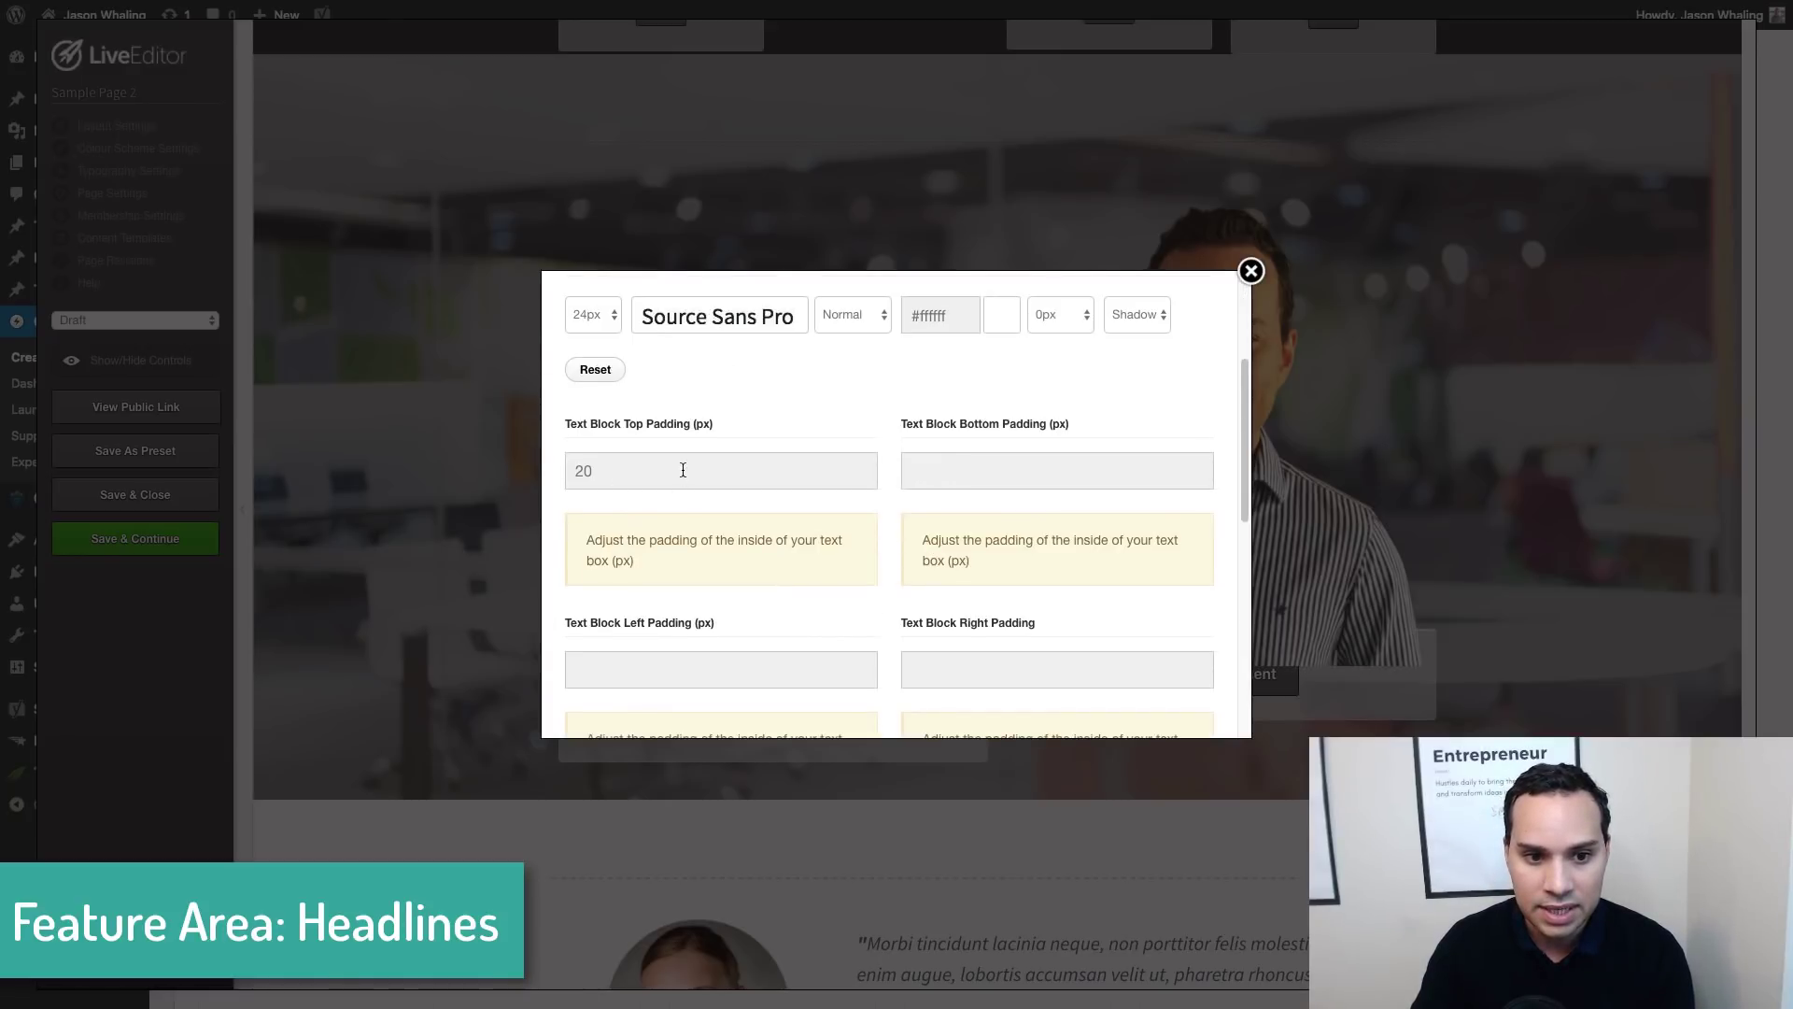
{"action": "left_click", "coordinate": [580, 477]}
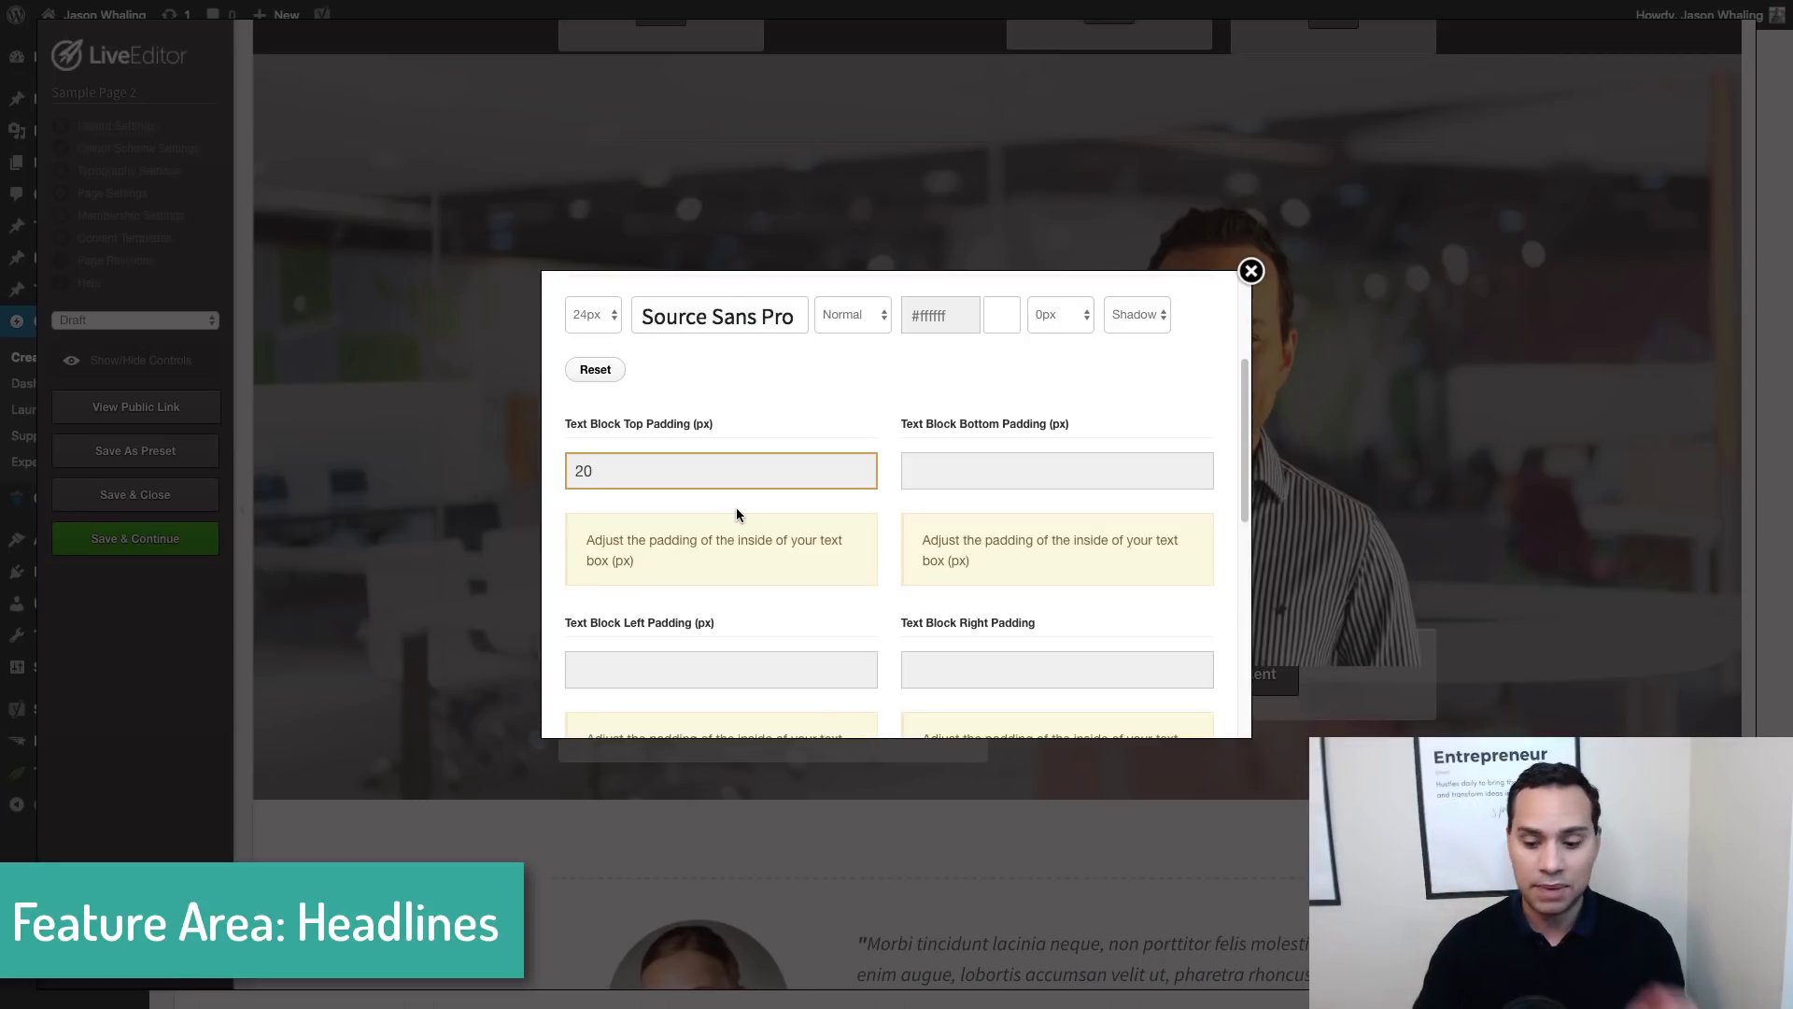
{"action": "key", "text": "BackSpace"}
{"action": "key", "text": "BackSpace"}
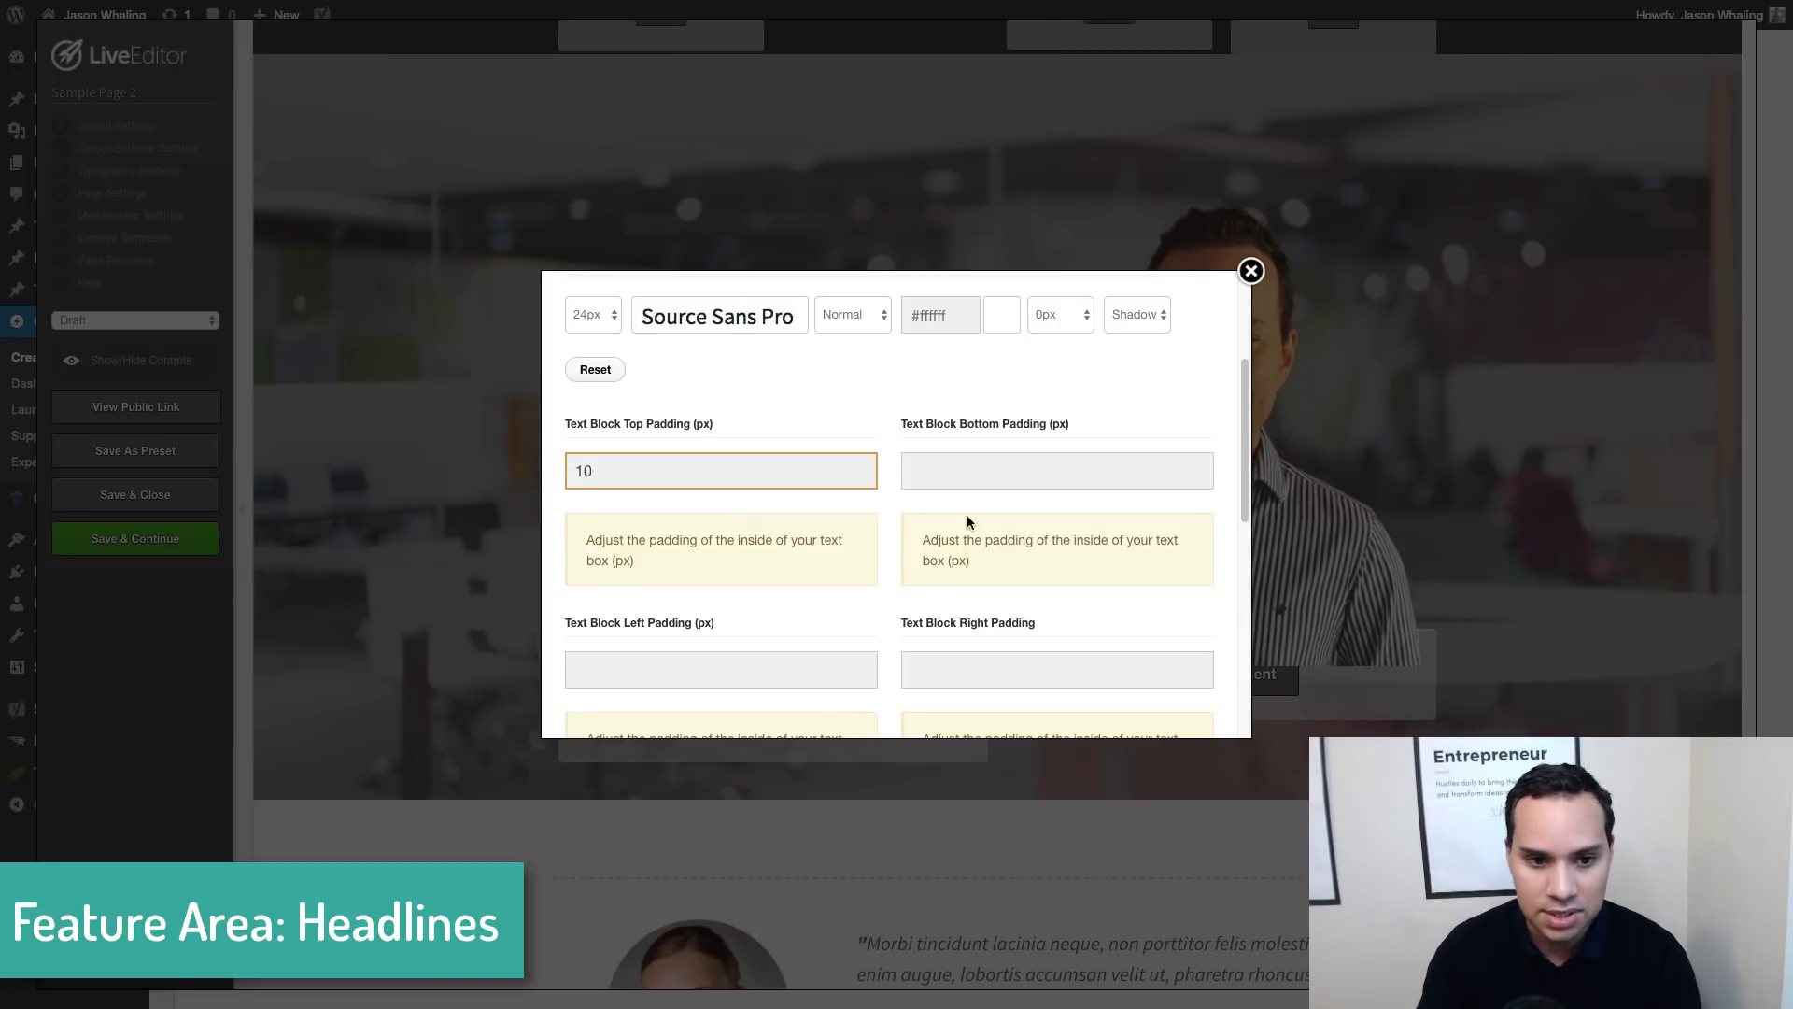
{"action": "scroll", "coordinate": [967, 521], "scroll_direction": "down", "scroll_amount": 10}
{"action": "left_click", "coordinate": [1169, 688]}
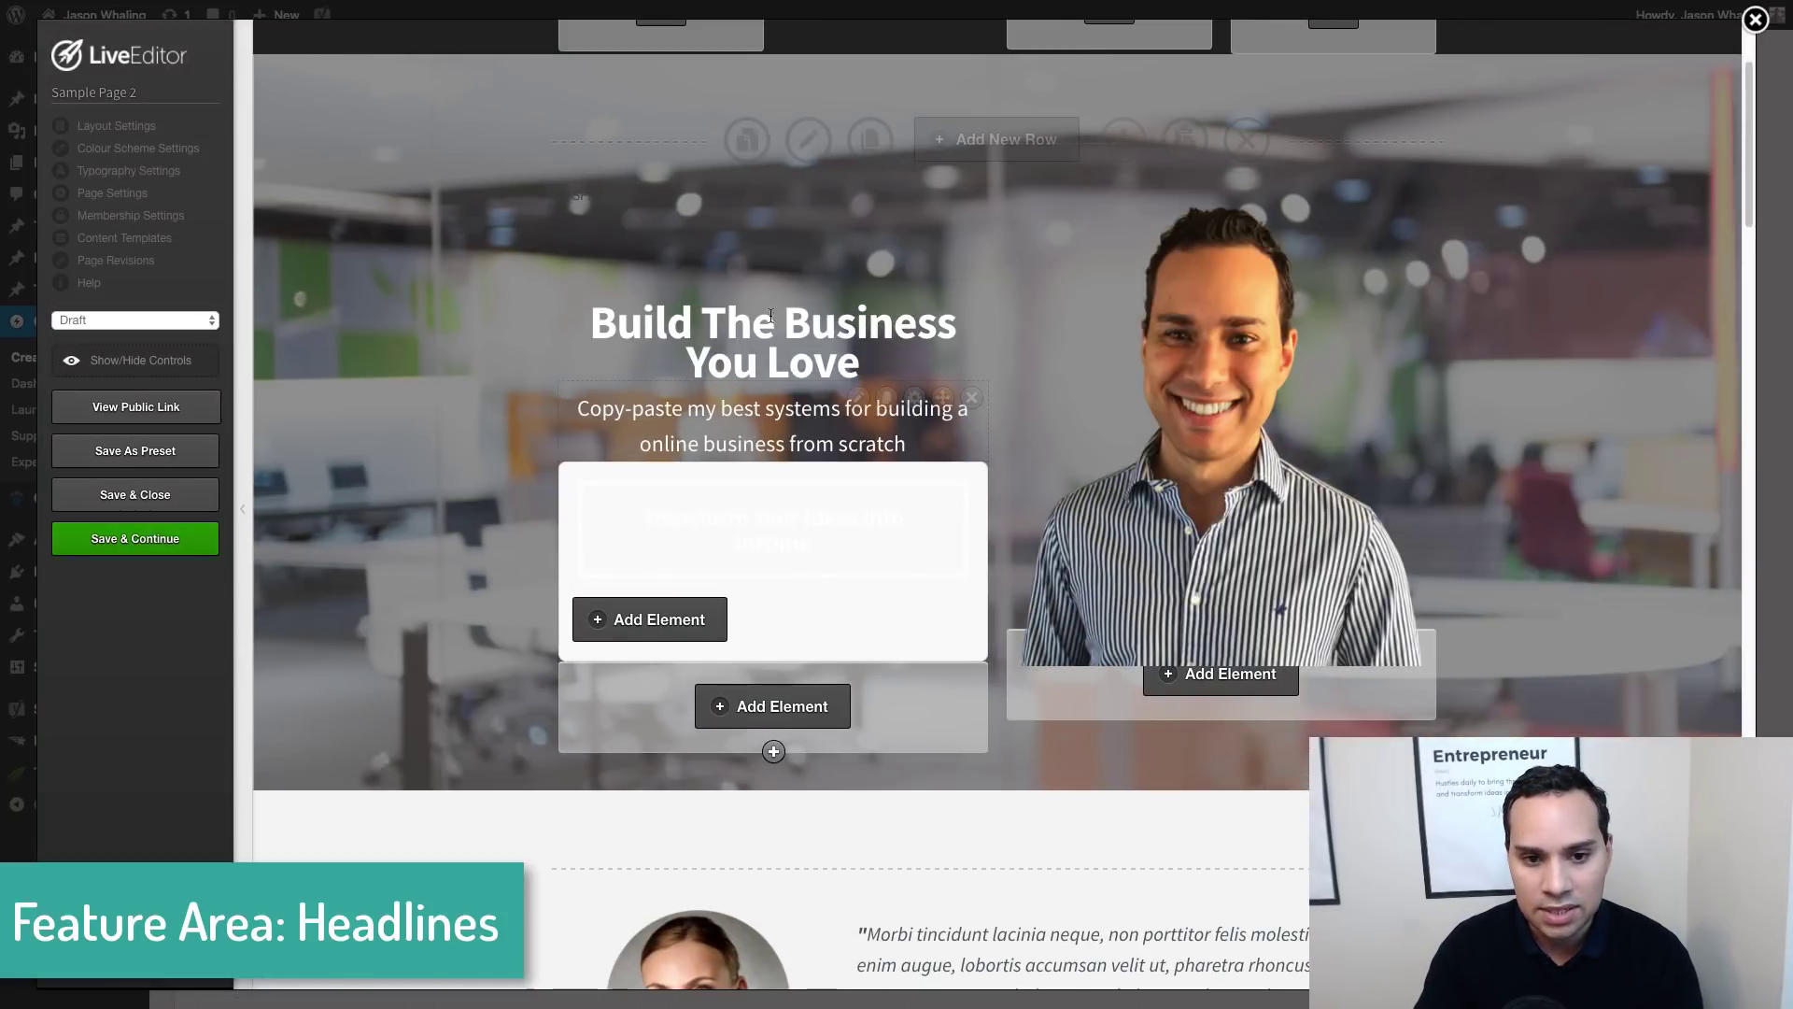
Hide the editing controls to preview the hero row's text and button, and show the controls again
{"action": "left_click", "coordinate": [162, 359]}
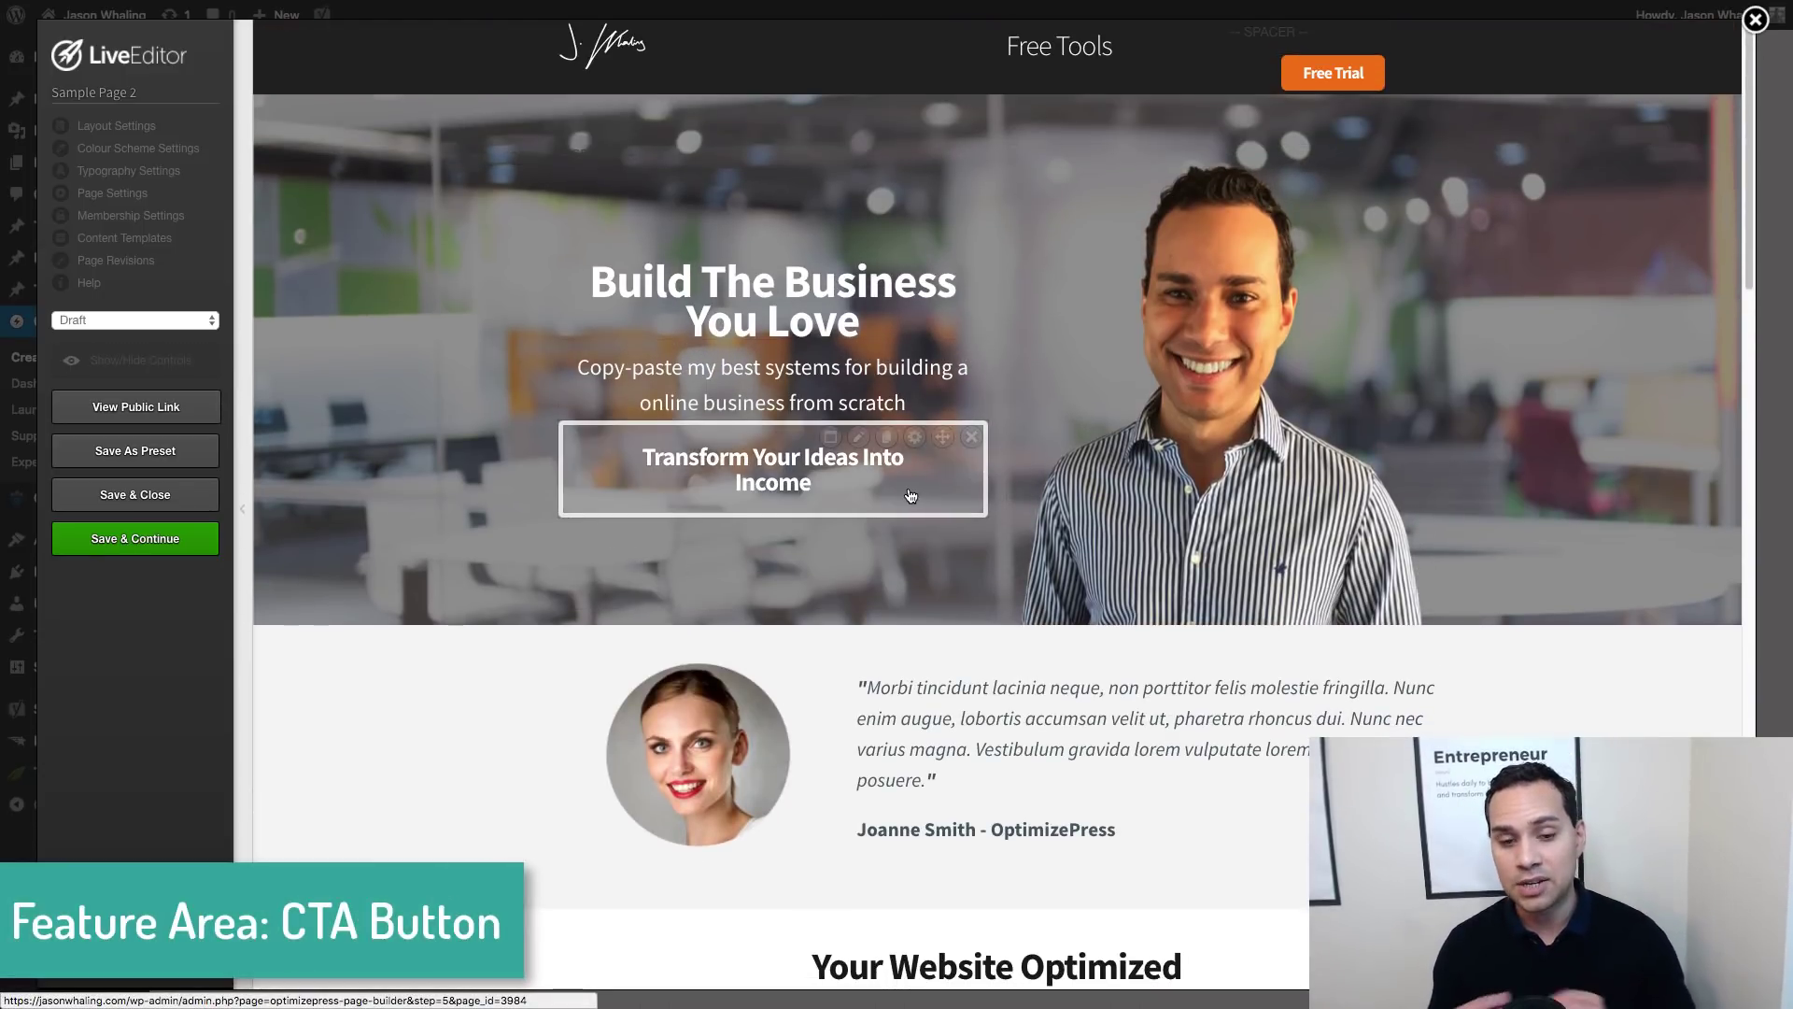
{"action": "left_click", "coordinate": [140, 360]}
{"action": "scroll", "coordinate": [749, 575], "scroll_direction": "down", "scroll_amount": 1}
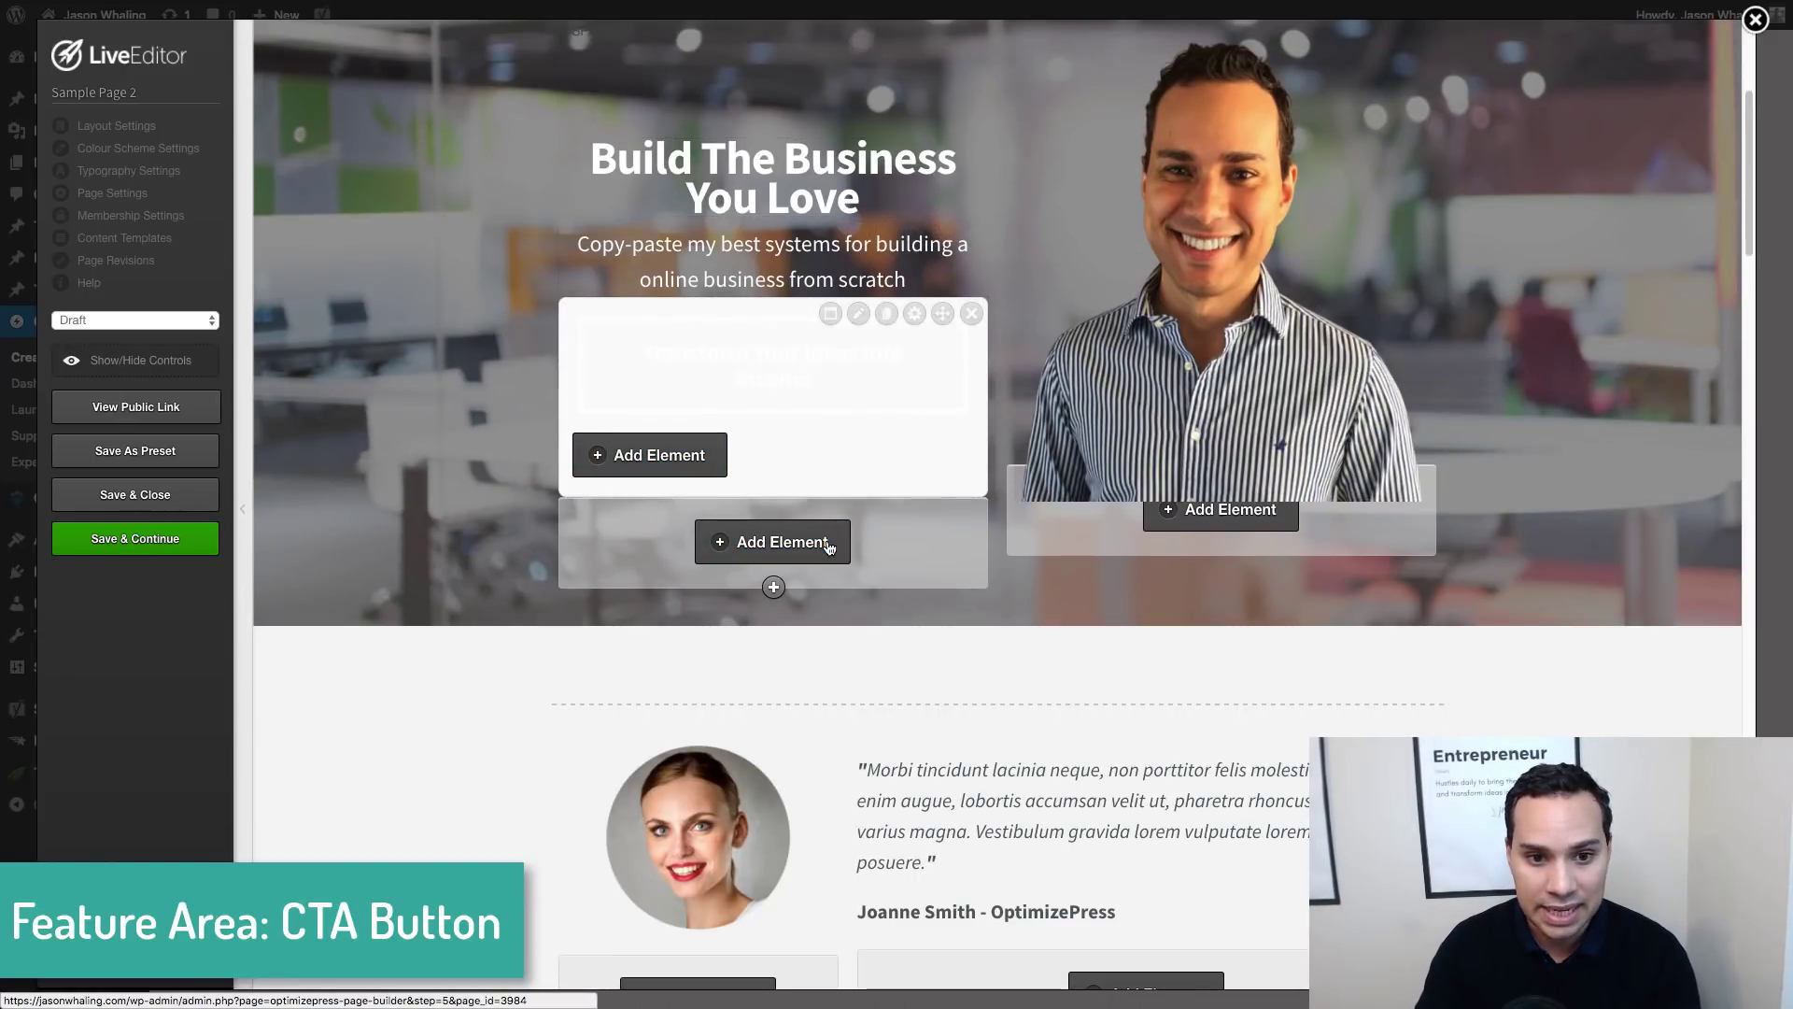
Search the elements for "over" and start adding an OverlayOptimizer element below the hero subheadline
{"action": "left_click", "coordinate": [740, 353]}
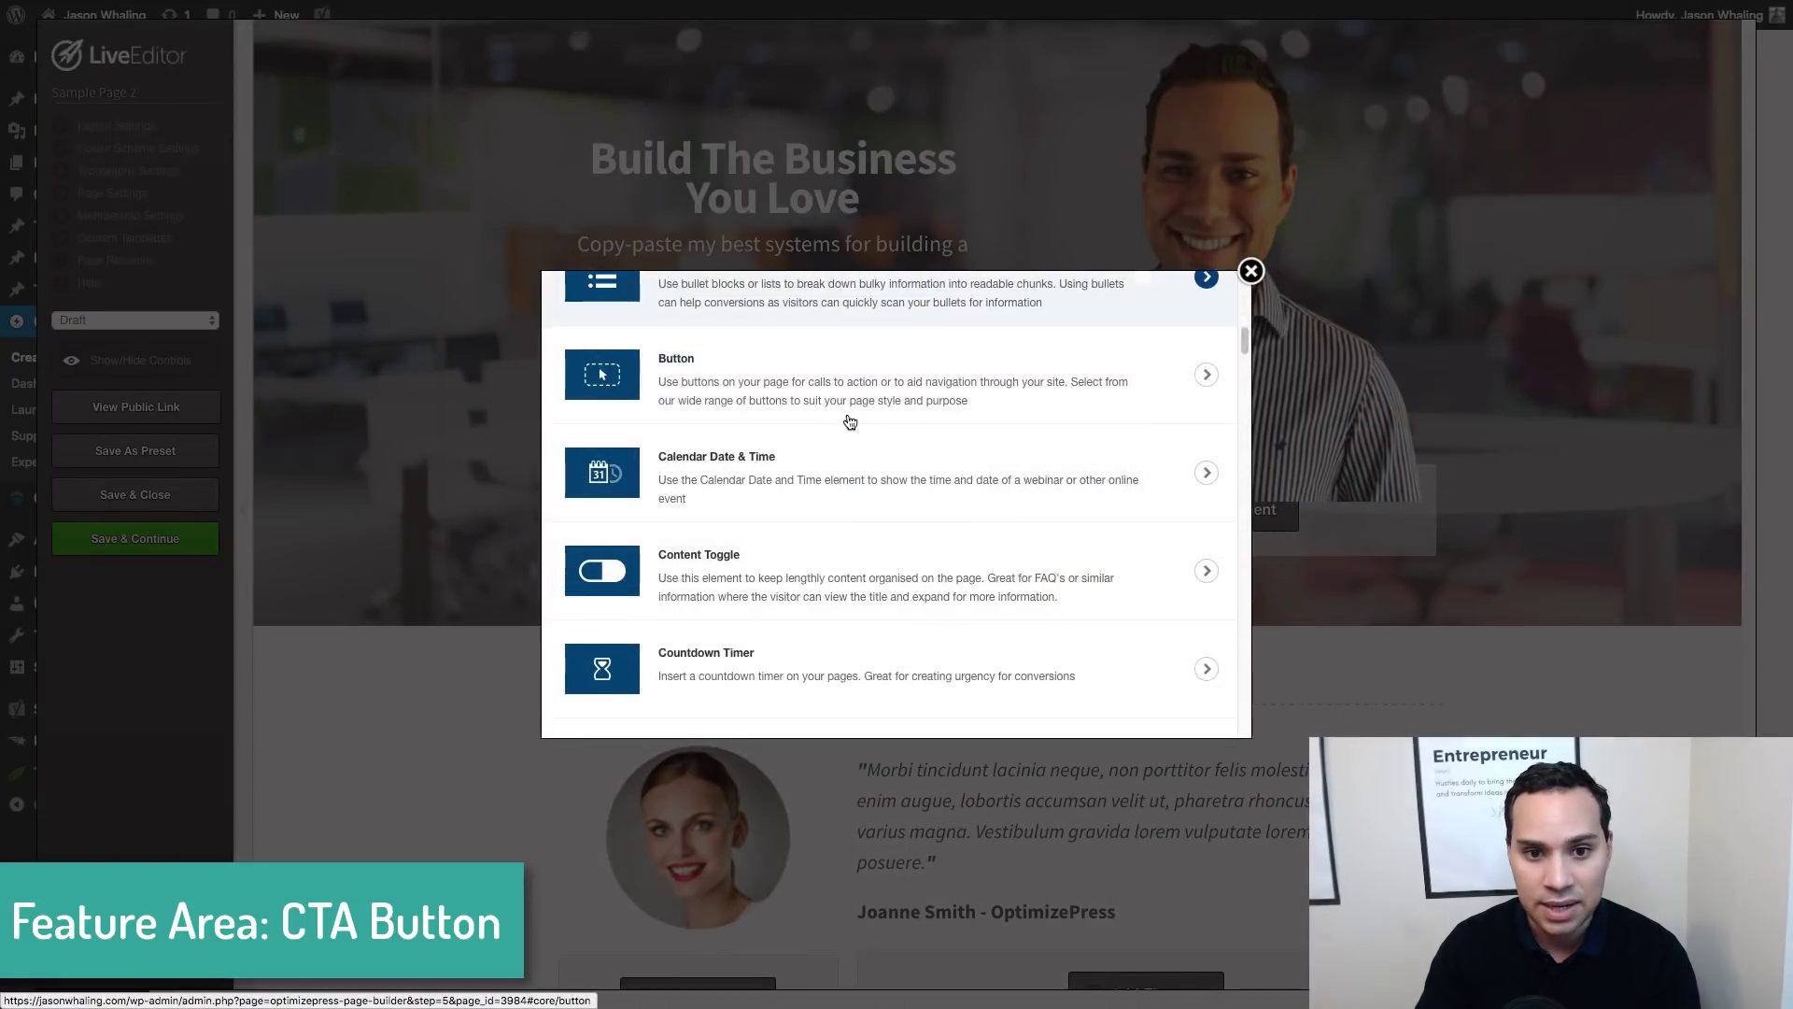
{"action": "type", "text": "over"}
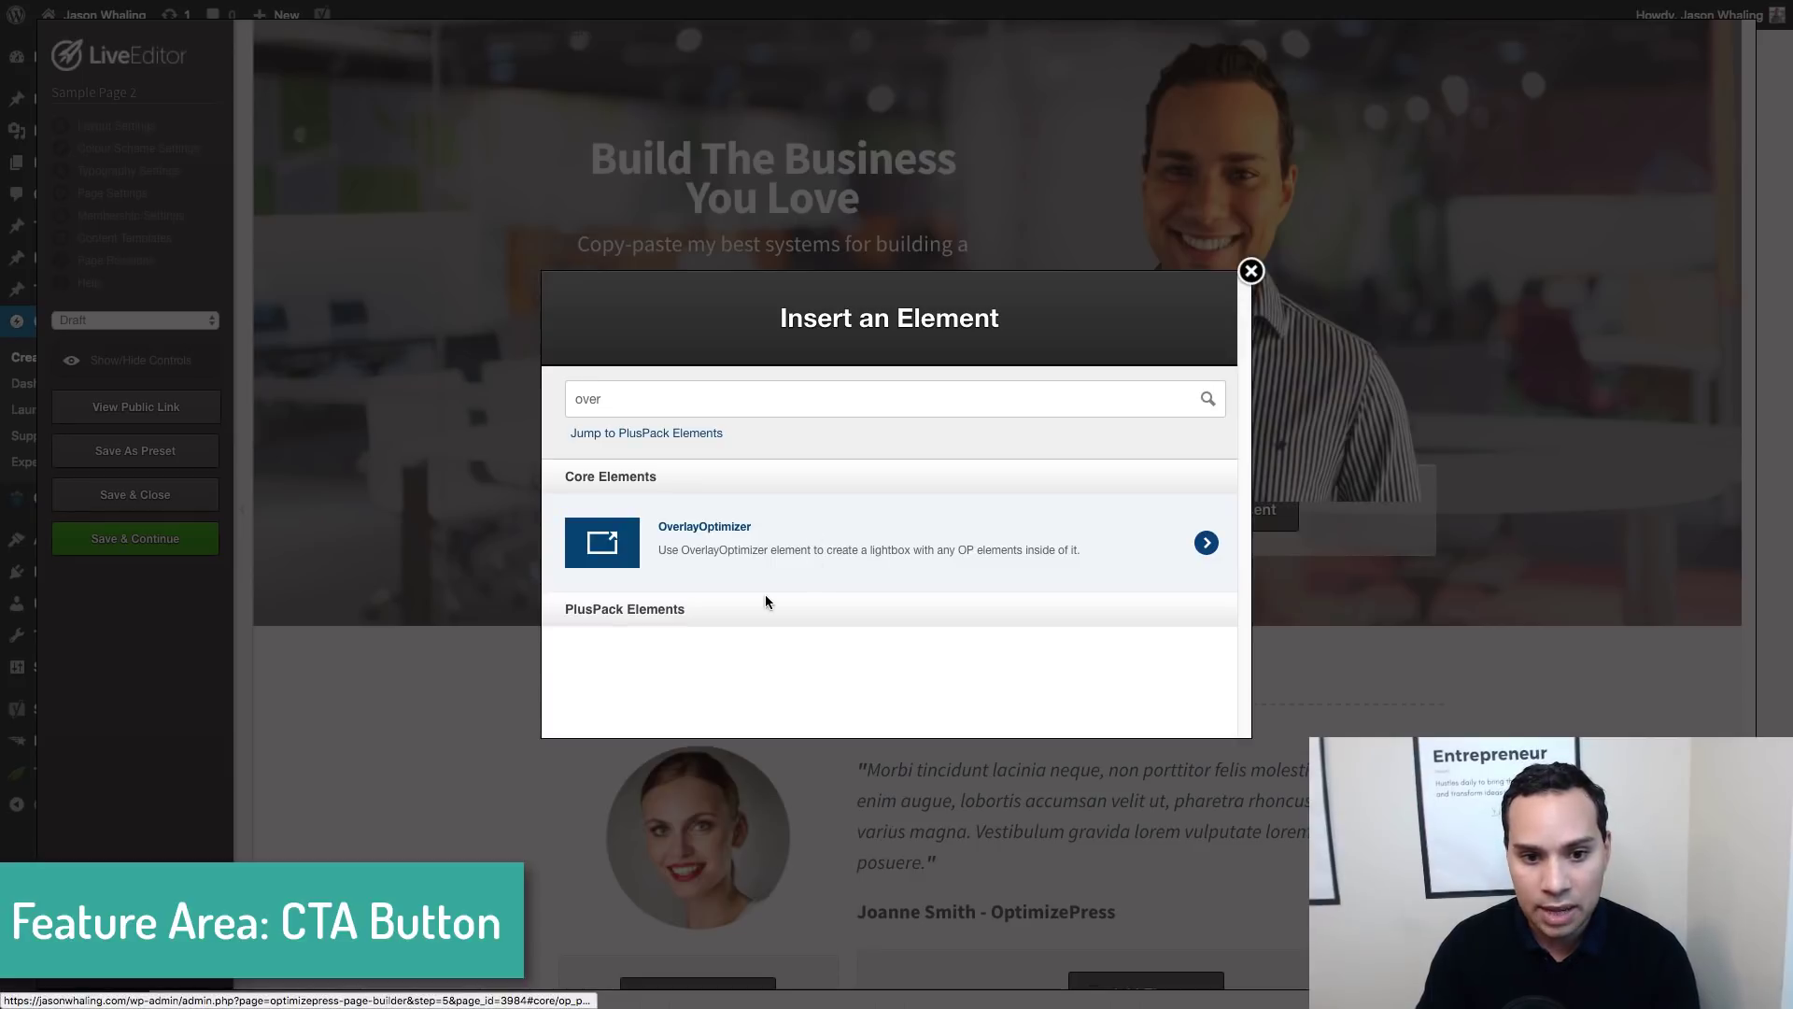
{"action": "left_click", "coordinate": [837, 550]}
{"action": "left_click", "coordinate": [837, 552]}
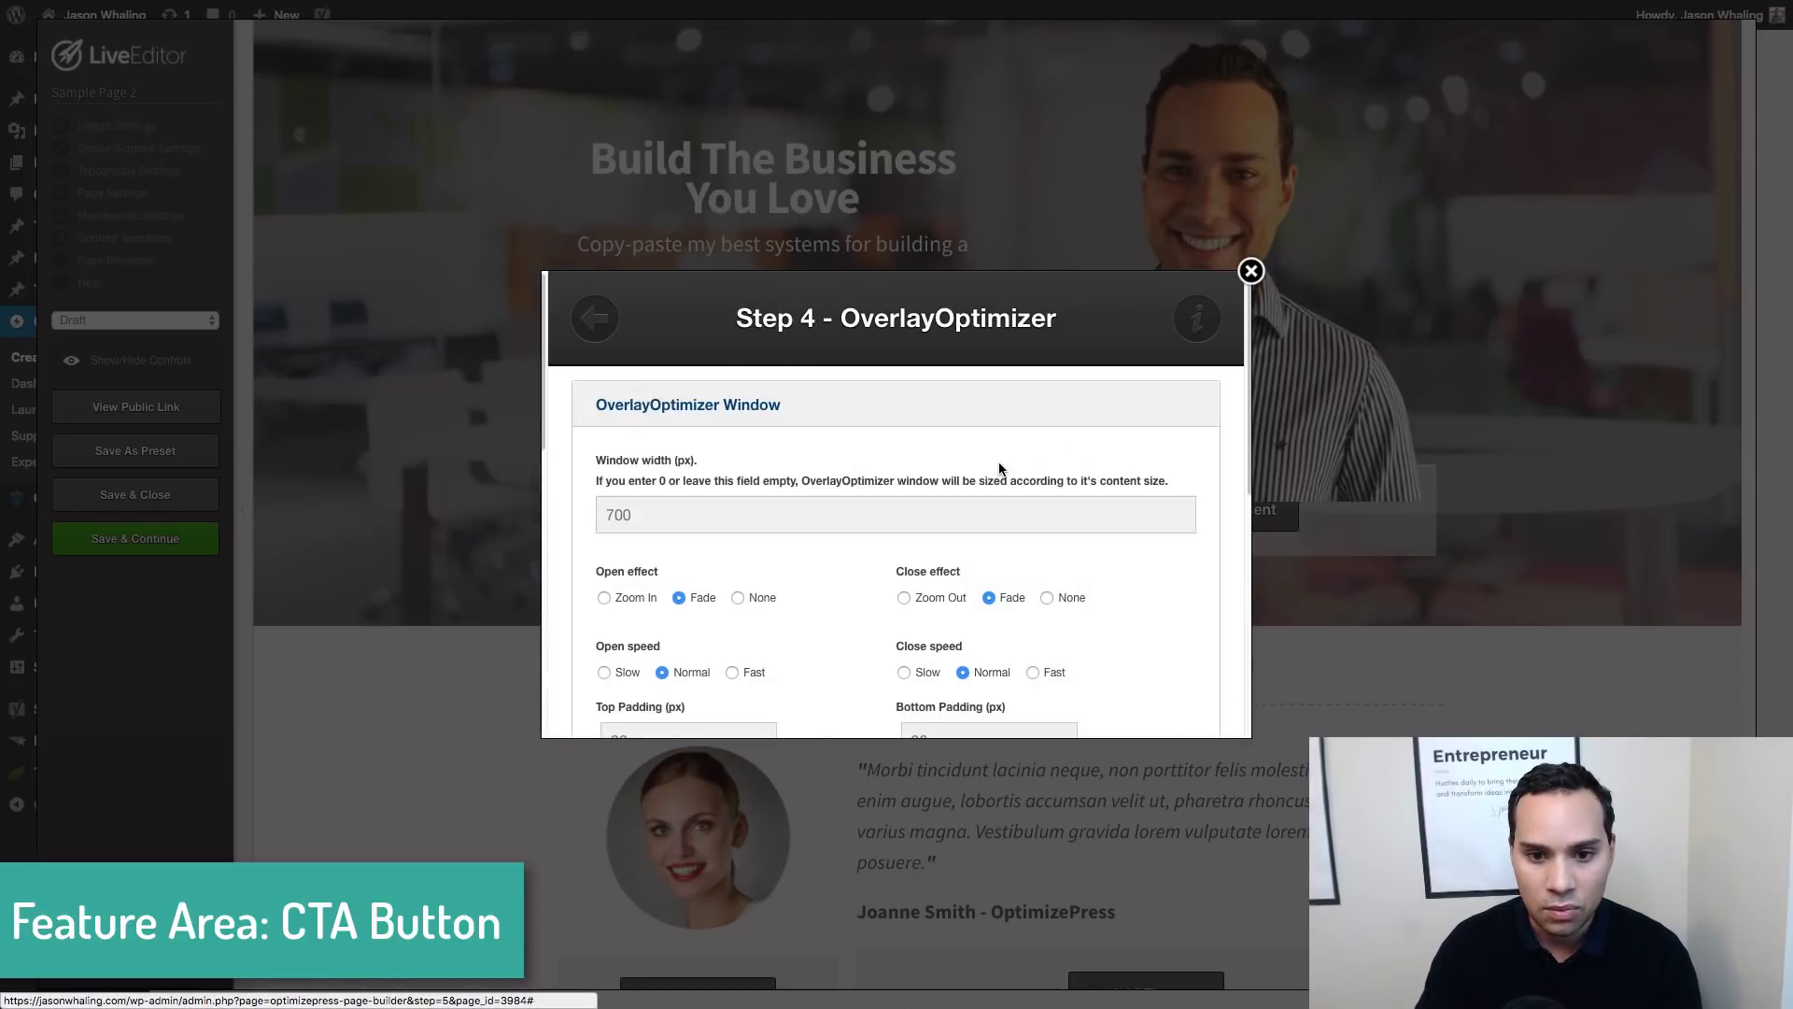
Review the OverlayOptimizer button styles, choose Button Designer, and insert the default "Get Started Now" button
{"action": "left_click", "coordinate": [587, 318]}
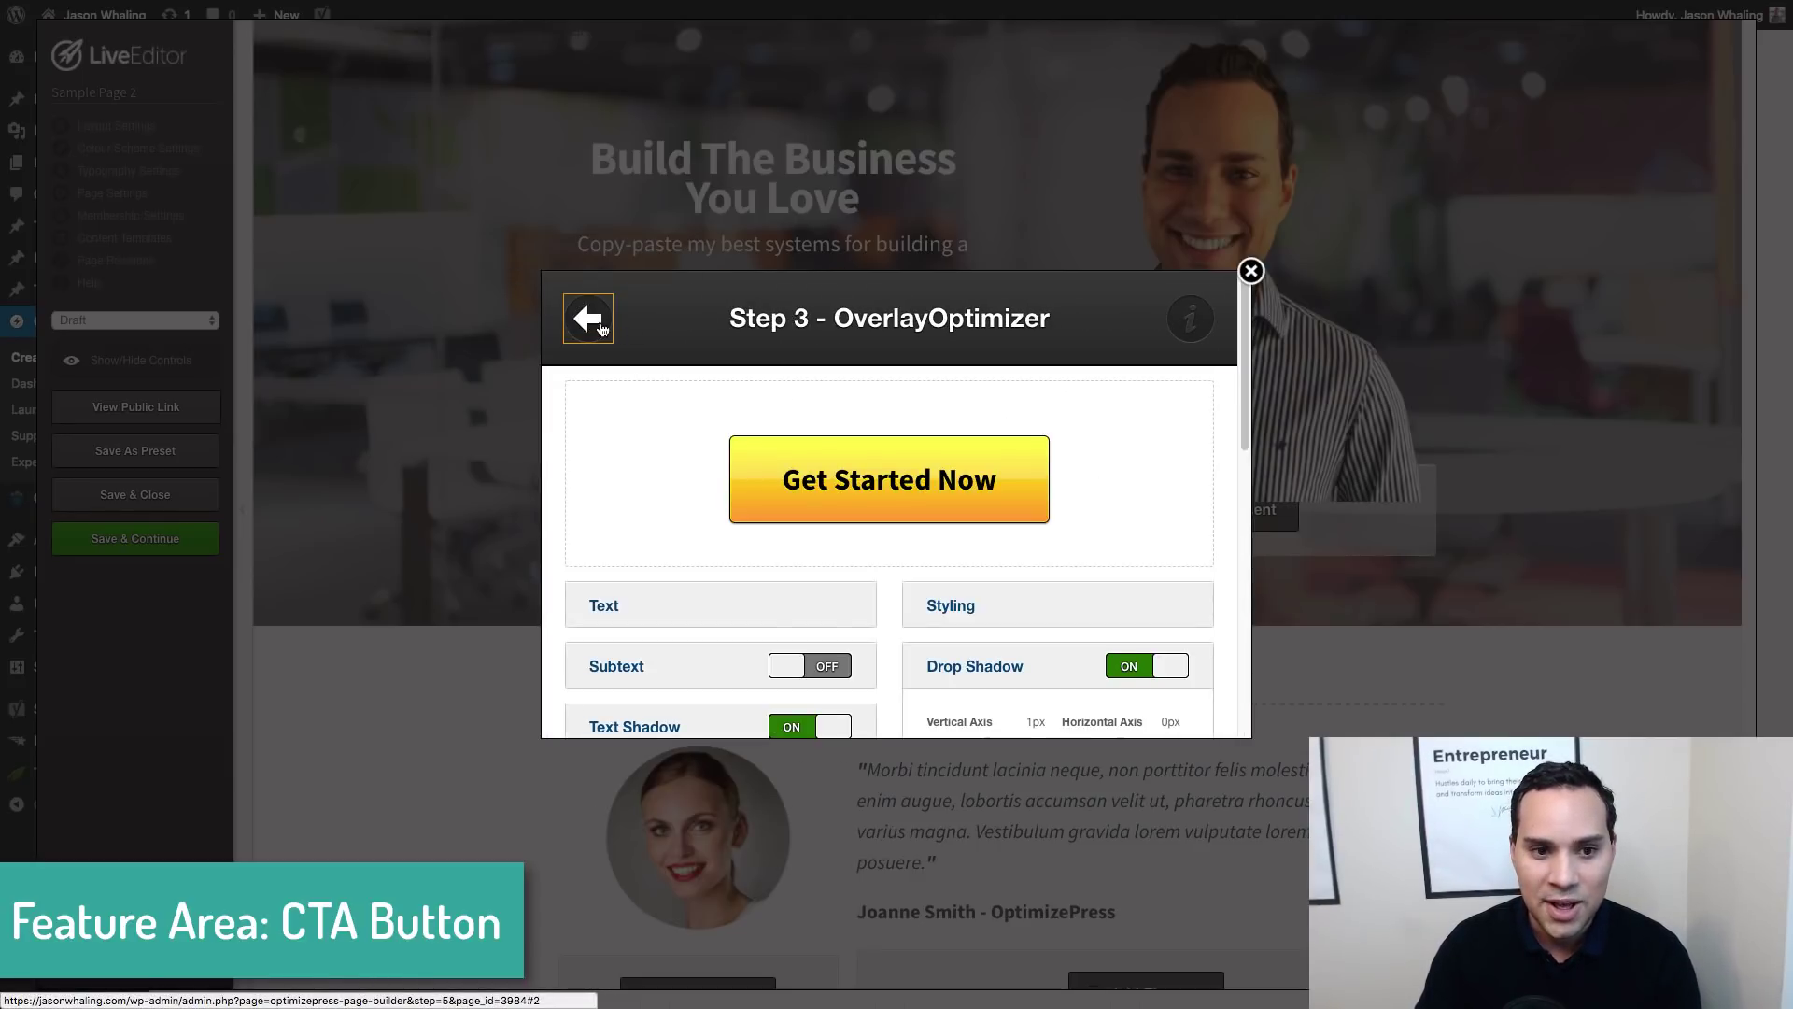
{"action": "left_click", "coordinate": [583, 319]}
{"action": "scroll", "coordinate": [1053, 508], "scroll_direction": "down", "scroll_amount": 10}
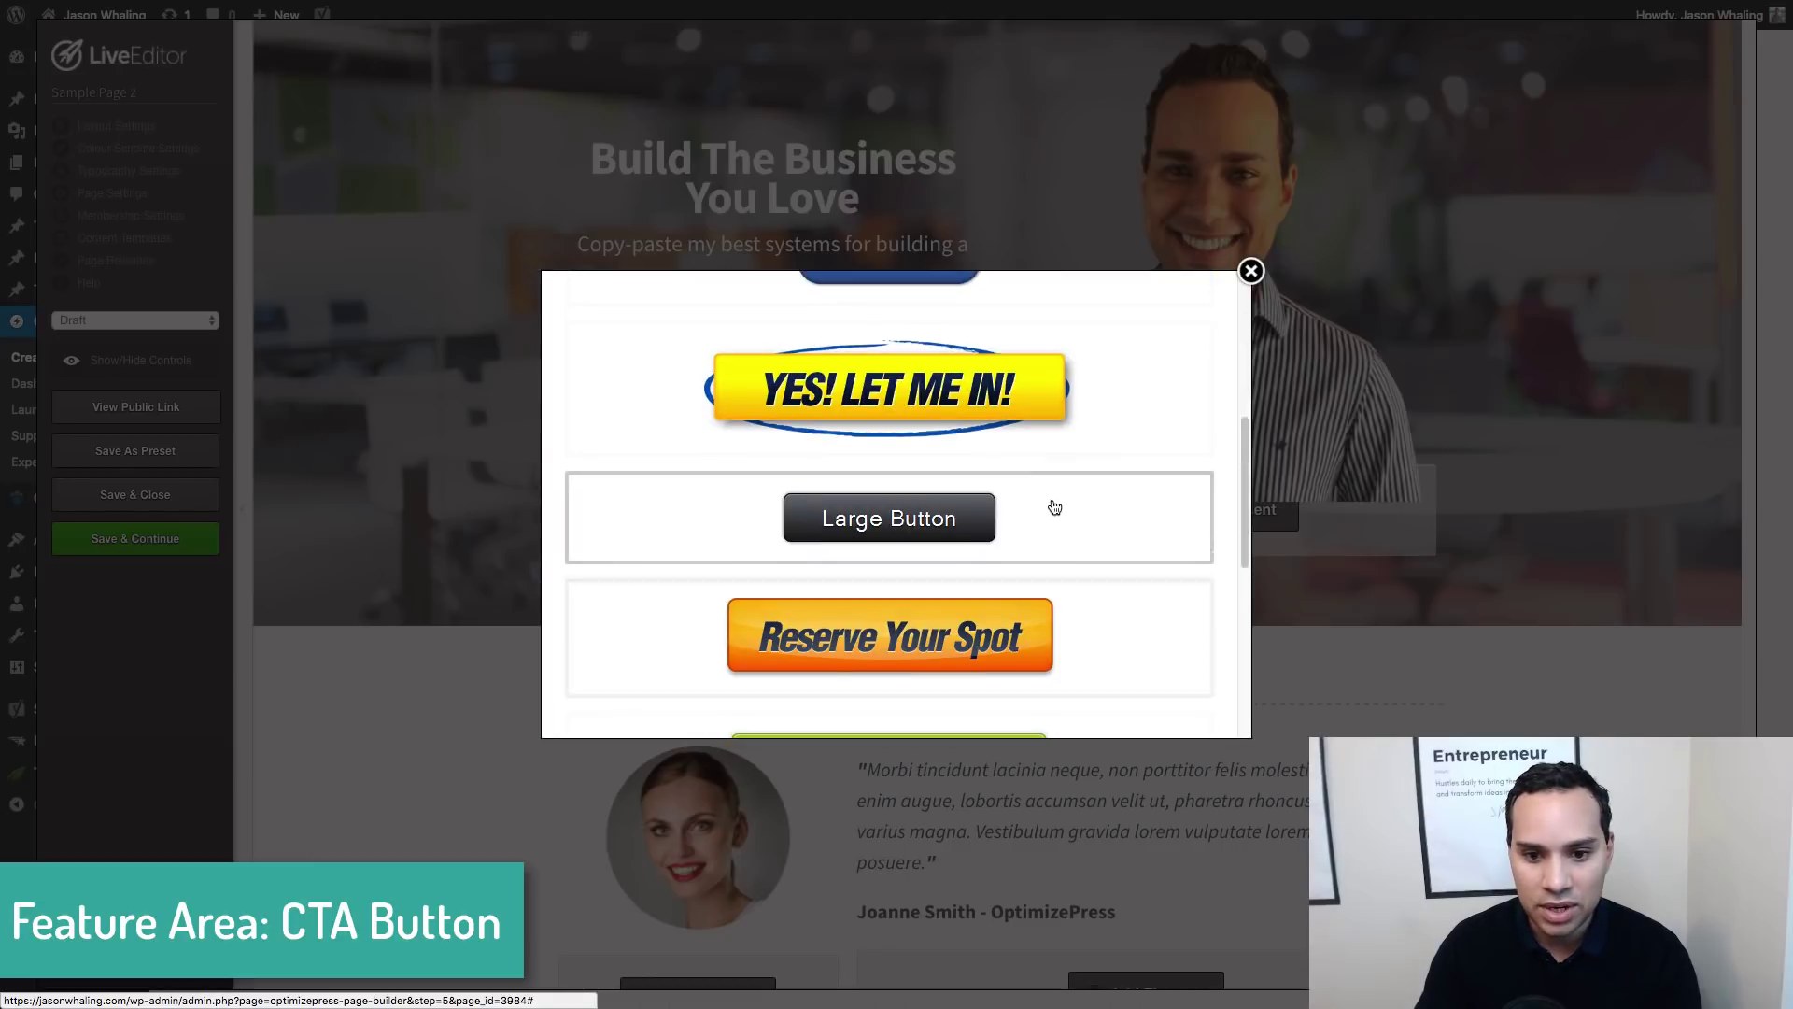
{"action": "scroll", "coordinate": [971, 448], "scroll_direction": "down", "scroll_amount": 3}
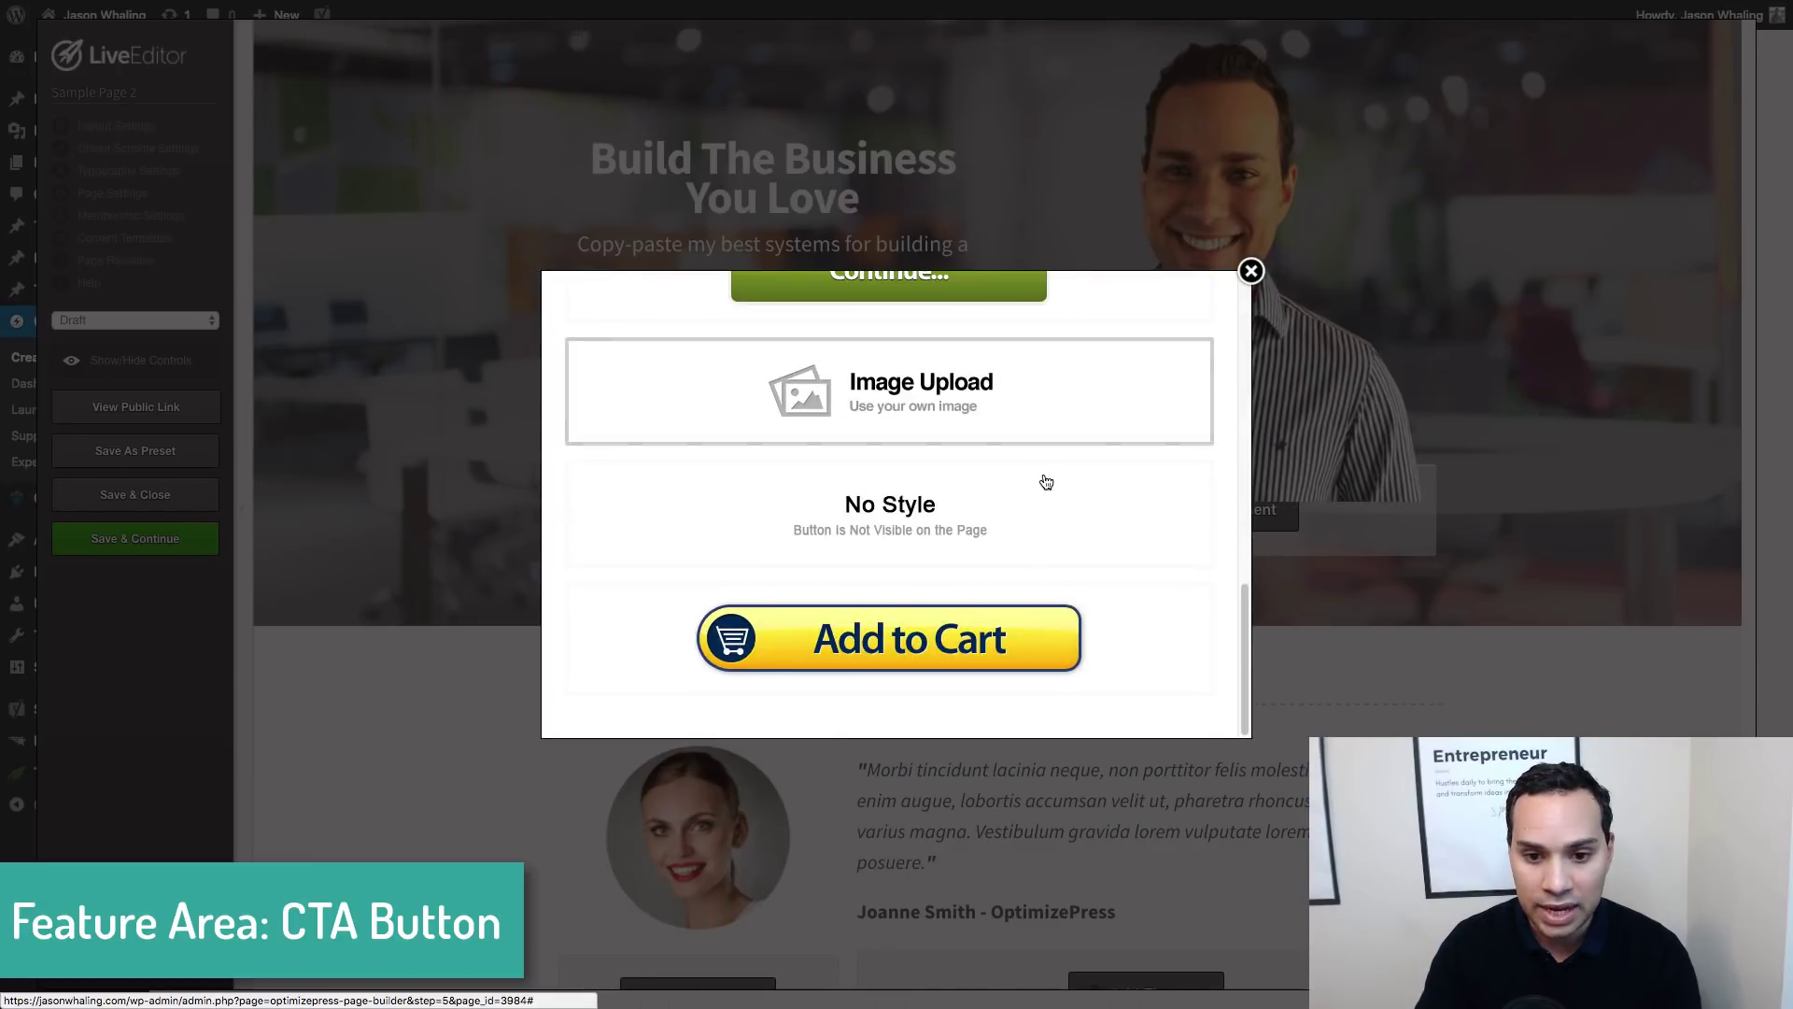
{"action": "scroll", "coordinate": [1046, 475], "scroll_direction": "up", "scroll_amount": 15}
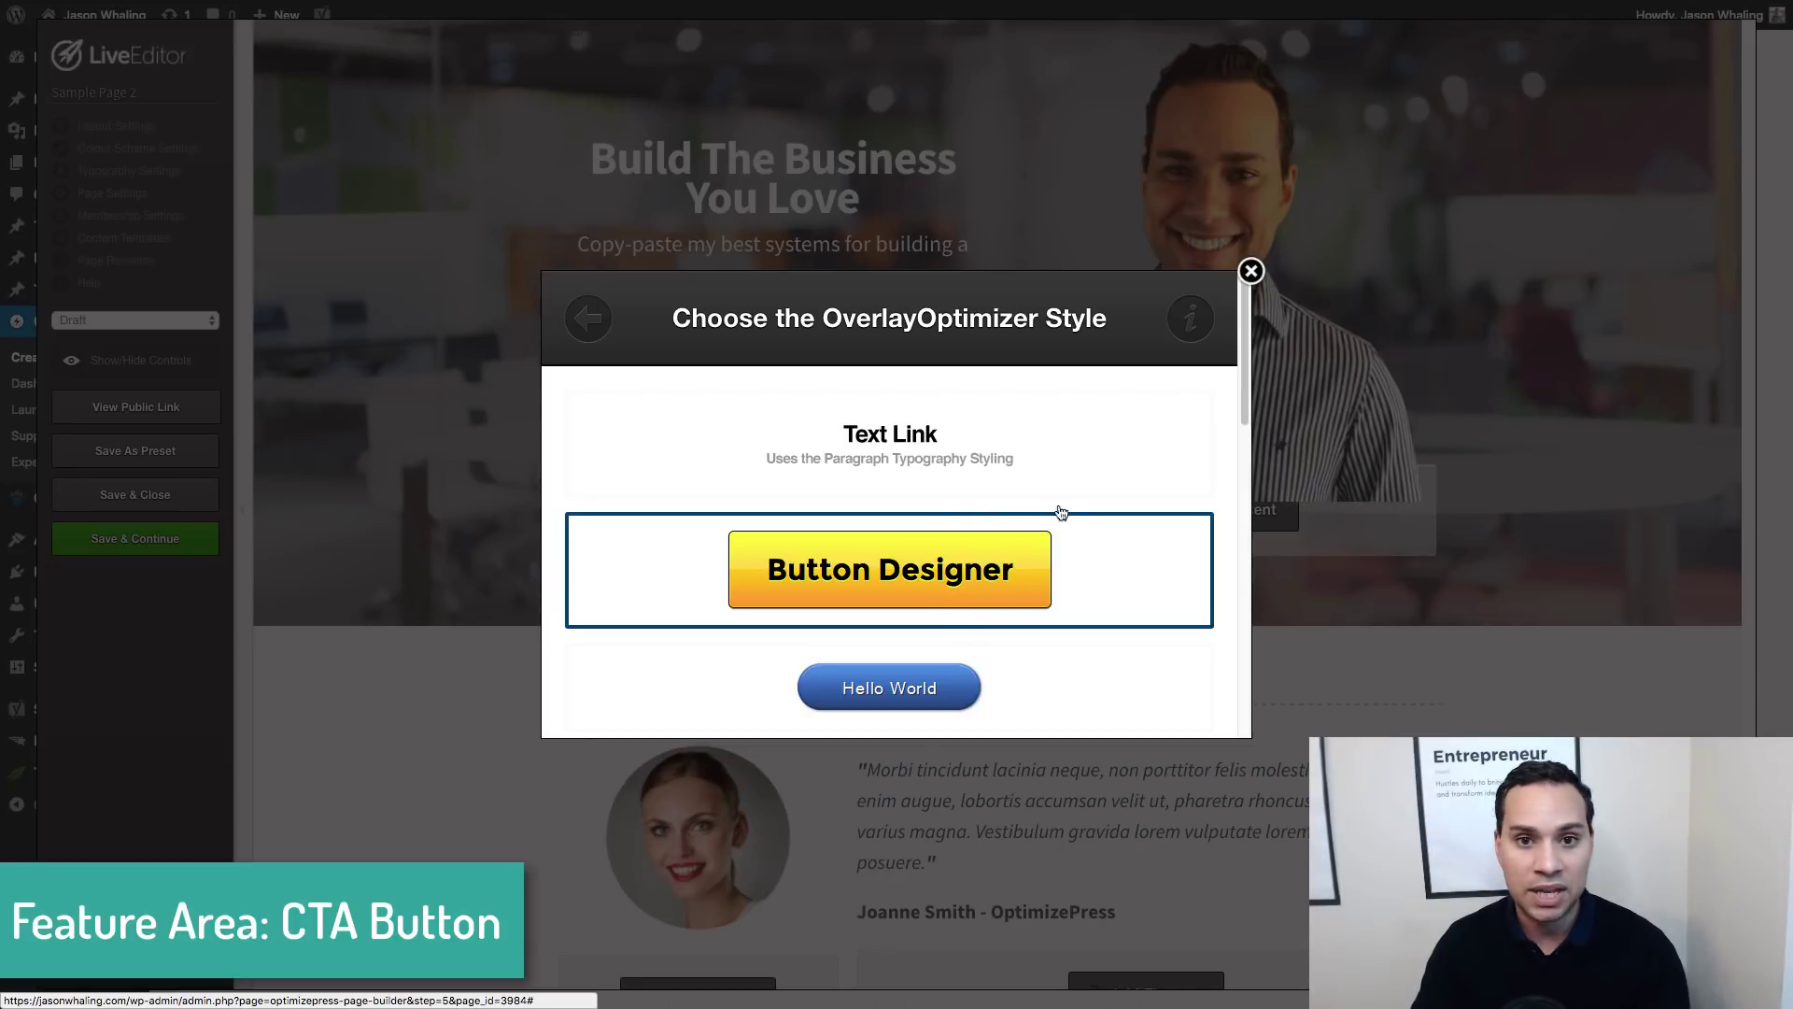
{"action": "left_click", "coordinate": [925, 583]}
{"action": "scroll", "coordinate": [909, 516], "scroll_direction": "down", "scroll_amount": 10}
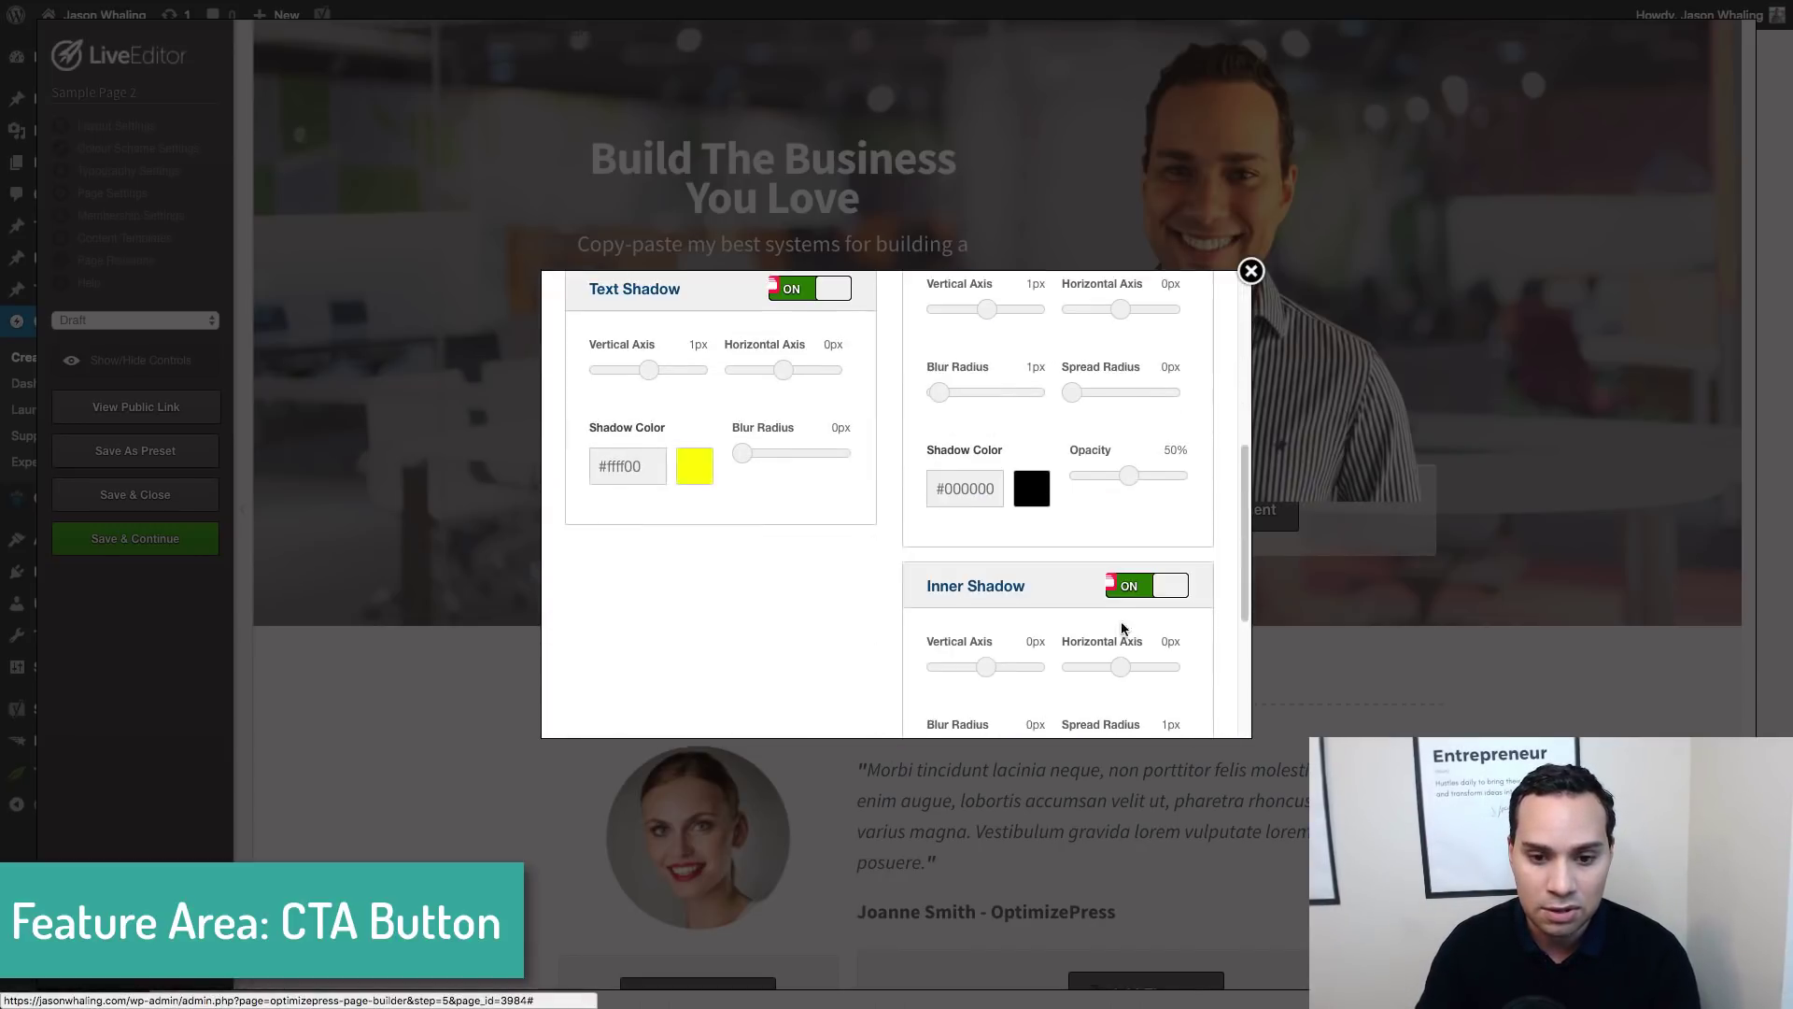
{"action": "left_click", "coordinate": [953, 700]}
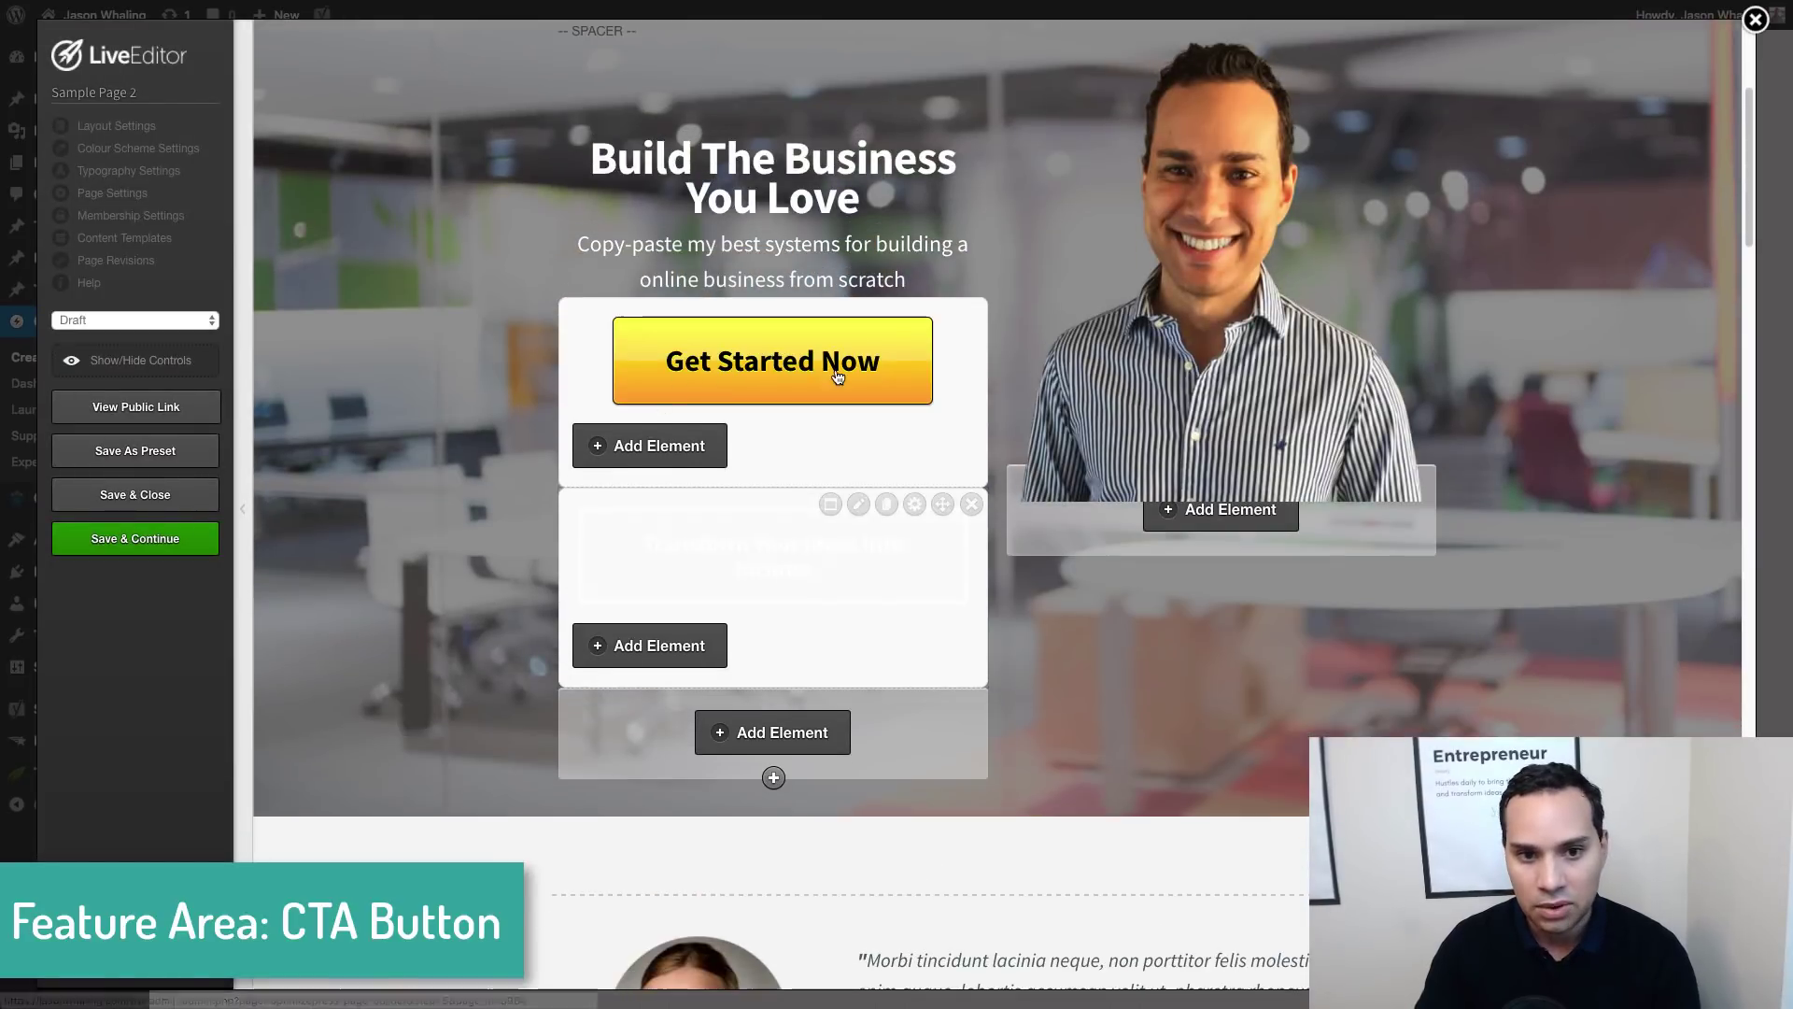
Open the "Get Started Now" button's overlay content and choose an Optin Box element, searching for "opt"
{"action": "mouse_move", "coordinate": [859, 321]}
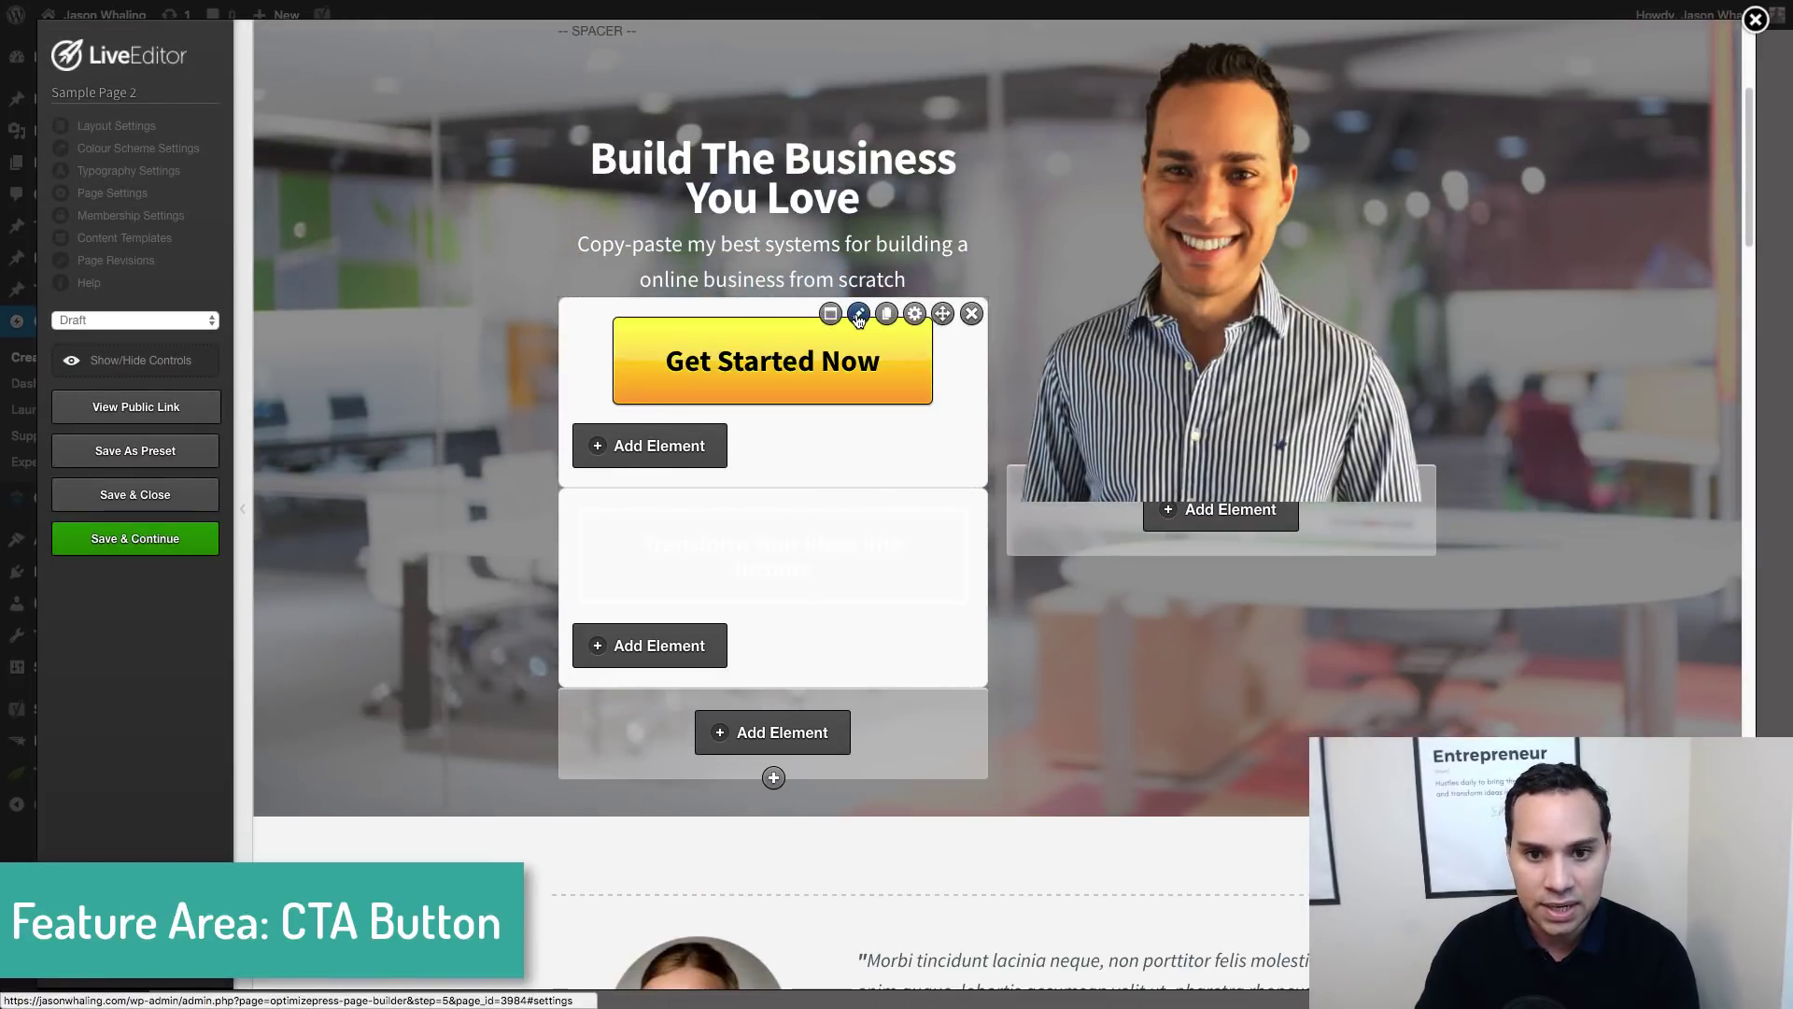
{"action": "left_click", "coordinate": [858, 320]}
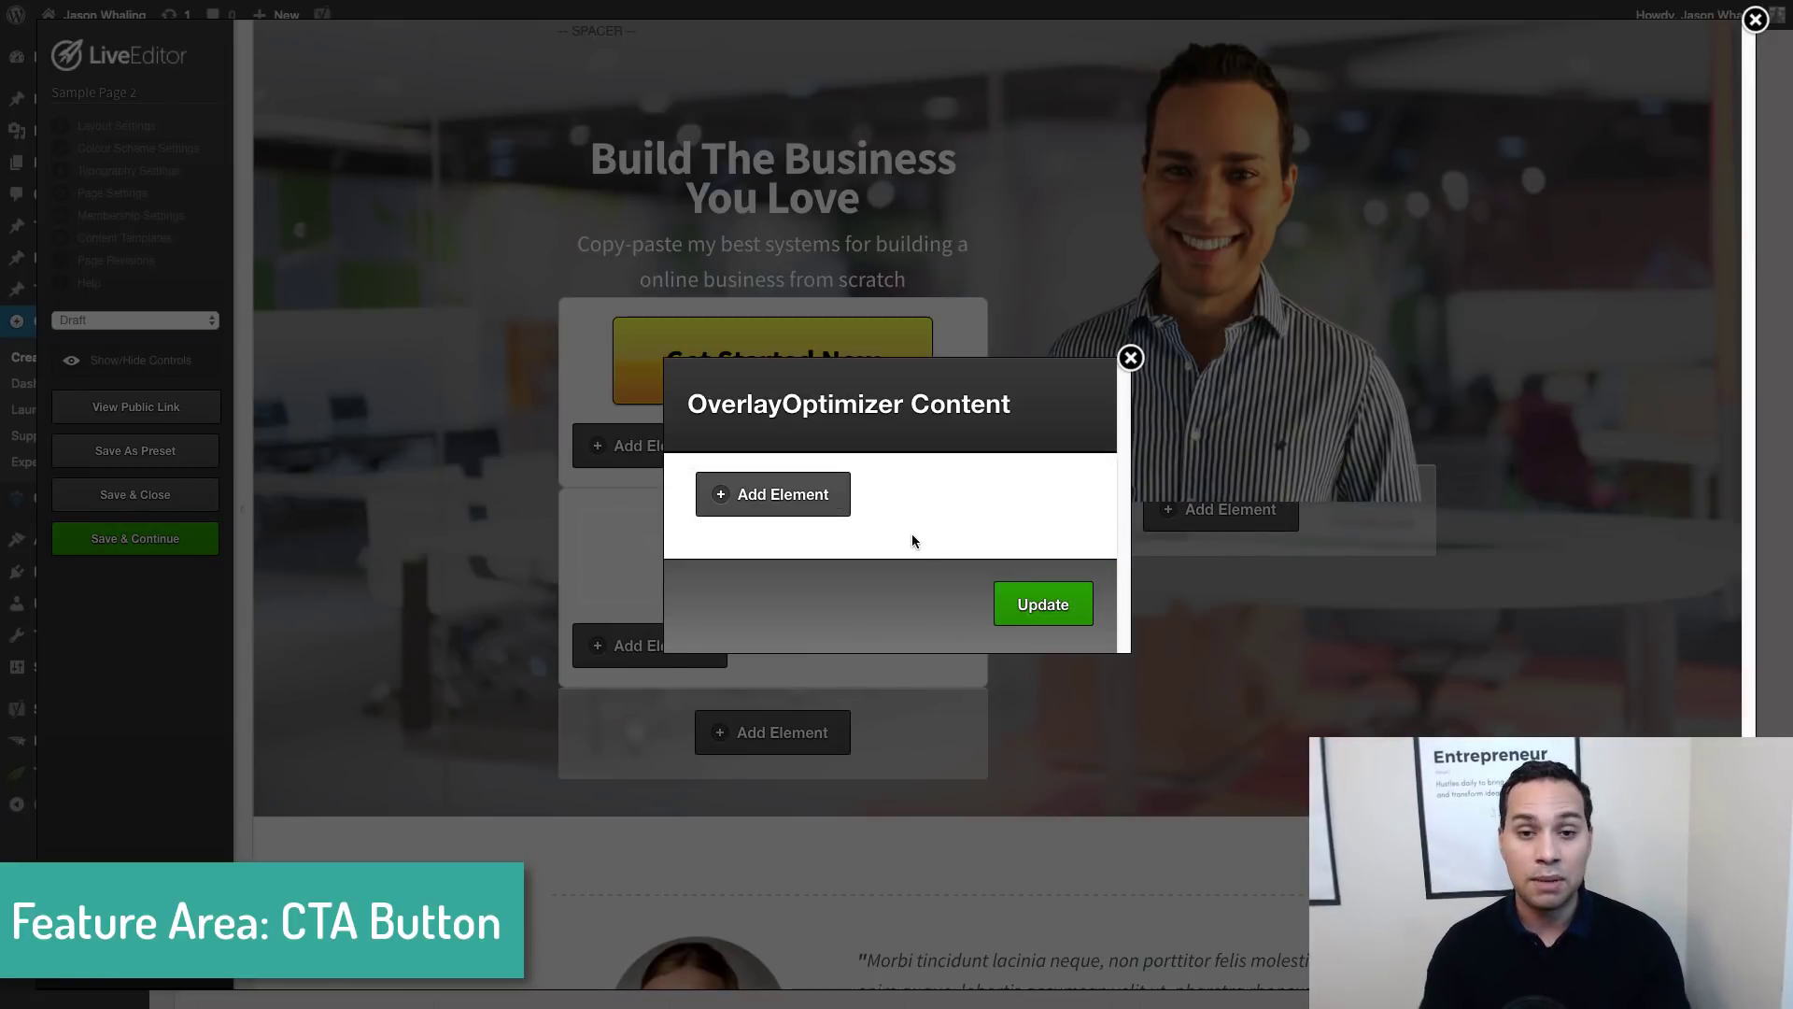
{"action": "left_click", "coordinate": [816, 510]}
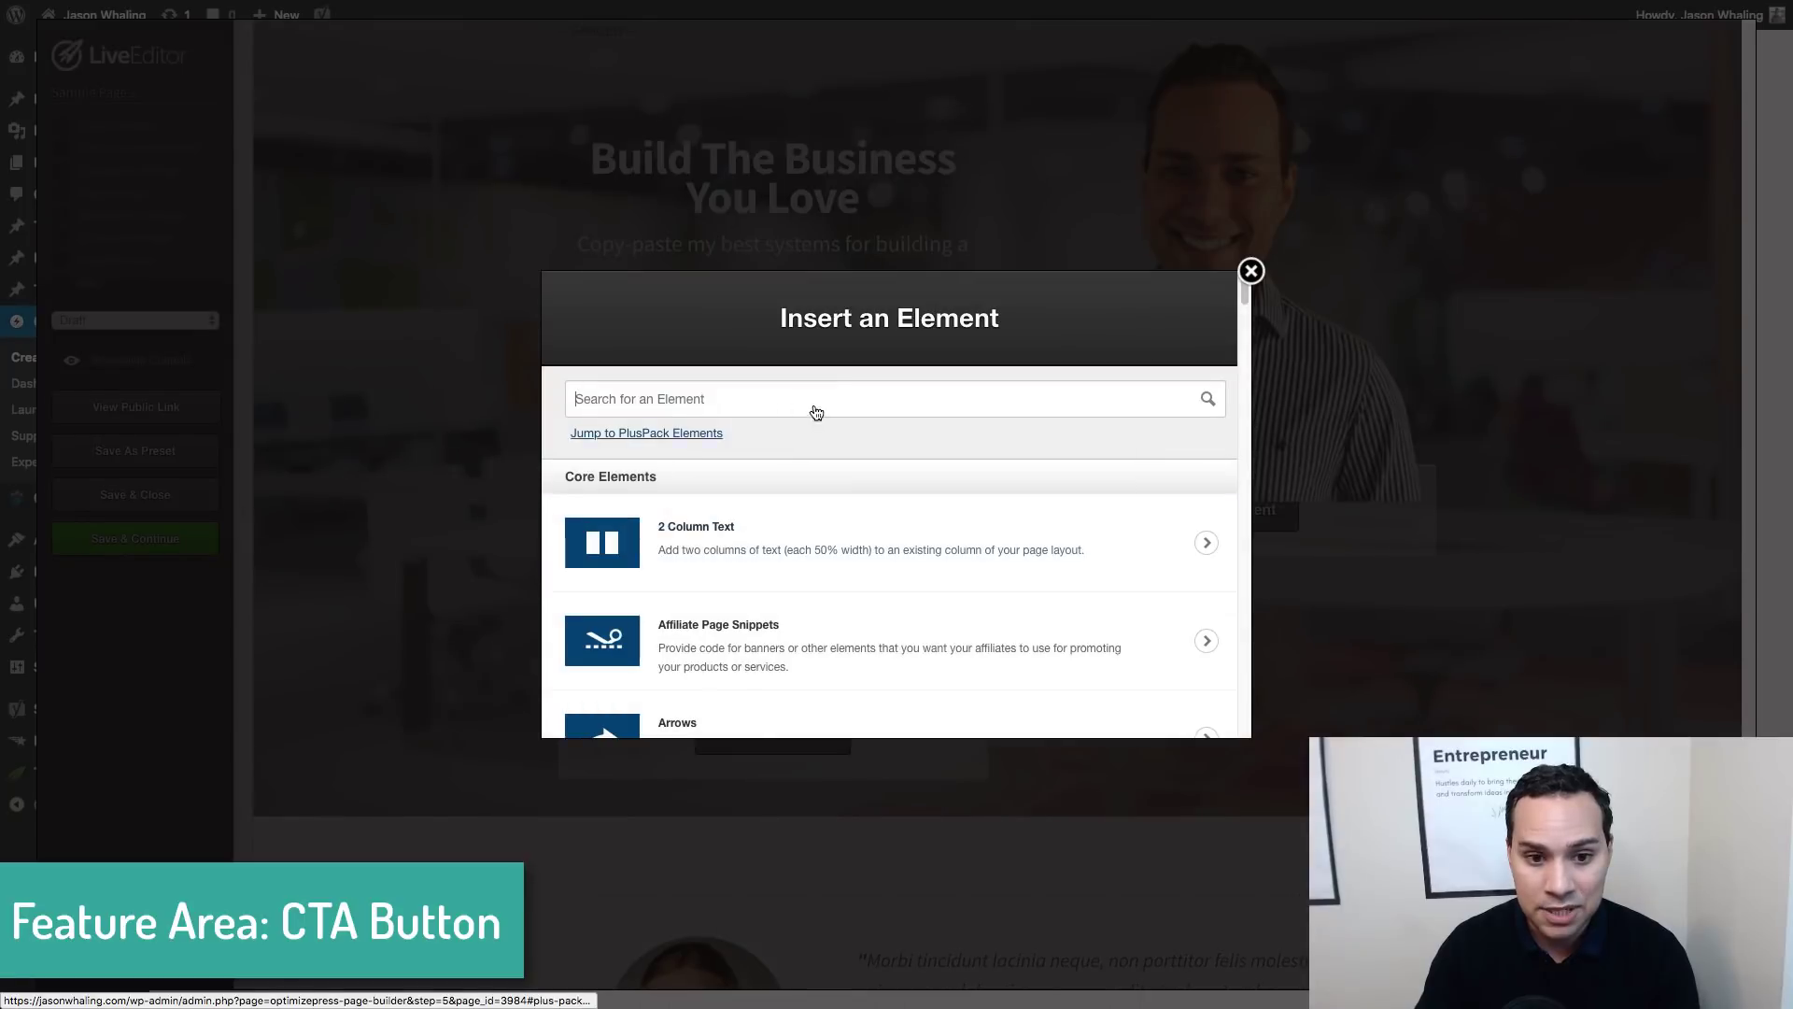
{"action": "type", "text": "opt"}
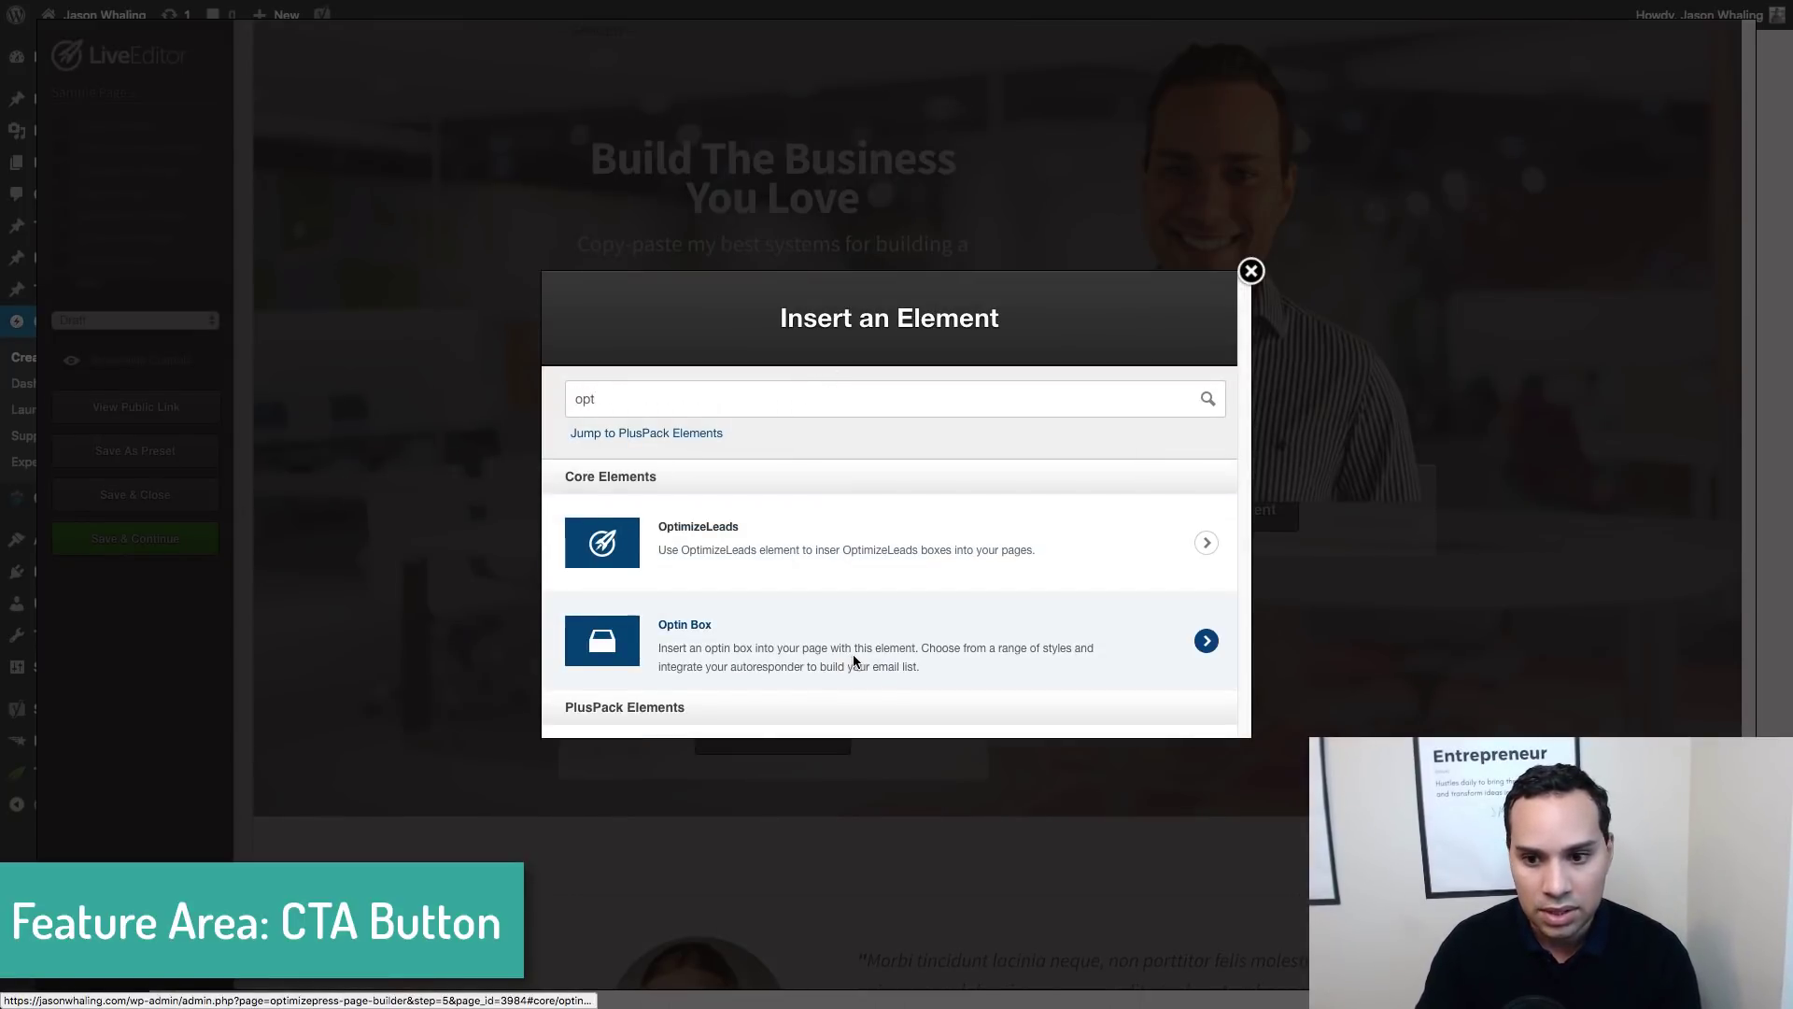
{"action": "left_click", "coordinate": [827, 609]}
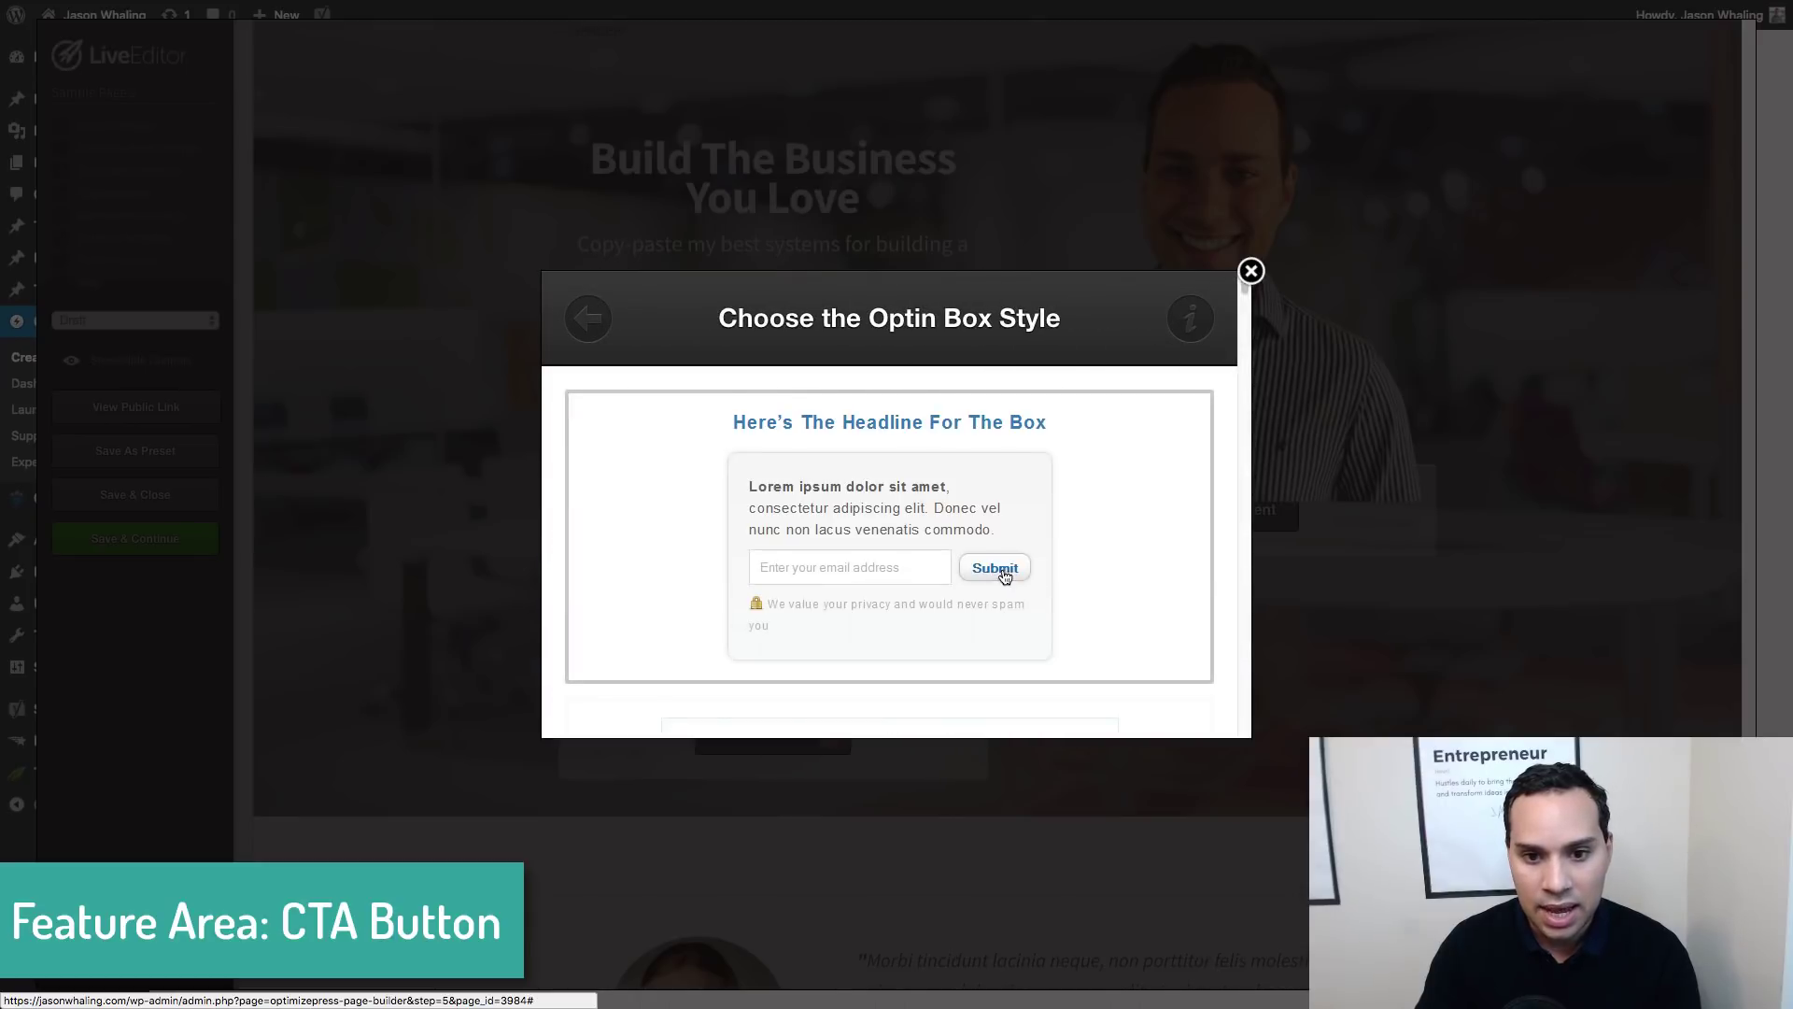
Choose the opt-in box style with stacked name and email fields above an orange "Get Instant Access!" button
{"action": "scroll", "coordinate": [992, 575], "scroll_direction": "down", "scroll_amount": 3}
{"action": "scroll", "coordinate": [992, 574], "scroll_direction": "down", "scroll_amount": 10}
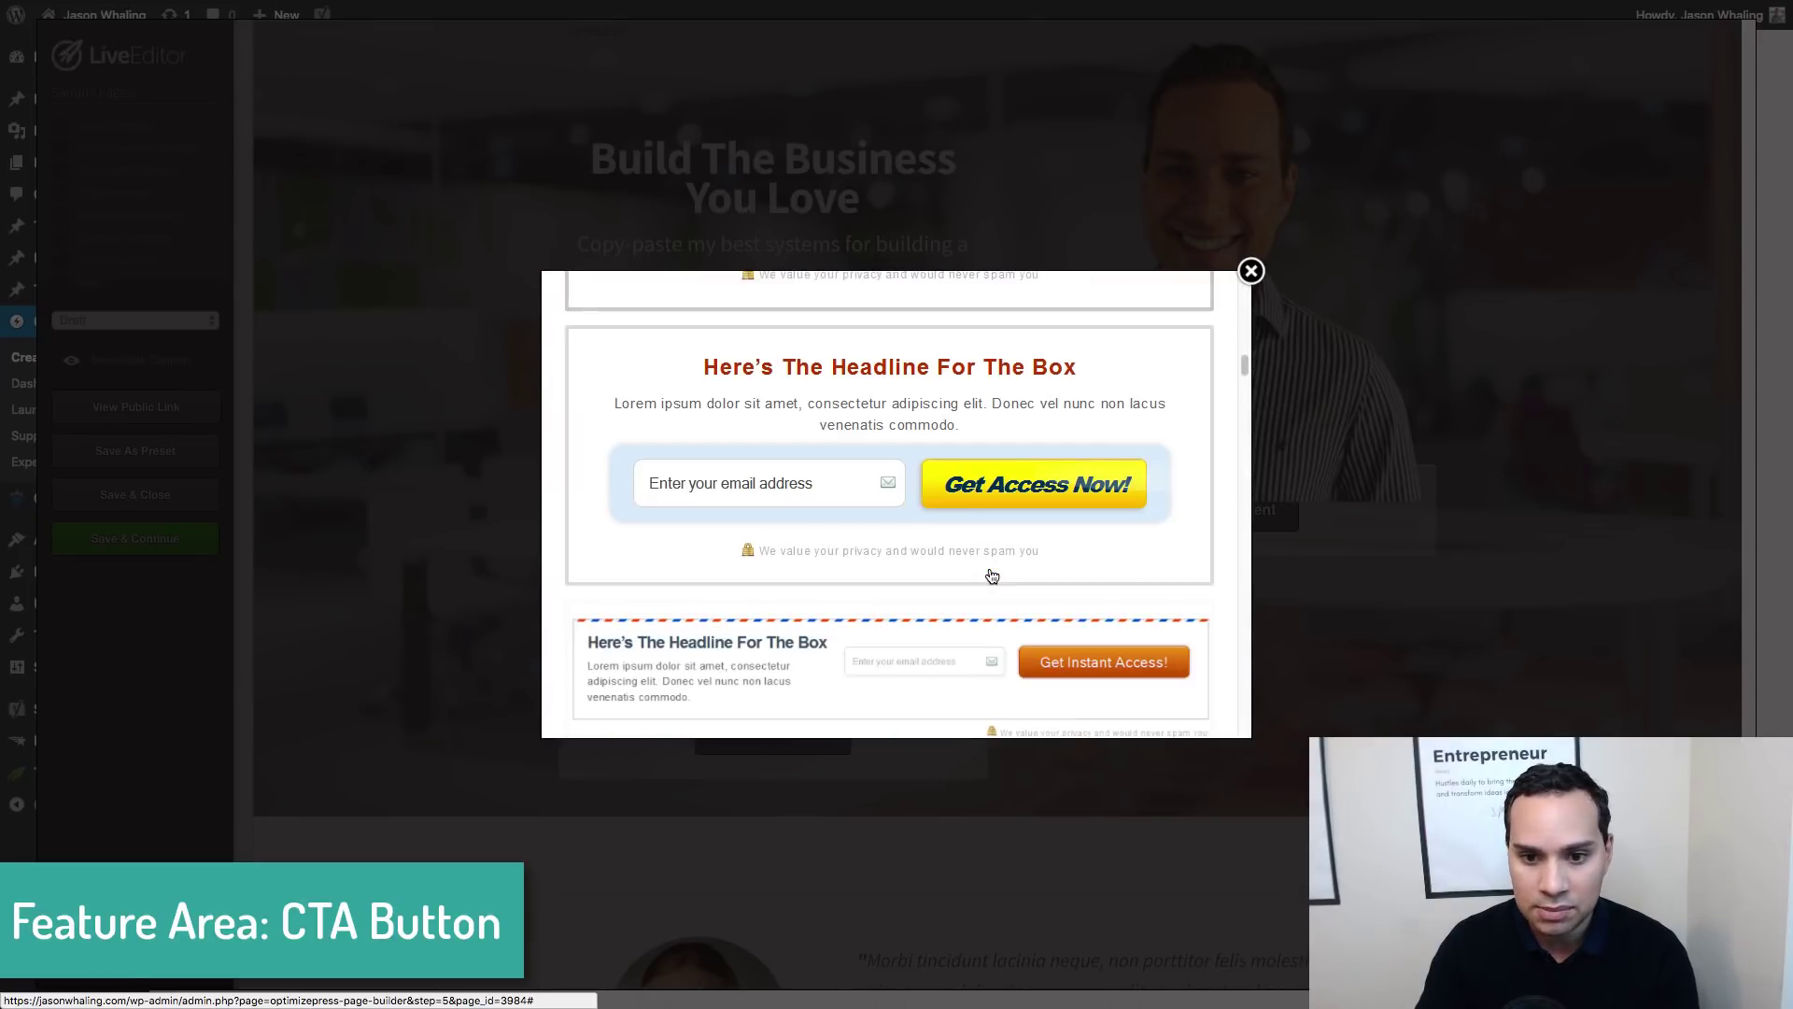
{"action": "scroll", "coordinate": [992, 574], "scroll_direction": "down", "scroll_amount": 10}
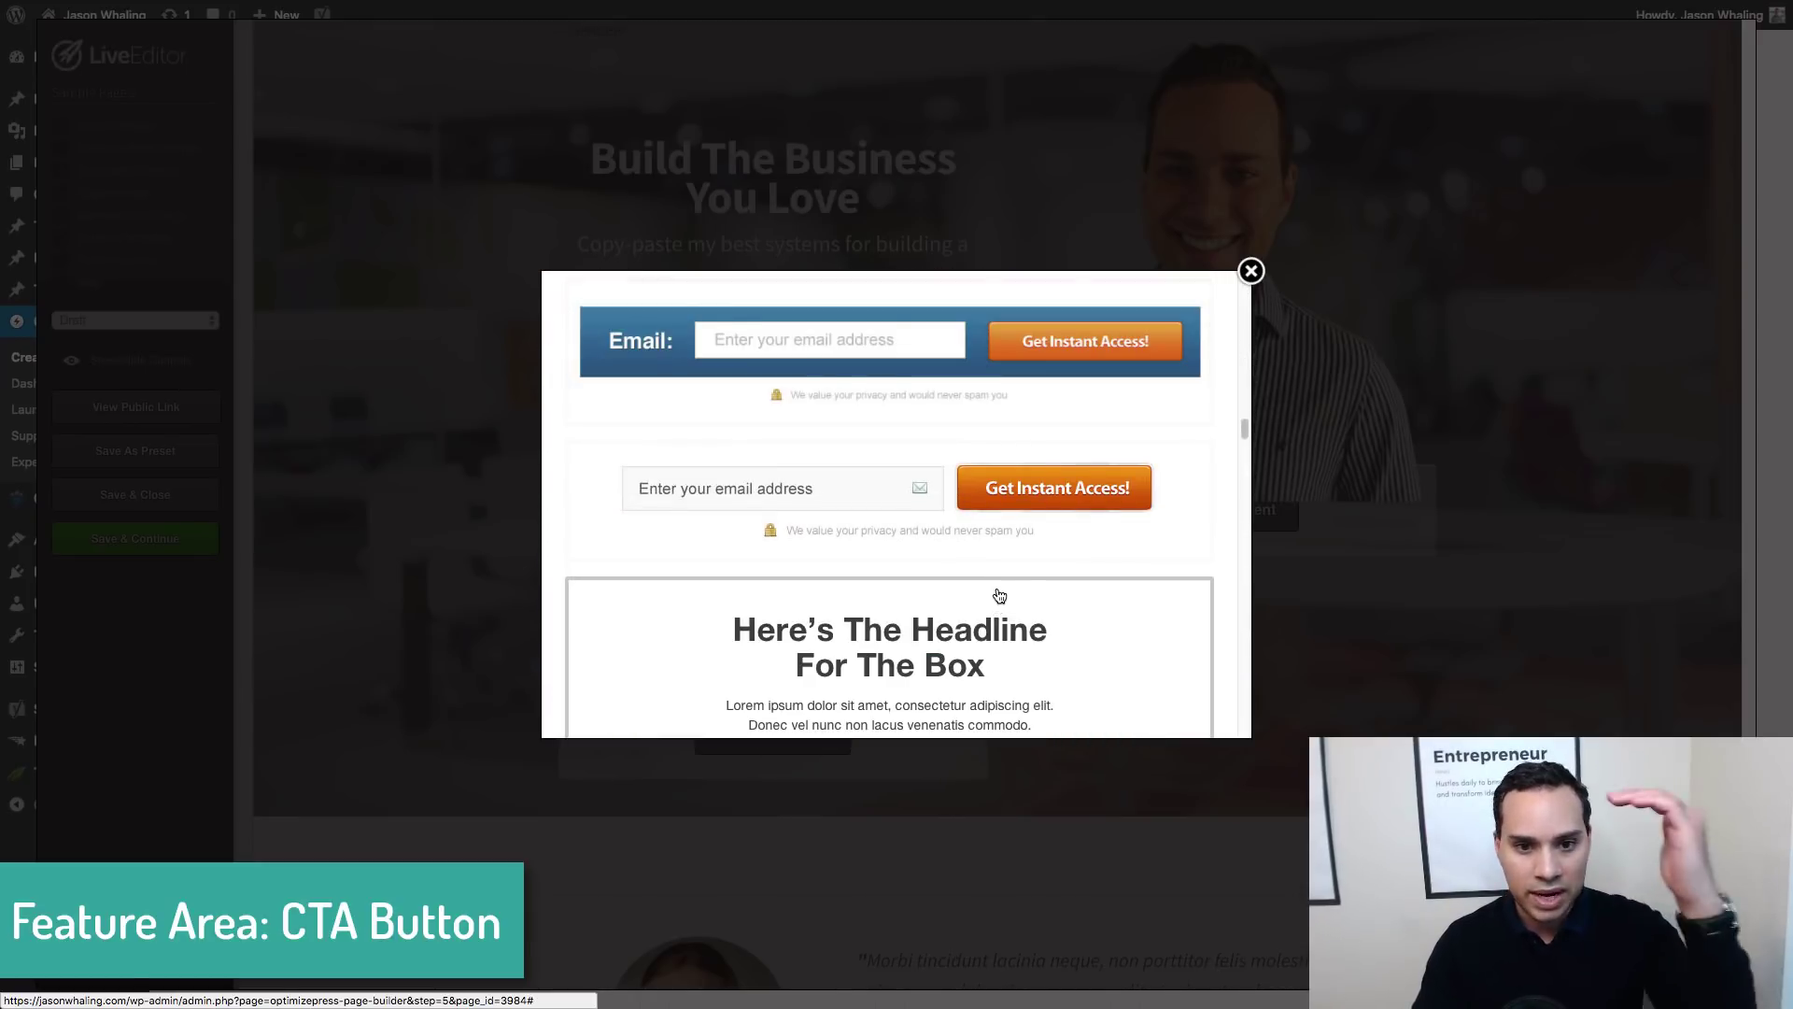
{"action": "scroll", "coordinate": [925, 411], "scroll_direction": "up", "scroll_amount": 2}
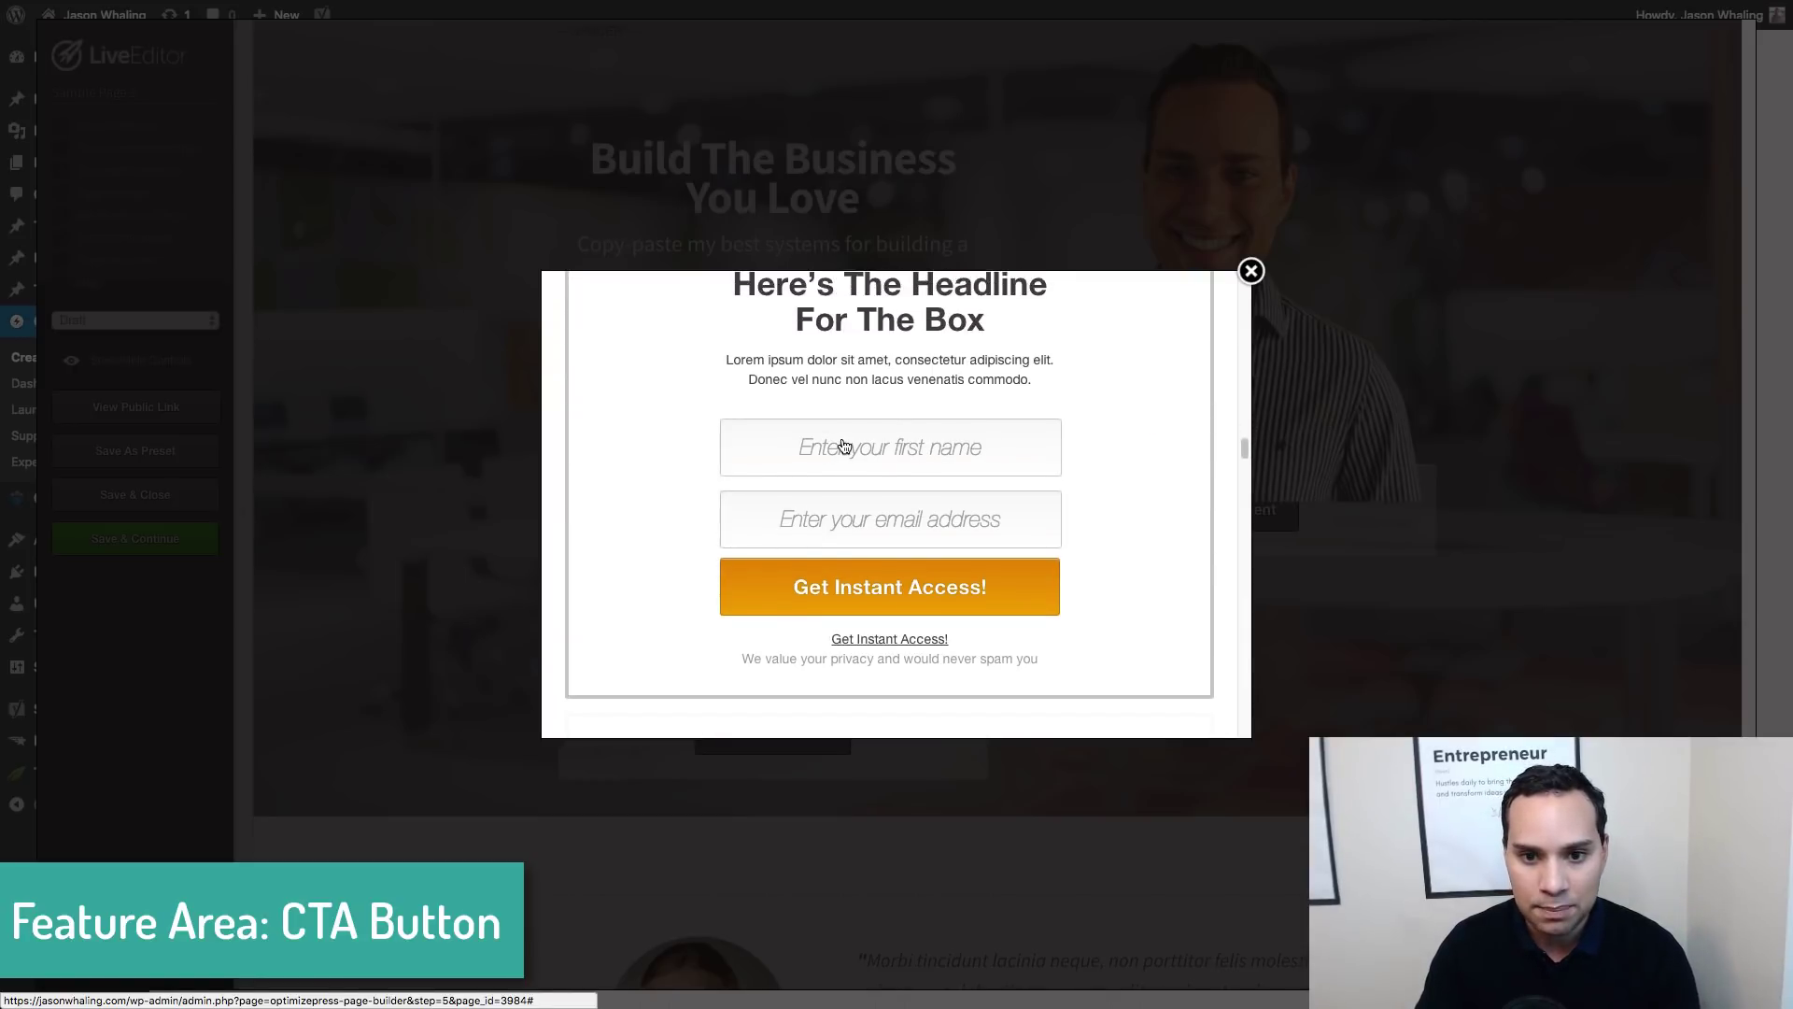
{"action": "scroll", "coordinate": [850, 456], "scroll_direction": "down", "scroll_amount": 1}
{"action": "scroll", "coordinate": [965, 505], "scroll_direction": "up", "scroll_amount": 2}
{"action": "left_click", "coordinate": [1047, 636]}
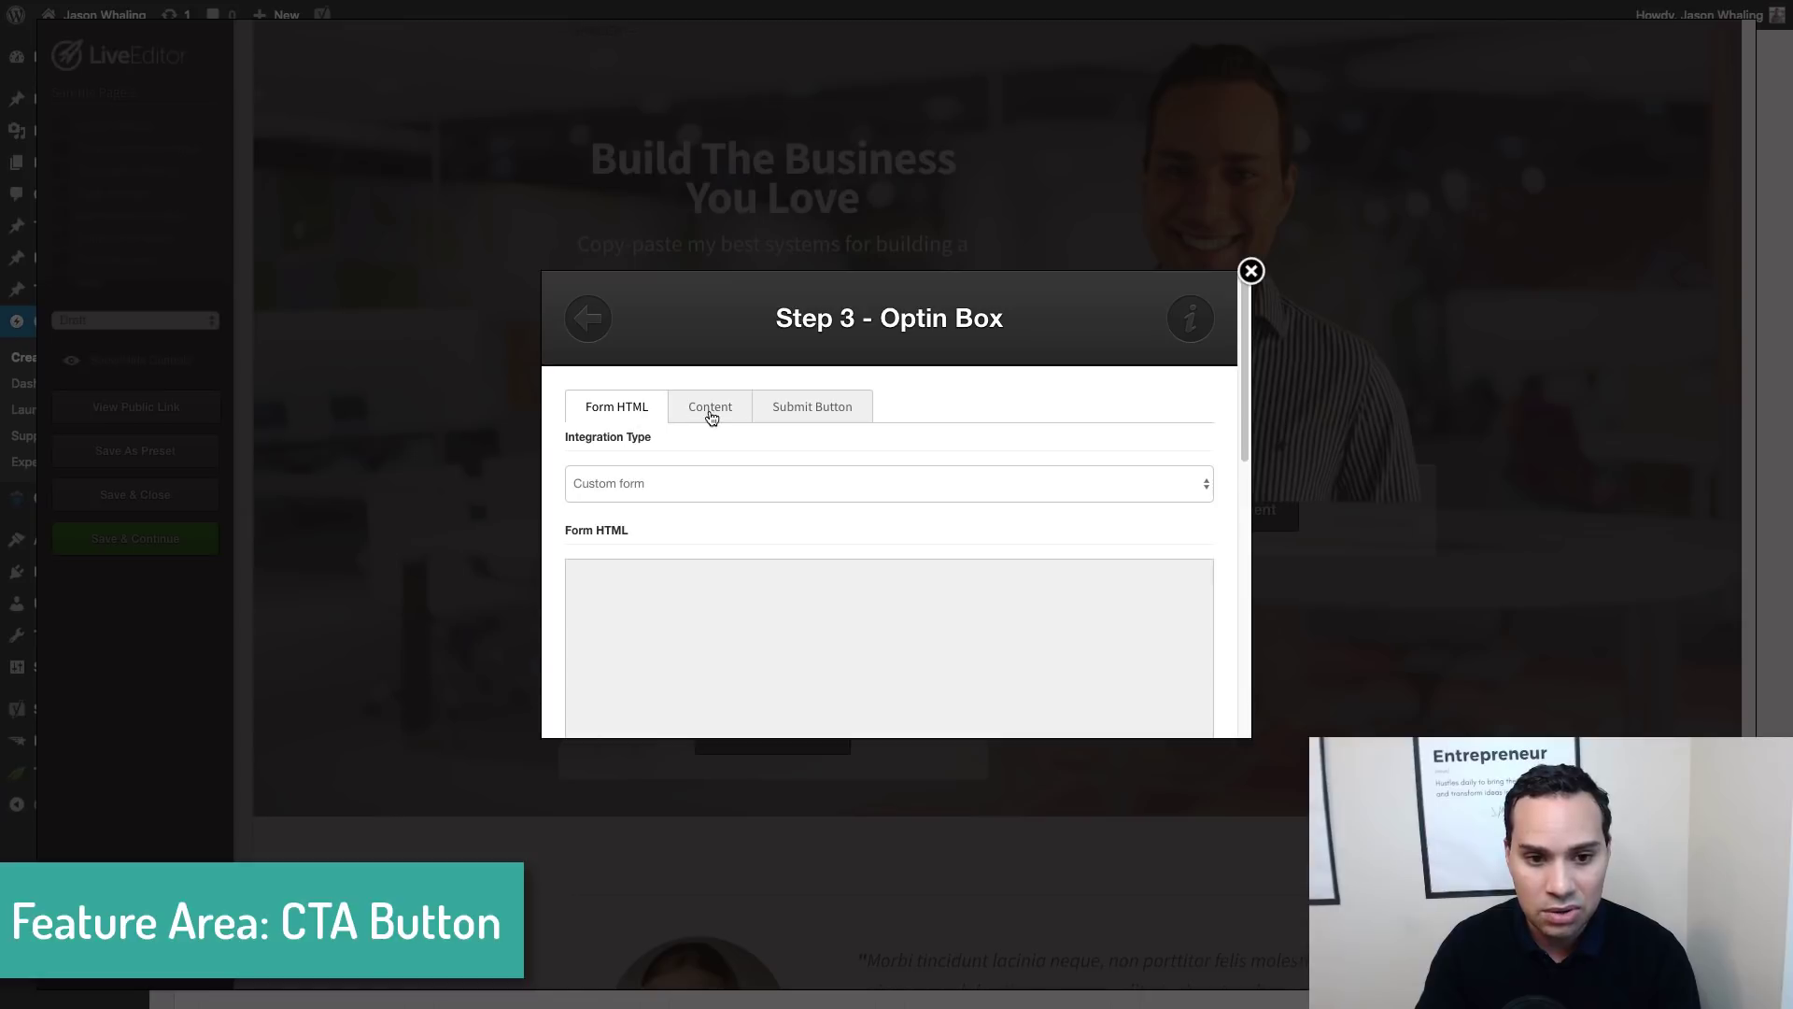
Examine the opt-in box's content settings, including the header, body text, privacy notice and name and email default values
{"action": "left_click", "coordinate": [710, 416]}
{"action": "scroll", "coordinate": [805, 542], "scroll_direction": "down", "scroll_amount": 1}
{"action": "left_click", "coordinate": [811, 437]}
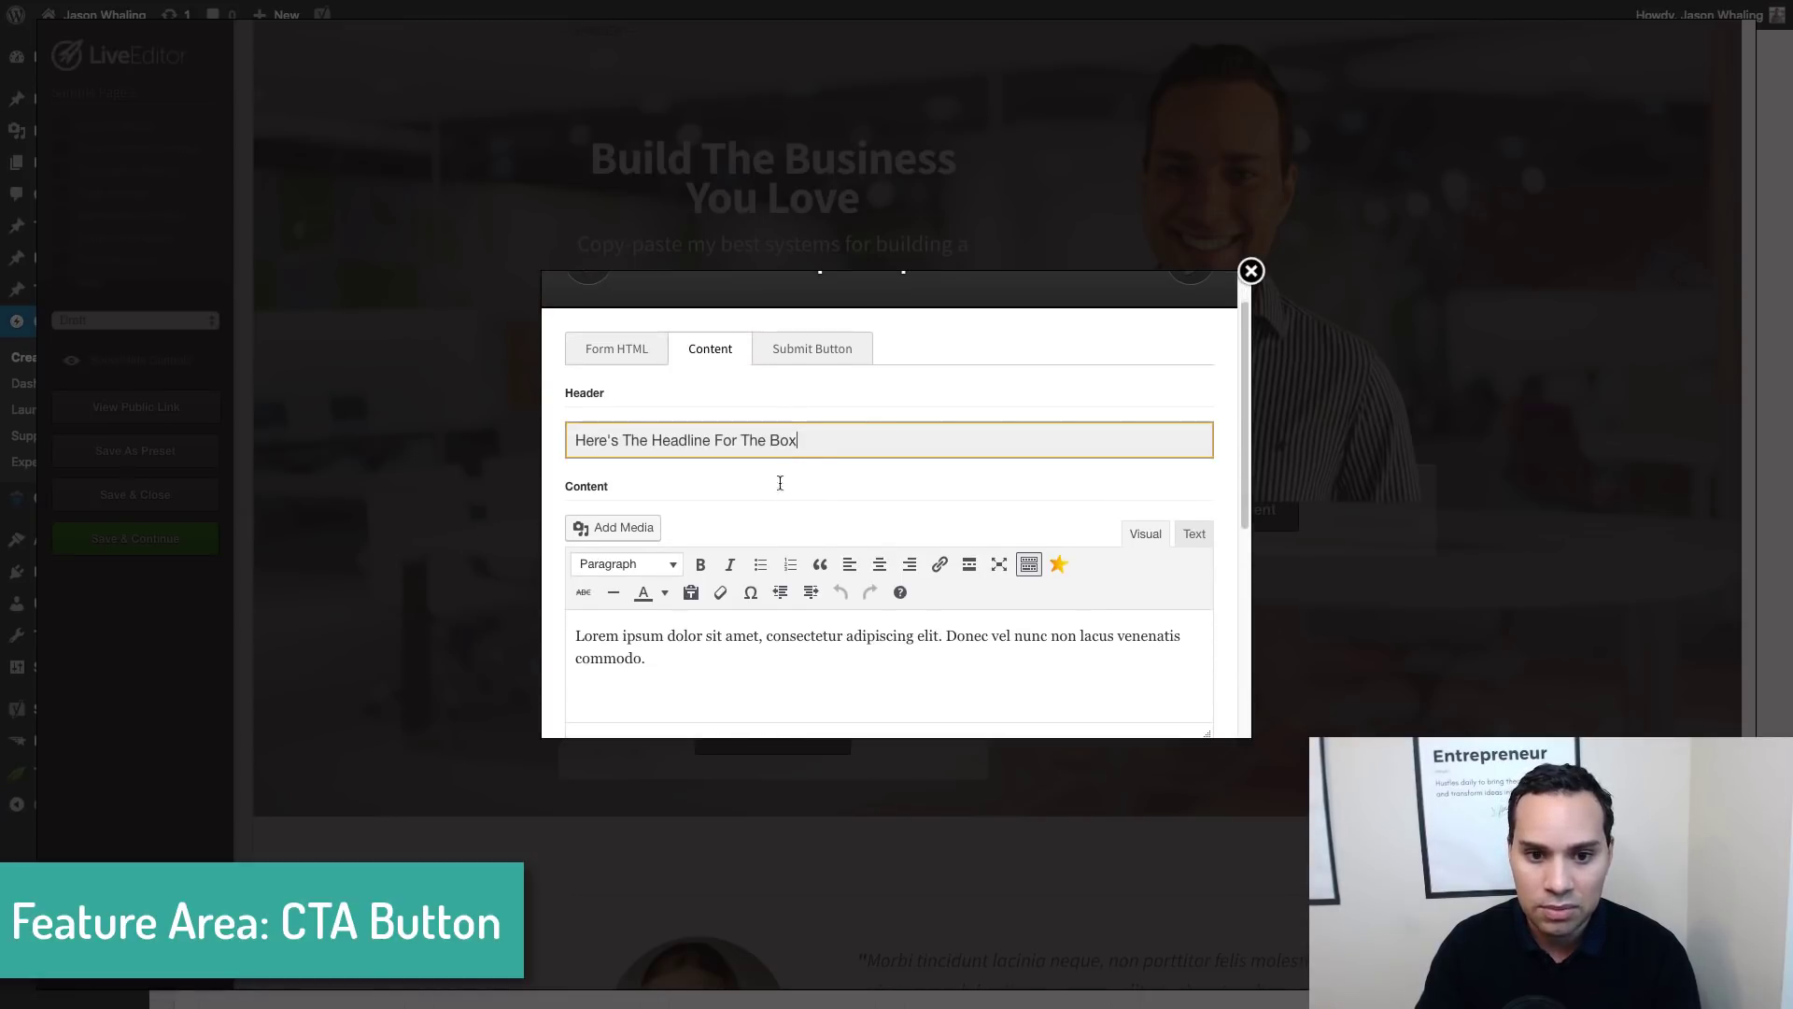
{"action": "scroll", "coordinate": [780, 483], "scroll_direction": "down", "scroll_amount": 1}
{"action": "triple_click", "coordinate": [678, 560]}
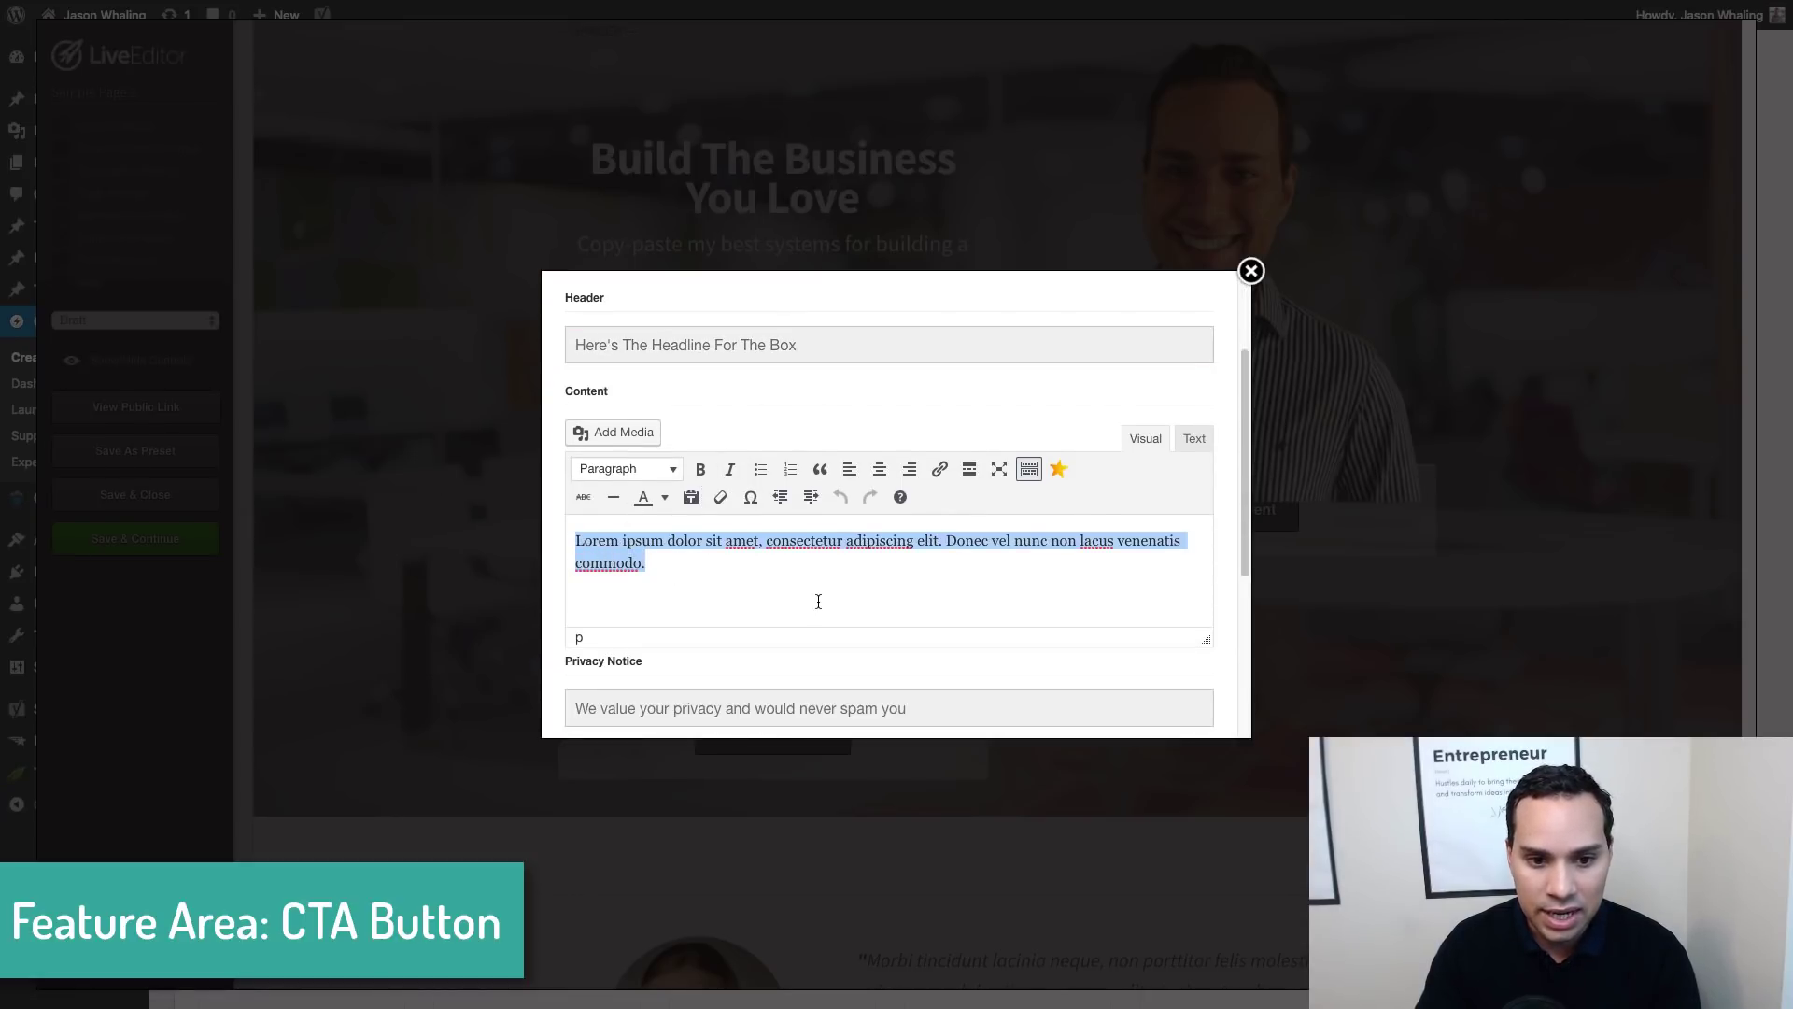
{"action": "scroll", "coordinate": [819, 600], "scroll_direction": "down", "scroll_amount": 2}
{"action": "scroll", "coordinate": [821, 590], "scroll_direction": "up", "scroll_amount": 3}
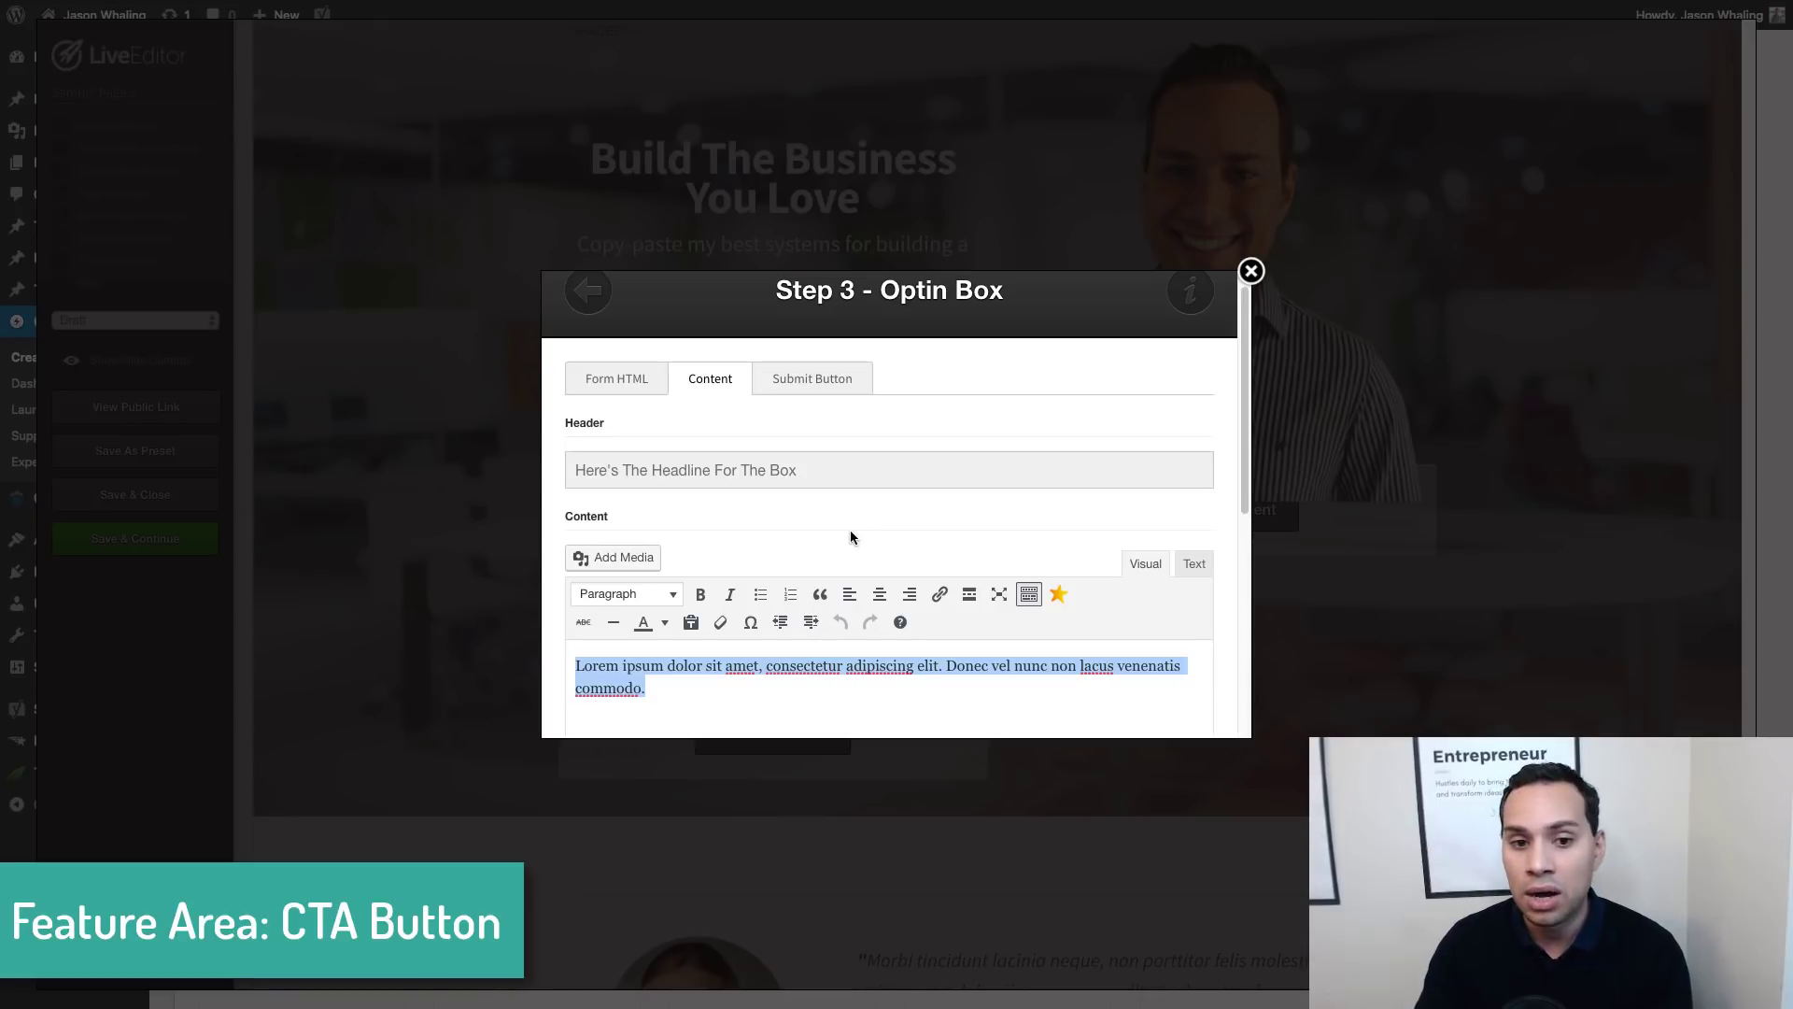
{"action": "scroll", "coordinate": [1081, 503], "scroll_direction": "down", "scroll_amount": 5}
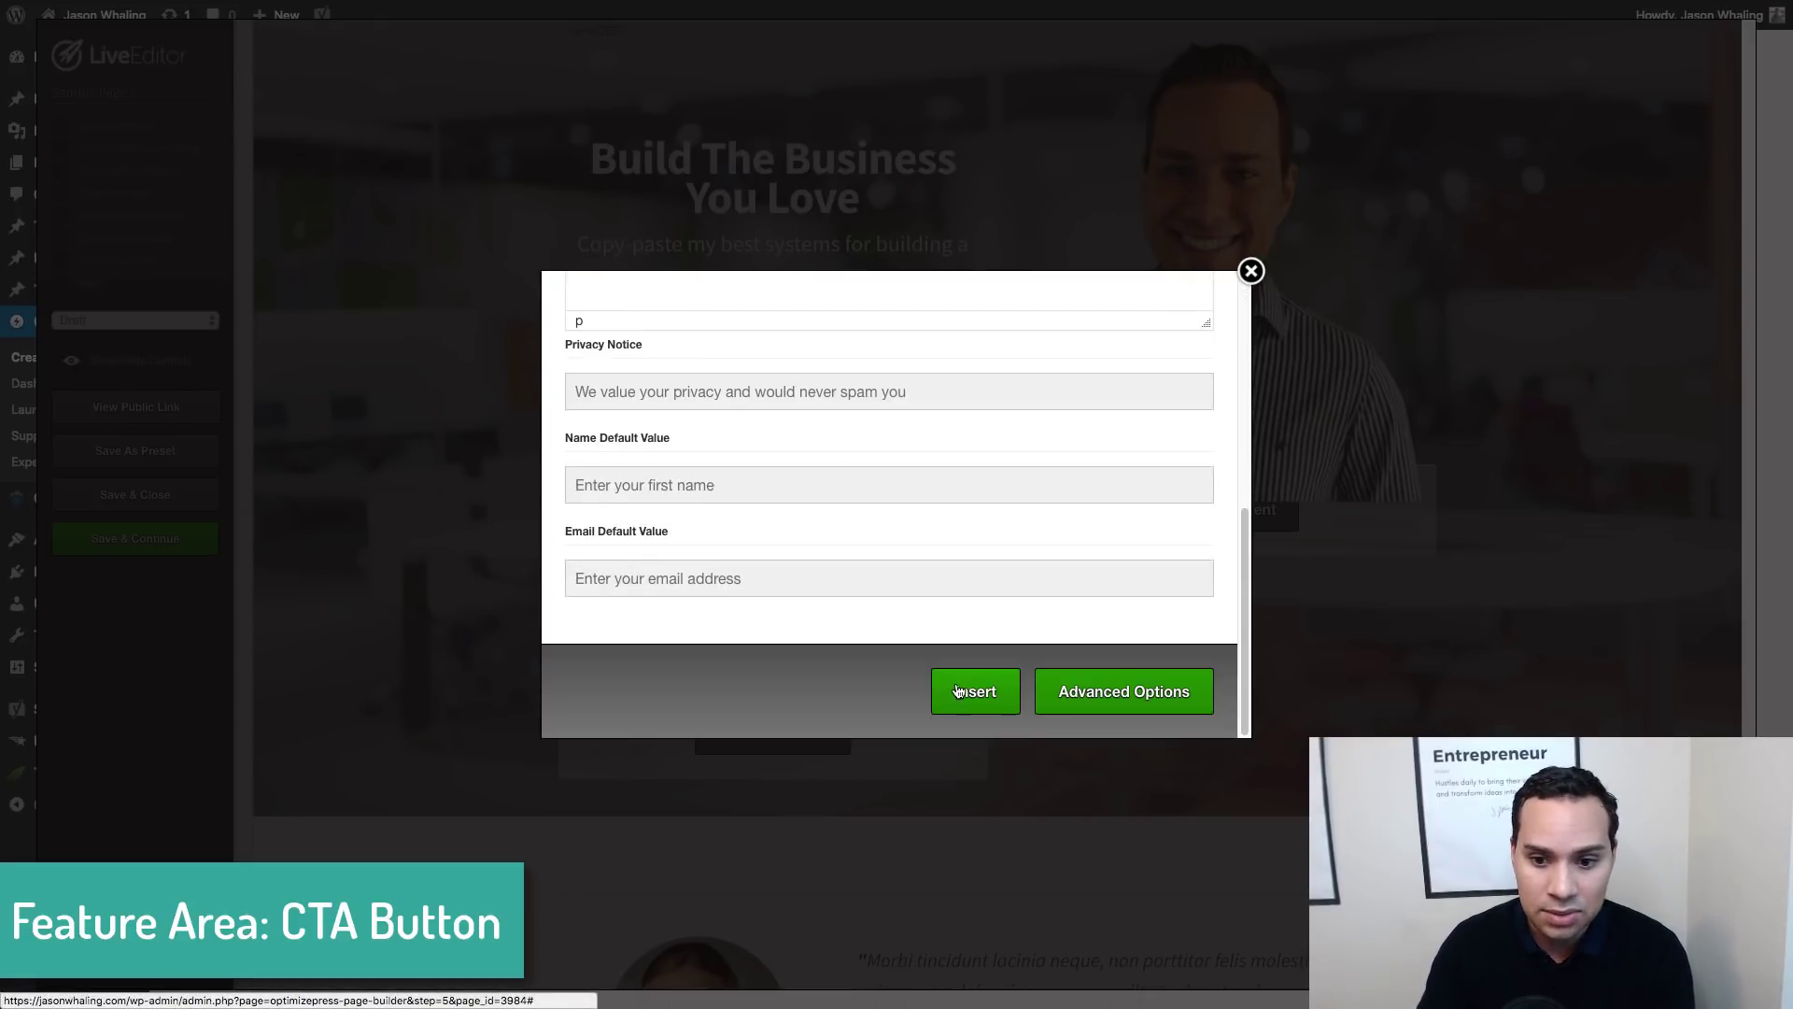
Insert the opt-in box with the Email data integration type and update the "Get Started Now" button's overlay content
{"action": "left_click", "coordinate": [958, 688]}
{"action": "key", "text": "Return"}
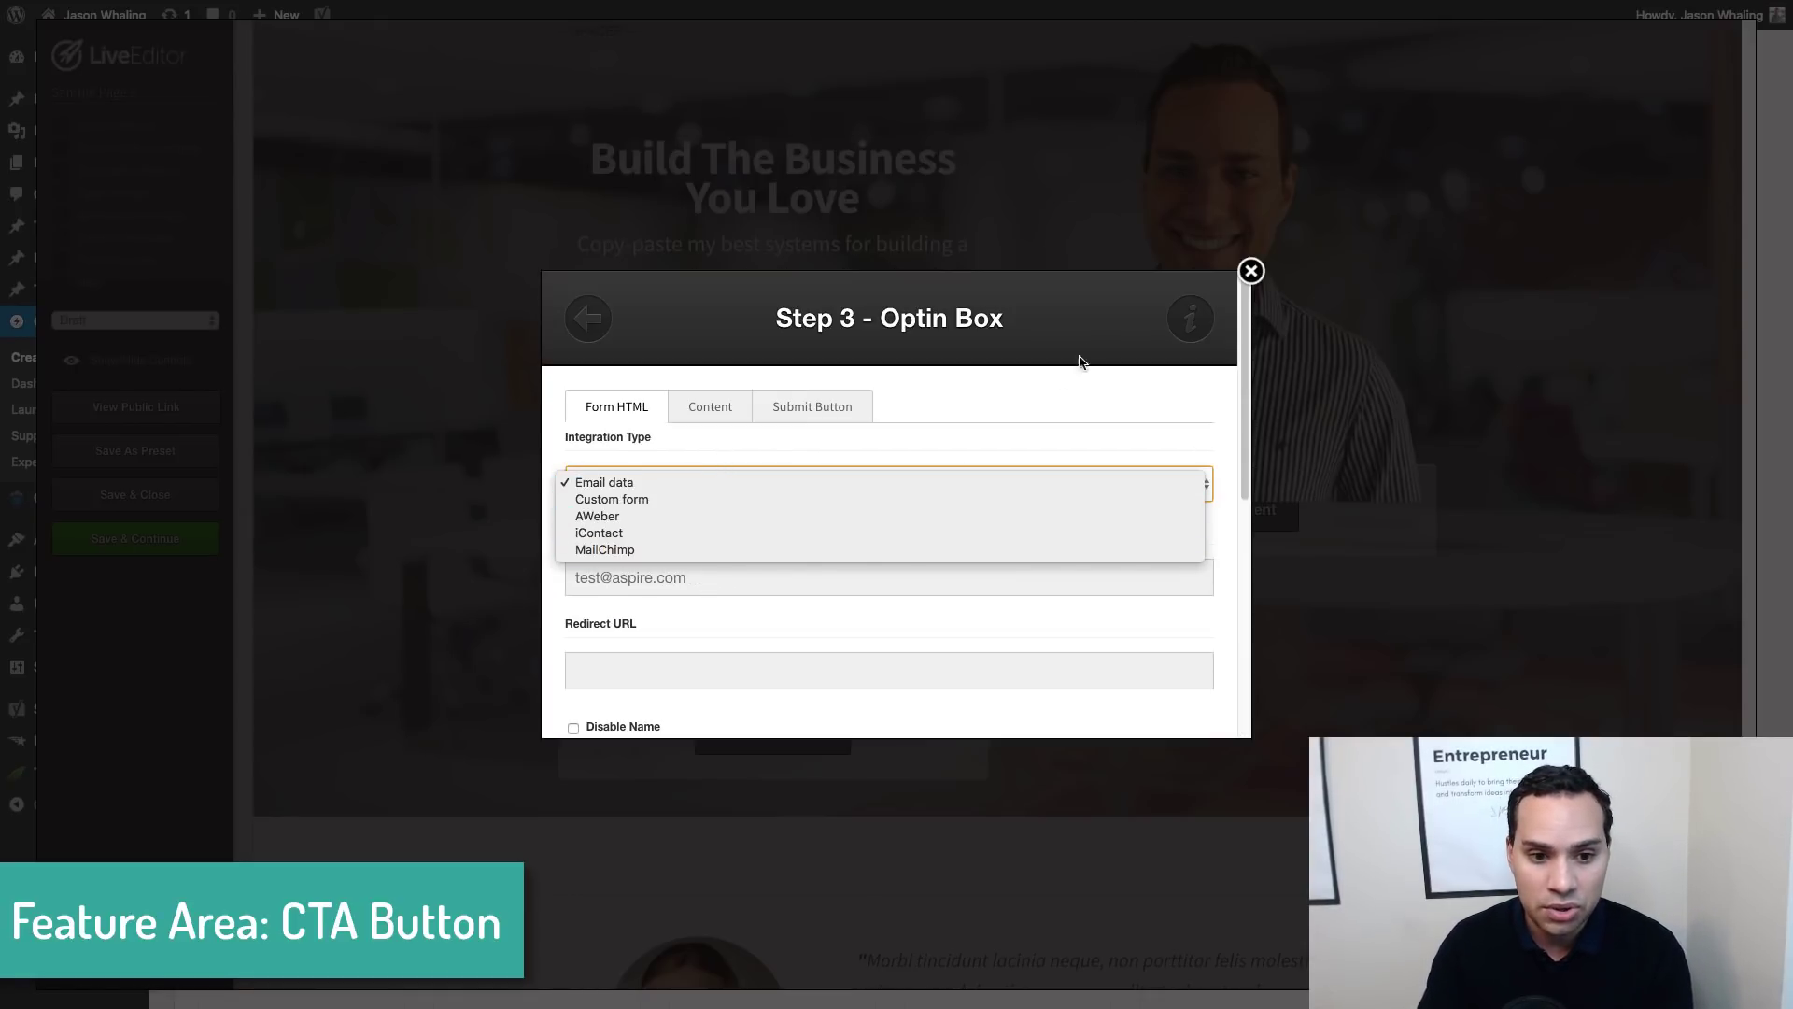
{"action": "left_click", "coordinate": [994, 431]}
{"action": "key", "text": "Tab"}
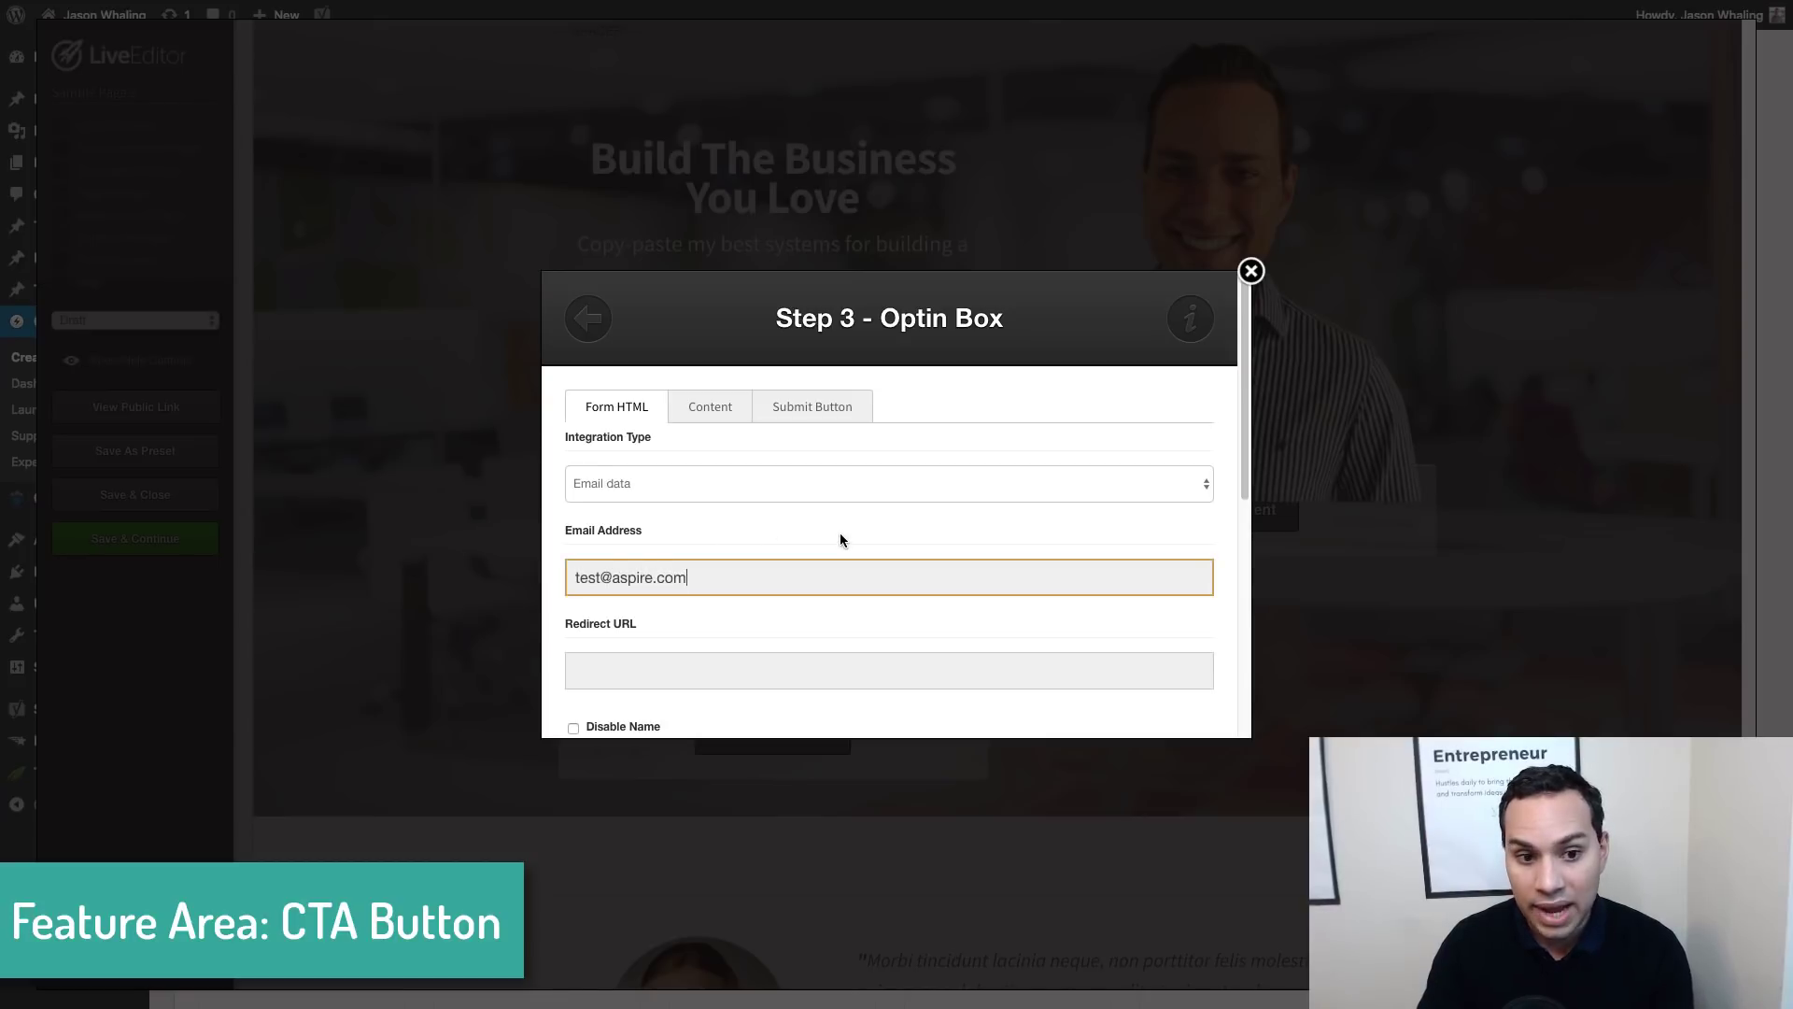
{"action": "scroll", "coordinate": [628, 547], "scroll_direction": "down", "scroll_amount": 1}
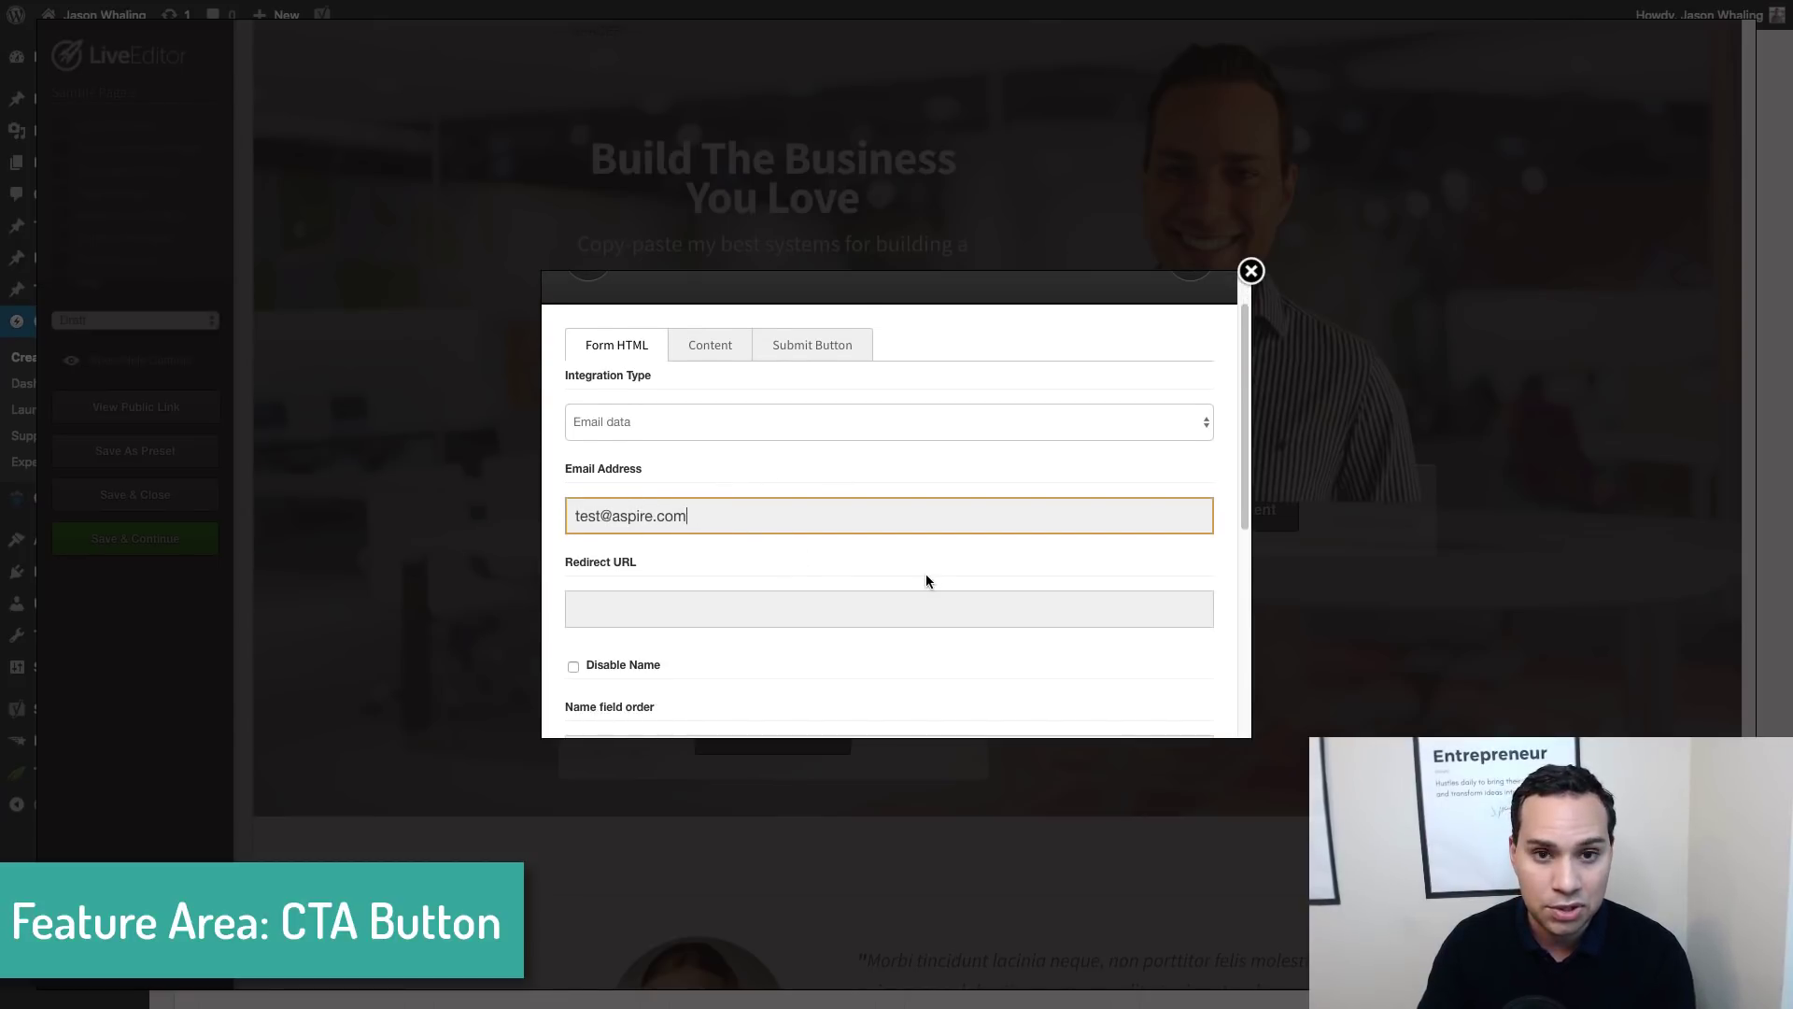
{"action": "scroll", "coordinate": [1028, 596], "scroll_direction": "down", "scroll_amount": 6}
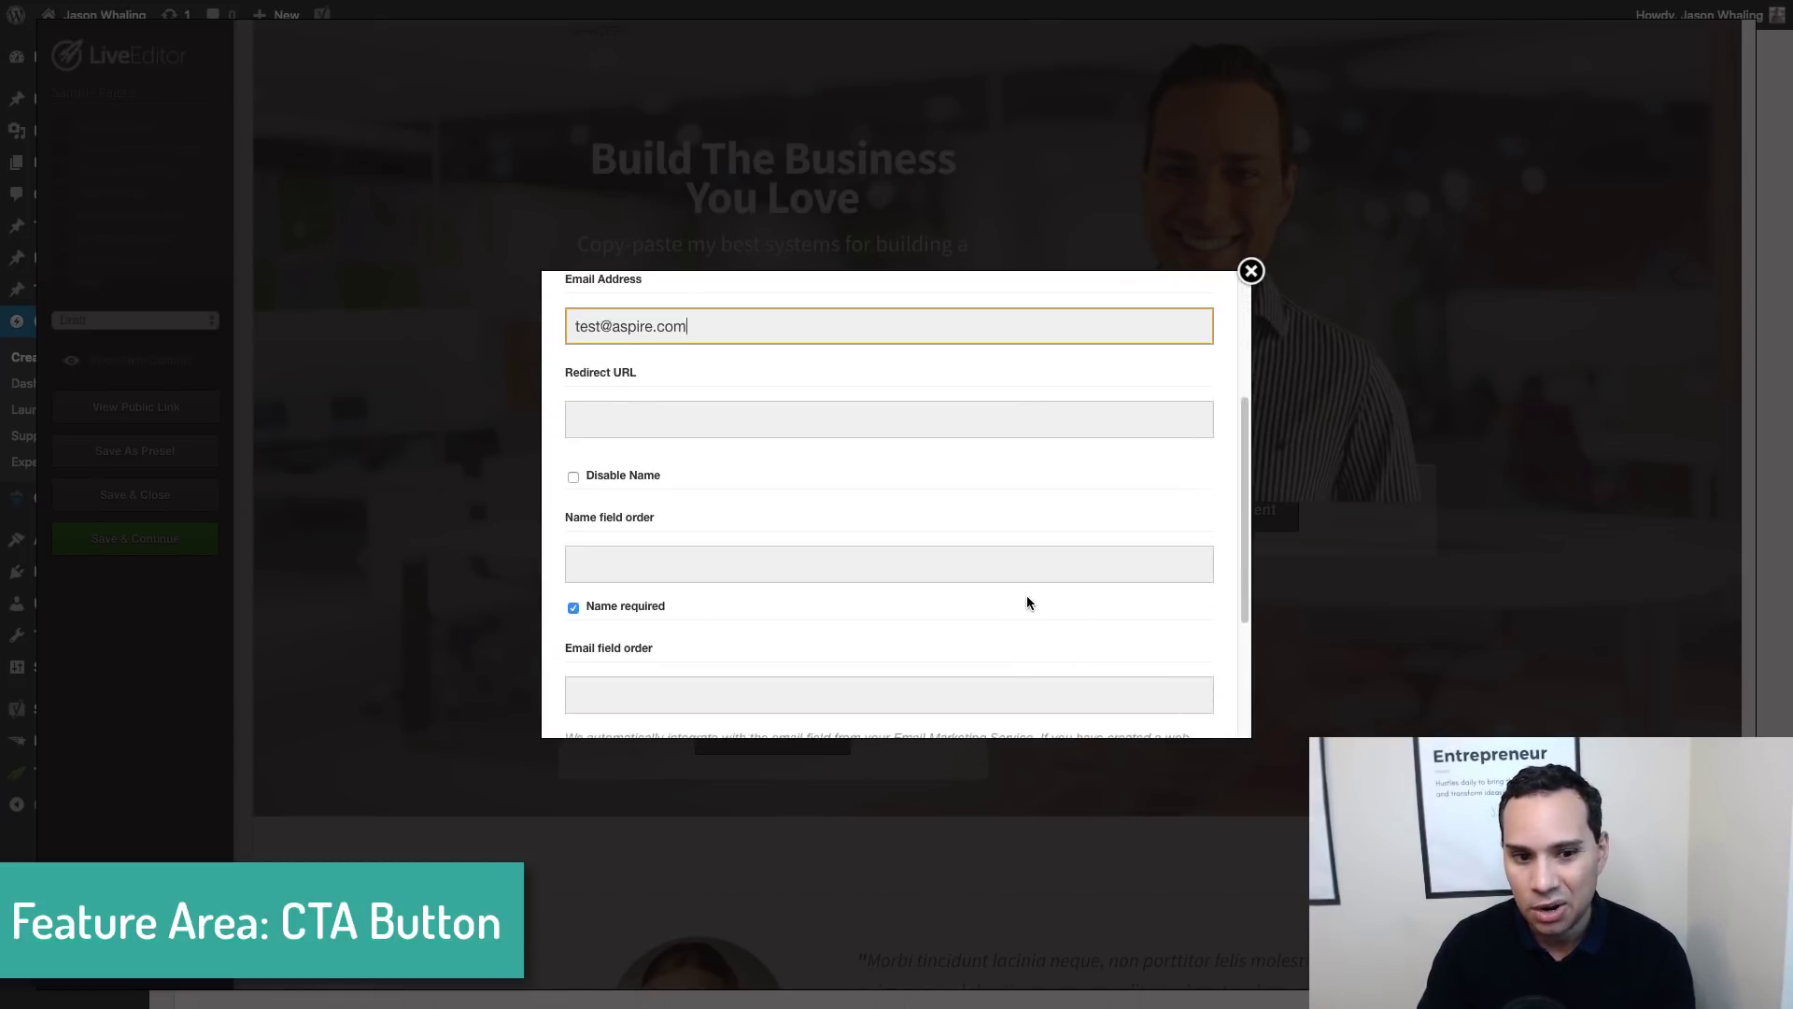
{"action": "left_click", "coordinate": [972, 729]}
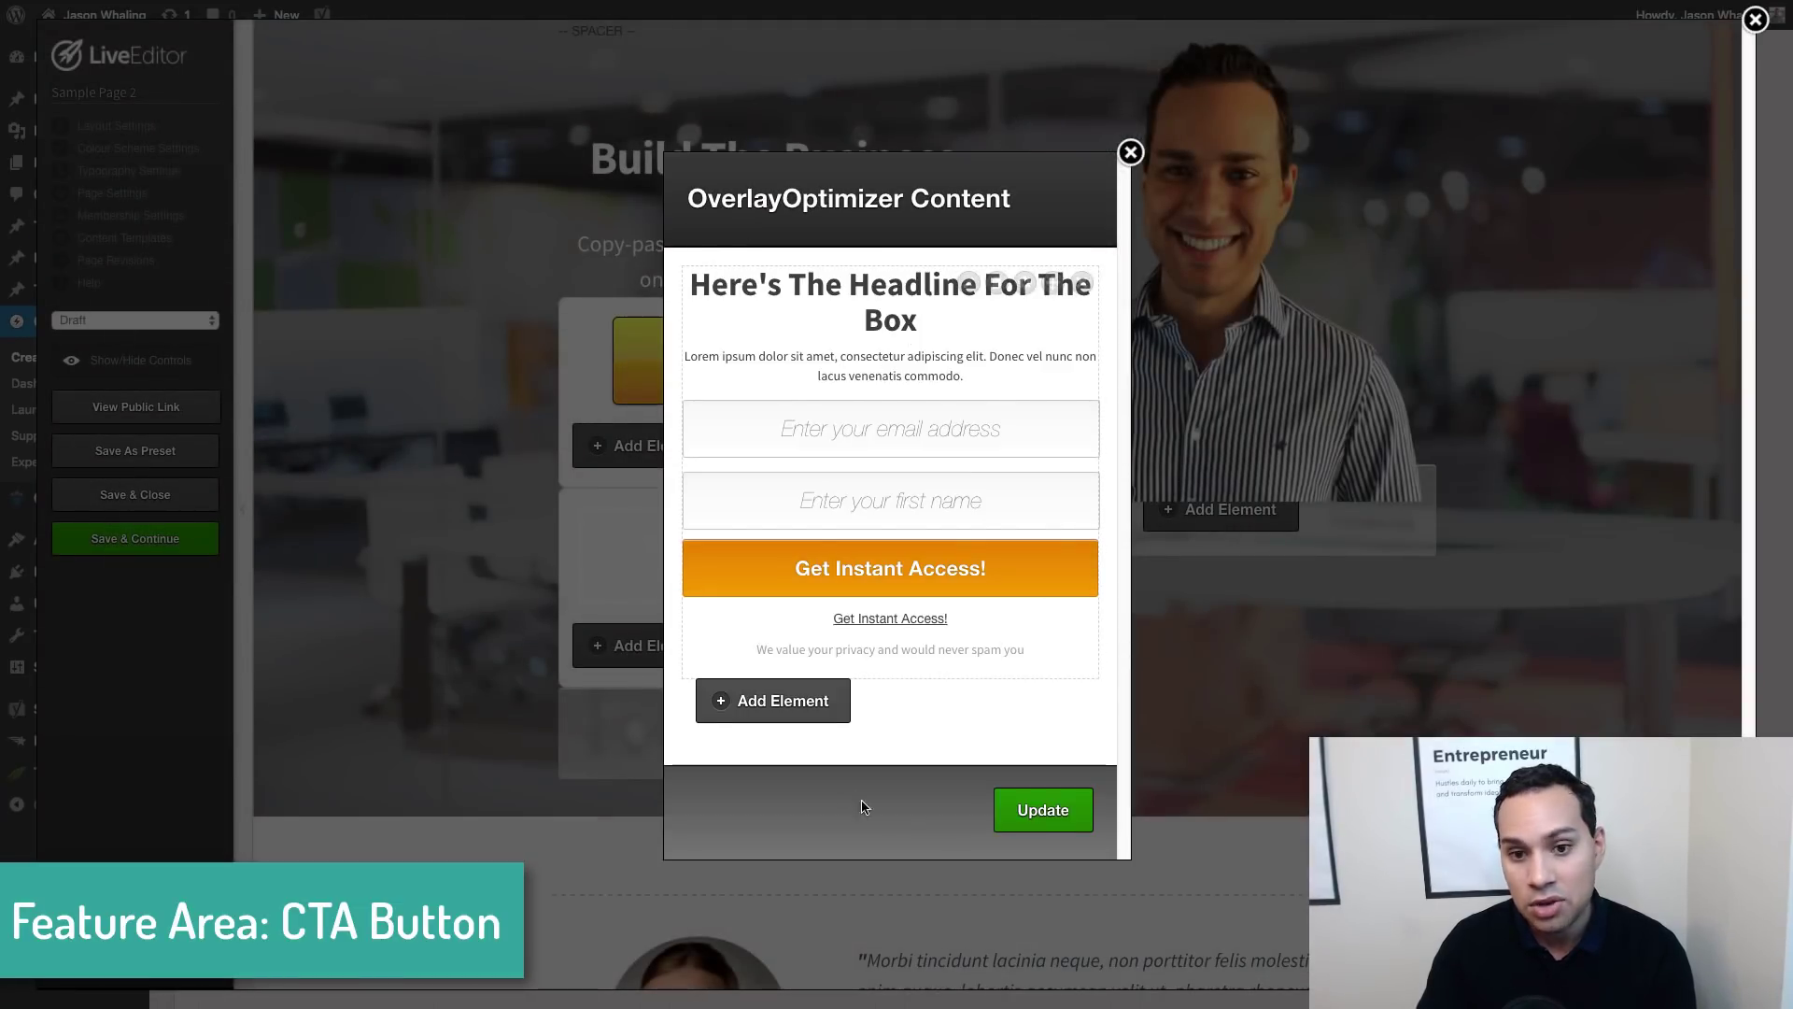
{"action": "left_click", "coordinate": [1039, 808]}
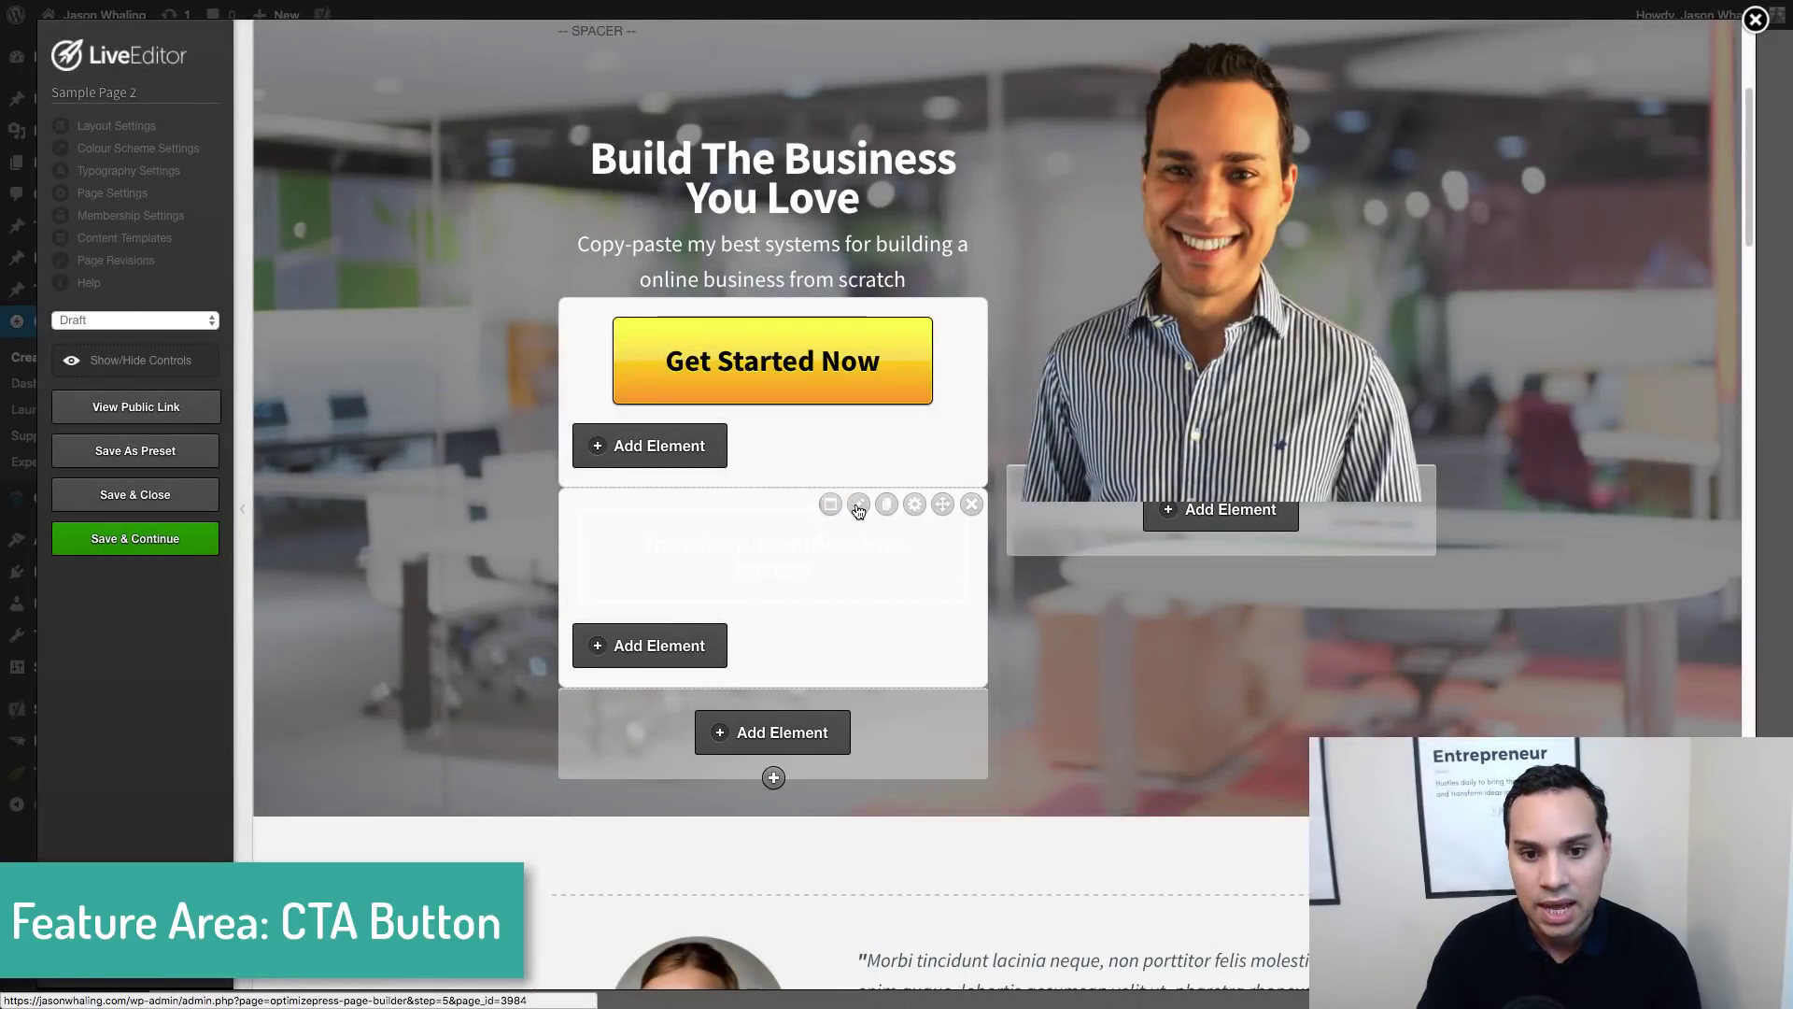
Review the overlay content of the "Transform Your Ideas Into Income" button and delete the "Get Started Now" button above it
{"action": "left_click", "coordinate": [859, 503]}
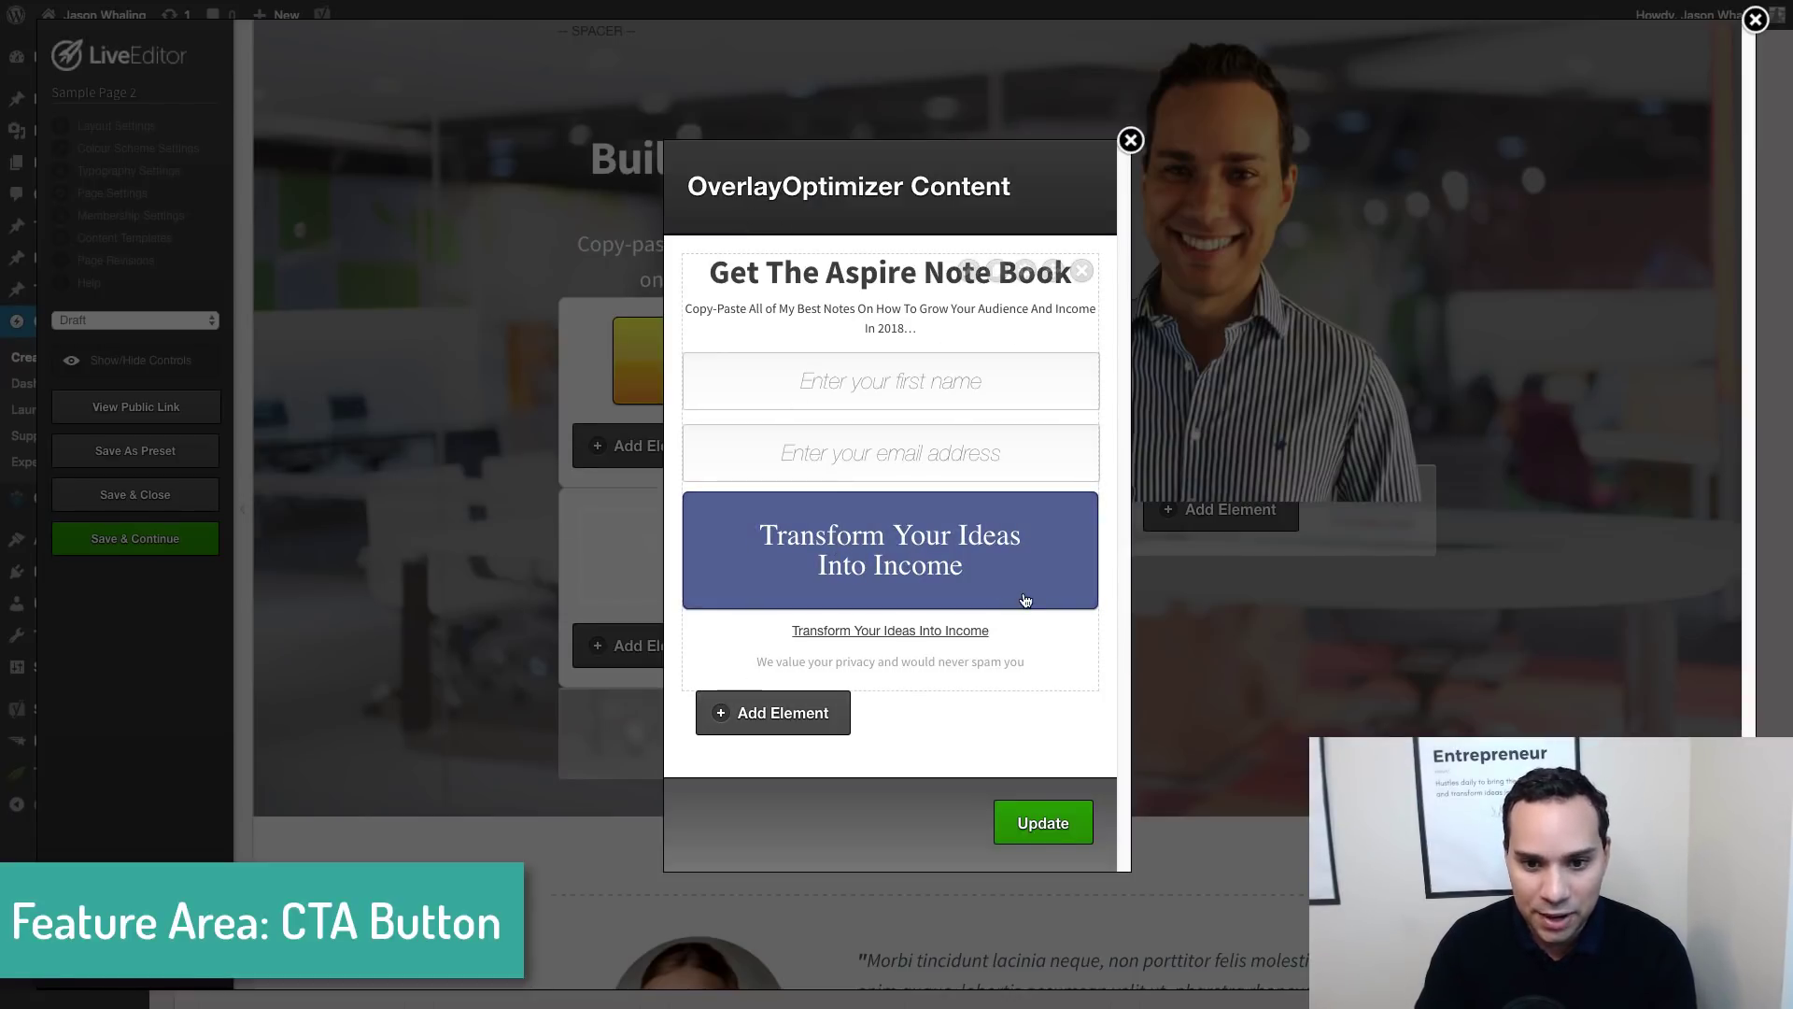
{"action": "left_click", "coordinate": [1131, 140]}
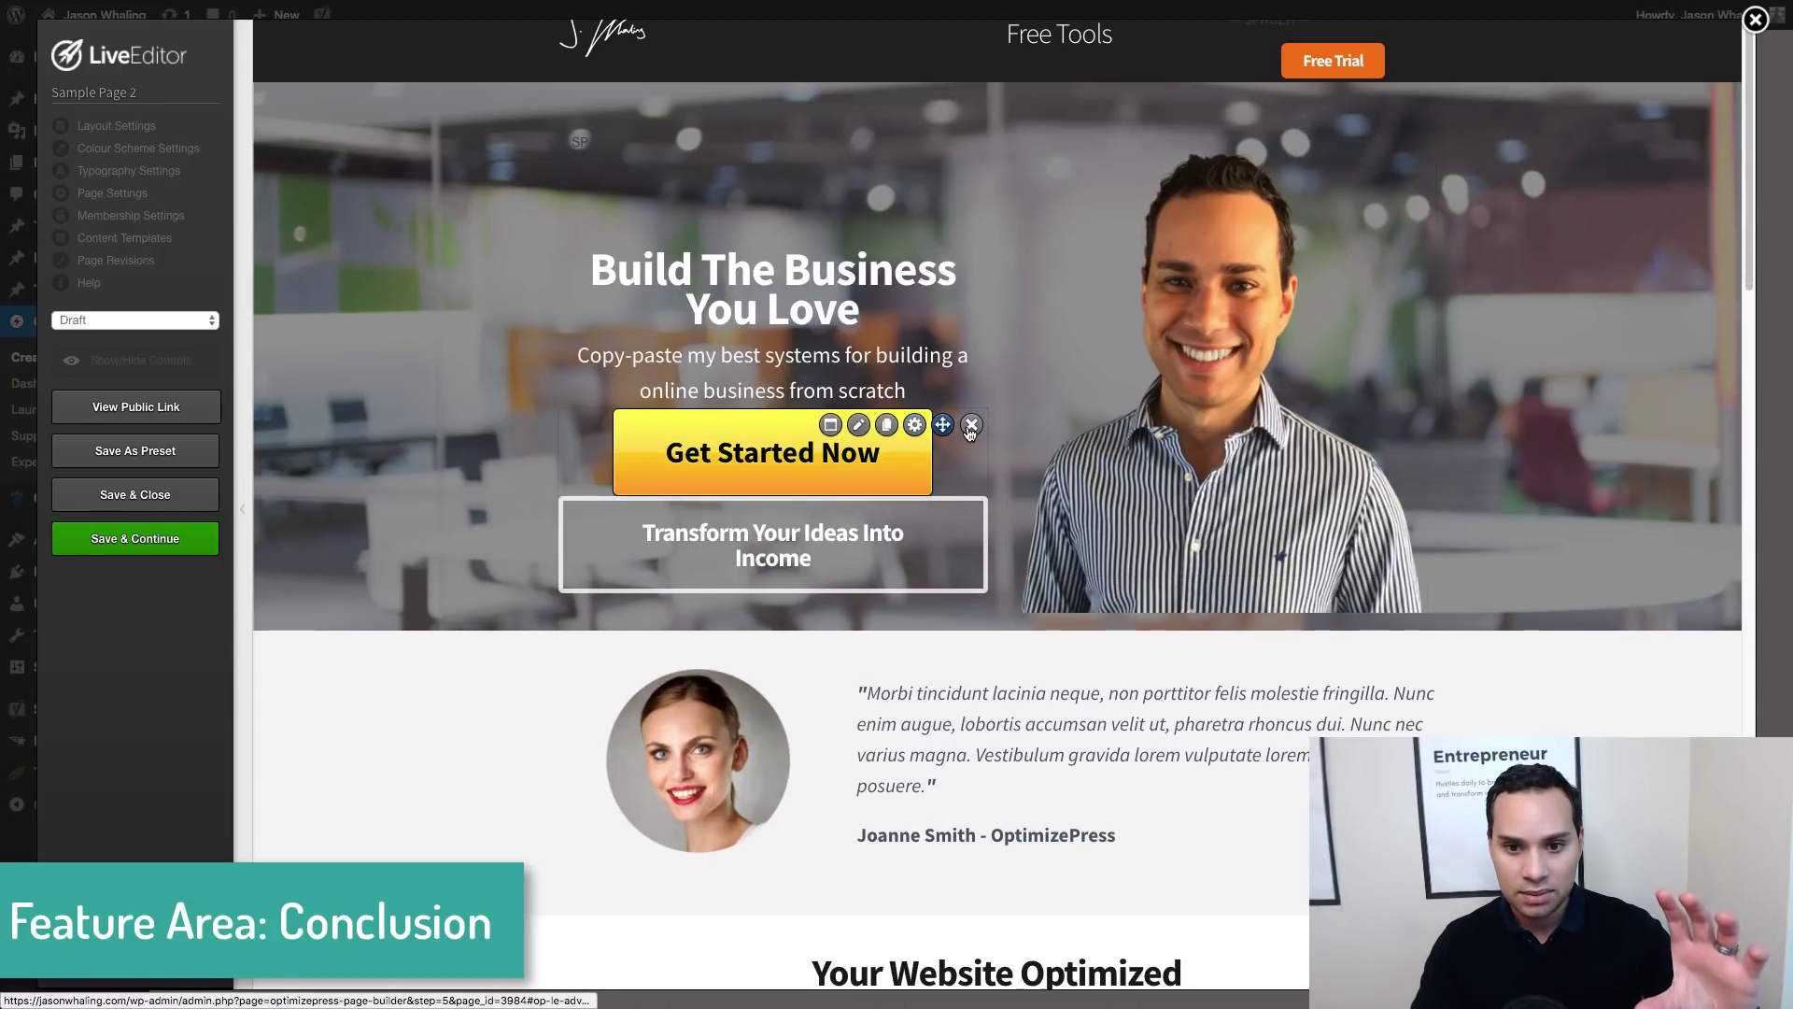
{"action": "left_click", "coordinate": [968, 428]}
{"action": "left_click", "coordinate": [1075, 90]}
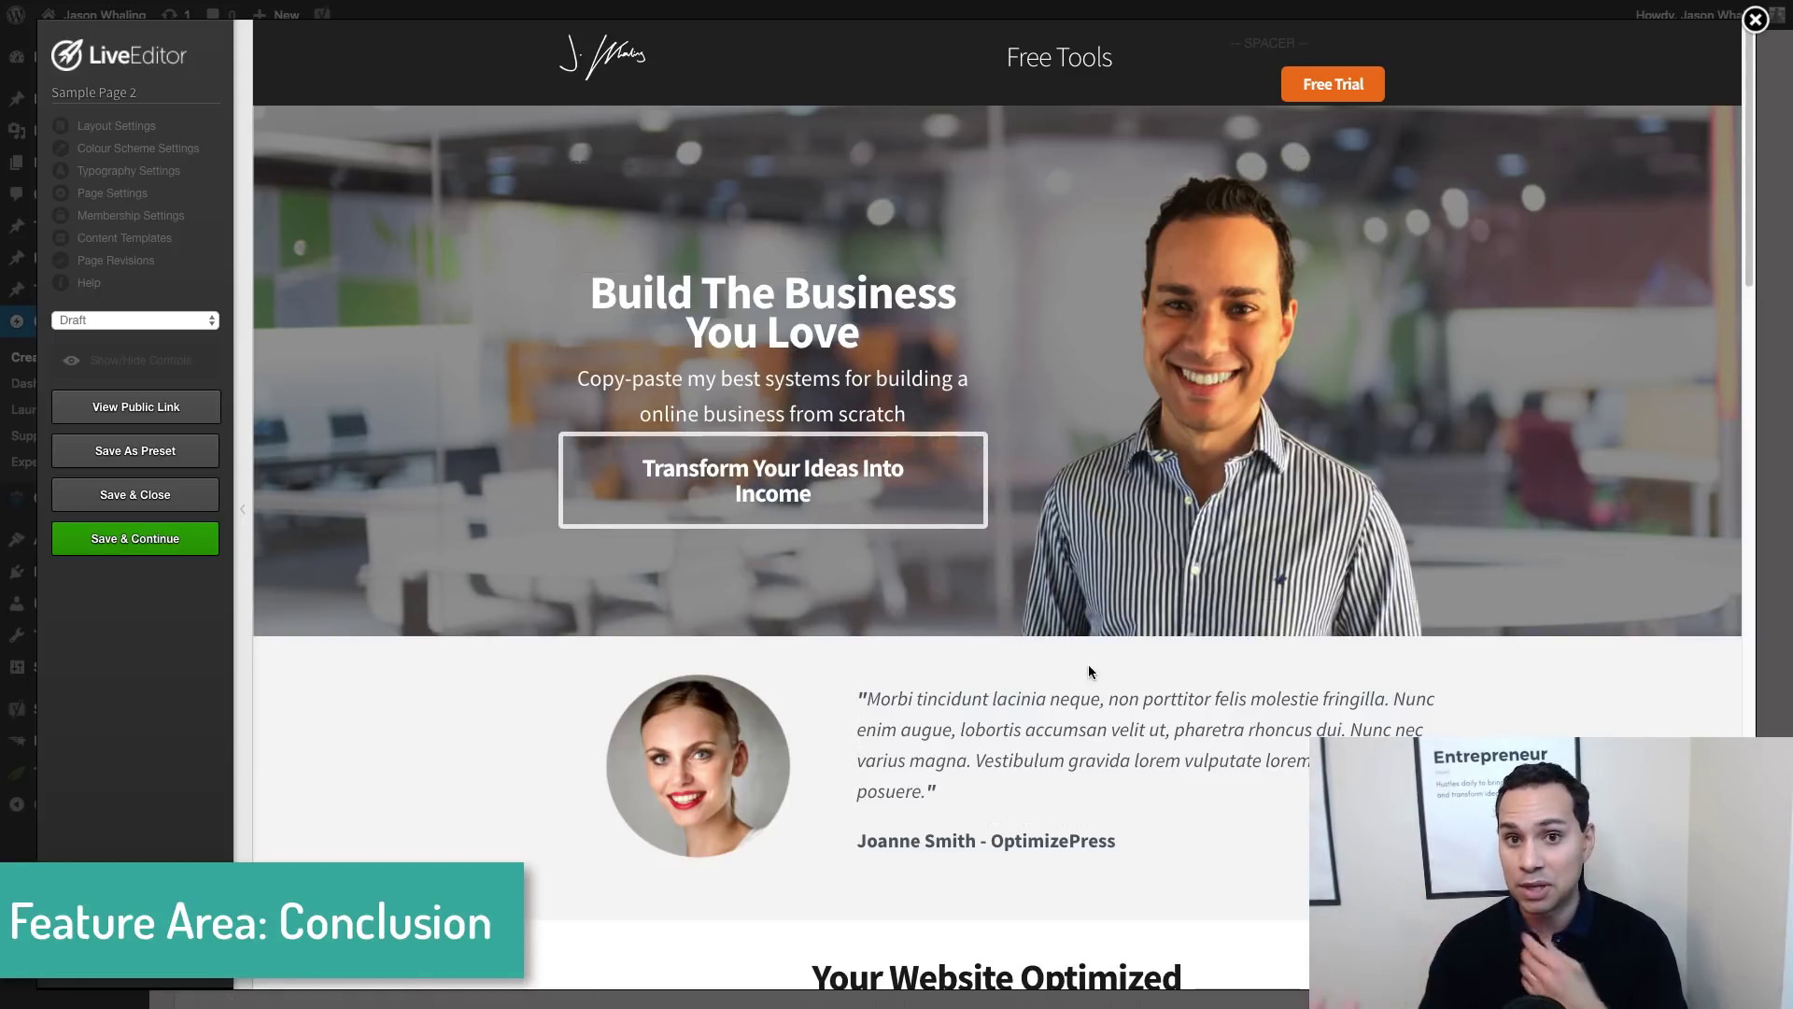
Remove the testimonial row with the portrait photo and quote directly below the hero row
{"action": "scroll", "coordinate": [1222, 681], "scroll_direction": "down", "scroll_amount": 3}
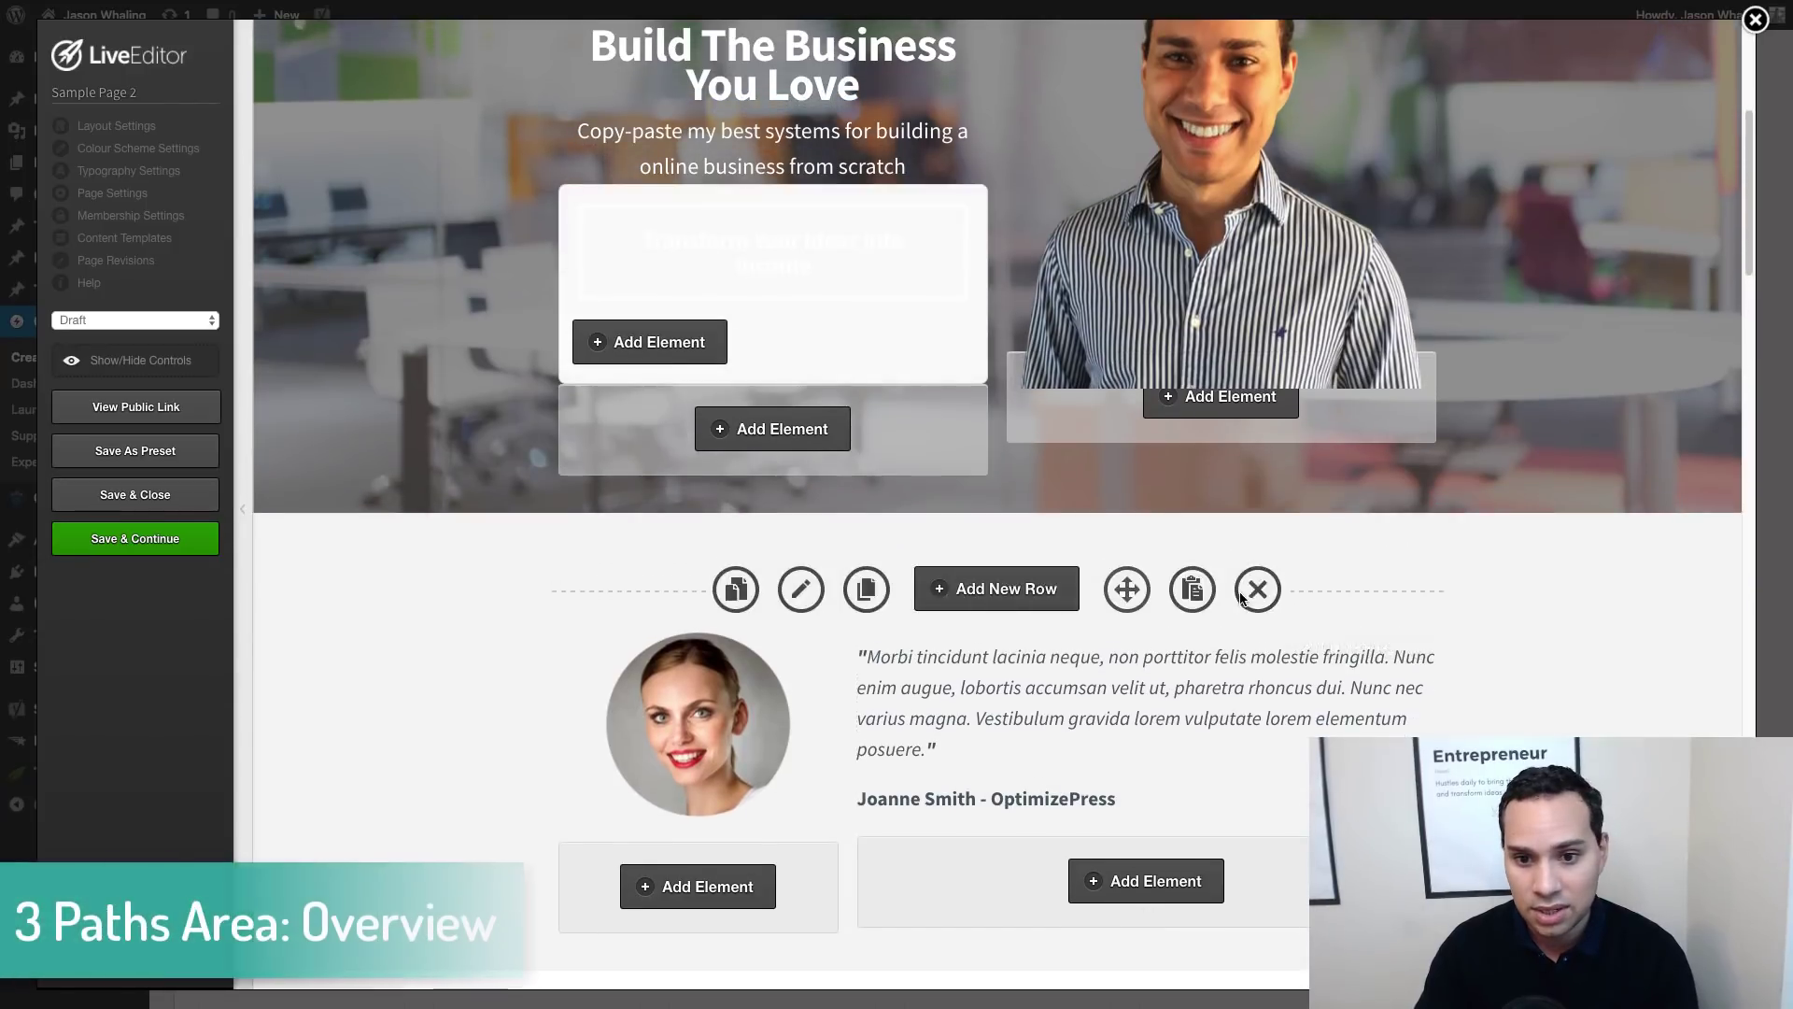
{"action": "left_click", "coordinate": [1255, 591]}
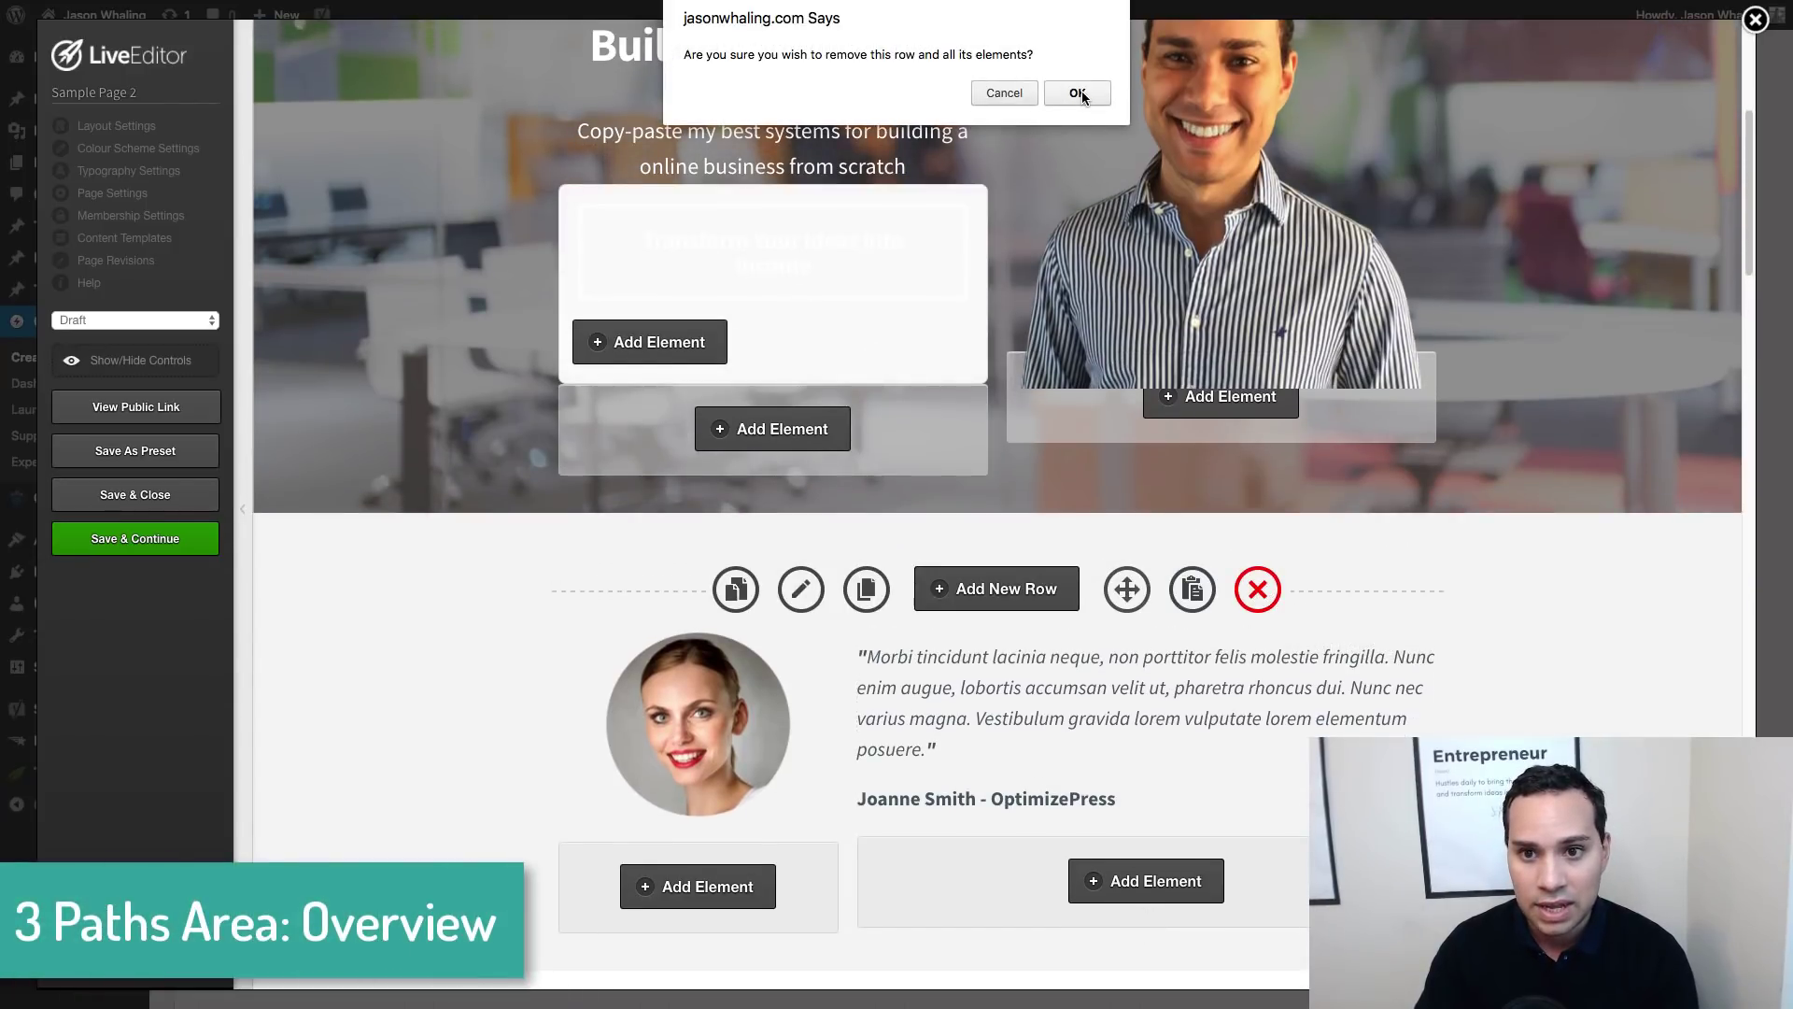
{"action": "left_click", "coordinate": [1079, 94]}
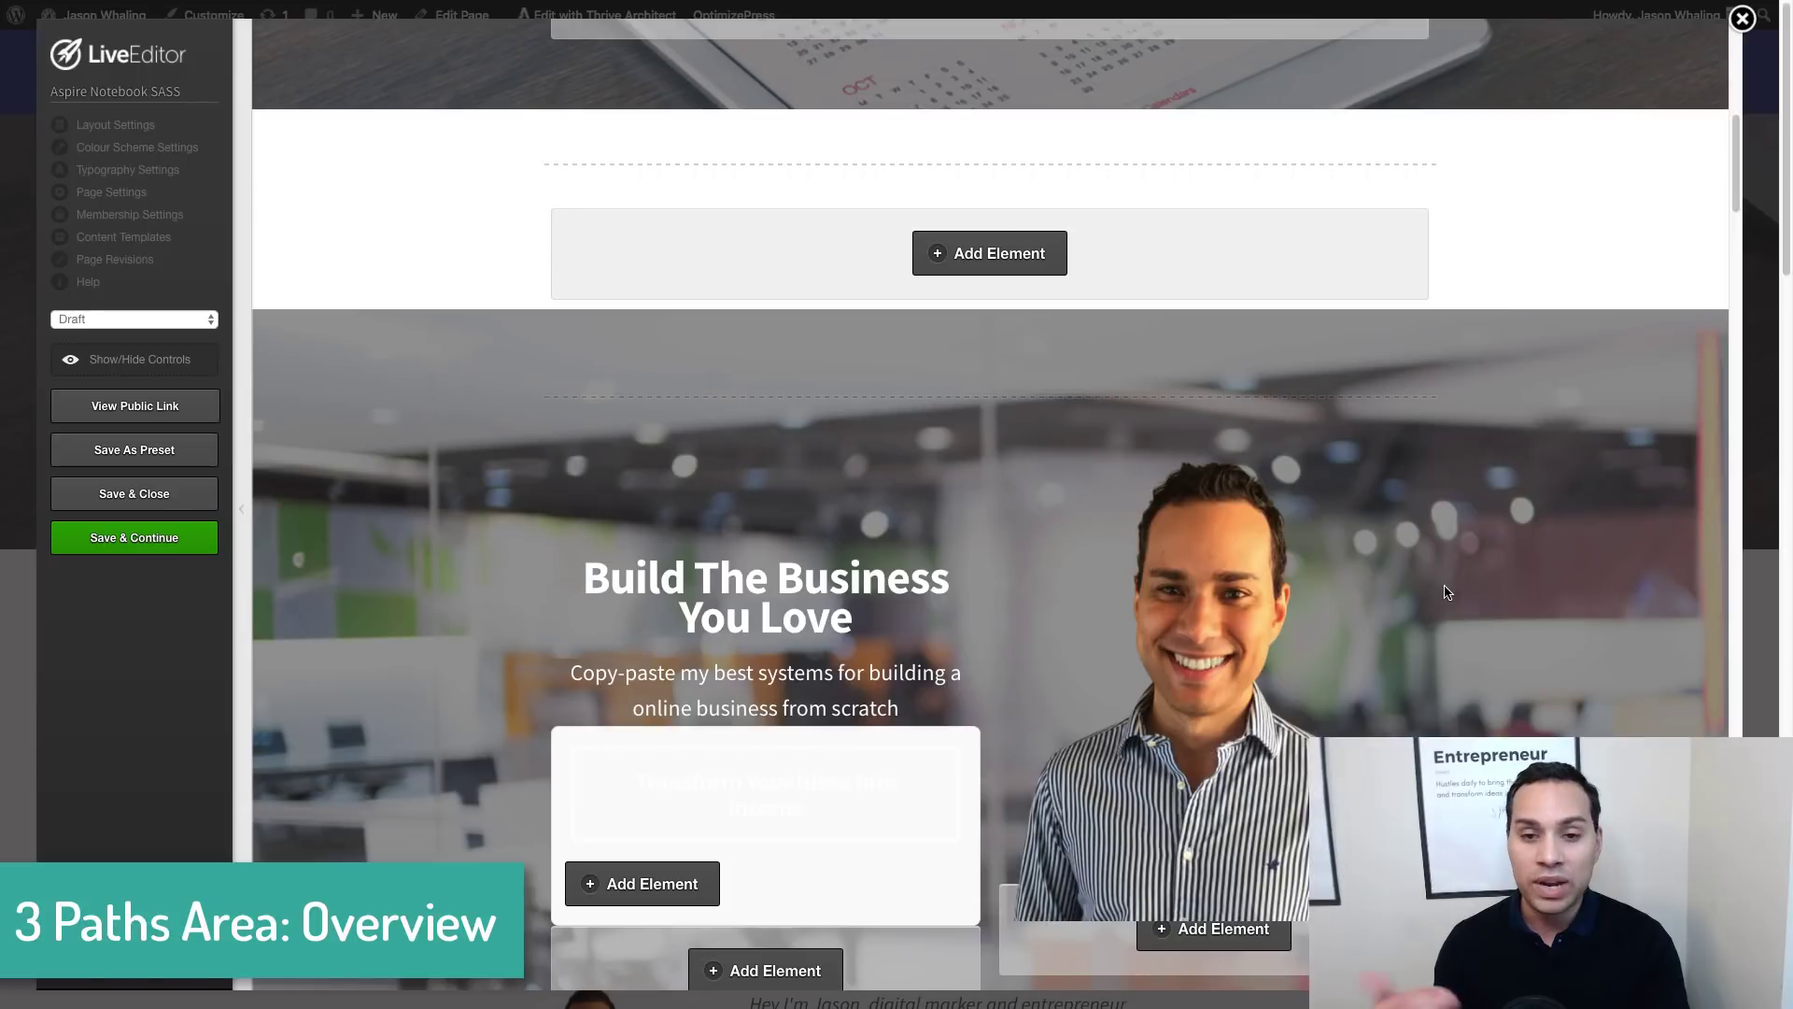
In the Aspire Notebook SASS page, show the row controls and copy the row headed "The Aspire Notebook"
{"action": "left_click", "coordinate": [157, 371]}
{"action": "scroll", "coordinate": [993, 481], "scroll_direction": "down", "scroll_amount": 5}
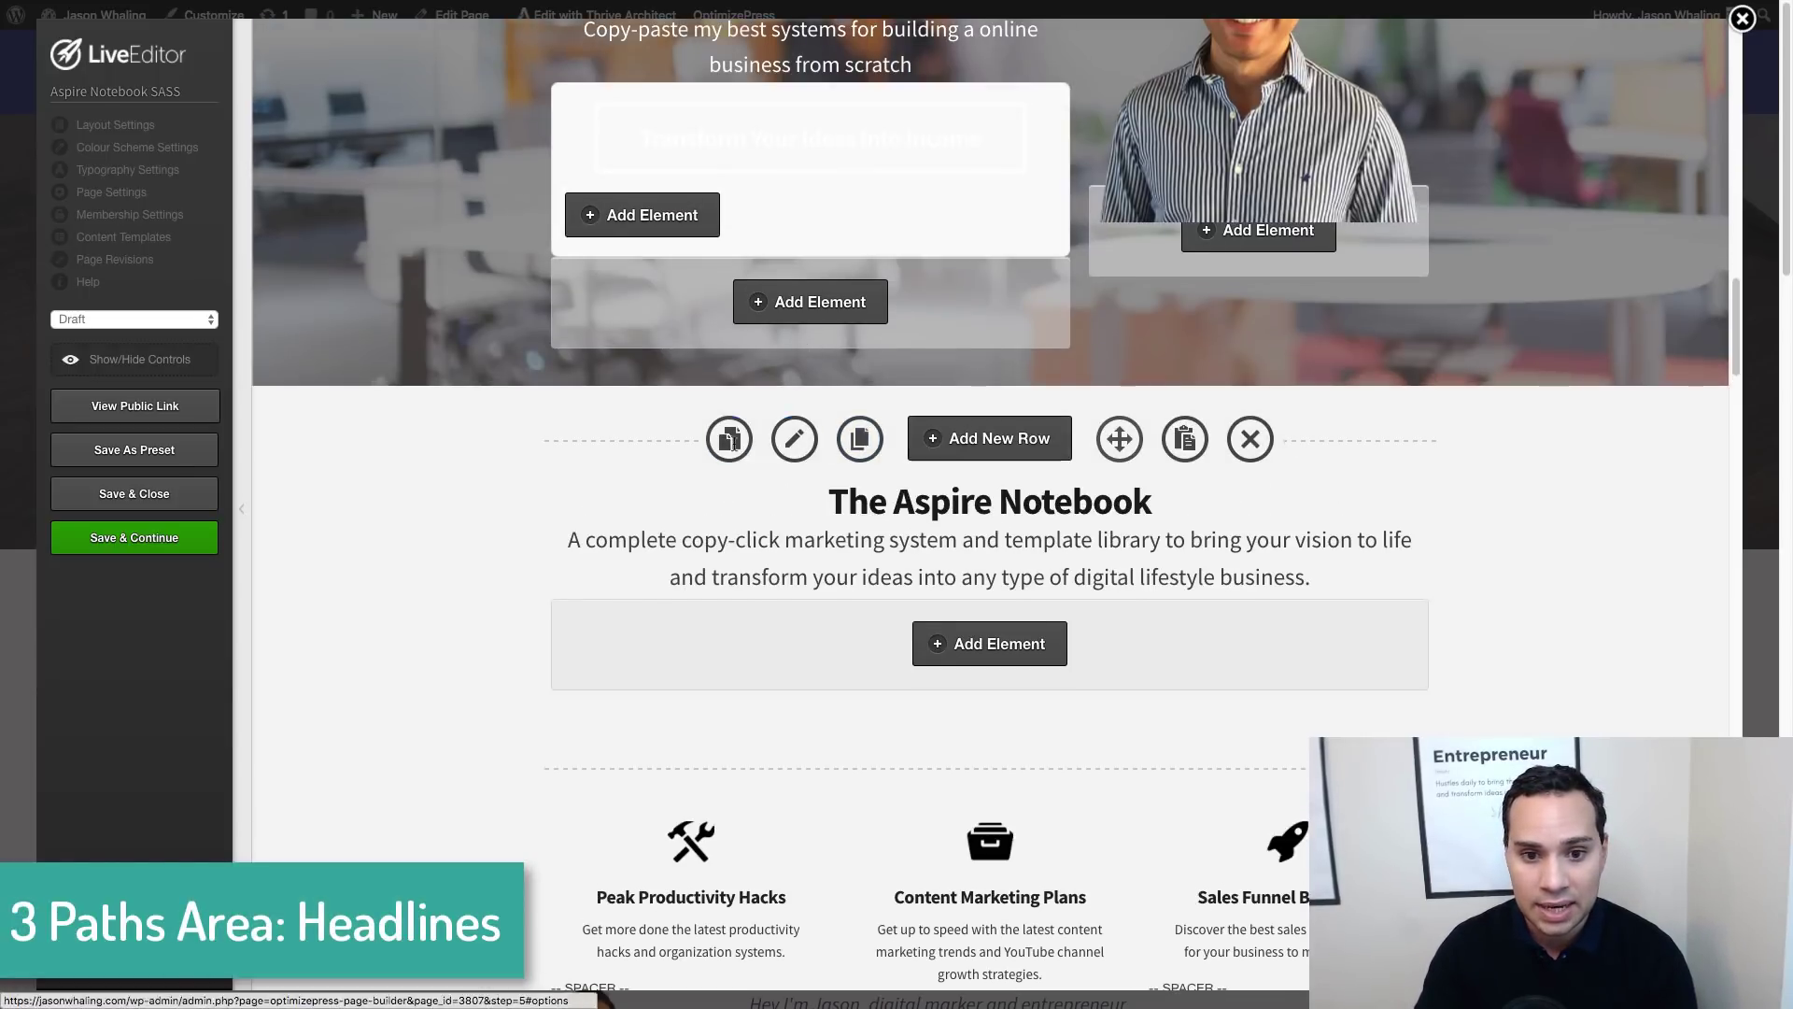
{"action": "left_click", "coordinate": [733, 441]}
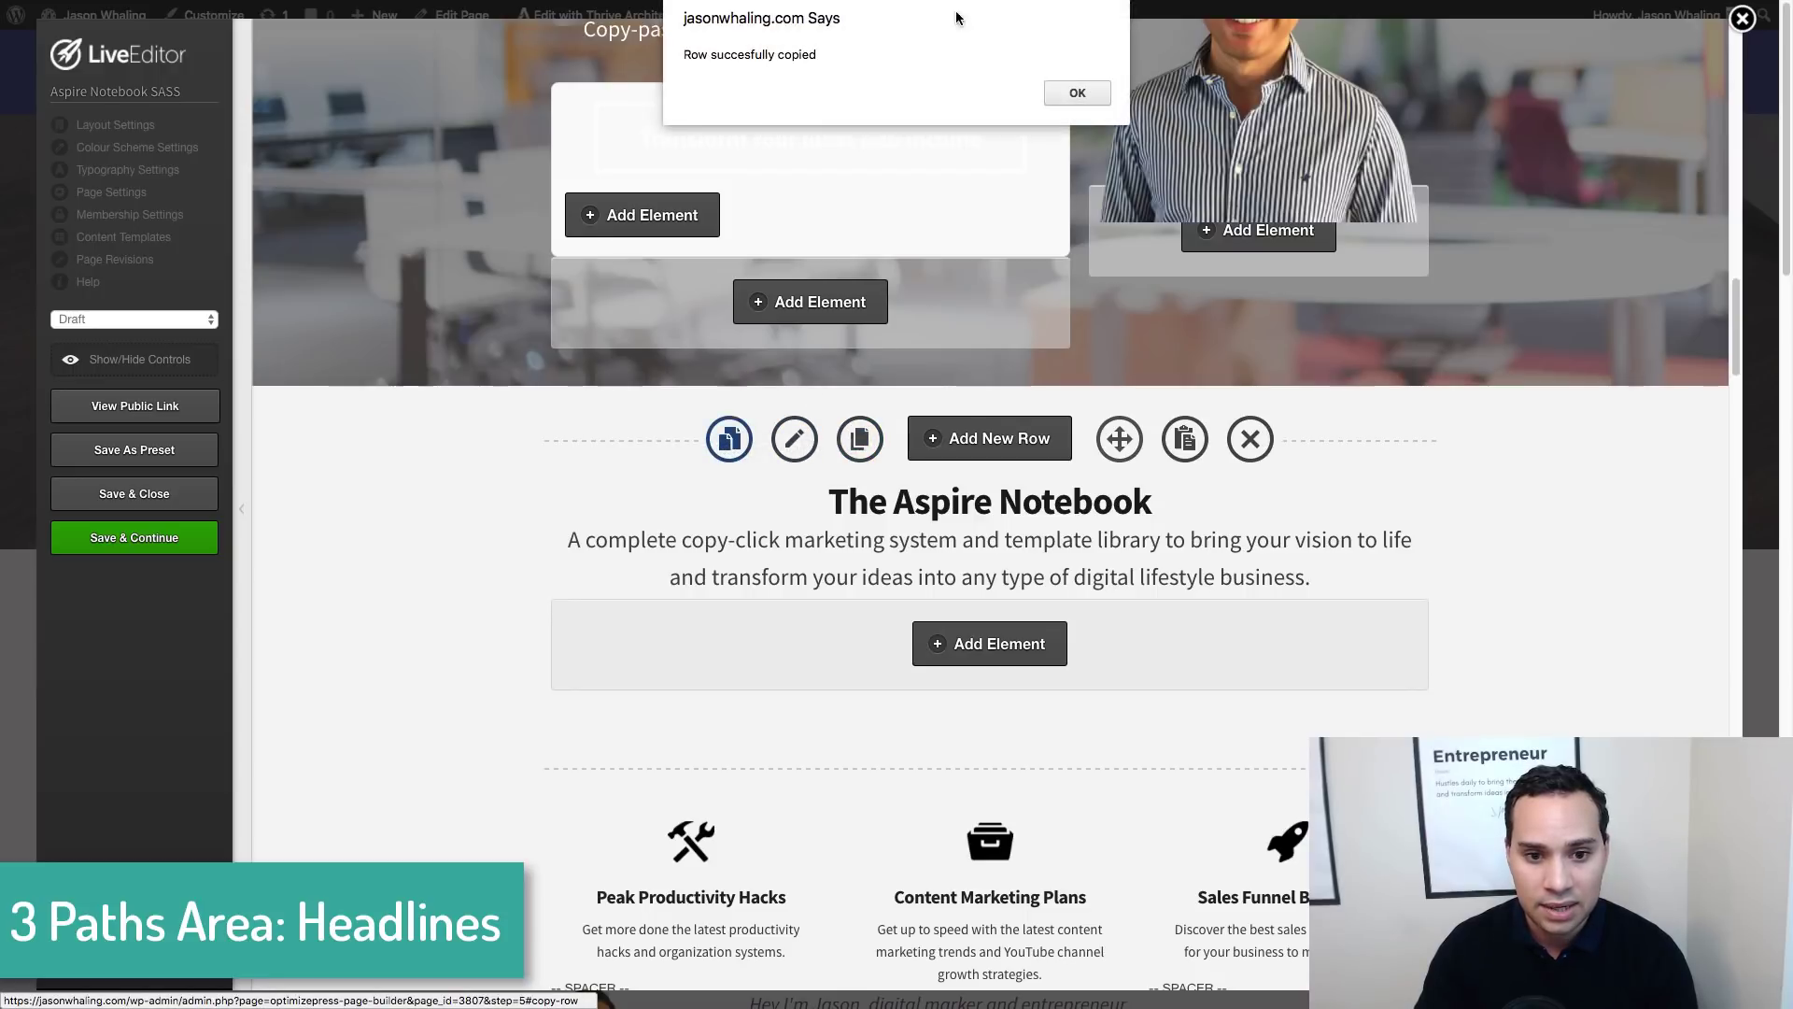
{"action": "left_click", "coordinate": [1075, 94]}
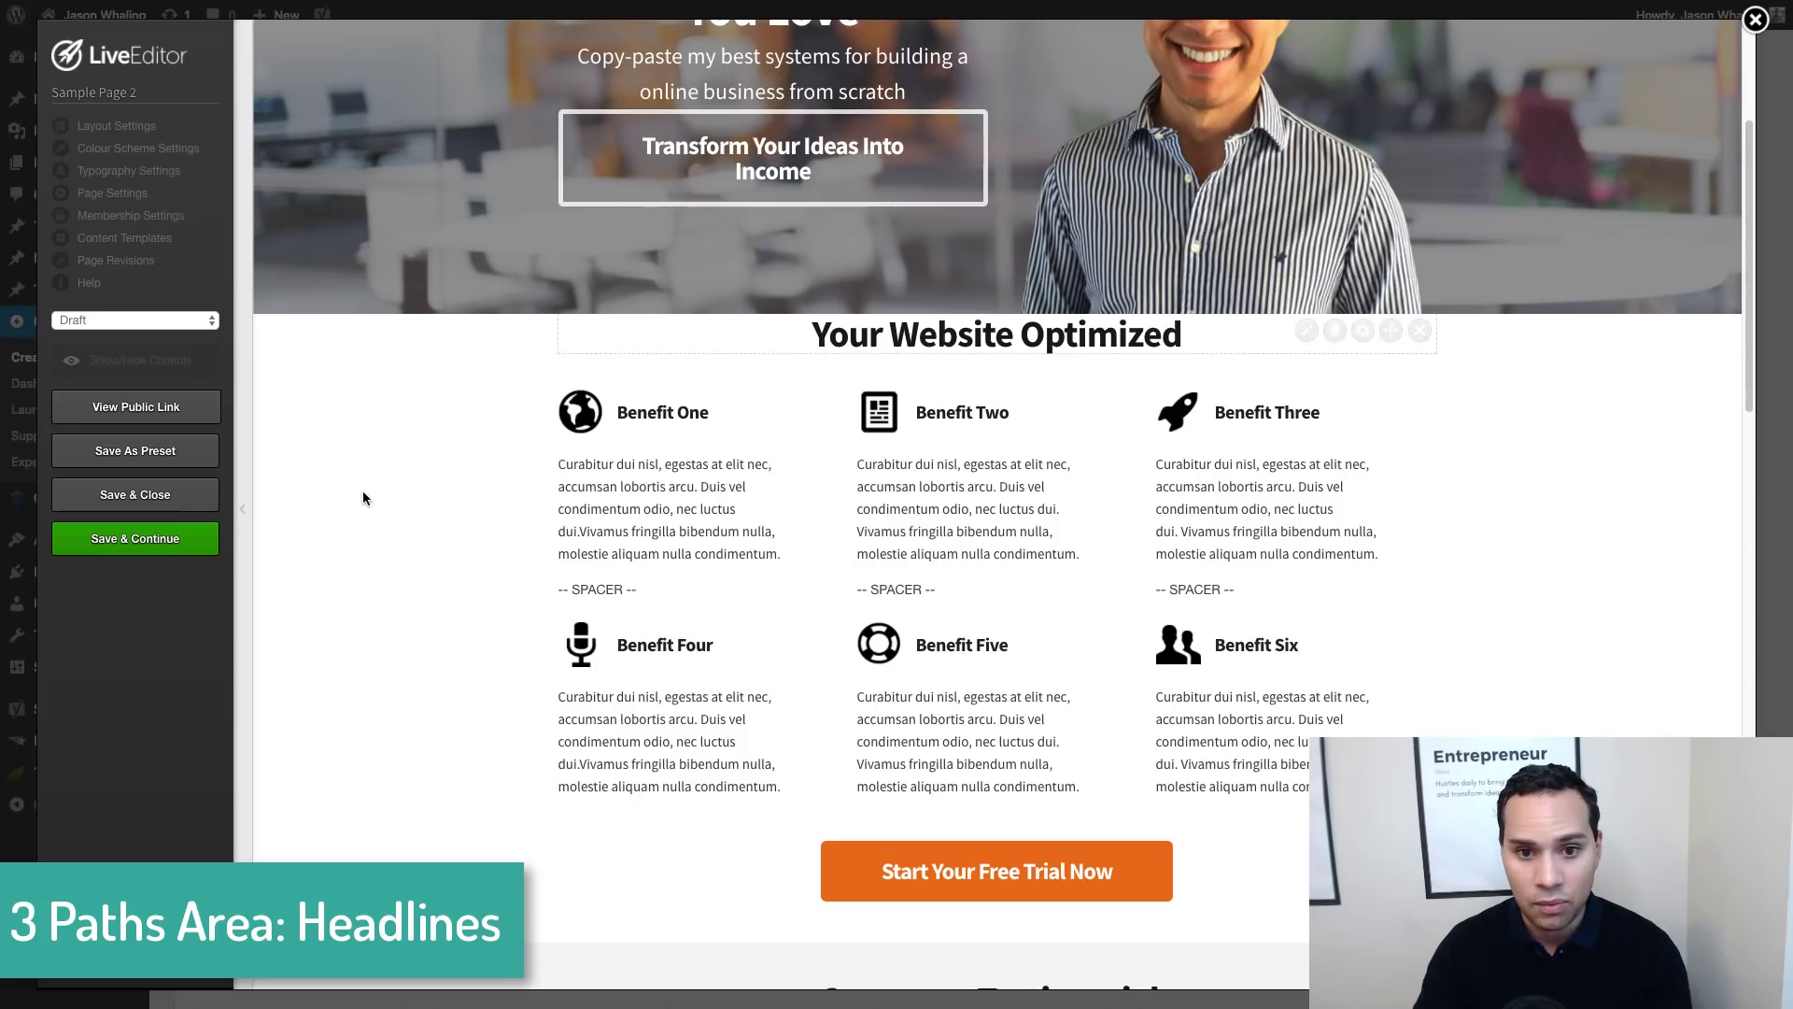
Show the row controls on Sample Page 2 and paste the copied row above the "Your Website Optimized" row
{"action": "left_click", "coordinate": [149, 366]}
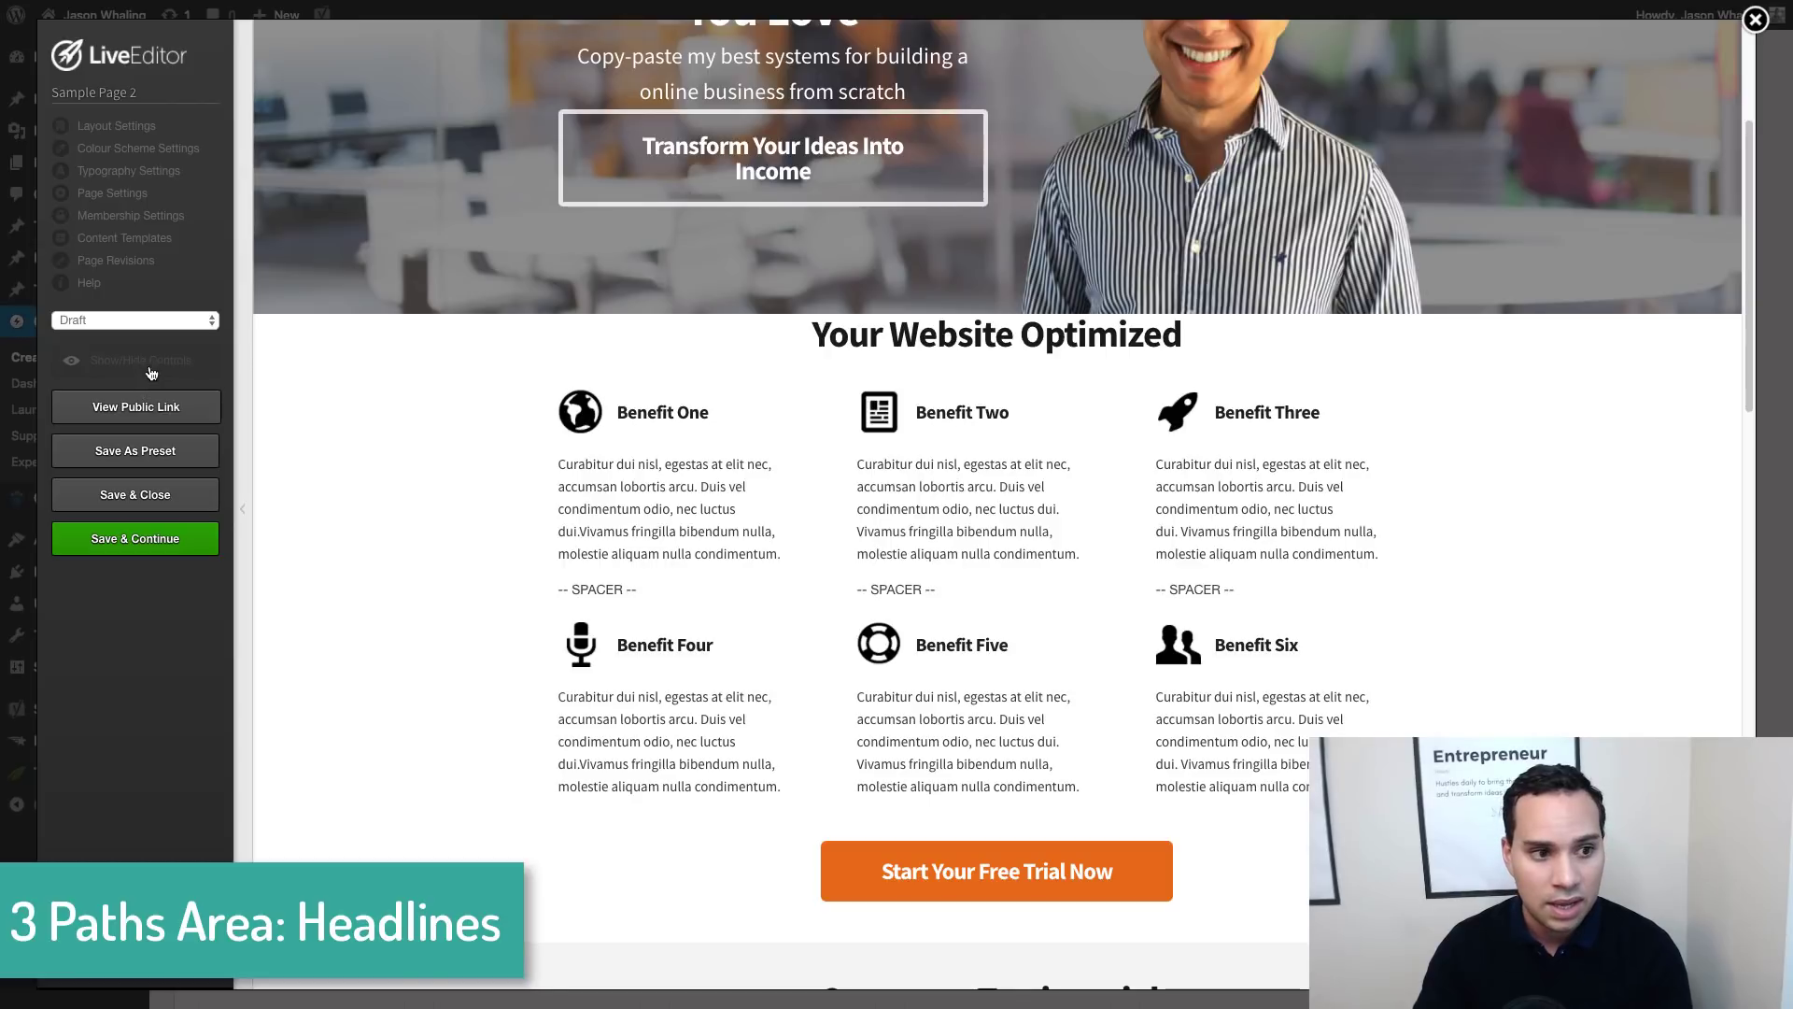
{"action": "scroll", "coordinate": [1112, 738], "scroll_direction": "down", "scroll_amount": 7}
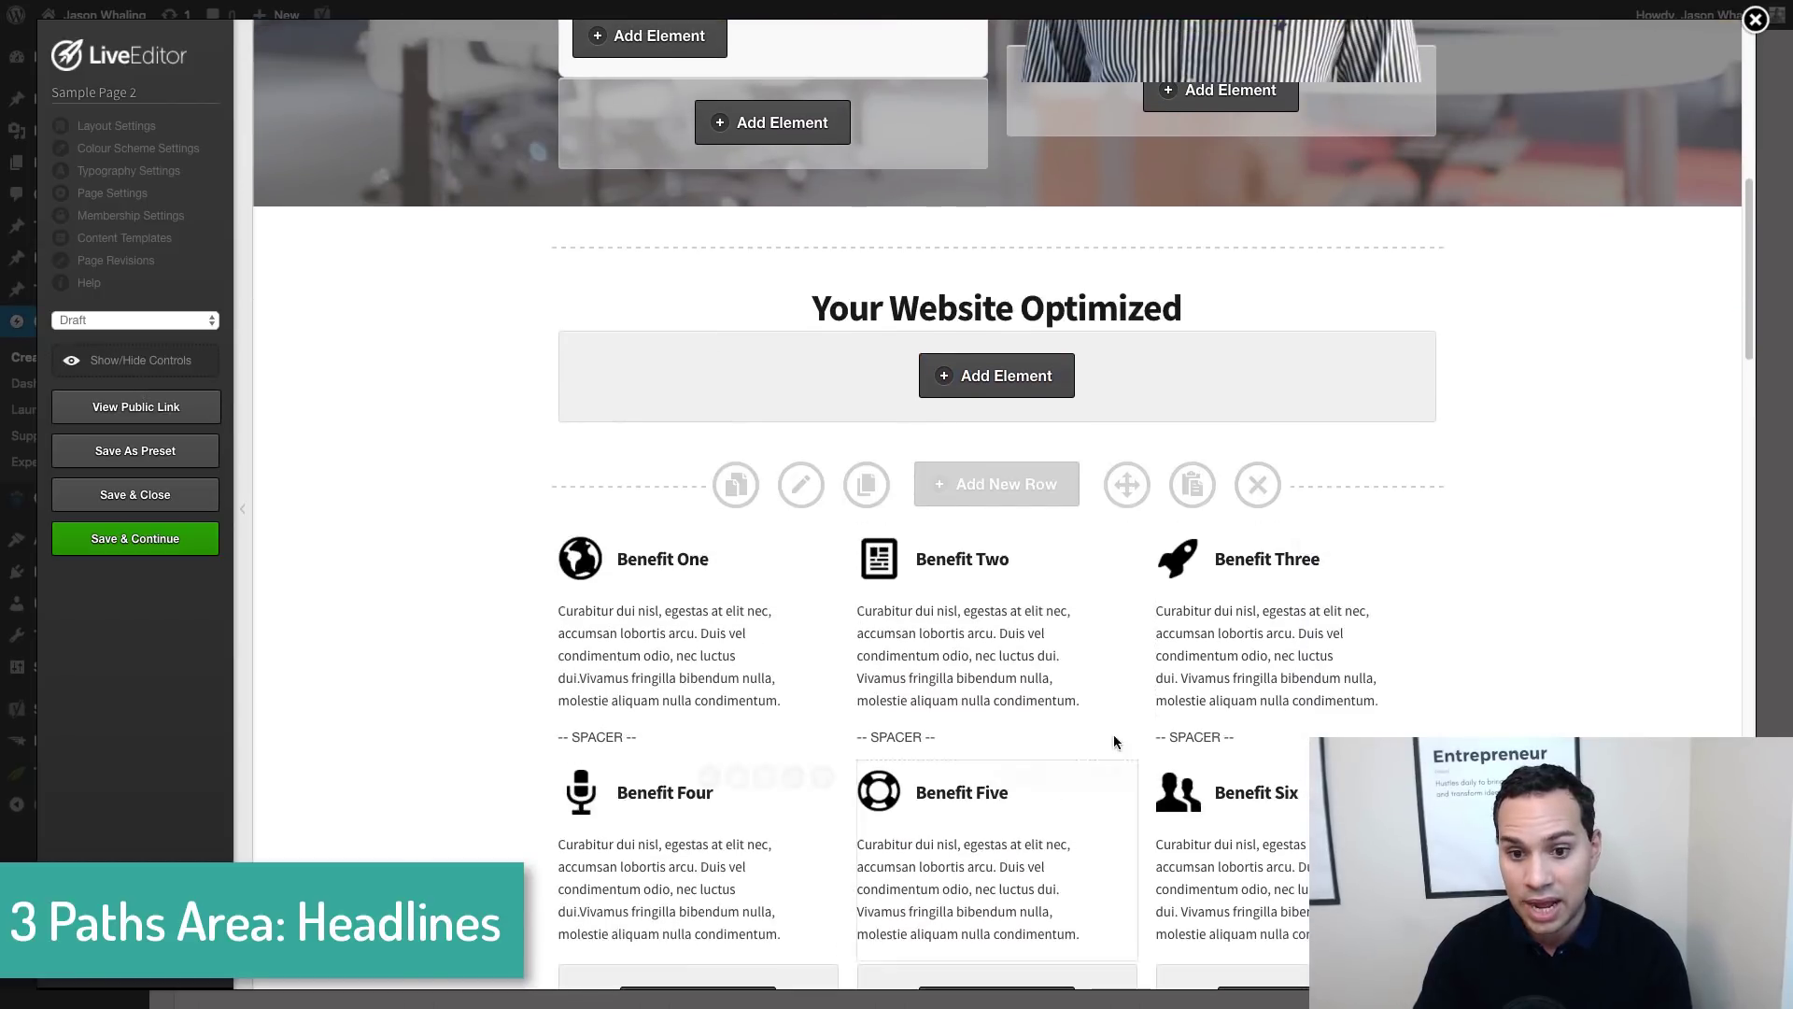
{"action": "scroll", "coordinate": [1062, 293], "scroll_direction": "down", "scroll_amount": 3}
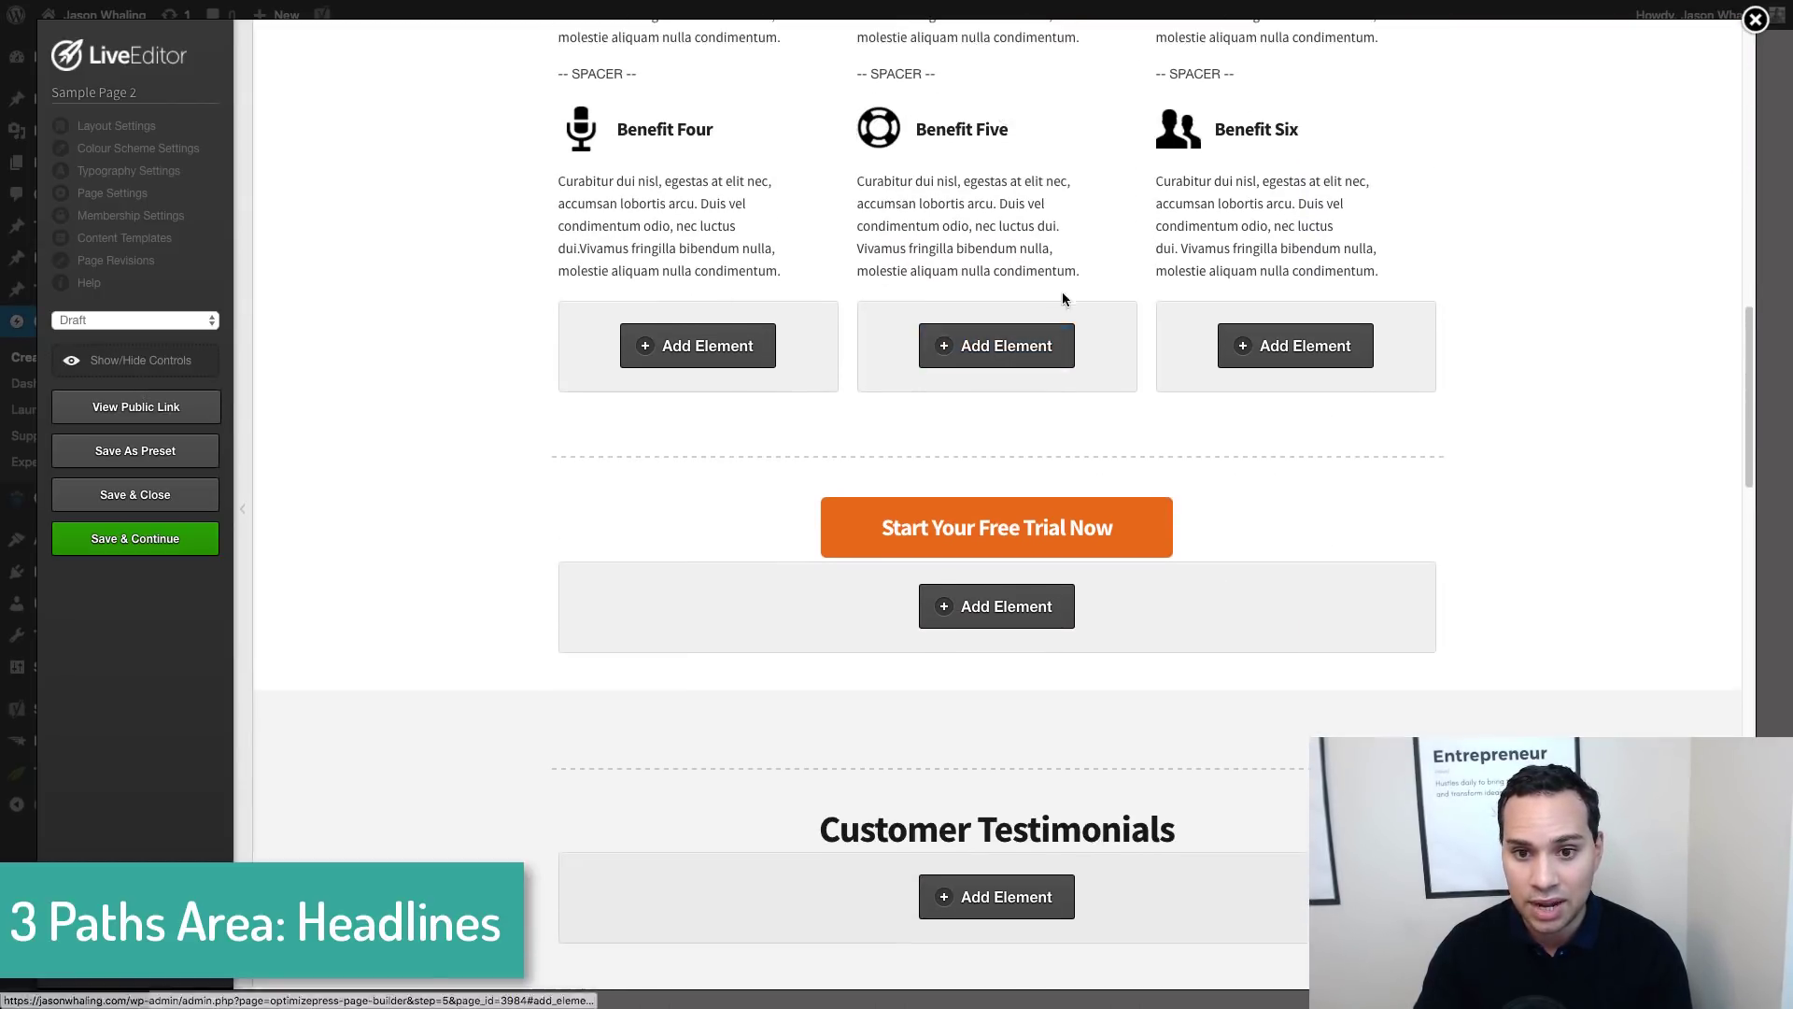
{"action": "scroll", "coordinate": [1102, 300], "scroll_direction": "up", "scroll_amount": 8}
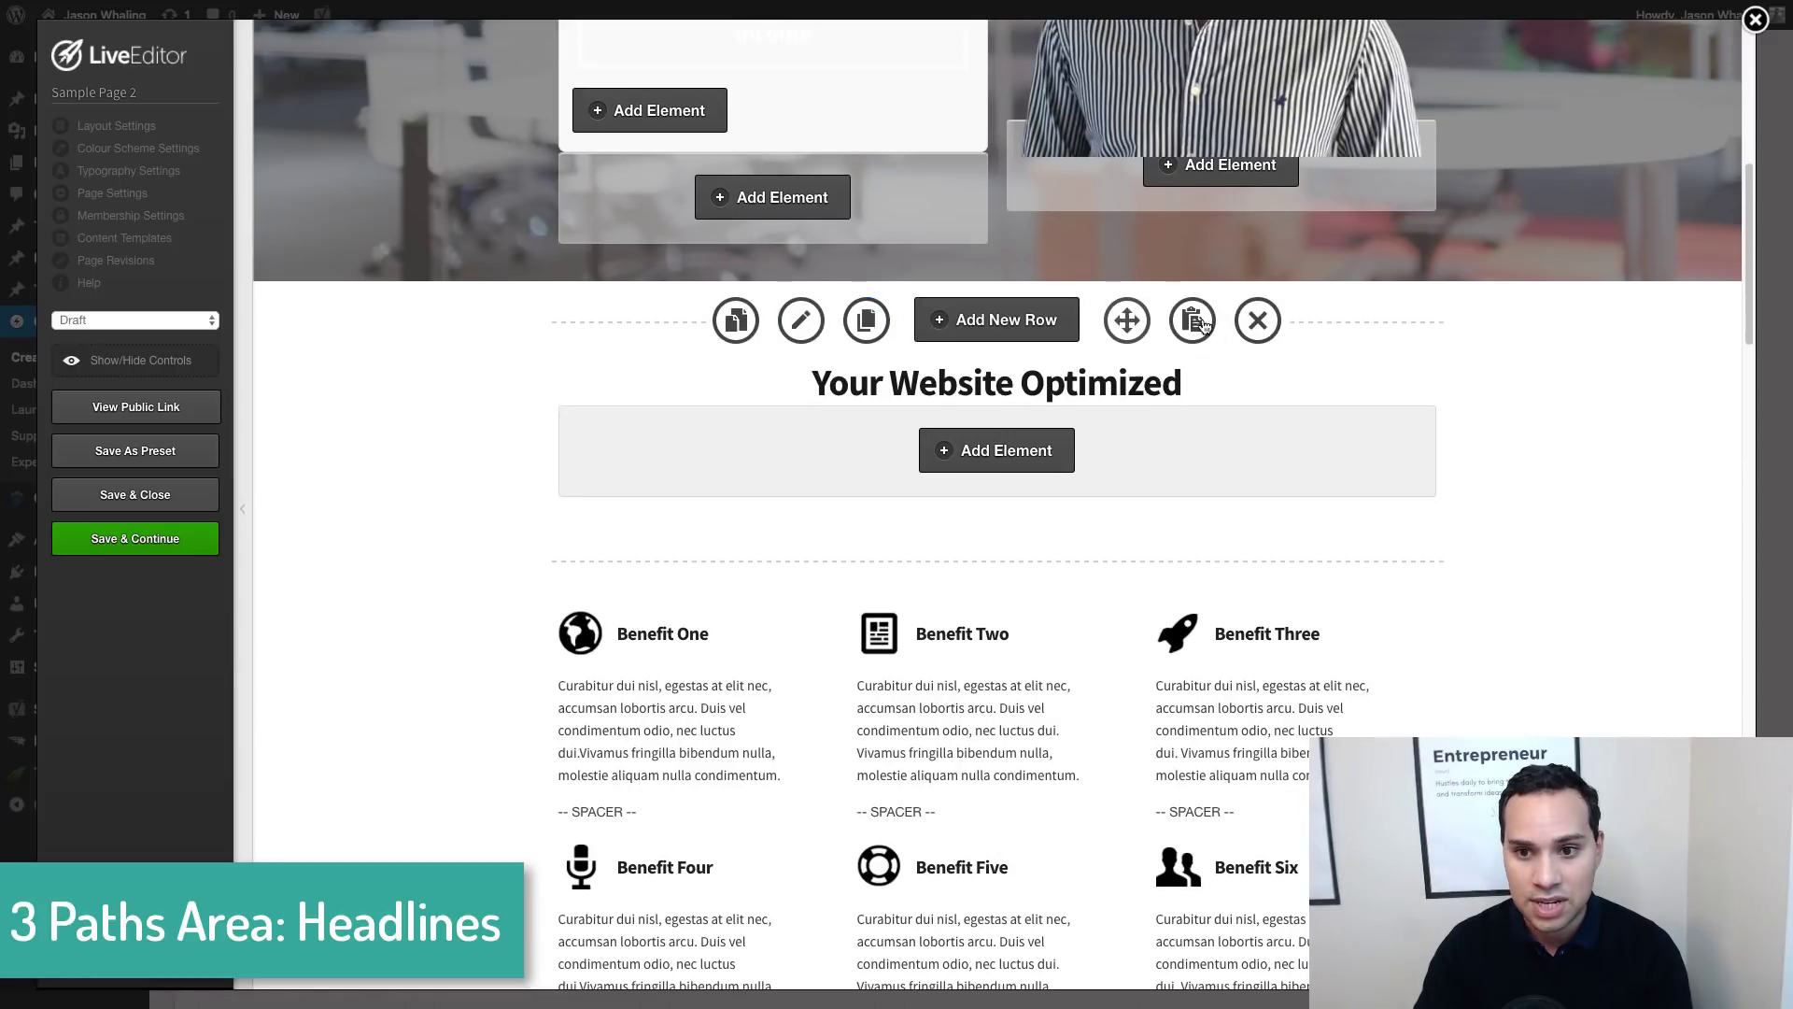
{"action": "left_click", "coordinate": [1200, 325]}
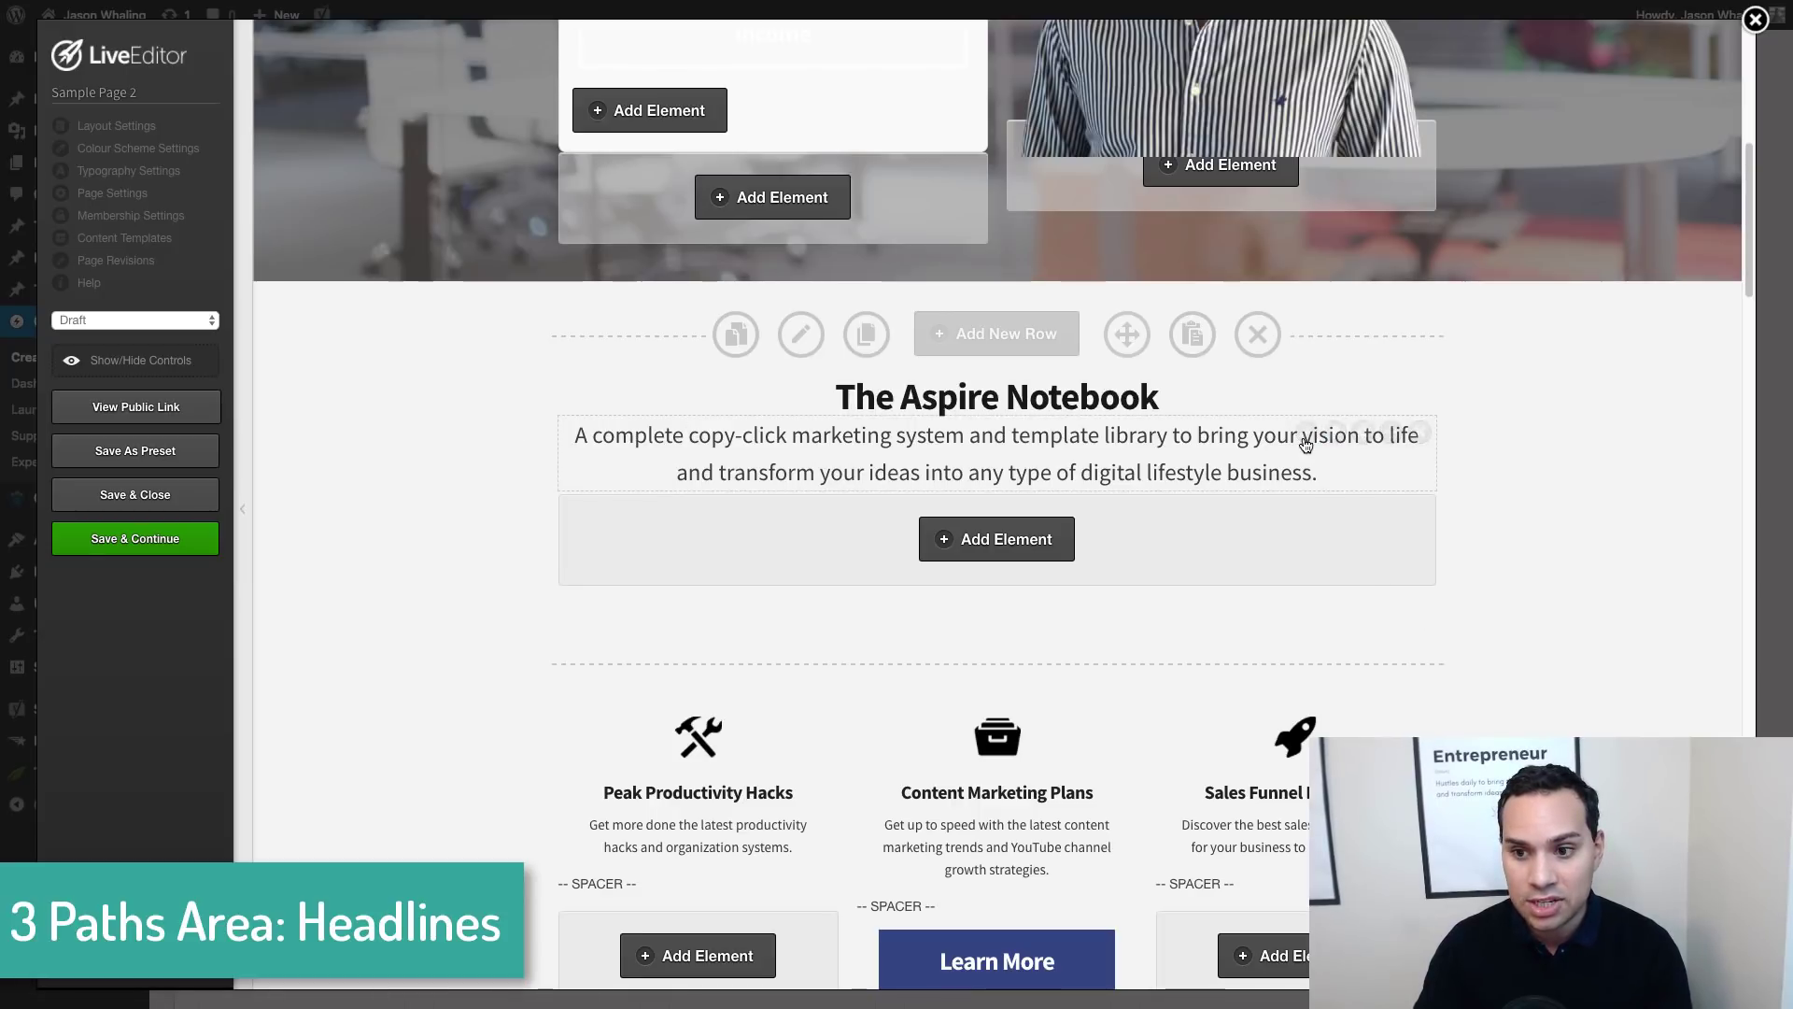
Add a <br> line break after "life" in the text block under "The Aspire Notebook", and hide the editing controls
{"action": "left_click", "coordinate": [937, 555]}
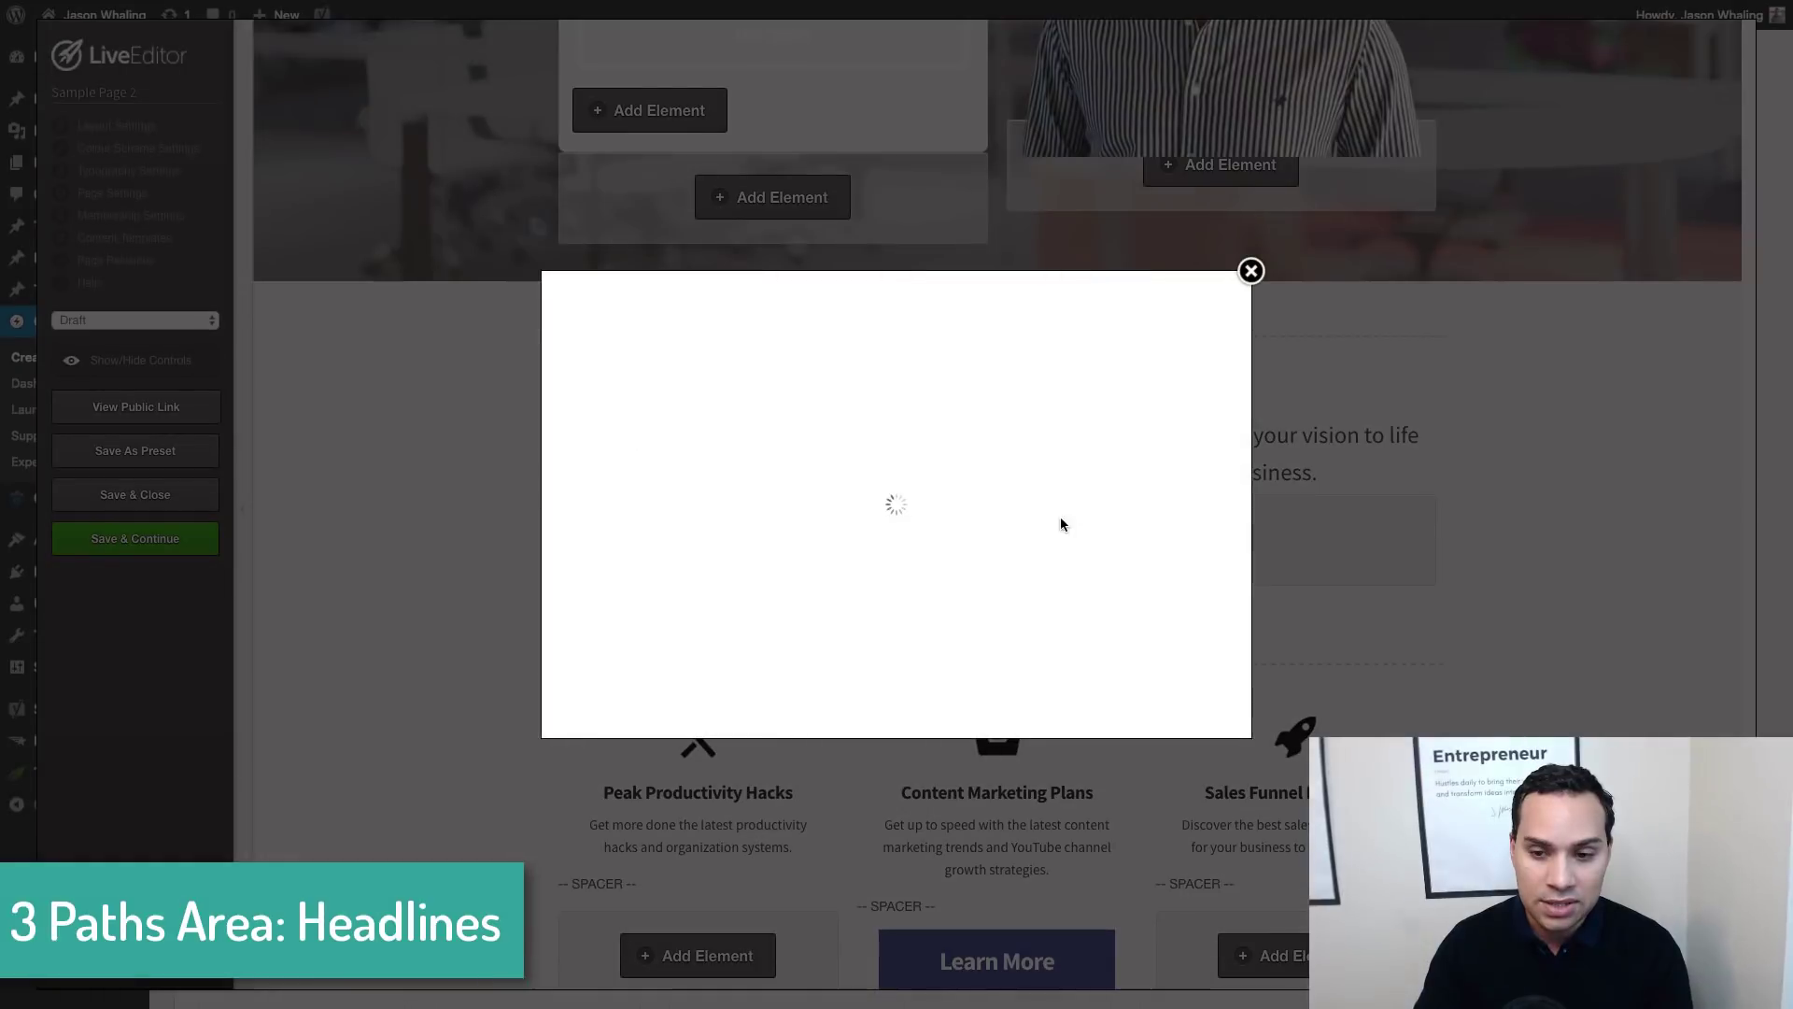
{"action": "left_click", "coordinate": [1195, 502]}
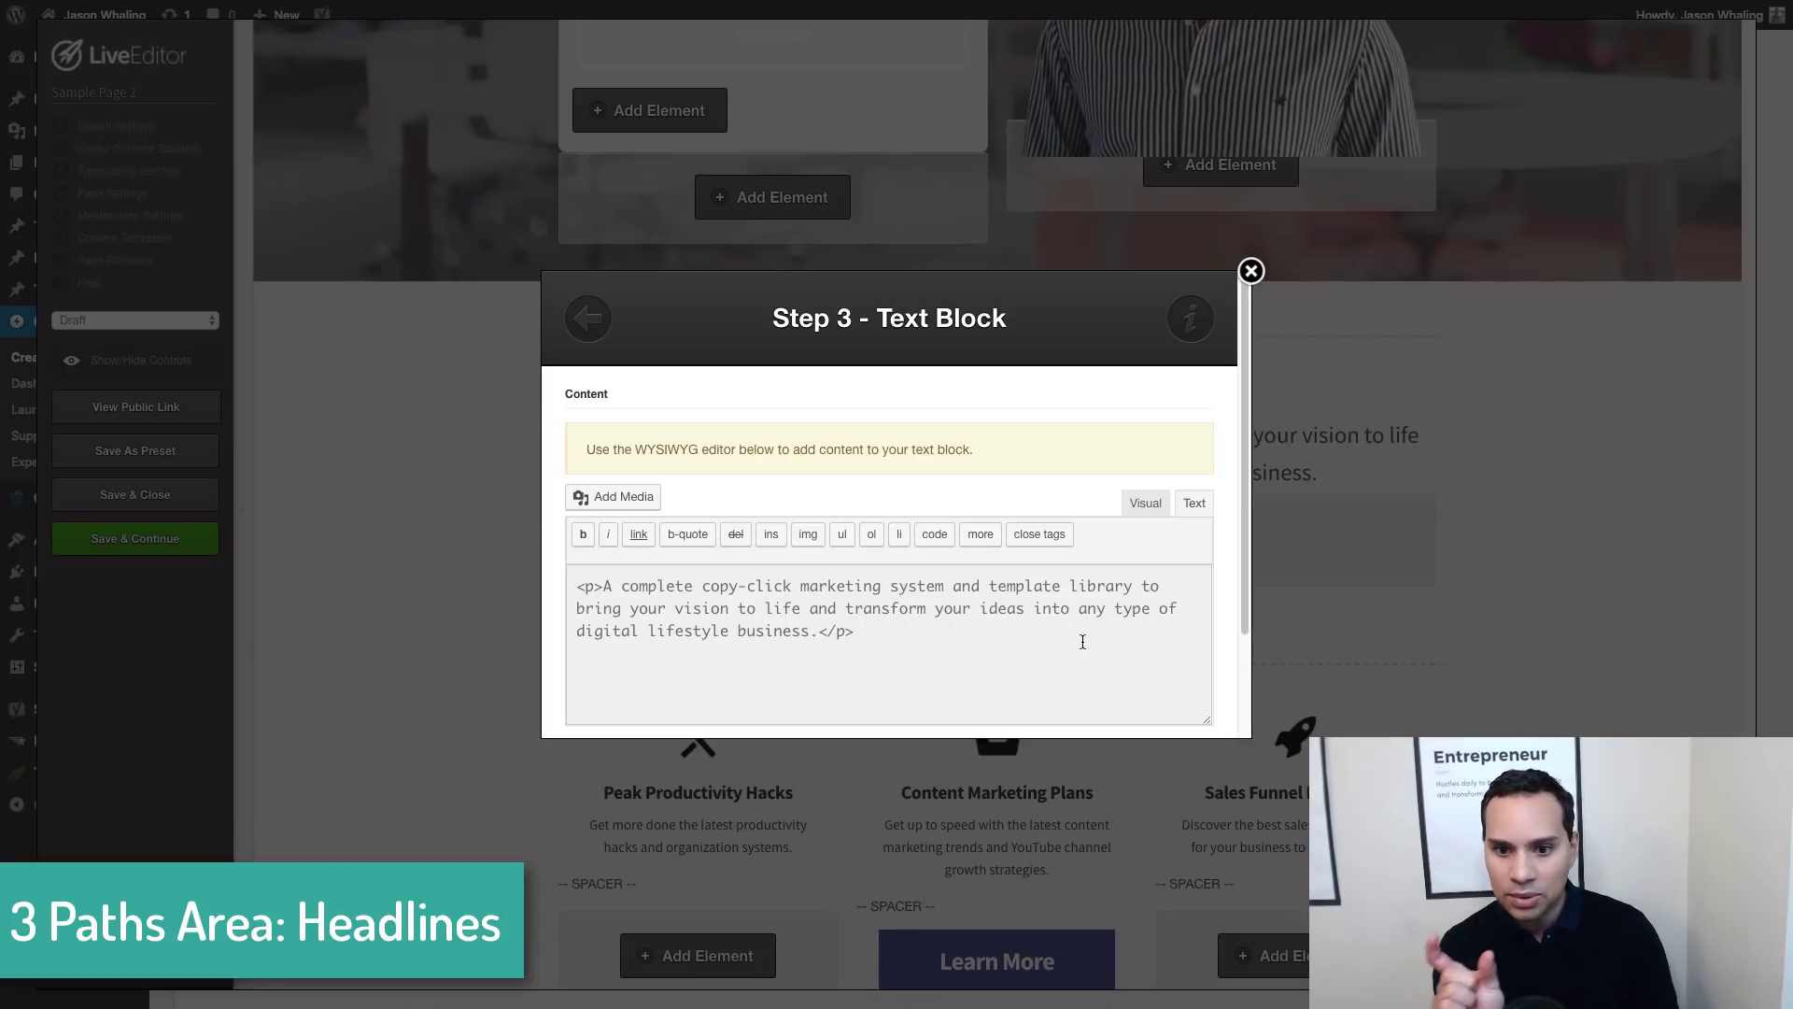
{"action": "left_click", "coordinate": [801, 609]}
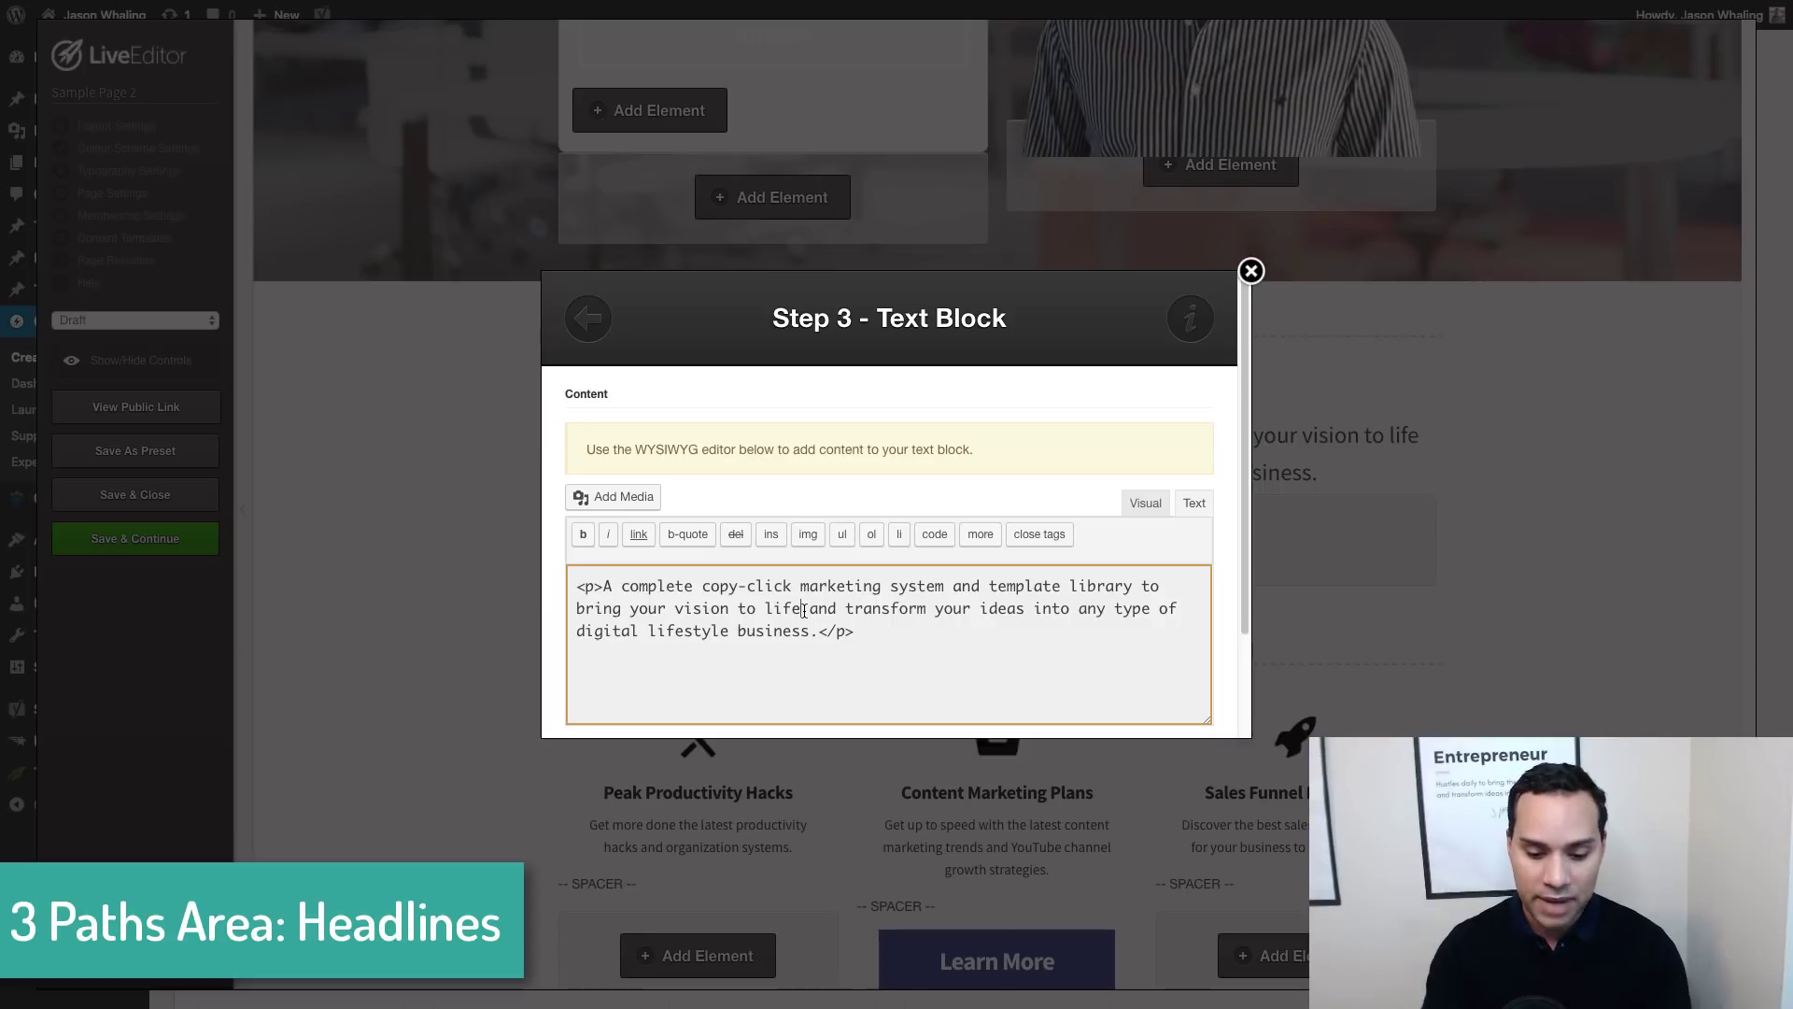
{"action": "type", "text": "<br"}
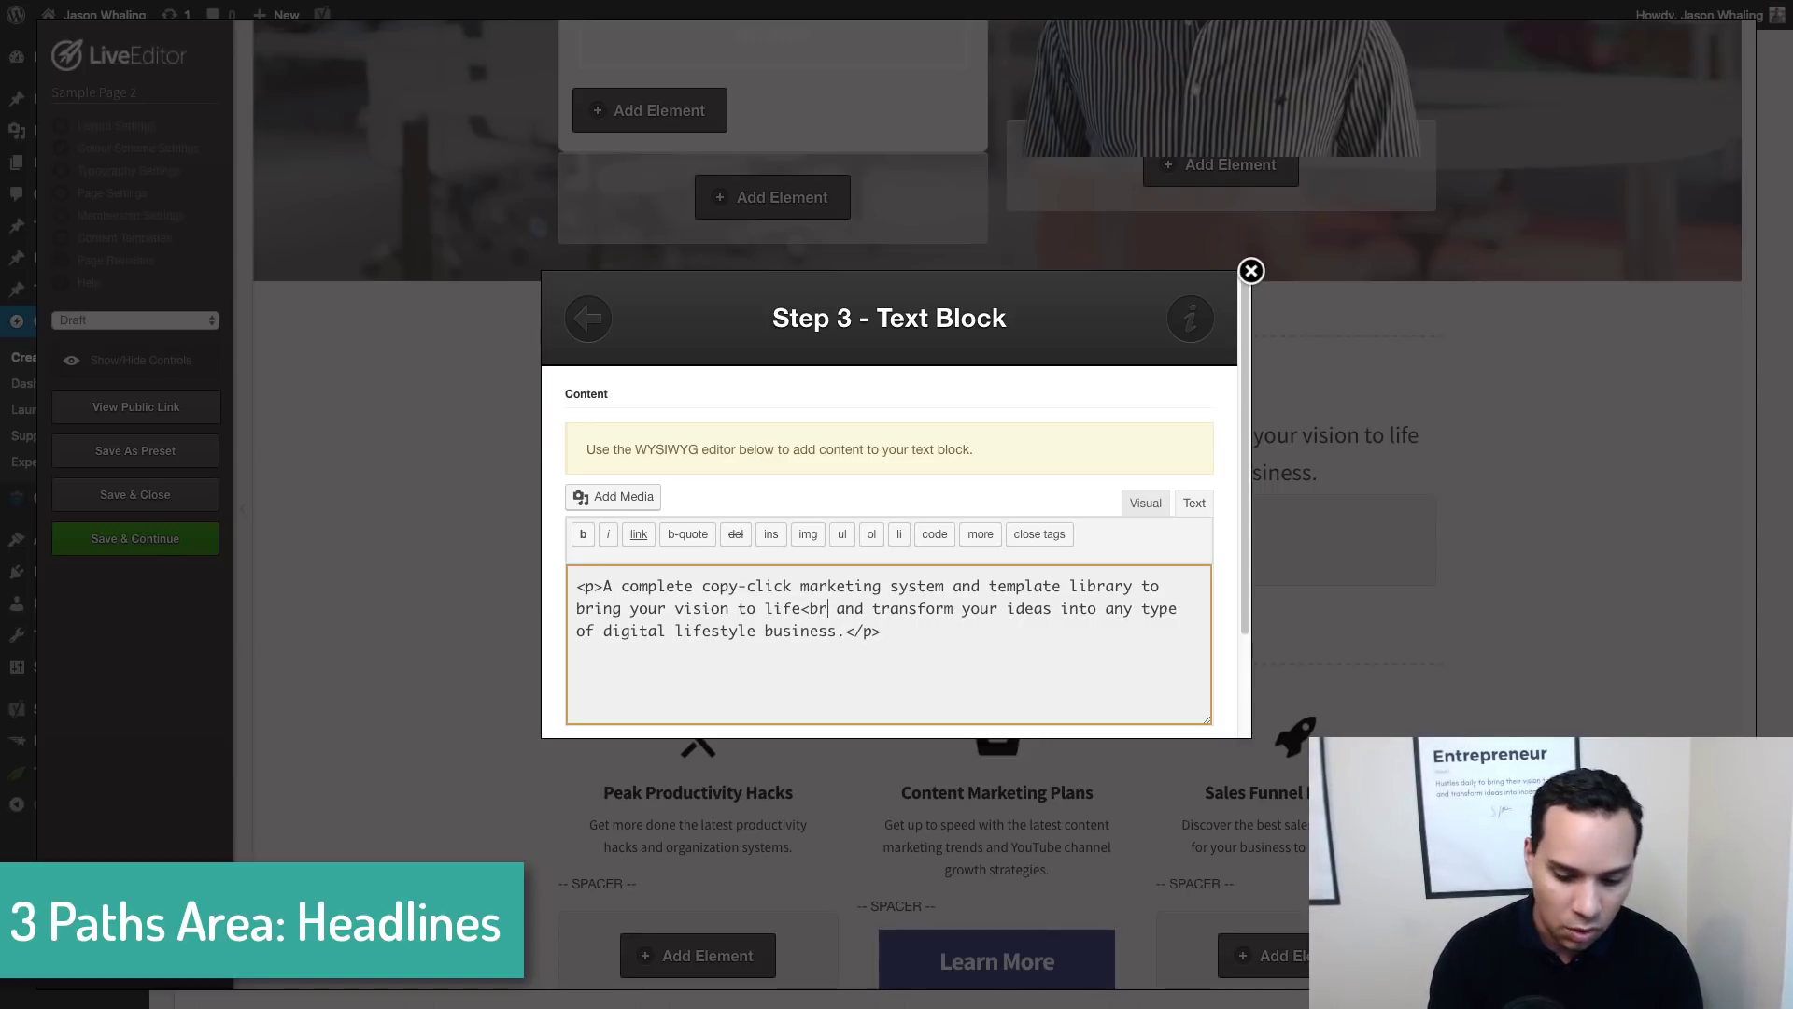
{"action": "type", "text": ">"}
{"action": "scroll", "coordinate": [1120, 654], "scroll_direction": "down", "scroll_amount": 3}
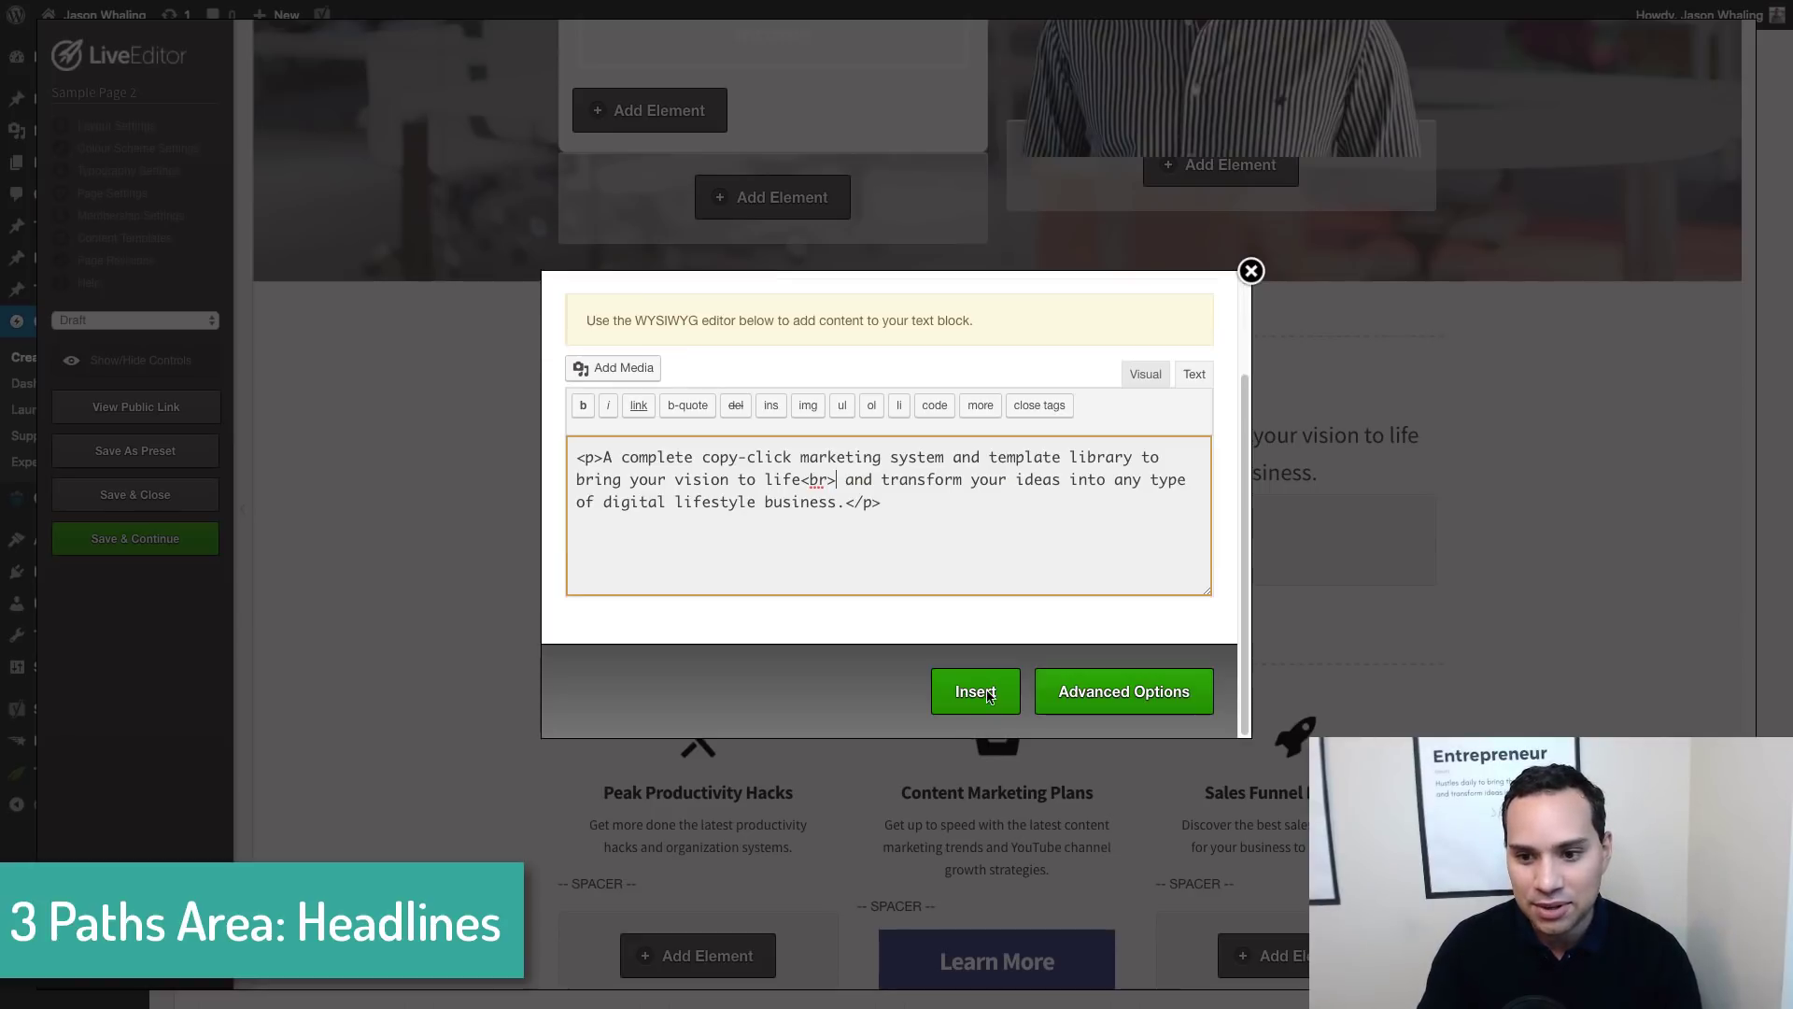
{"action": "left_click", "coordinate": [978, 688]}
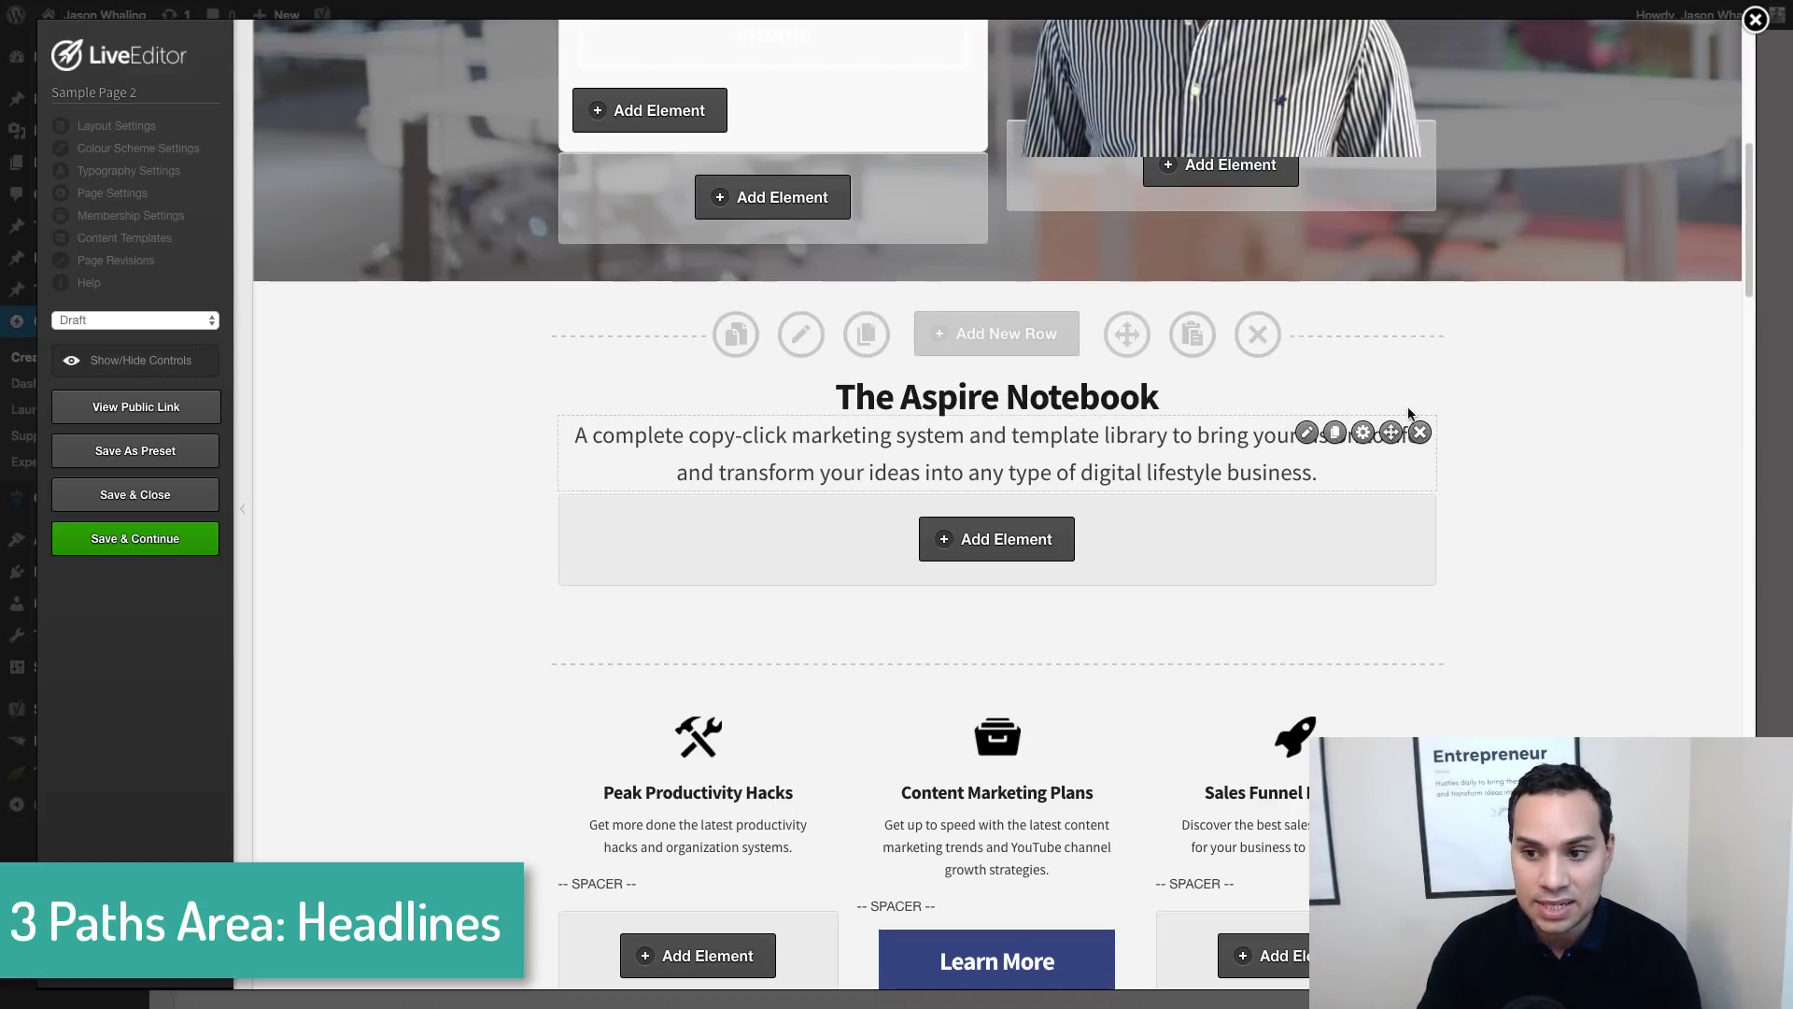
{"action": "left_click", "coordinate": [118, 373]}
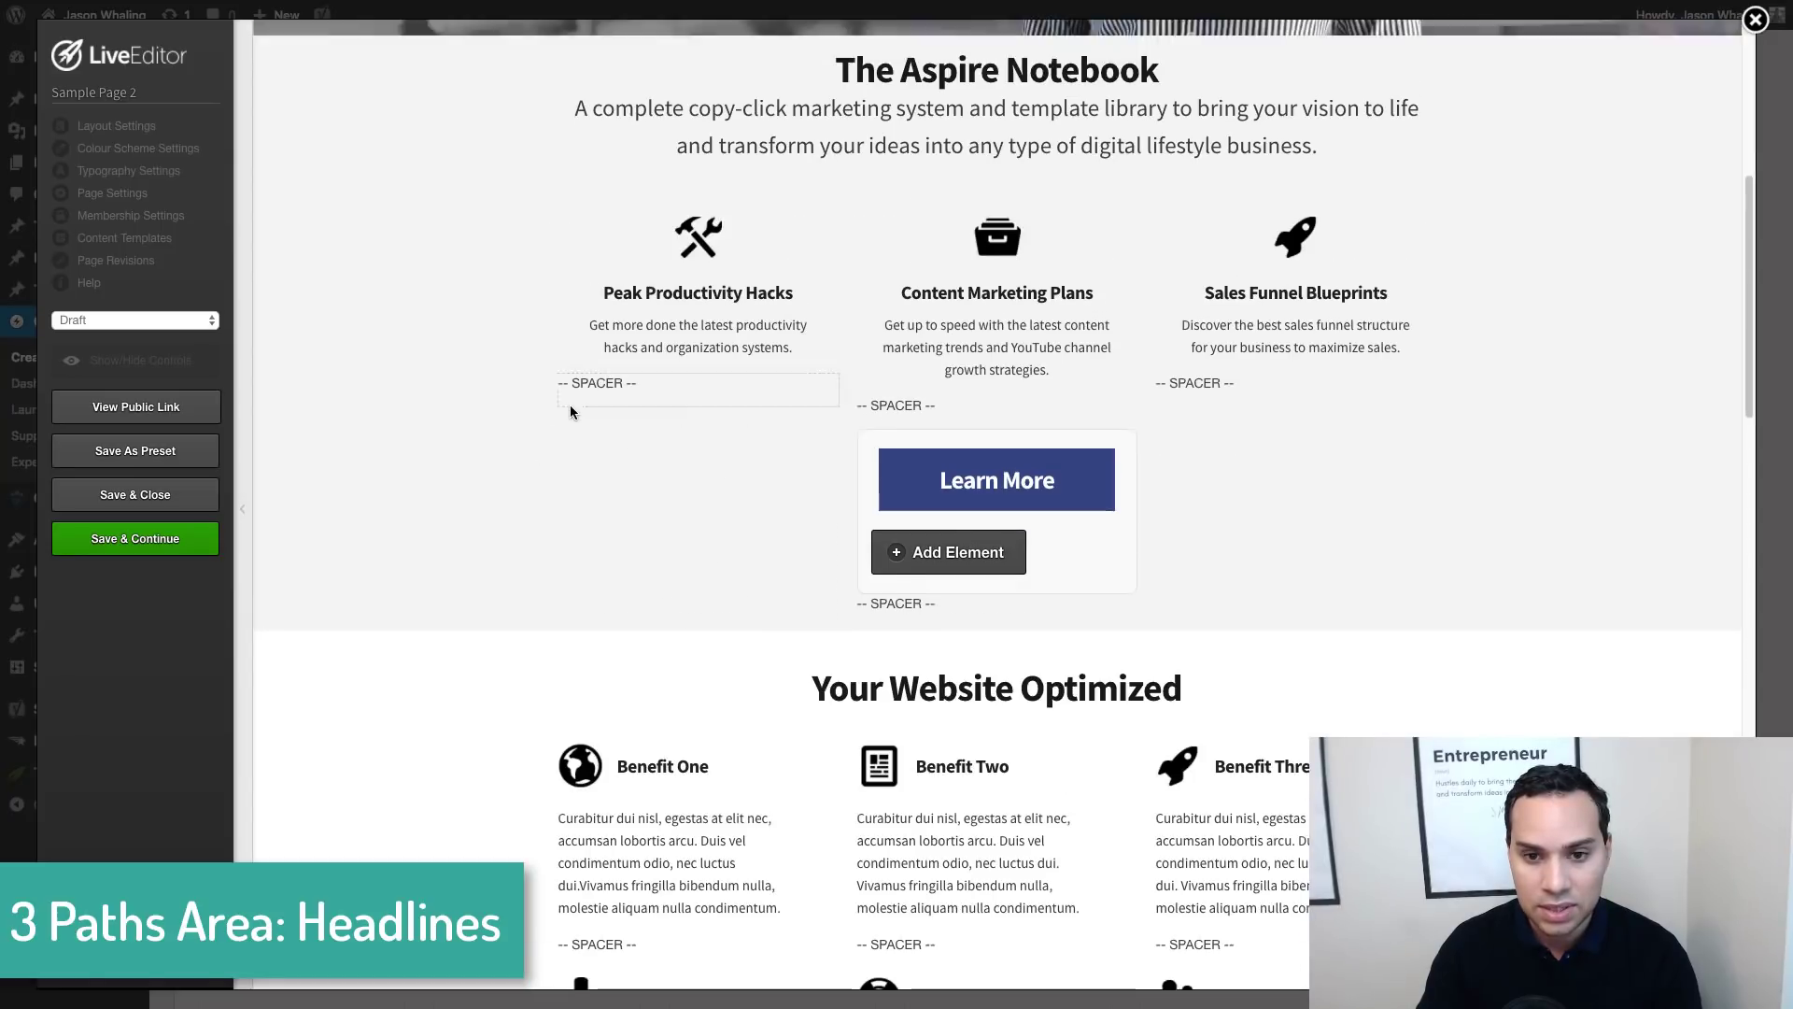
Choose a Feature Block element and its style for the area below the "Learn More" button, searching for "featu"
{"action": "scroll", "coordinate": [569, 405], "scroll_direction": "up", "scroll_amount": 2}
{"action": "scroll", "coordinate": [654, 421], "scroll_direction": "down", "scroll_amount": 4}
{"action": "scroll", "coordinate": [667, 282], "scroll_direction": "up", "scroll_amount": 1}
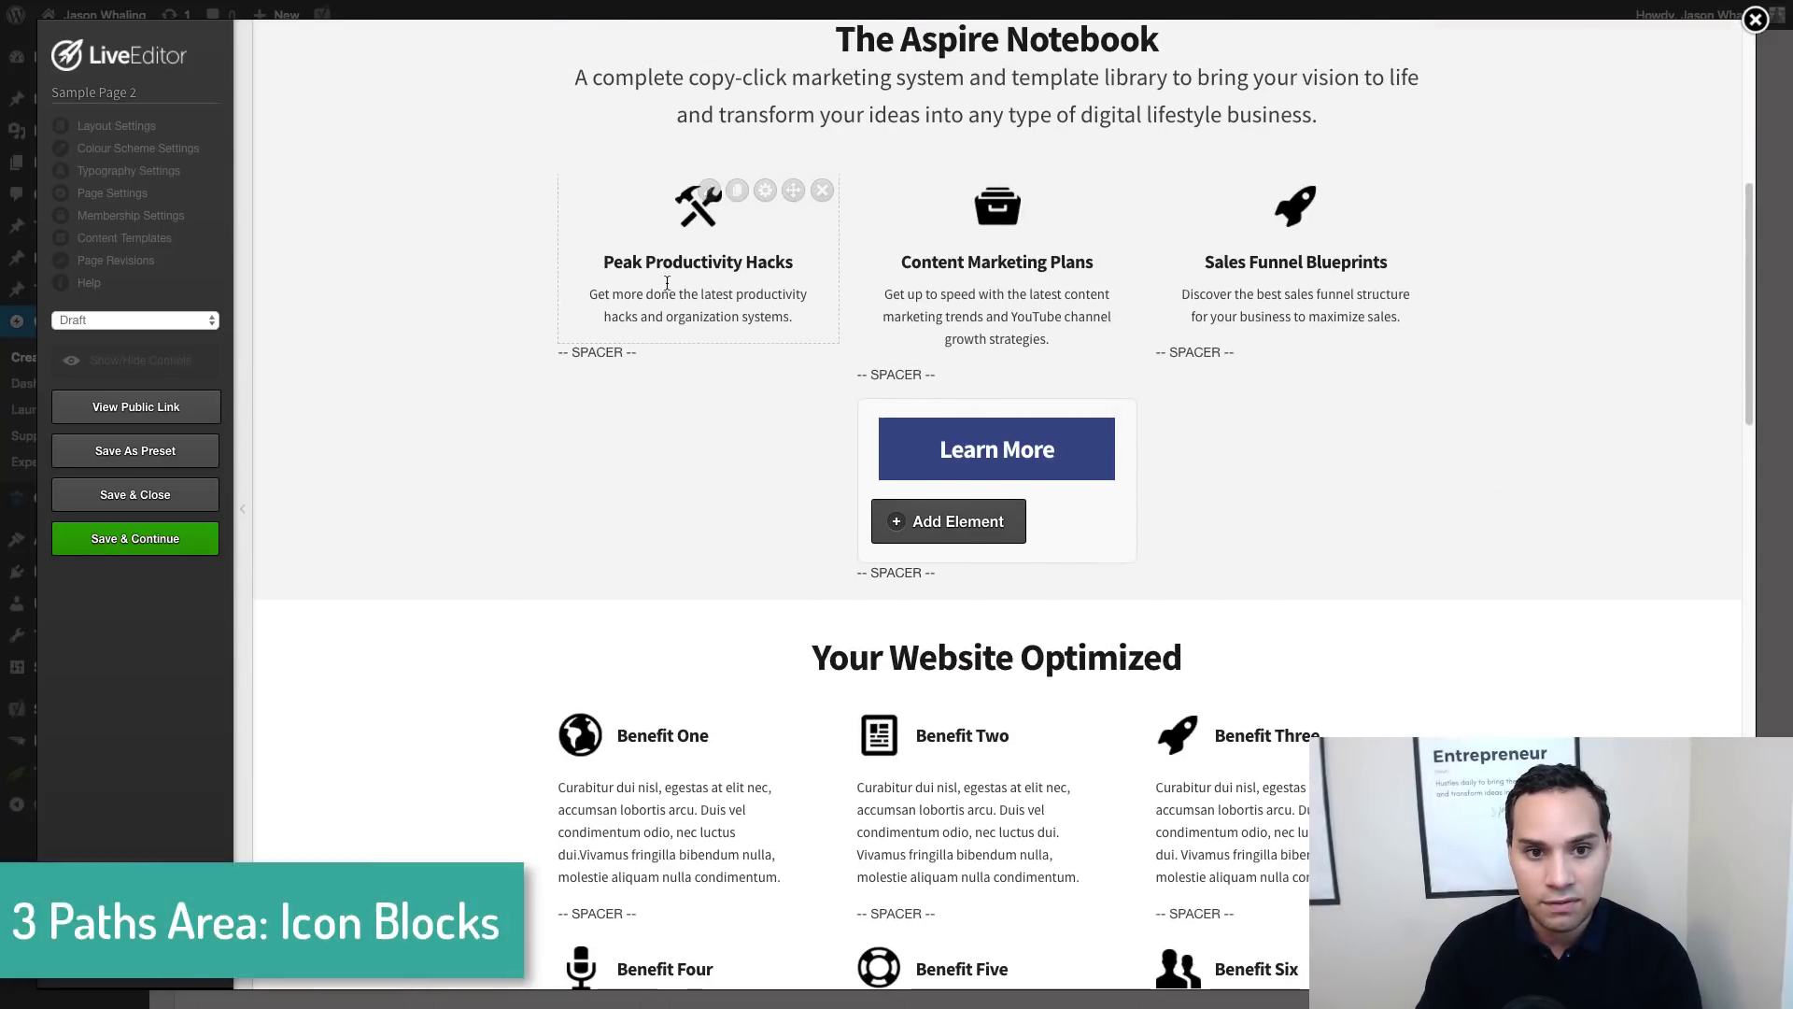
{"action": "scroll", "coordinate": [794, 401], "scroll_direction": "down", "scroll_amount": 1}
{"action": "left_click", "coordinate": [916, 526]}
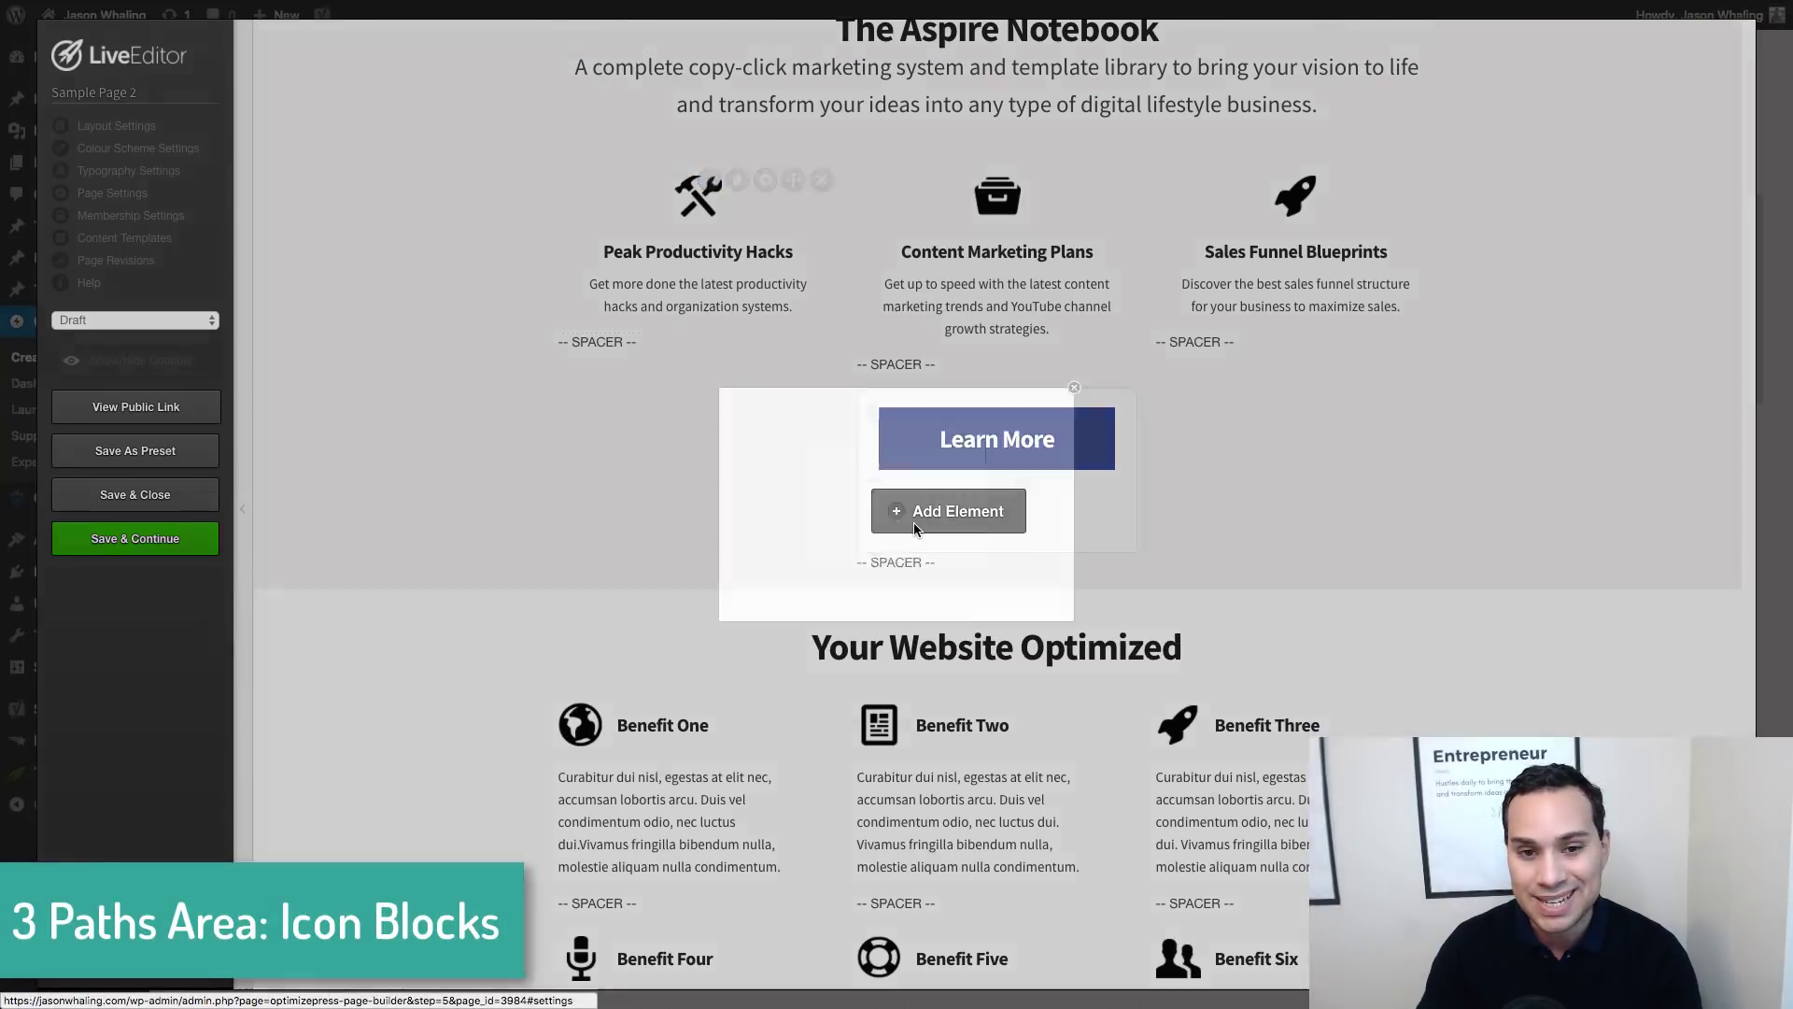
{"action": "type", "text": "featu"}
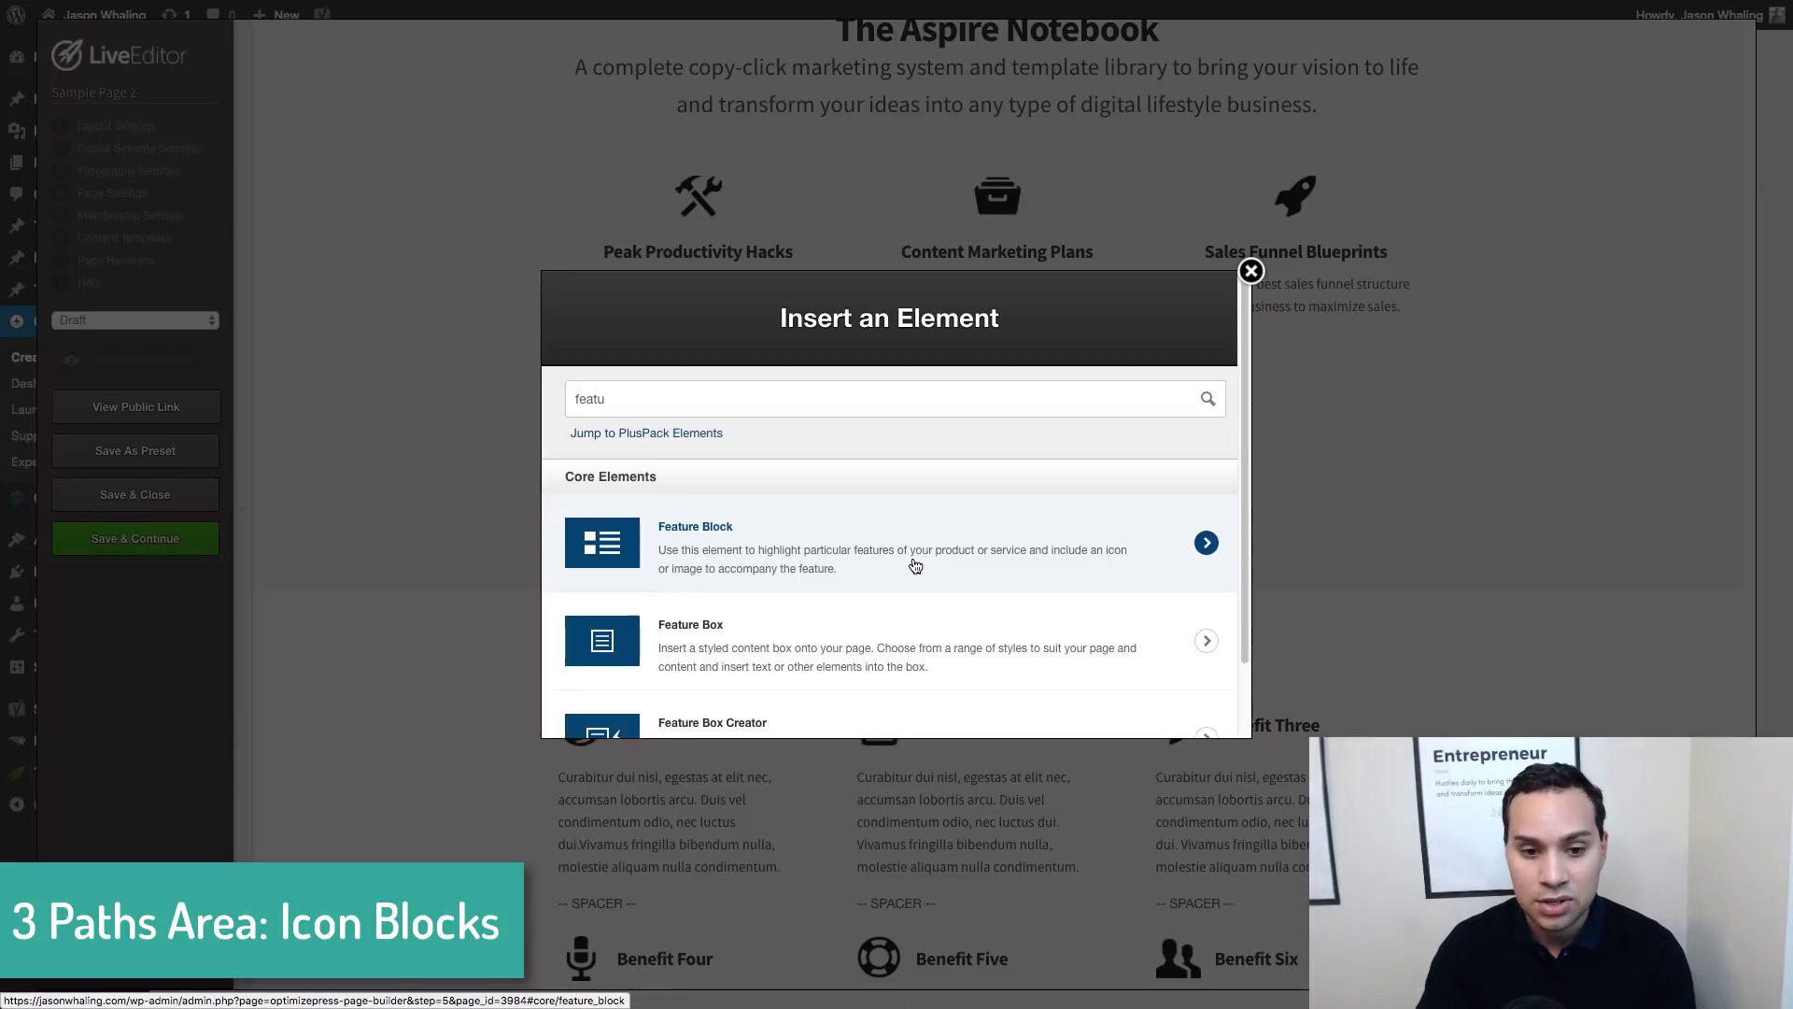
{"action": "left_click", "coordinate": [913, 565]}
{"action": "left_click", "coordinate": [796, 474]}
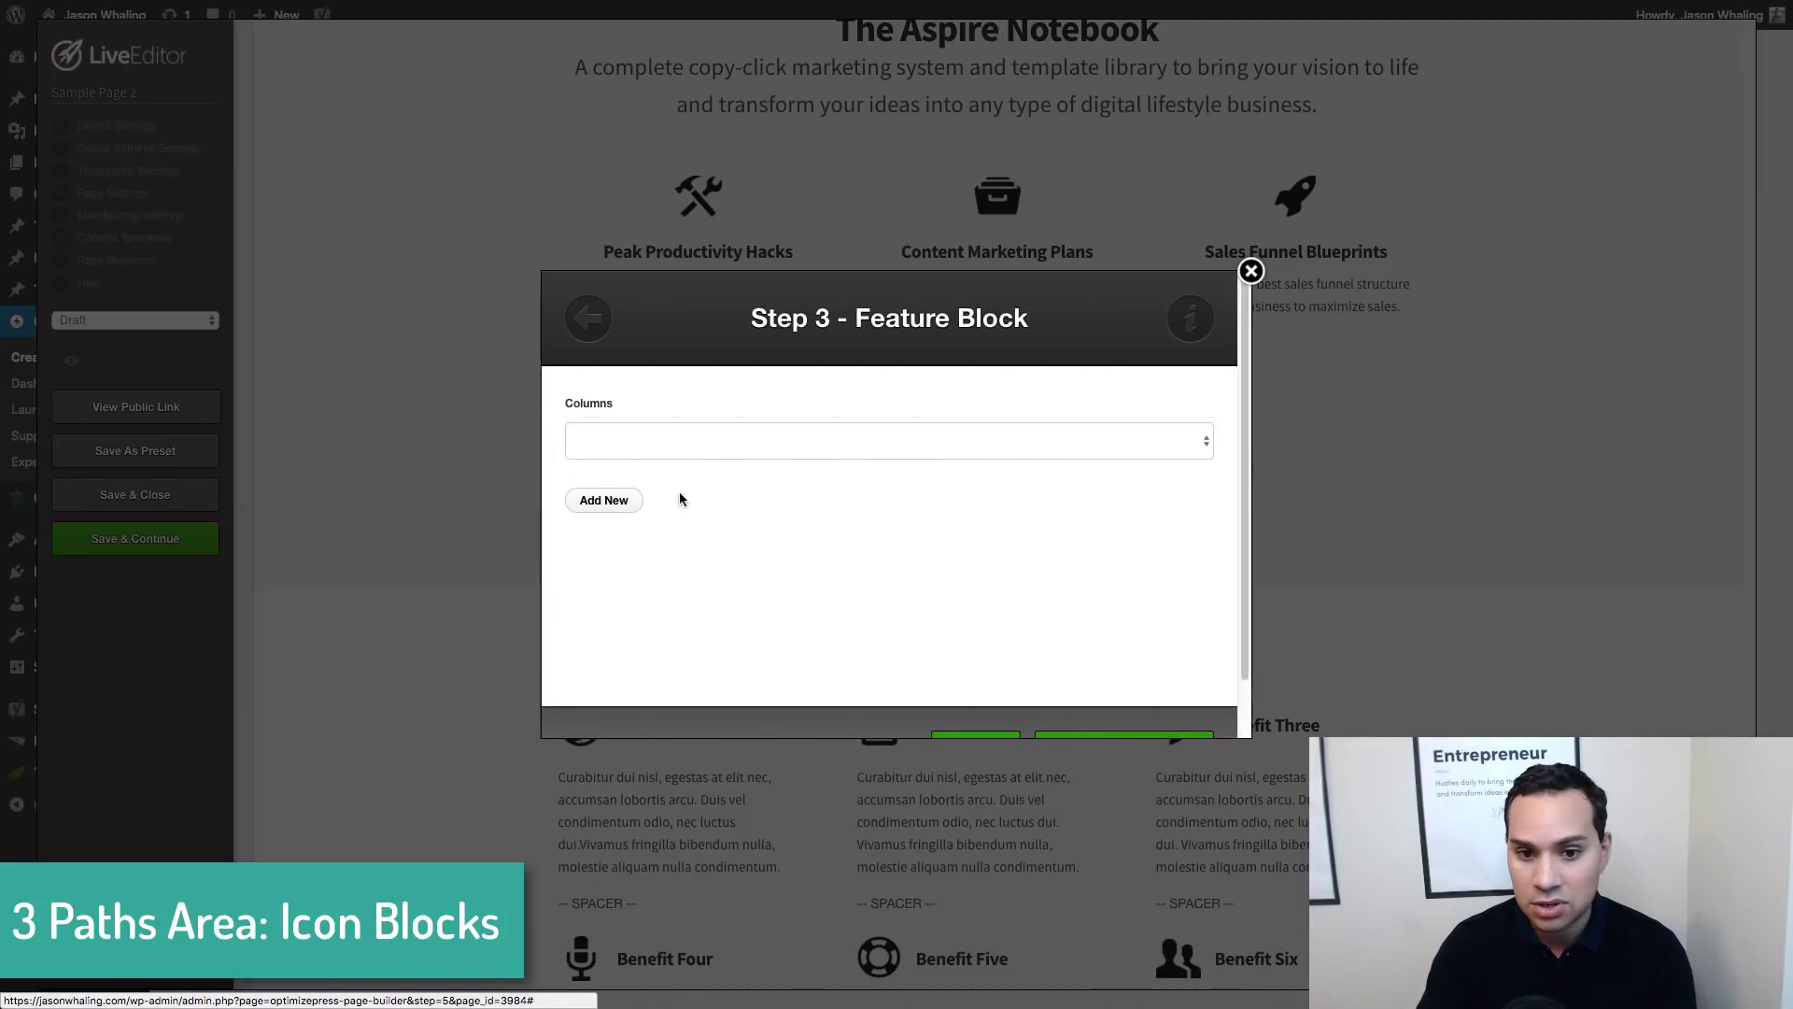
Set the Feature Block to 1 column, add a new block and give it the black branching hierarchy icon
{"action": "left_click", "coordinate": [709, 389]}
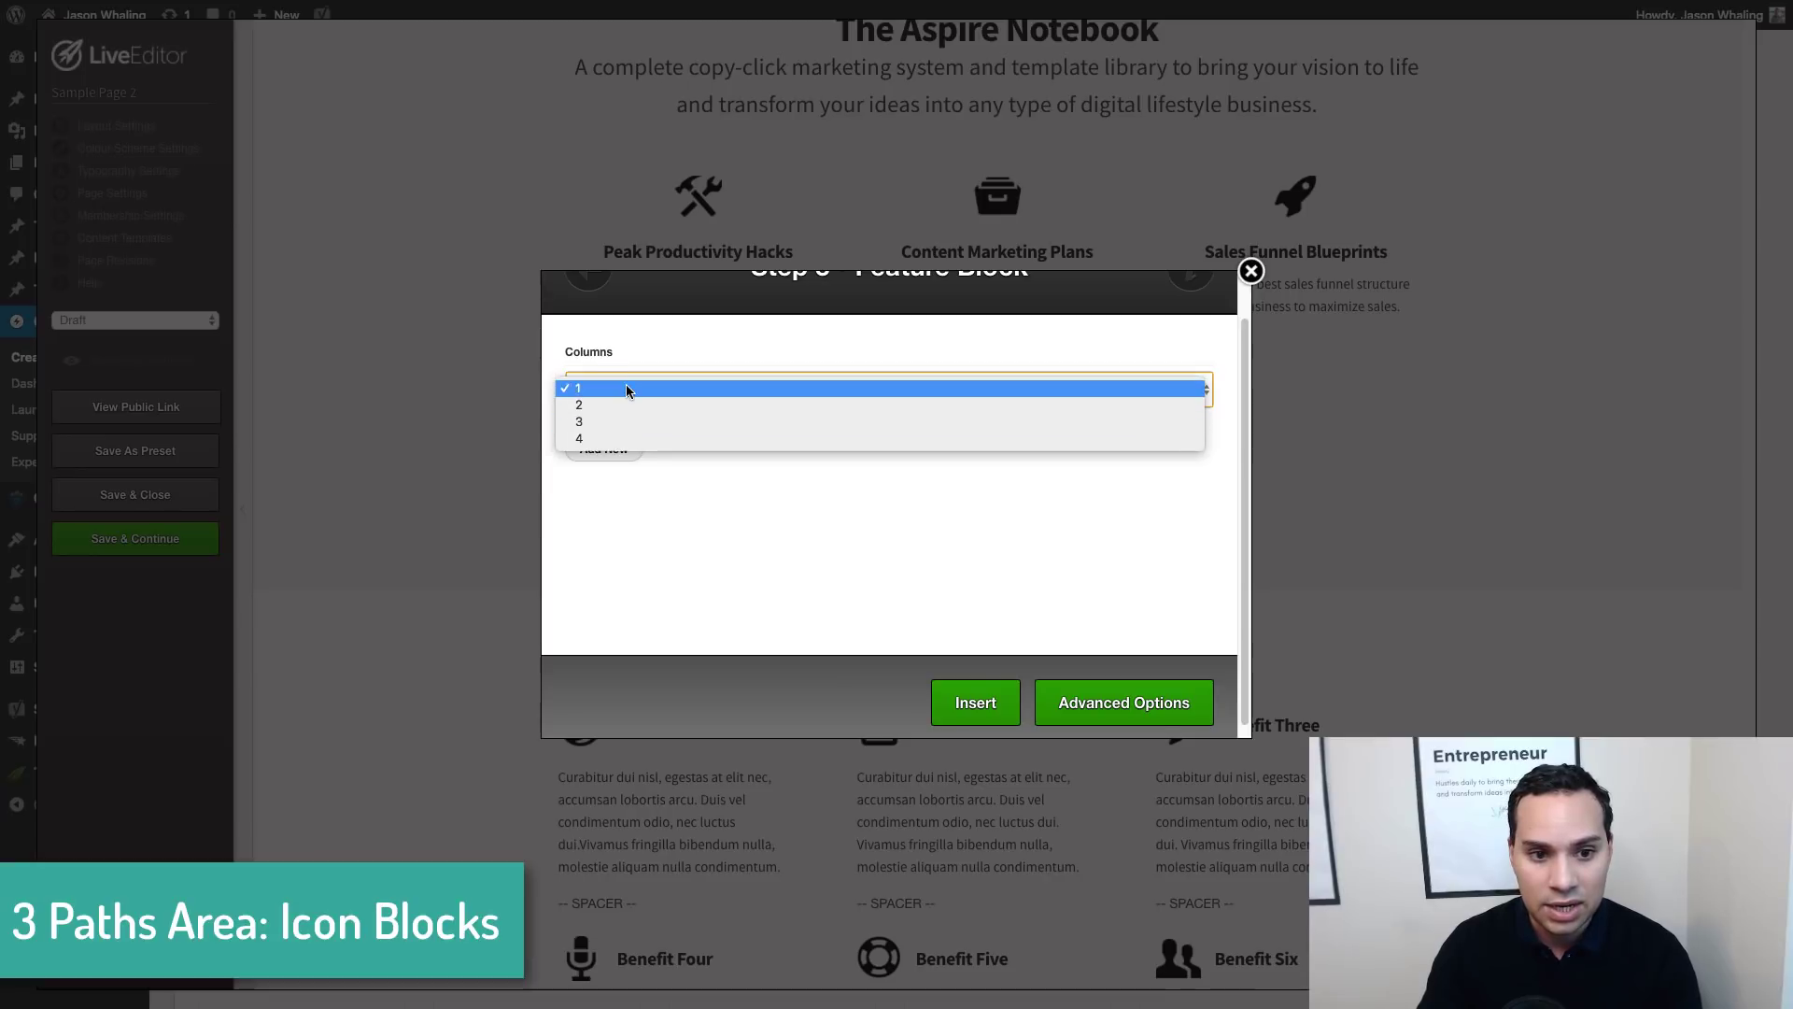
{"action": "left_click", "coordinate": [602, 448]}
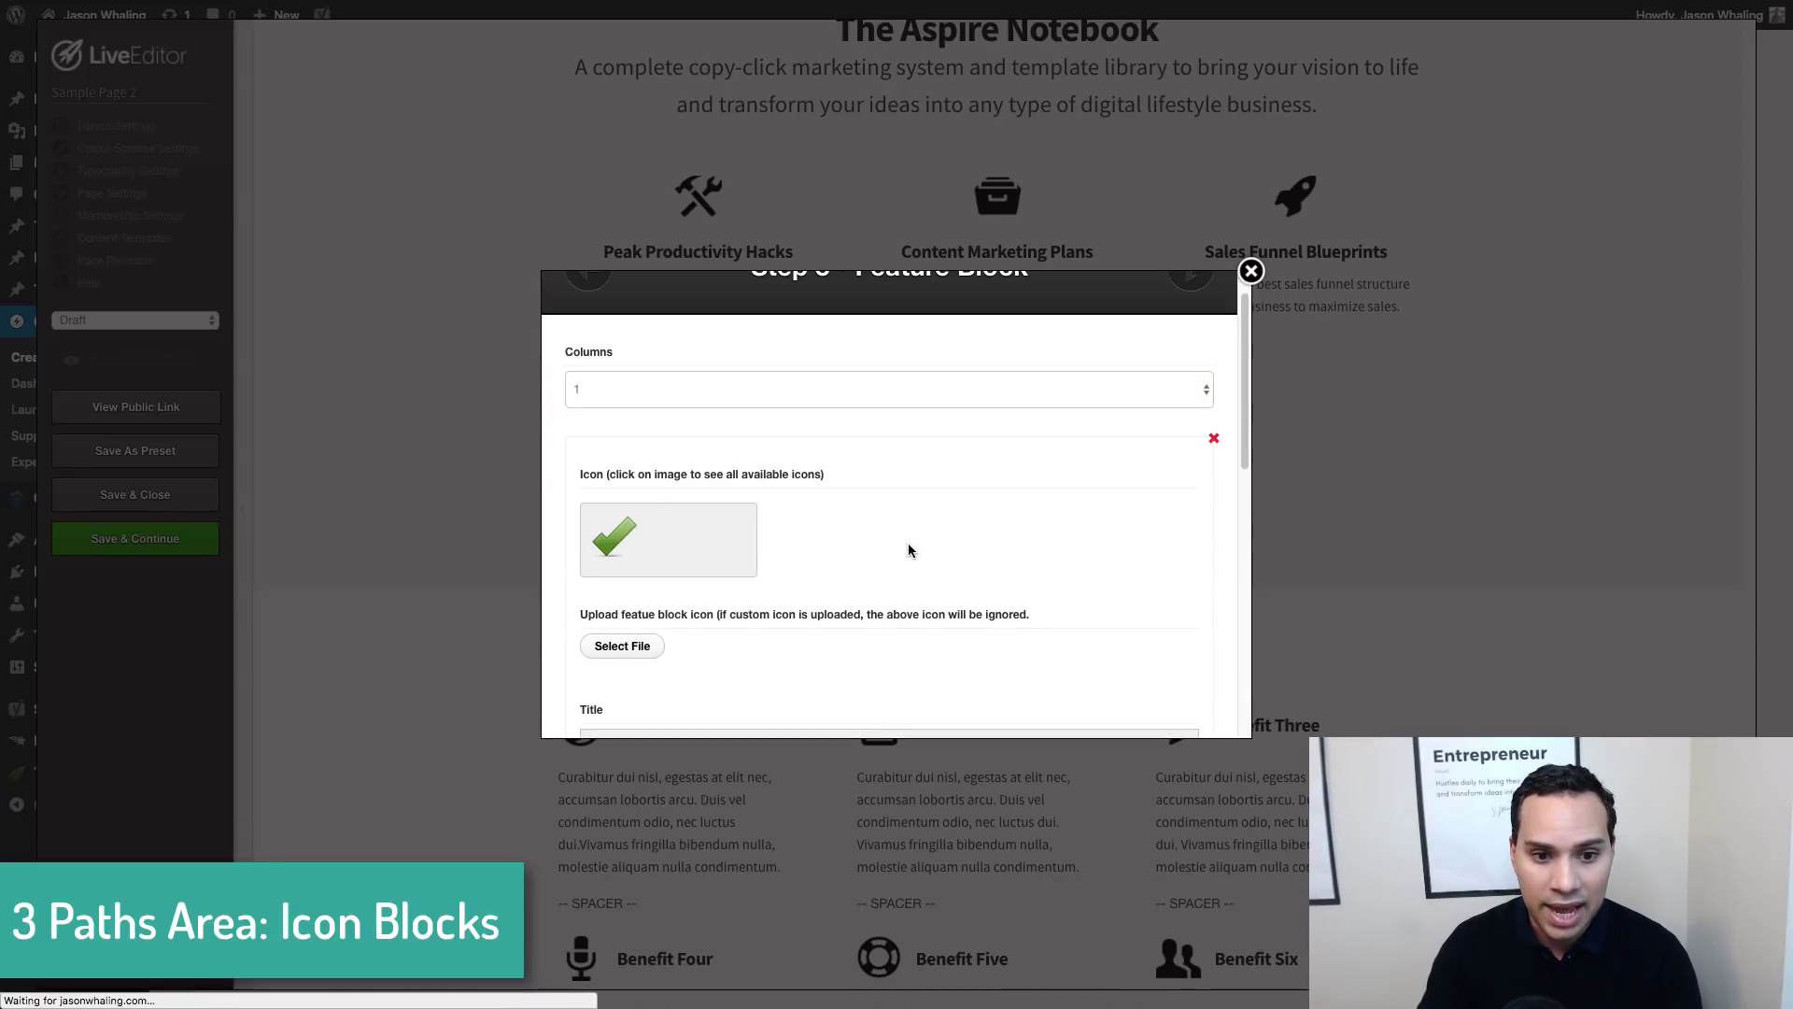
{"action": "scroll", "coordinate": [654, 392], "scroll_direction": "down", "scroll_amount": 3}
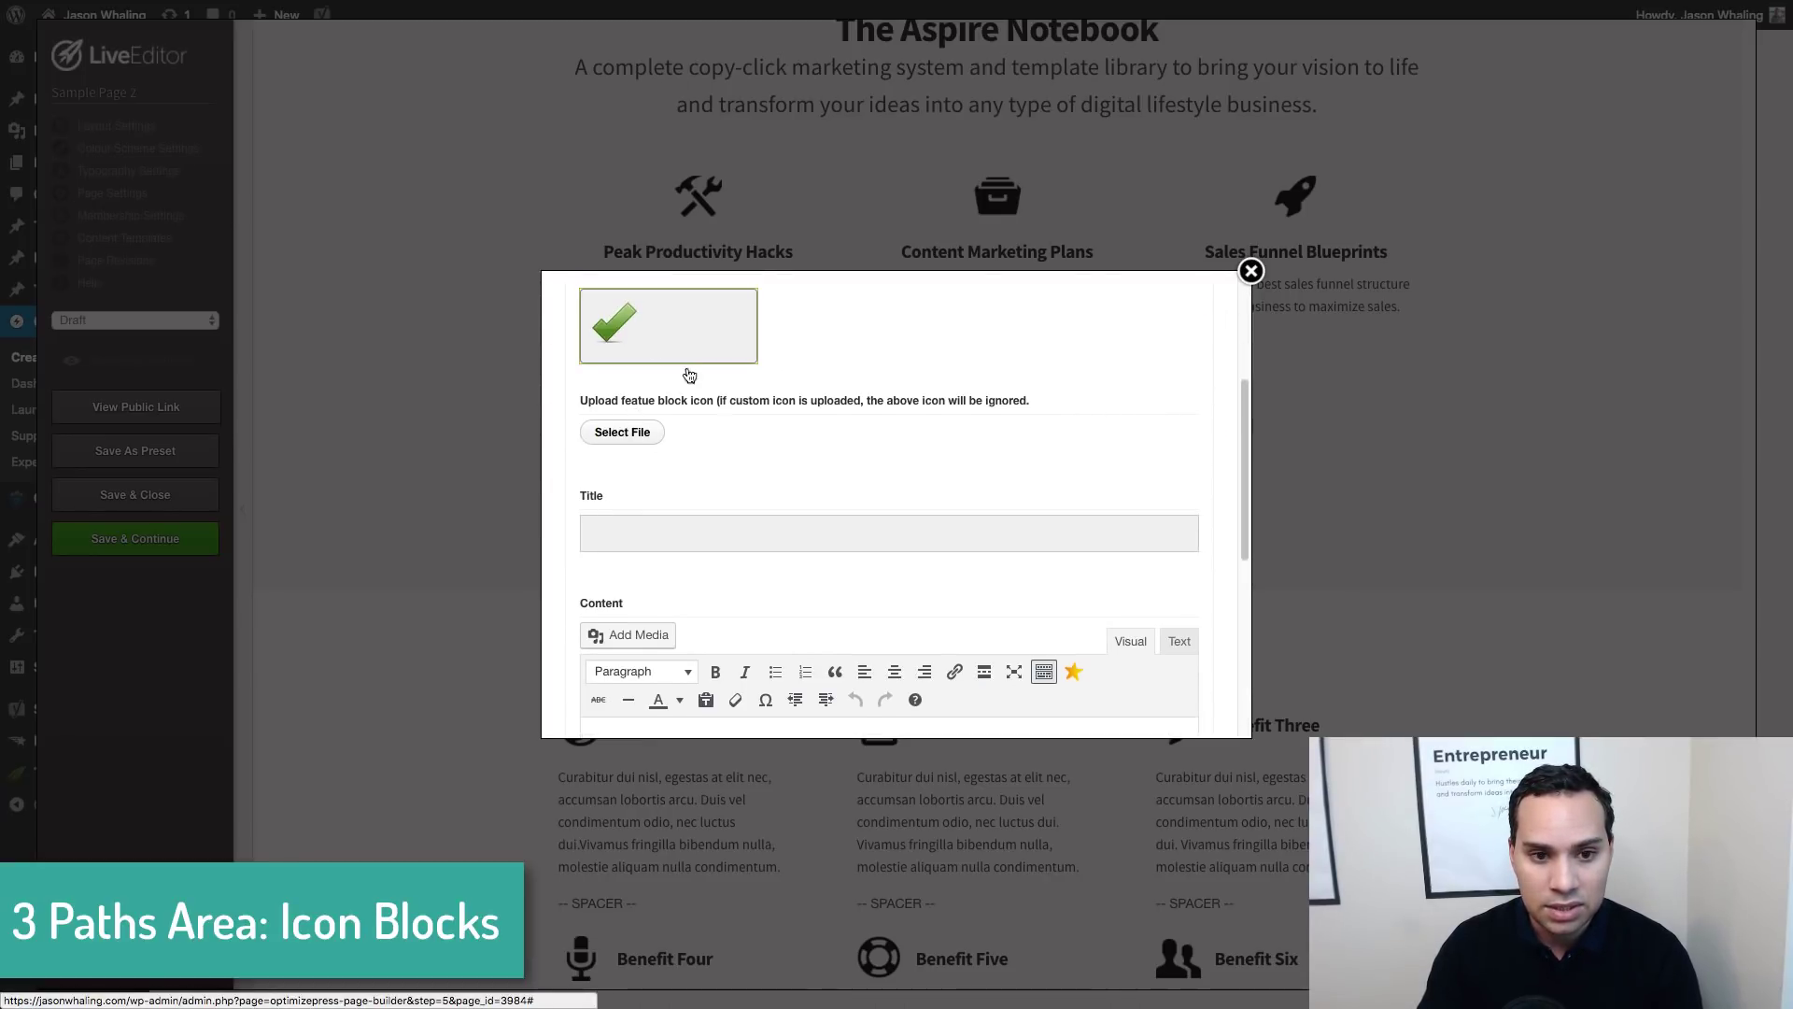
{"action": "left_click", "coordinate": [668, 326]}
{"action": "scroll", "coordinate": [1074, 579], "scroll_direction": "down", "scroll_amount": 10}
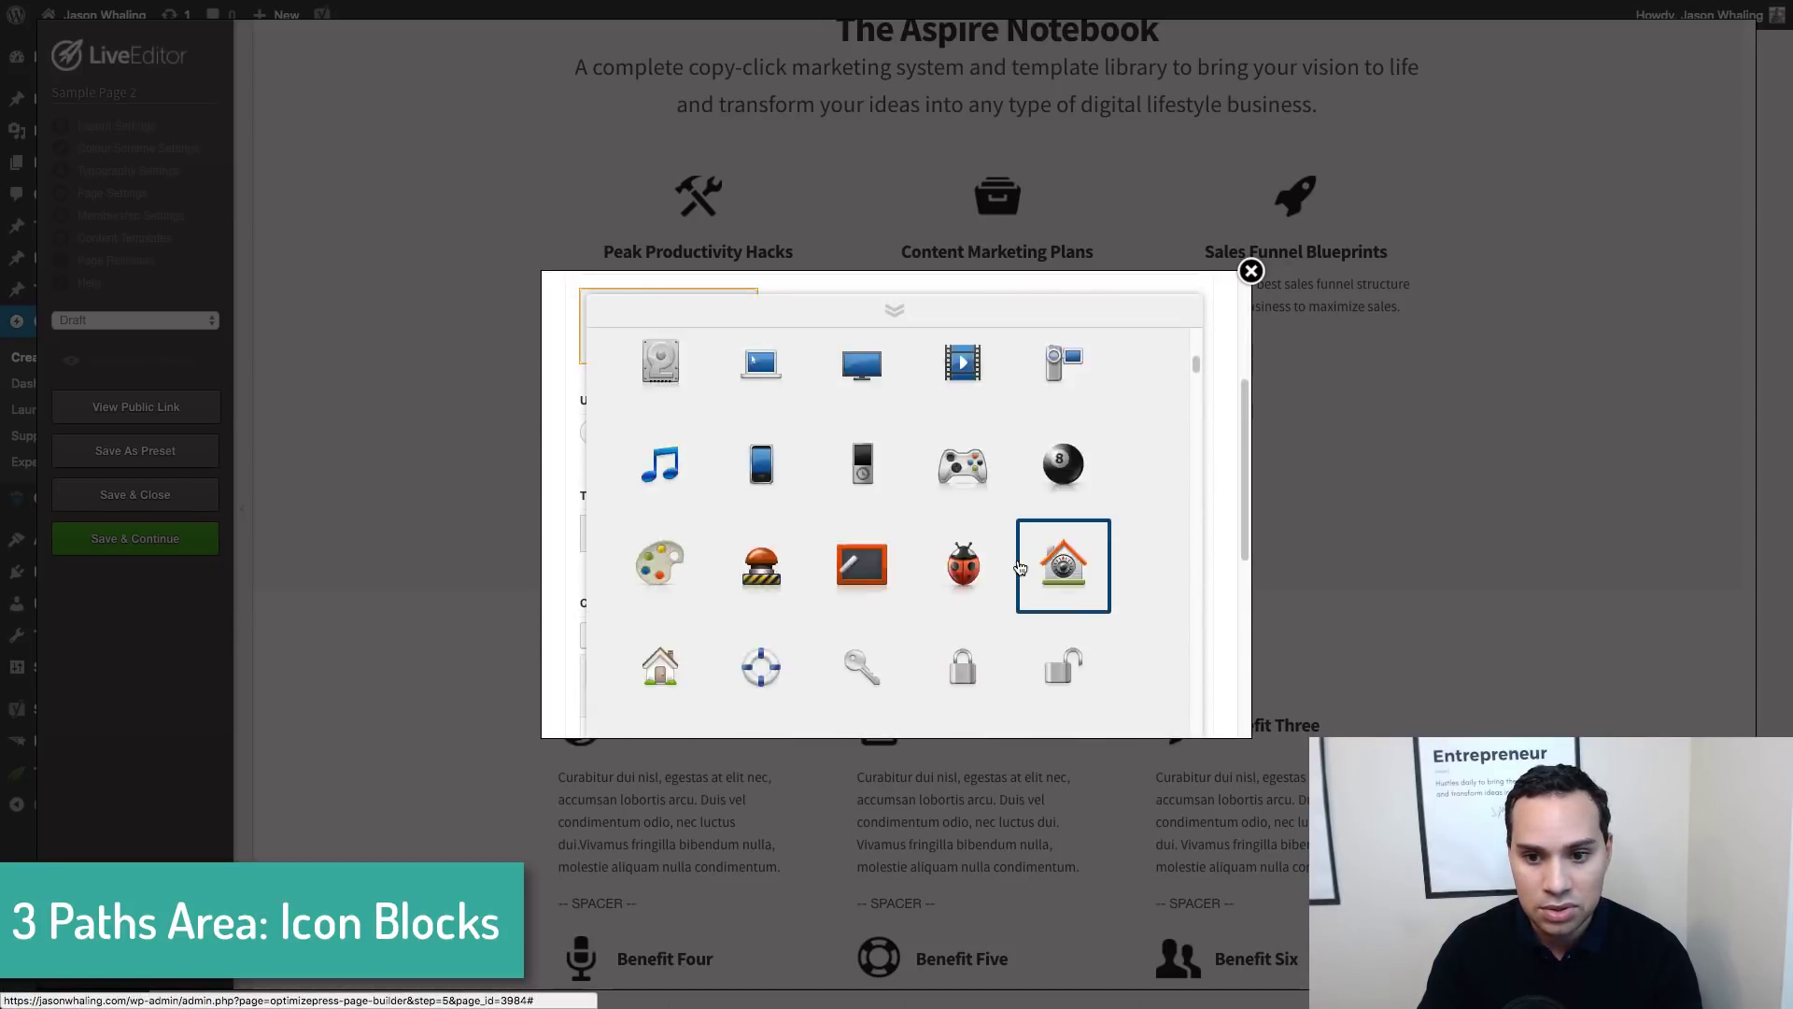
{"action": "scroll", "coordinate": [1021, 569], "scroll_direction": "down", "scroll_amount": 10}
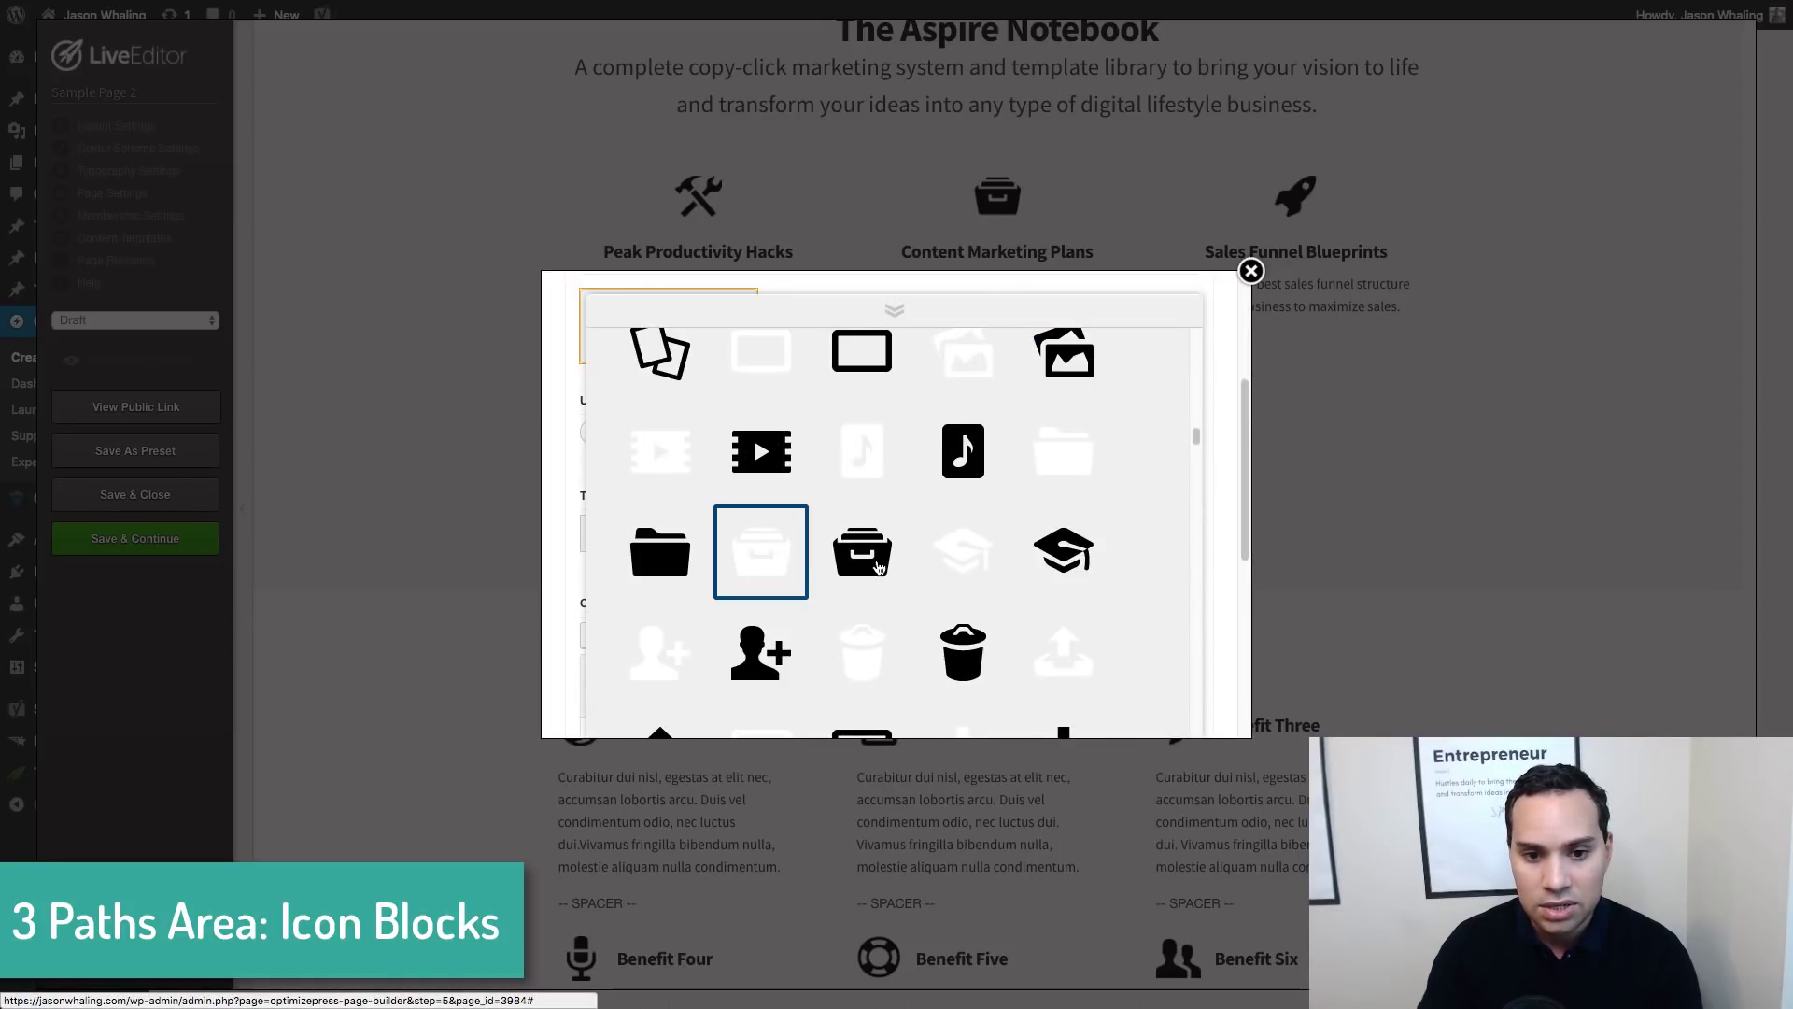
{"action": "scroll", "coordinate": [943, 622], "scroll_direction": "down", "scroll_amount": 5}
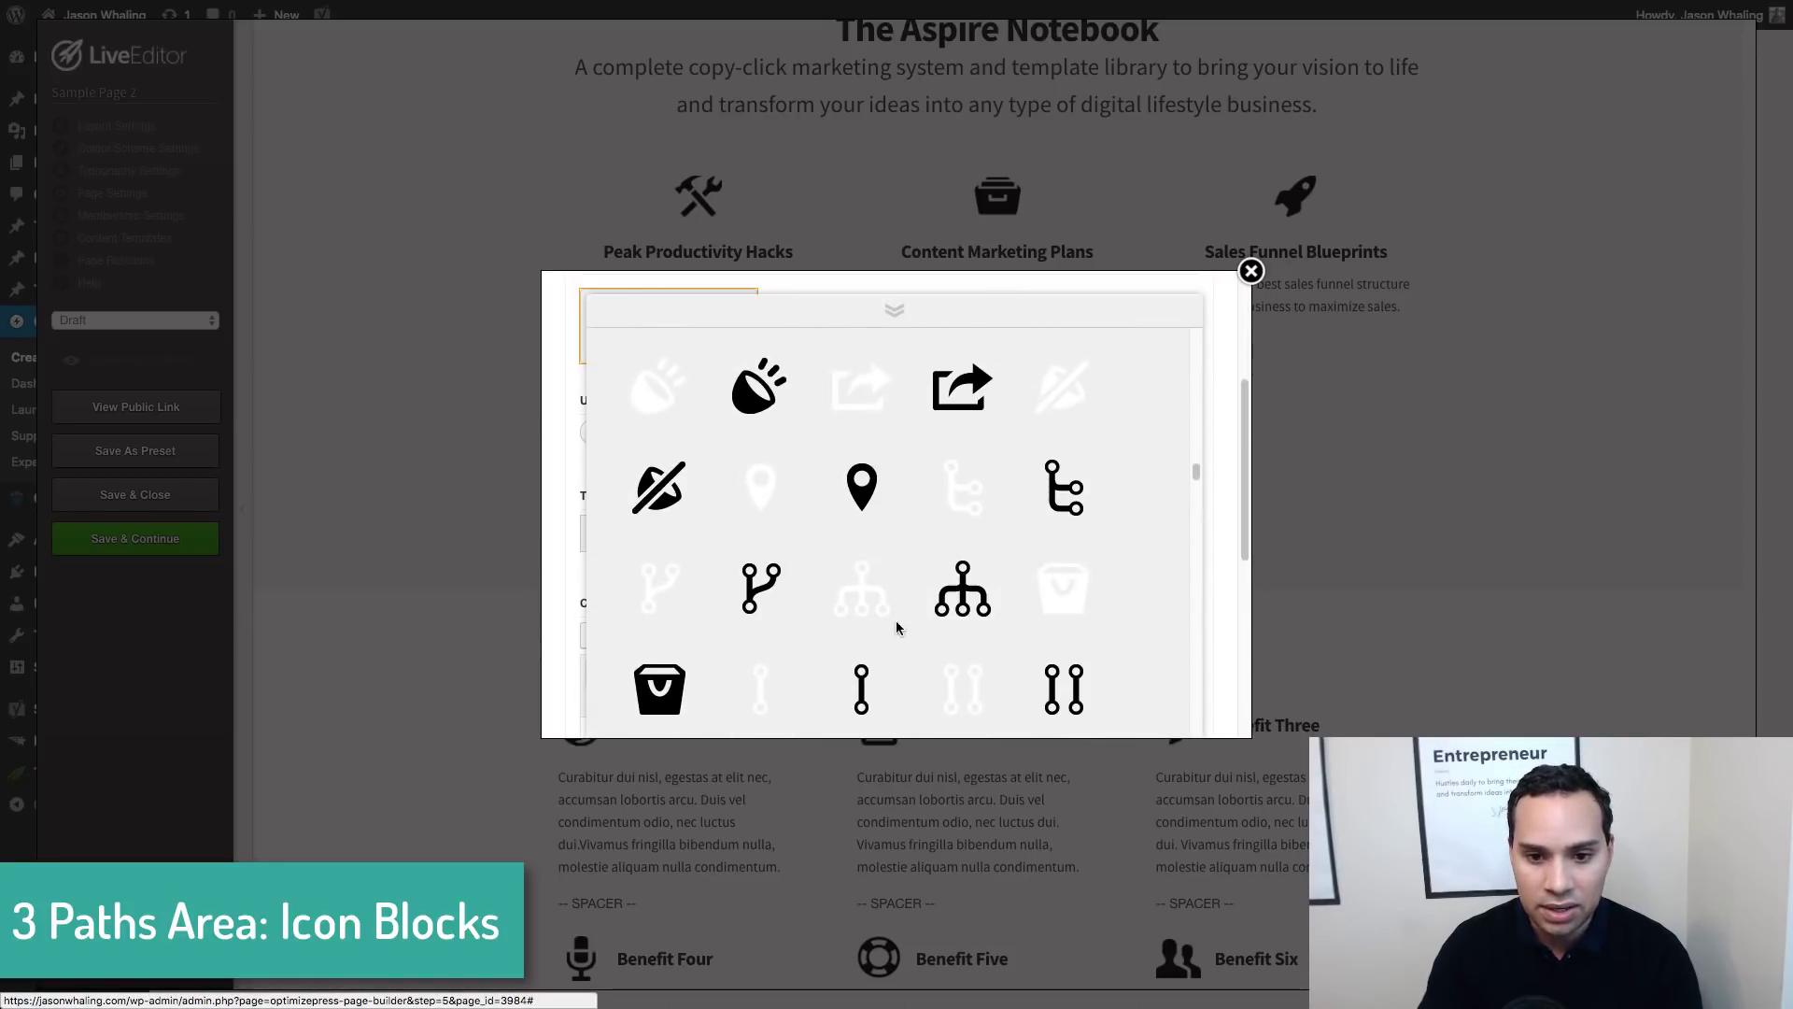
{"action": "left_click", "coordinate": [968, 603]}
Title the block "Sales Funnels Rock!", enter the content "Awesome text about why they should click", and close the dialog without inserting it
{"action": "left_click", "coordinate": [635, 536]}
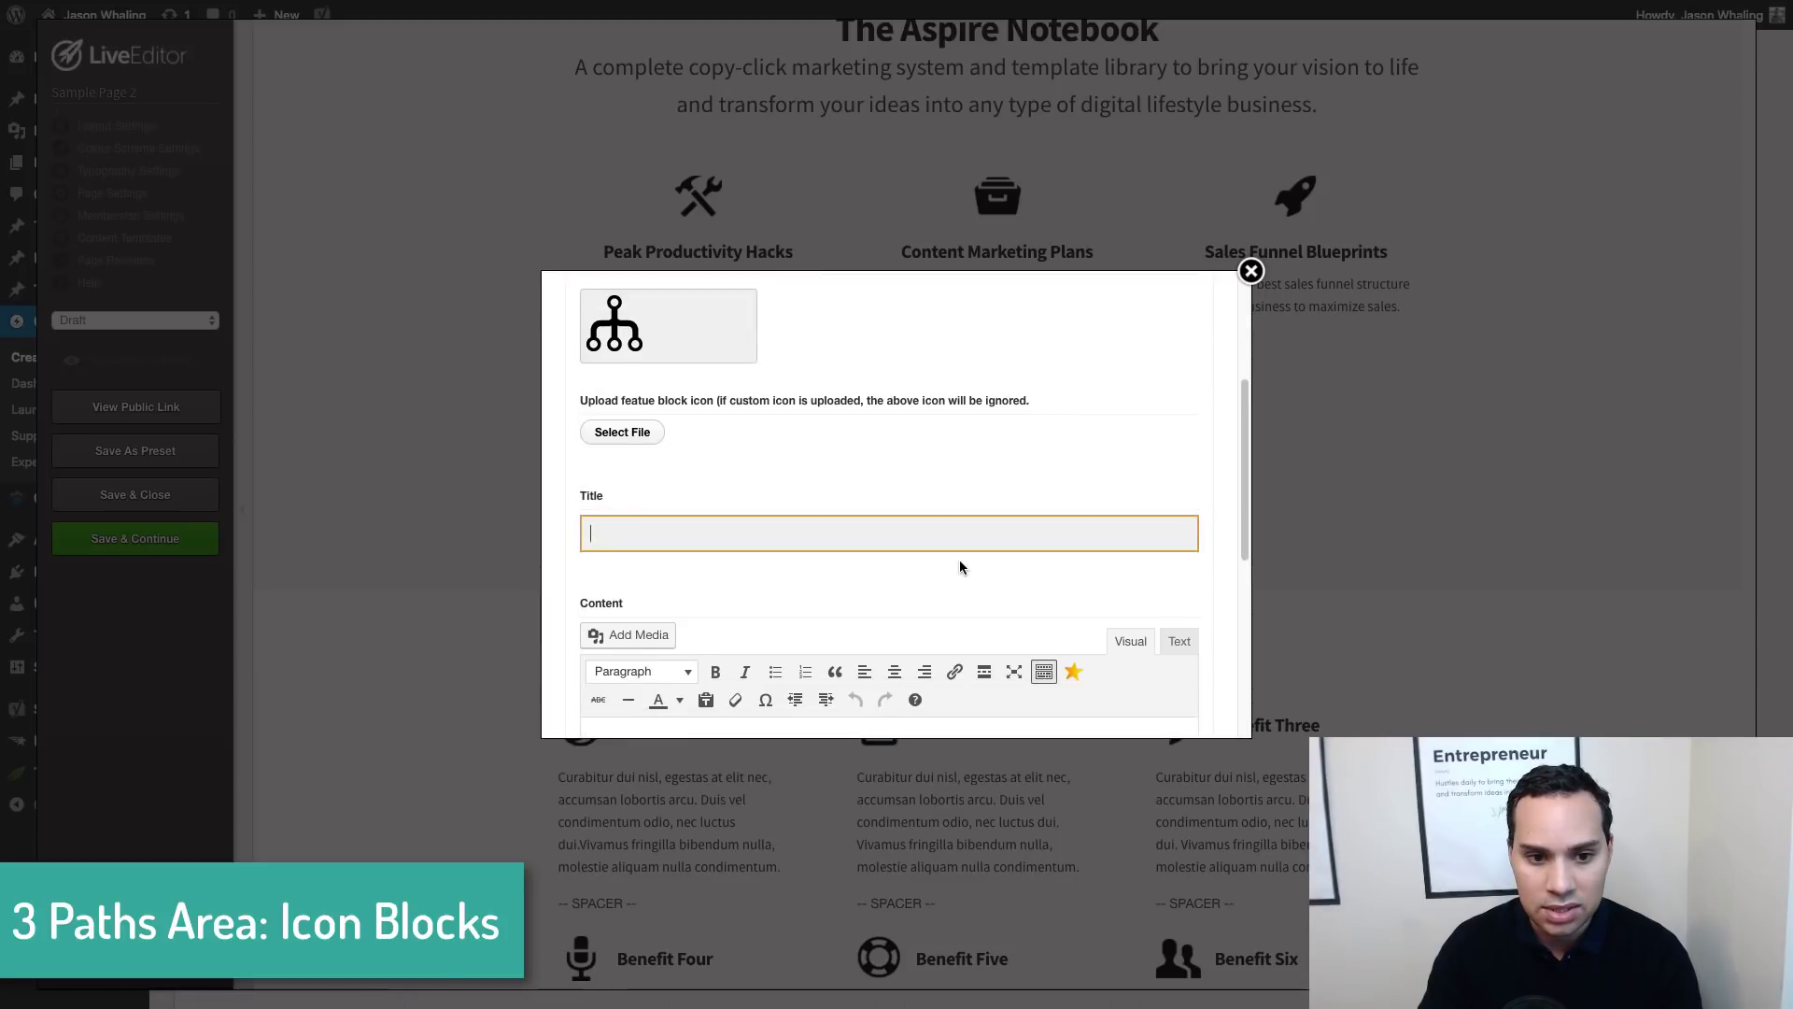
{"action": "type", "text": "Sales"}
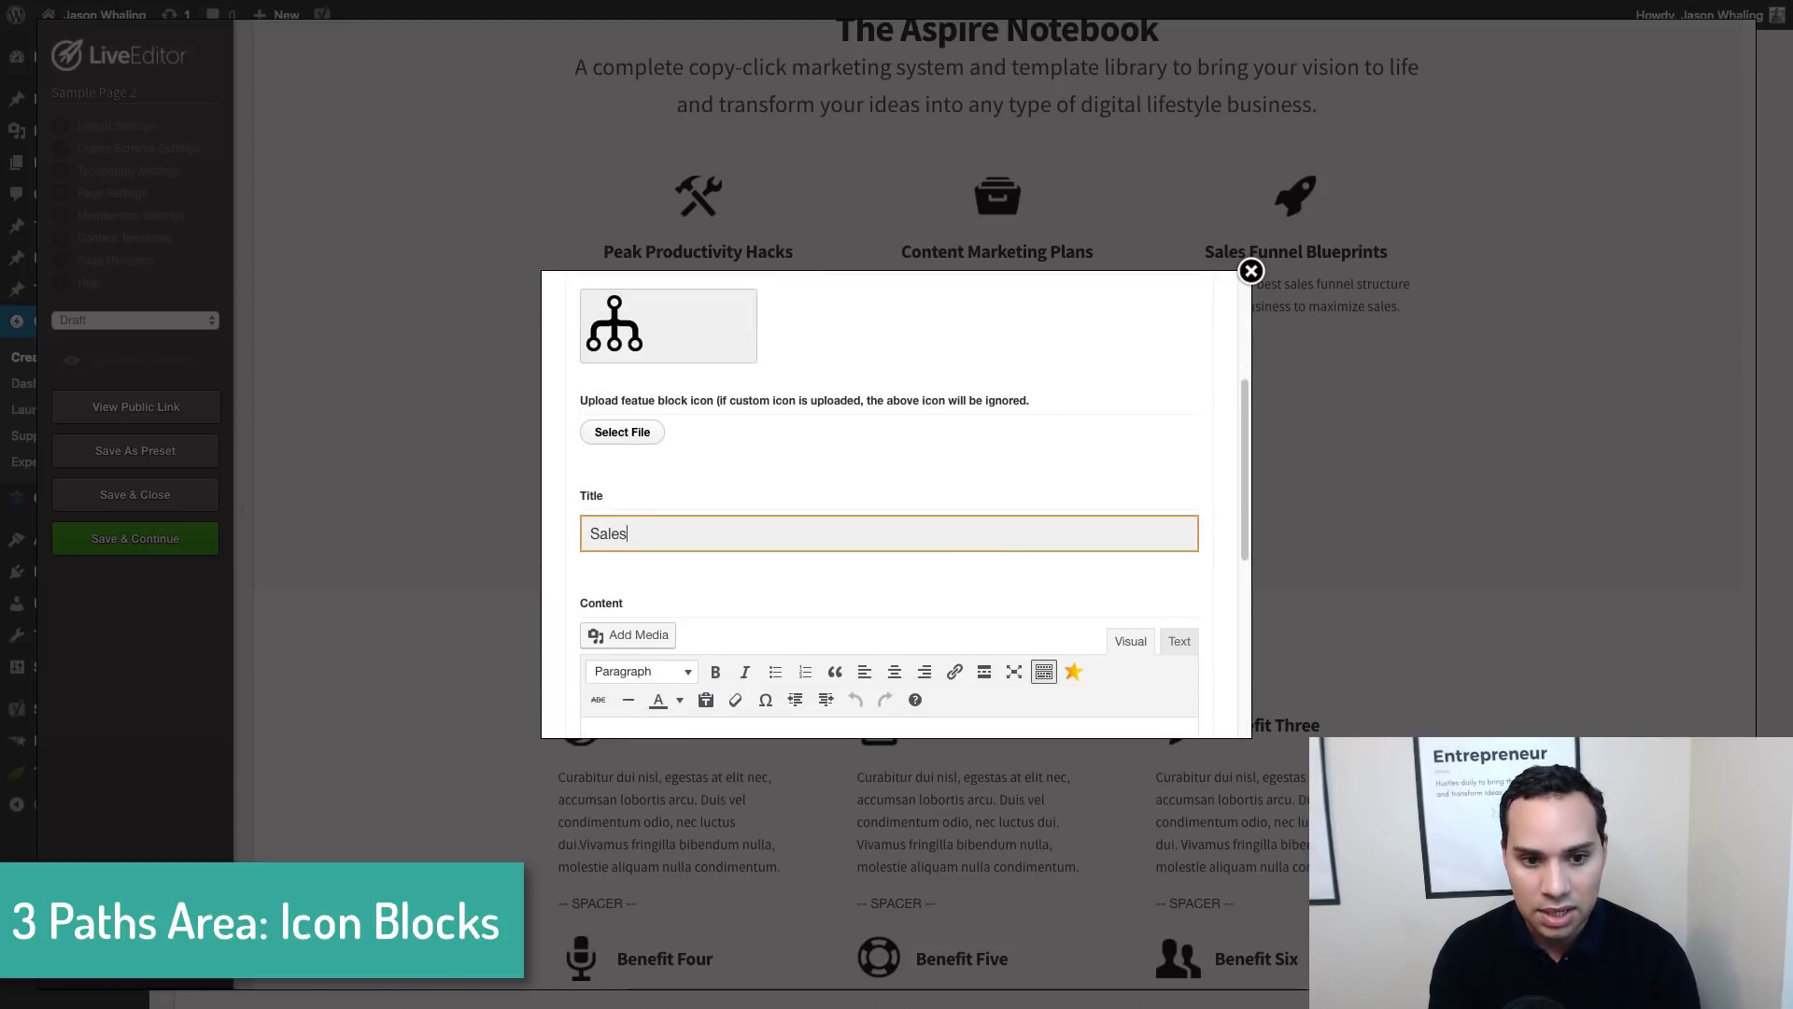
{"action": "type", "text": " Funnels R"}
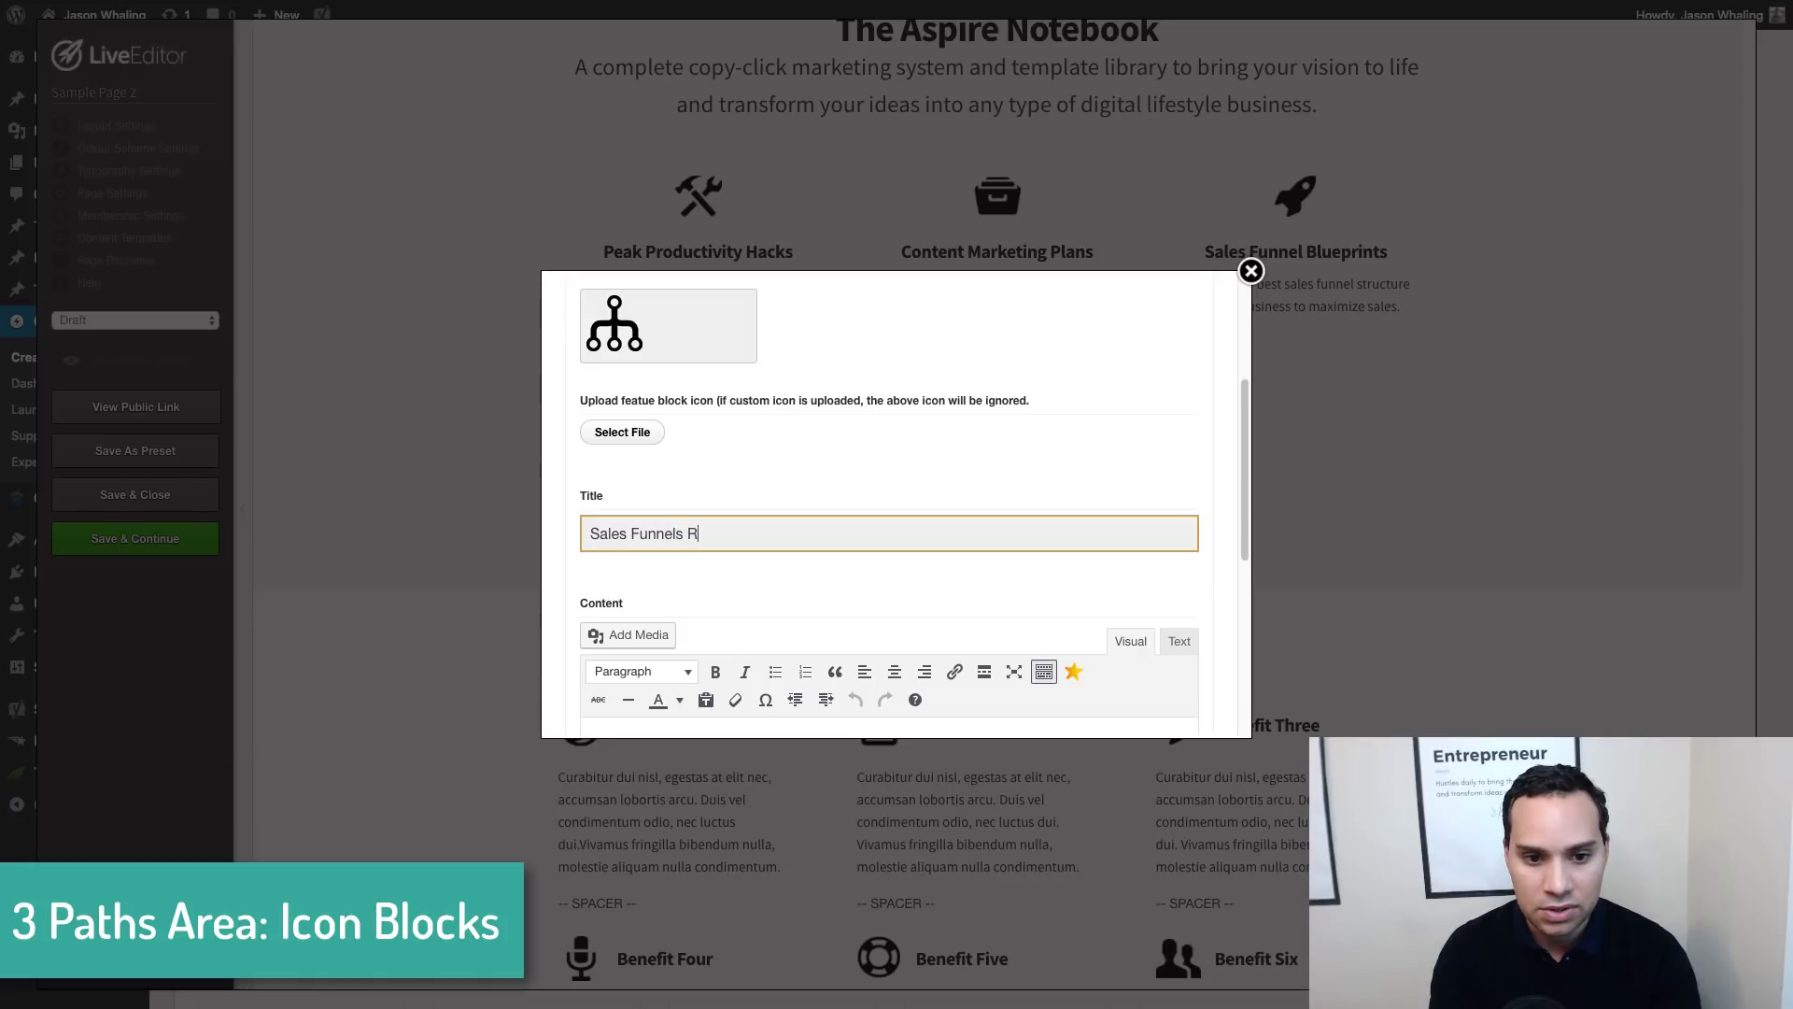
{"action": "type", "text": "ock!"}
{"action": "left_click", "coordinate": [724, 520]}
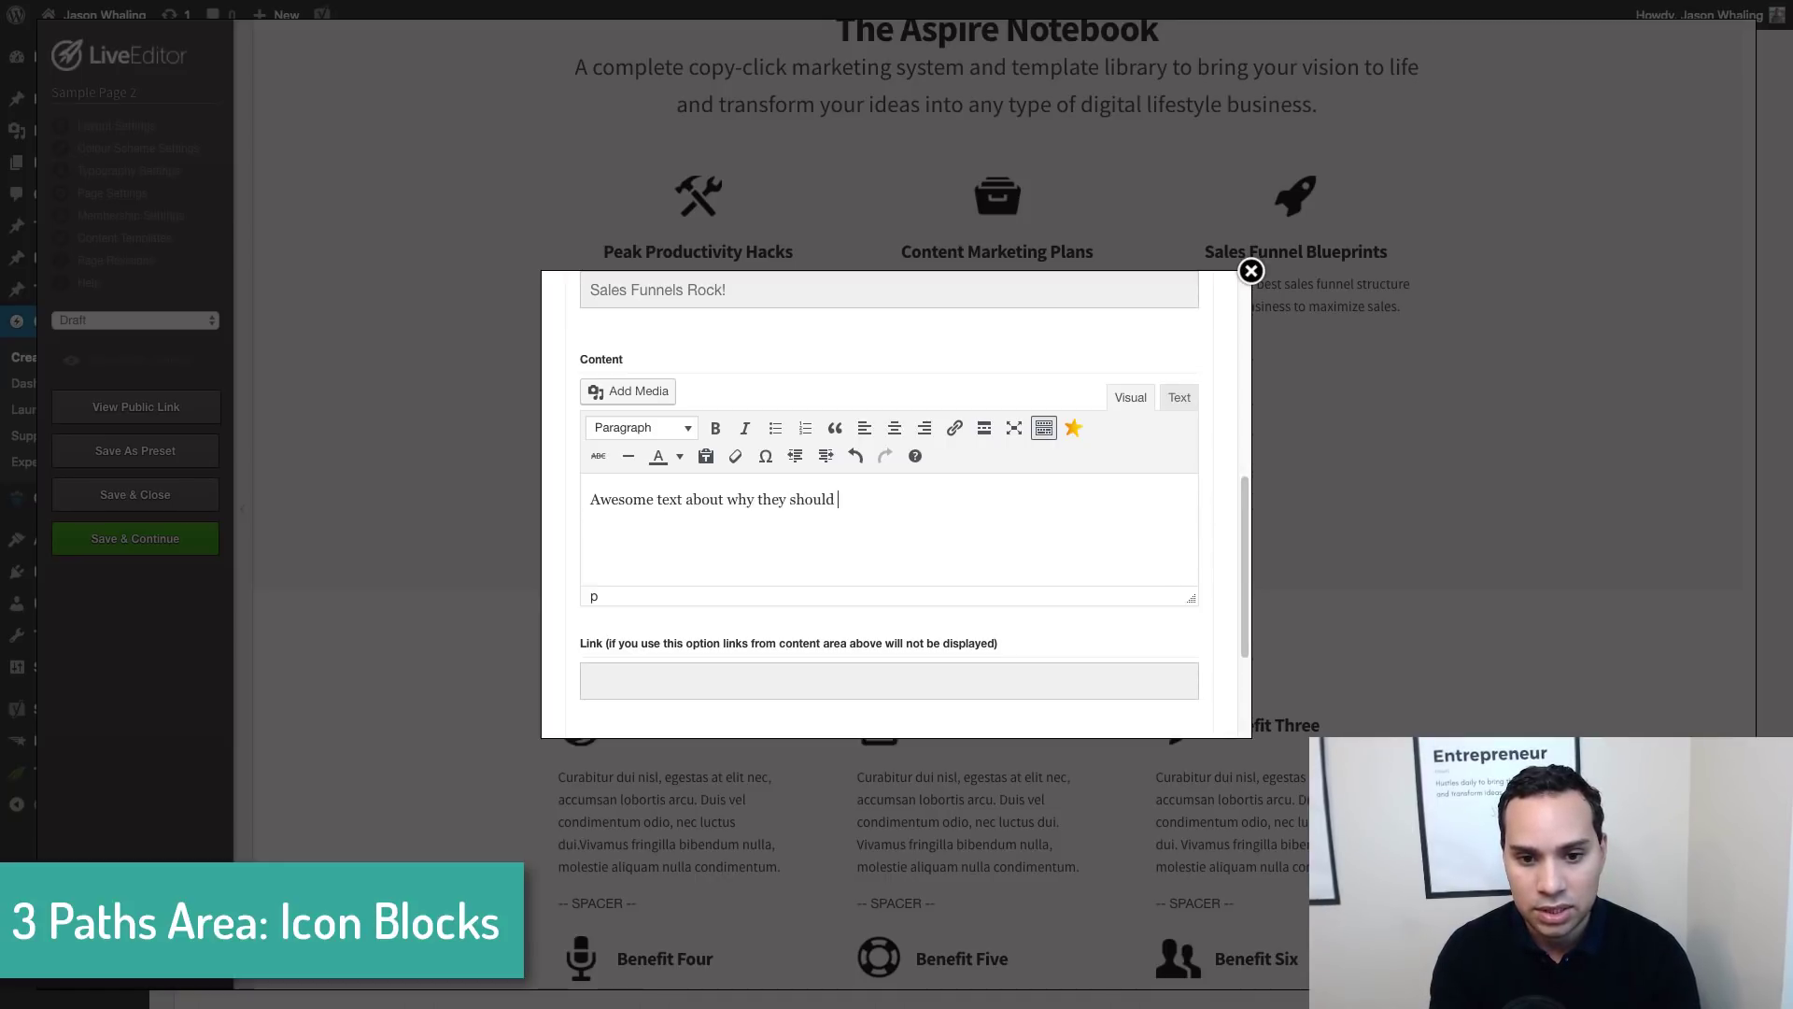
{"action": "scroll", "coordinate": [978, 707], "scroll_direction": "down", "scroll_amount": 3}
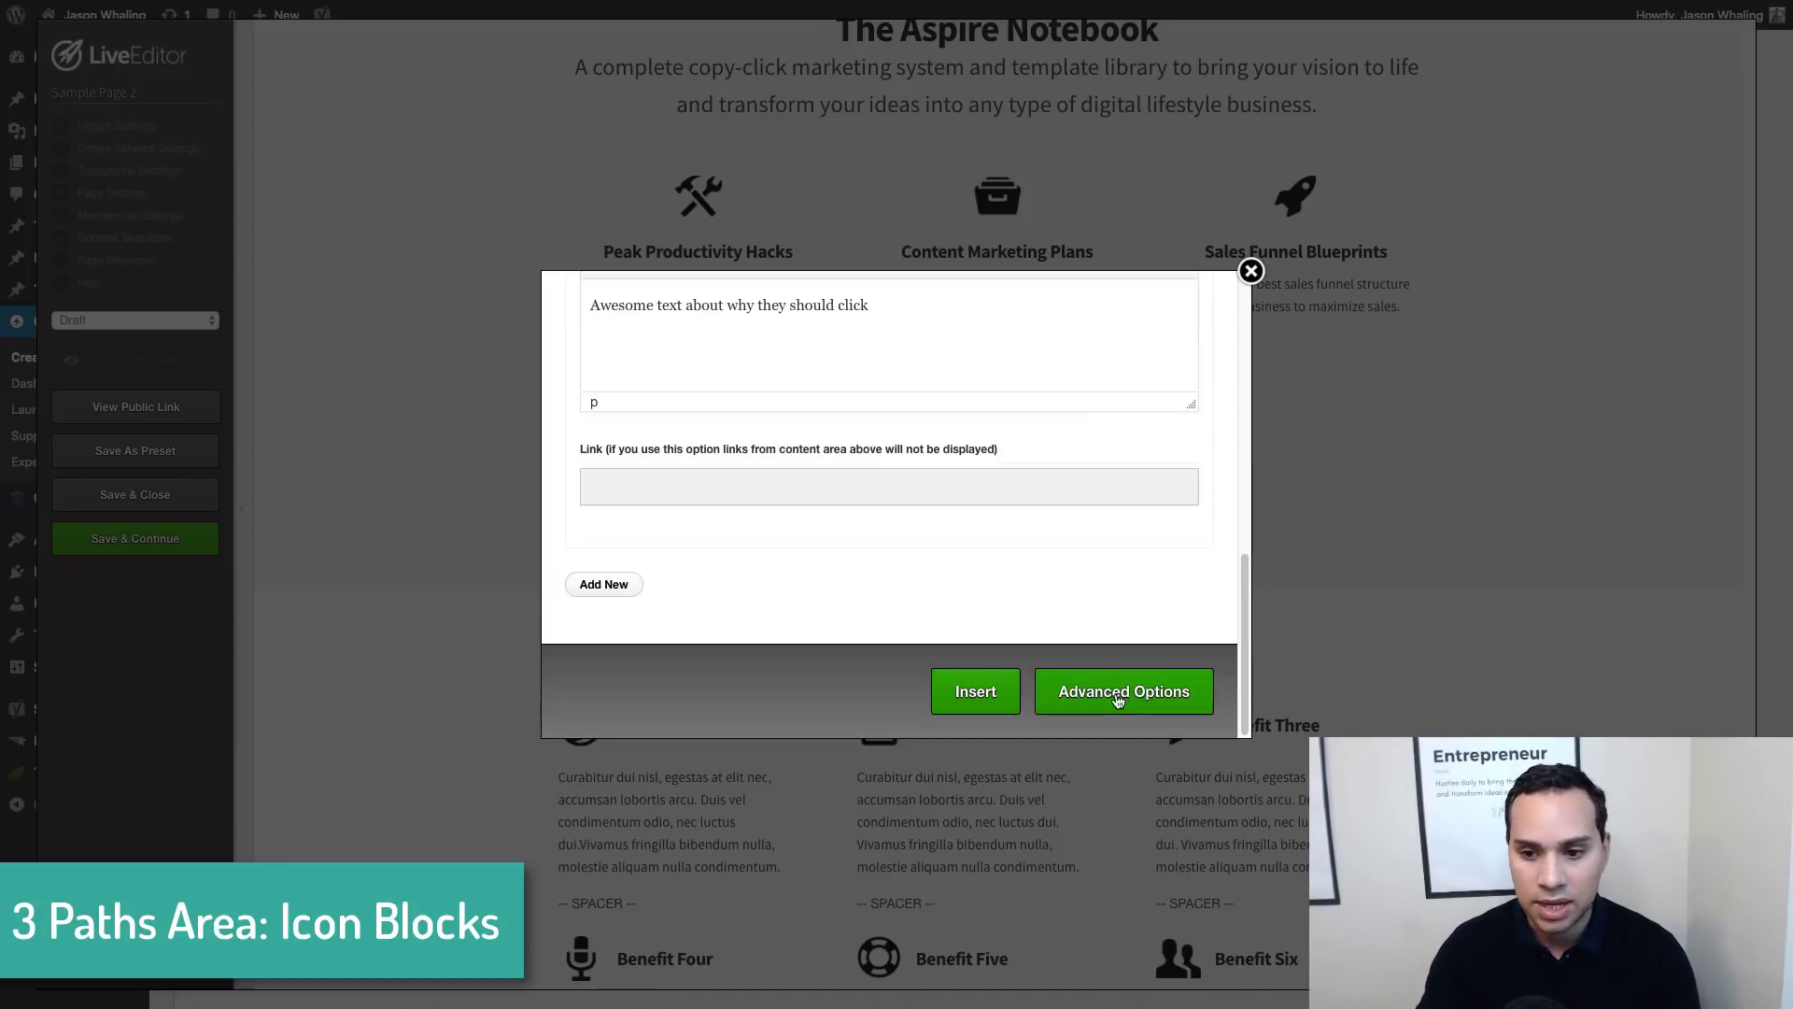
{"action": "left_click", "coordinate": [1250, 271]}
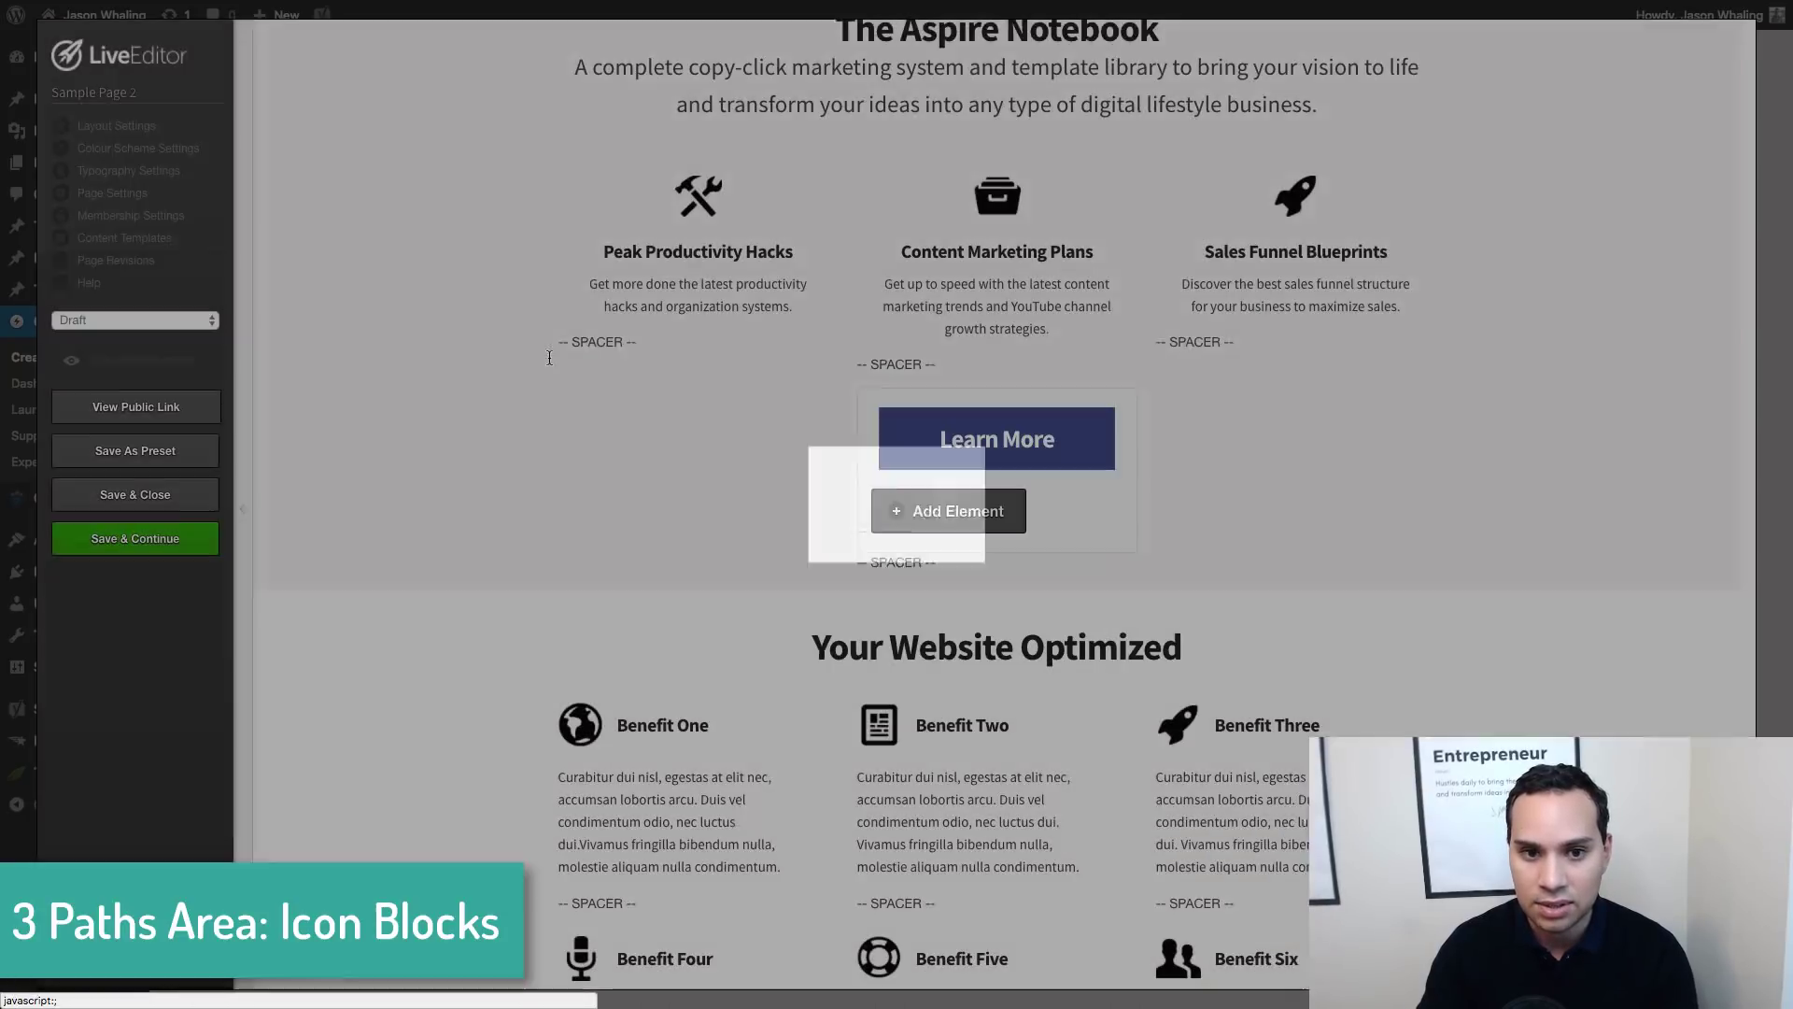
Review the layout of the three icon blocks and the "Learn More" button under "The Aspire Notebook"
{"action": "scroll", "coordinate": [486, 489], "scroll_direction": "up", "scroll_amount": 1}
{"action": "scroll", "coordinate": [1000, 317], "scroll_direction": "down", "scroll_amount": 5}
{"action": "scroll", "coordinate": [979, 334], "scroll_direction": "up", "scroll_amount": 10}
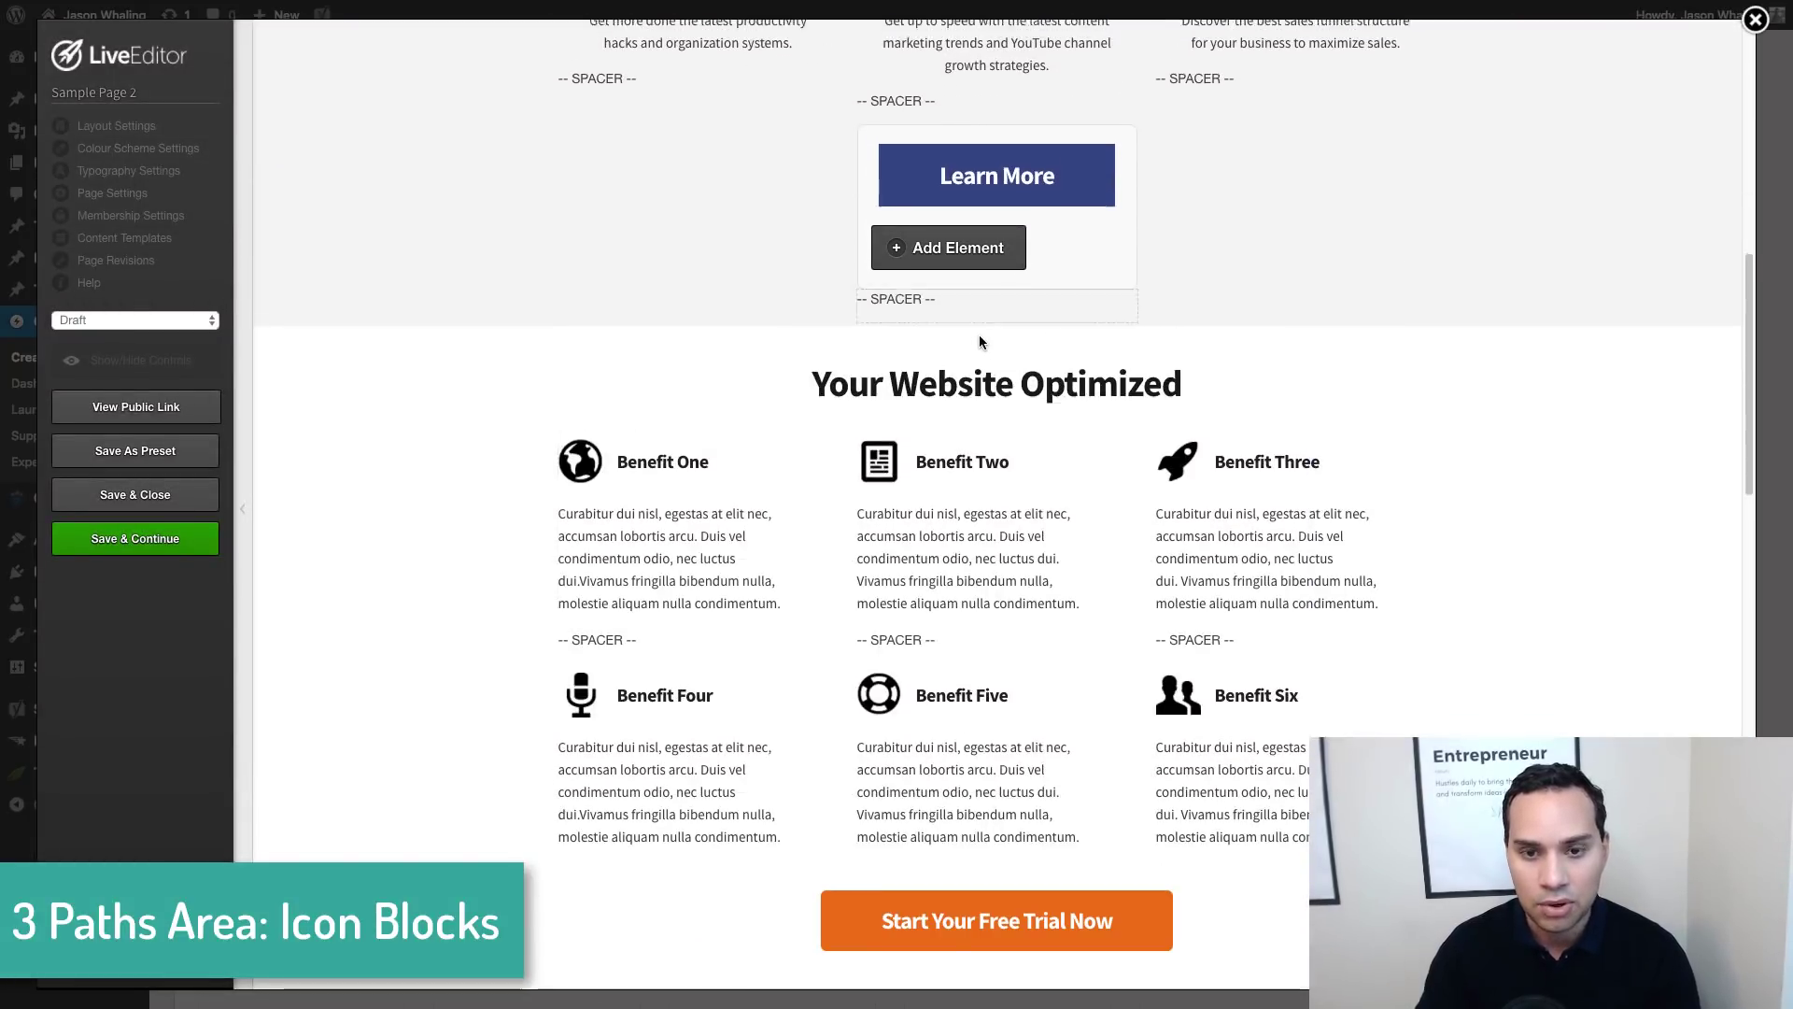
{"action": "scroll", "coordinate": [664, 598], "scroll_direction": "down", "scroll_amount": 2}
{"action": "scroll", "coordinate": [1028, 653], "scroll_direction": "up", "scroll_amount": 1}
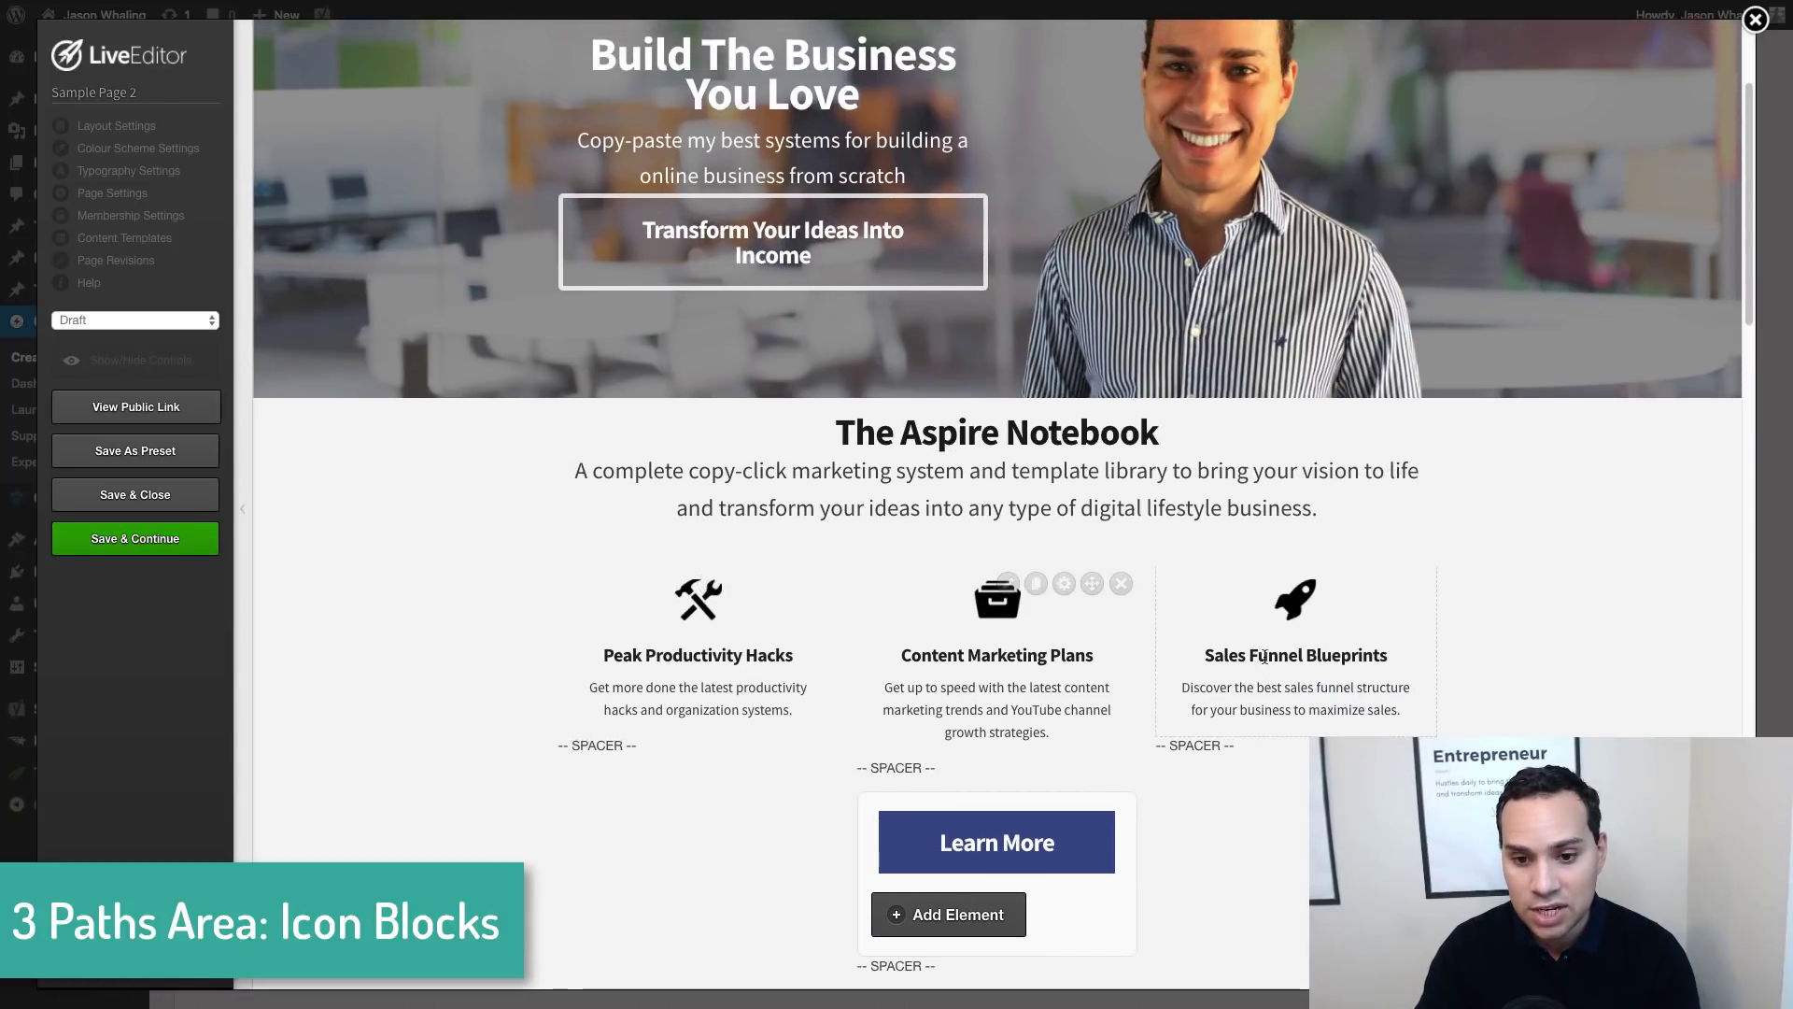
{"action": "scroll", "coordinate": [993, 591], "scroll_direction": "down", "scroll_amount": 1}
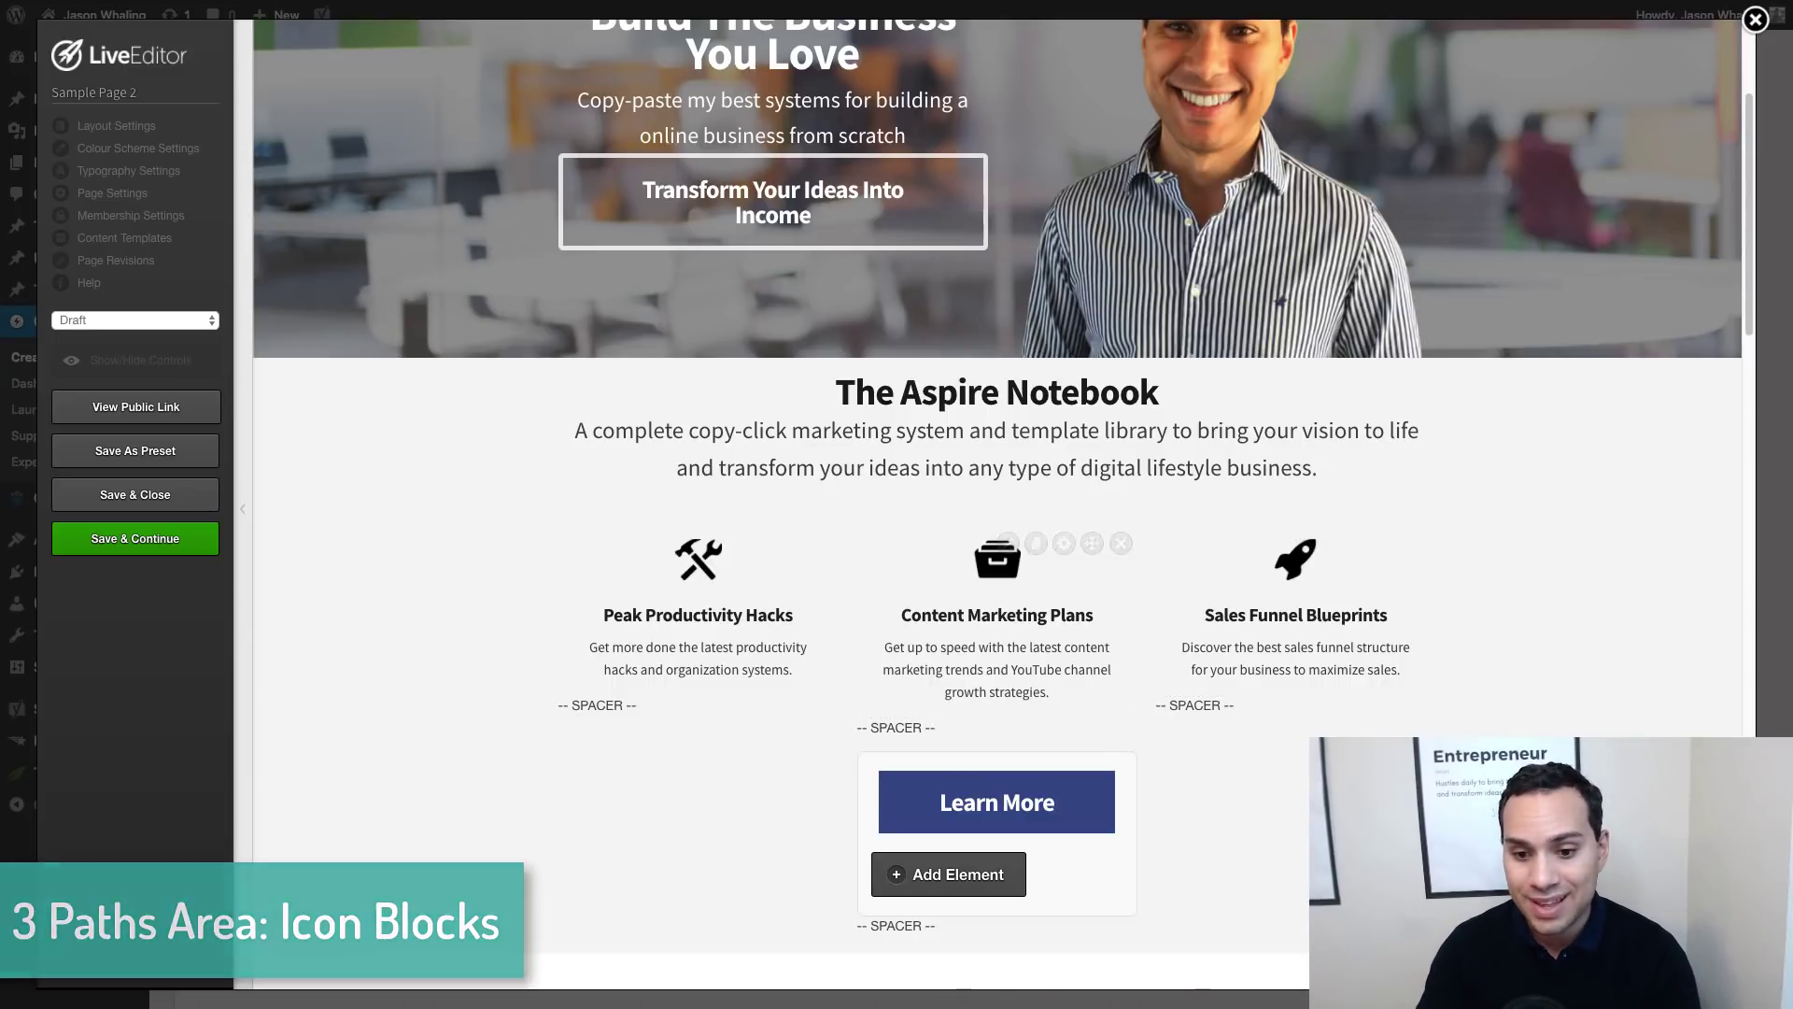
{"action": "scroll", "coordinate": [1094, 712], "scroll_direction": "down", "scroll_amount": 2}
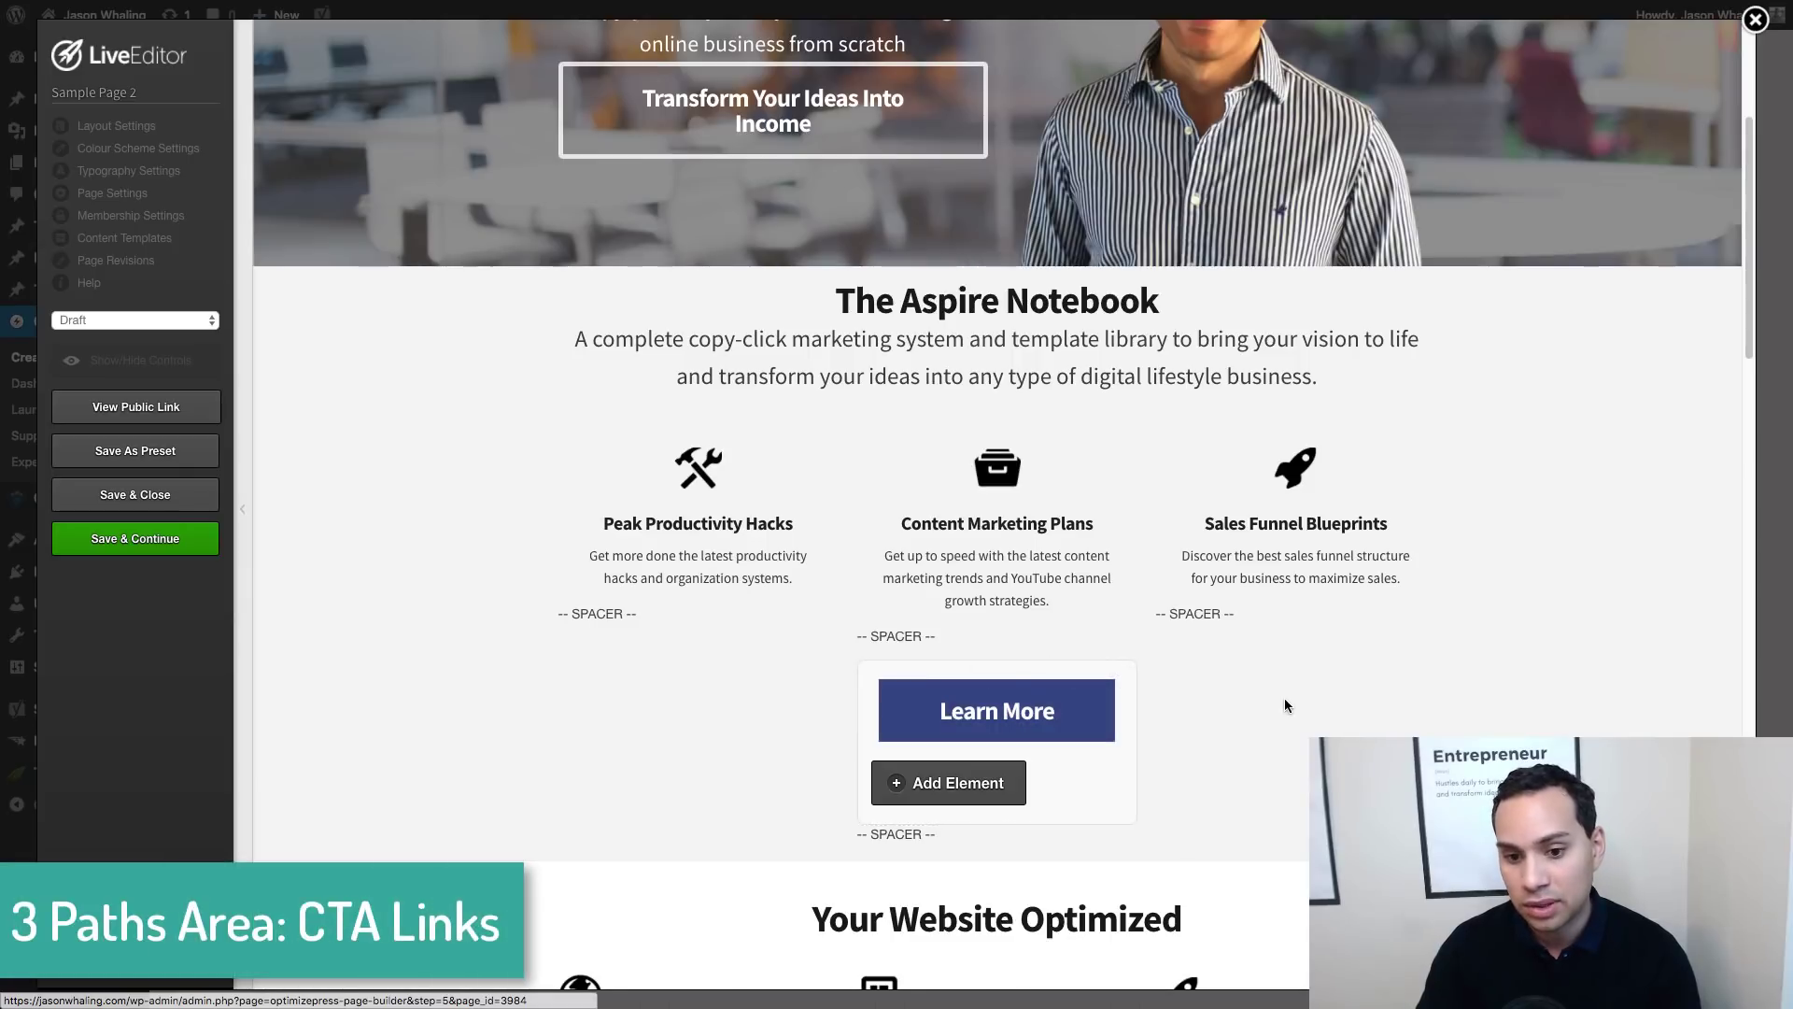
{"action": "scroll", "coordinate": [1280, 698], "scroll_direction": "down", "scroll_amount": 1}
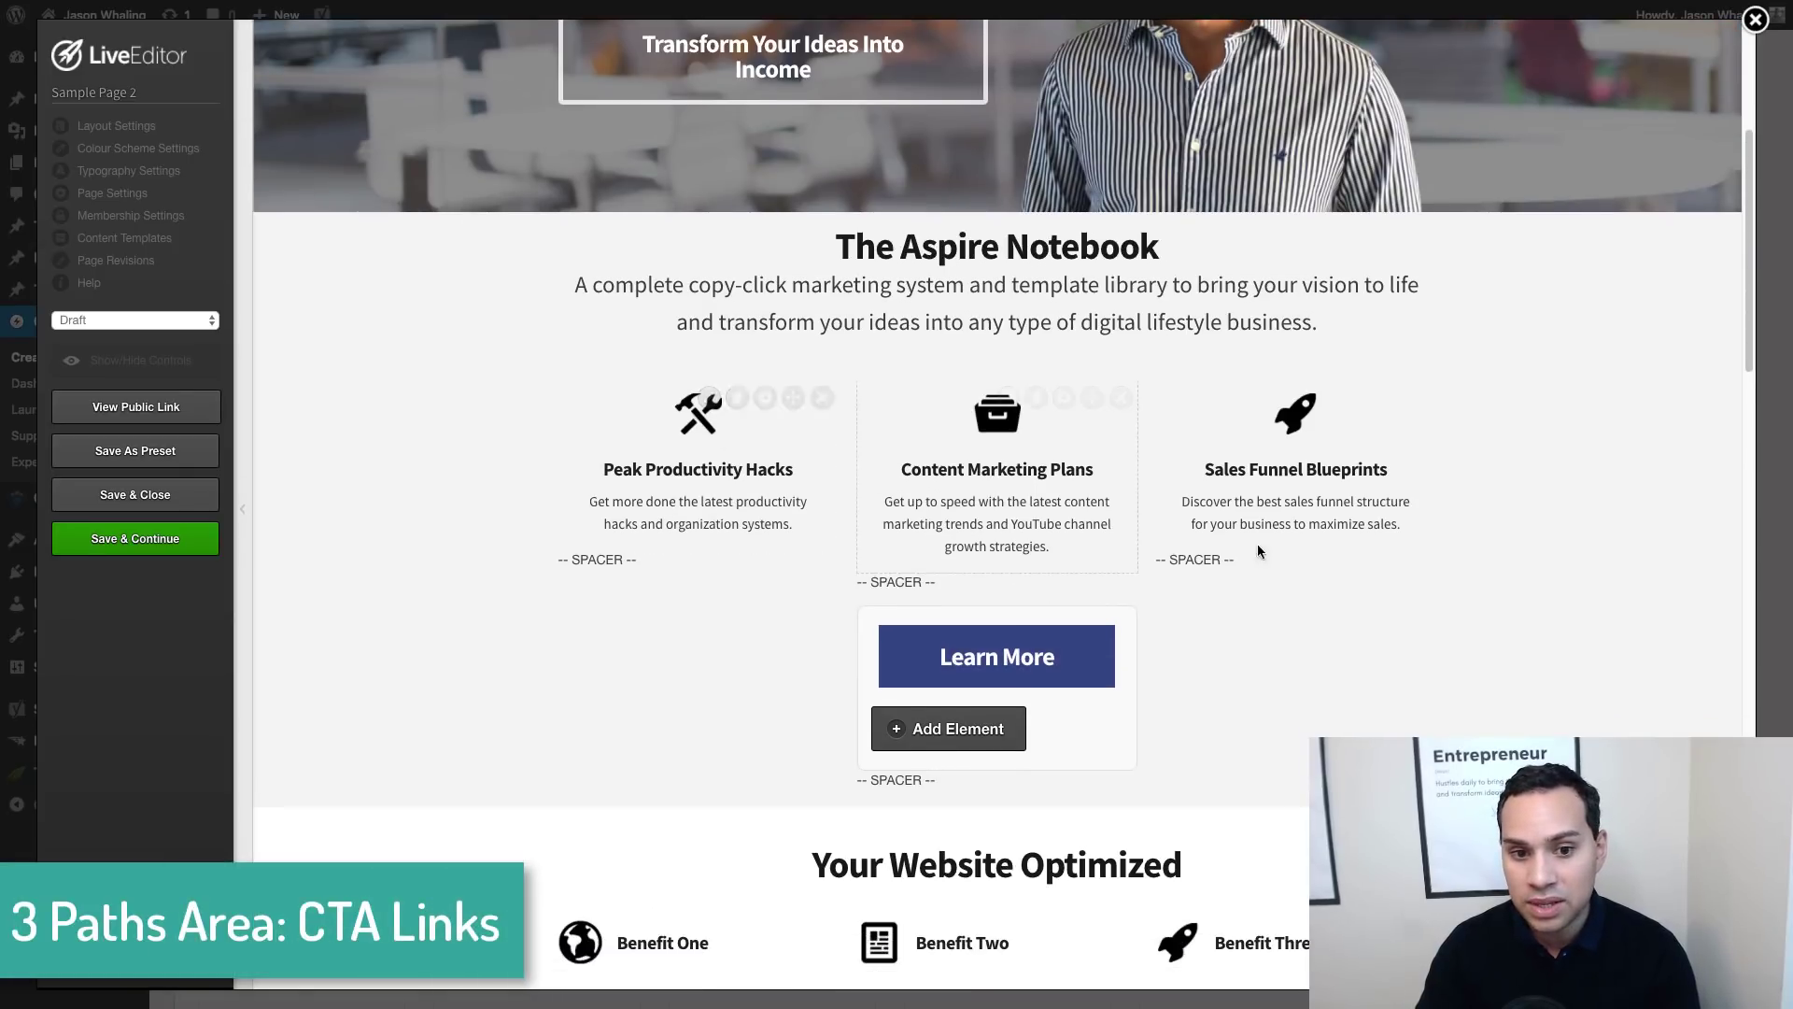
Clone the "Learn More" button twice, moving one copy under "Peak Productivity Hacks" and the other under "Sales Funnel Blueprints"
{"action": "mouse_move", "coordinate": [1006, 636]}
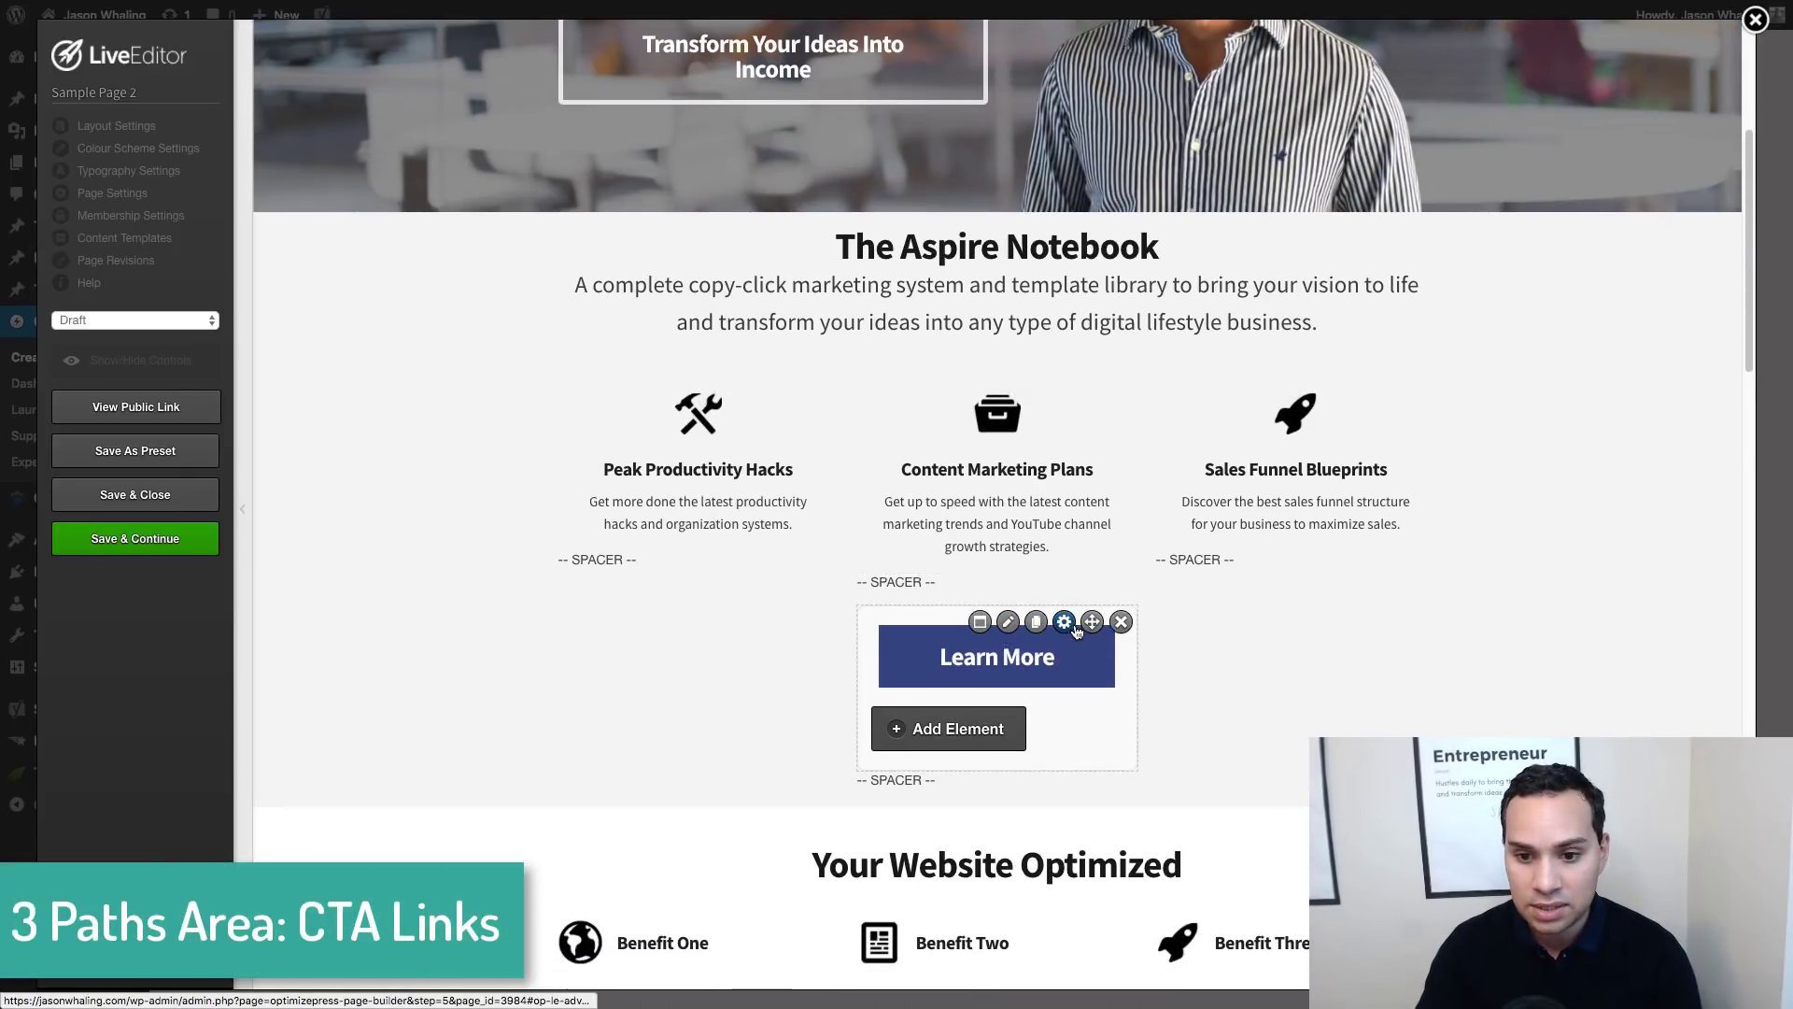
{"action": "left_click", "coordinate": [1036, 623]}
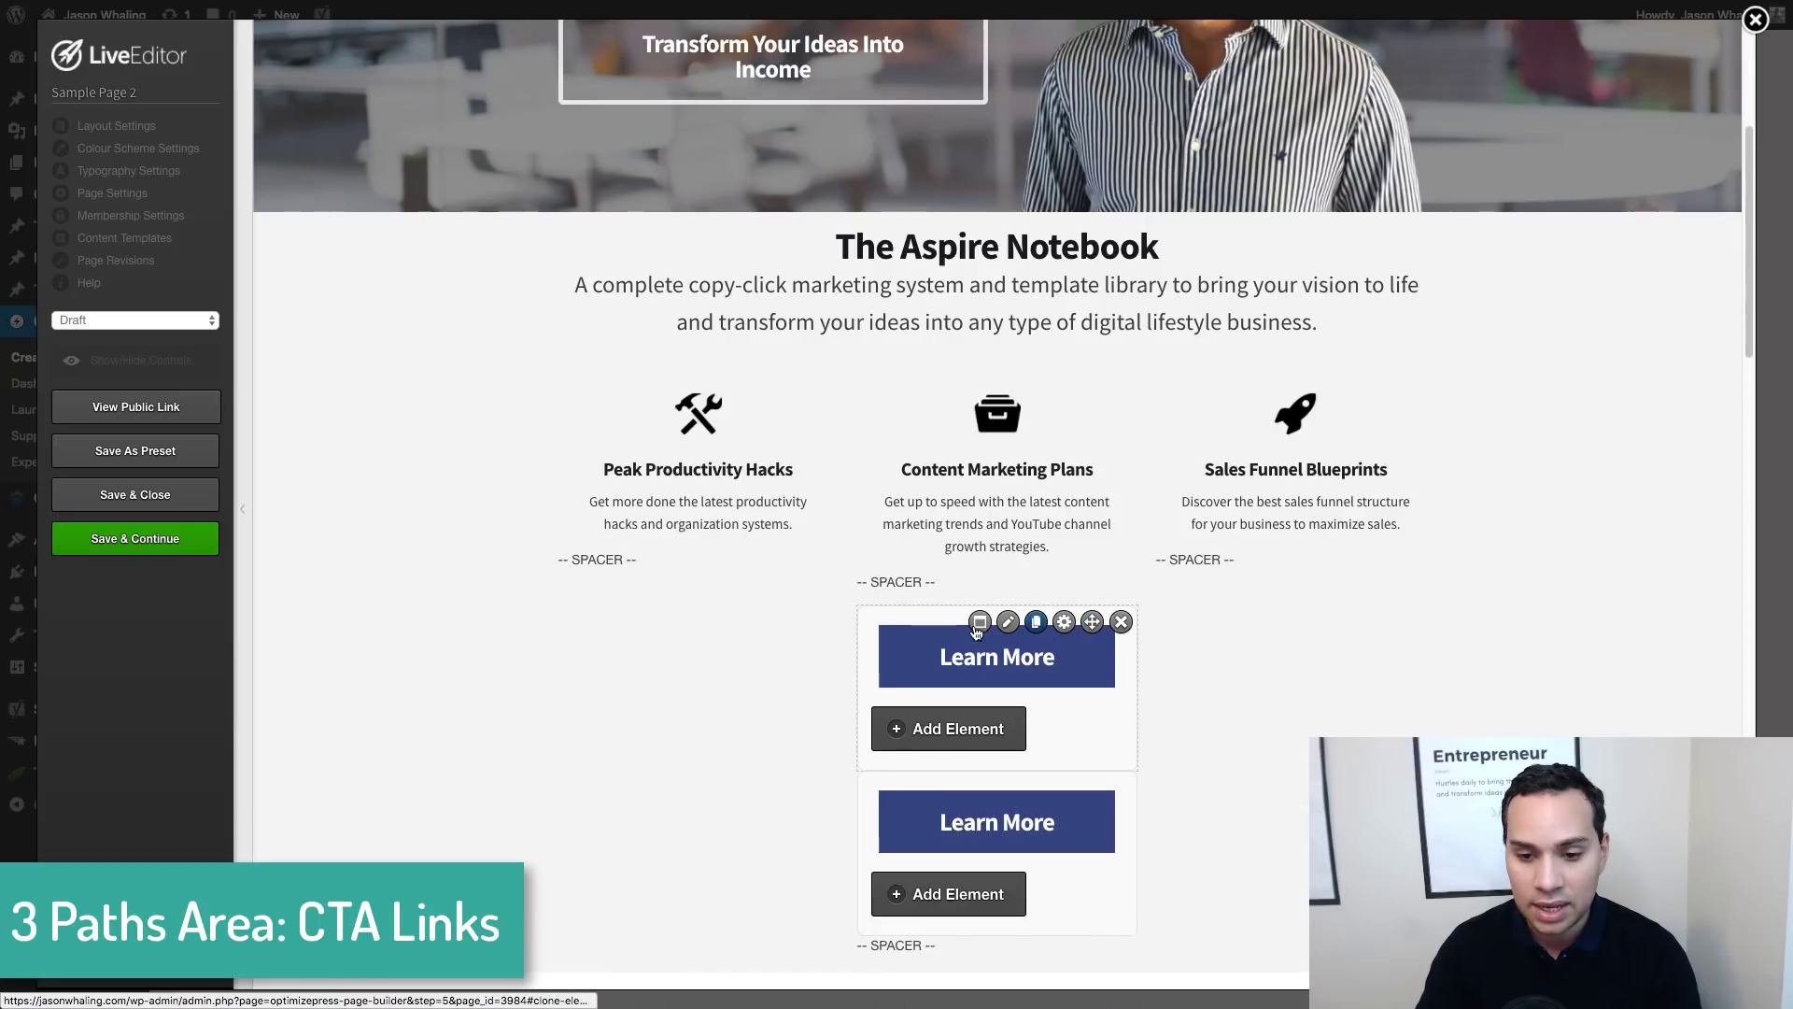
{"action": "left_click_drag", "start_coordinate": [803, 609], "coordinate": [580, 534]}
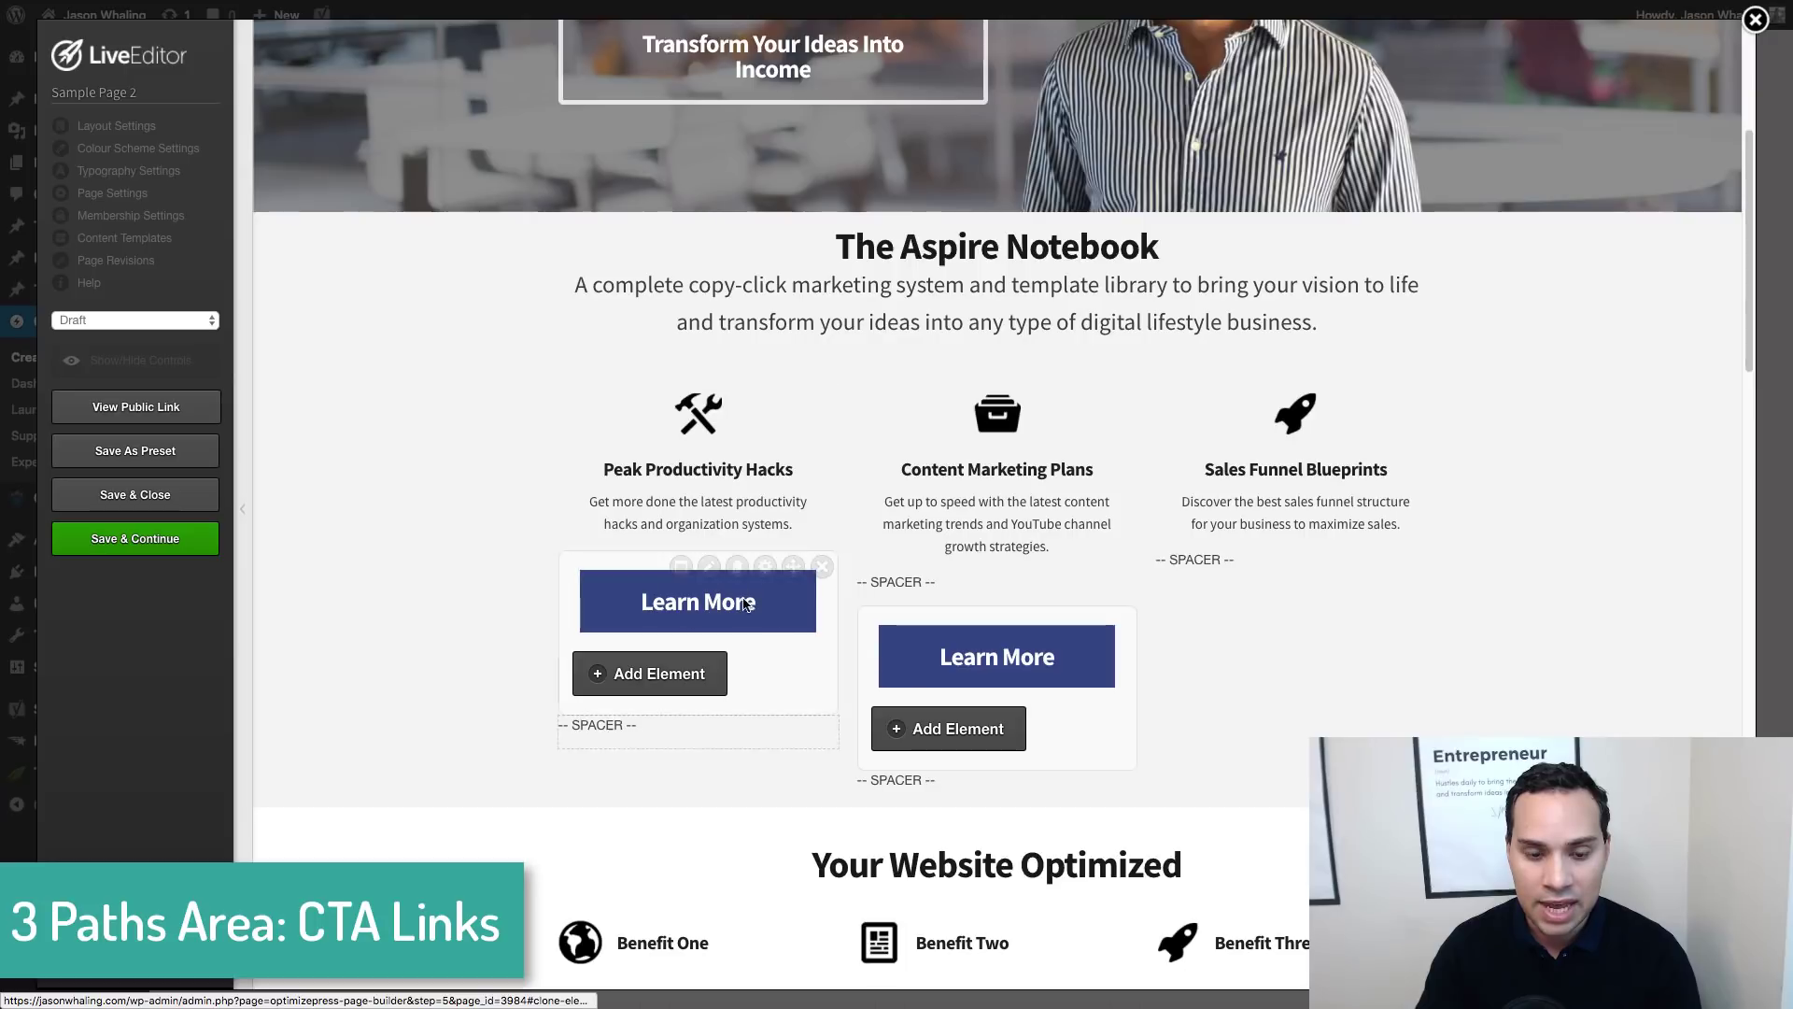
{"action": "mouse_move", "coordinate": [1064, 628]}
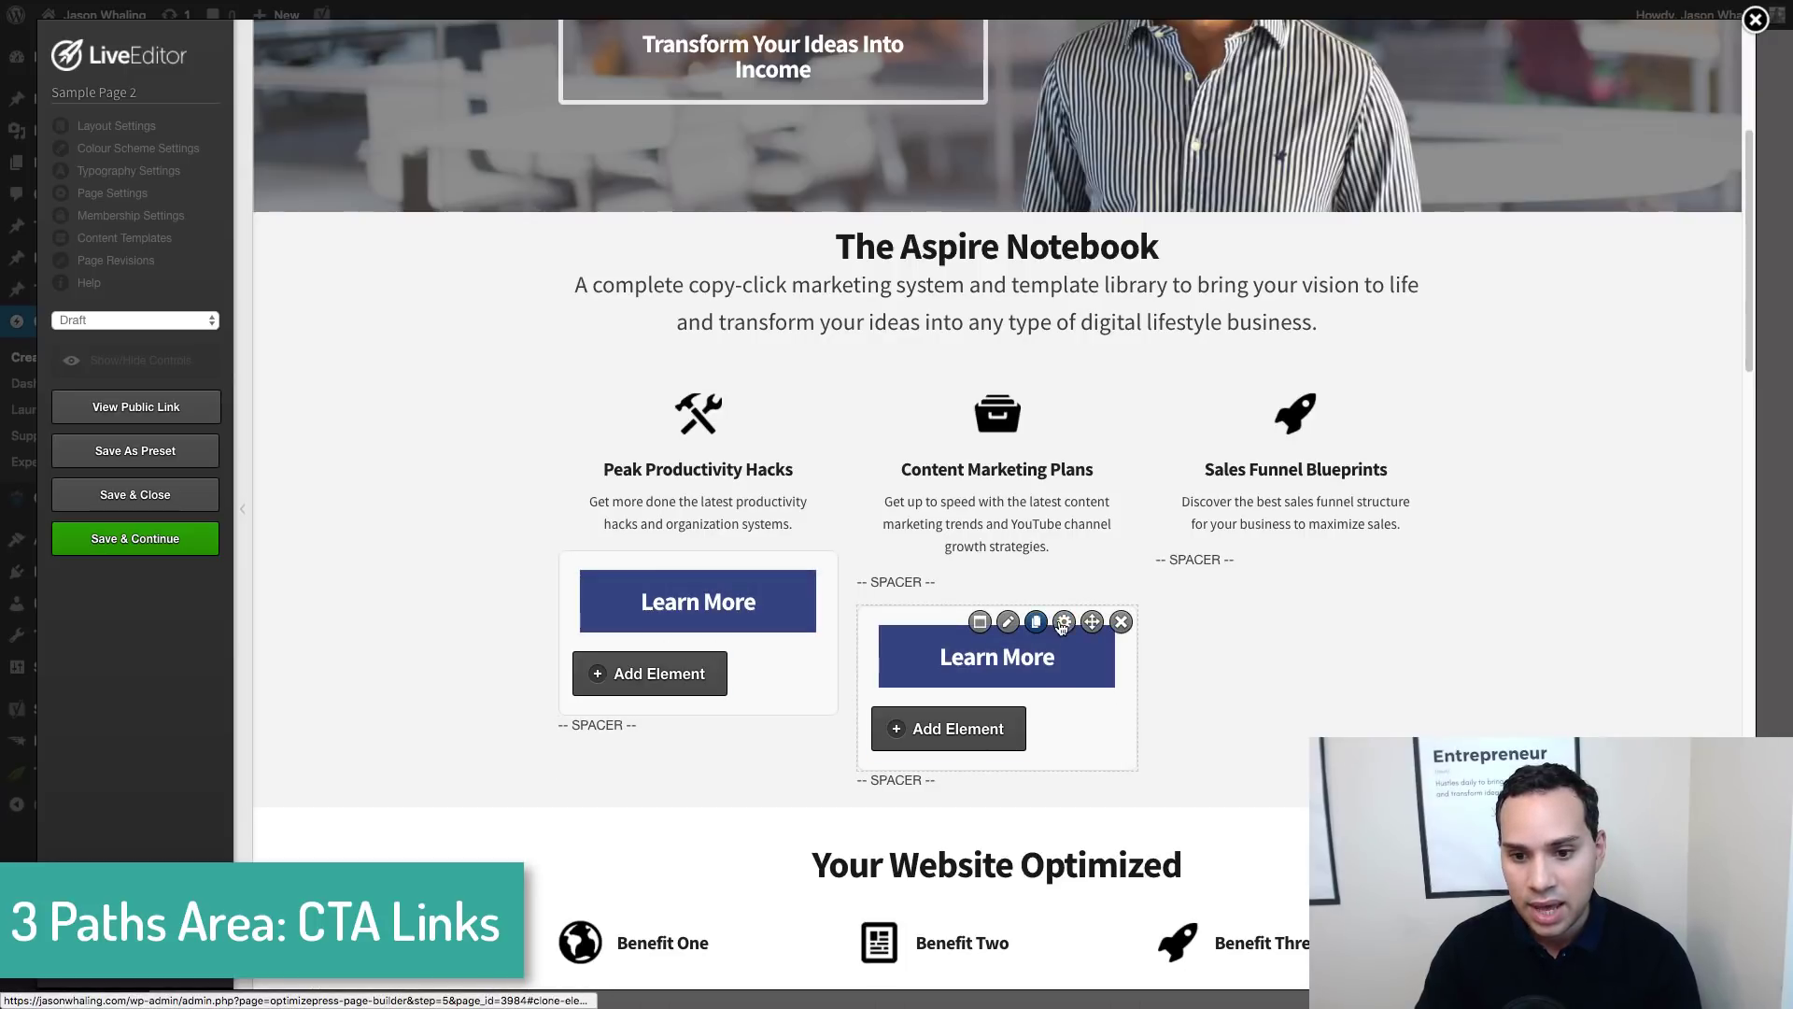
{"action": "left_click", "coordinate": [1066, 624]}
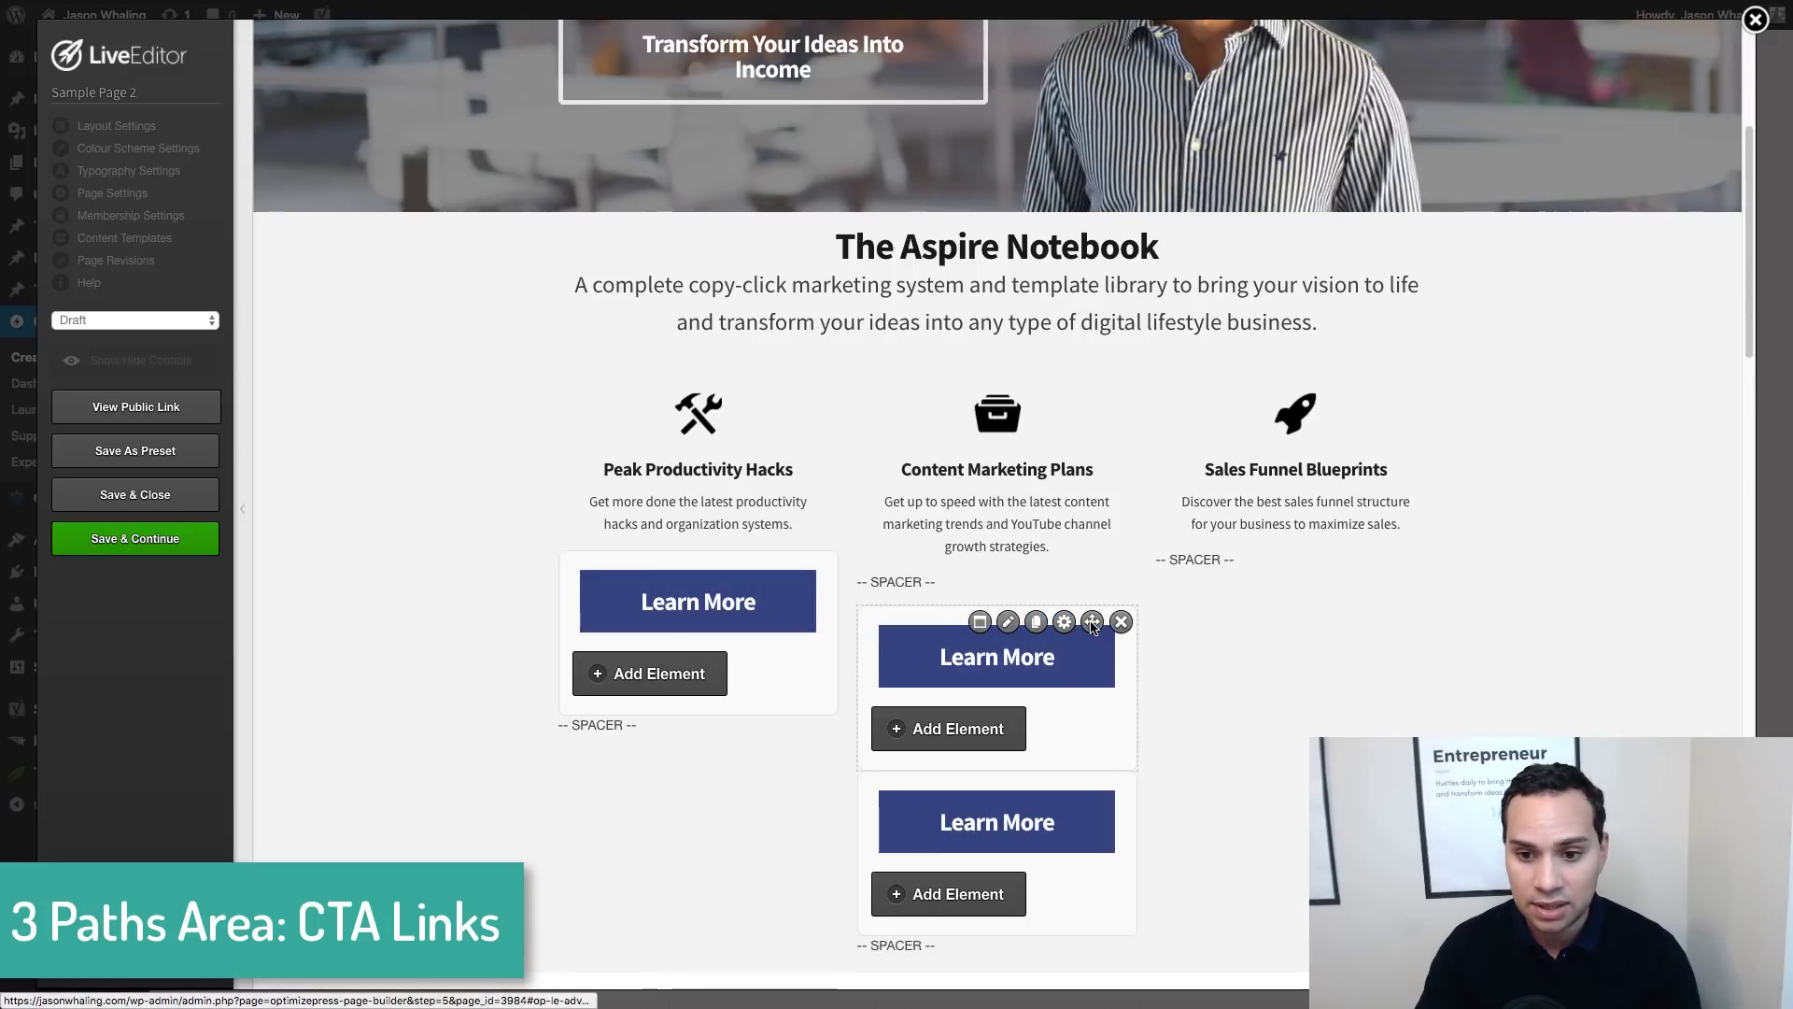
{"action": "mouse_move", "coordinate": [1093, 622]}
{"action": "left_mouse_down"}
{"action": "mouse_move", "coordinate": [1355, 575]}
{"action": "mouse_move", "coordinate": [1377, 605]}
{"action": "left_mouse_up"}
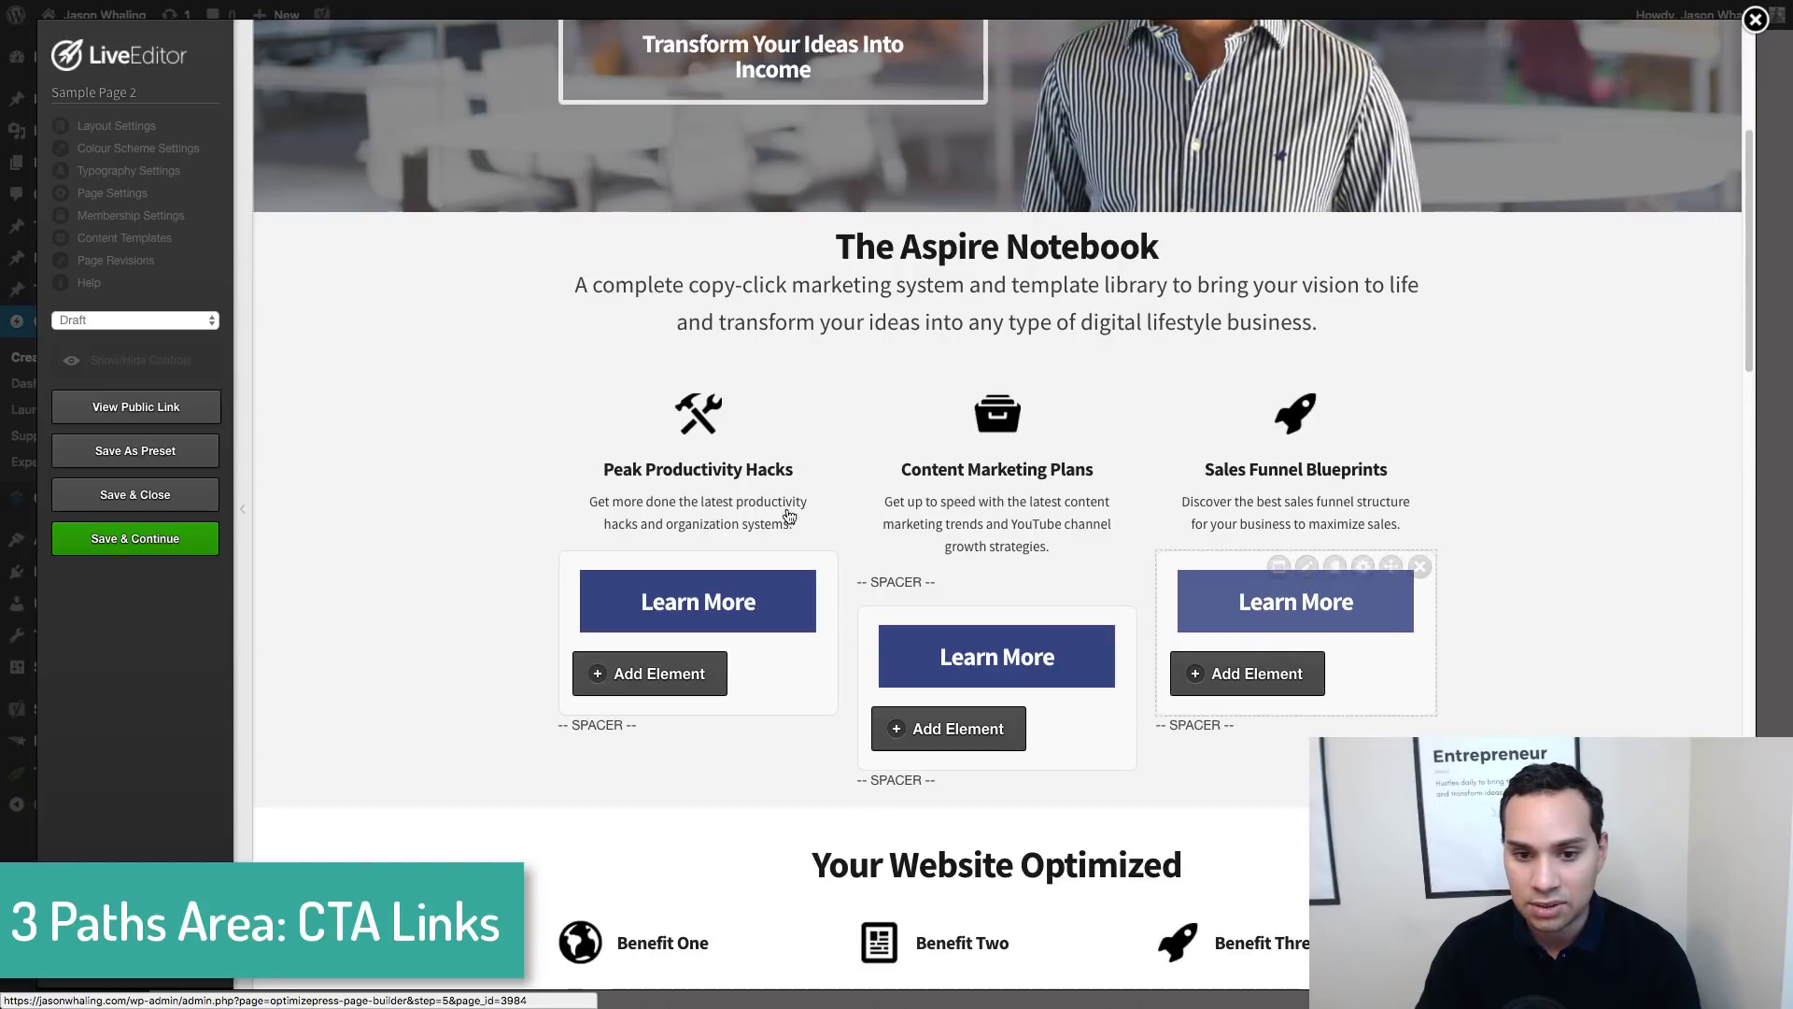
{"action": "mouse_move", "coordinate": [663, 472]}
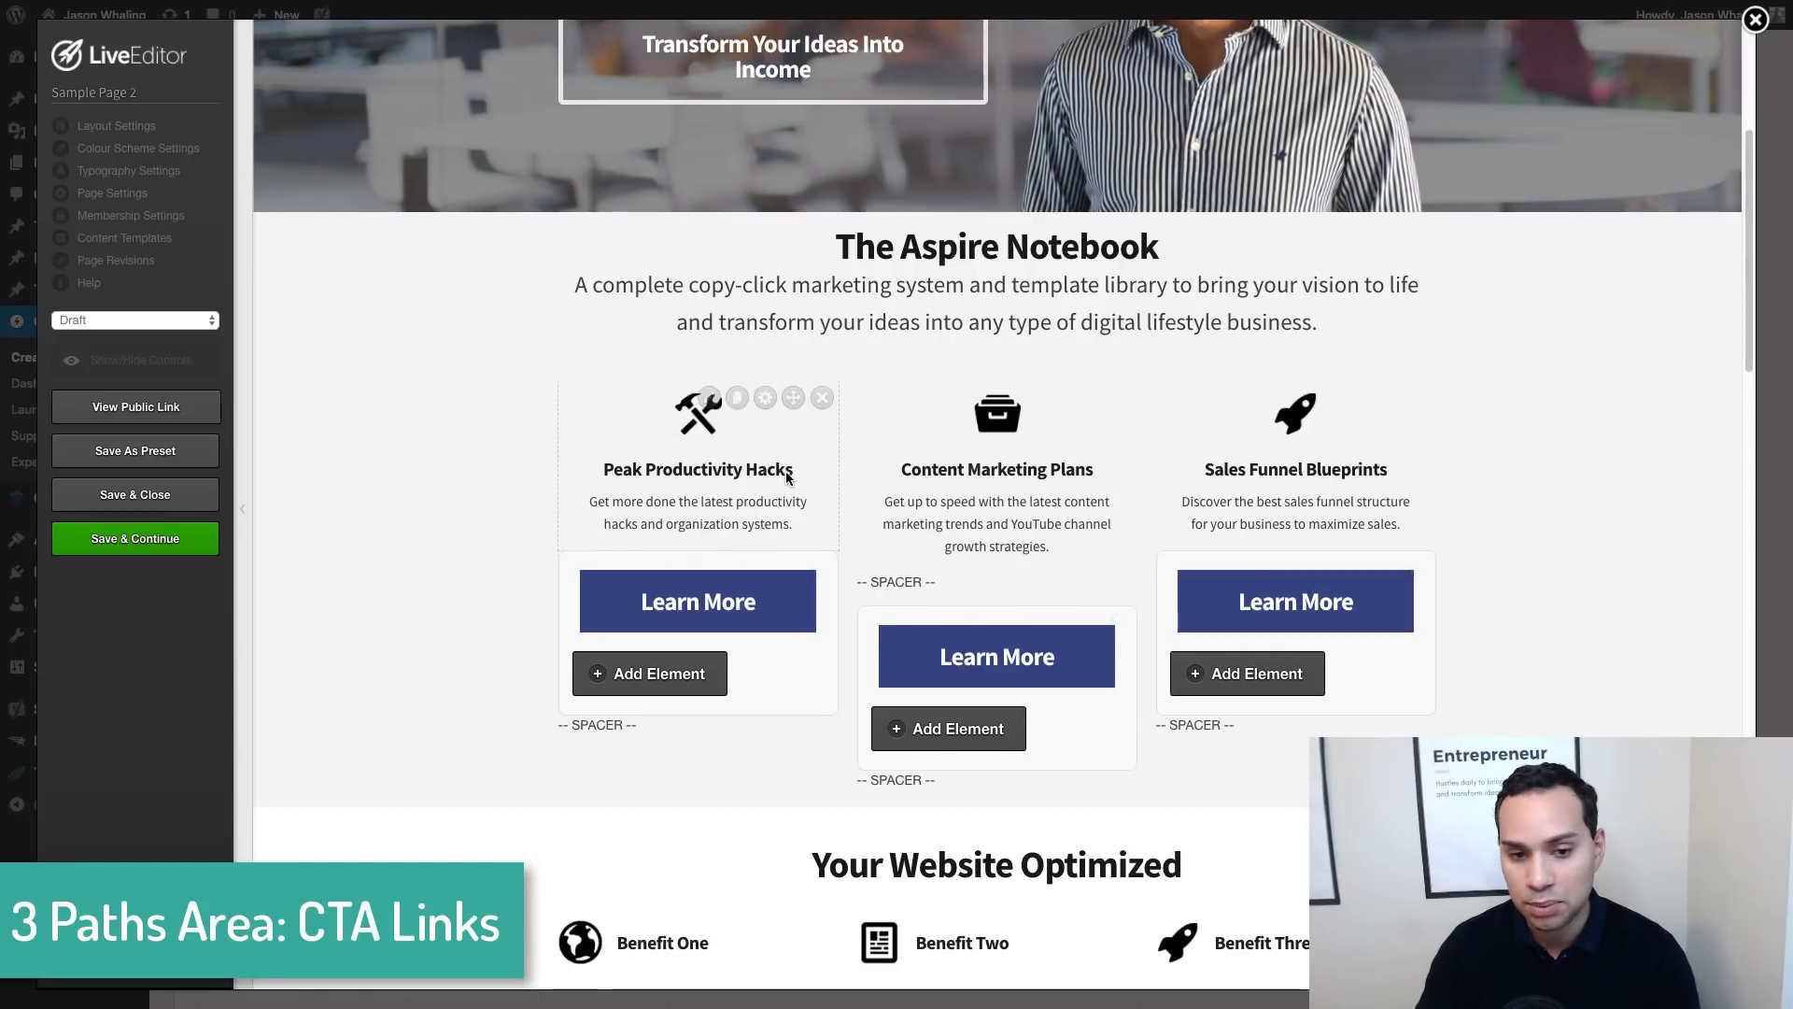
{"action": "mouse_move", "coordinate": [734, 607]}
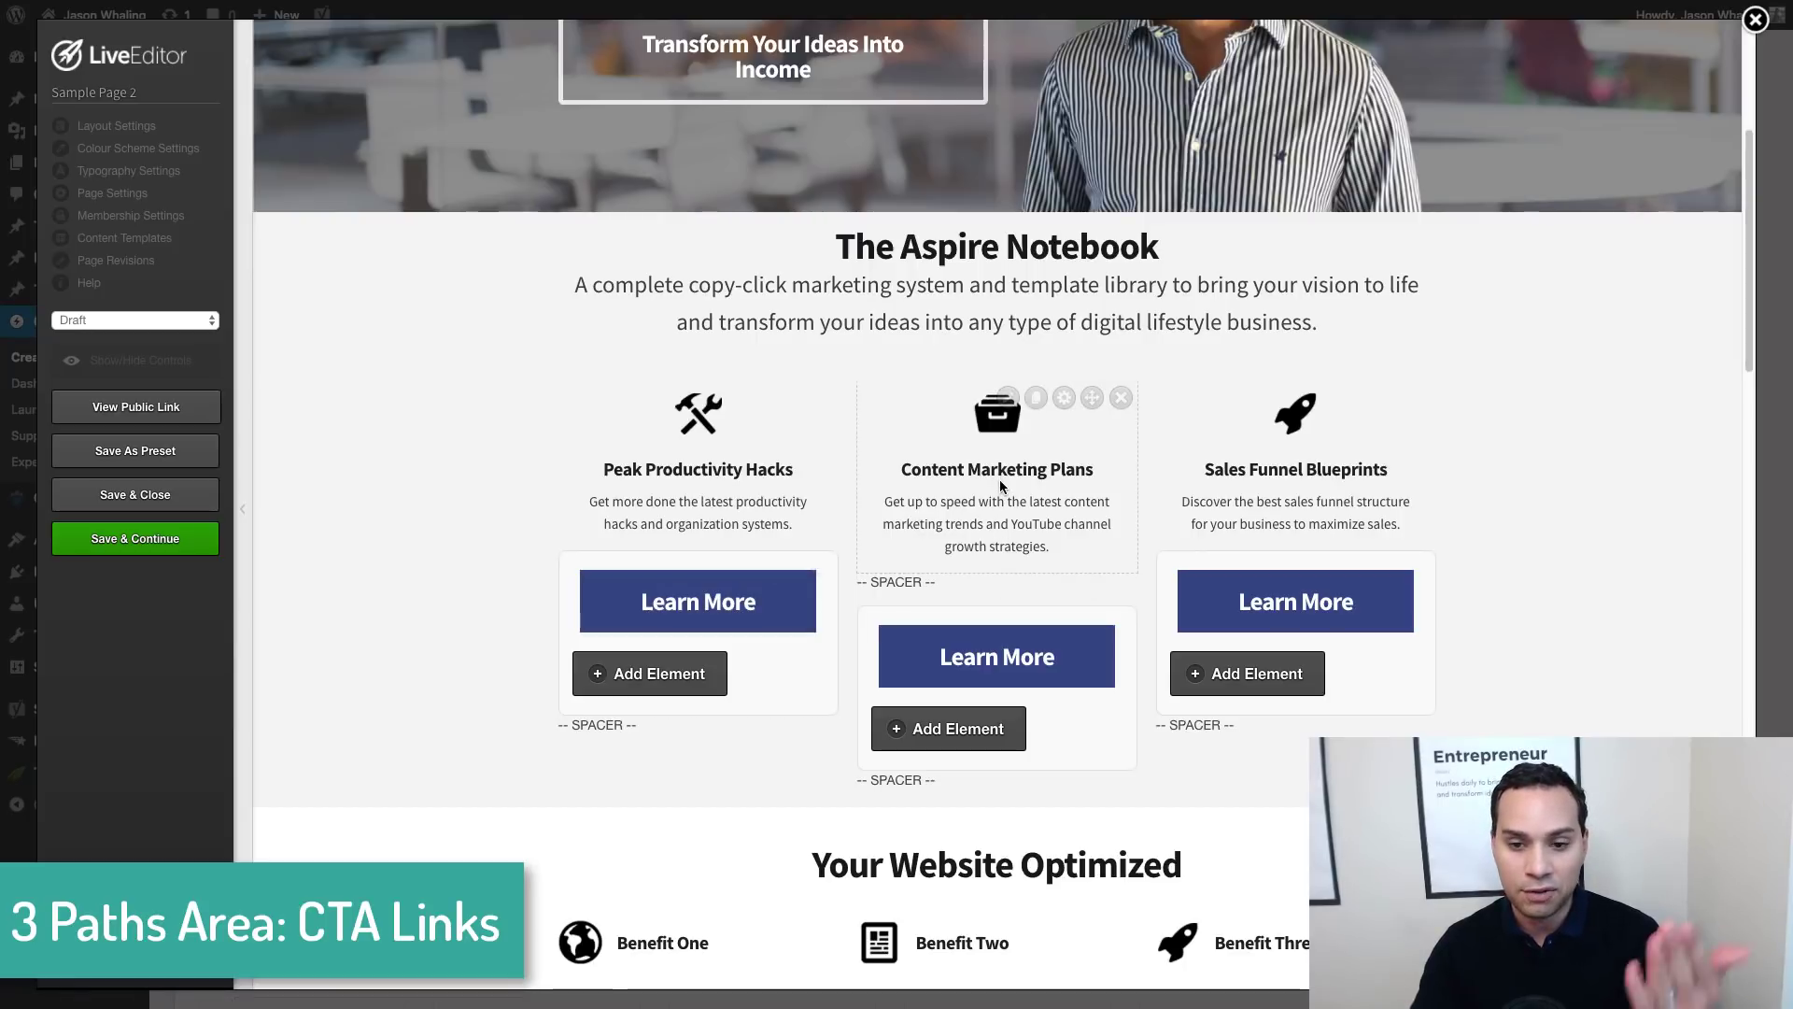
{"action": "mouse_move", "coordinate": [1014, 645]}
{"action": "mouse_move", "coordinate": [997, 516]}
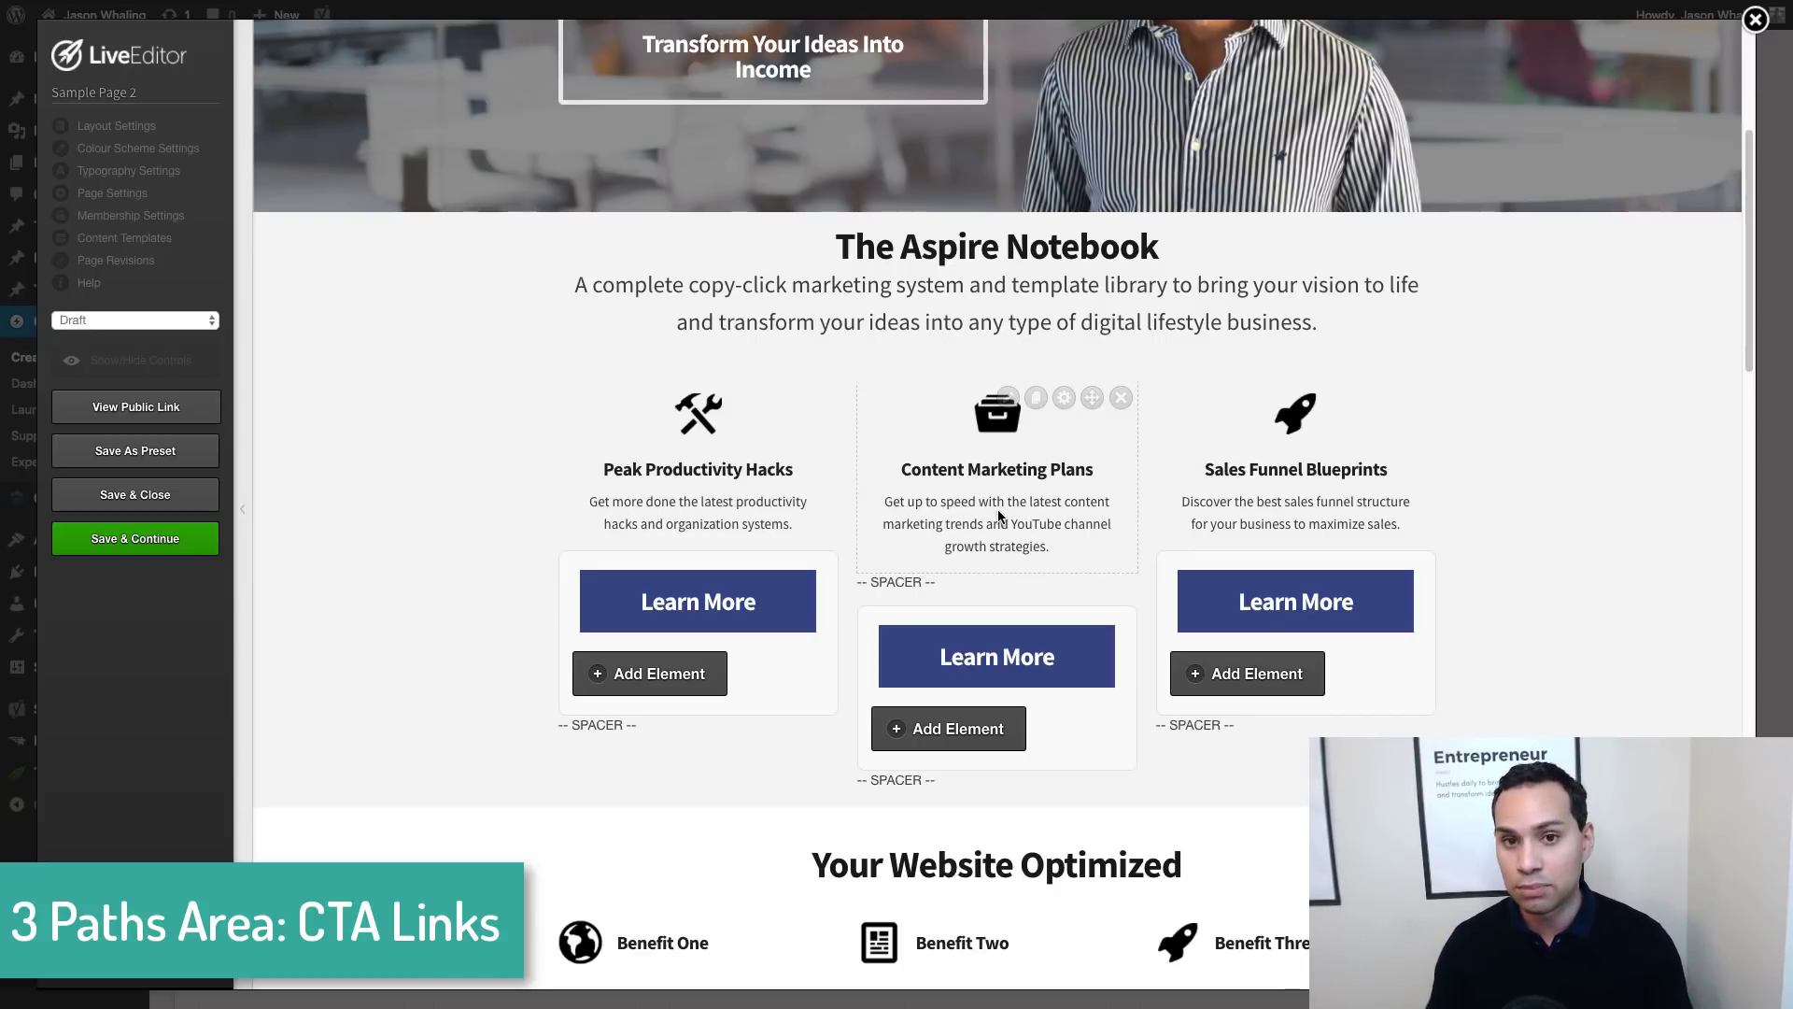
{"action": "mouse_move", "coordinate": [1055, 670]}
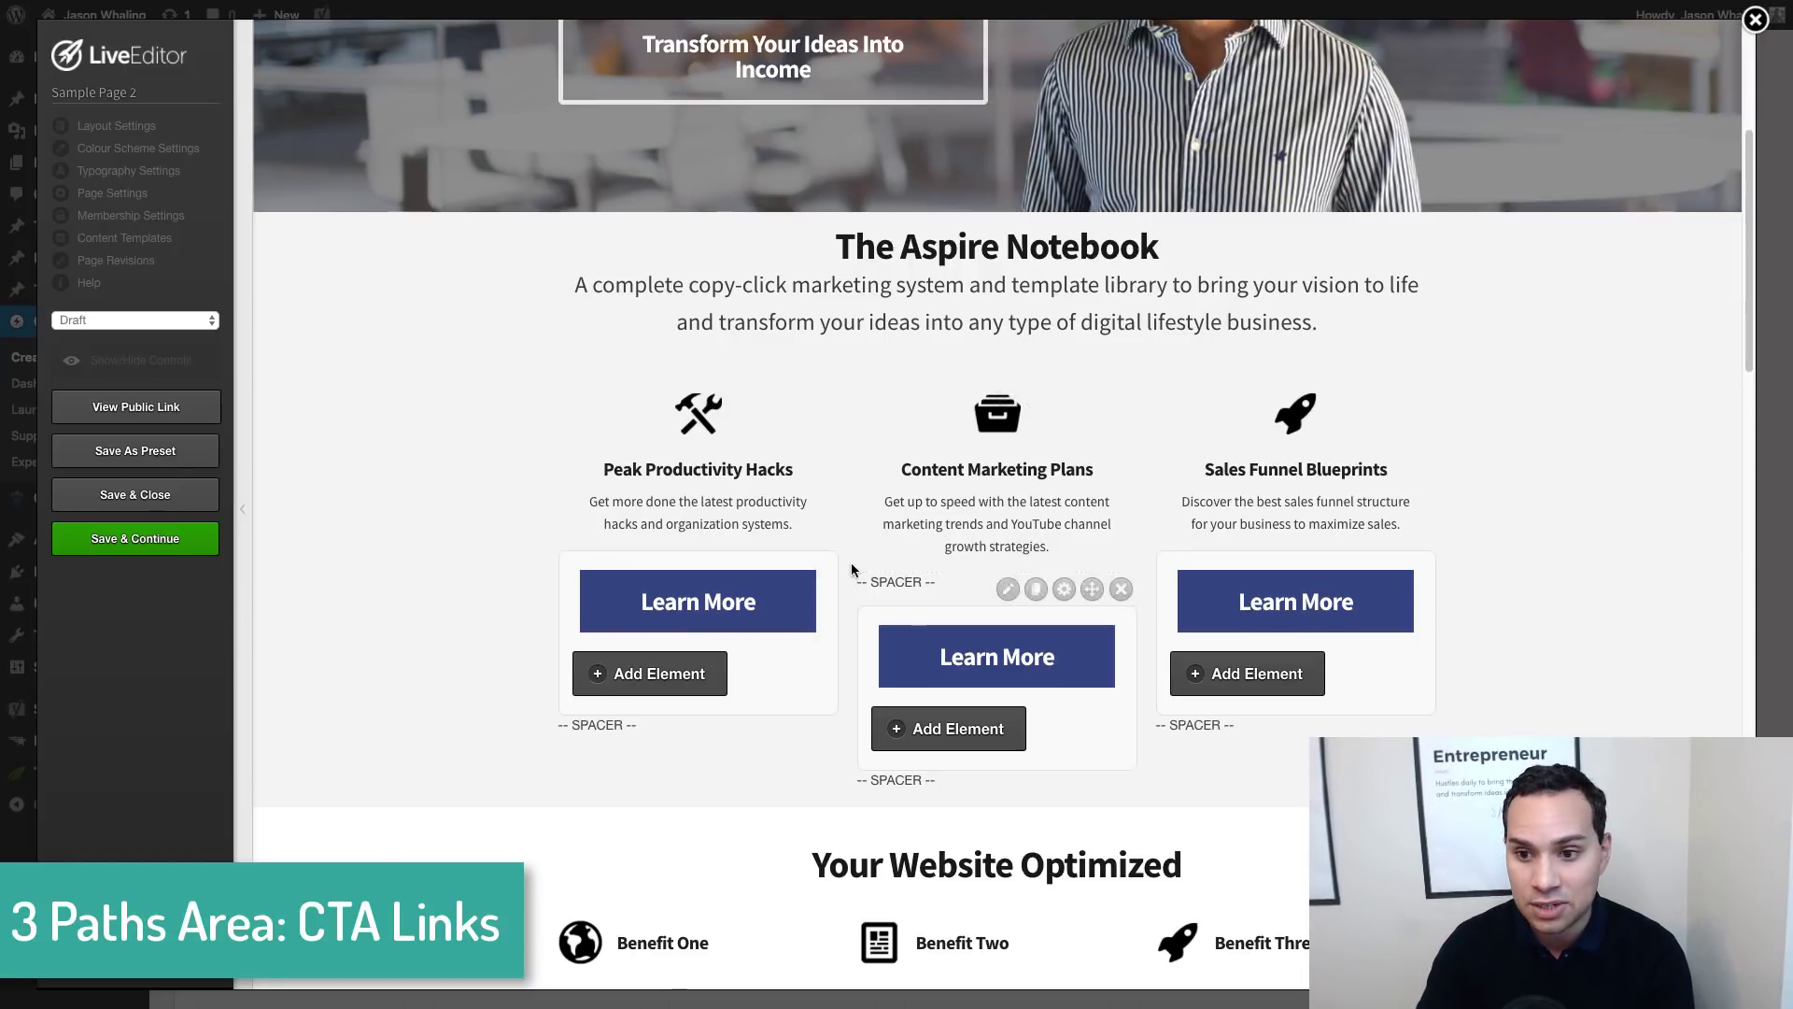
{"action": "scroll", "coordinate": [815, 564], "scroll_direction": "down", "scroll_amount": 1}
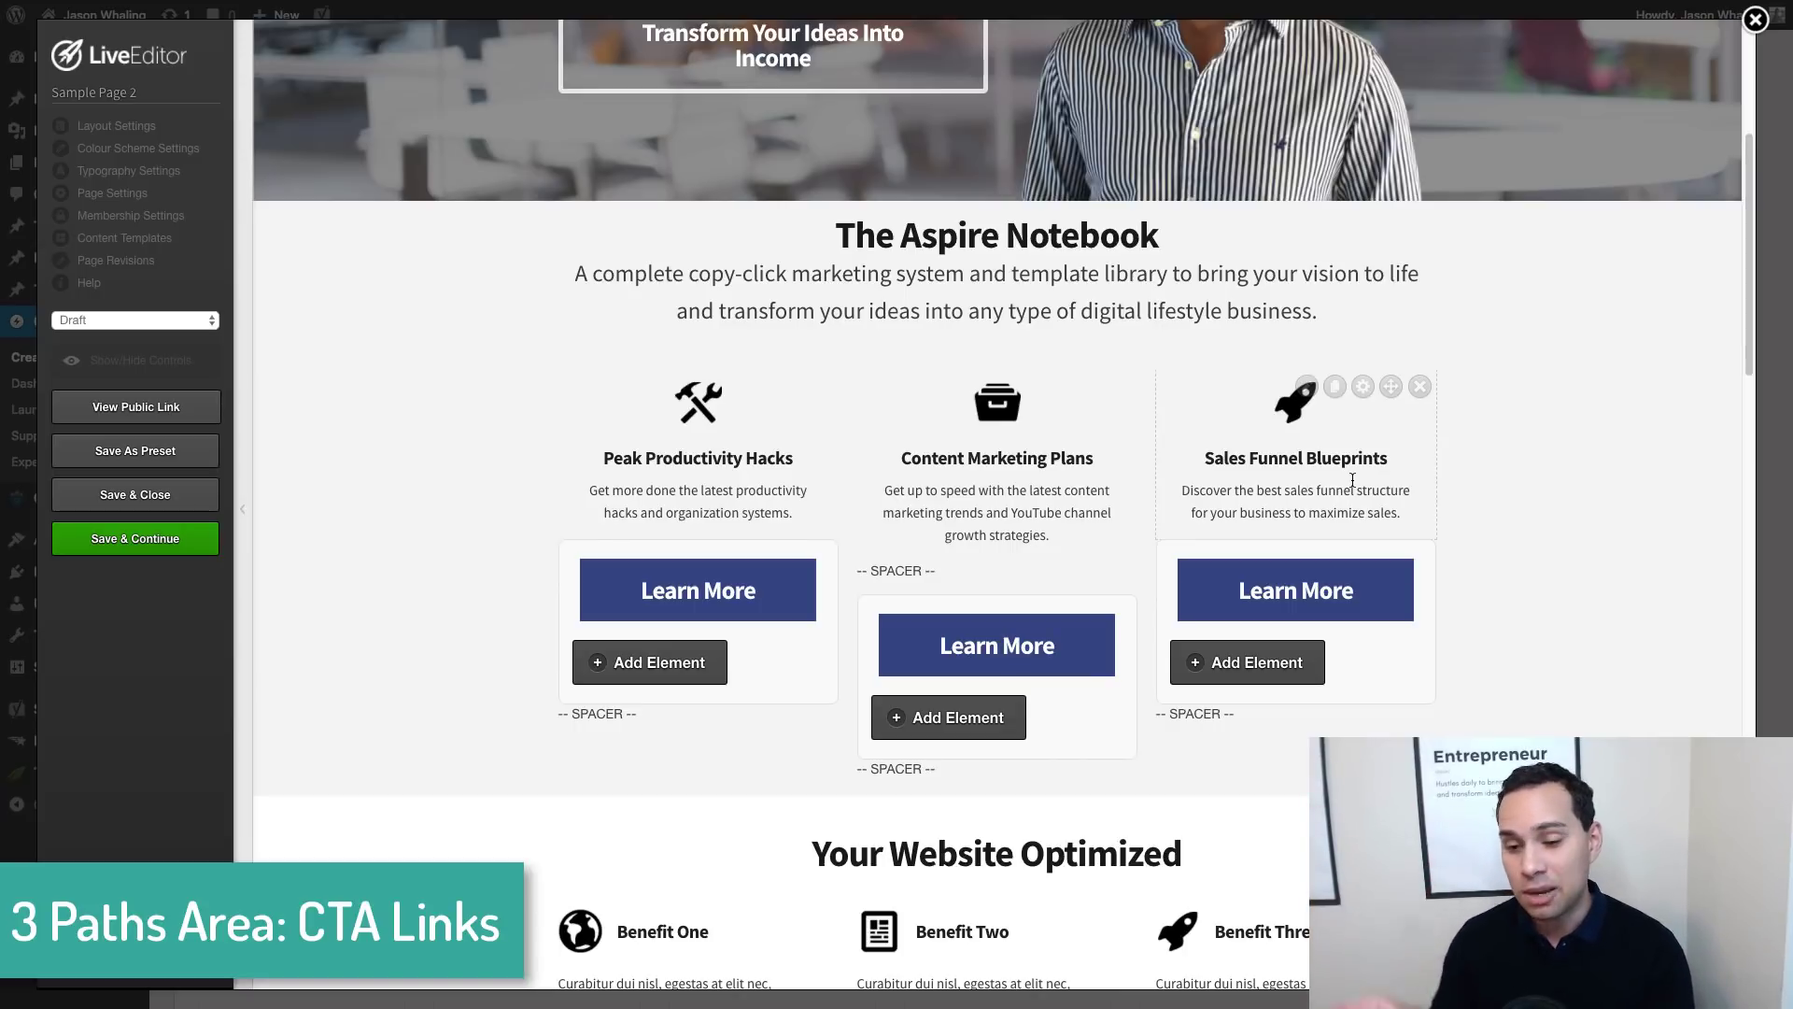
{"action": "mouse_move", "coordinate": [1331, 595]}
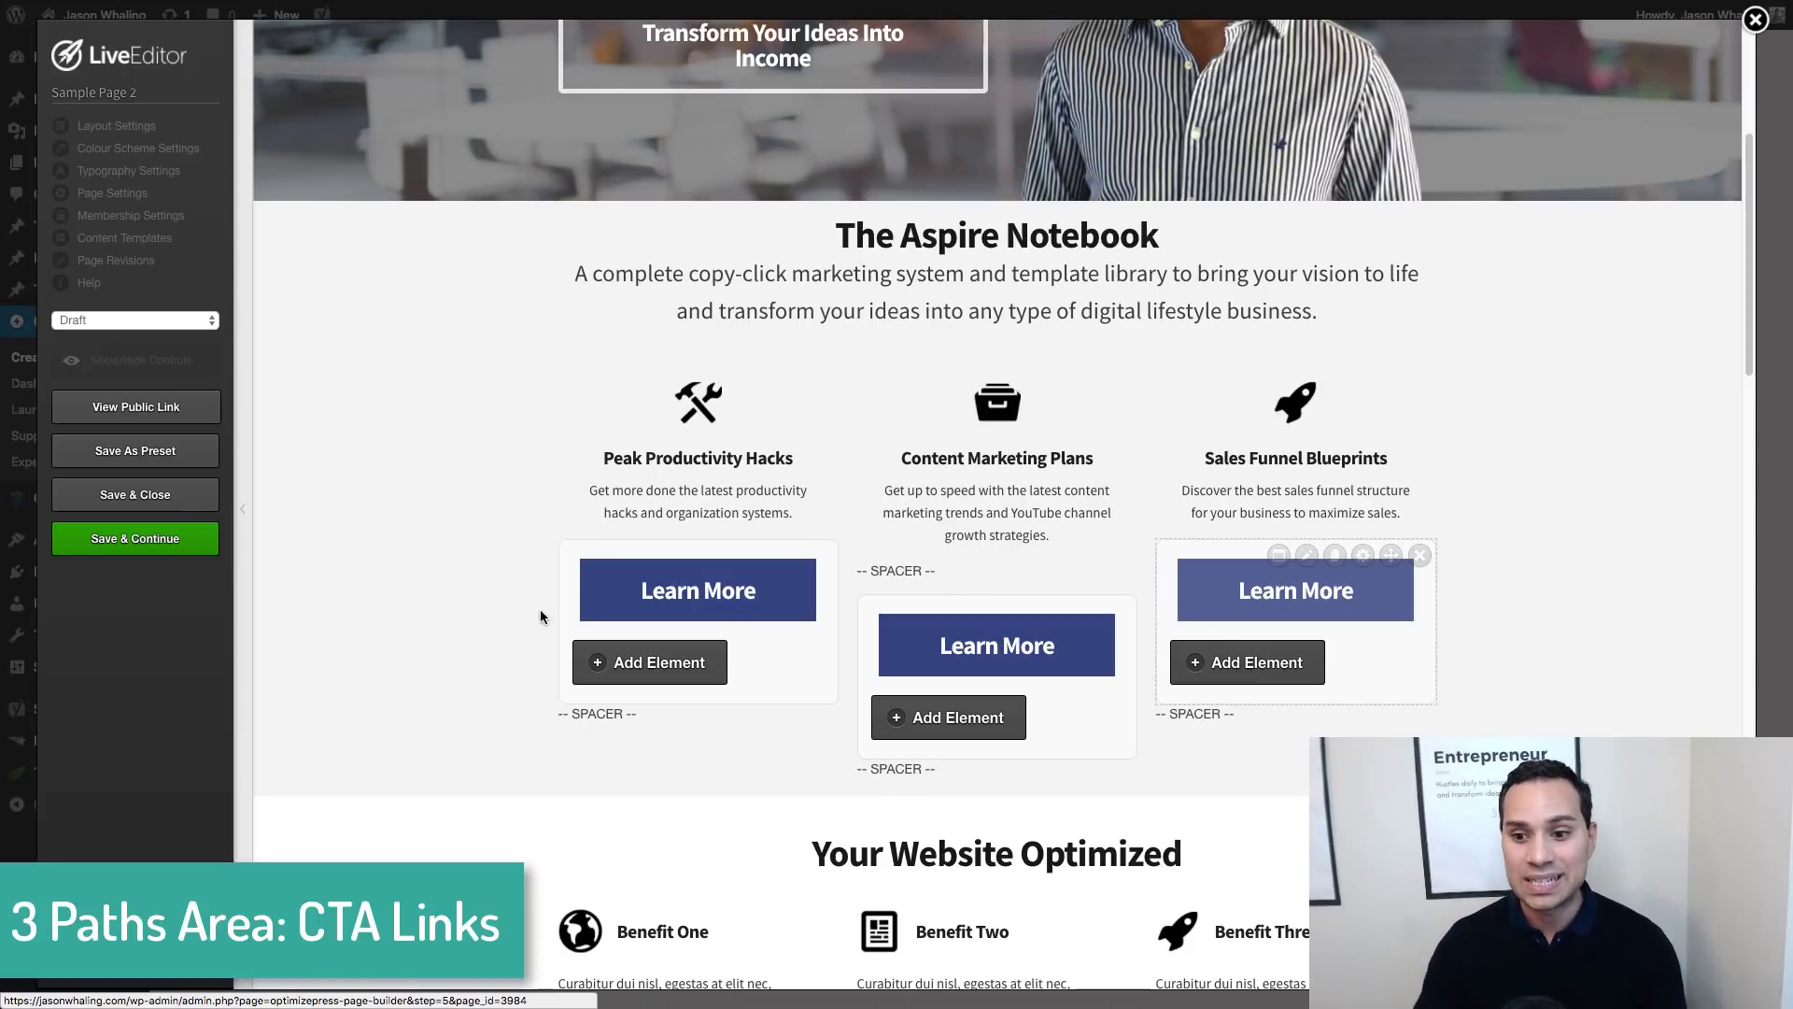
Delete the "Learn More" buttons under "Peak Productivity Hacks" and "Sales Funnel Blueprints"
{"action": "left_click", "coordinate": [822, 555]}
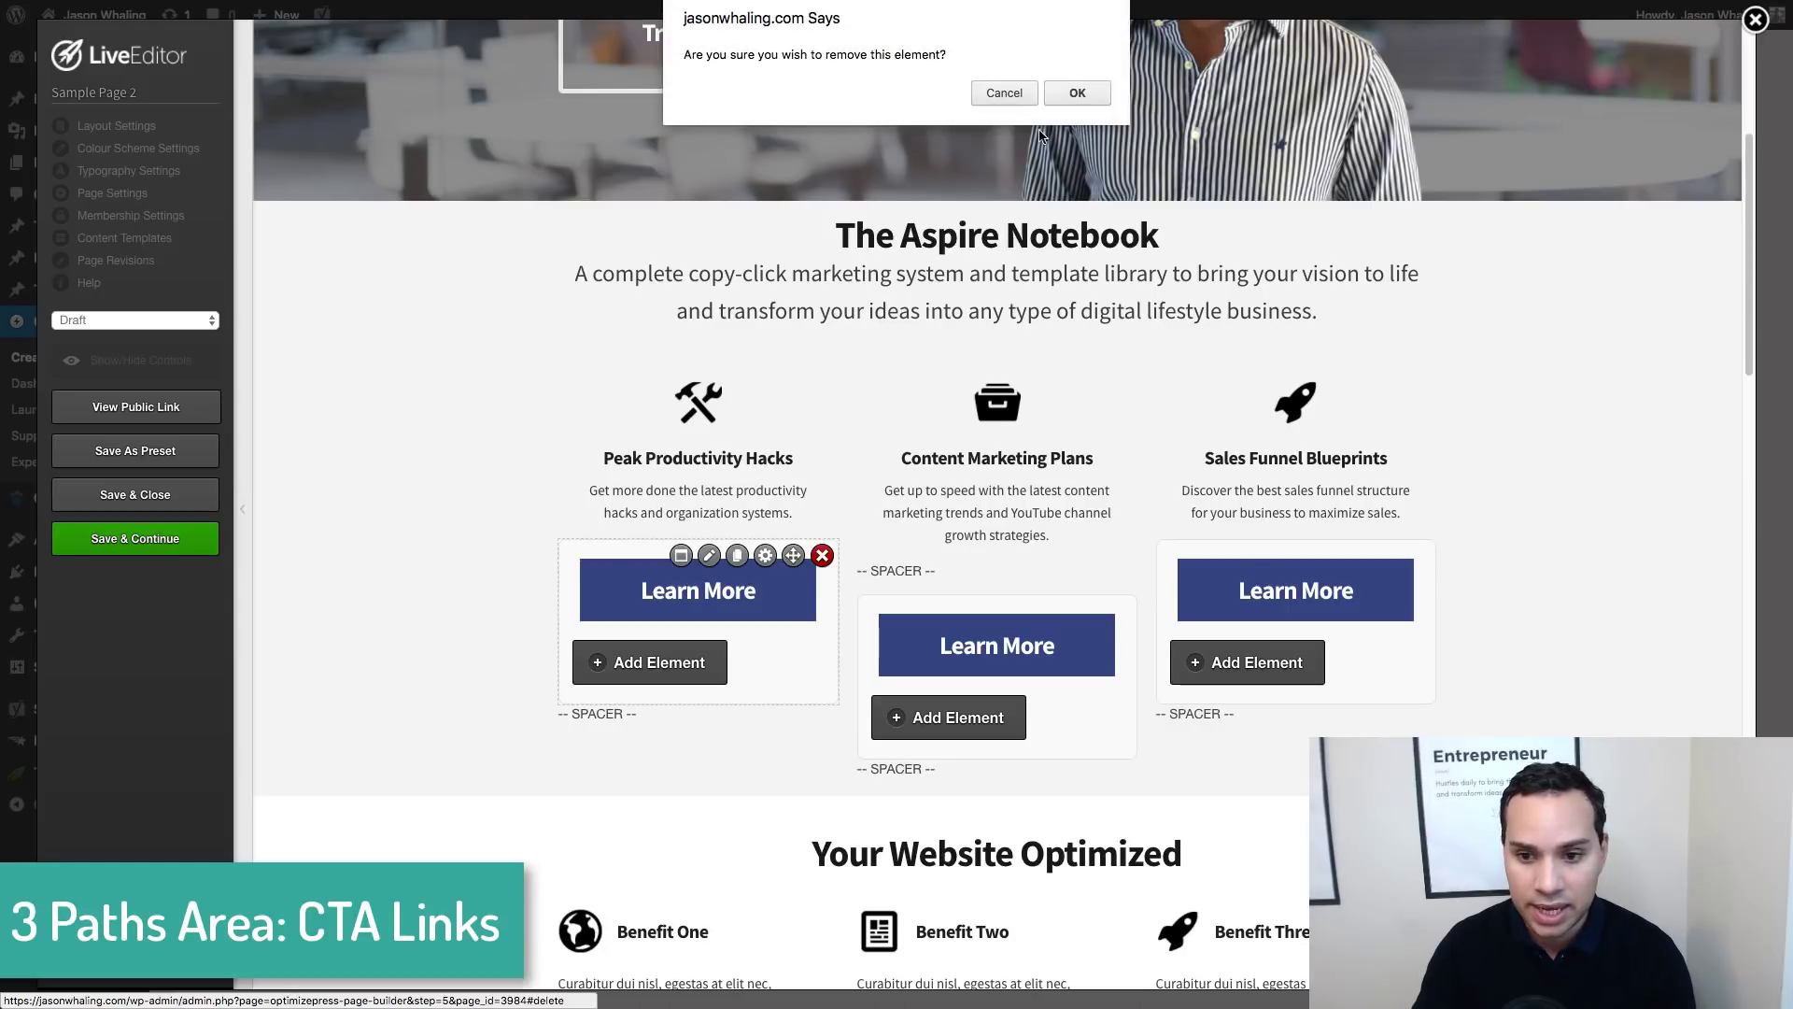
{"action": "left_click", "coordinate": [1078, 93]}
{"action": "left_click", "coordinate": [1420, 555]}
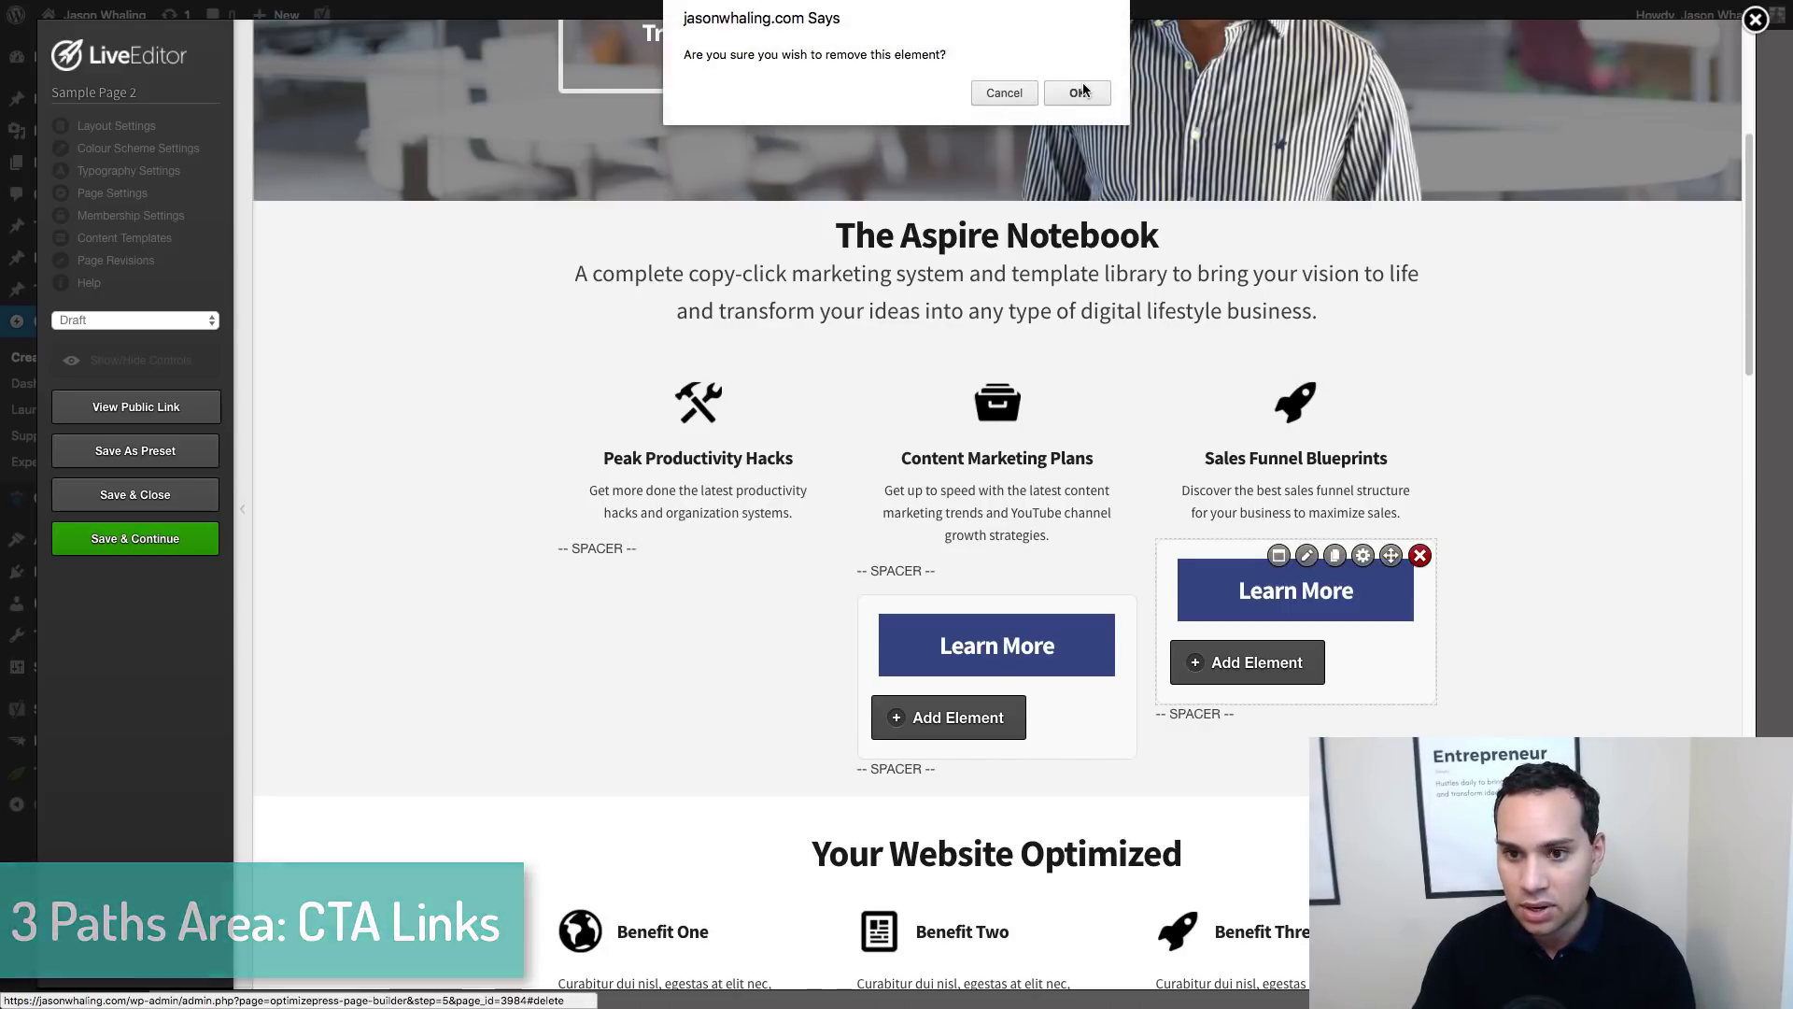
{"action": "left_click", "coordinate": [1078, 92]}
Switch to the Aspire Notebook SASS page and copy the row headed "Marketing Guides From The Blog"
{"action": "scroll", "coordinate": [1082, 93], "scroll_direction": "down", "scroll_amount": 1}
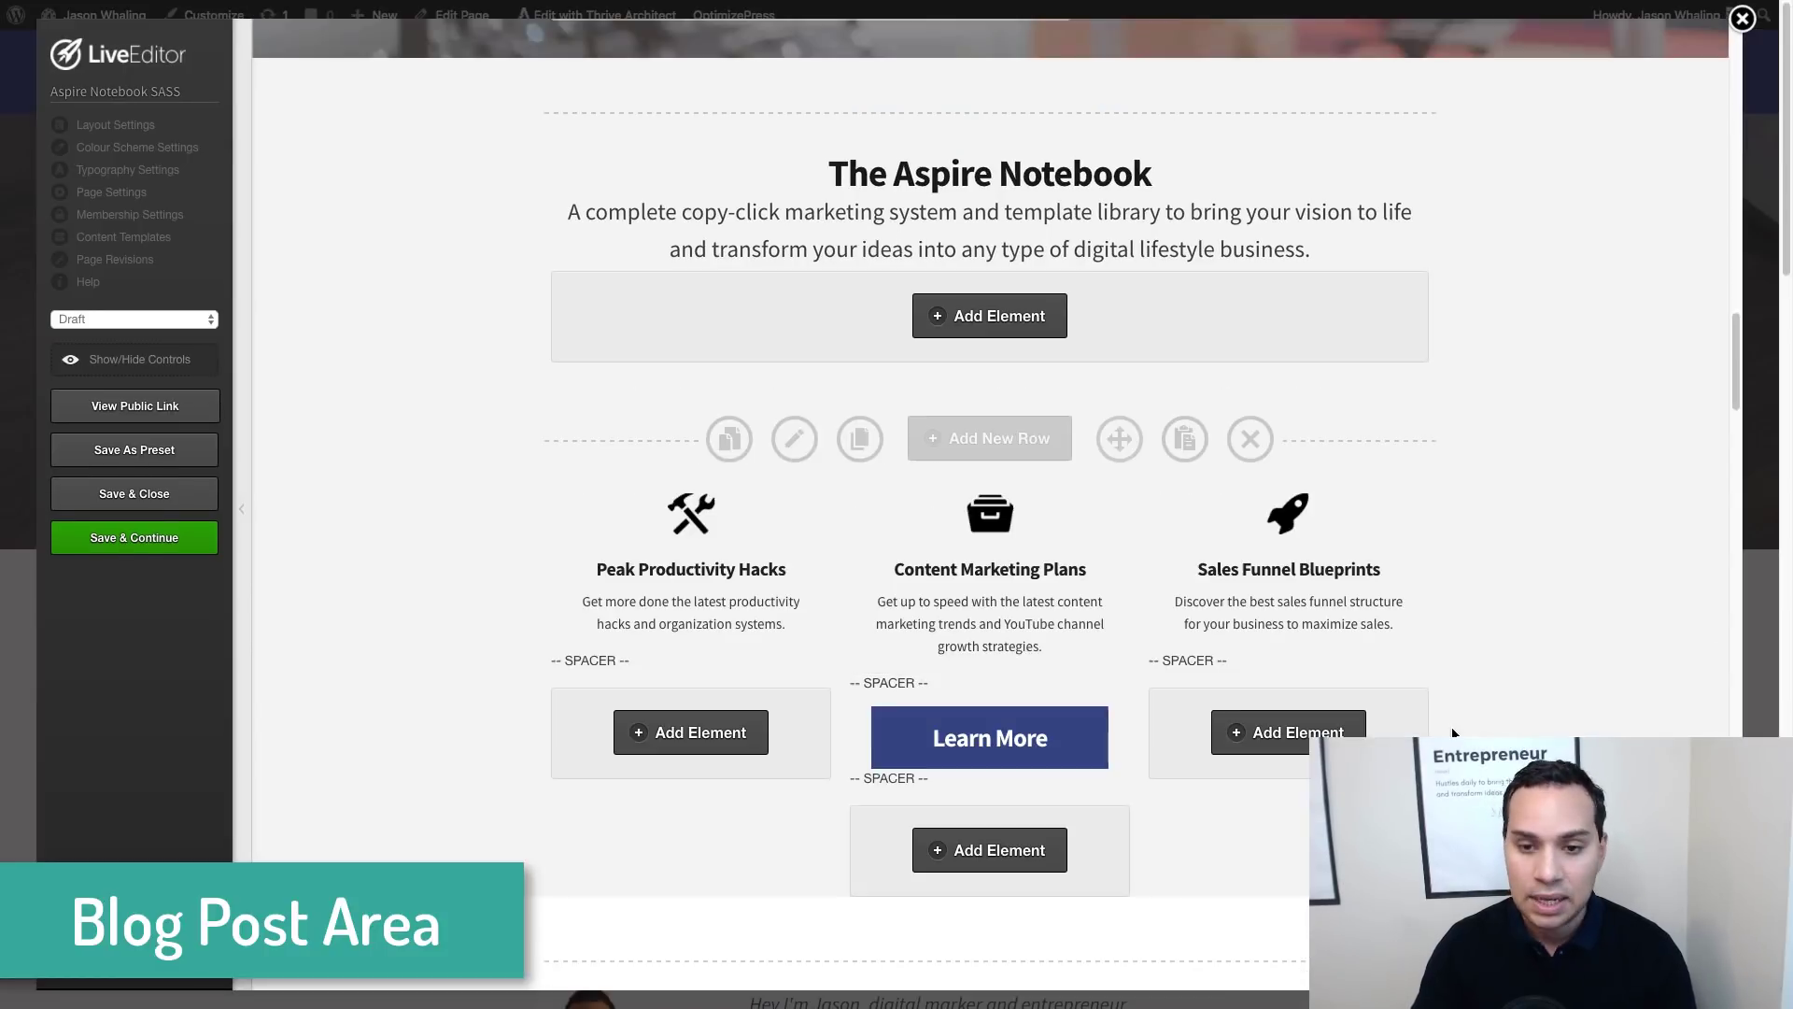
{"action": "scroll", "coordinate": [861, 185], "scroll_direction": "down", "scroll_amount": 8}
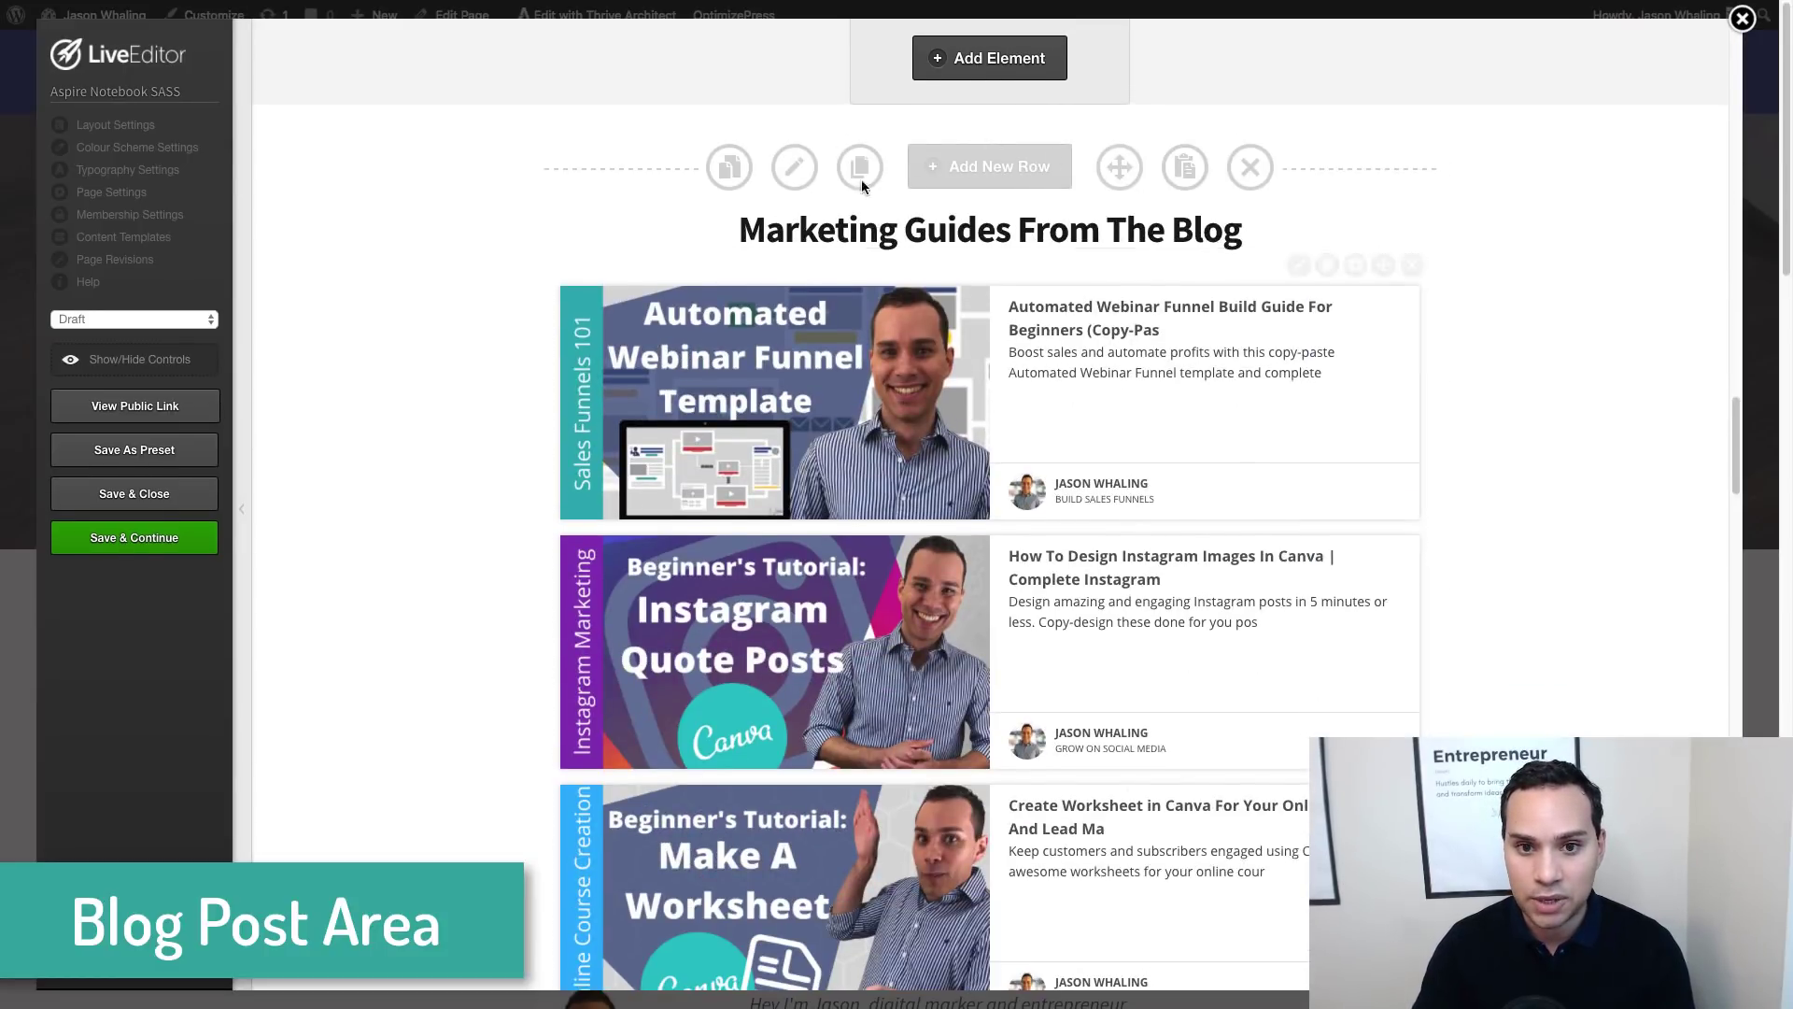
{"action": "scroll", "coordinate": [862, 185], "scroll_direction": "up", "scroll_amount": 1}
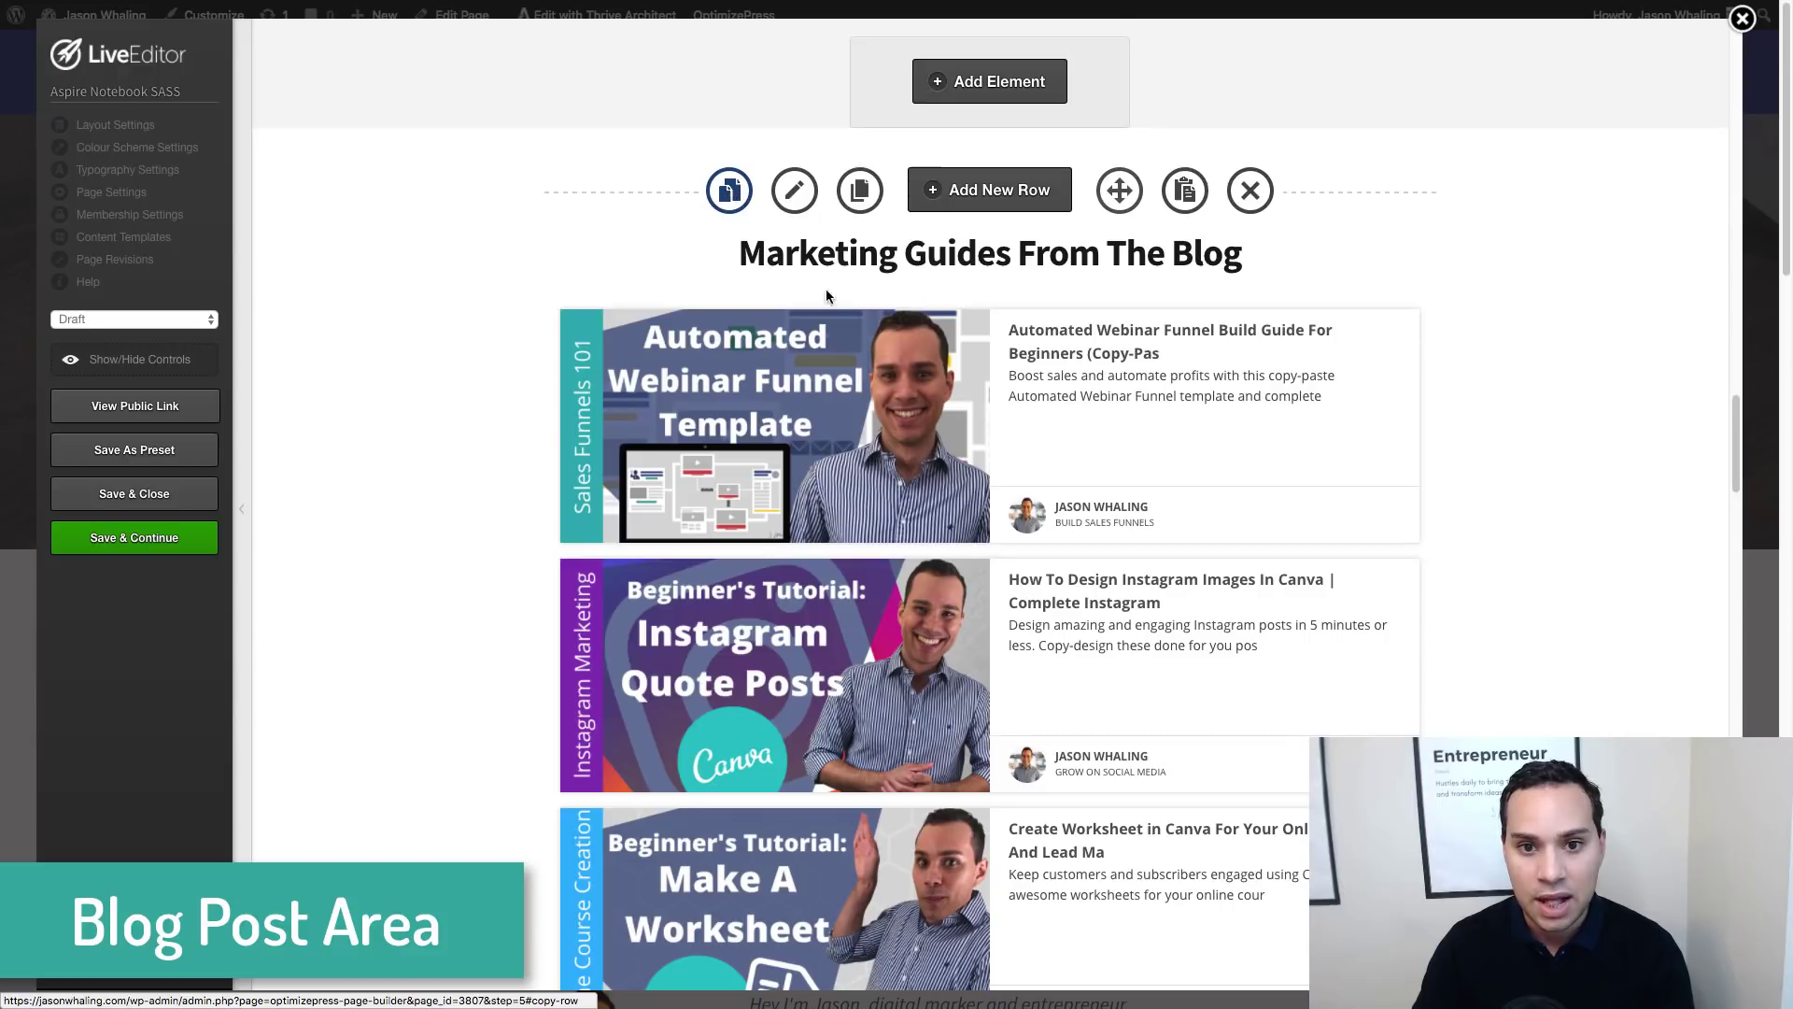
{"action": "key", "text": "Return"}
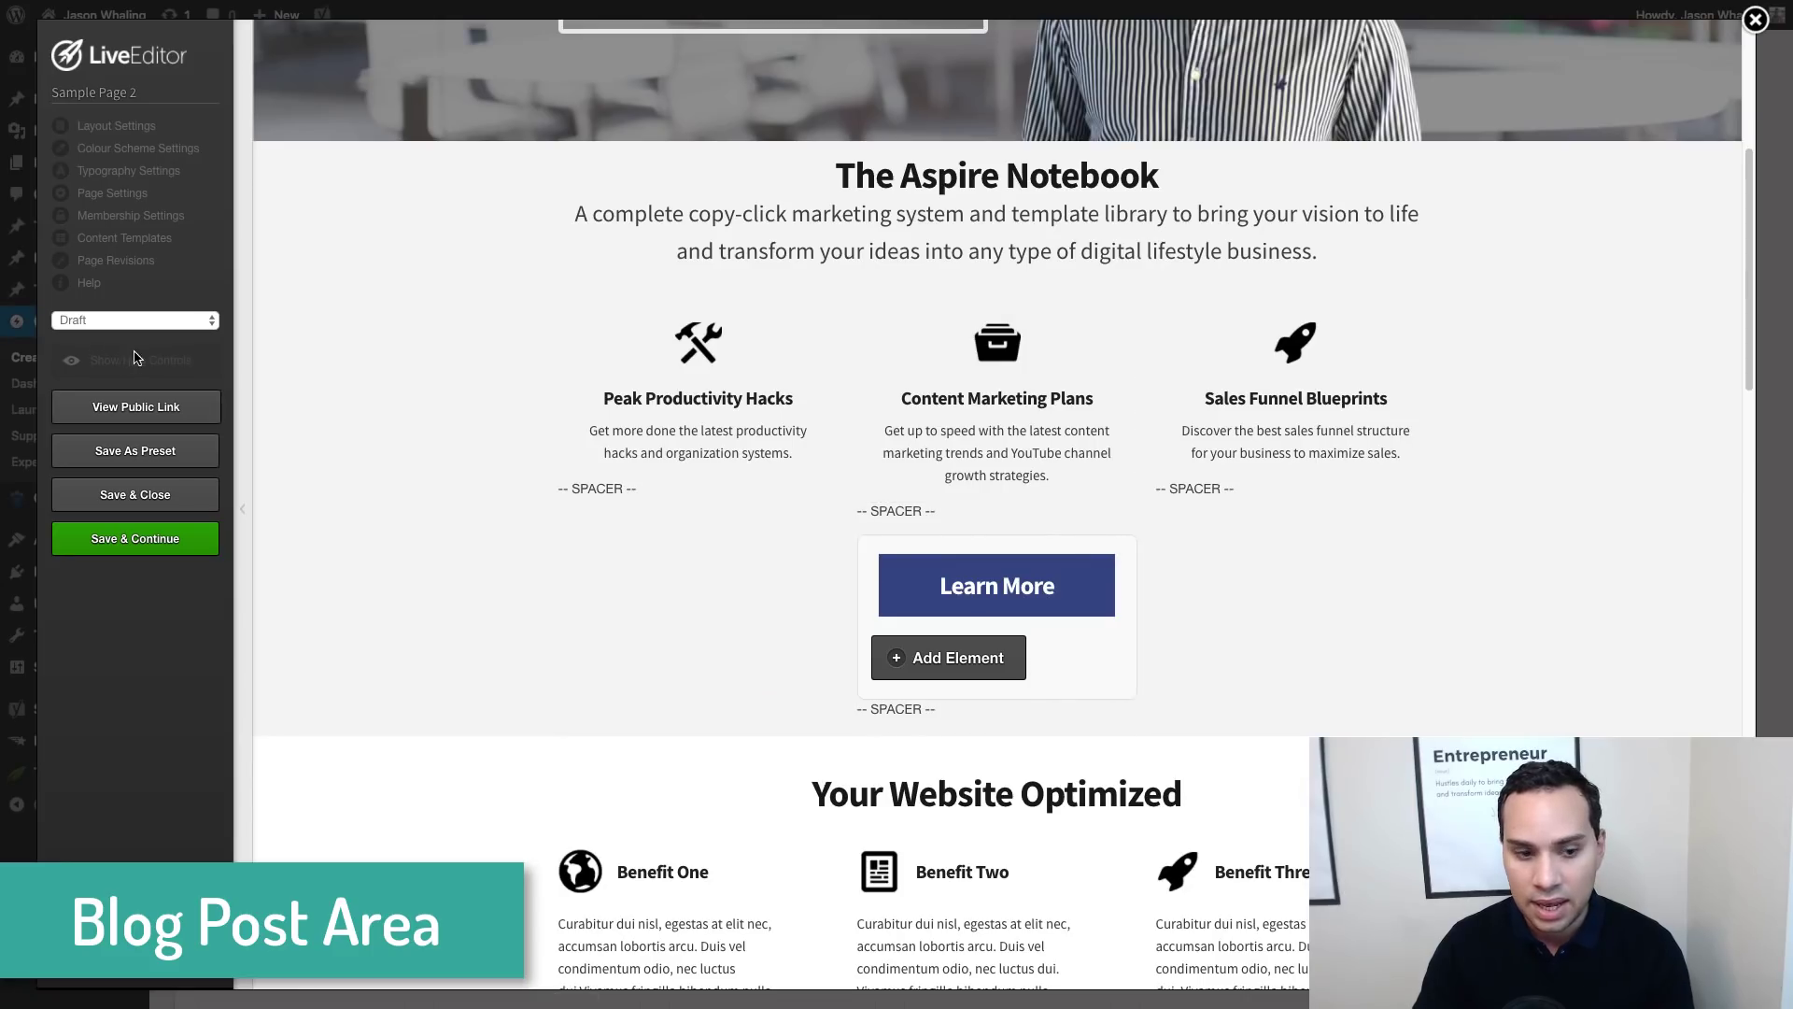
Paste the copied "Marketing Guides From The Blog" row below the row with the three icon blocks on Sample Page 2
{"action": "scroll", "coordinate": [1112, 658], "scroll_direction": "down", "scroll_amount": 10}
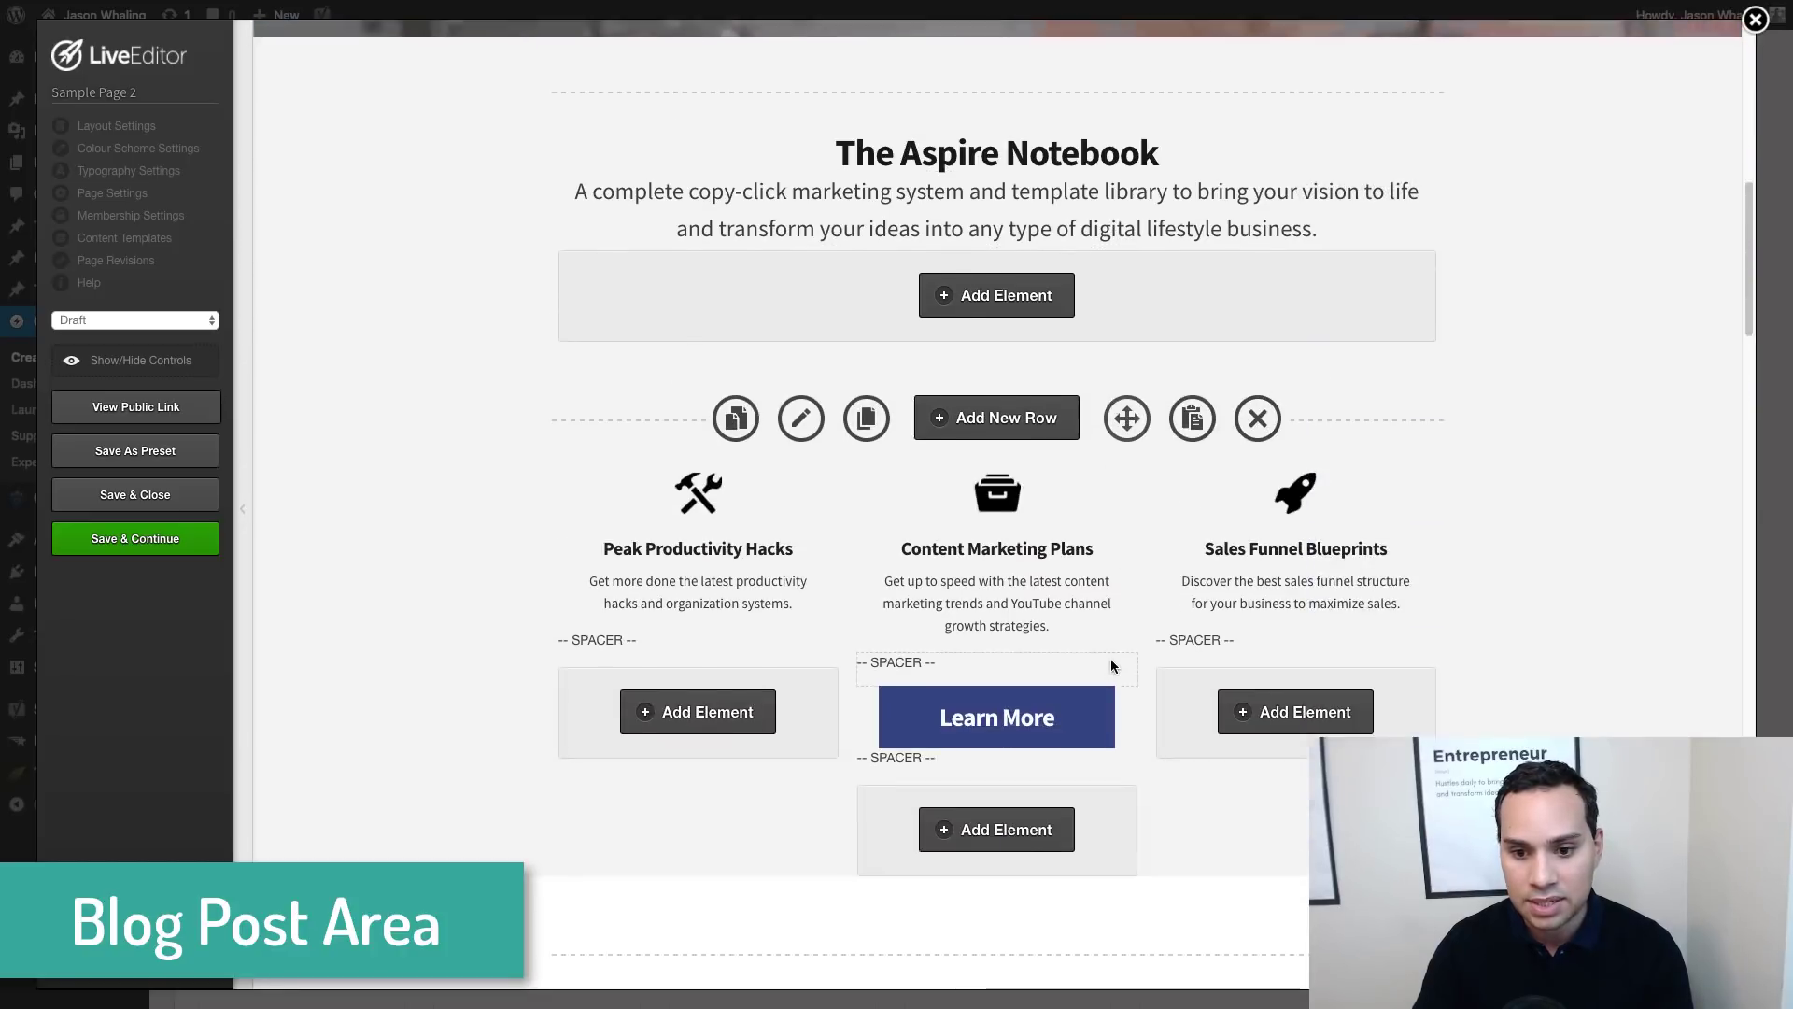
{"action": "left_click", "coordinate": [1193, 440]}
{"action": "scroll", "coordinate": [1499, 540], "scroll_direction": "down", "scroll_amount": 6}
{"action": "scroll", "coordinate": [1383, 430], "scroll_direction": "up", "scroll_amount": 4}
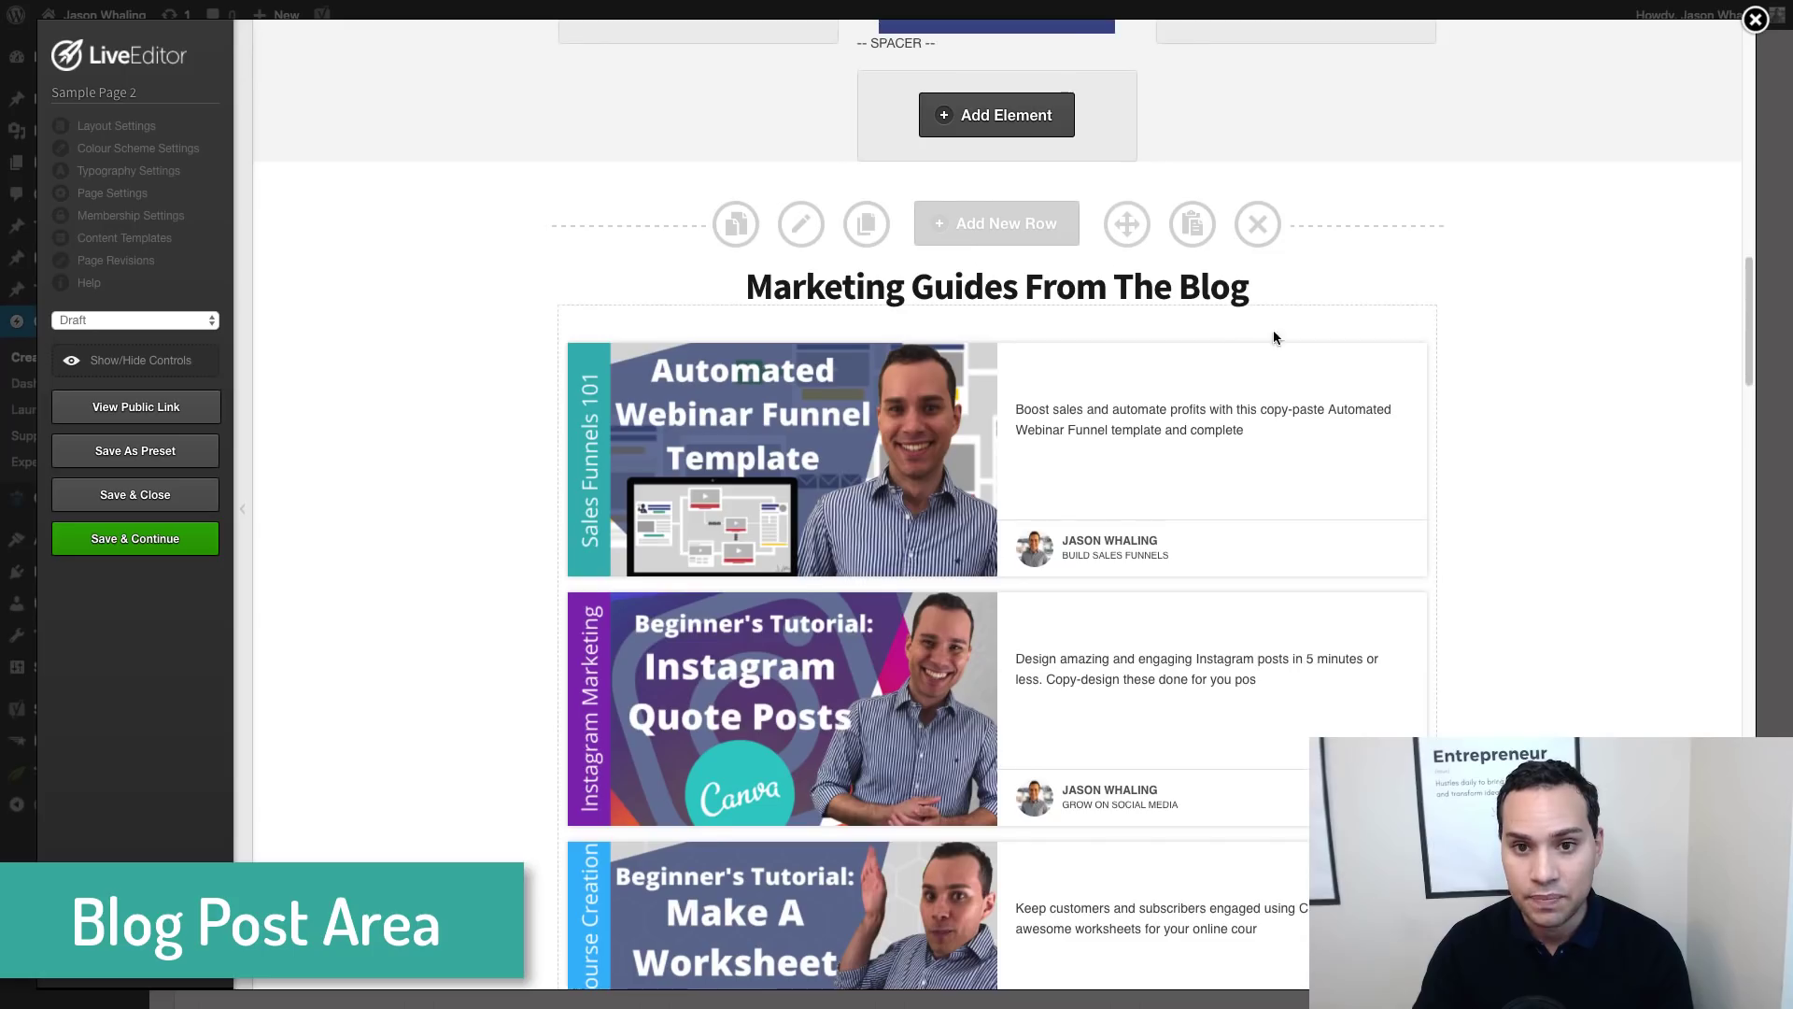
Search the elements for "blog", choose Blog Posts, and select the style with stacked image-and-text cards under an "AMAZING CONTENT" heading
{"action": "left_click", "coordinate": [1308, 299]}
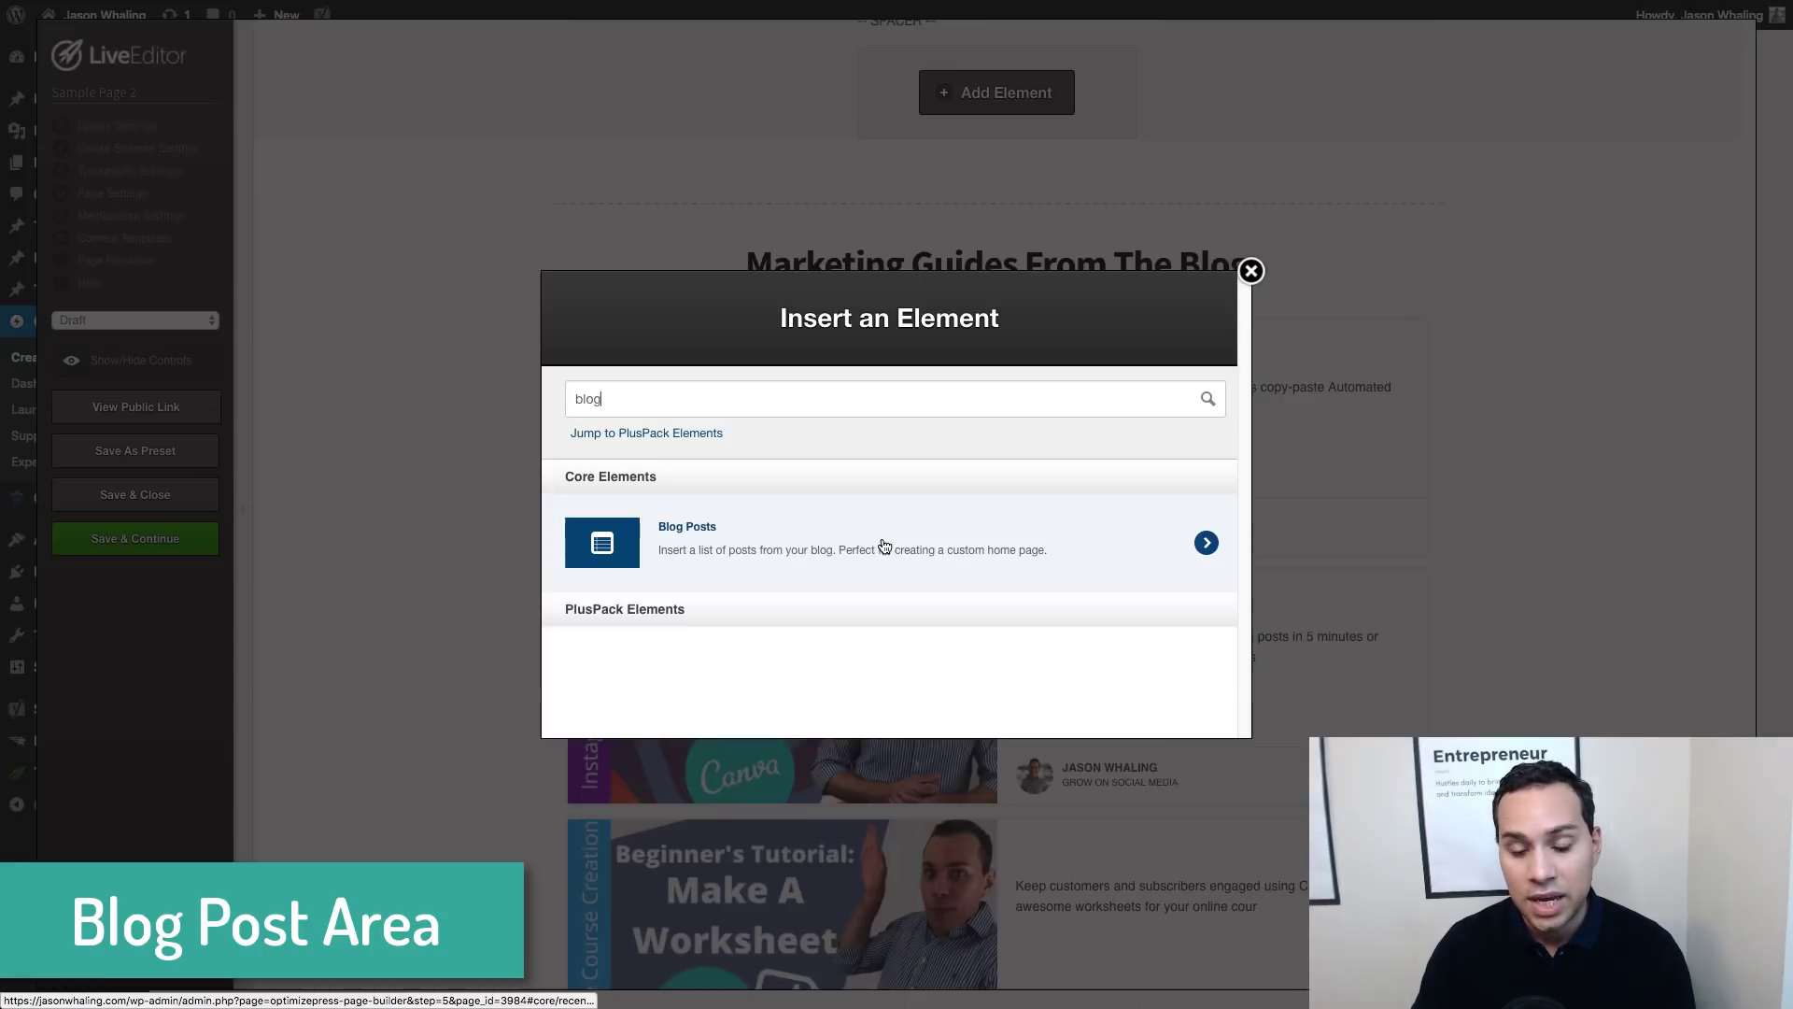
{"action": "left_click", "coordinate": [854, 561]}
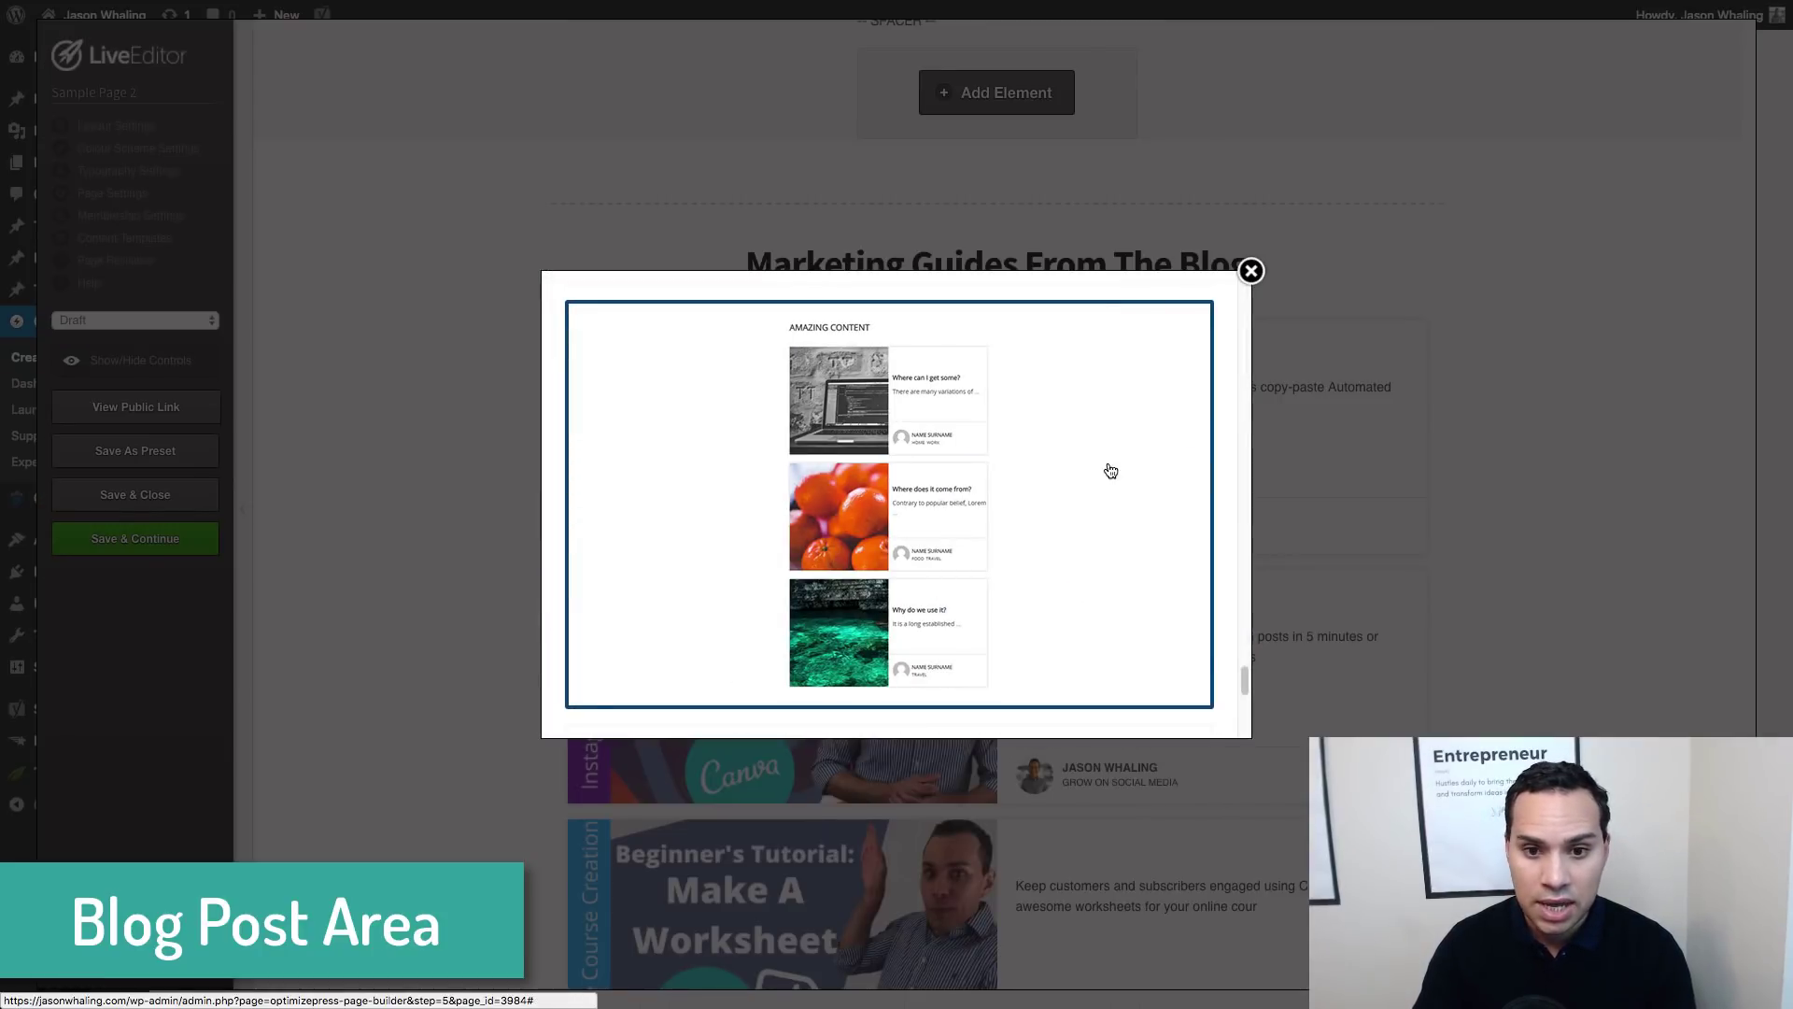
{"action": "scroll", "coordinate": [1014, 453], "scroll_direction": "down", "scroll_amount": 1}
{"action": "scroll", "coordinate": [1008, 460], "scroll_direction": "up", "scroll_amount": 5}
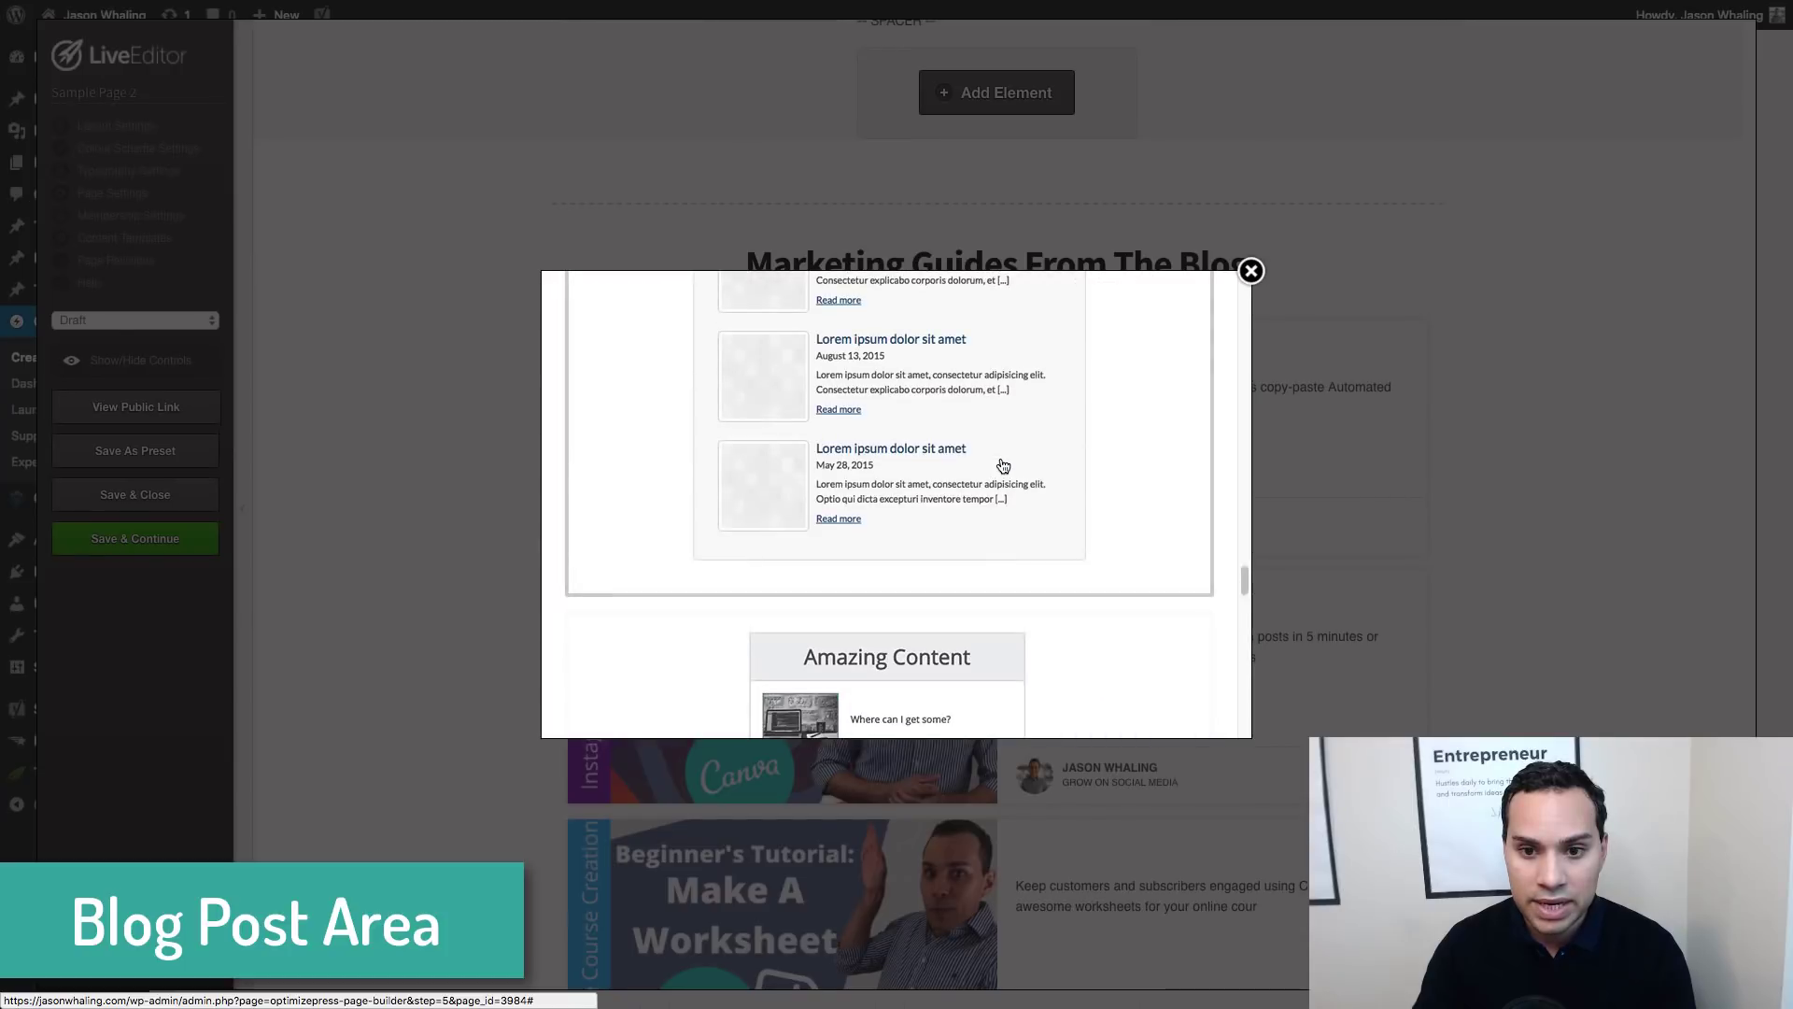
{"action": "scroll", "coordinate": [1006, 466], "scroll_direction": "down", "scroll_amount": 4}
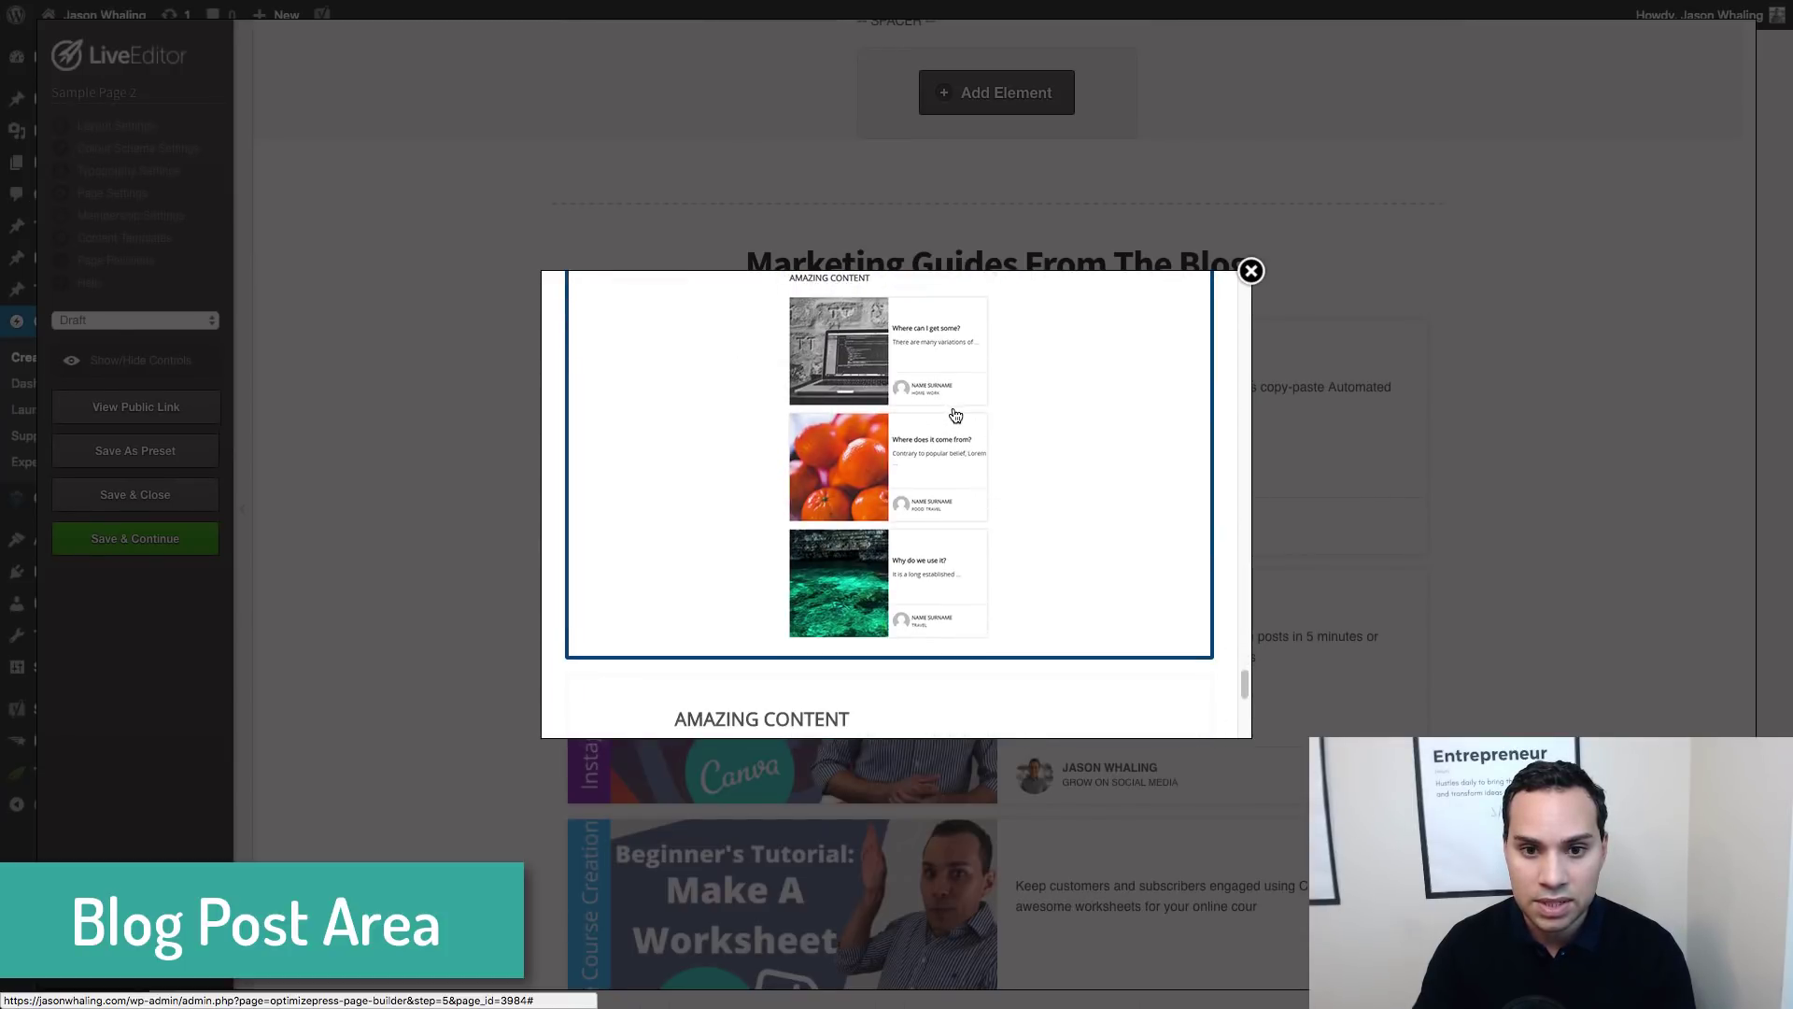
{"action": "left_click", "coordinate": [957, 430]}
Set the posts title to "Great Marketing Insights From The Blog..." and have the first 100 characters of each post shown
{"action": "left_click", "coordinate": [754, 439]}
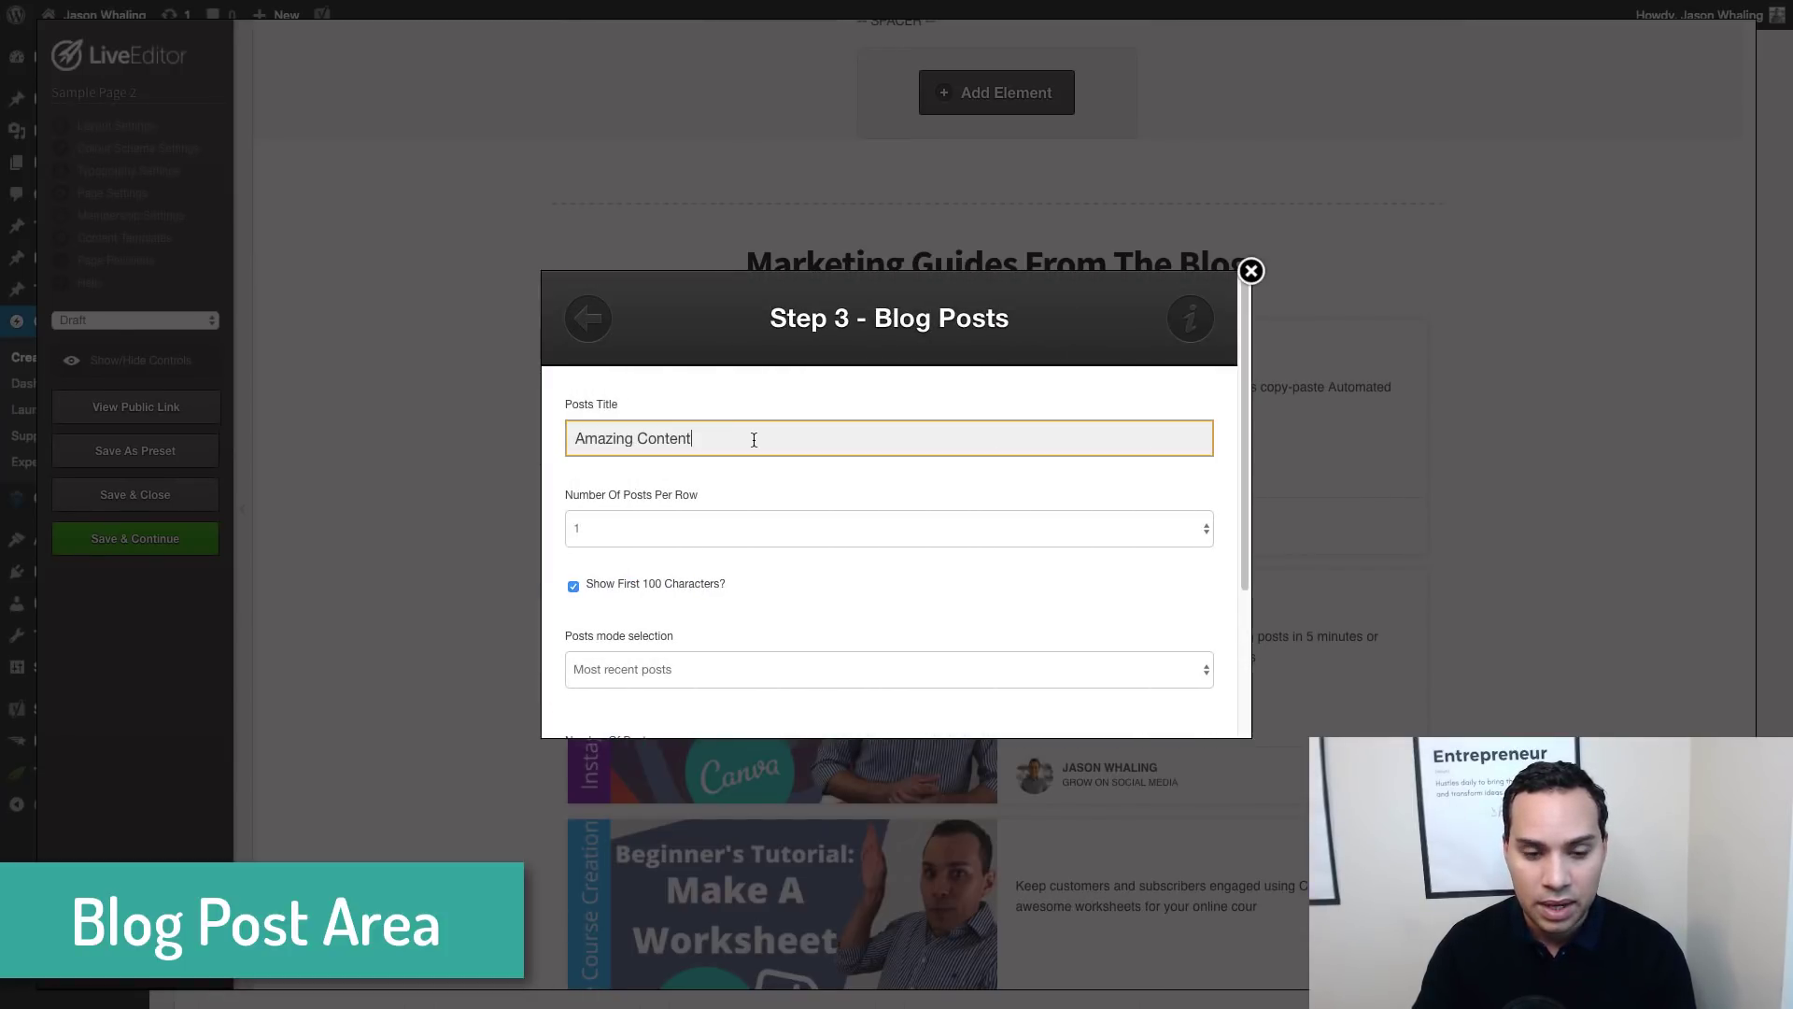
{"action": "key", "text": "BackSpace"}
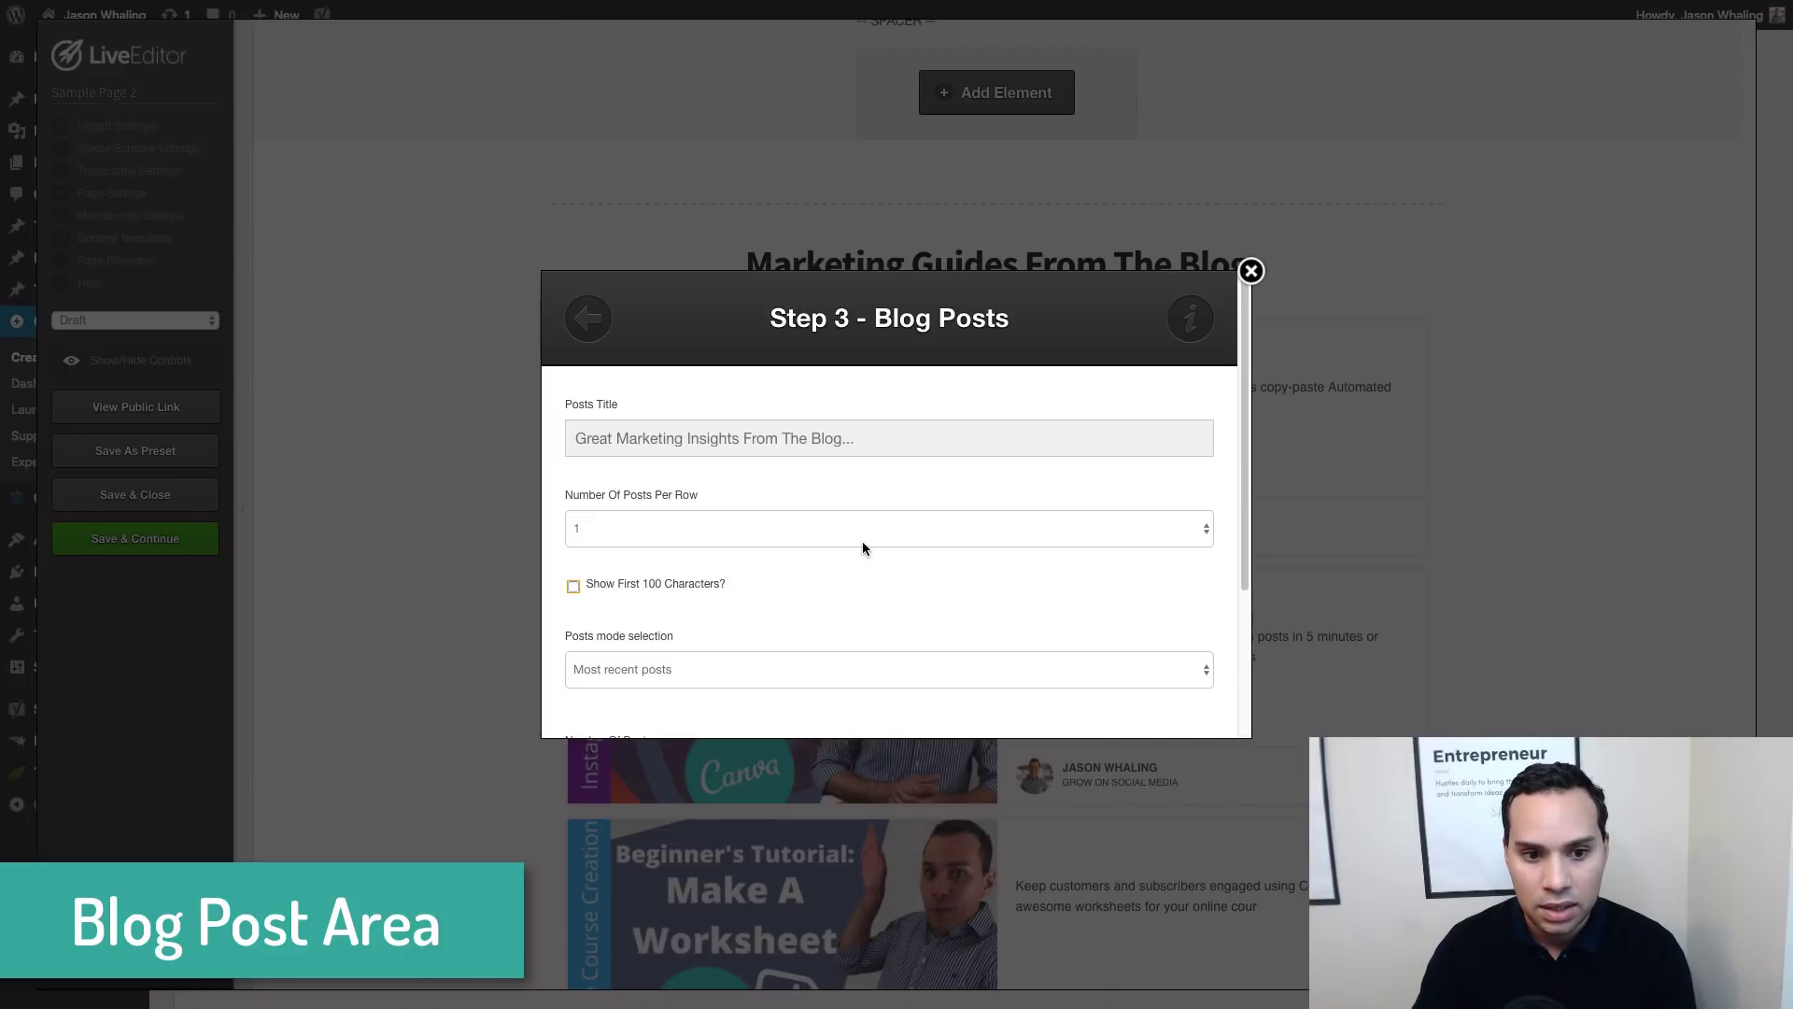
{"action": "left_click", "coordinate": [574, 586]}
Set the blog posts to two per row with six of the most recent posts in total, and insert the element
{"action": "scroll", "coordinate": [585, 564], "scroll_direction": "down", "scroll_amount": 3}
{"action": "left_click", "coordinate": [718, 431]}
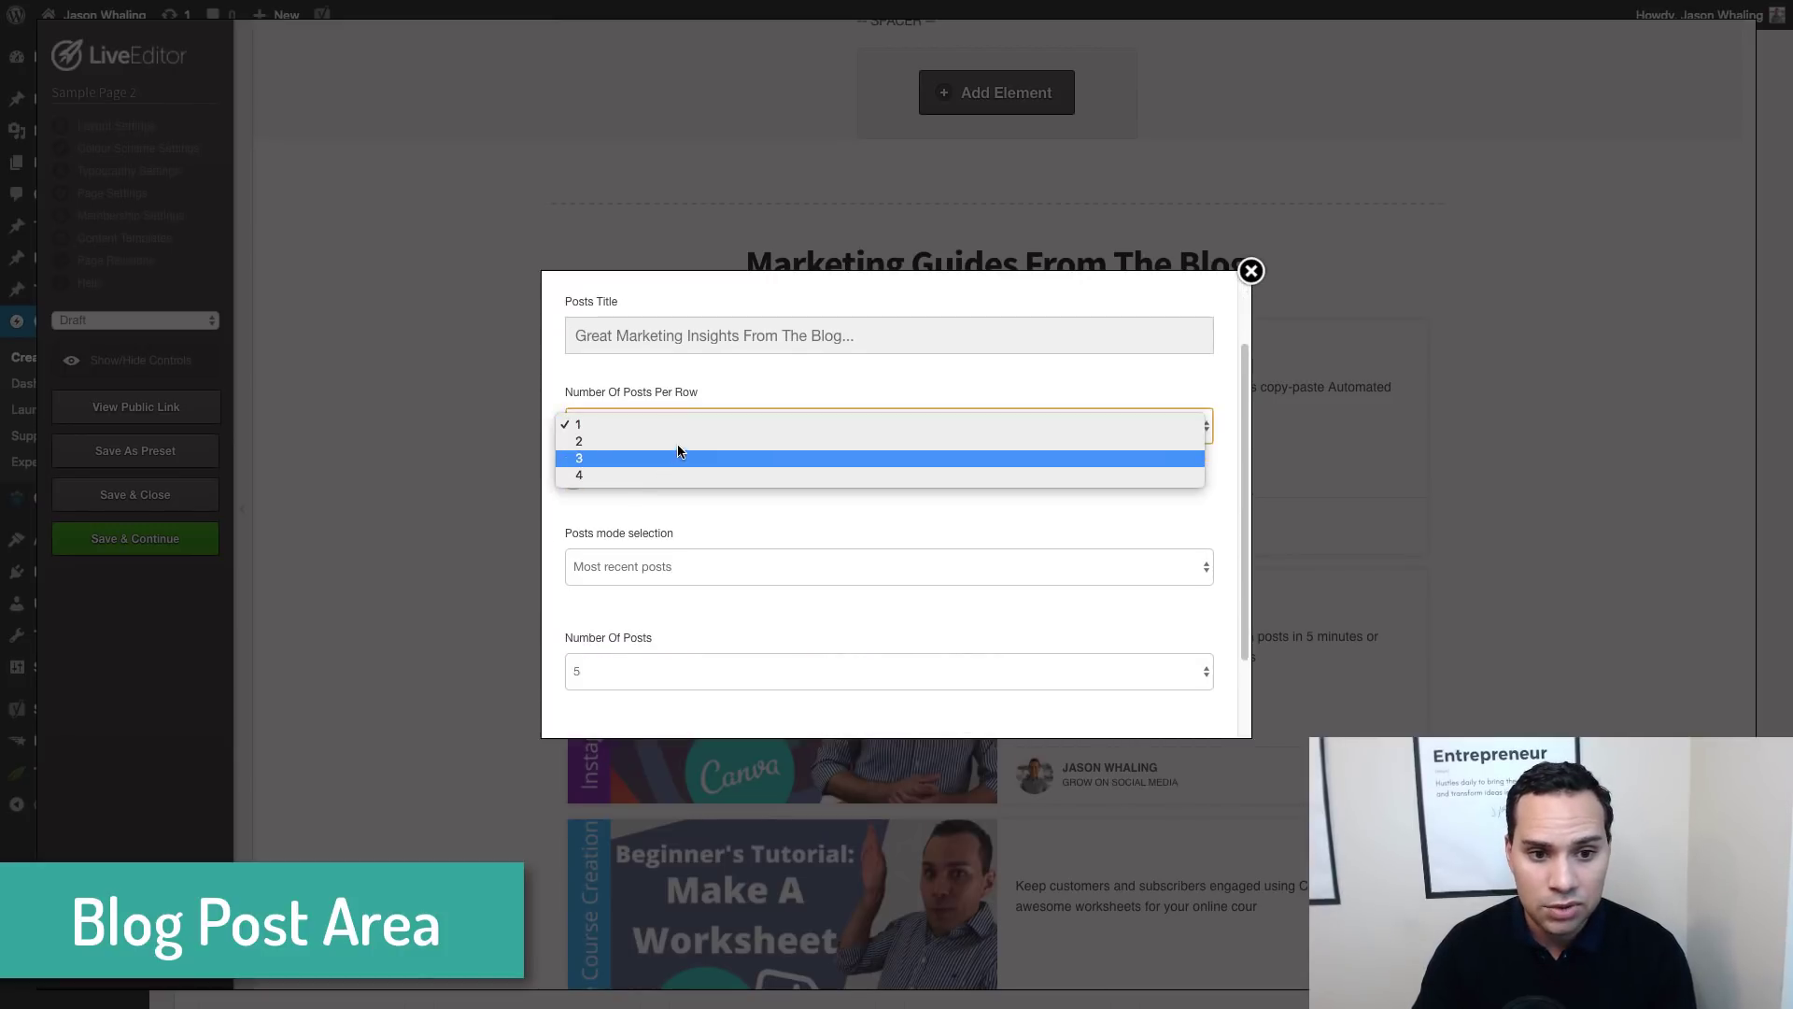
{"action": "left_click", "coordinate": [651, 494]}
{"action": "key", "text": "Tab"}
{"action": "key", "text": "space"}
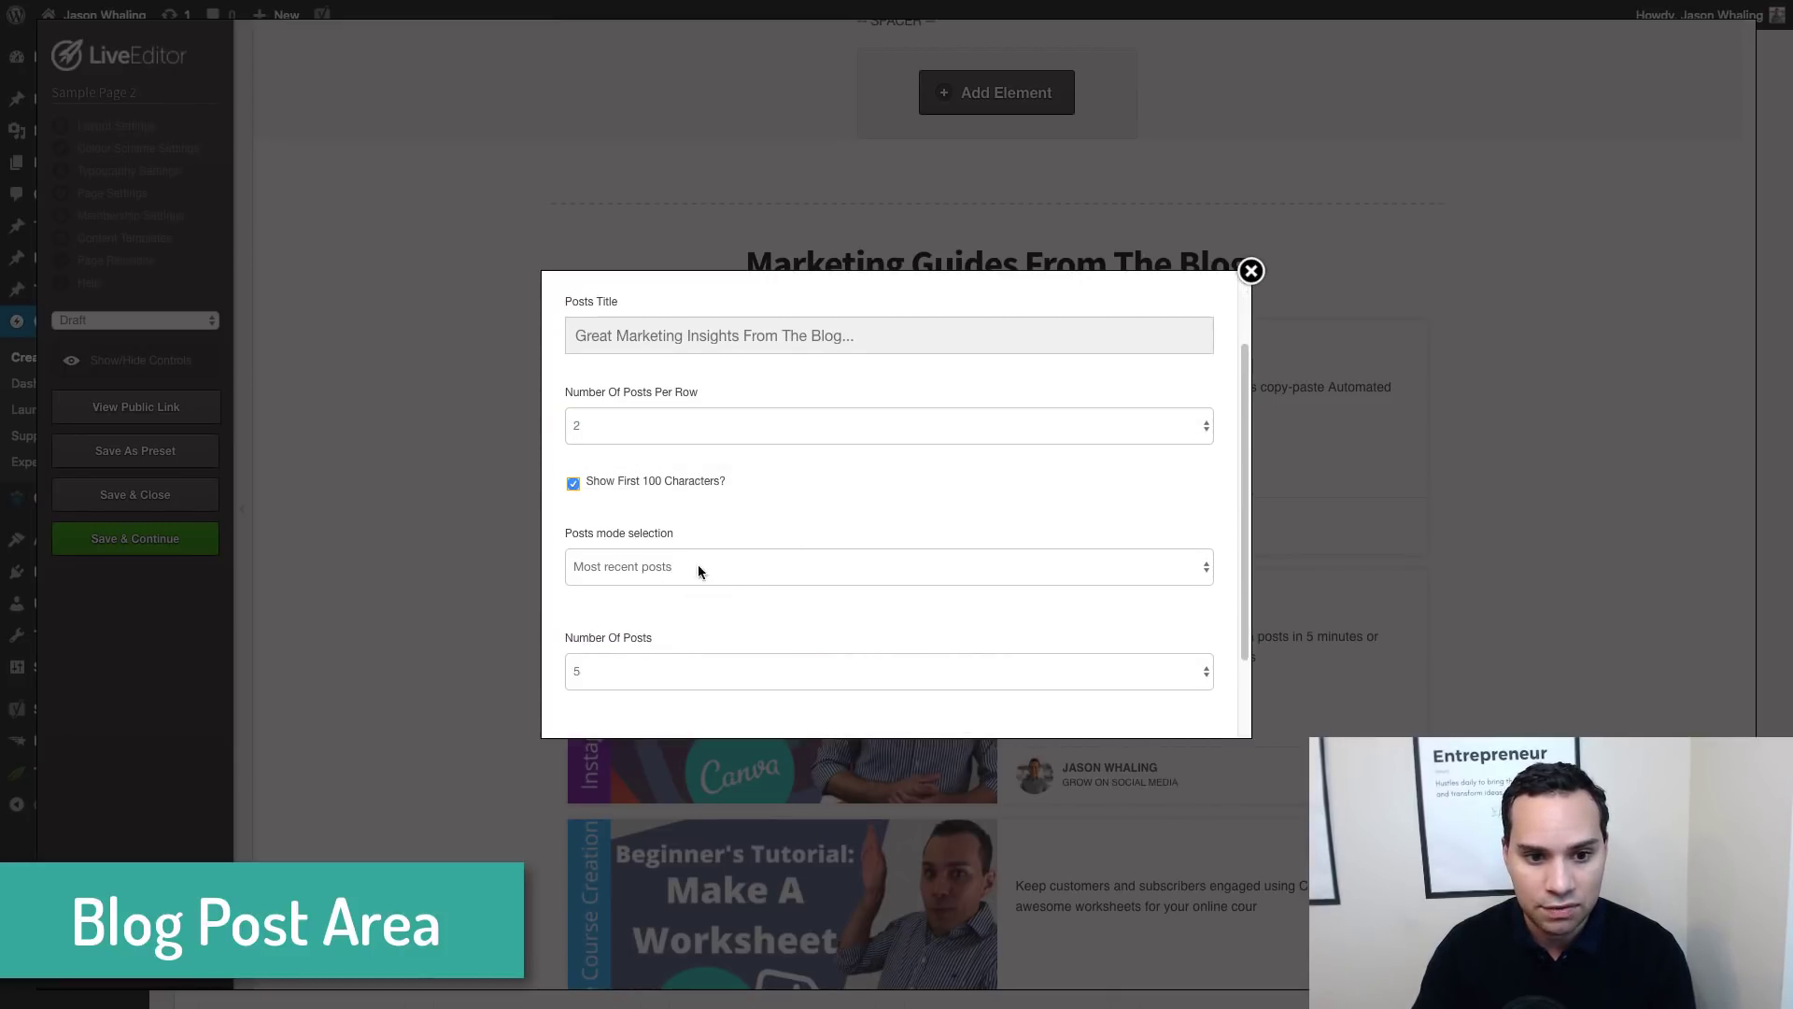
{"action": "scroll", "coordinate": [747, 645], "scroll_direction": "down", "scroll_amount": 2}
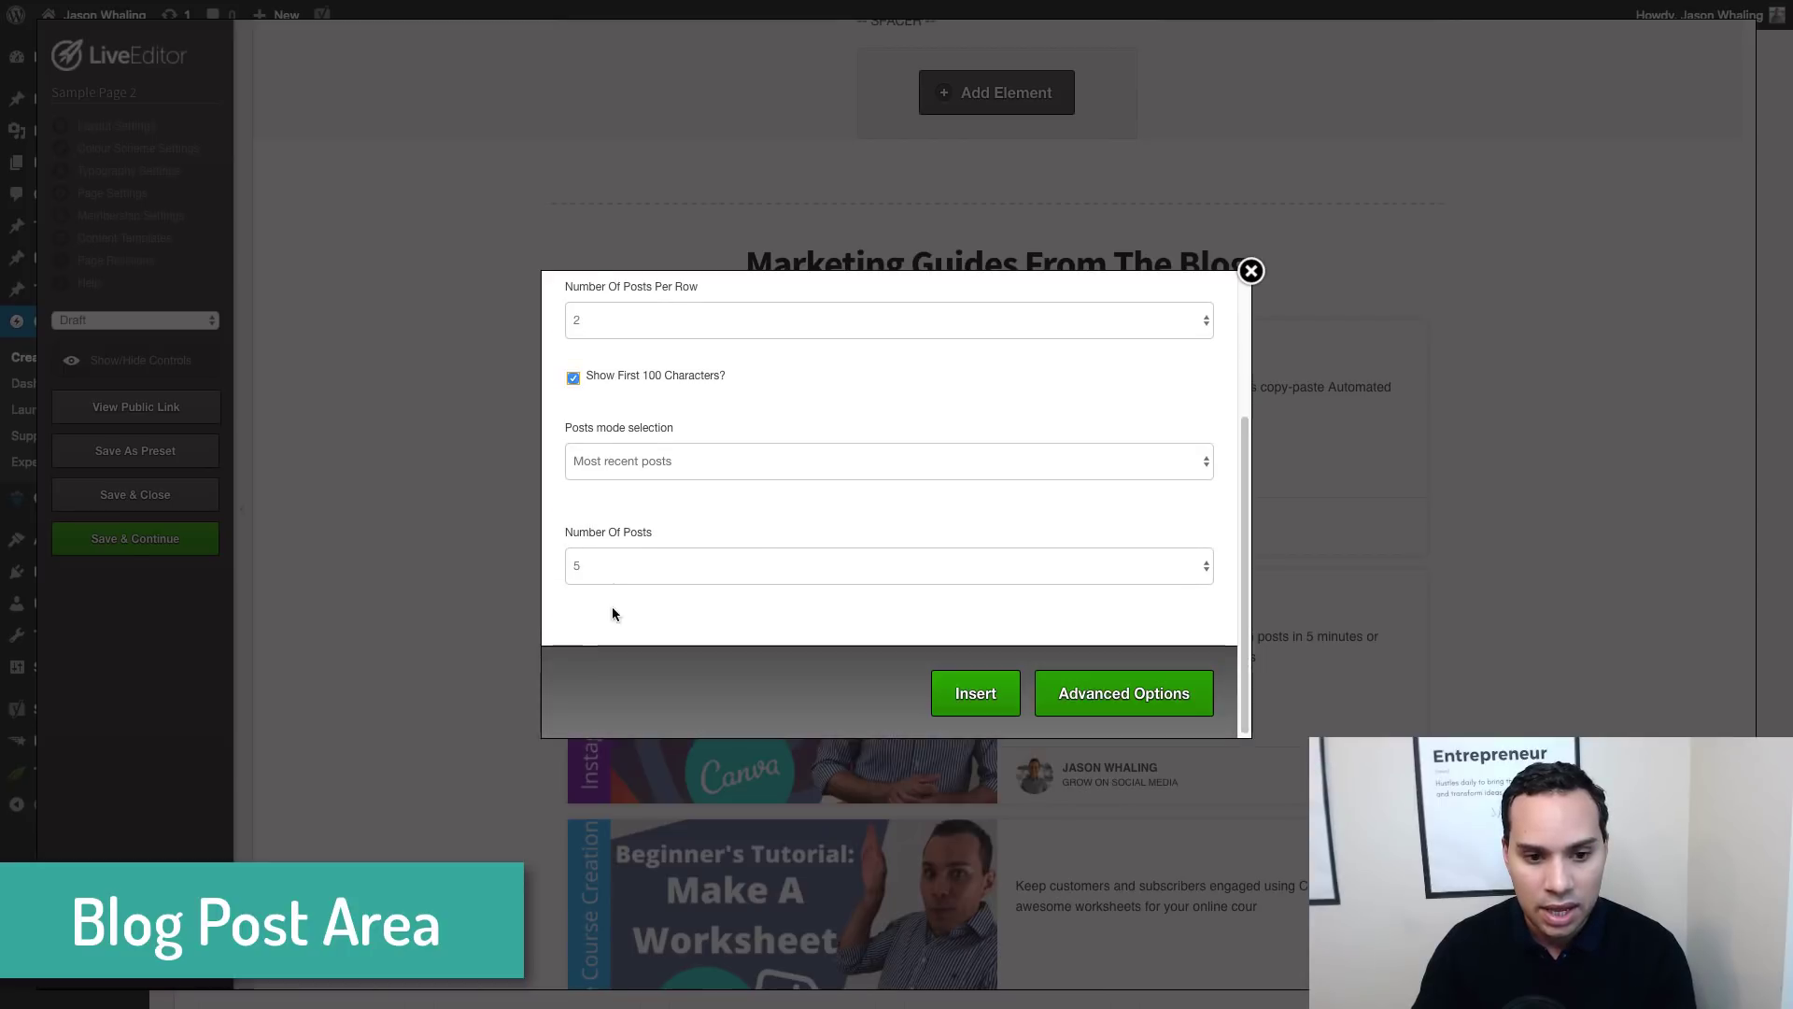
{"action": "left_click", "coordinate": [697, 560]}
{"action": "left_click", "coordinate": [687, 581]}
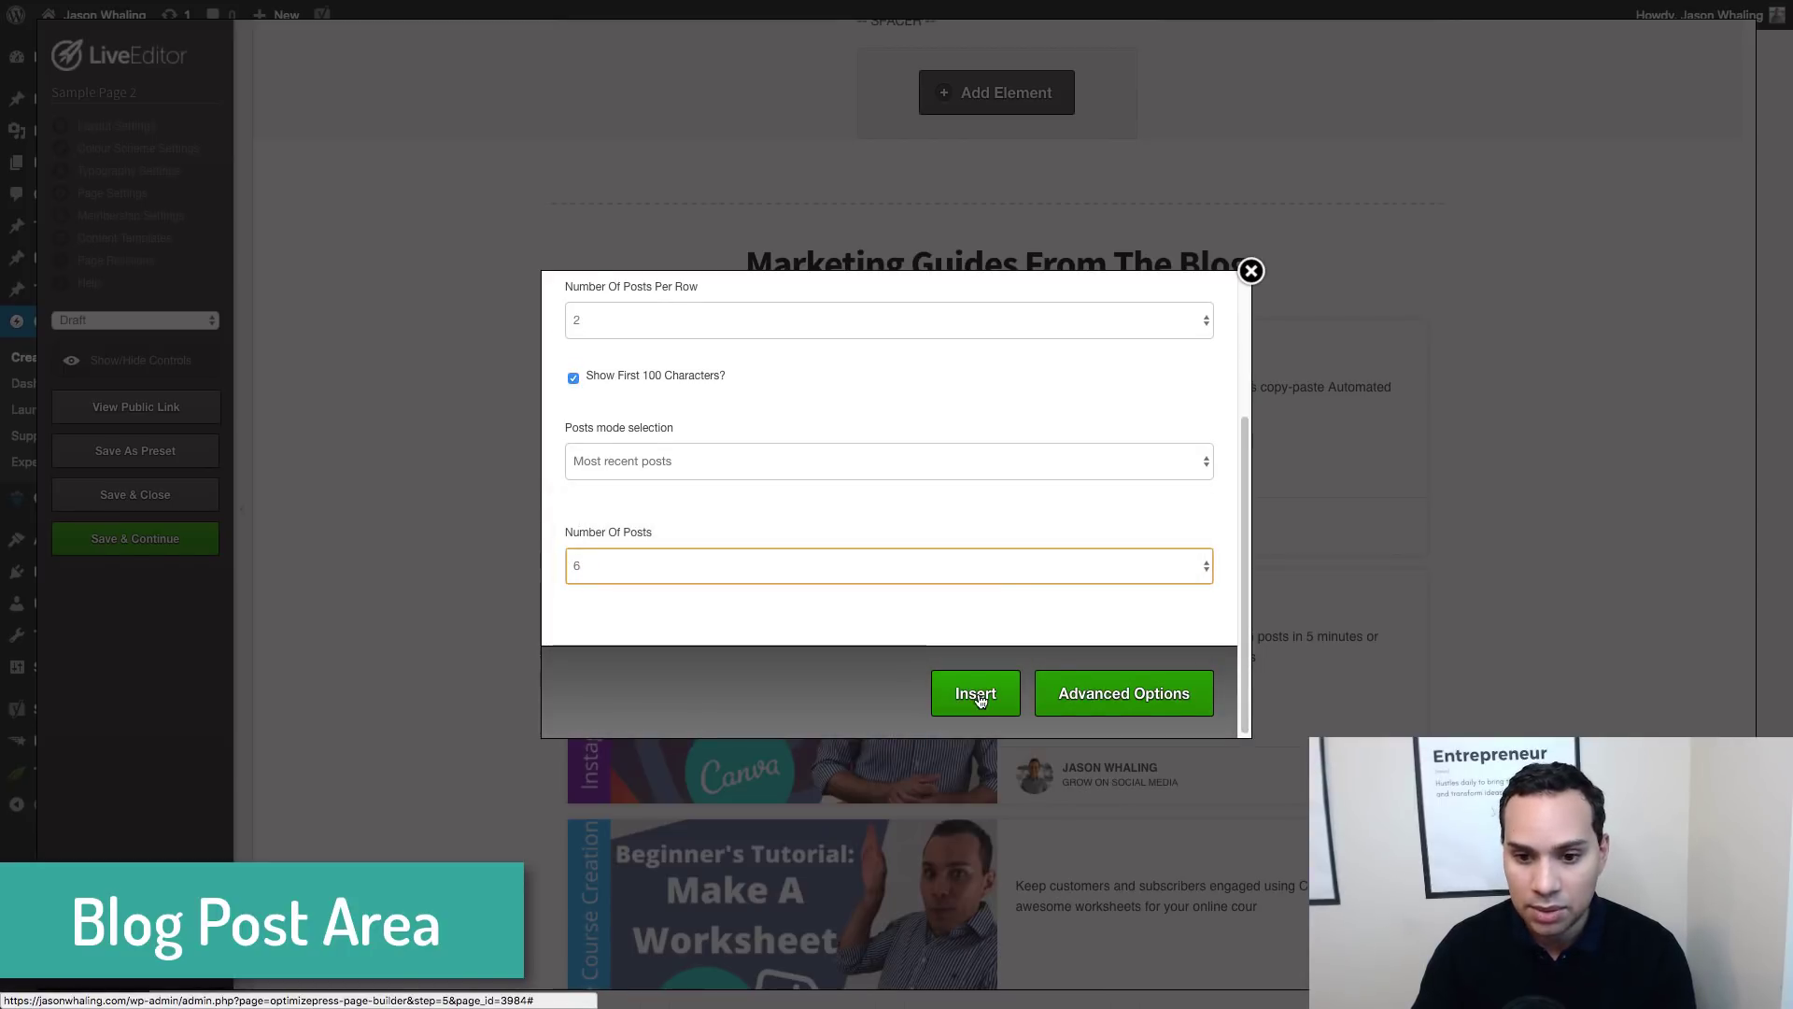
{"action": "key", "text": "Return"}
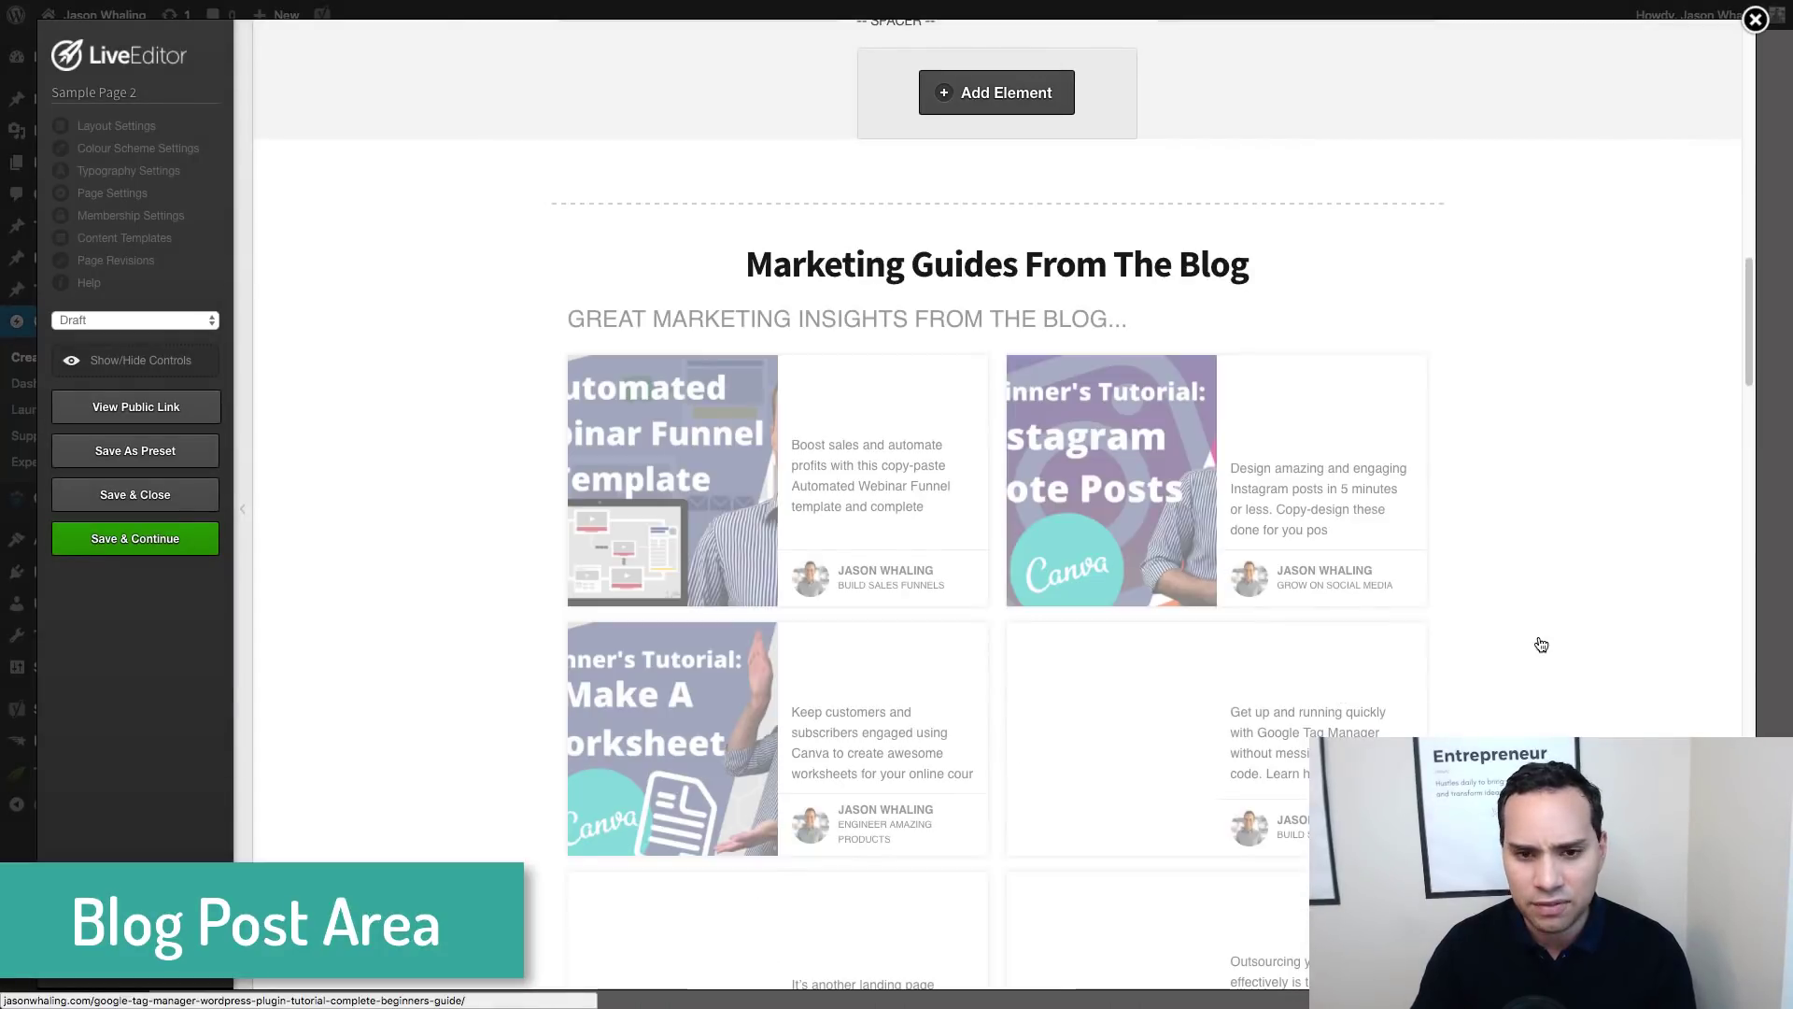
{"action": "scroll", "coordinate": [1577, 594], "scroll_direction": "down", "scroll_amount": 5}
{"action": "scroll", "coordinate": [1576, 594], "scroll_direction": "up", "scroll_amount": 4}
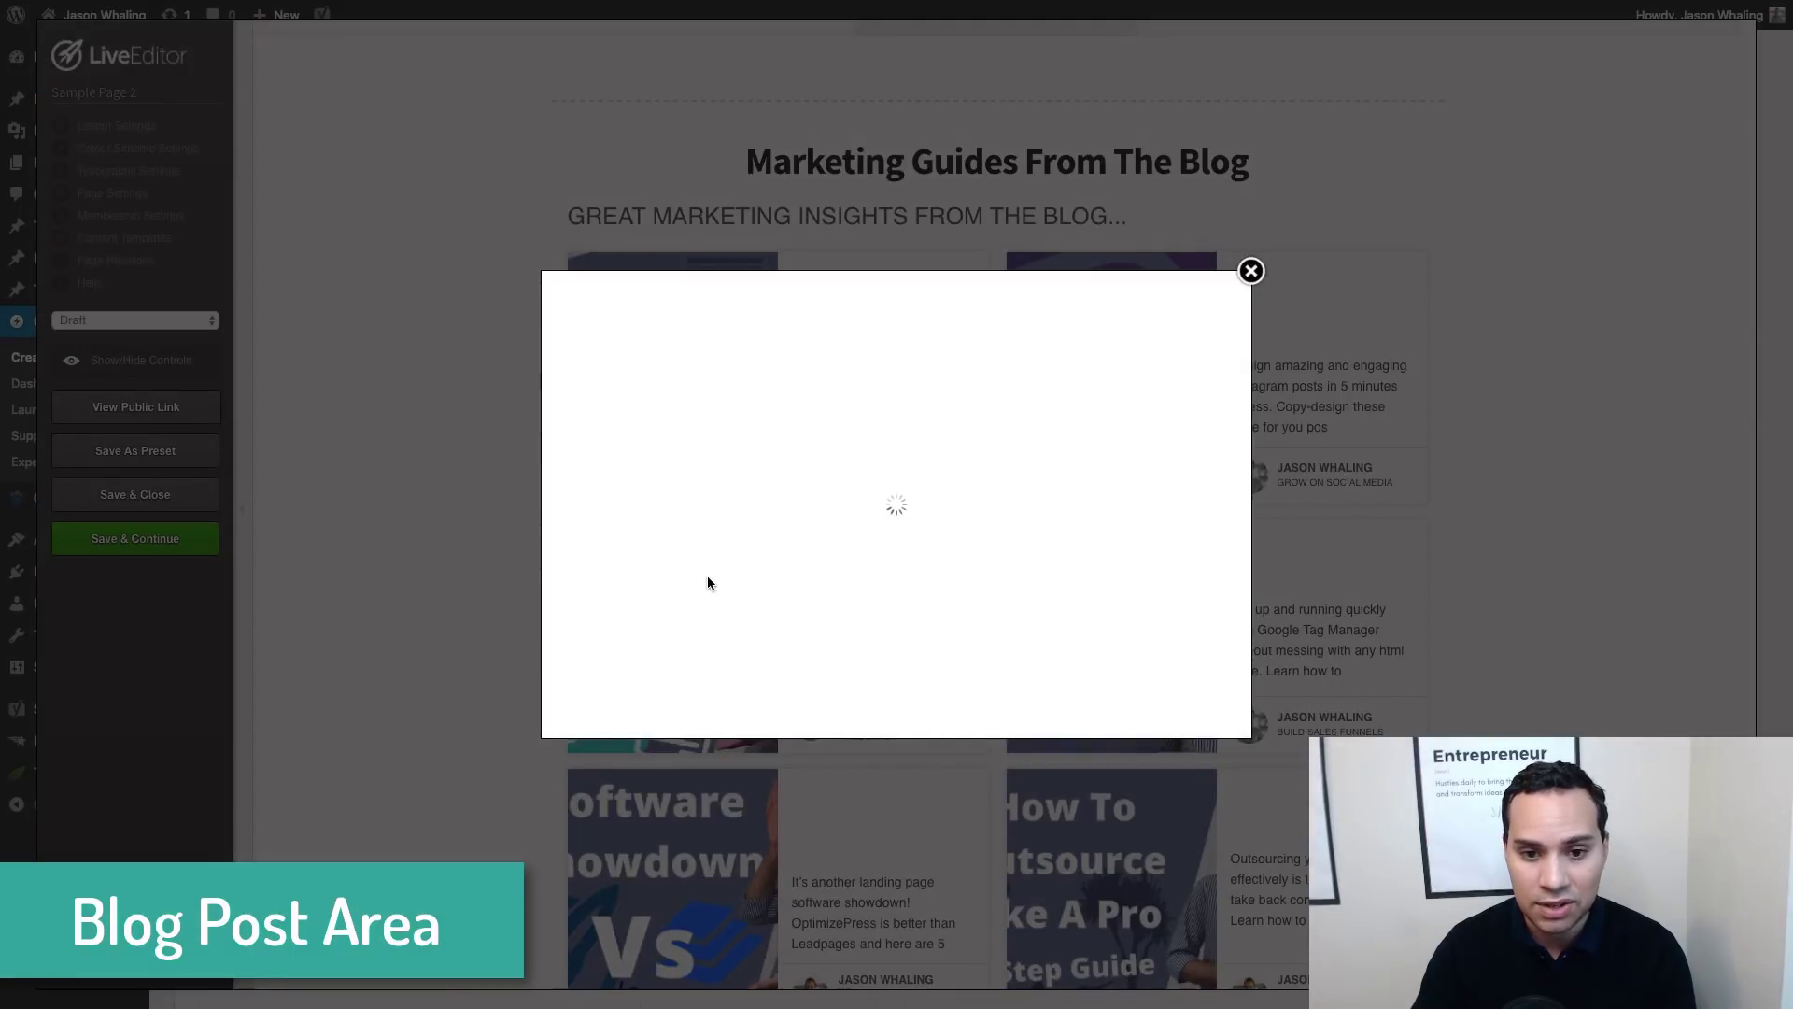
Change the blog posts element to one post per row and four posts in total, and insert it
{"action": "left_click", "coordinate": [628, 529]}
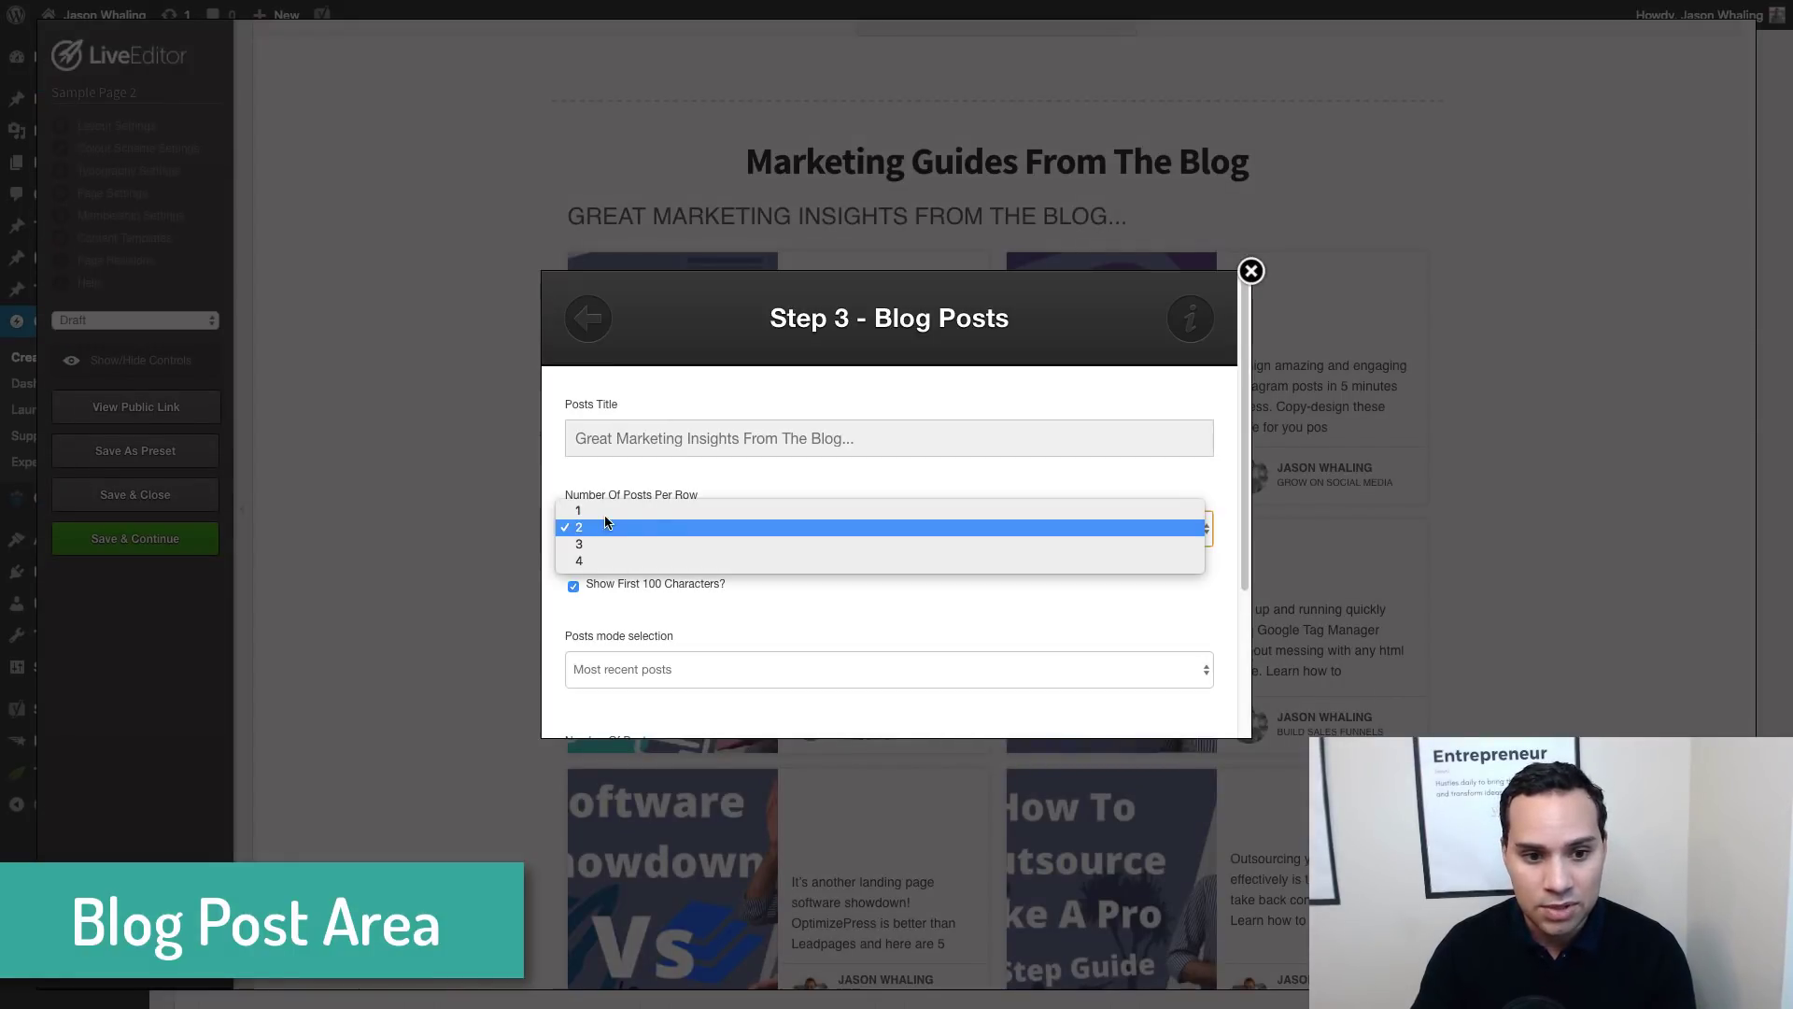
{"action": "left_click", "coordinate": [916, 635]}
{"action": "scroll", "coordinate": [720, 647], "scroll_direction": "down", "scroll_amount": 2}
{"action": "left_click", "coordinate": [660, 662]}
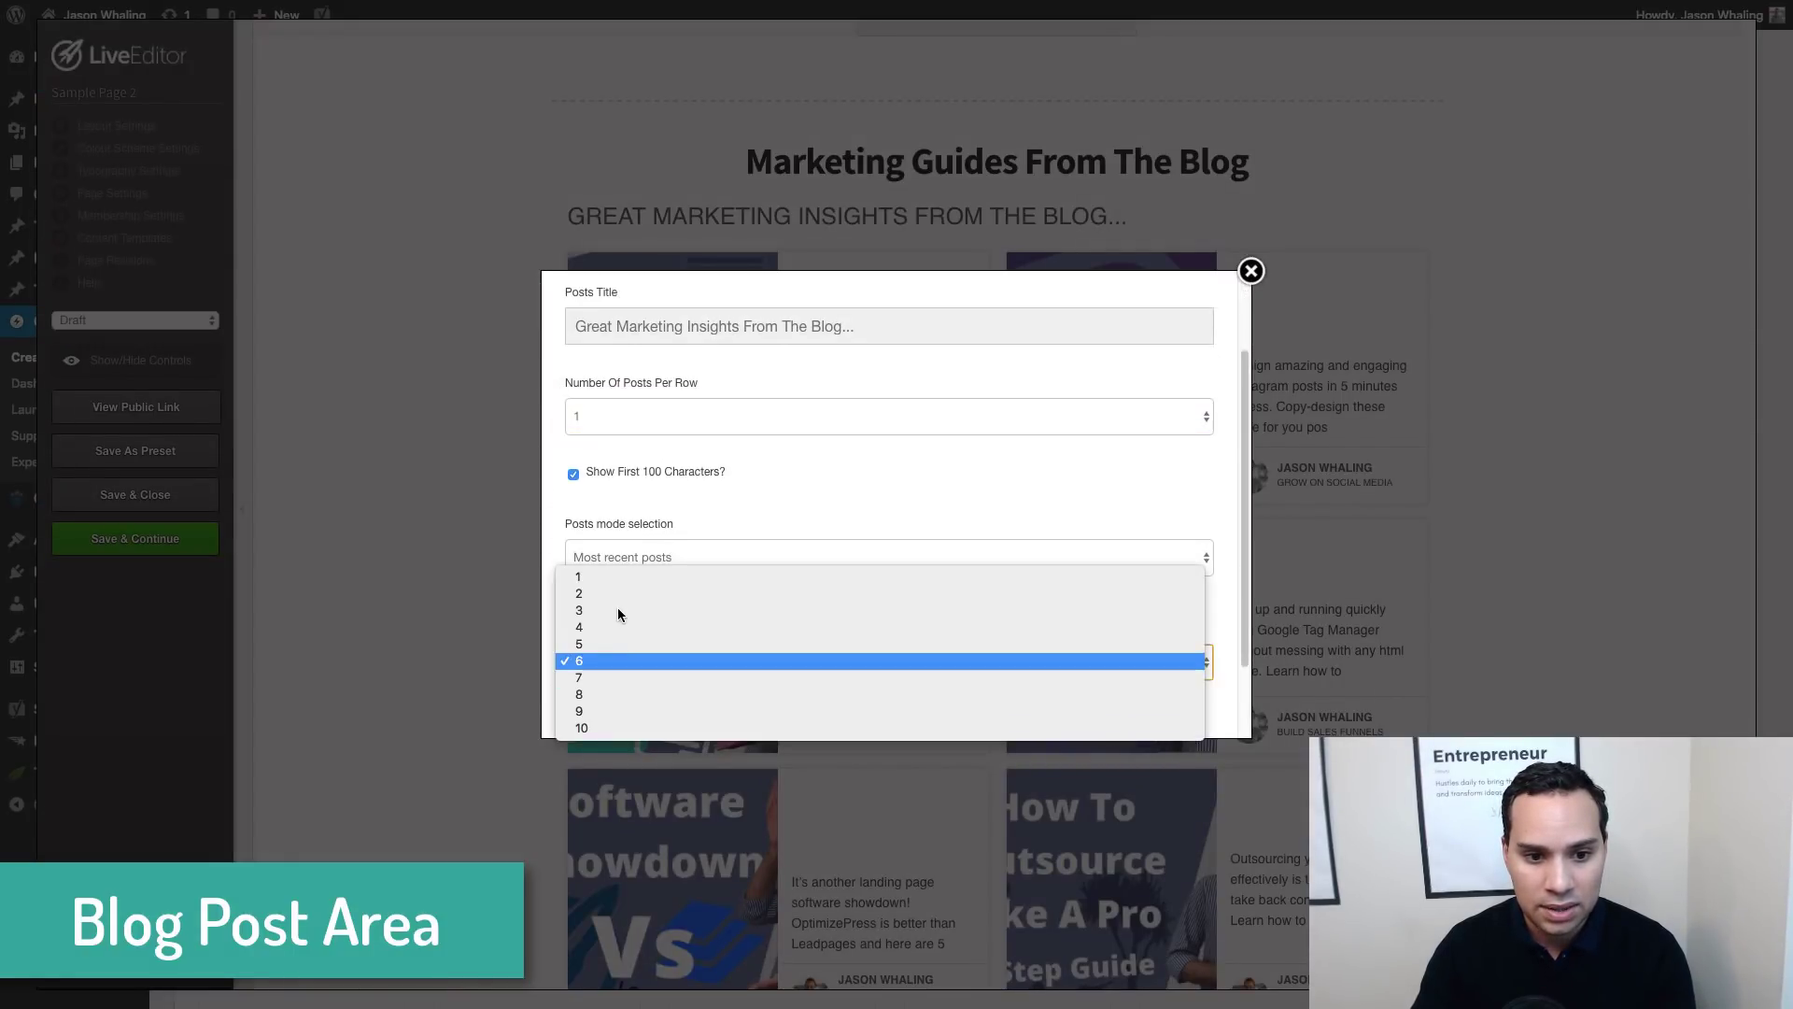
{"action": "left_click", "coordinate": [576, 660]}
{"action": "left_click", "coordinate": [618, 668]}
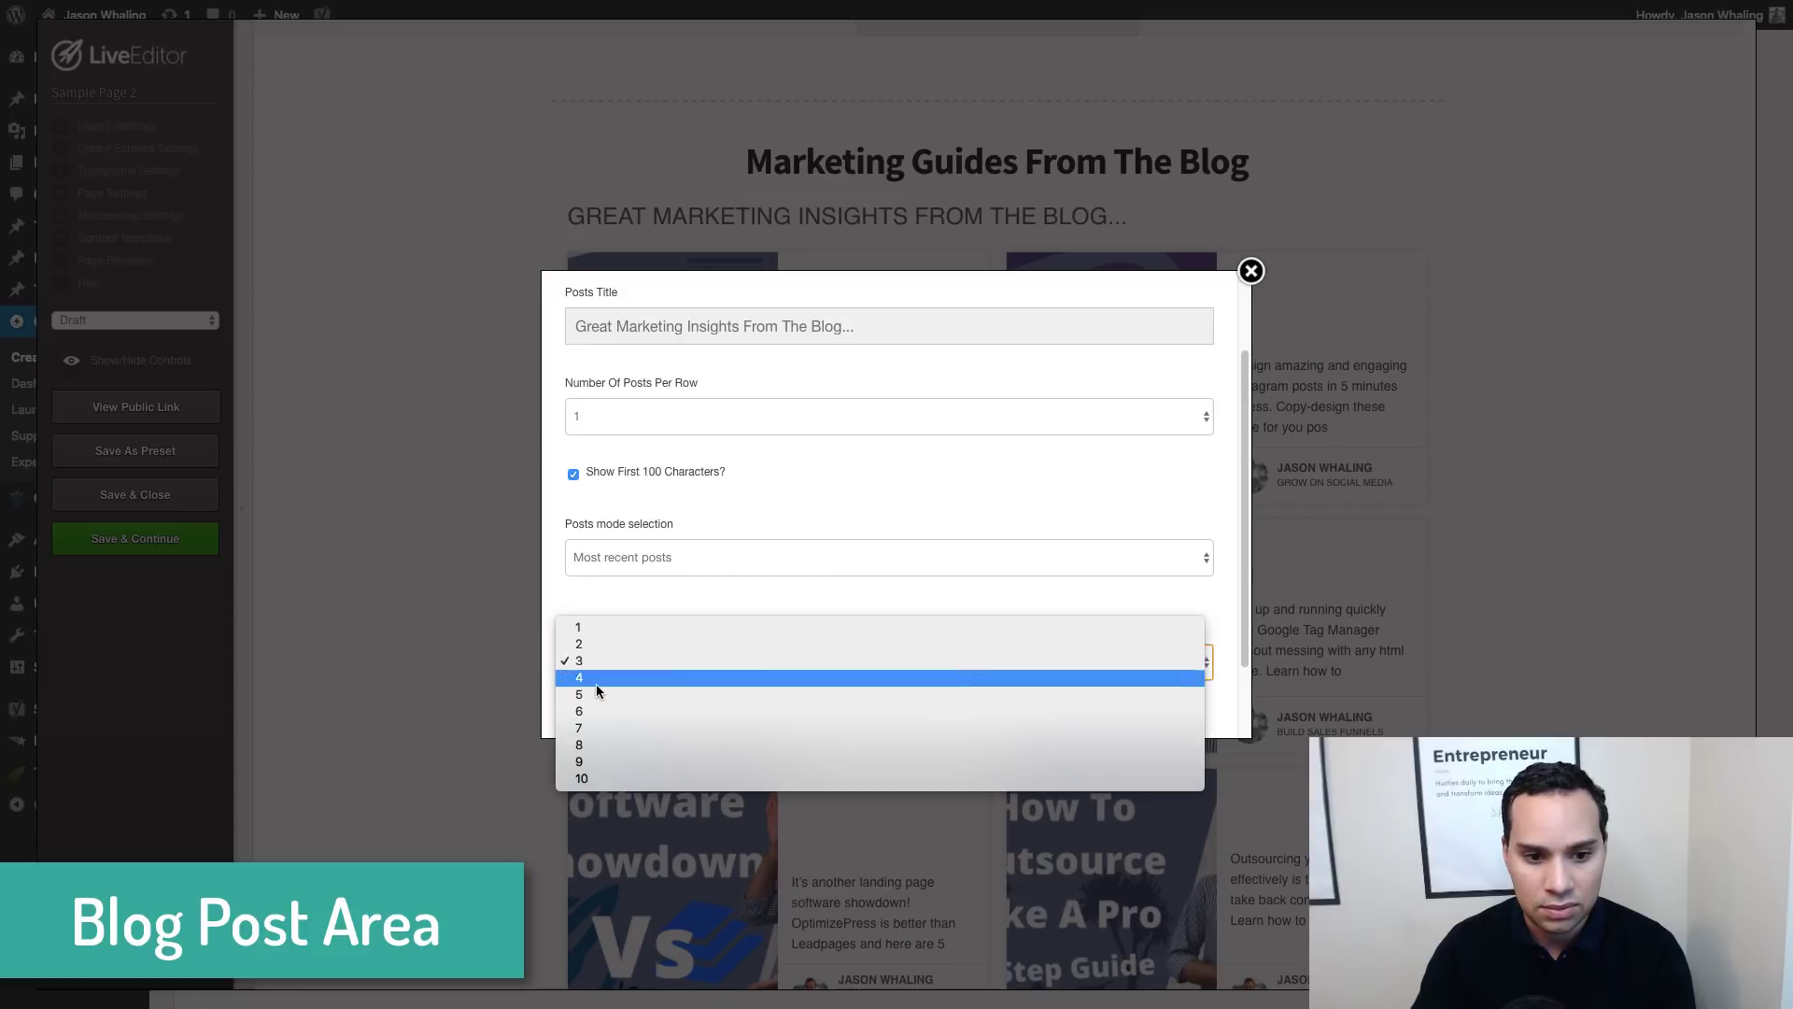
{"action": "left_click", "coordinate": [693, 682]}
{"action": "scroll", "coordinate": [1116, 687], "scroll_direction": "down", "scroll_amount": 2}
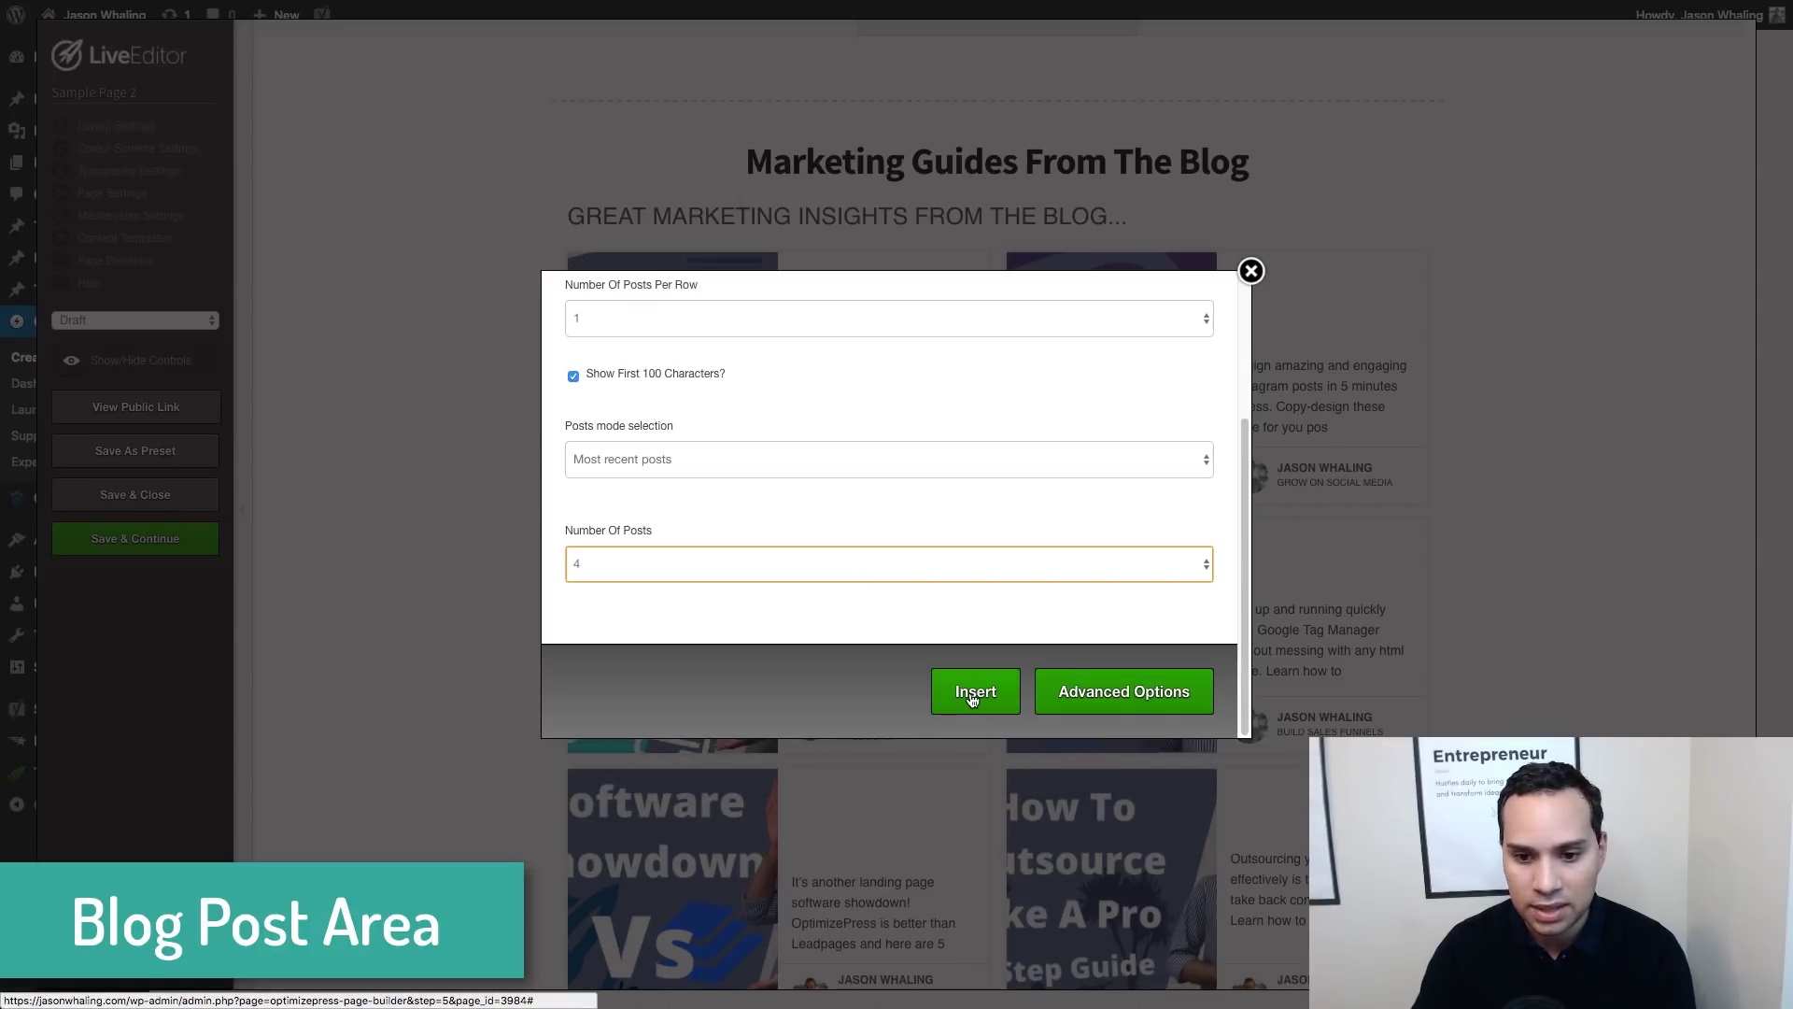
{"action": "left_click", "coordinate": [972, 701]}
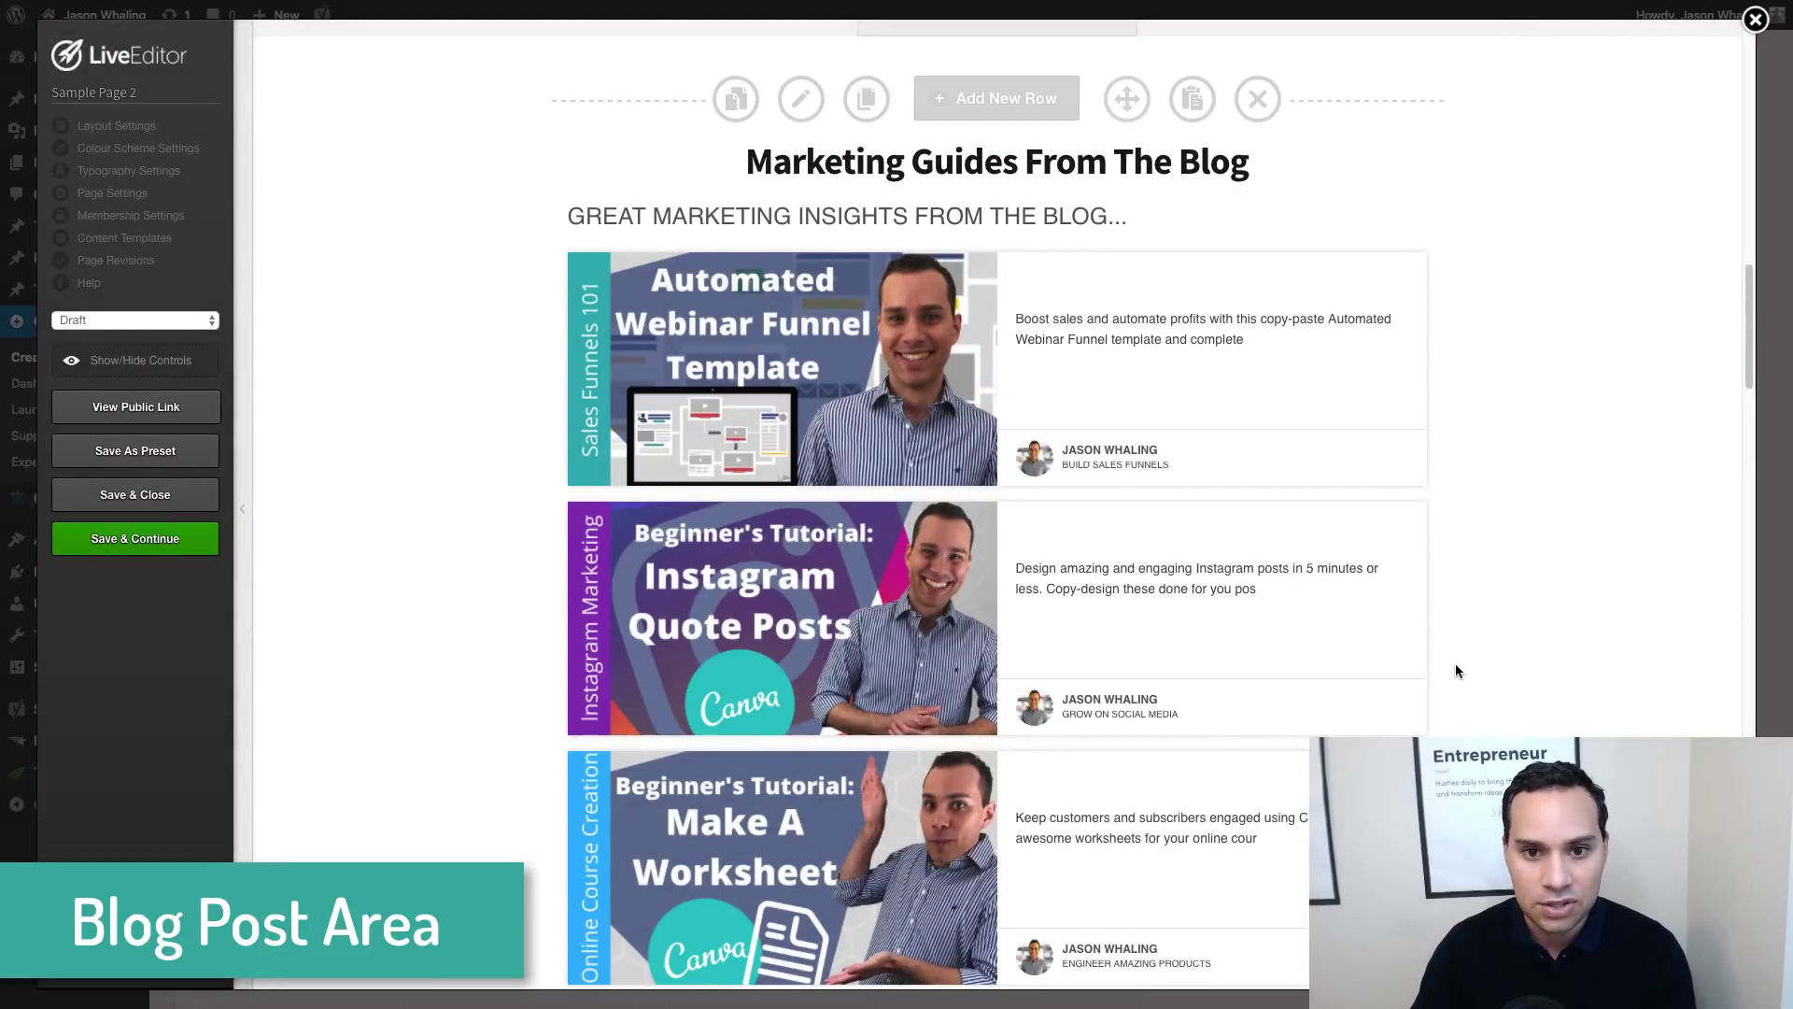
In the page's typography settings, set the link colour to #000894 and the link hover colour to #0095ff, and update them
{"action": "scroll", "coordinate": [1532, 588], "scroll_direction": "up", "scroll_amount": 1}
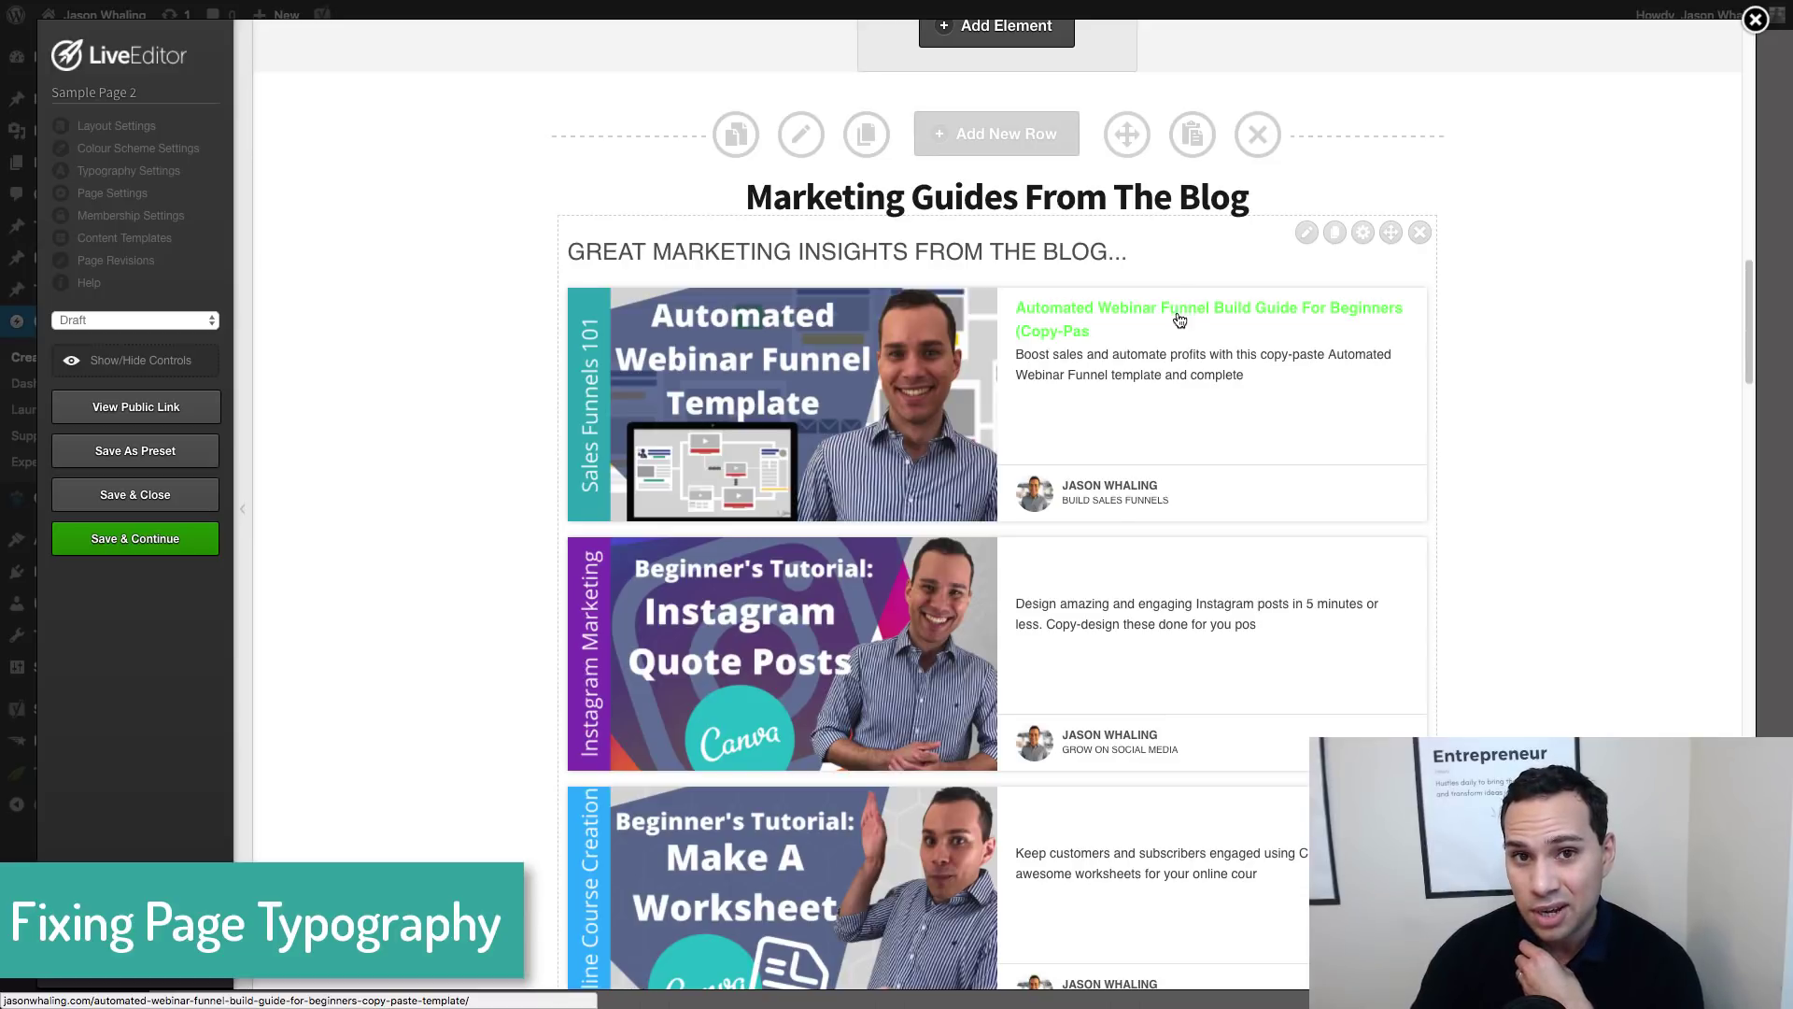
{"action": "scroll", "coordinate": [1433, 389], "scroll_direction": "up", "scroll_amount": 15}
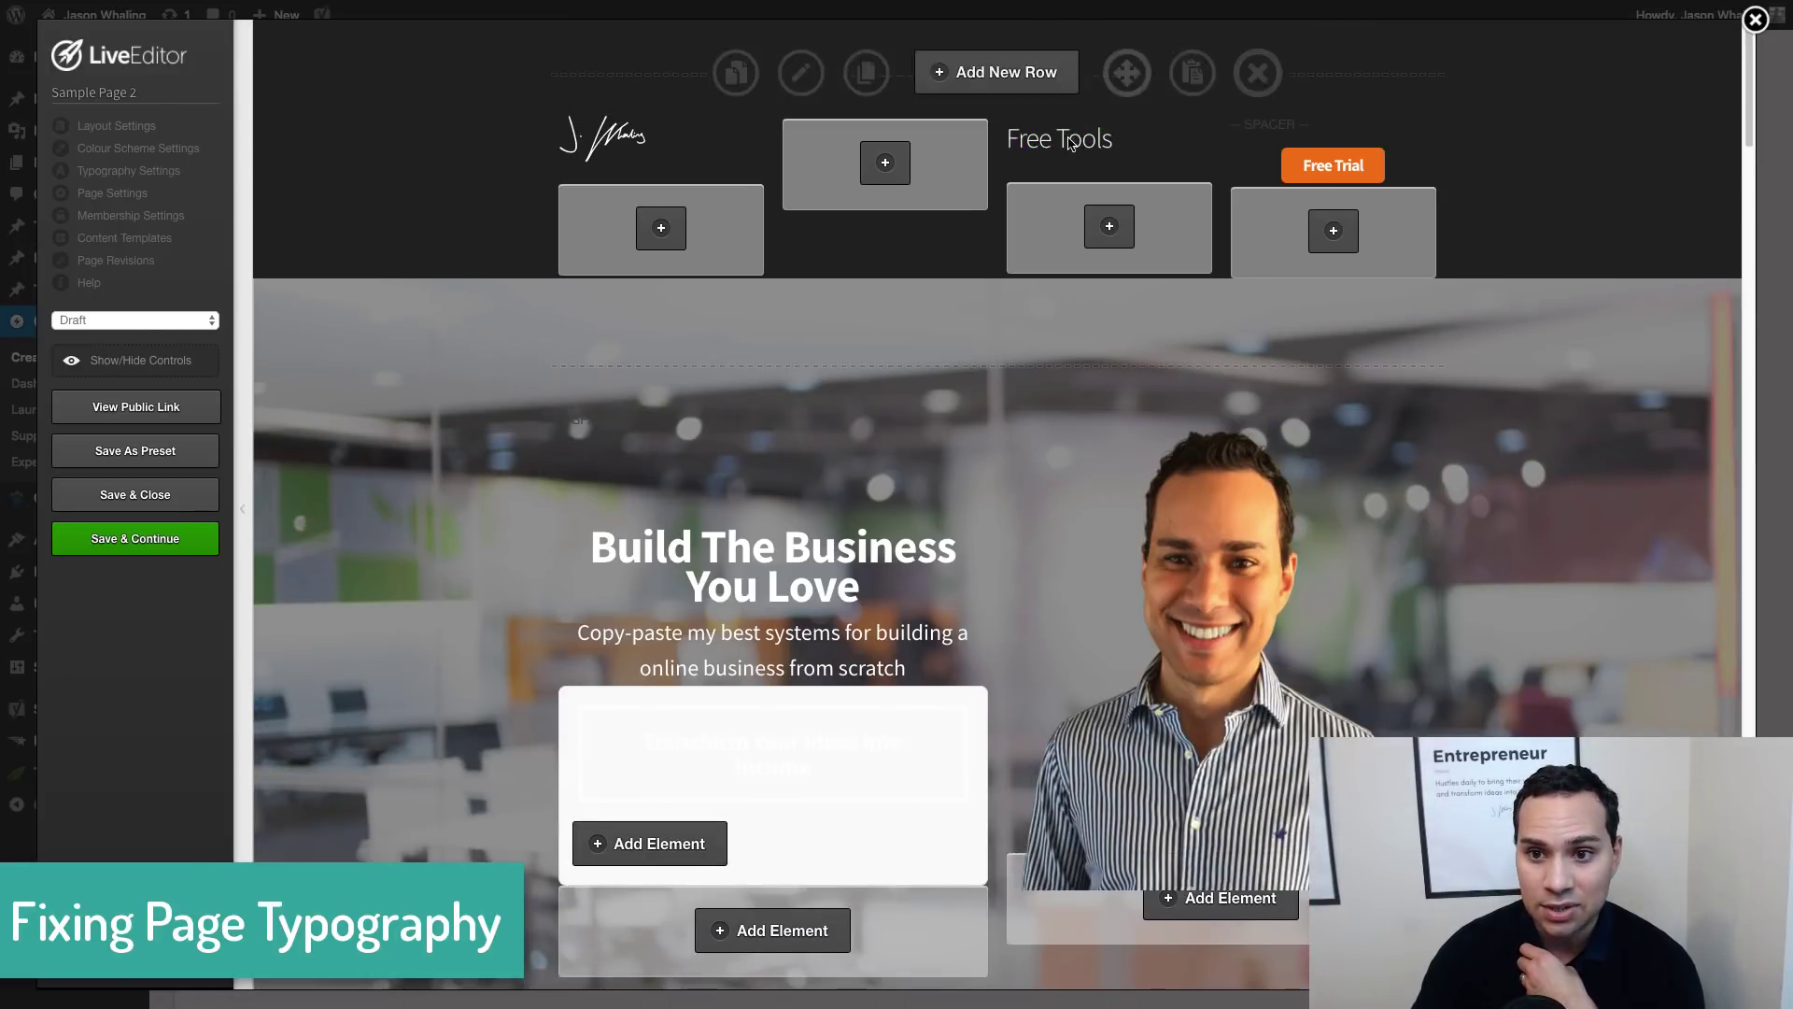
{"action": "scroll", "coordinate": [1371, 495], "scroll_direction": "down", "scroll_amount": 12}
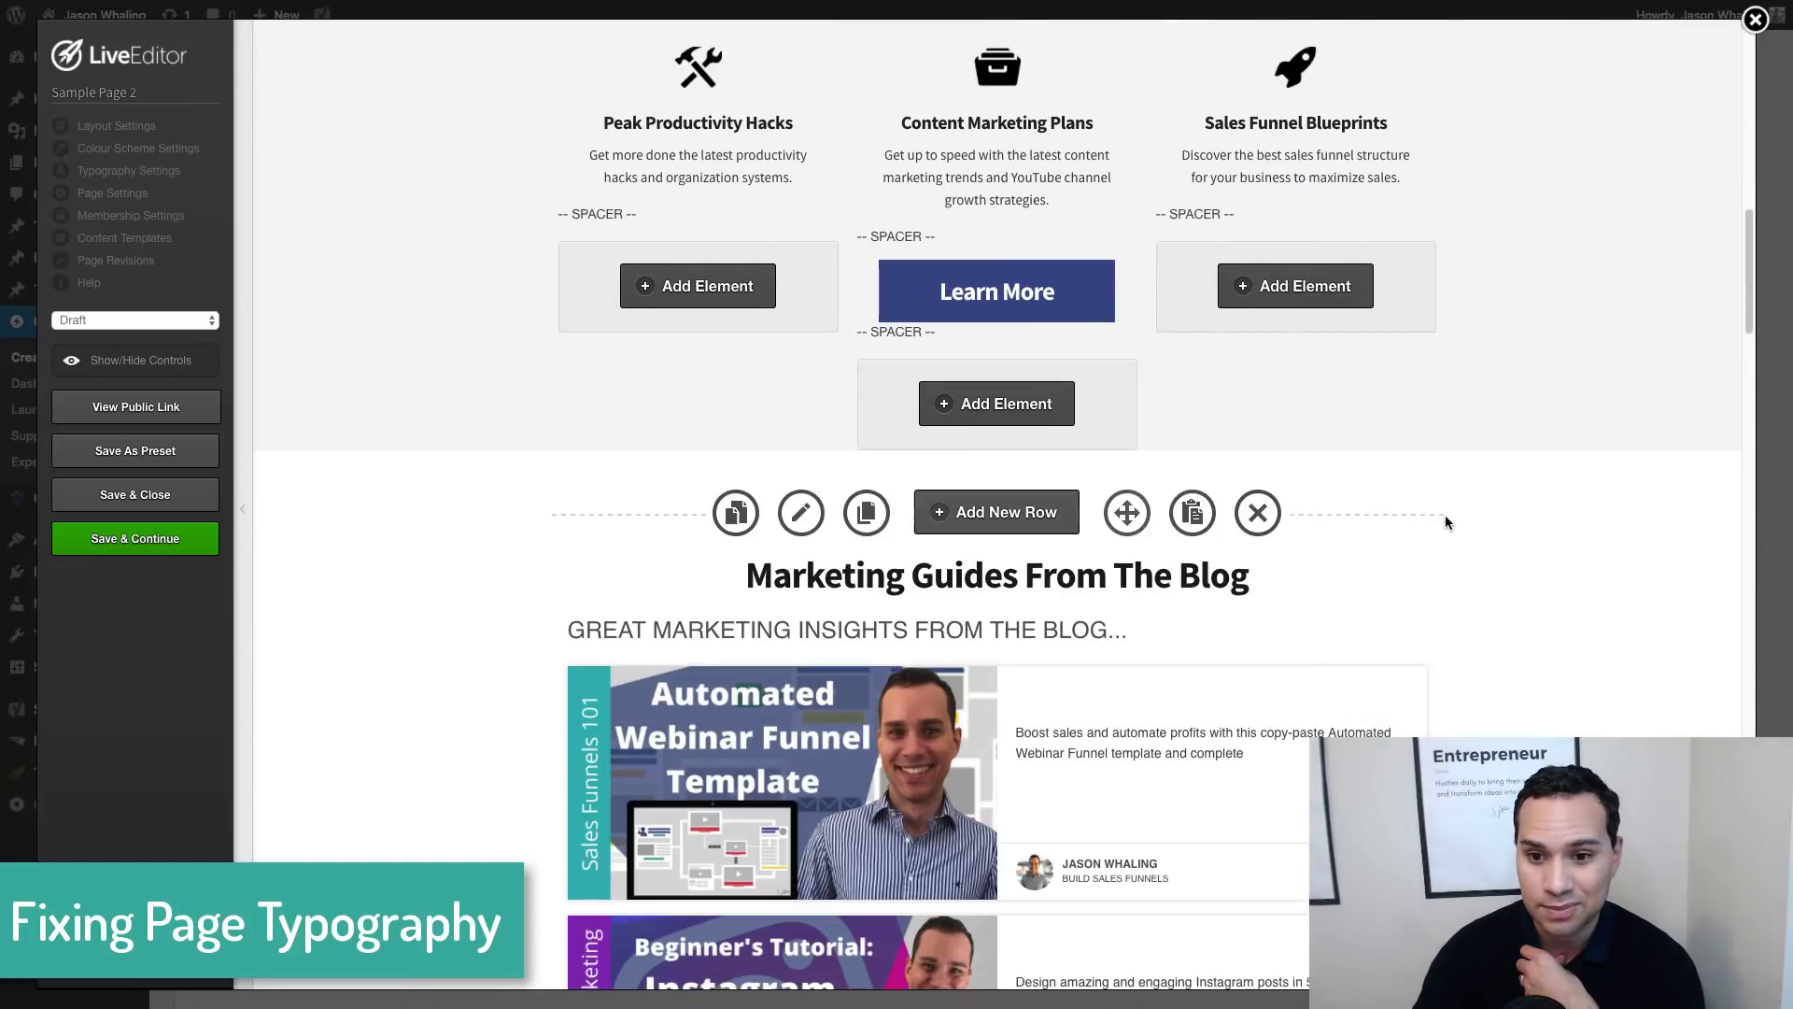
{"action": "scroll", "coordinate": [1445, 514], "scroll_direction": "down", "scroll_amount": 3}
{"action": "scroll", "coordinate": [1113, 637], "scroll_direction": "up", "scroll_amount": 2}
{"action": "scroll", "coordinate": [1072, 315], "scroll_direction": "down", "scroll_amount": 4}
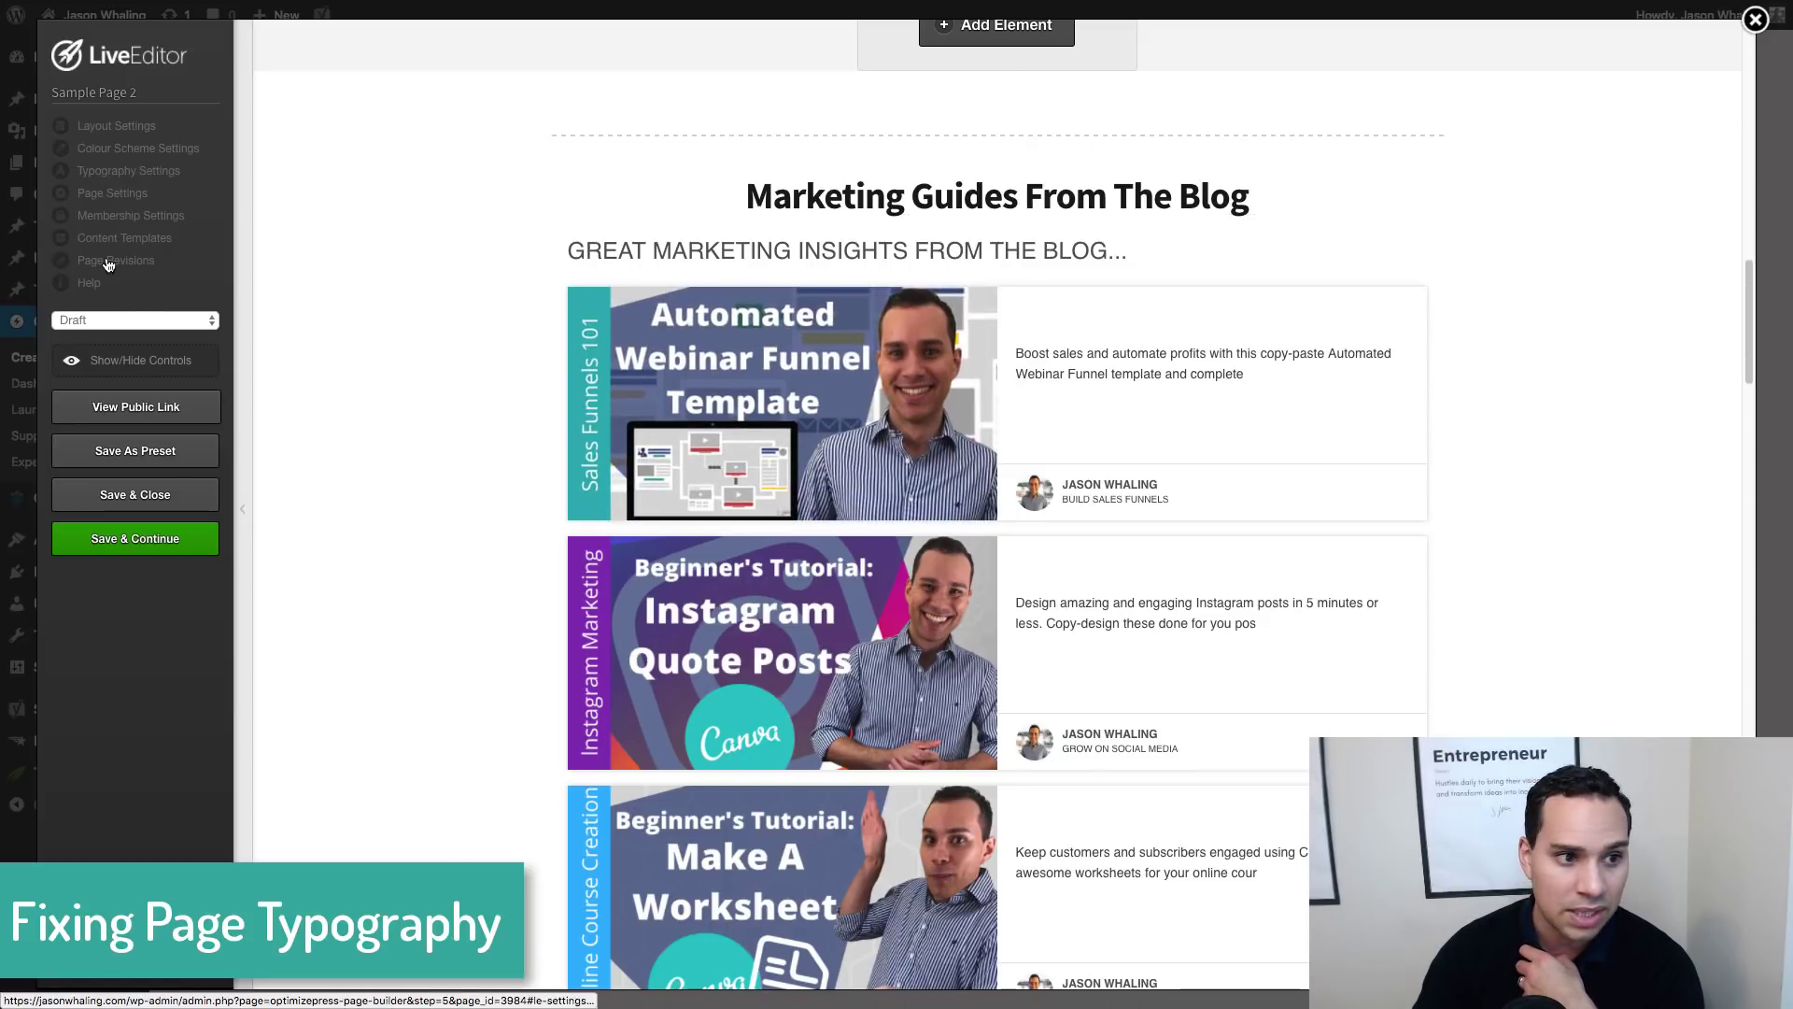
{"action": "left_click", "coordinate": [128, 172]}
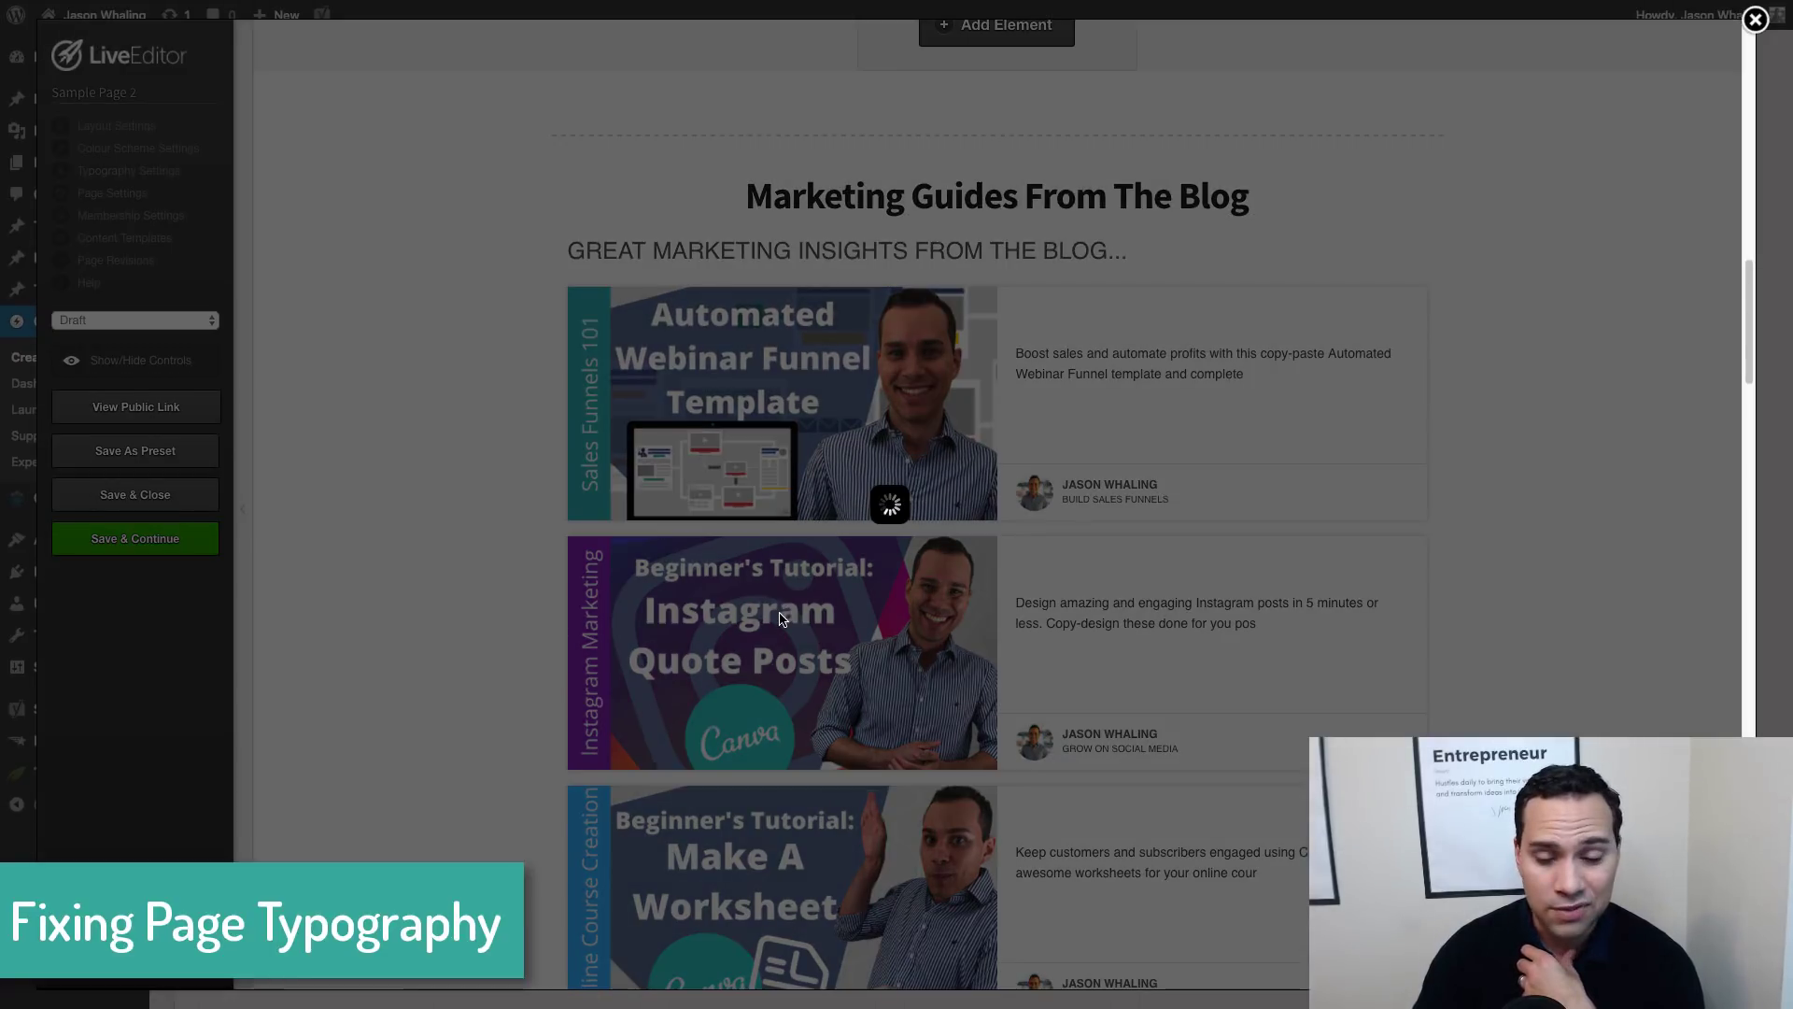
{"action": "scroll", "coordinate": [949, 621], "scroll_direction": "up", "scroll_amount": 3}
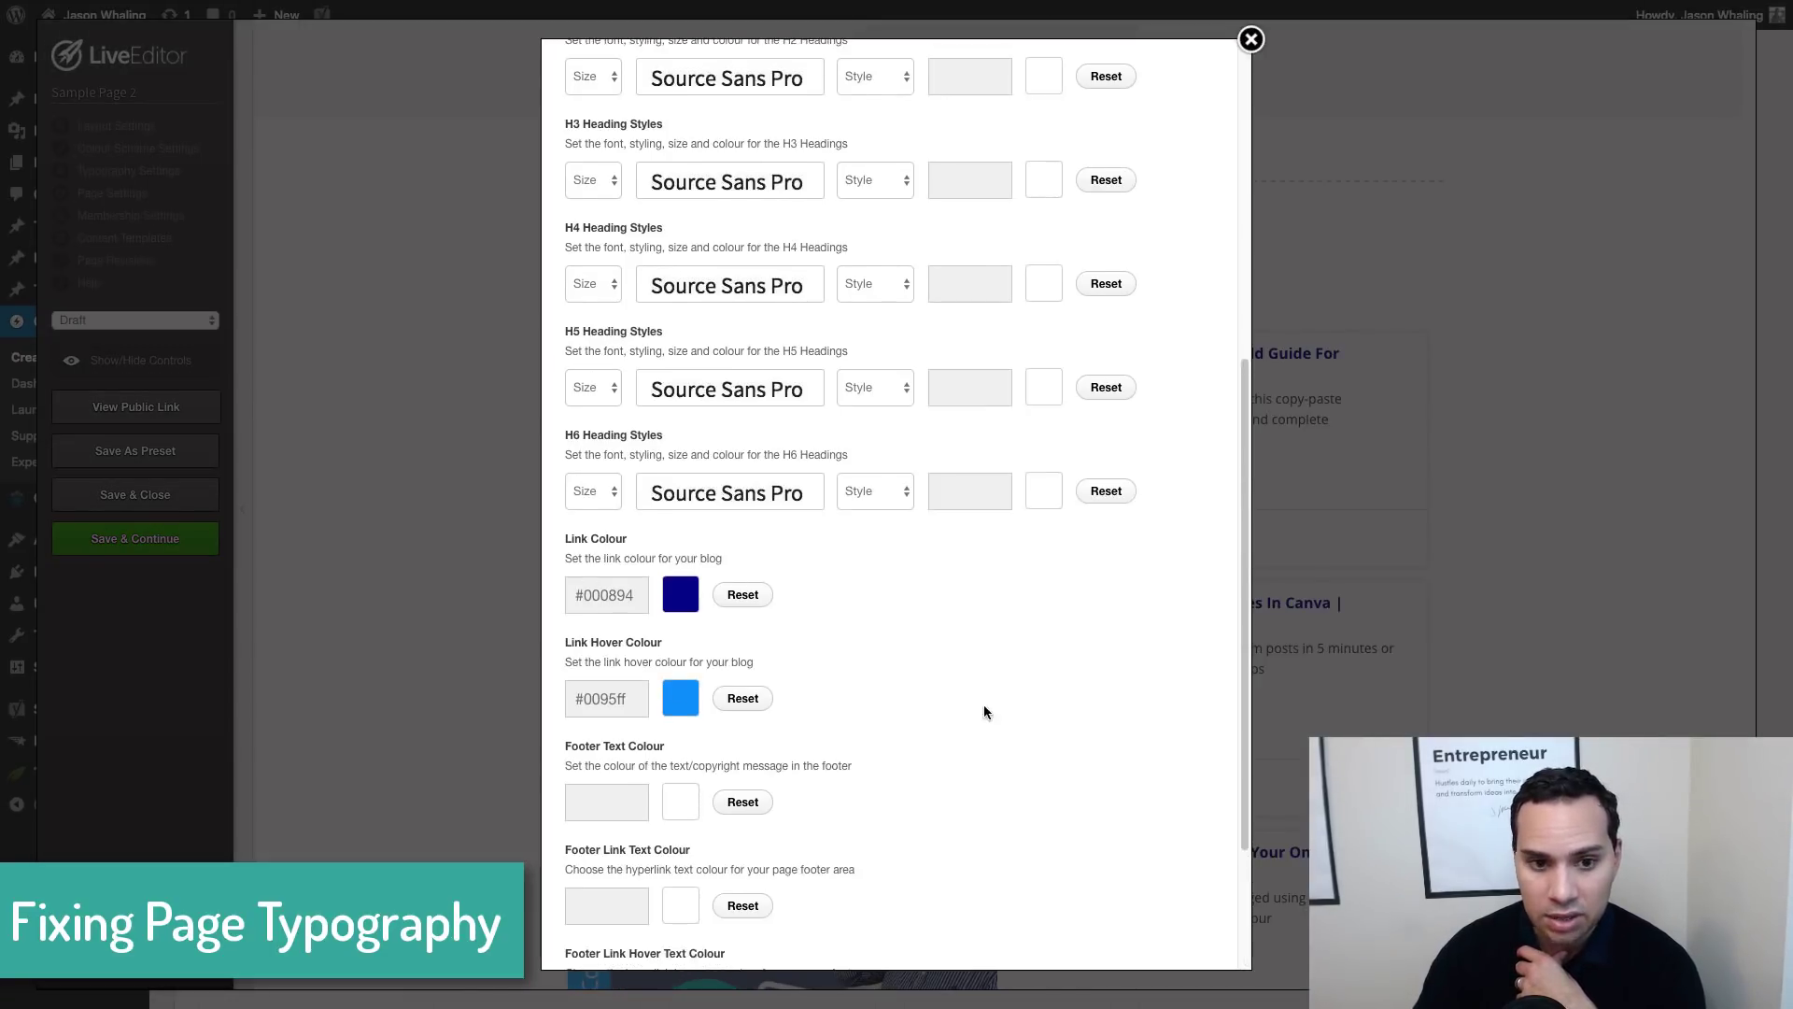
{"action": "scroll", "coordinate": [1134, 895], "scroll_direction": "down", "scroll_amount": 2}
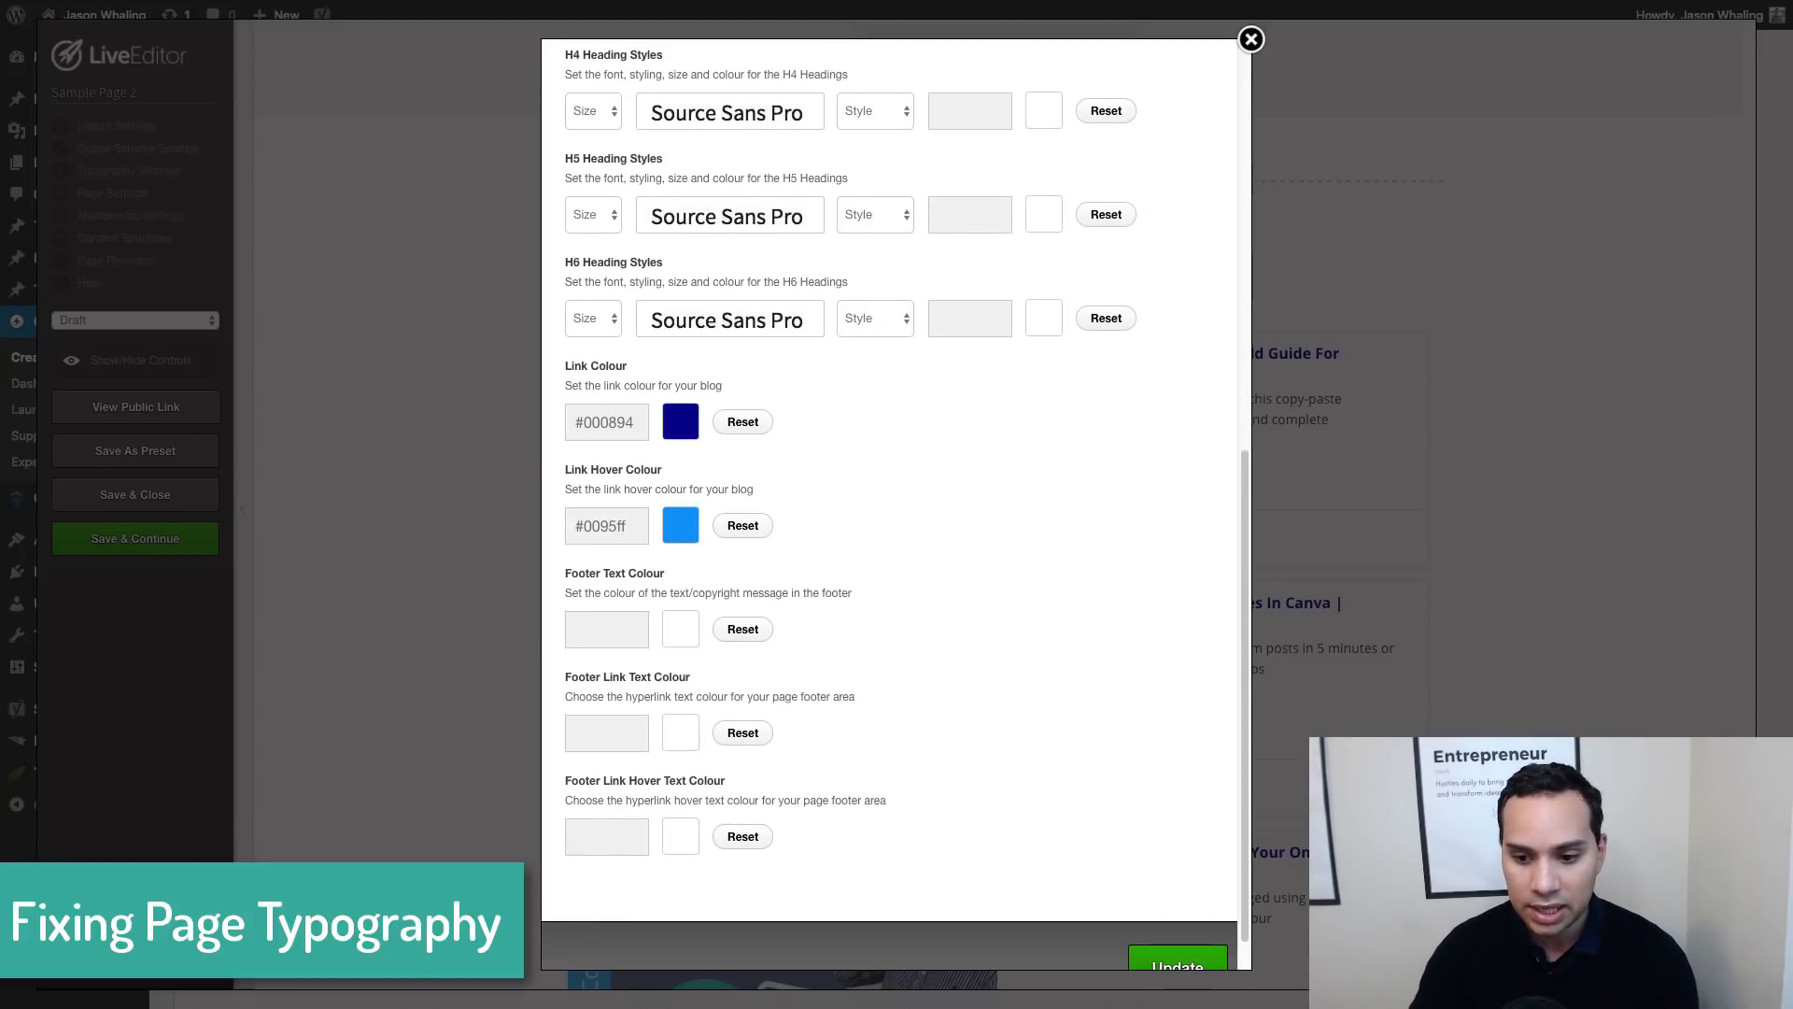
{"action": "left_click", "coordinate": [1177, 964]}
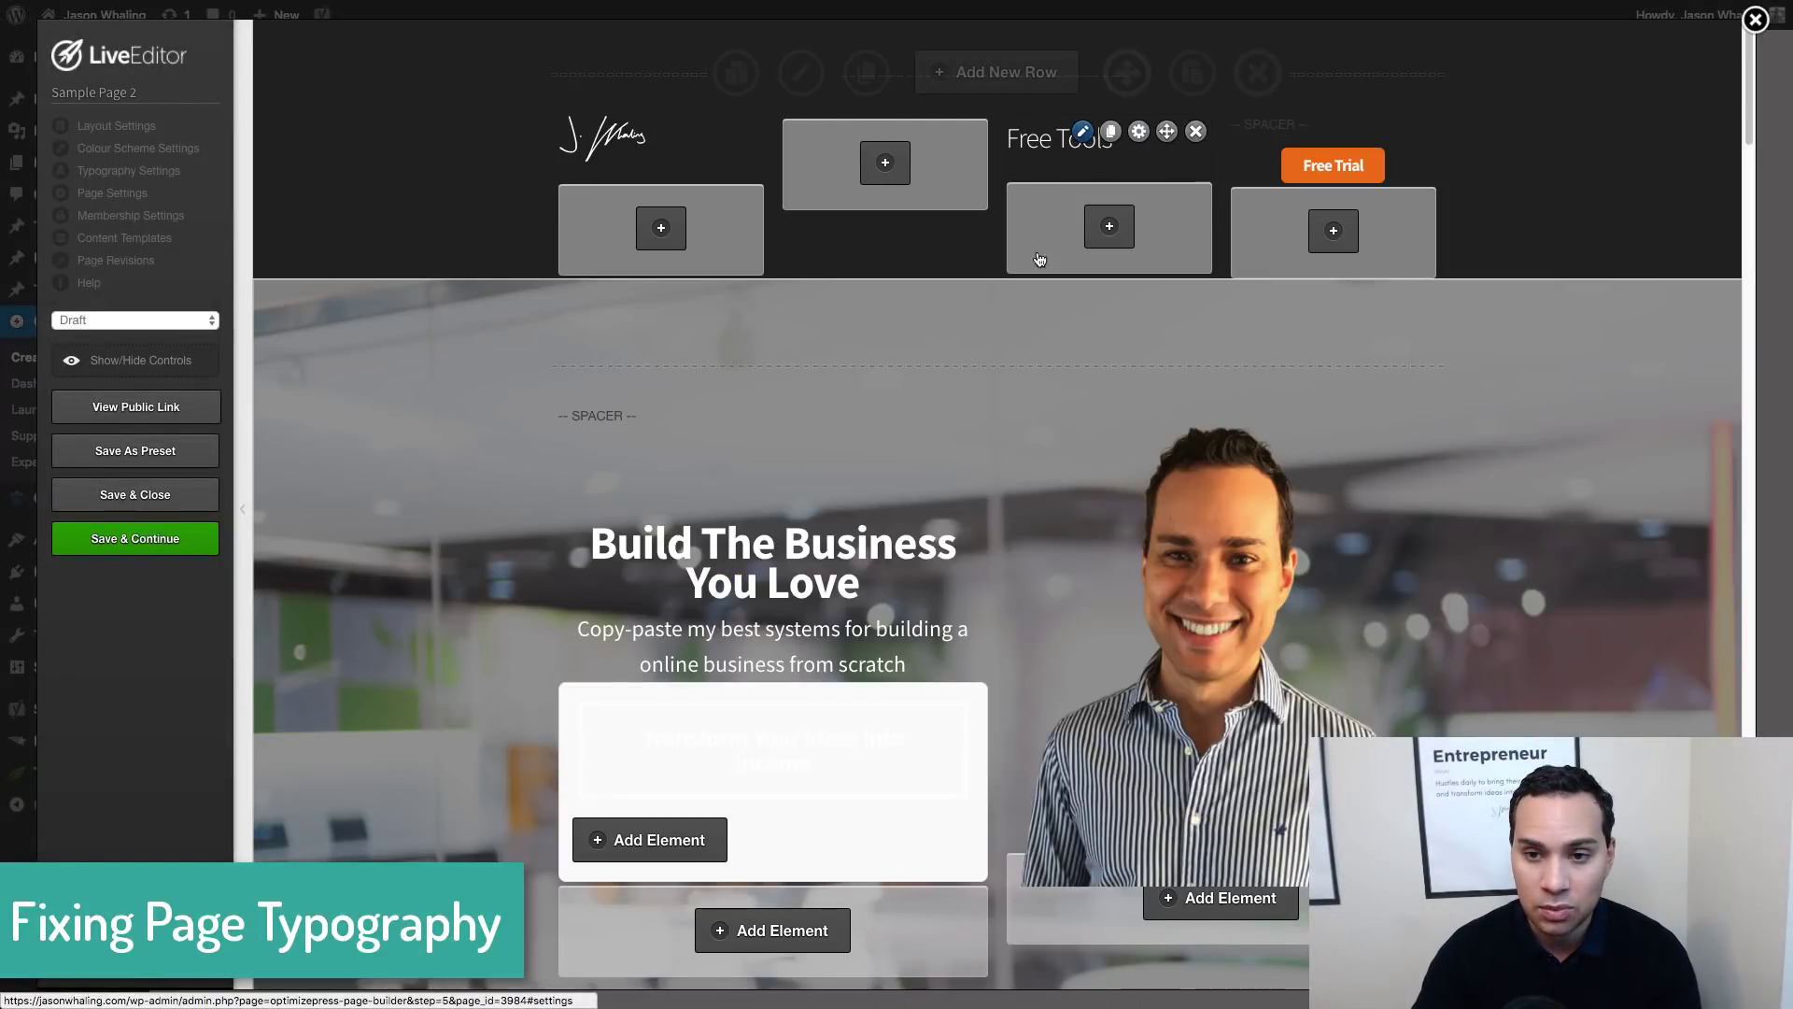
Set the header's "Free Tools" link text to white, update its text block, and save the page
{"action": "left_click", "coordinate": [808, 696]}
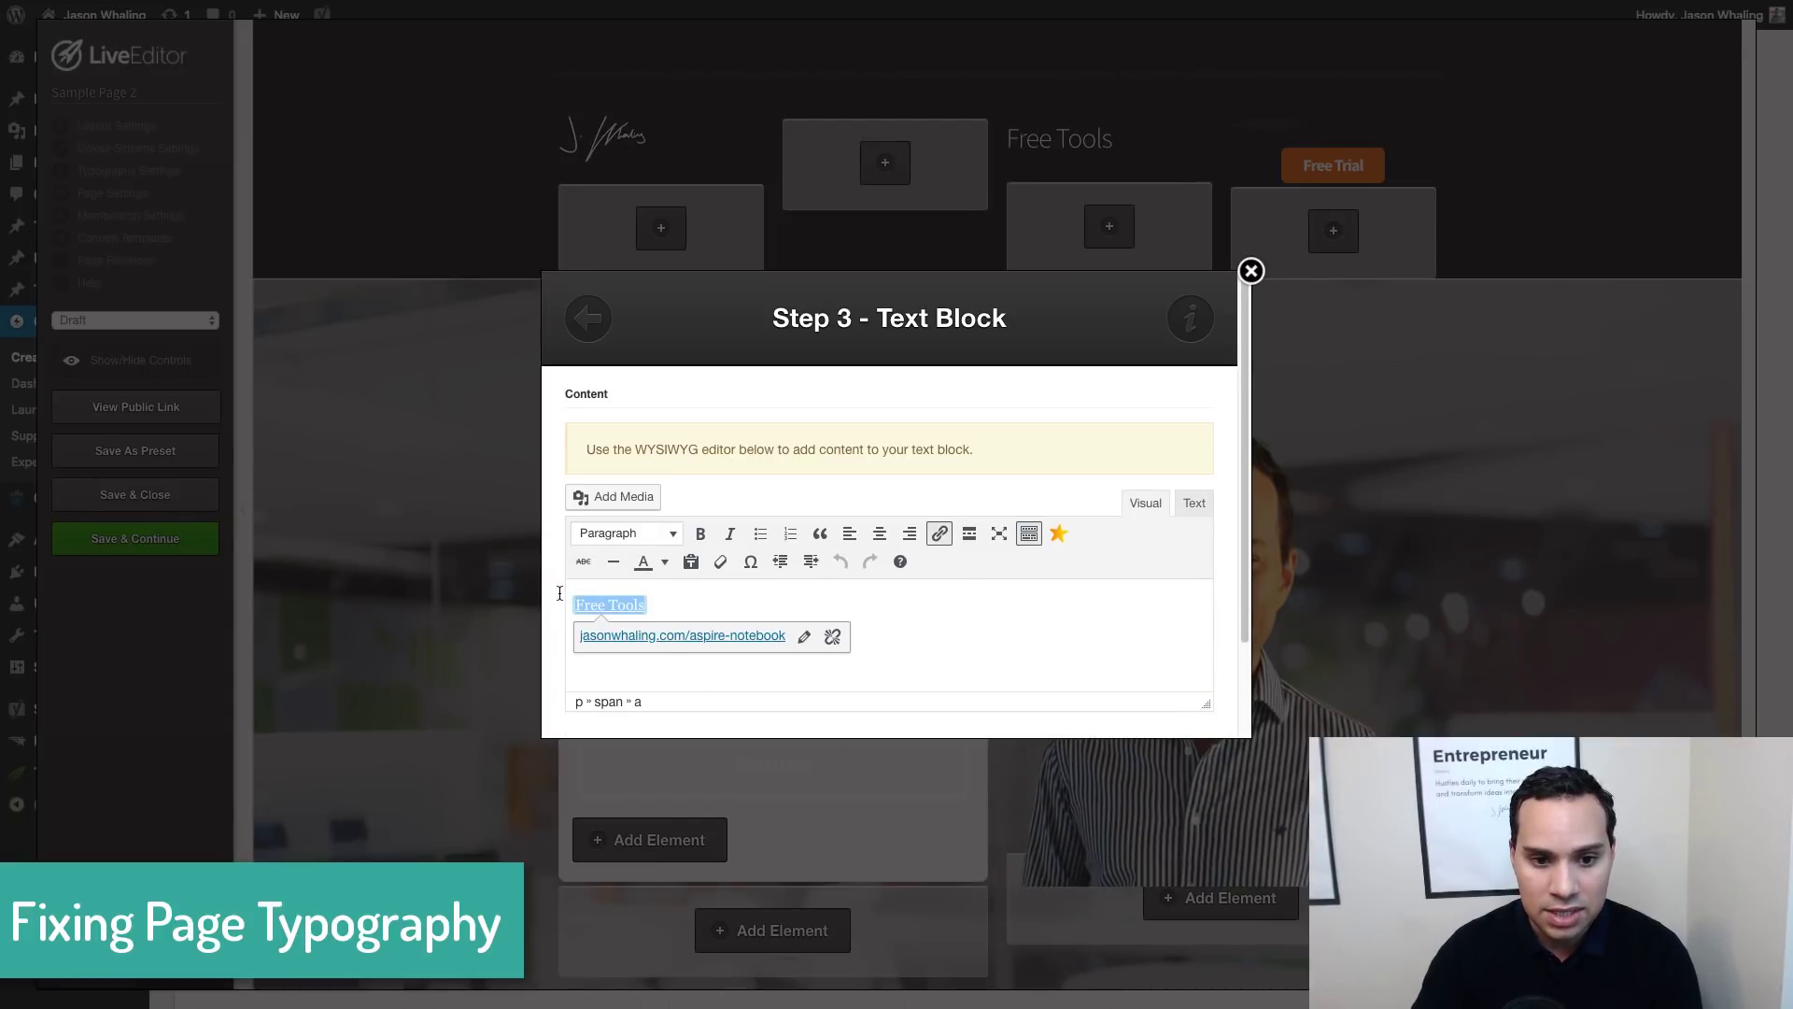
{"action": "left_click", "coordinate": [665, 565]}
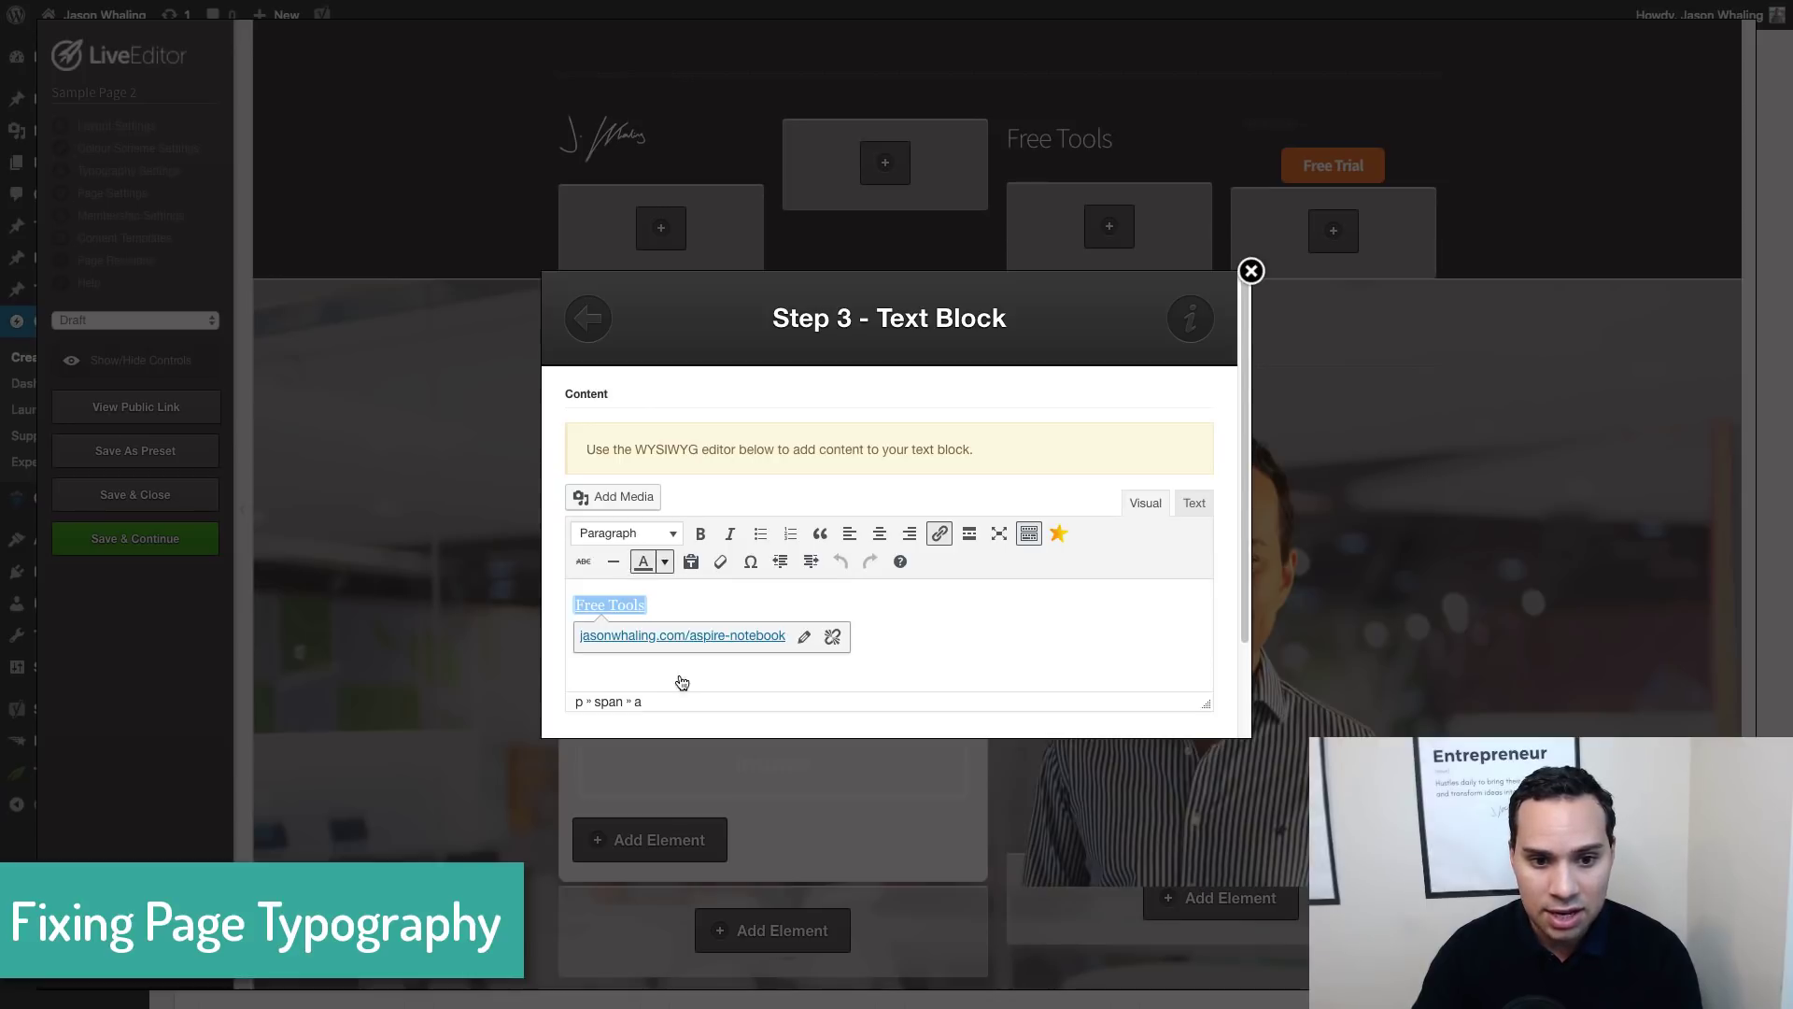
{"action": "left_click", "coordinate": [714, 658]}
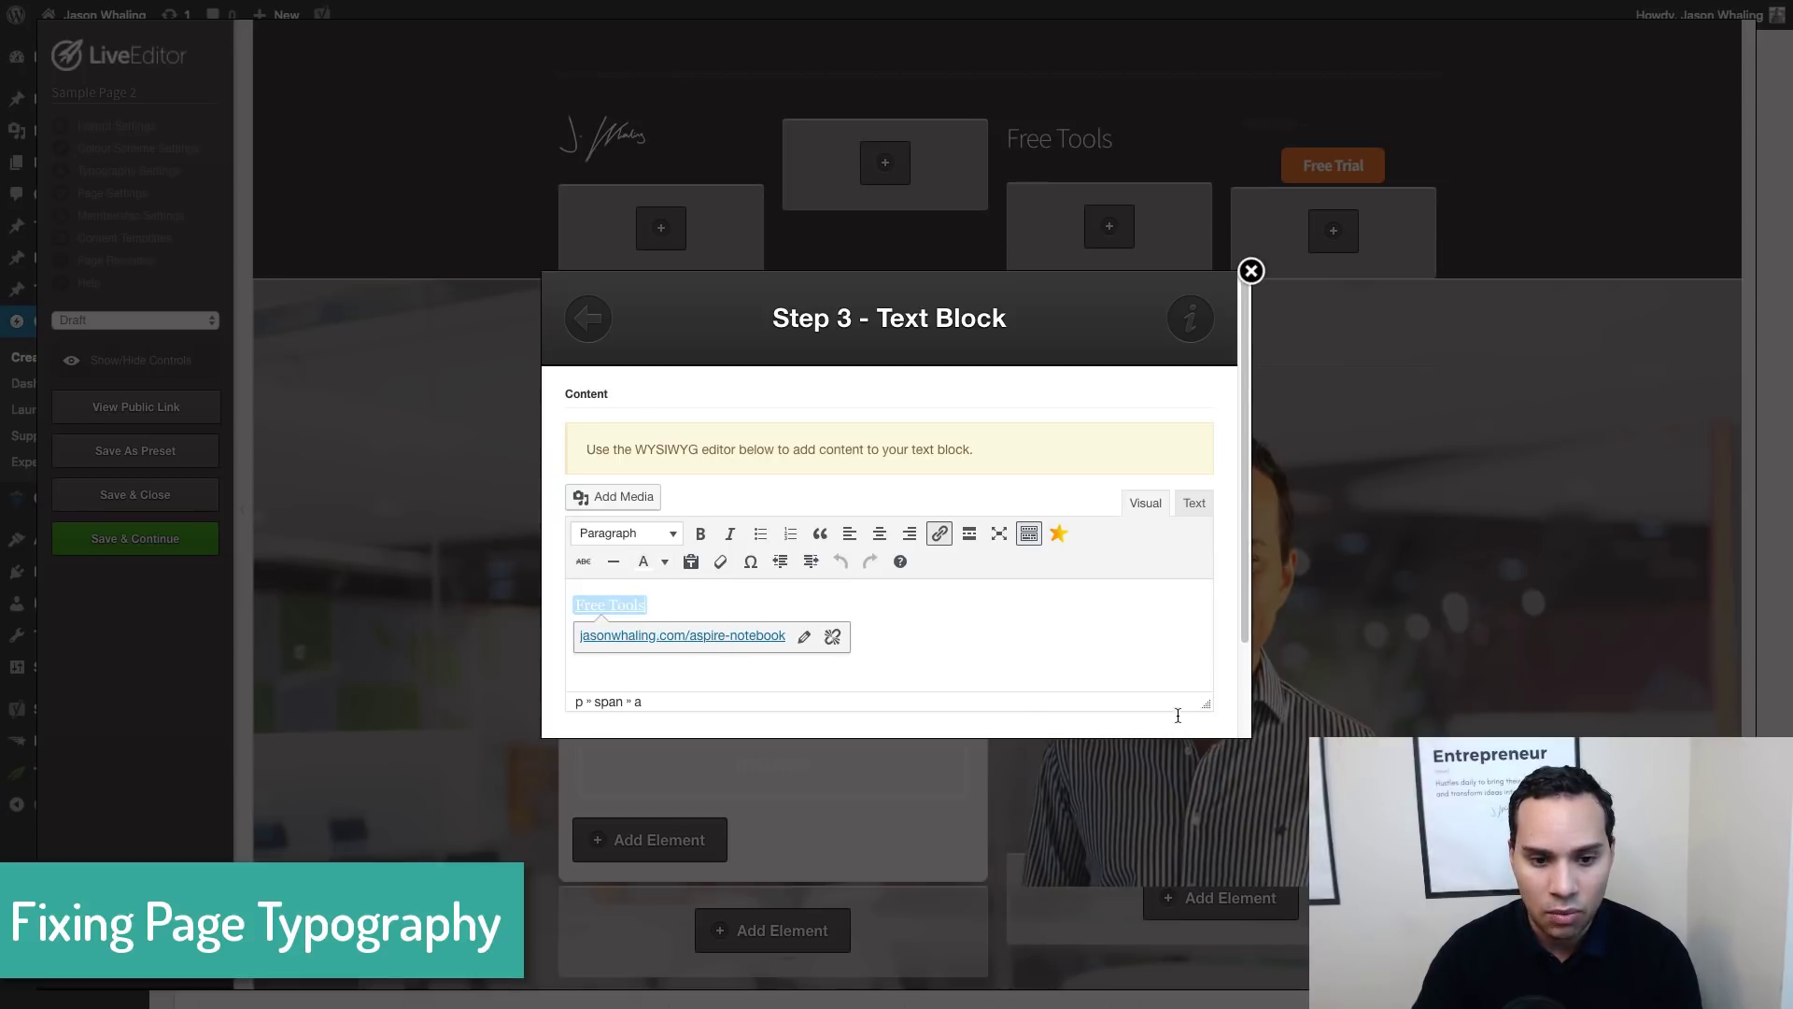
{"action": "scroll", "coordinate": [1117, 713], "scroll_direction": "down", "scroll_amount": 2}
{"action": "scroll", "coordinate": [1009, 697], "scroll_direction": "up", "scroll_amount": 2}
{"action": "scroll", "coordinate": [1007, 691], "scroll_direction": "down", "scroll_amount": 2}
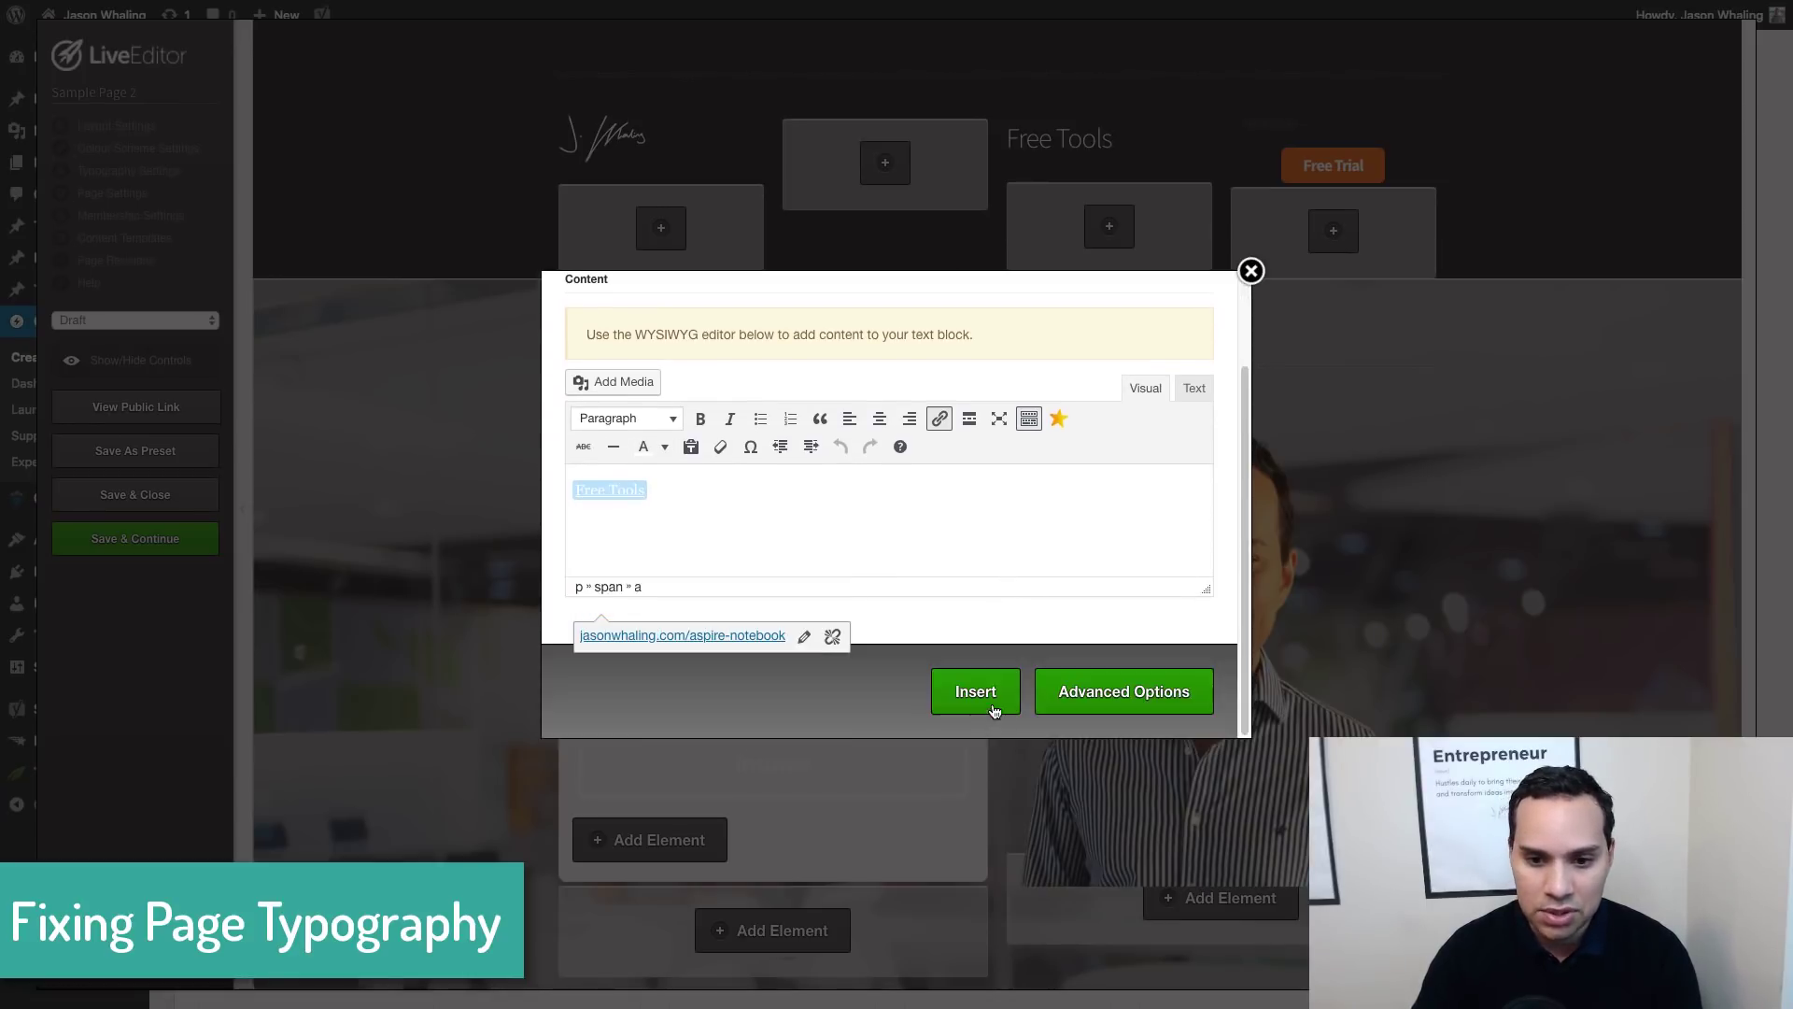
{"action": "left_click", "coordinate": [994, 710]}
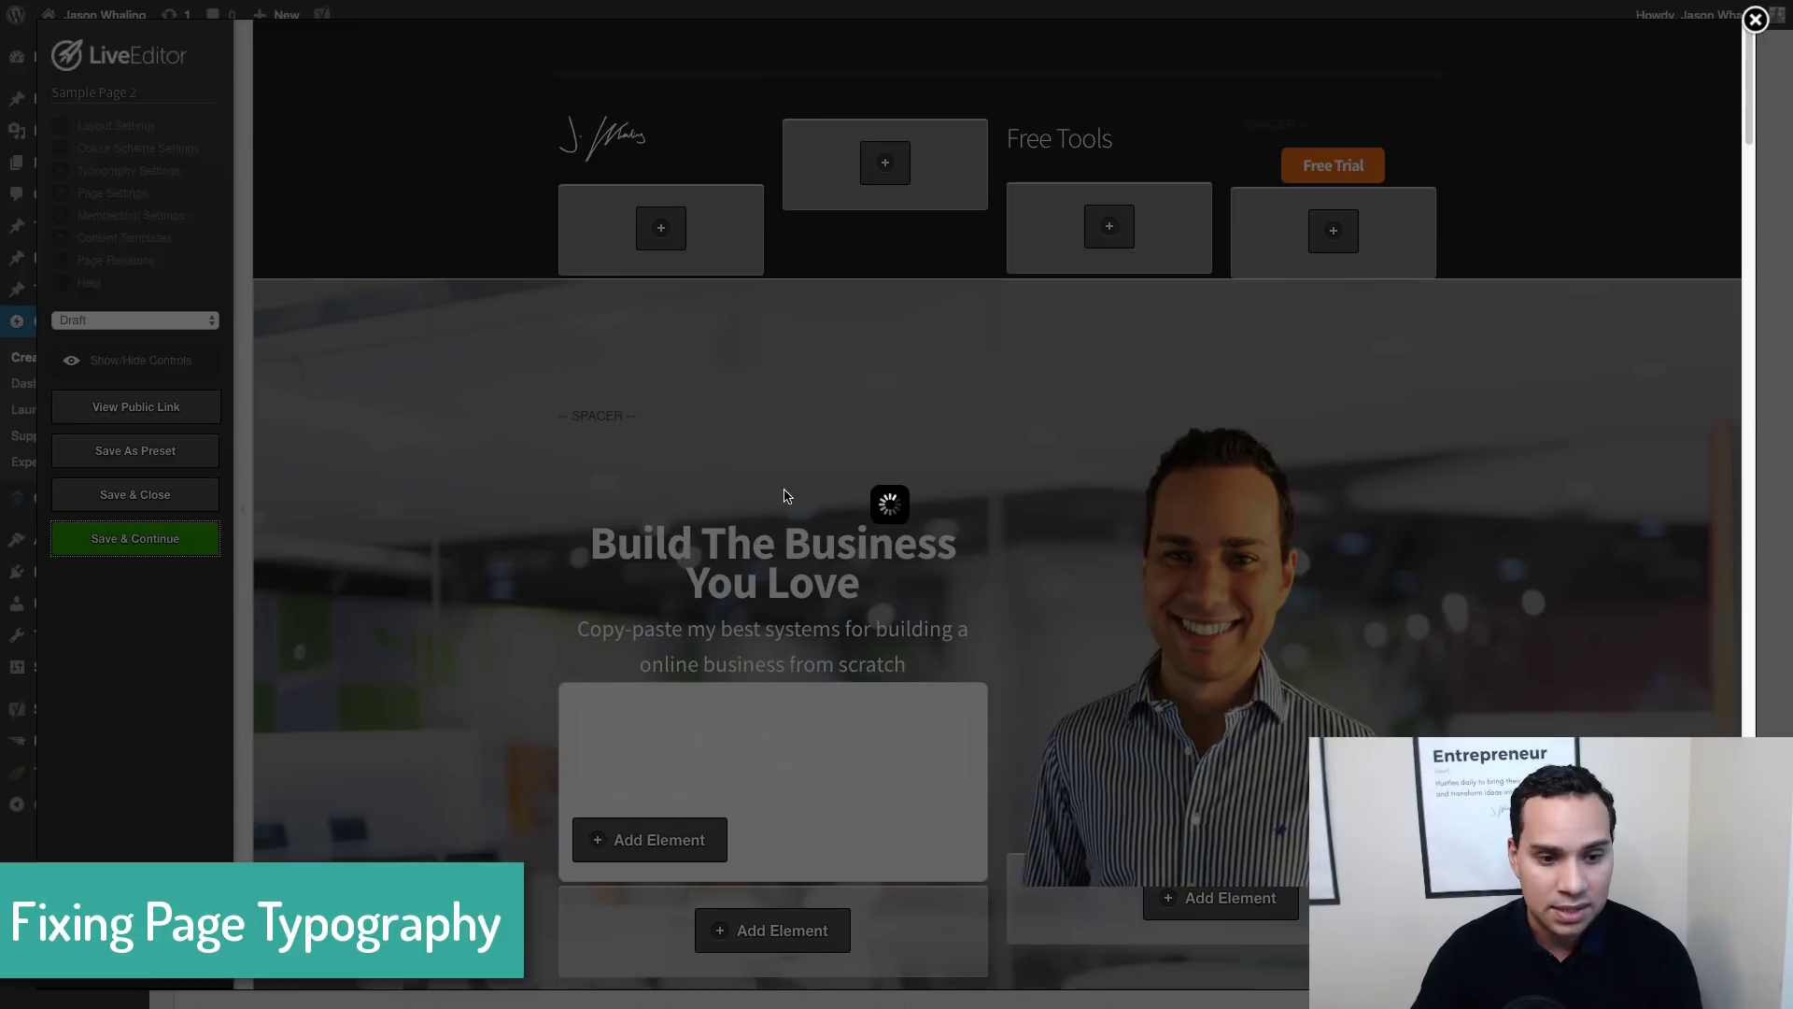
Hide the editing controls and review the page from the header down to the blog post titles and their link colours
{"action": "left_click", "coordinate": [1077, 93]}
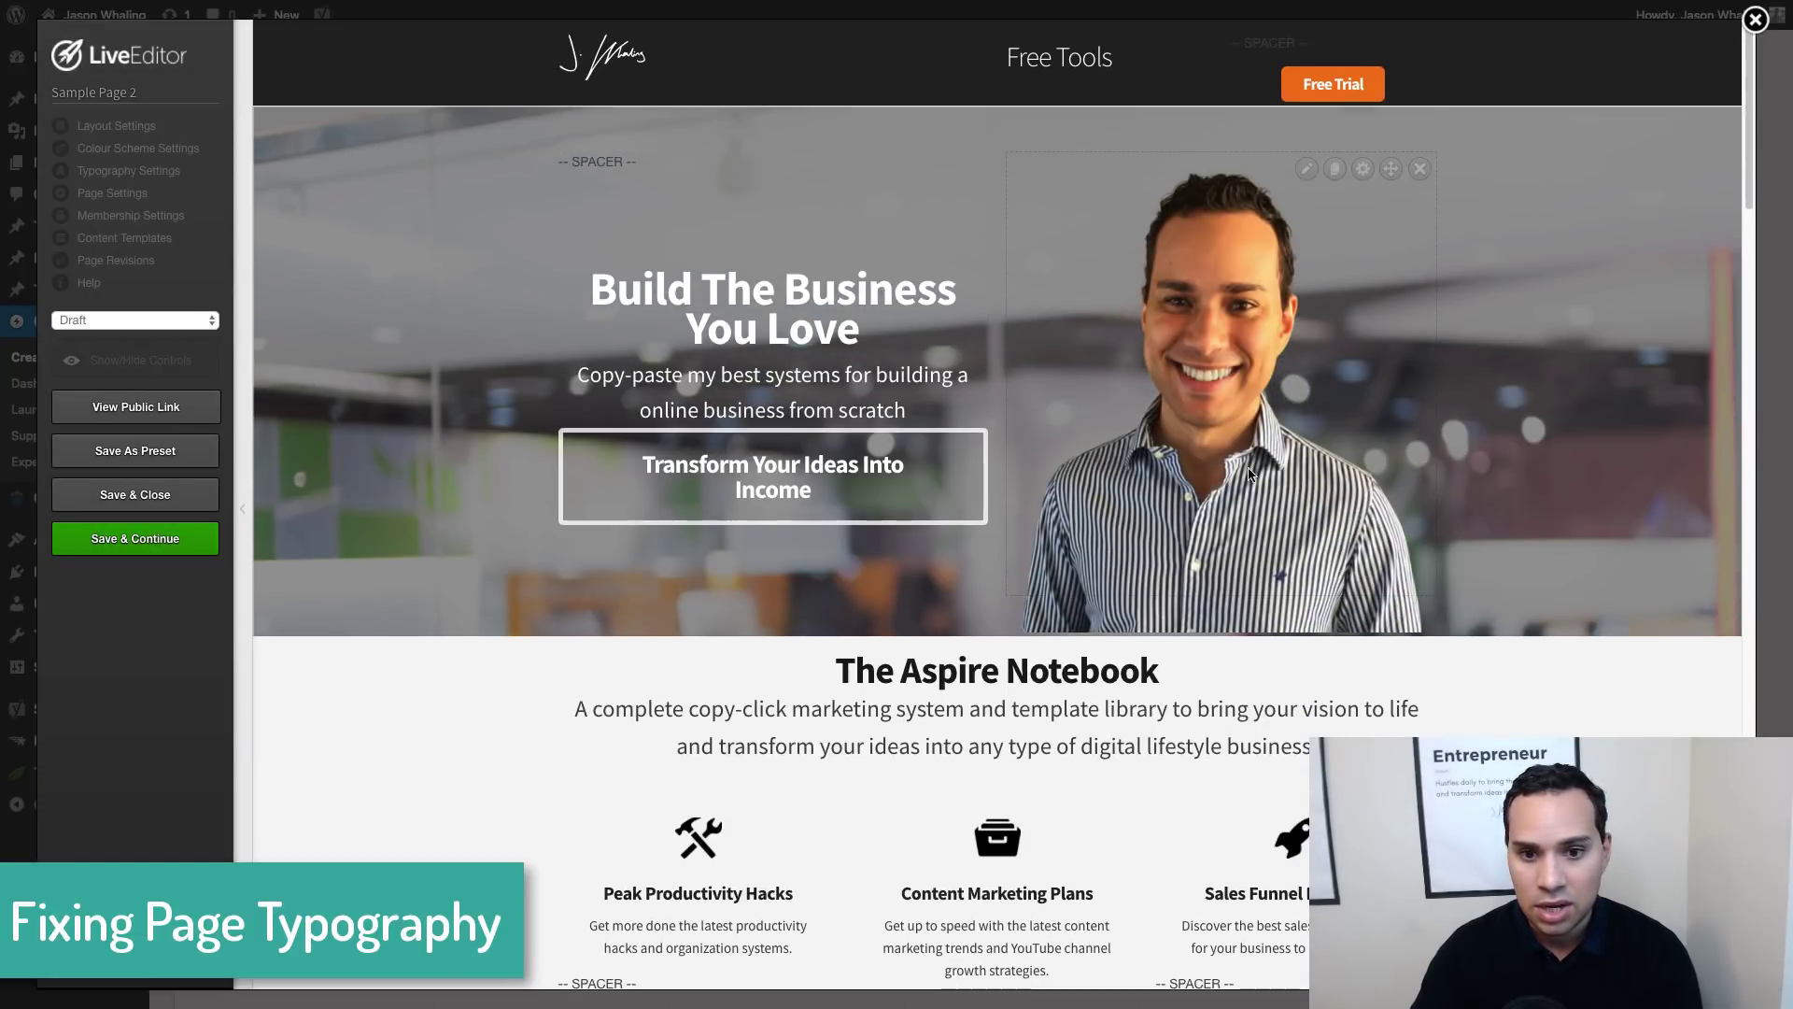
{"action": "scroll", "coordinate": [1306, 482], "scroll_direction": "down", "scroll_amount": 5}
{"action": "scroll", "coordinate": [1163, 502], "scroll_direction": "down", "scroll_amount": 10}
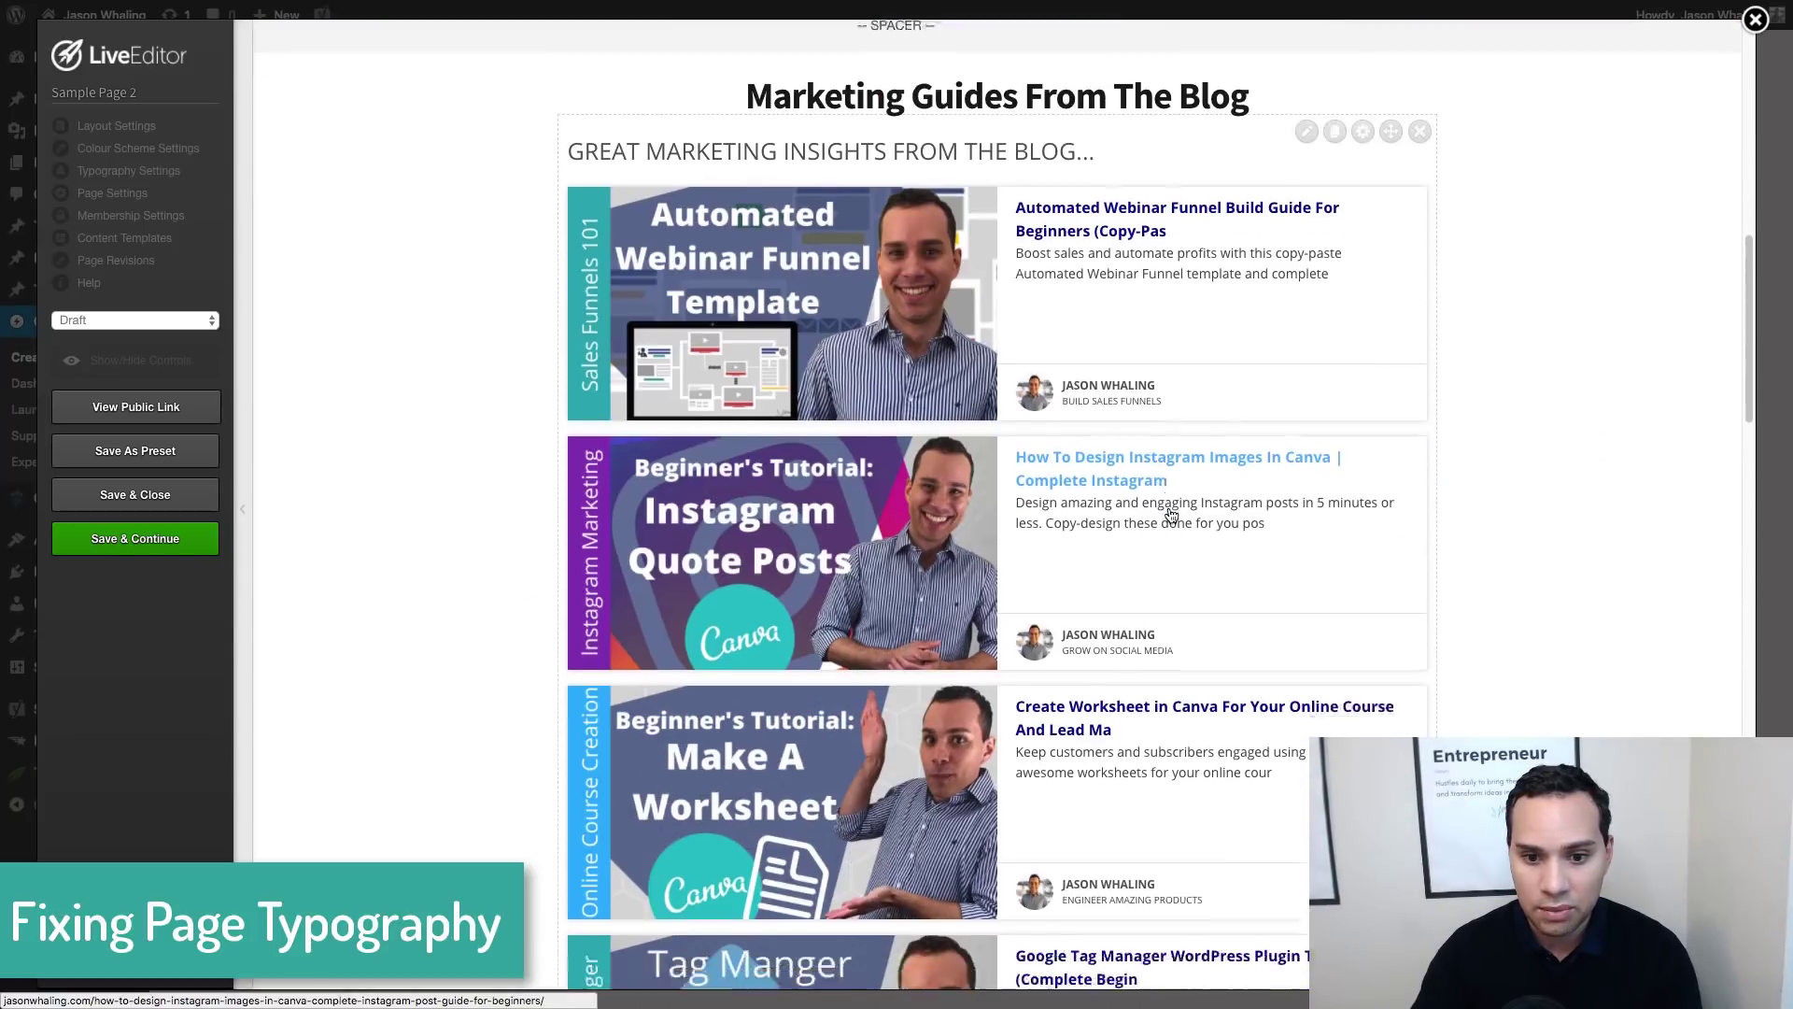
{"action": "scroll", "coordinate": [1171, 516], "scroll_direction": "up", "scroll_amount": 3}
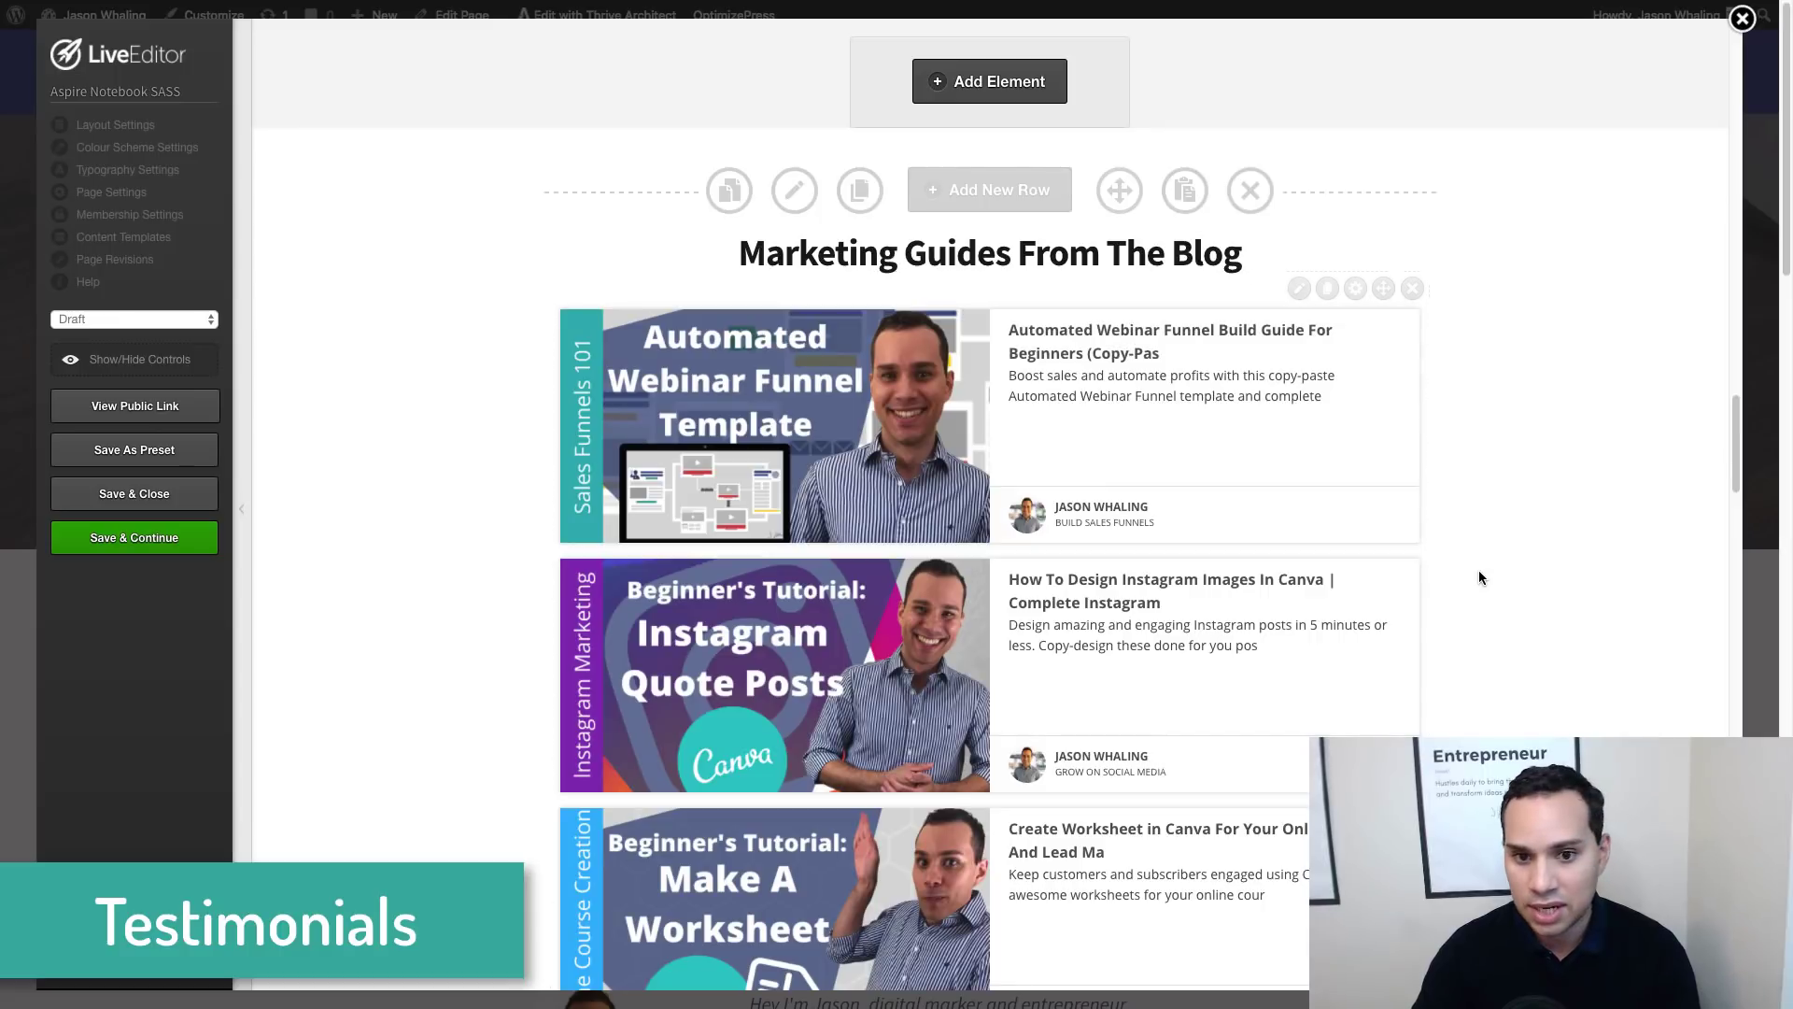
Copy the row of three customer testimonials from the Aspire Notebook SASS page
{"action": "scroll", "coordinate": [1489, 579], "scroll_direction": "down", "scroll_amount": 1}
{"action": "scroll", "coordinate": [1491, 579], "scroll_direction": "down", "scroll_amount": 10}
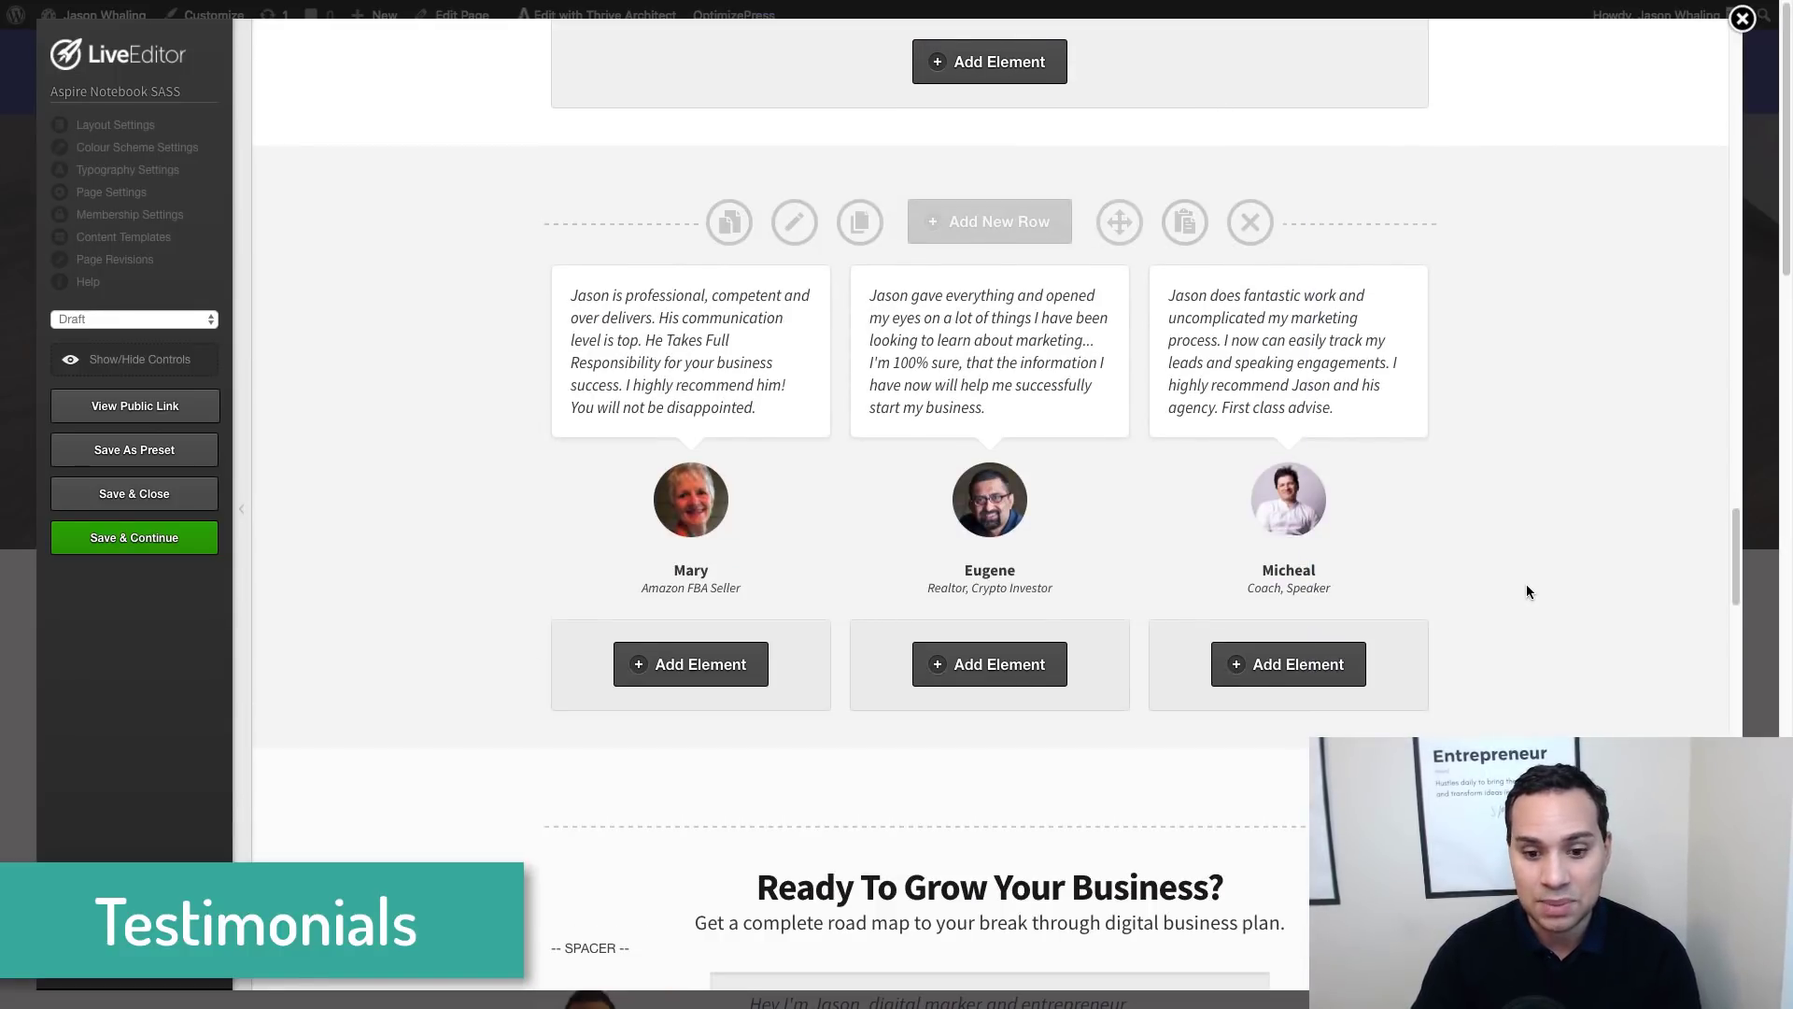
{"action": "scroll", "coordinate": [1526, 587], "scroll_direction": "down", "scroll_amount": 5}
{"action": "scroll", "coordinate": [1526, 585], "scroll_direction": "up", "scroll_amount": 6}
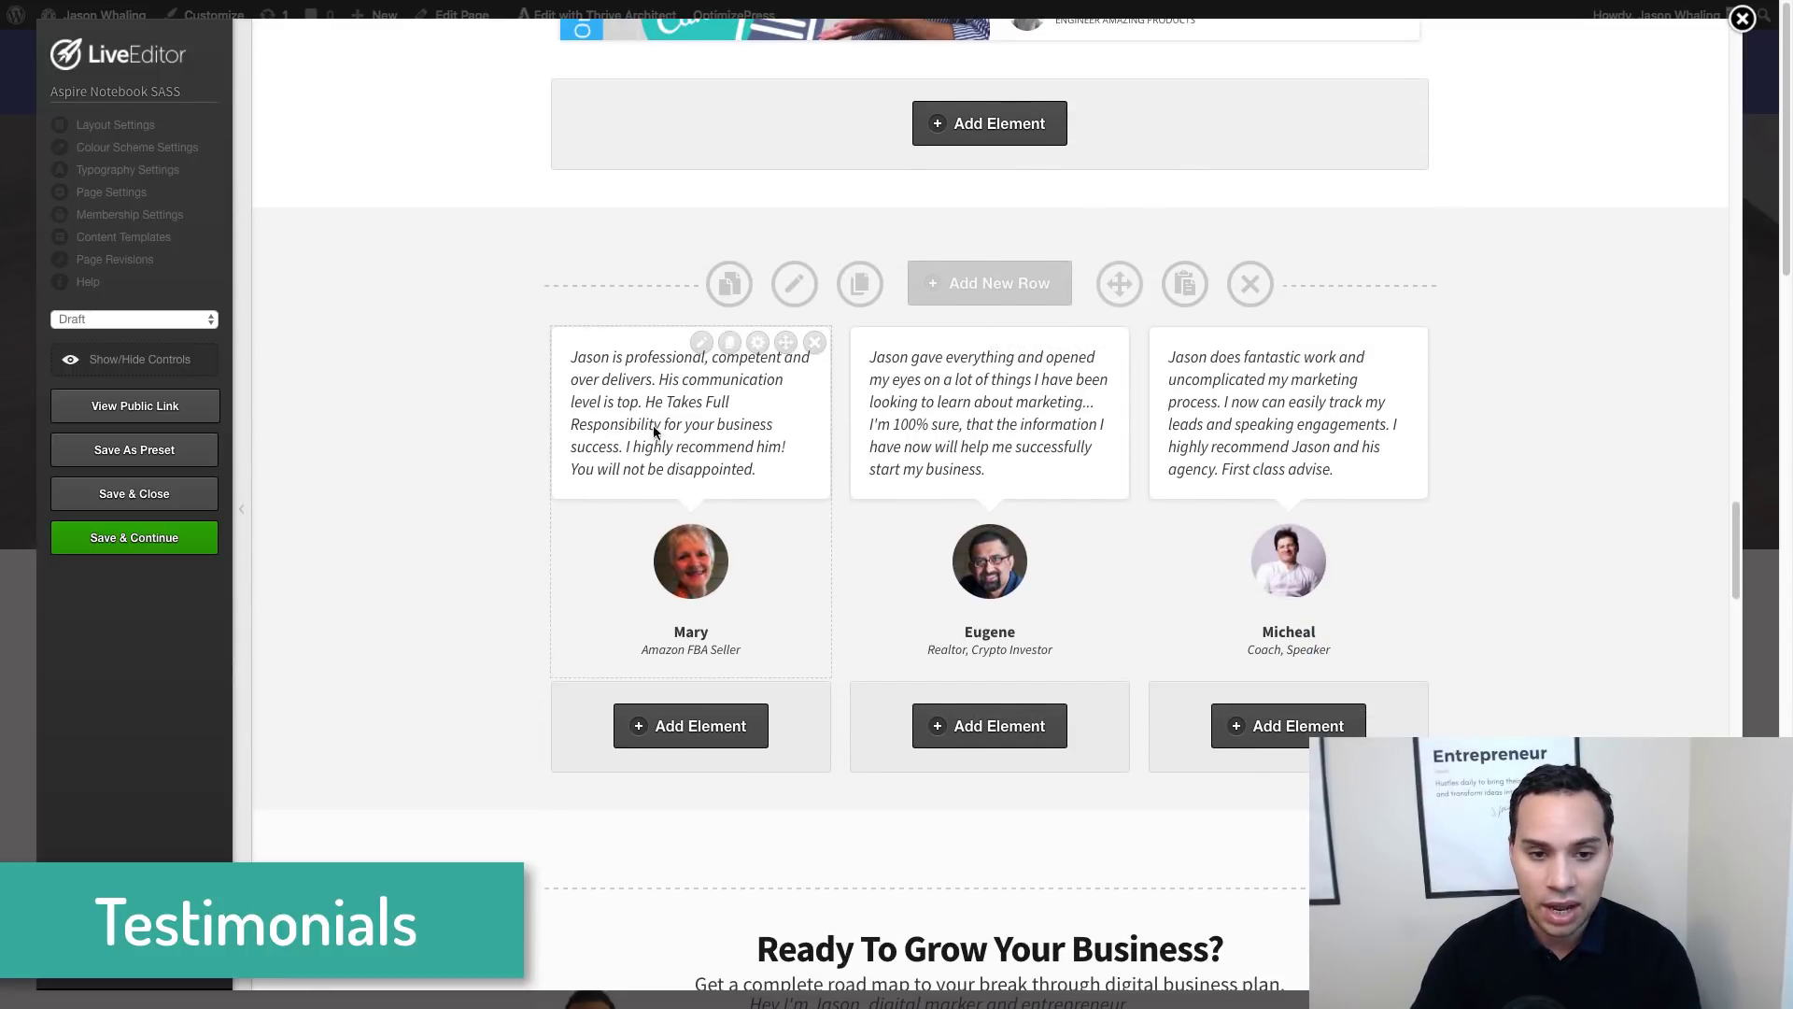
{"action": "left_click", "coordinate": [730, 286]}
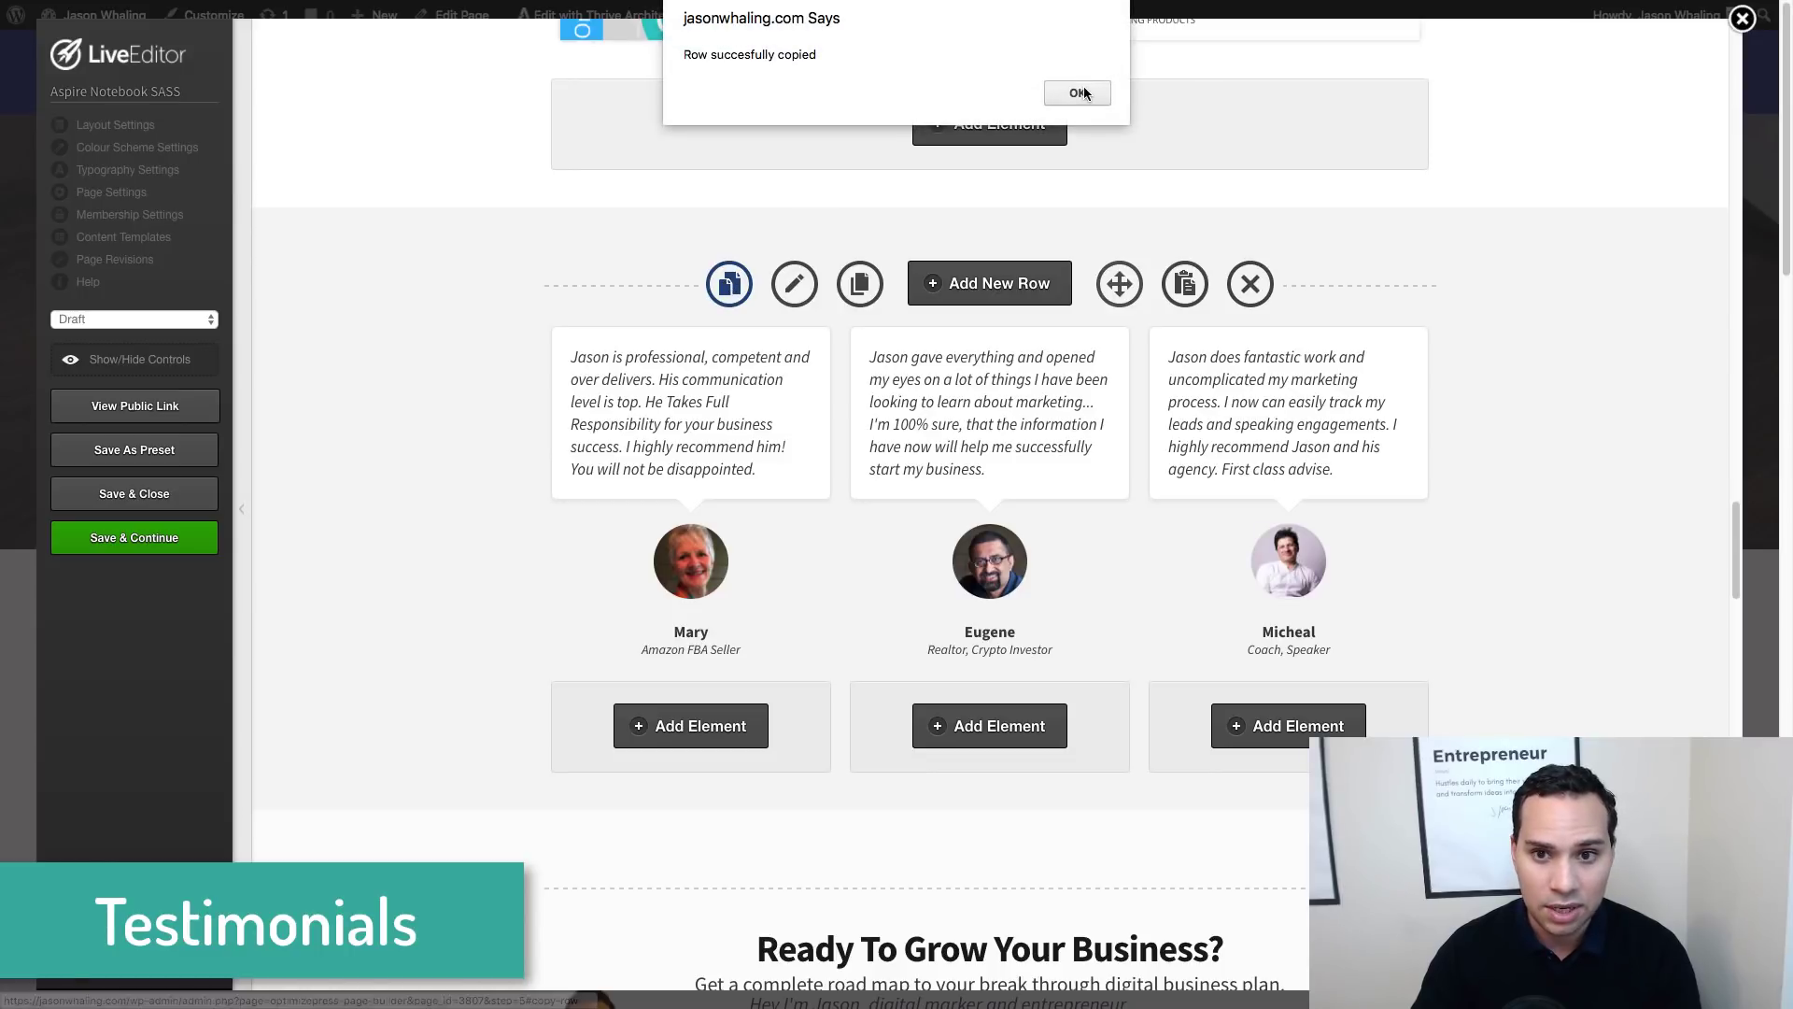
{"action": "left_click", "coordinate": [1074, 92]}
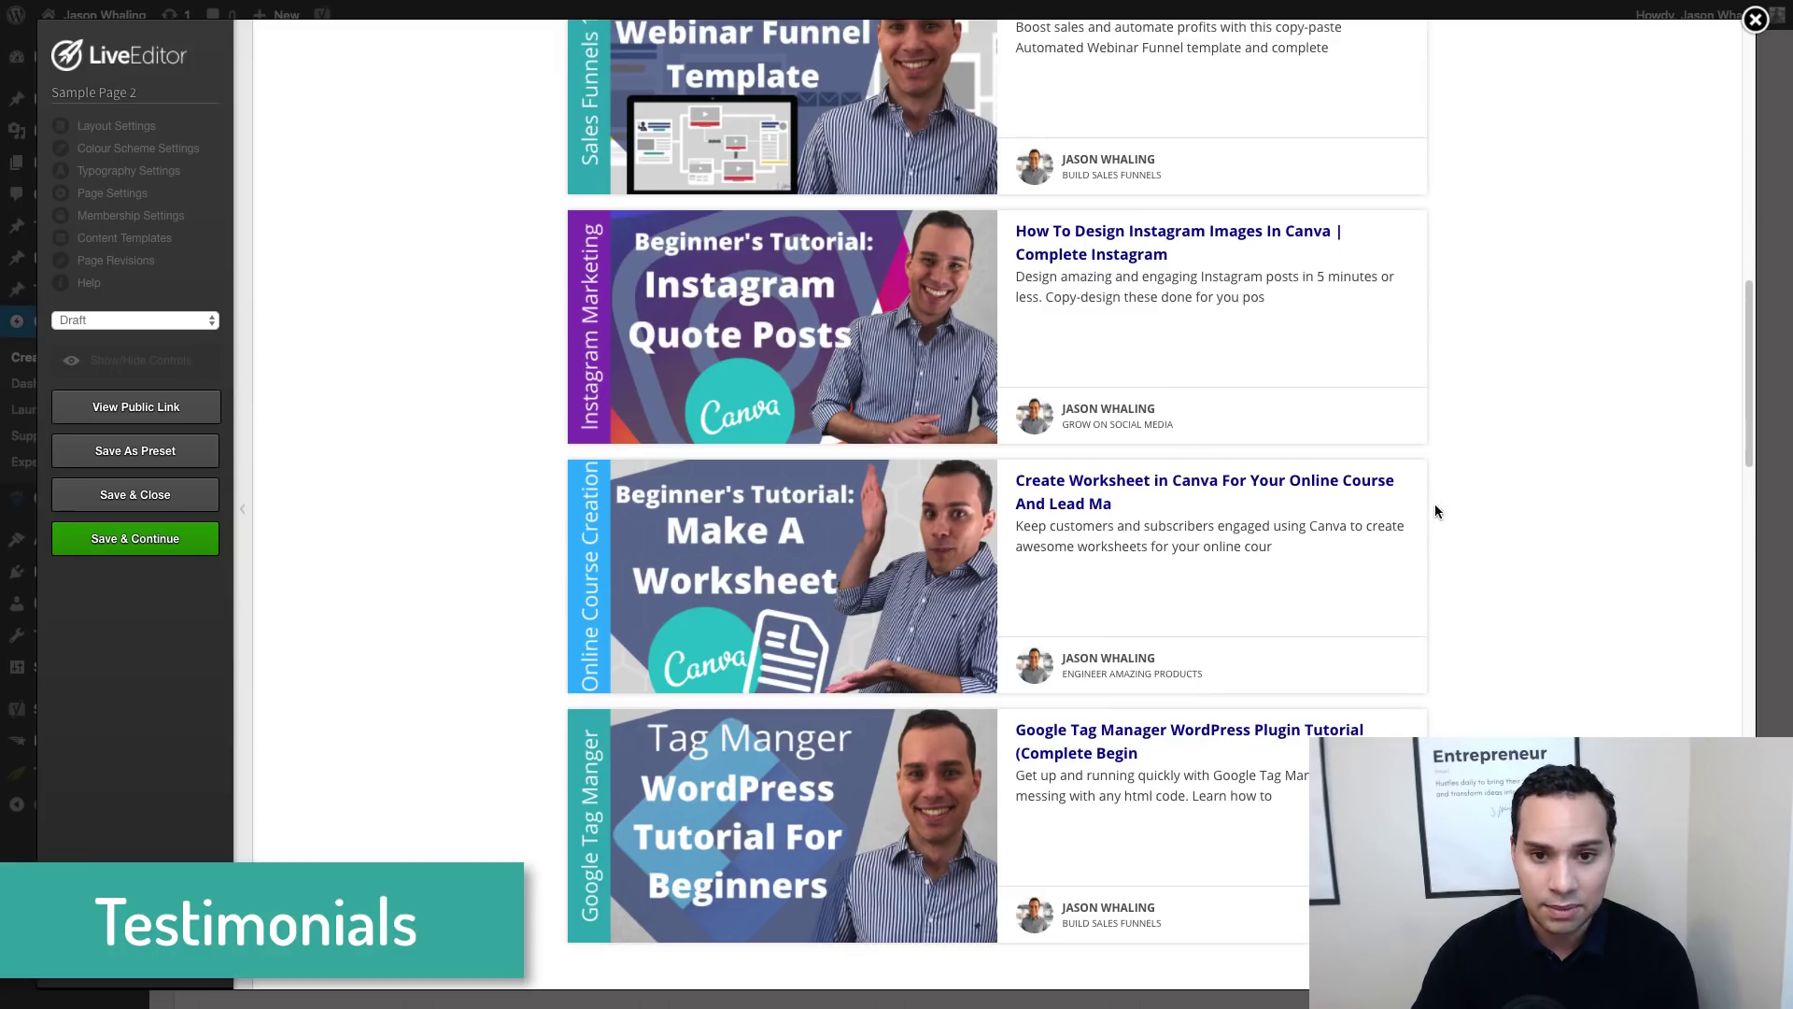
On Sample Page 2, paste the copied testimonials row between the blog posts and the "Your Website Optimized" heading
{"action": "scroll", "coordinate": [1433, 506], "scroll_direction": "down", "scroll_amount": 7}
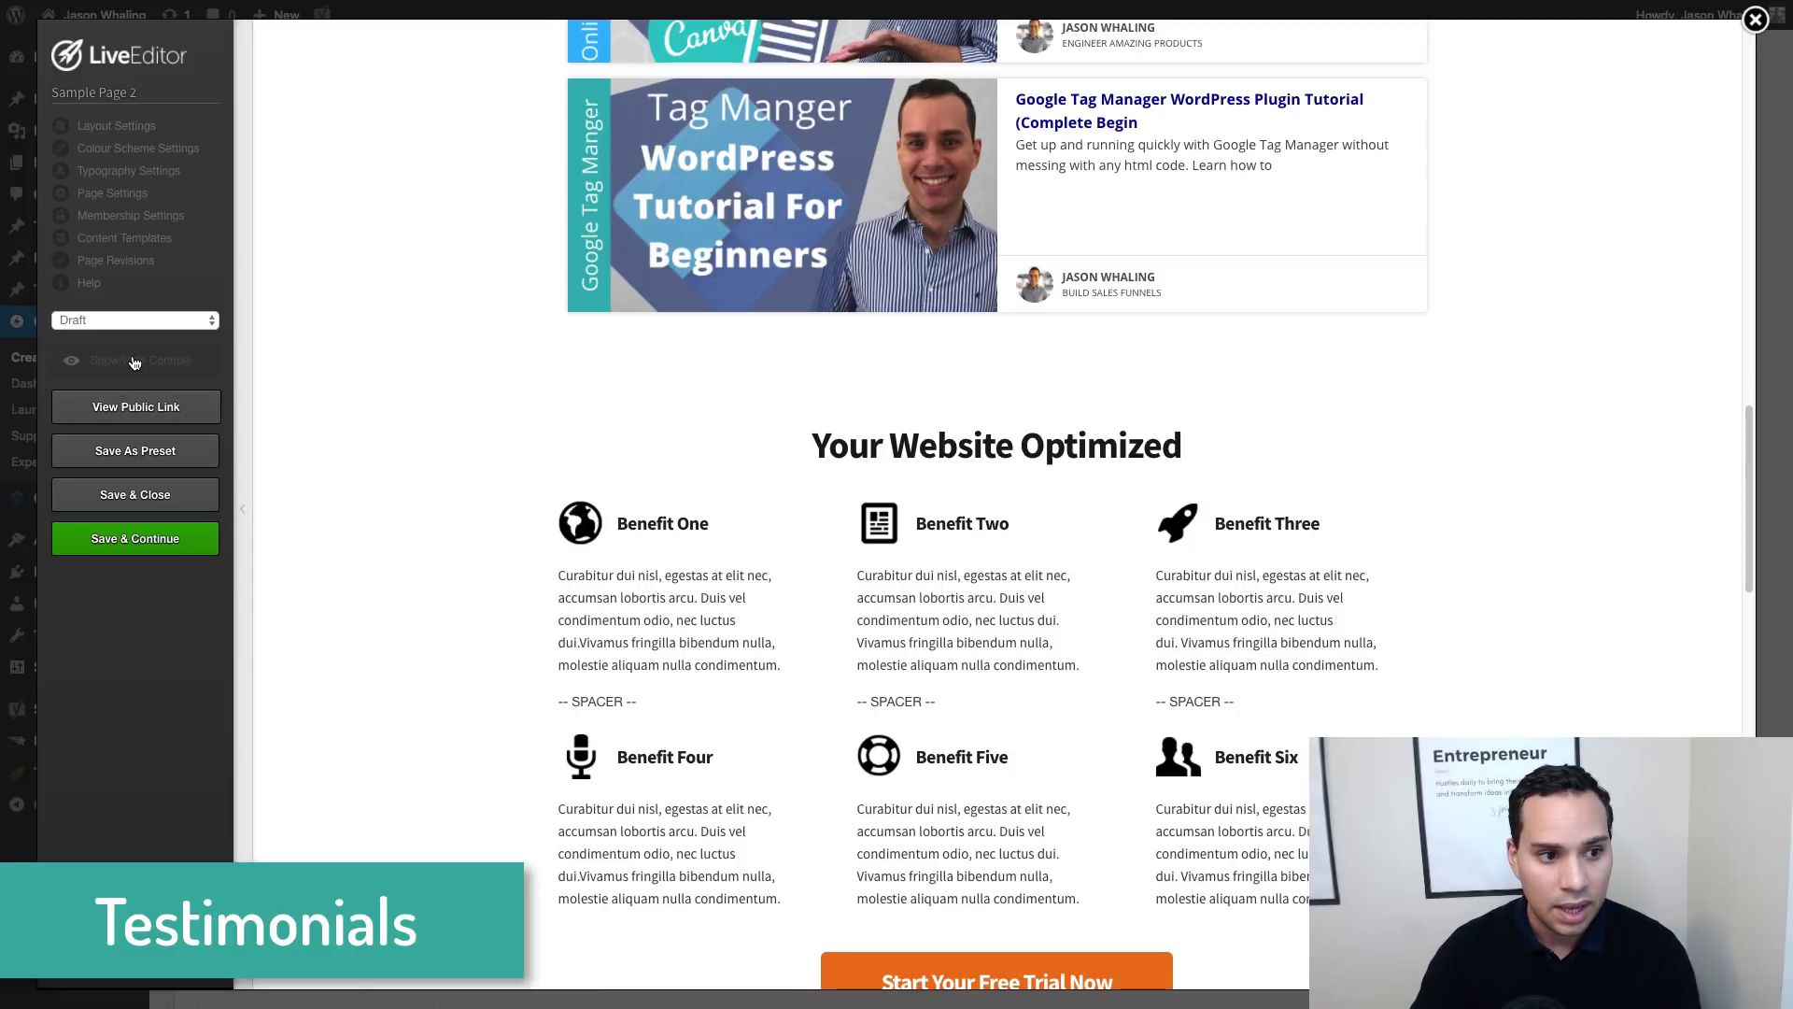
{"action": "mouse_move", "coordinate": [991, 541]}
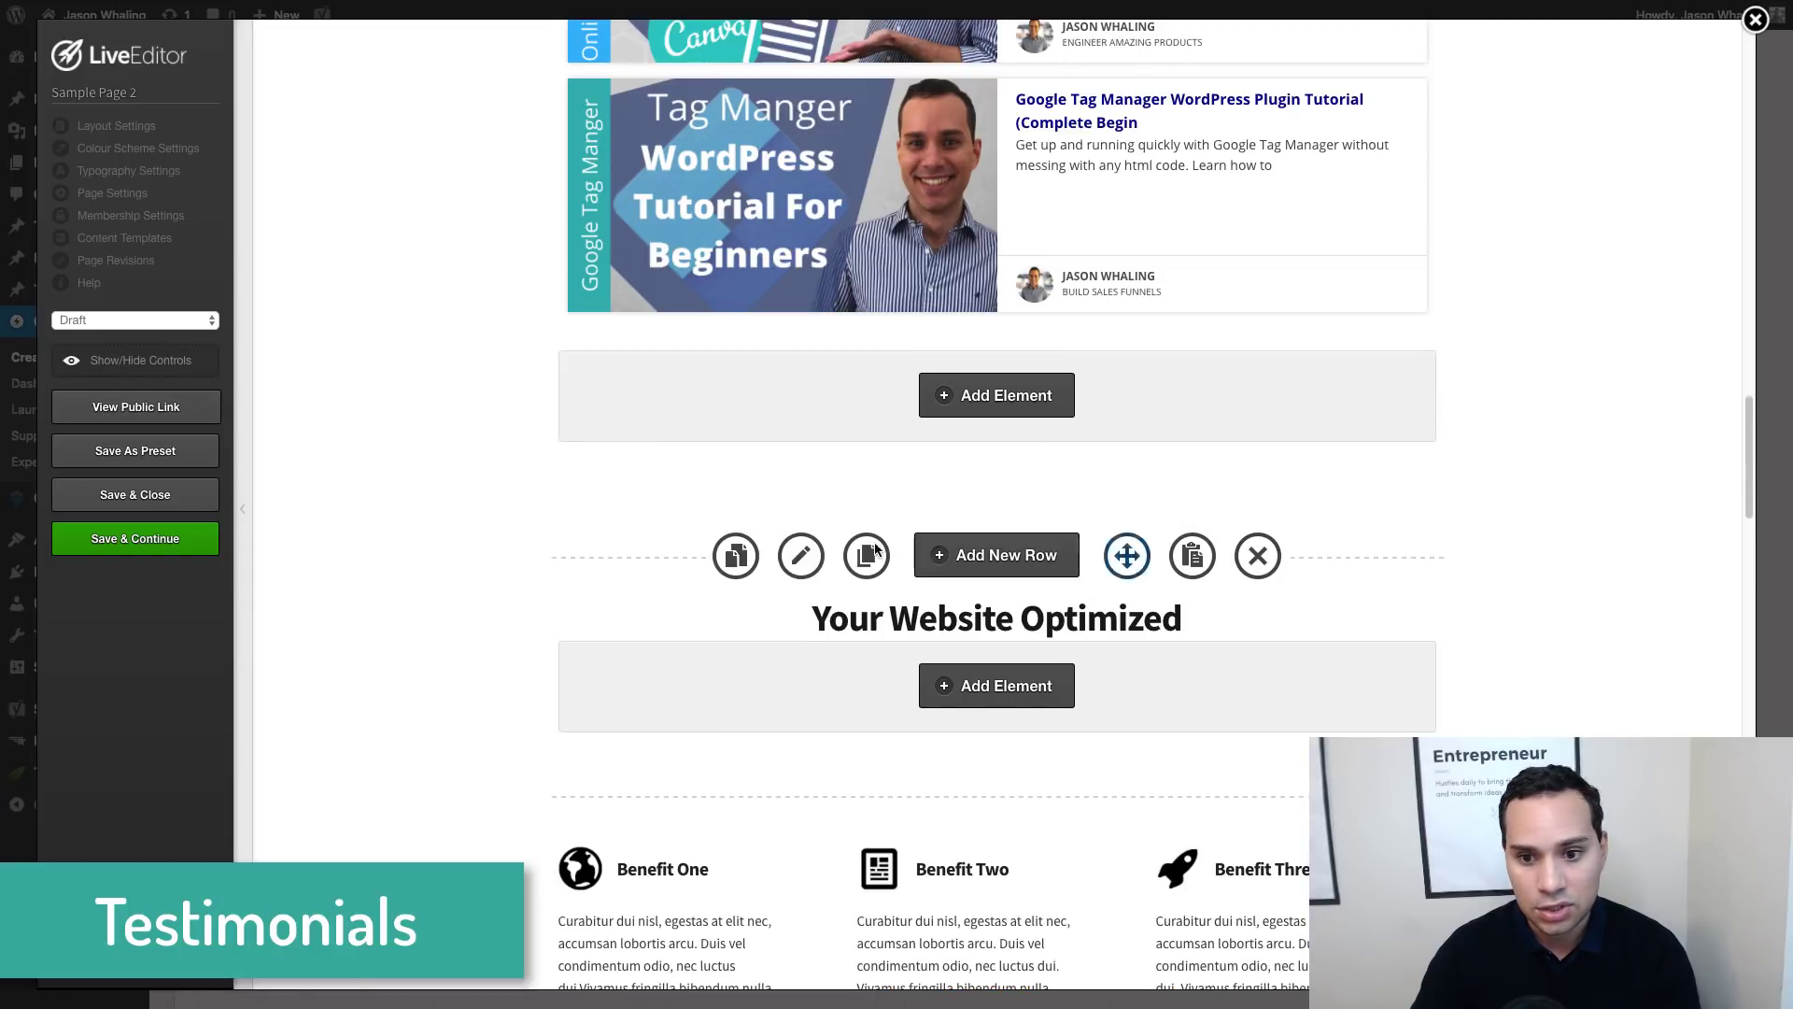
{"action": "left_click", "coordinate": [1193, 557]}
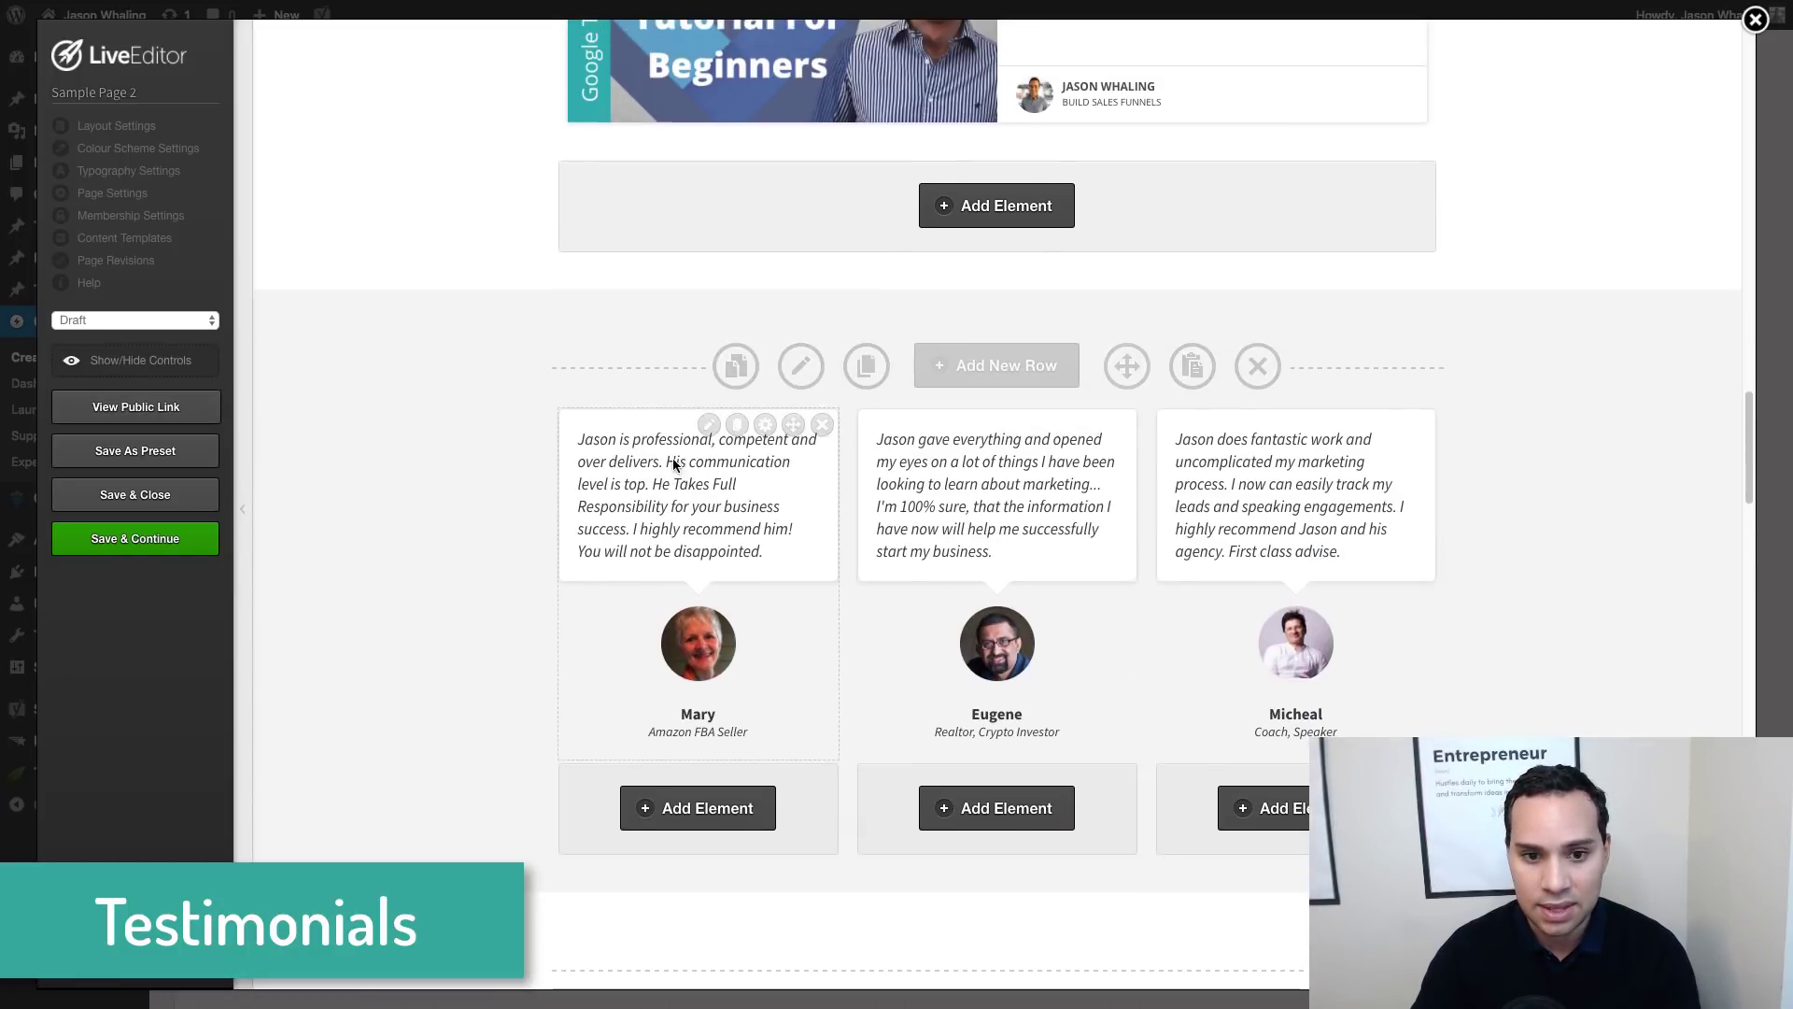
Open the first testimonial's settings, return to the element list and search it for "test"
{"action": "left_click", "coordinate": [719, 580]}
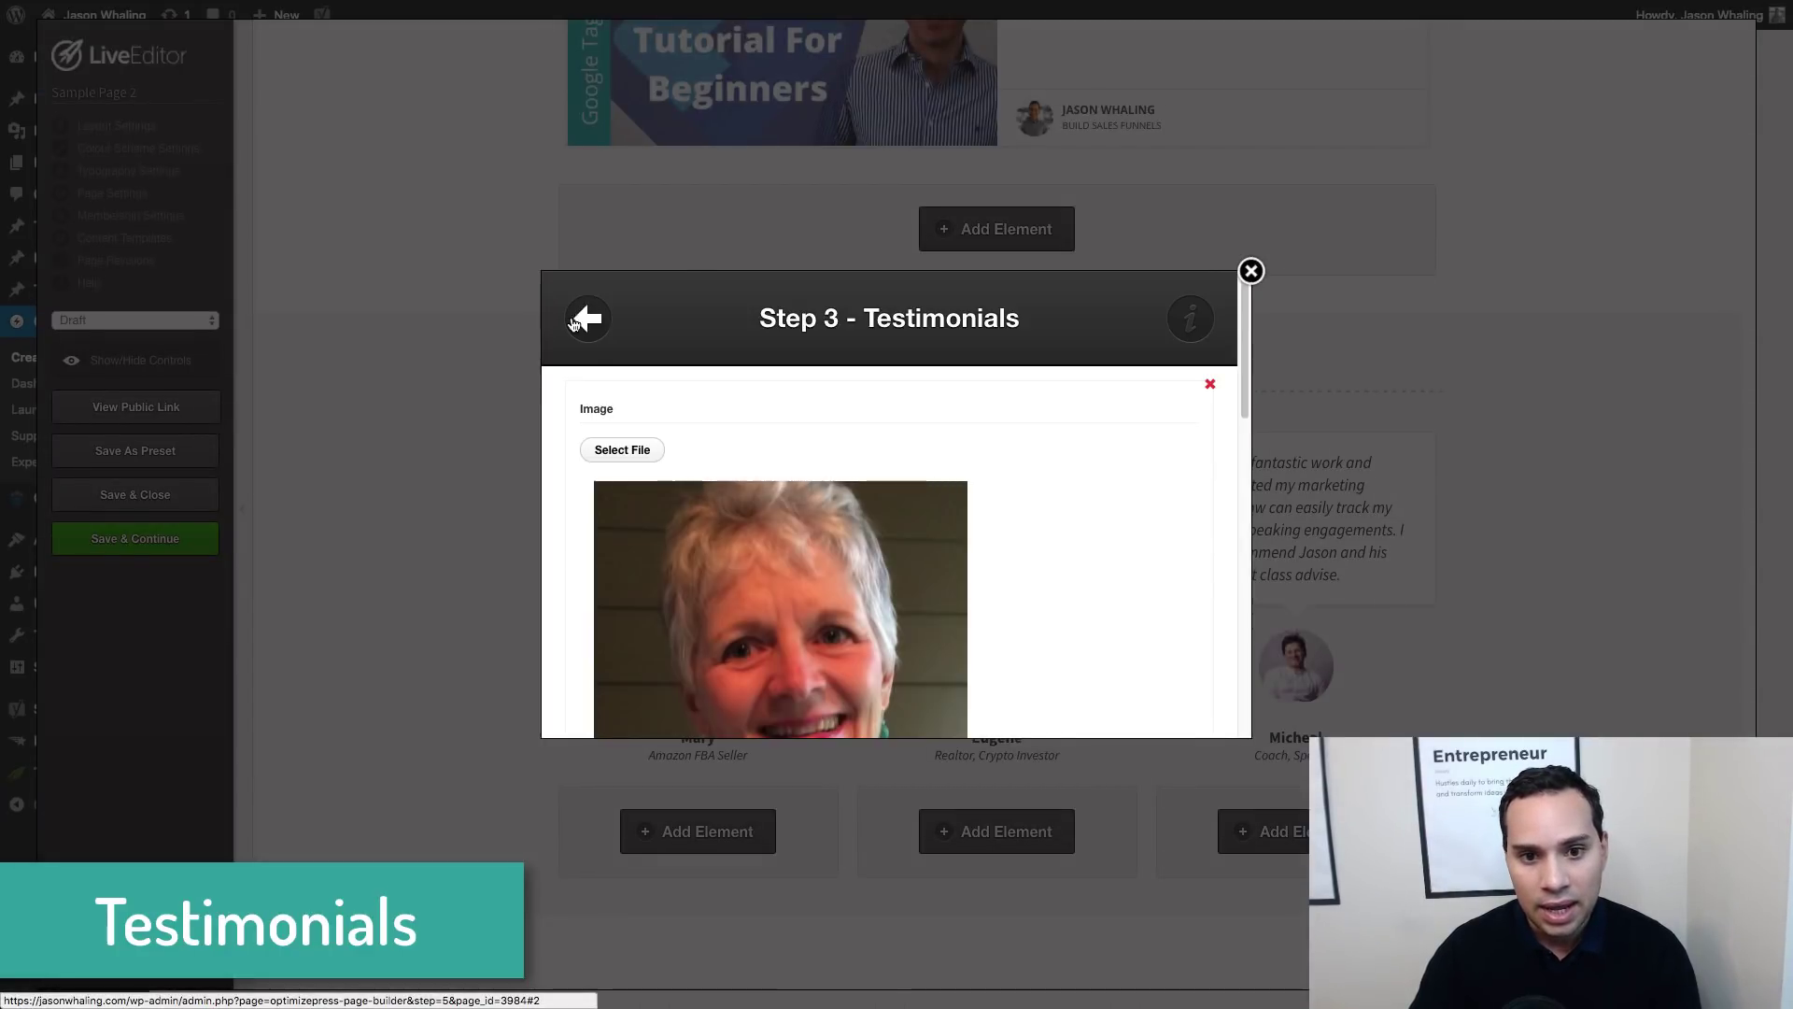
{"action": "left_click", "coordinate": [580, 320]}
{"action": "left_click", "coordinate": [580, 313]}
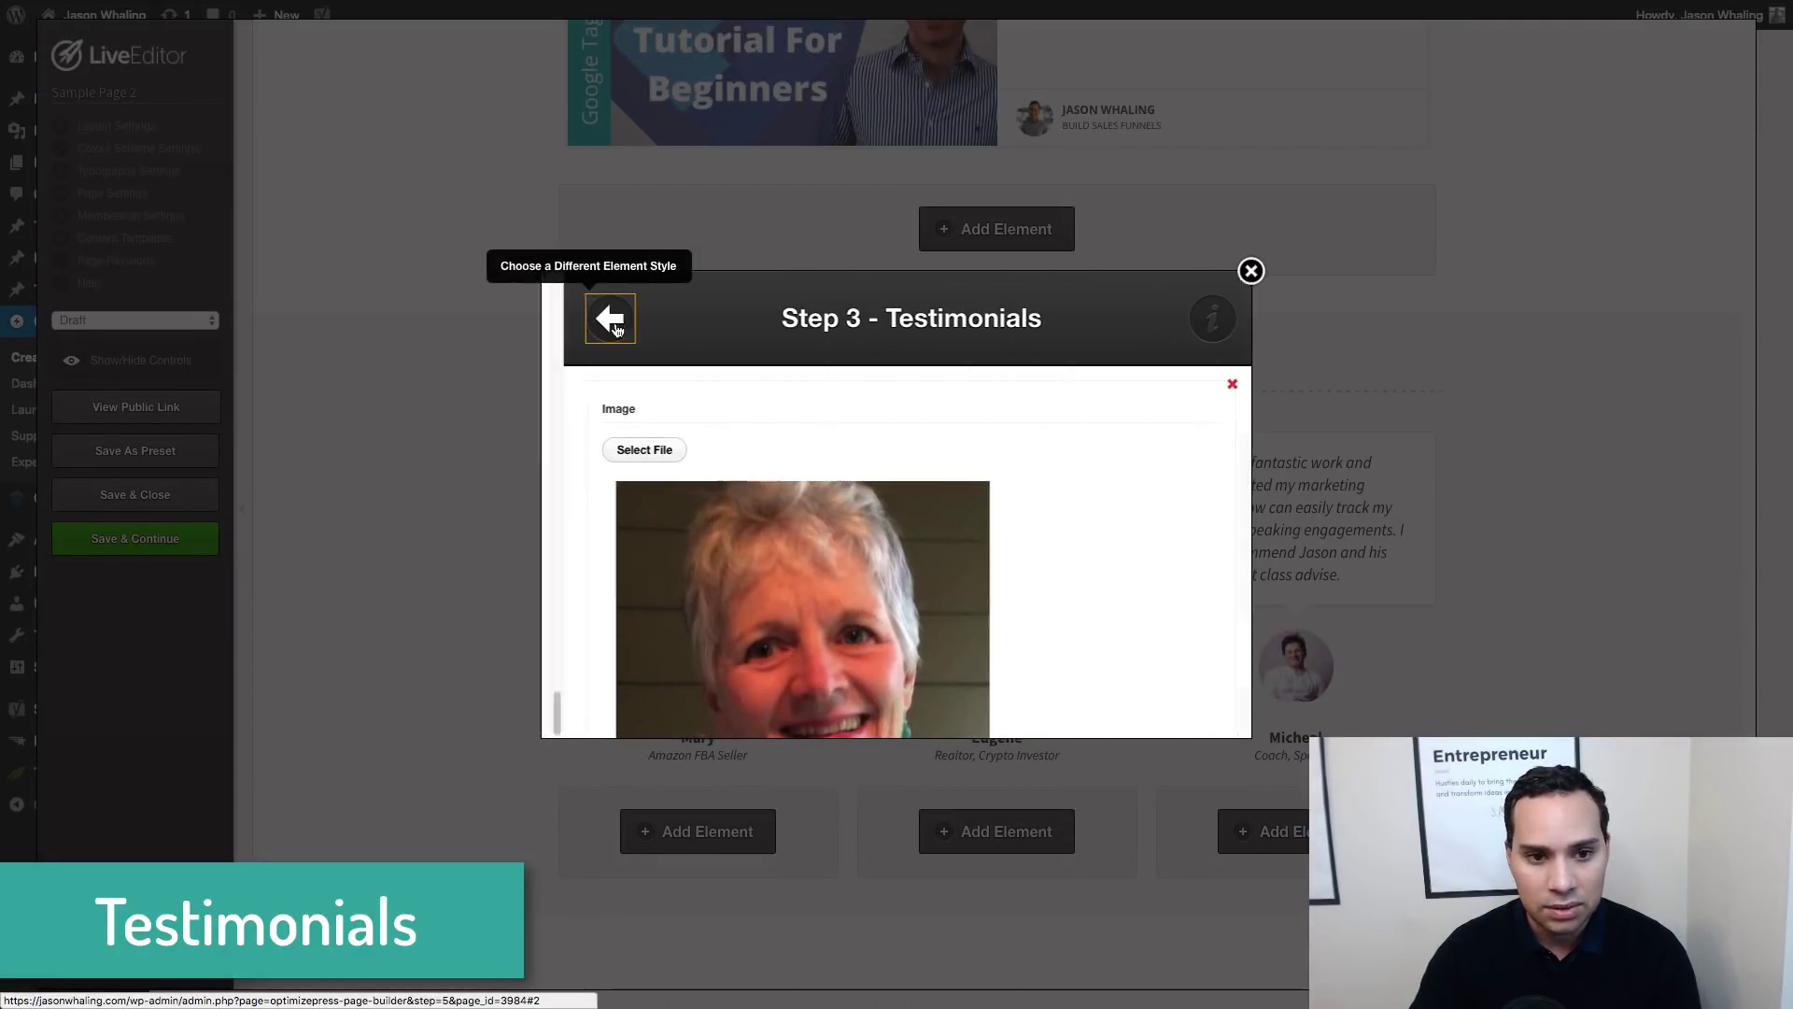
{"action": "left_click", "coordinate": [582, 320]}
{"action": "left_click", "coordinate": [590, 320]}
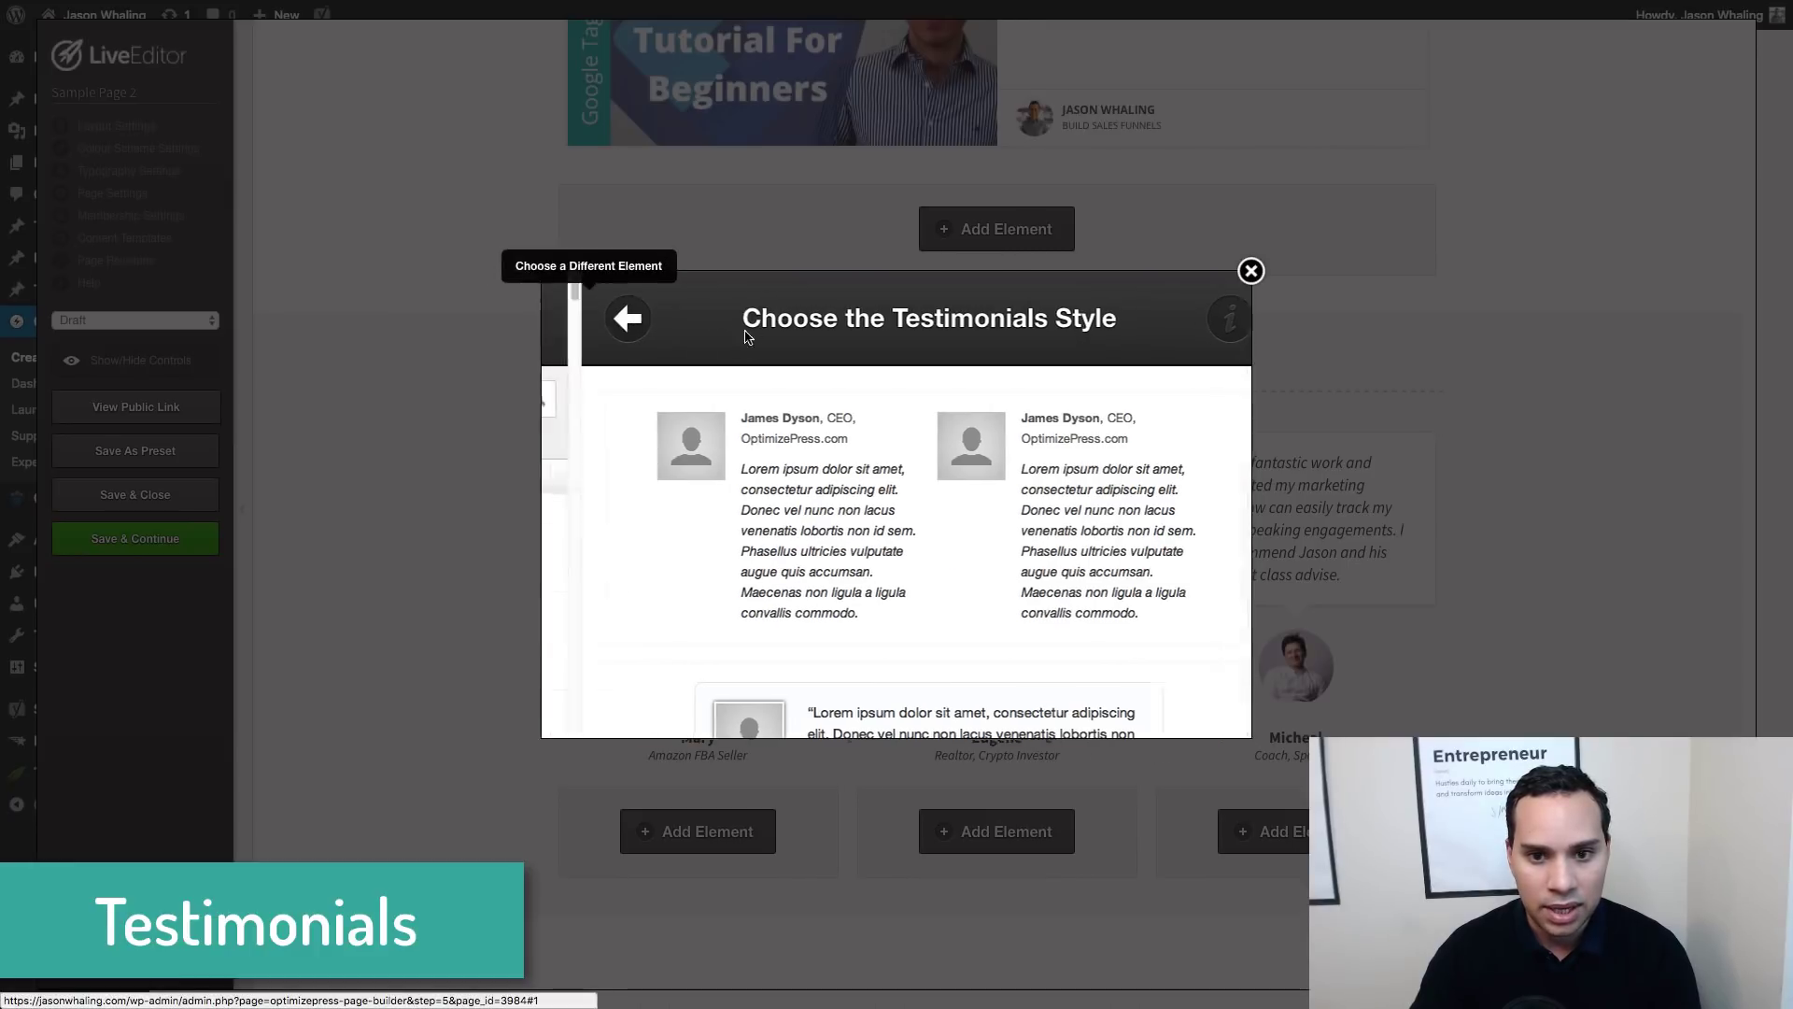
{"action": "type", "text": "test"}
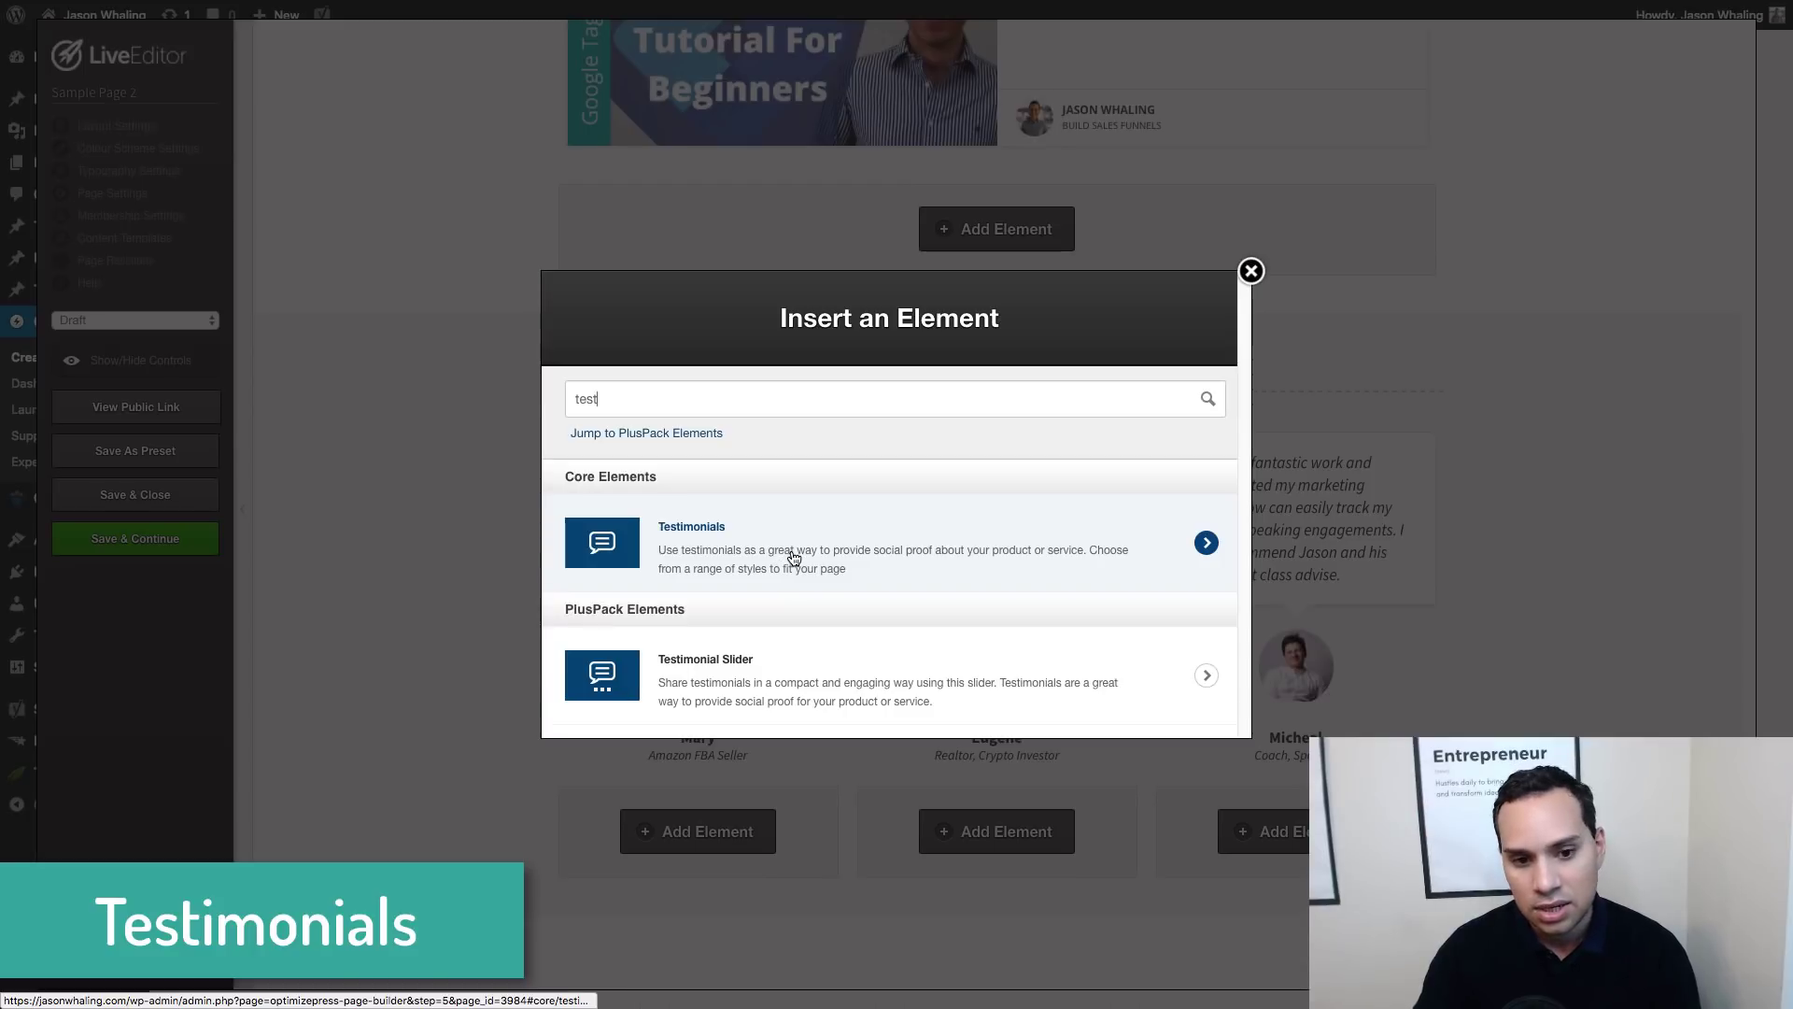
Choose the Testimonials element and pick the speech-bubble style with a round photo and centred name beneath it
{"action": "left_click", "coordinate": [793, 557]}
{"action": "scroll", "coordinate": [962, 523], "scroll_direction": "down", "scroll_amount": 5}
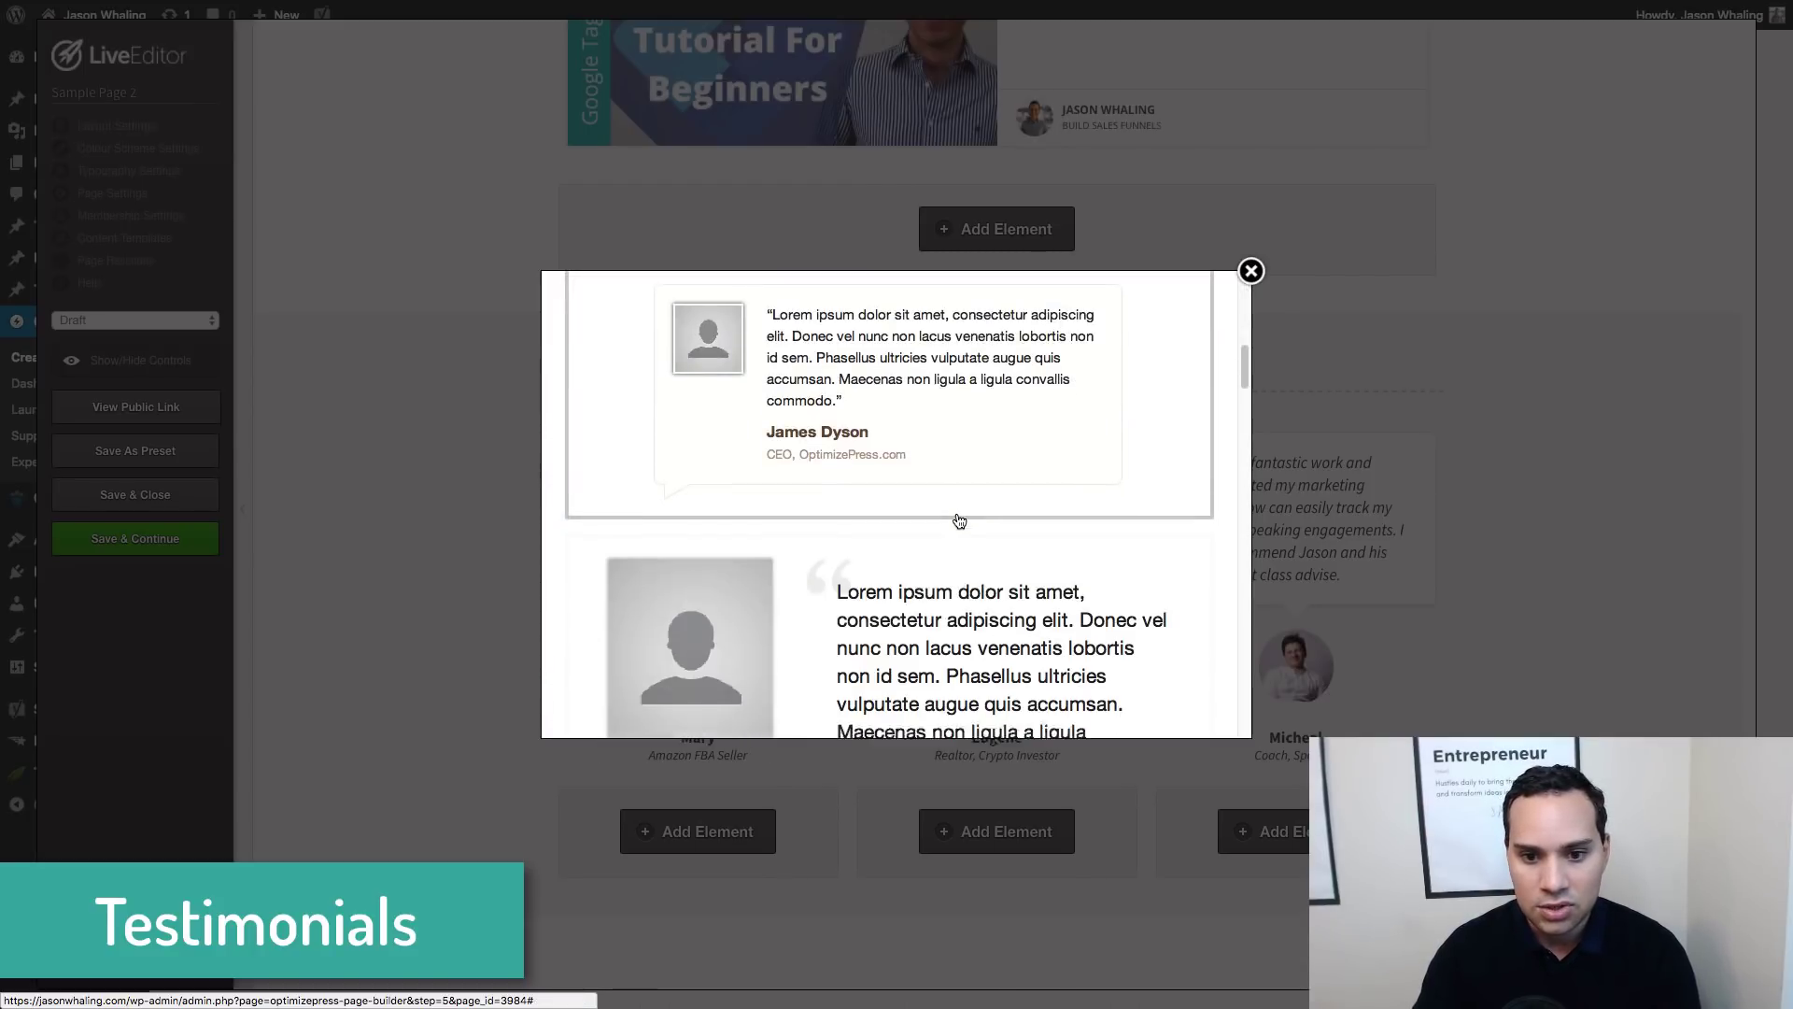
{"action": "scroll", "coordinate": [960, 521], "scroll_direction": "down", "scroll_amount": 8}
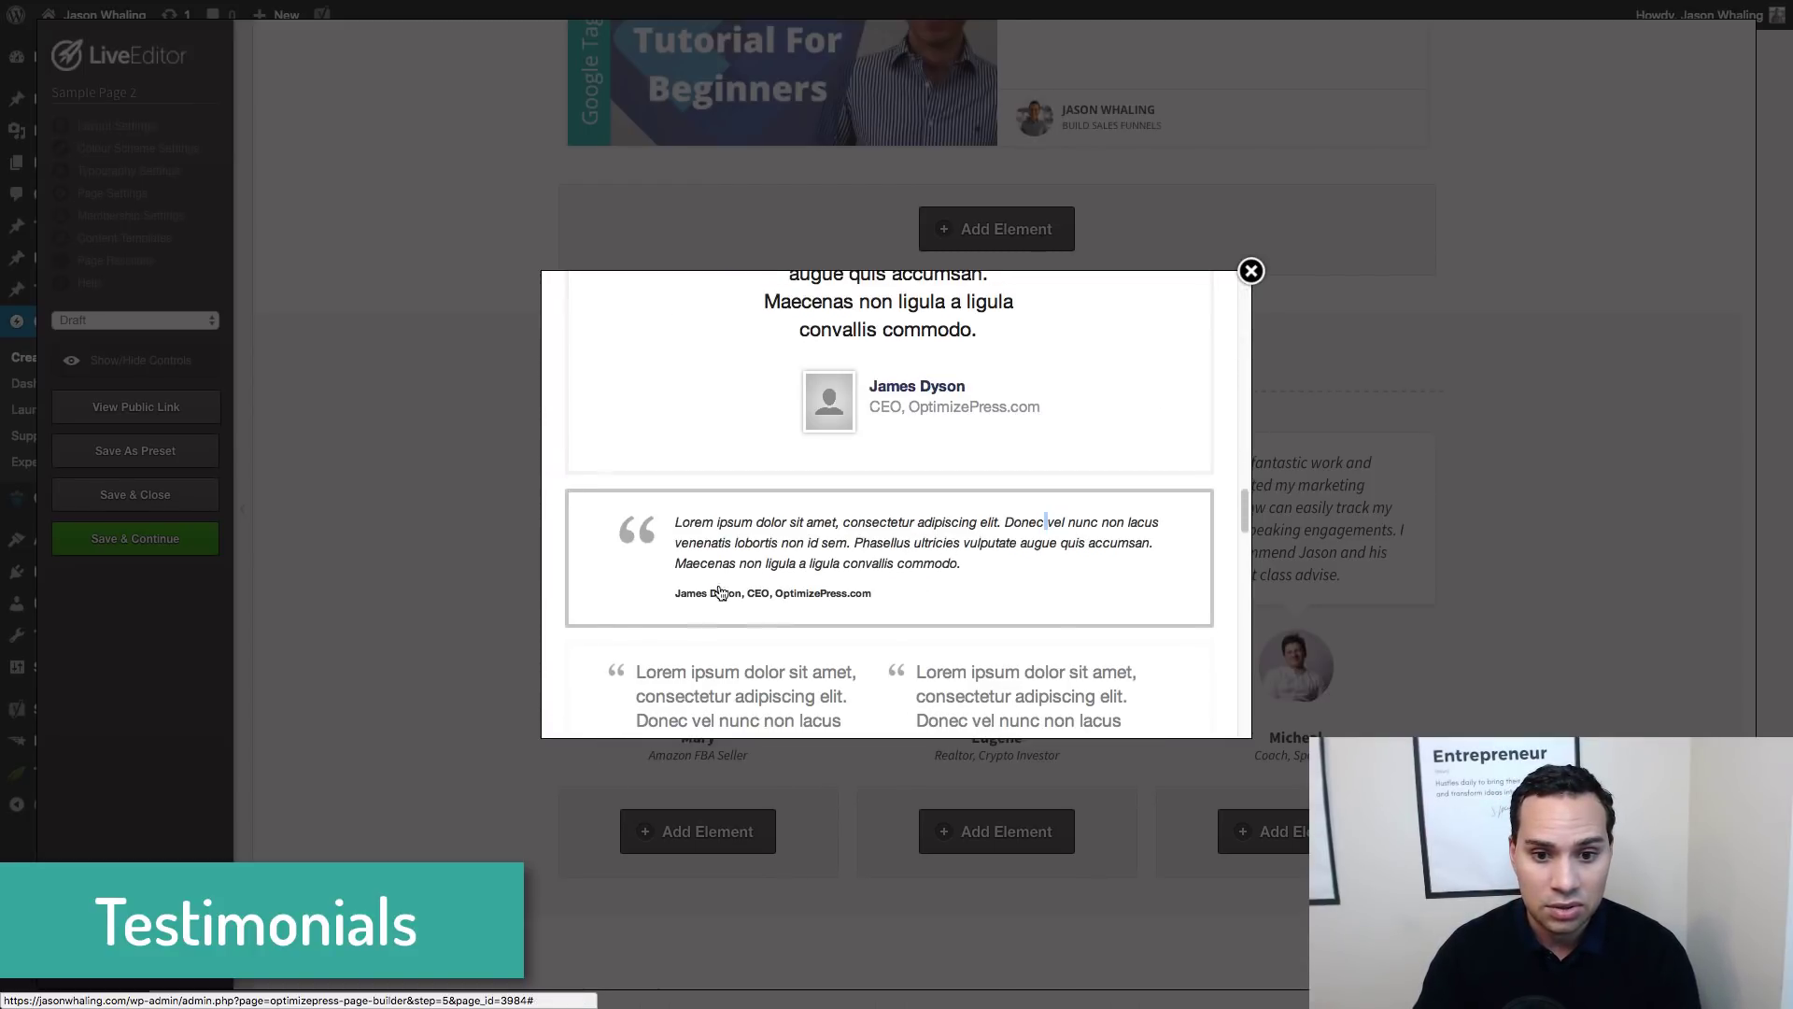
{"action": "scroll", "coordinate": [993, 555], "scroll_direction": "down", "scroll_amount": 10}
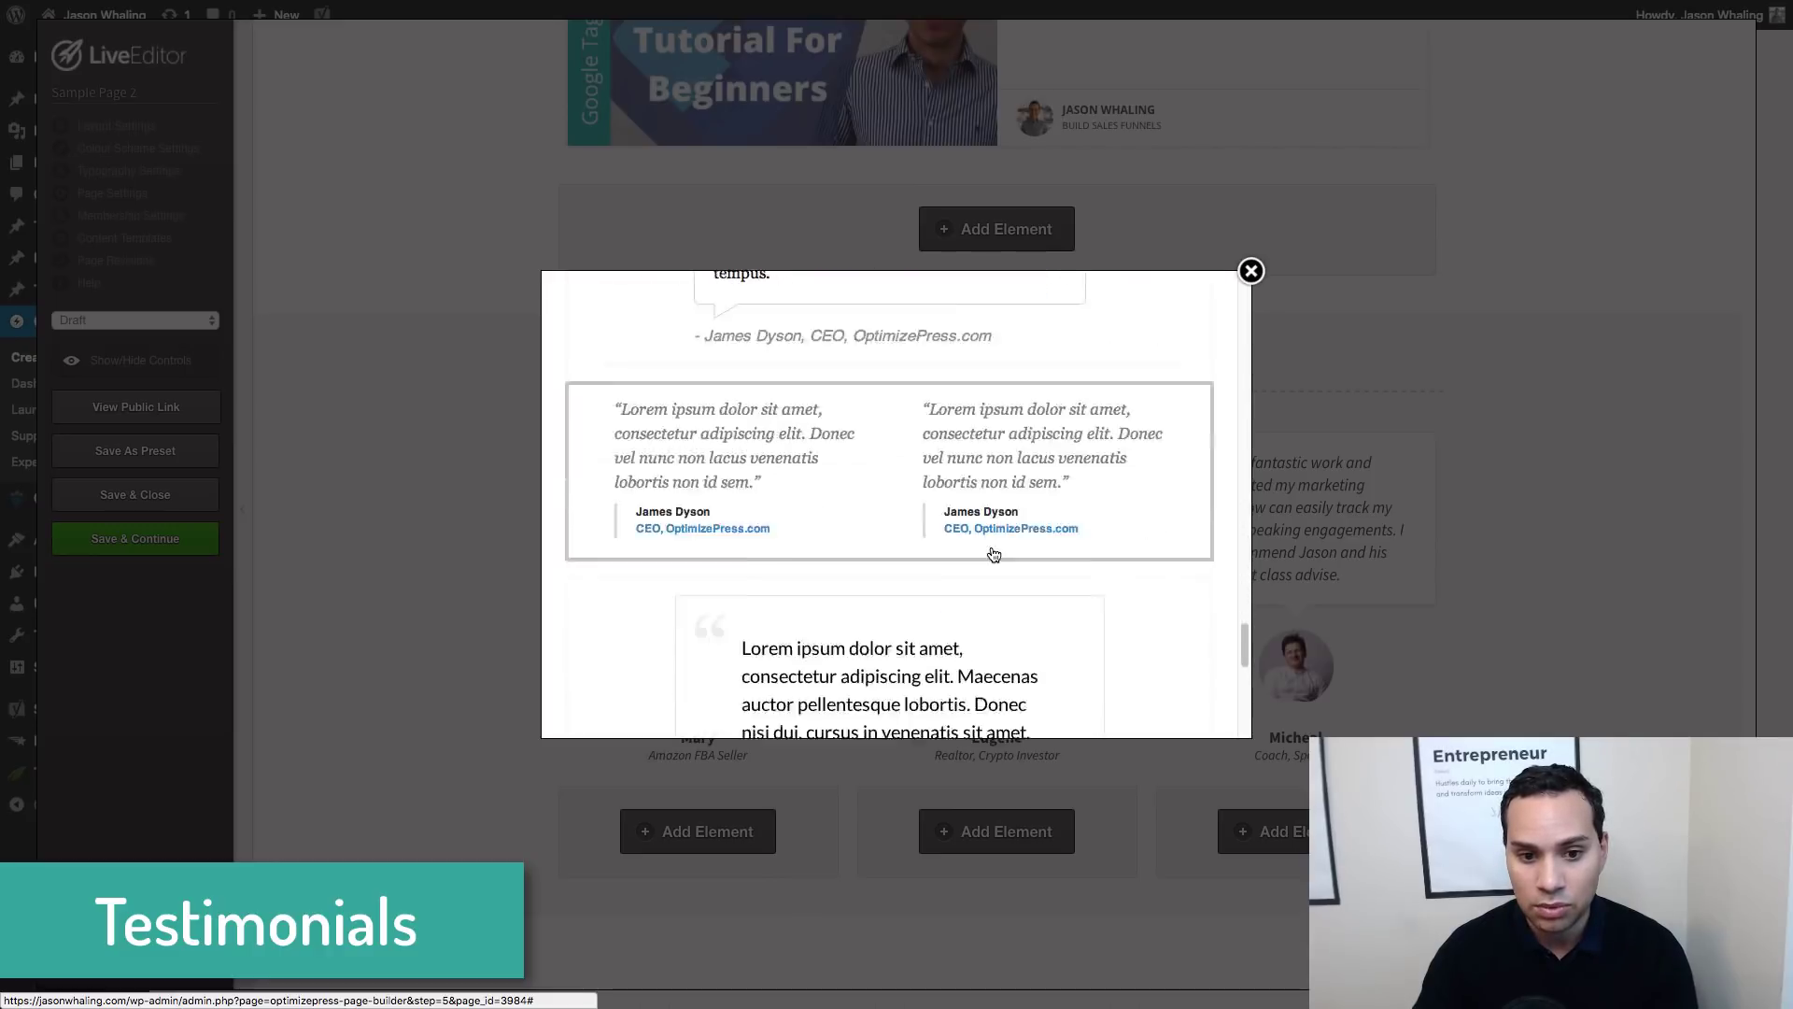
{"action": "scroll", "coordinate": [993, 555], "scroll_direction": "down", "scroll_amount": 5}
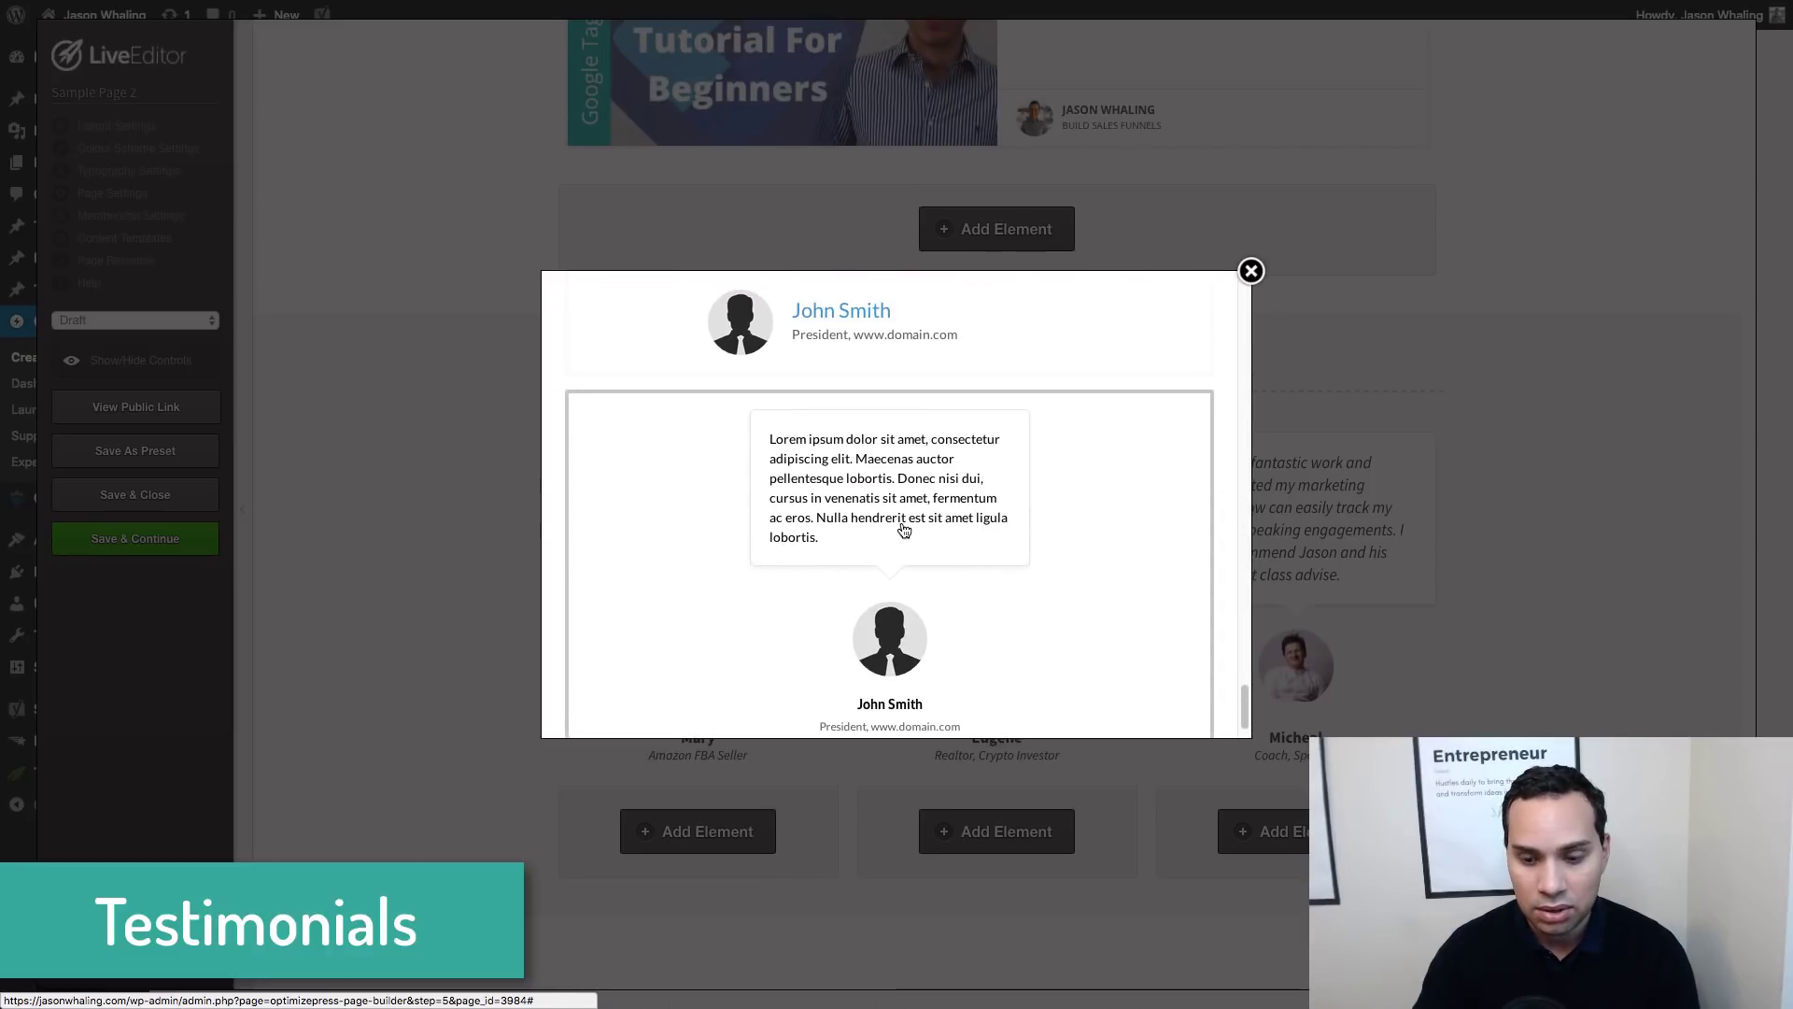
{"action": "left_click", "coordinate": [904, 531]}
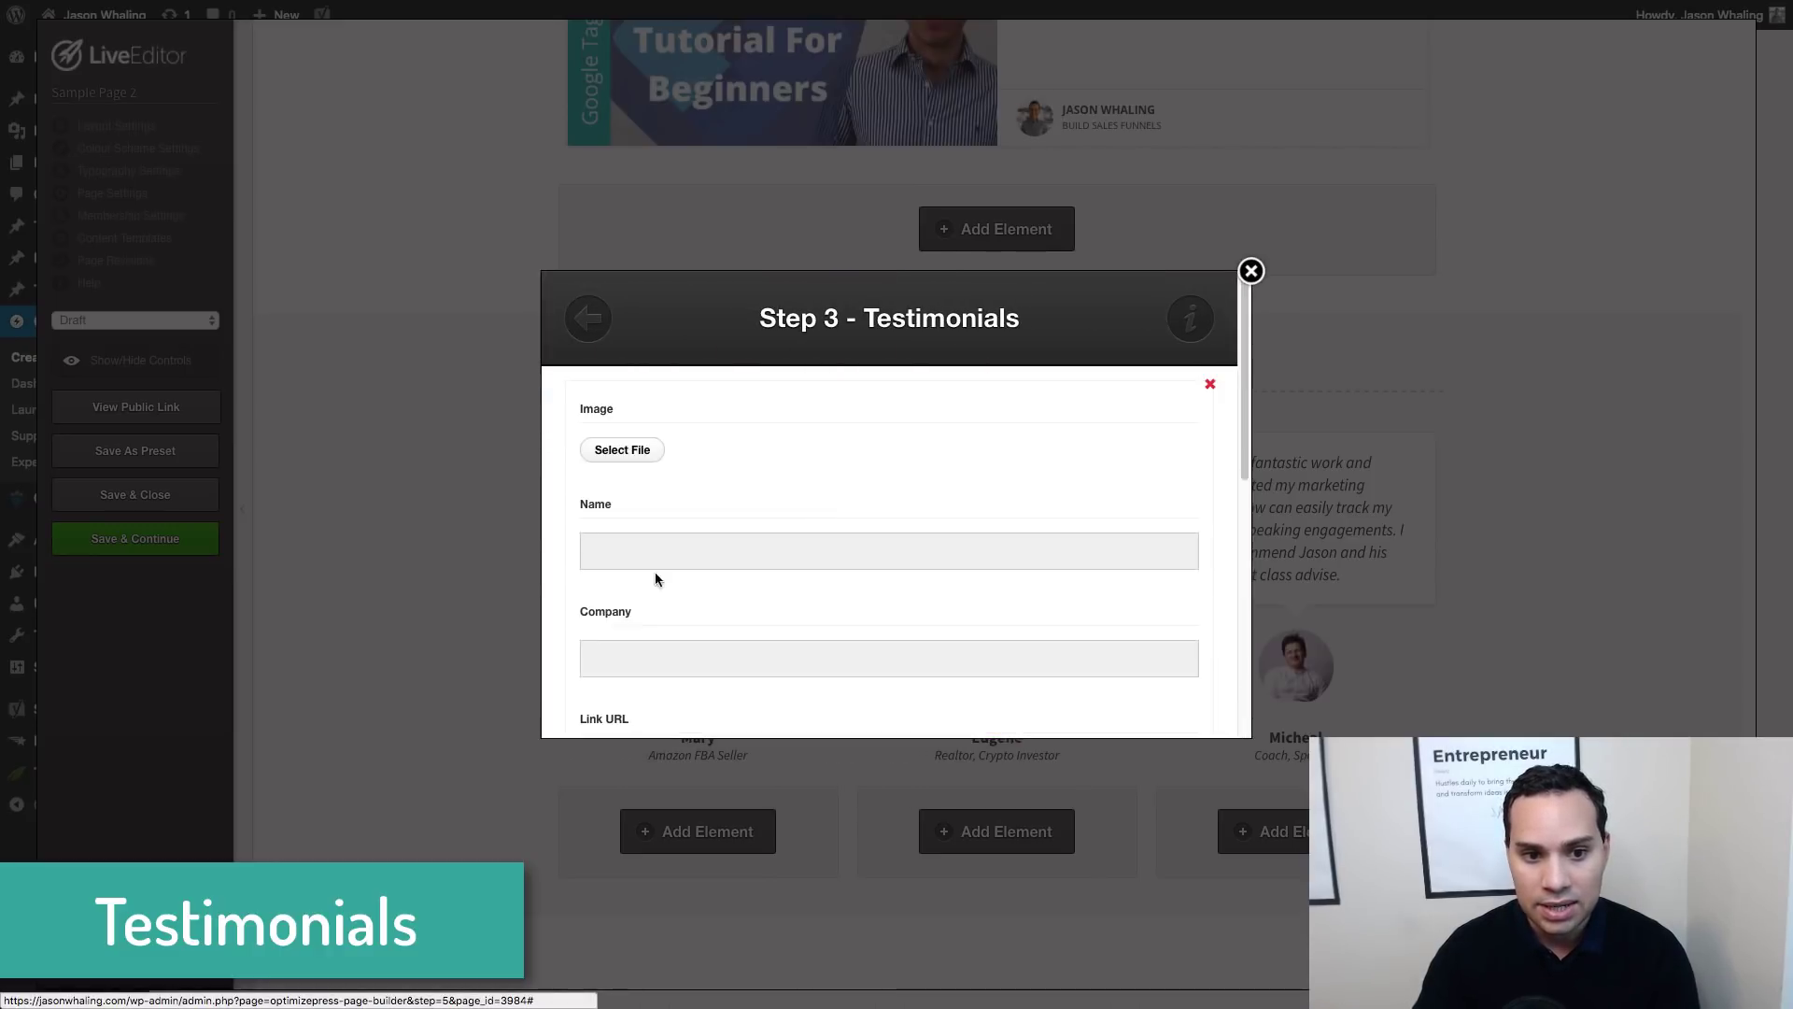
Enter "Person 1" as the name in the new testimonial
{"action": "left_click", "coordinate": [897, 541]}
{"action": "scroll", "coordinate": [896, 549], "scroll_direction": "down", "scroll_amount": 3}
{"action": "scroll", "coordinate": [897, 549], "scroll_direction": "up", "scroll_amount": 2}
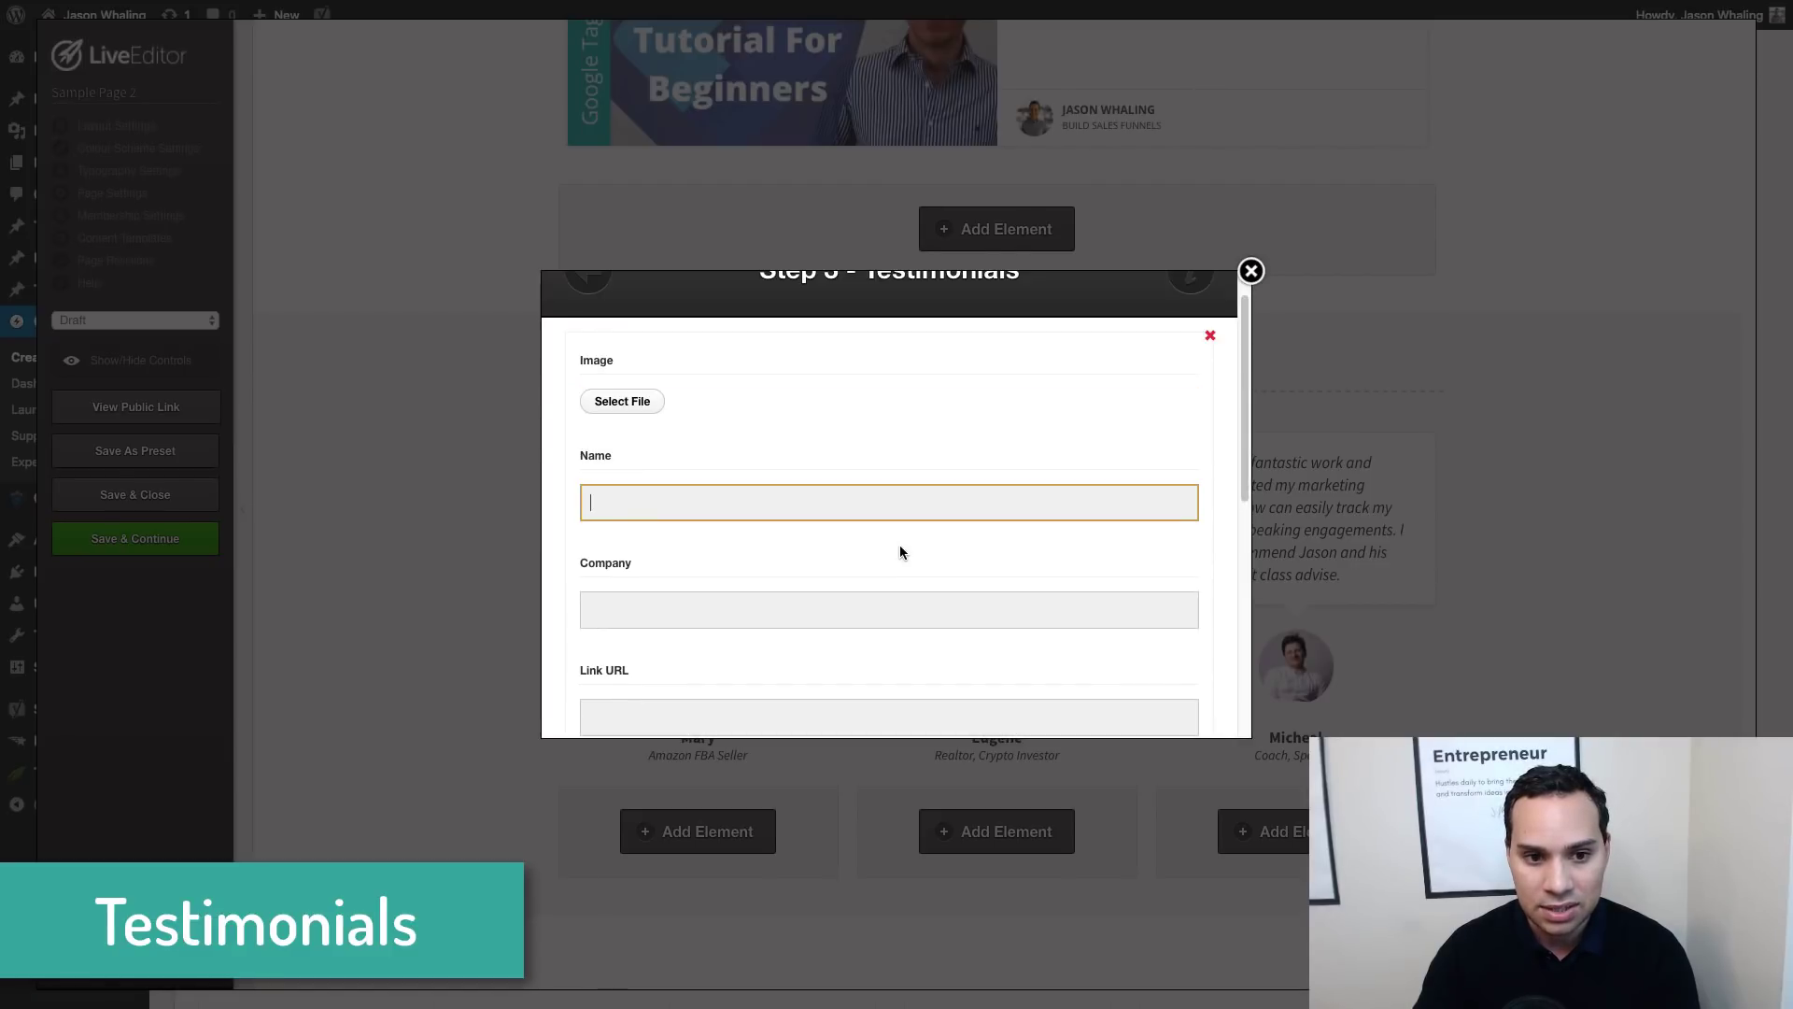
{"action": "type", "text": "Persaon"}
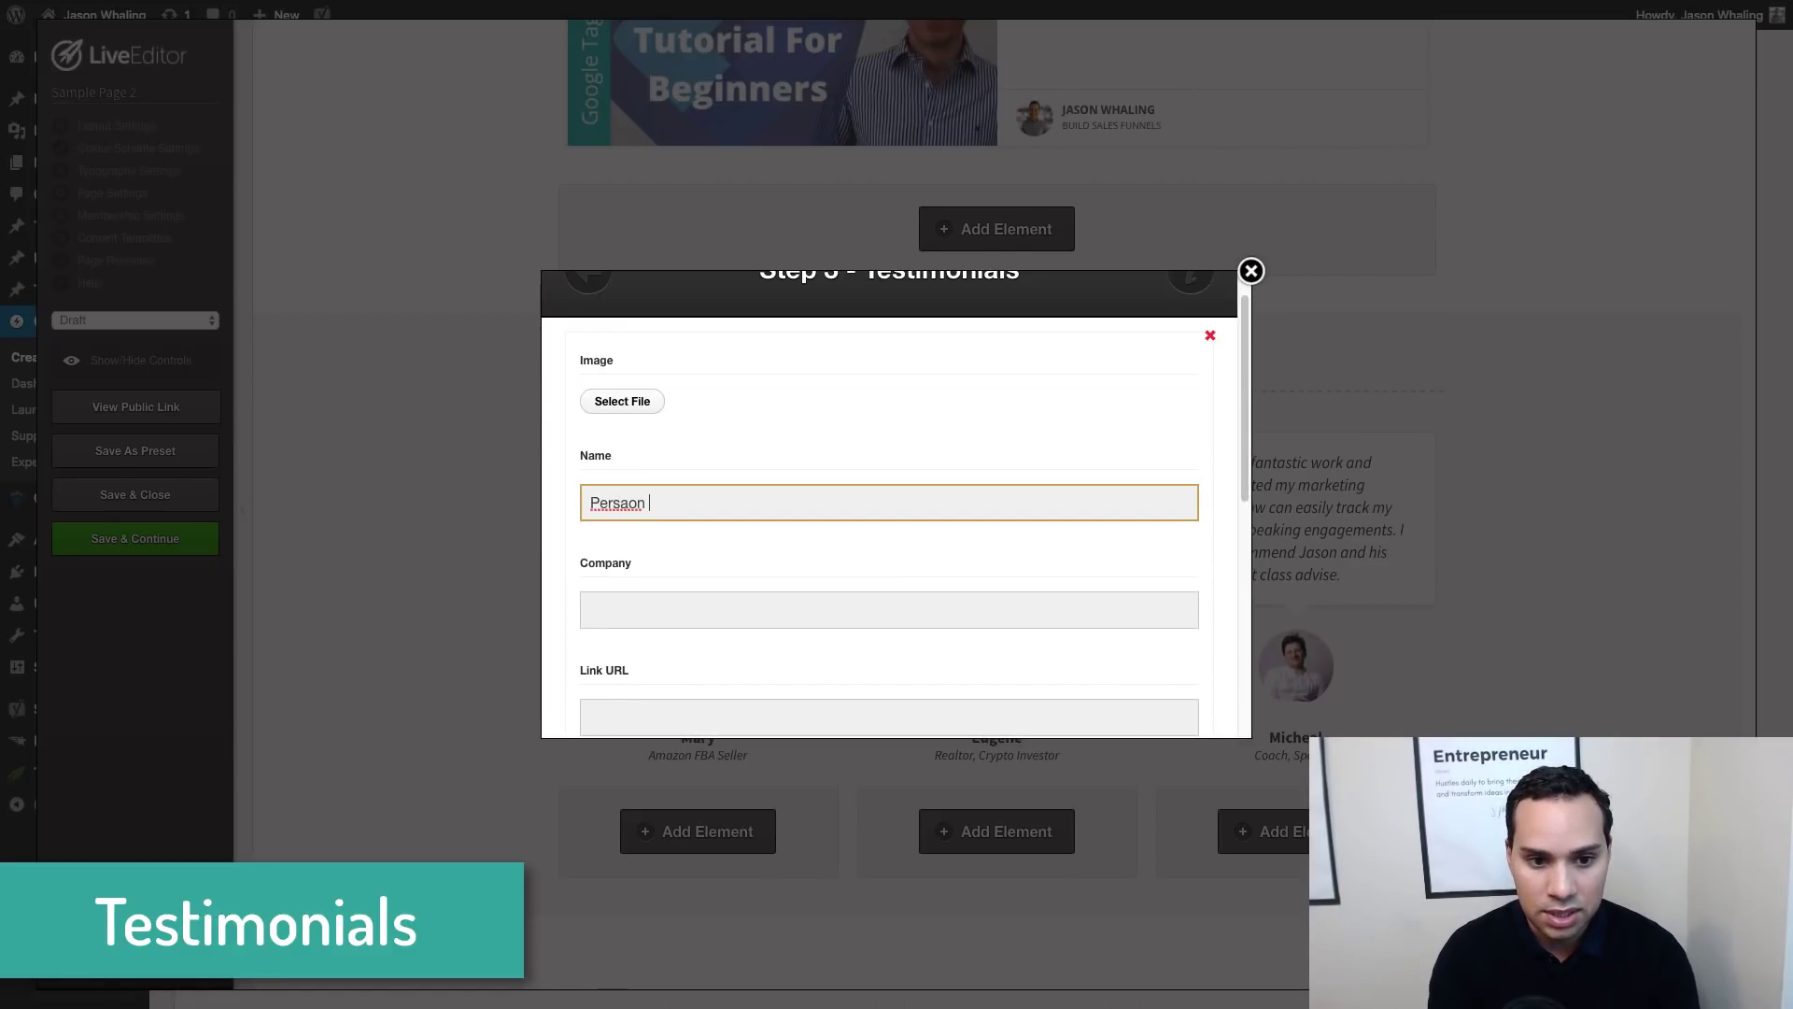
{"action": "key", "text": "BackSpace"}
{"action": "key", "text": "BackSpace"}
{"action": "key", "text": "BackSpace"}
{"action": "key", "text": "BackSpace"}
{"action": "type", "text": "on 1"}
{"action": "key", "text": "Tab"}
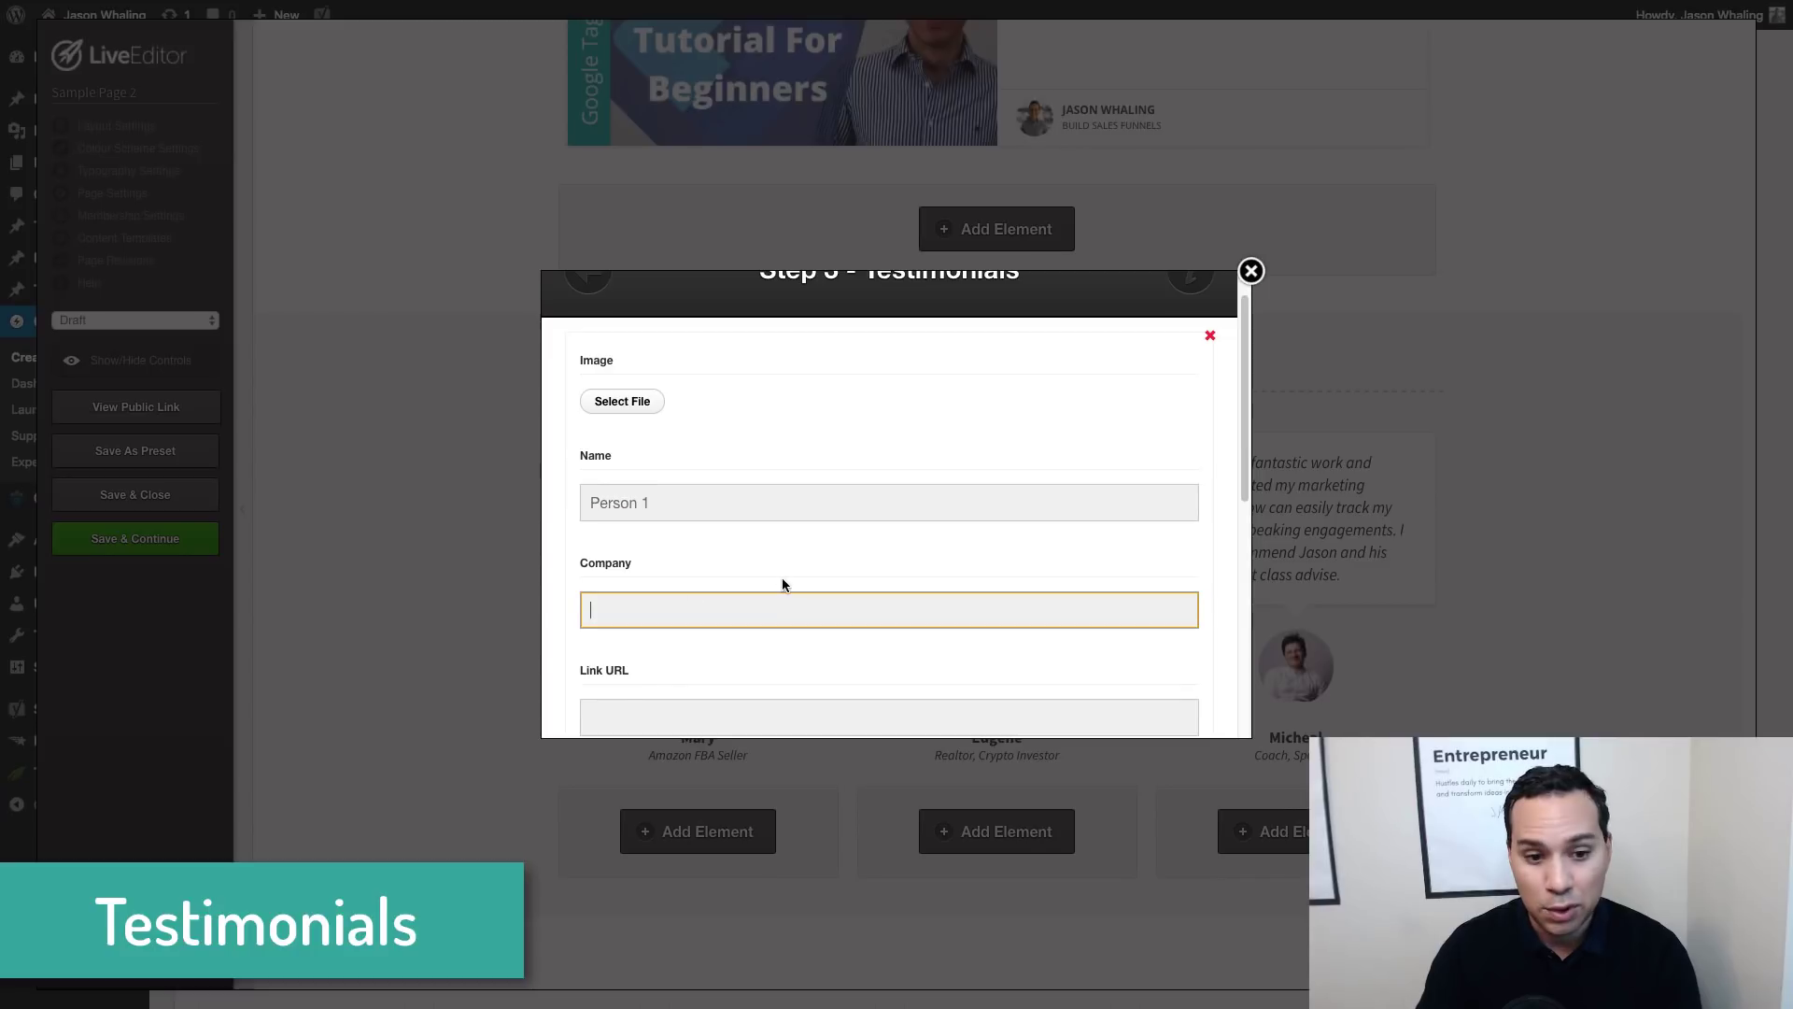
Fill the testimonial body with the sample text "testiona onaoindf;asn kYat!" and close the element settings without inserting it
{"action": "scroll", "coordinate": [782, 582], "scroll_direction": "down", "scroll_amount": 3}
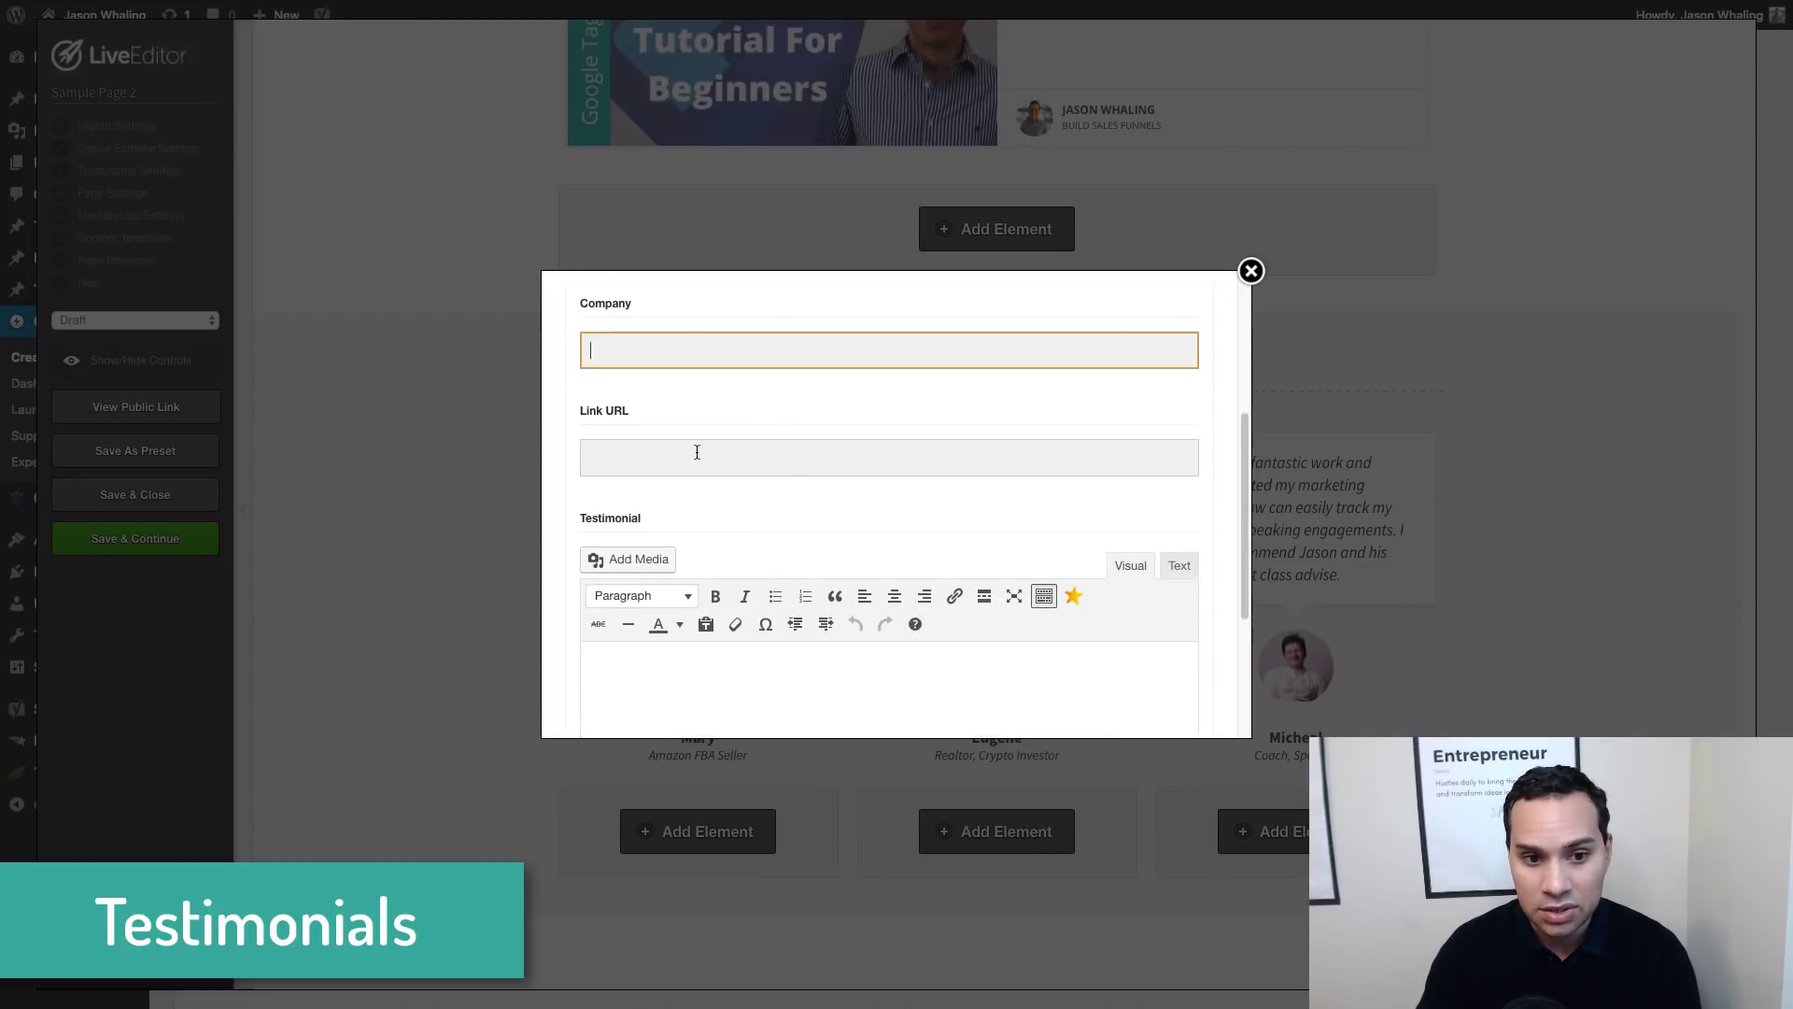
{"action": "left_click", "coordinate": [697, 452]}
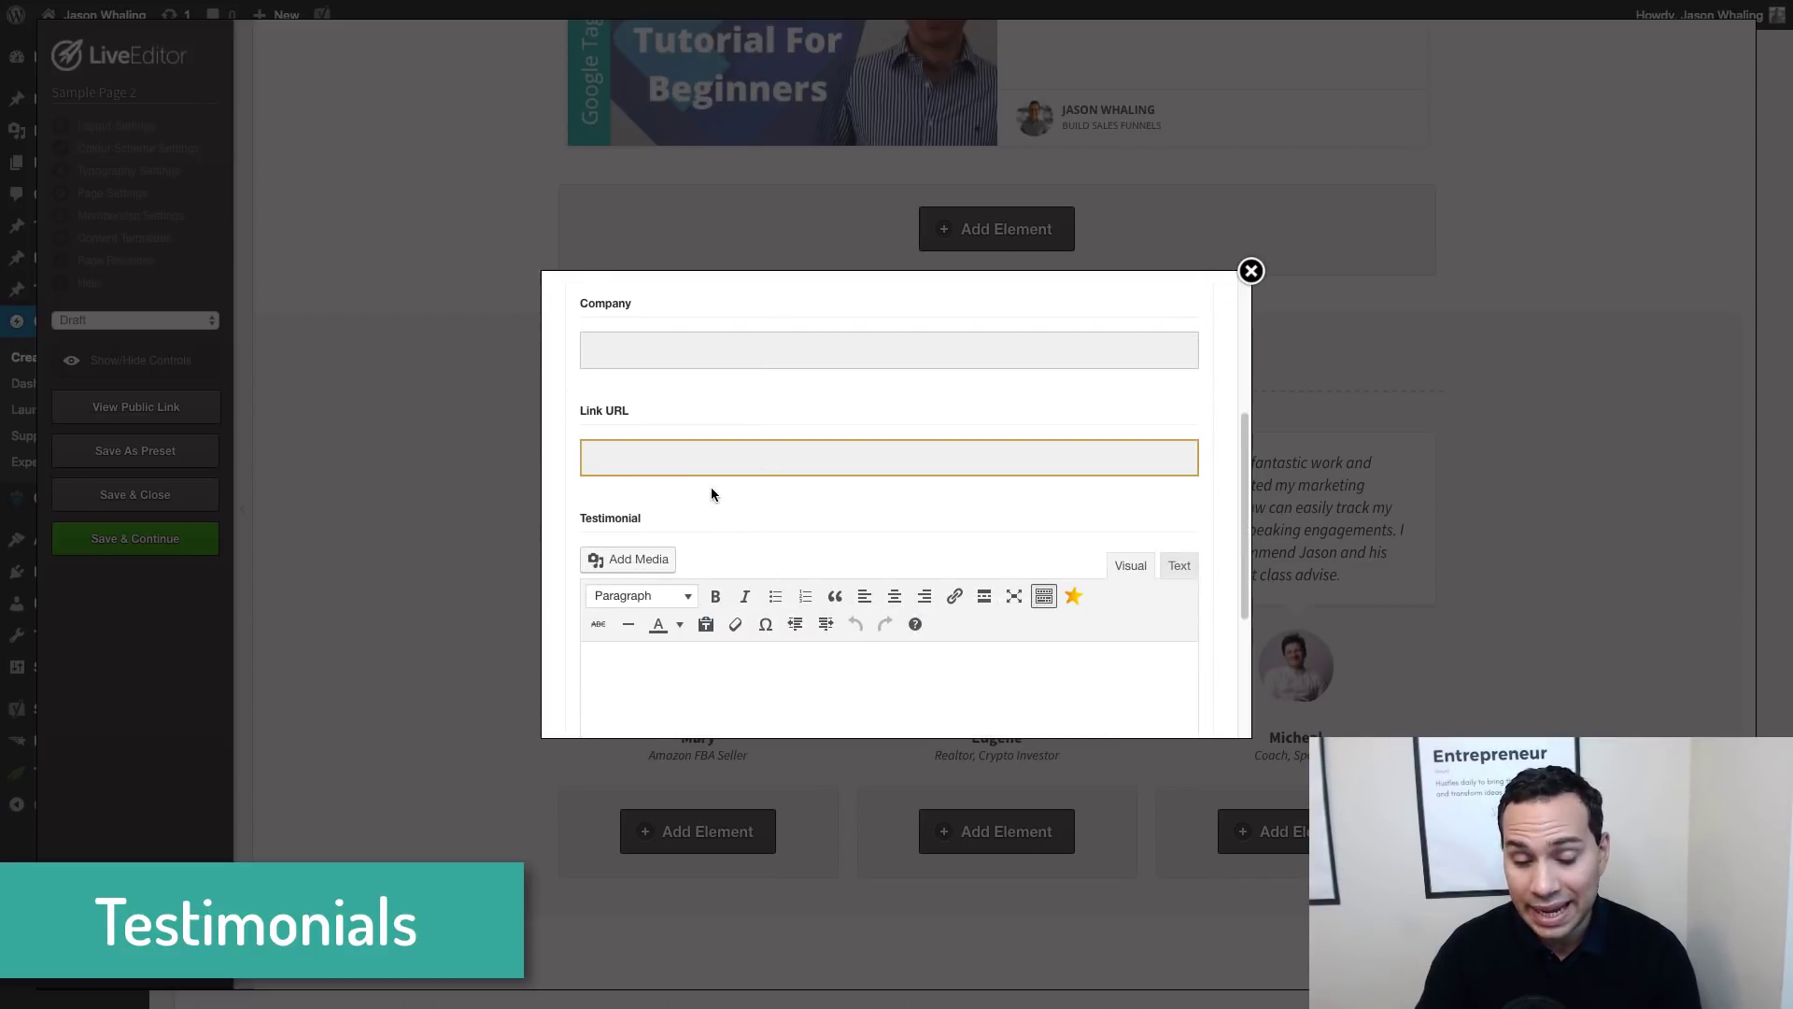
{"action": "scroll", "coordinate": [710, 494], "scroll_direction": "down", "scroll_amount": 3}
{"action": "type", "text": "testion"}
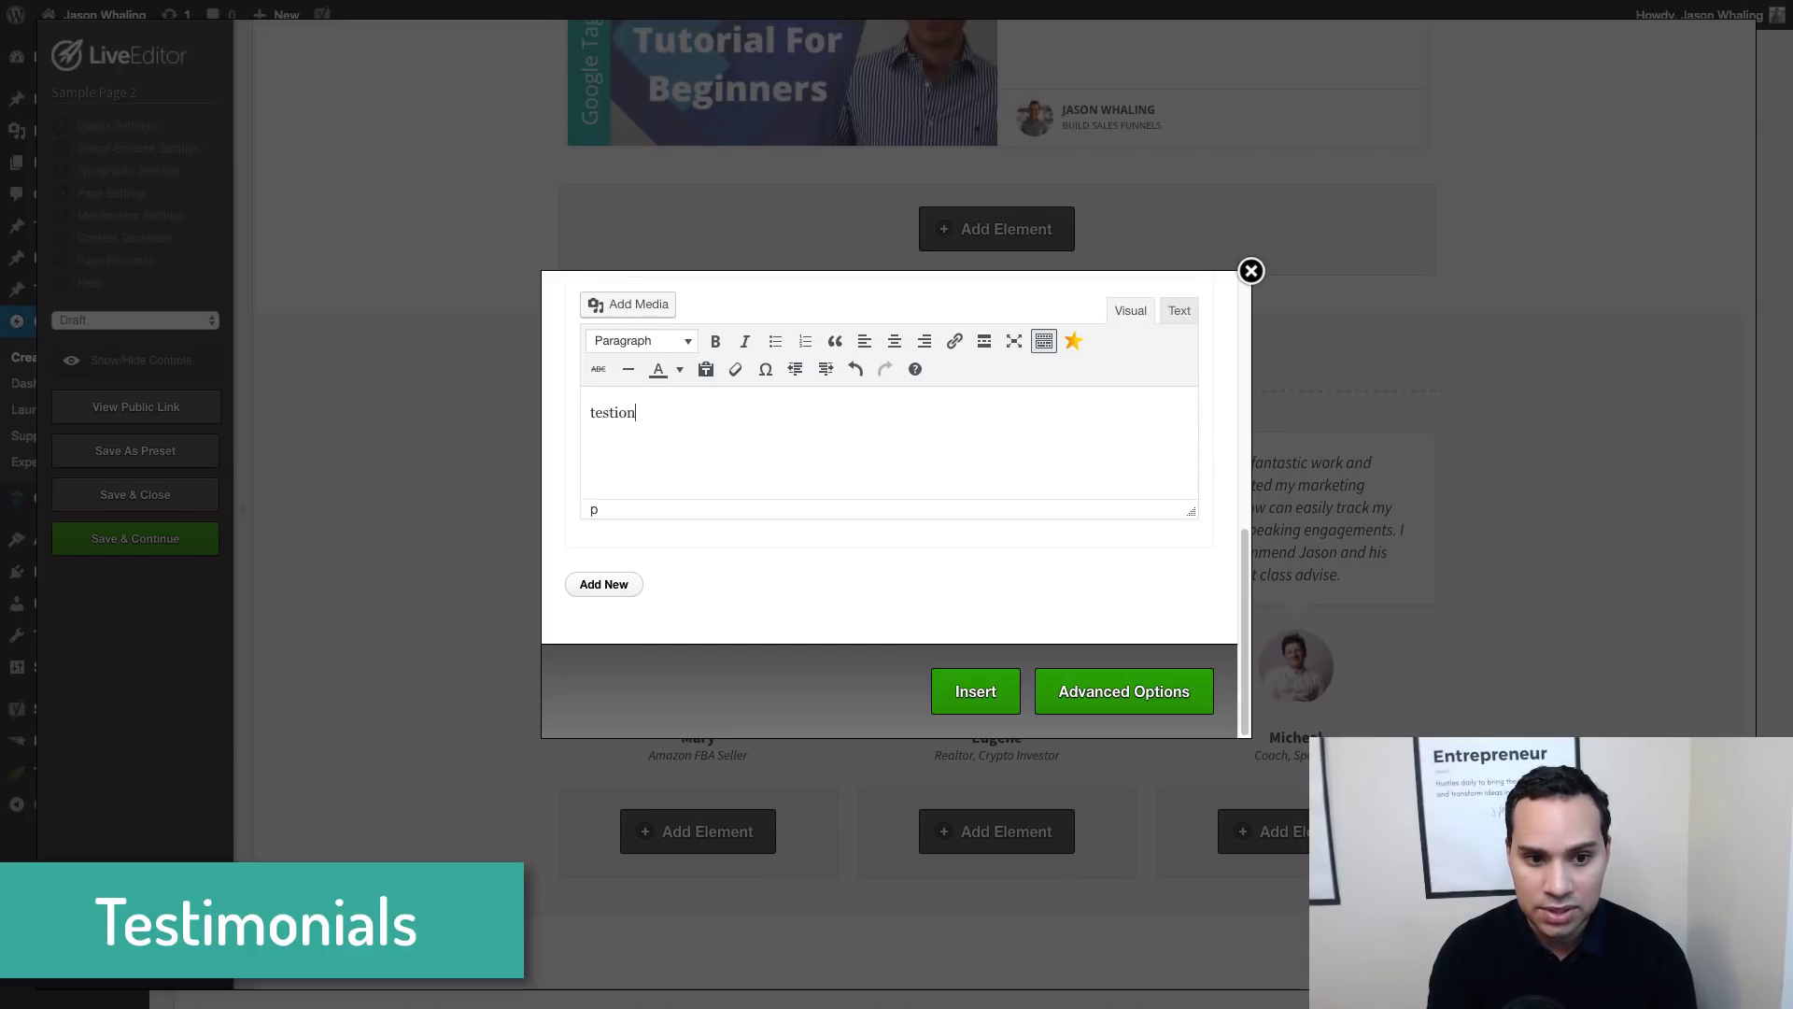
{"action": "type", "text": "a onaoindf;asn kYat"}
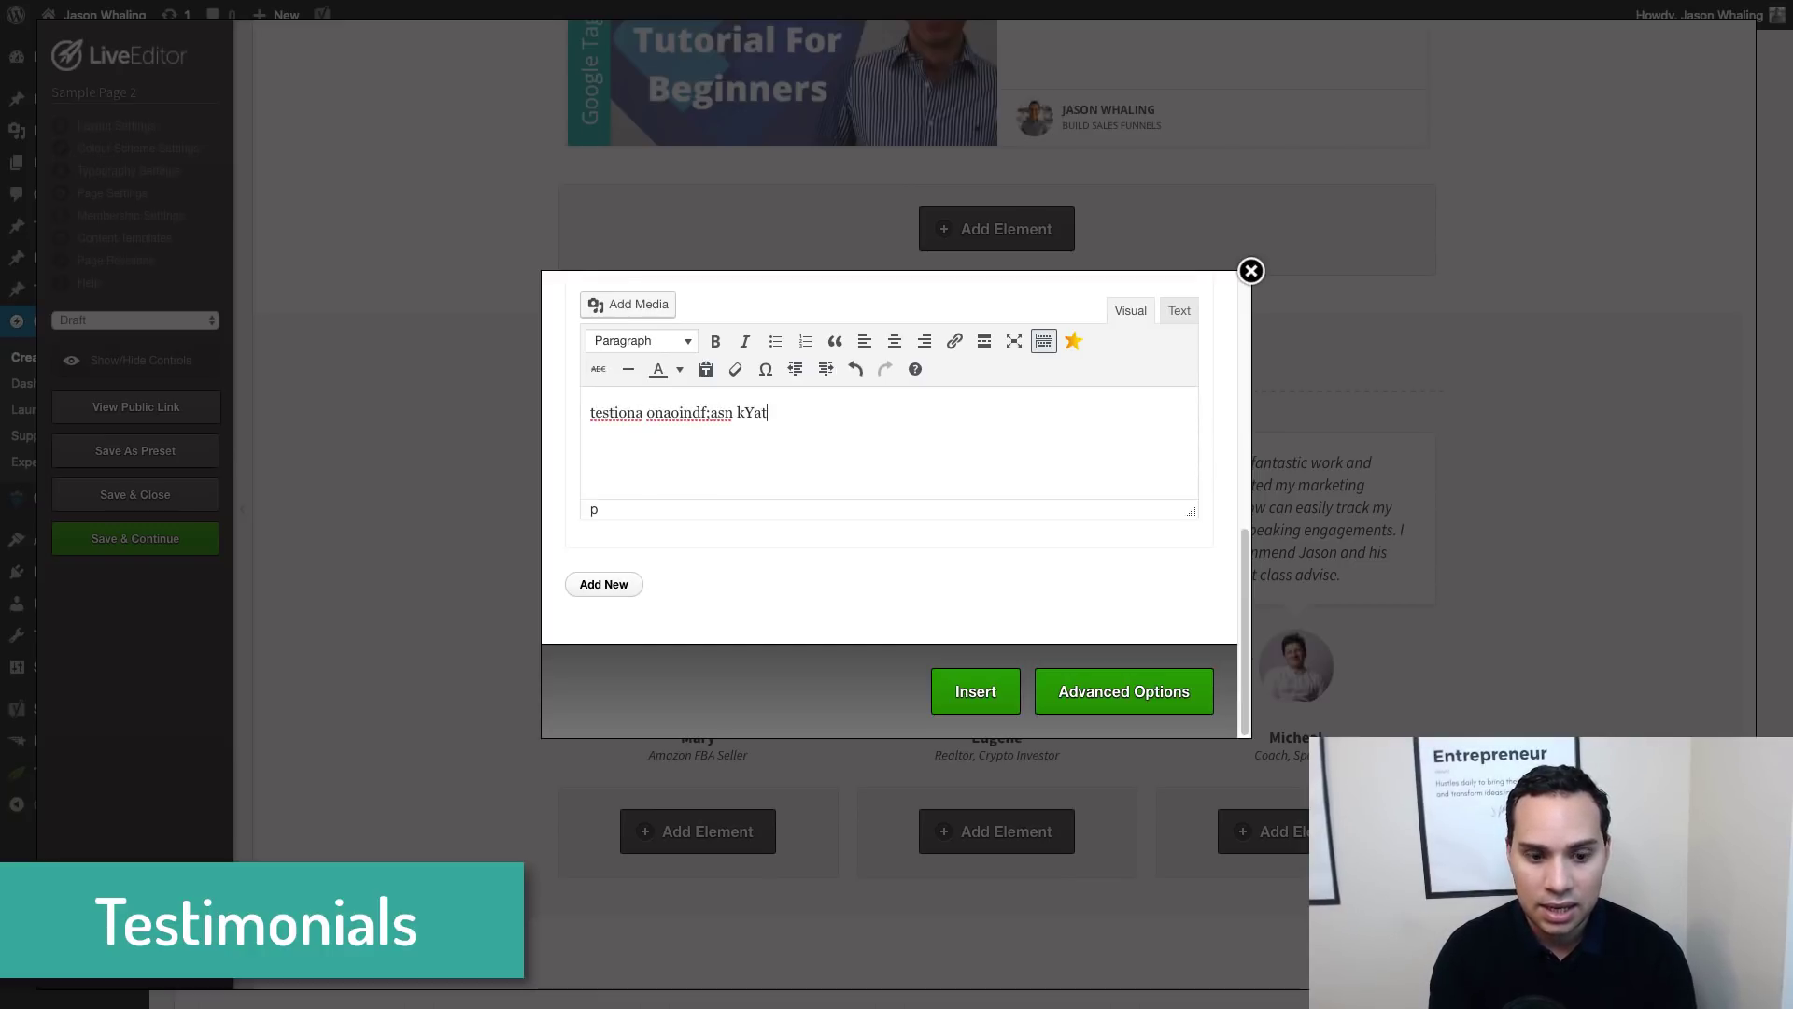
{"action": "type", "text": "!"}
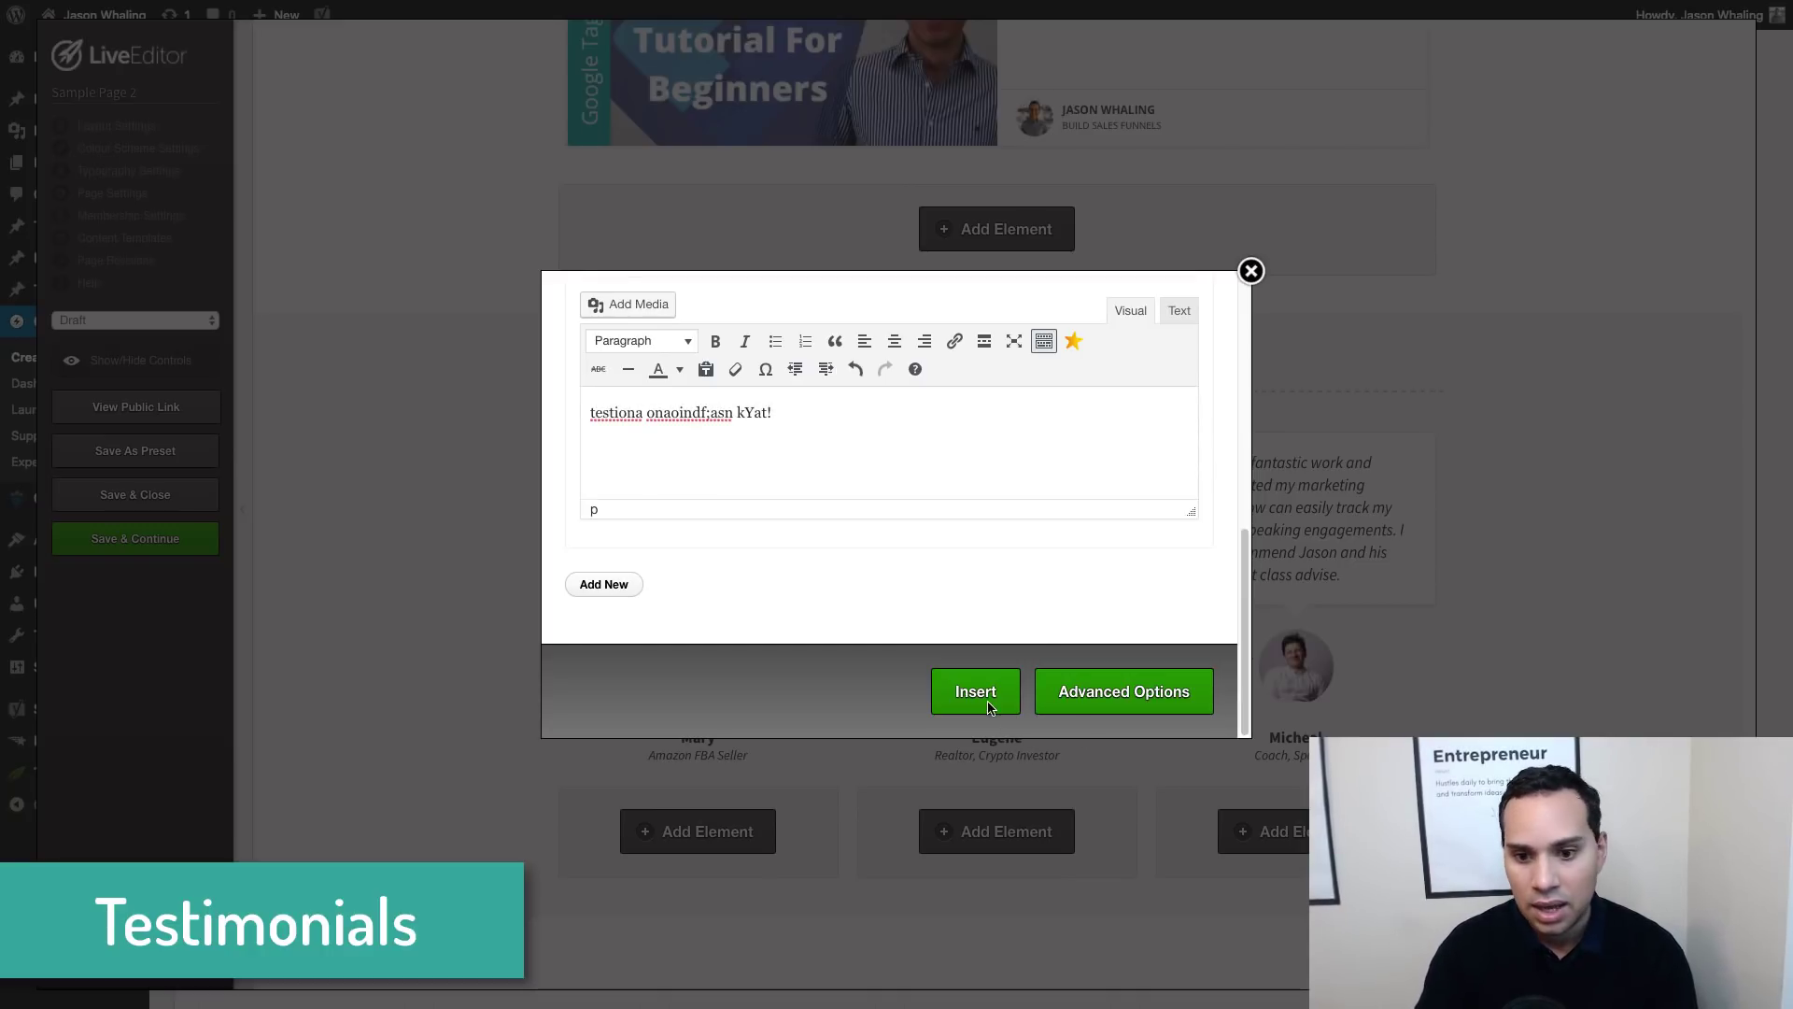
{"action": "left_click", "coordinate": [1252, 271]}
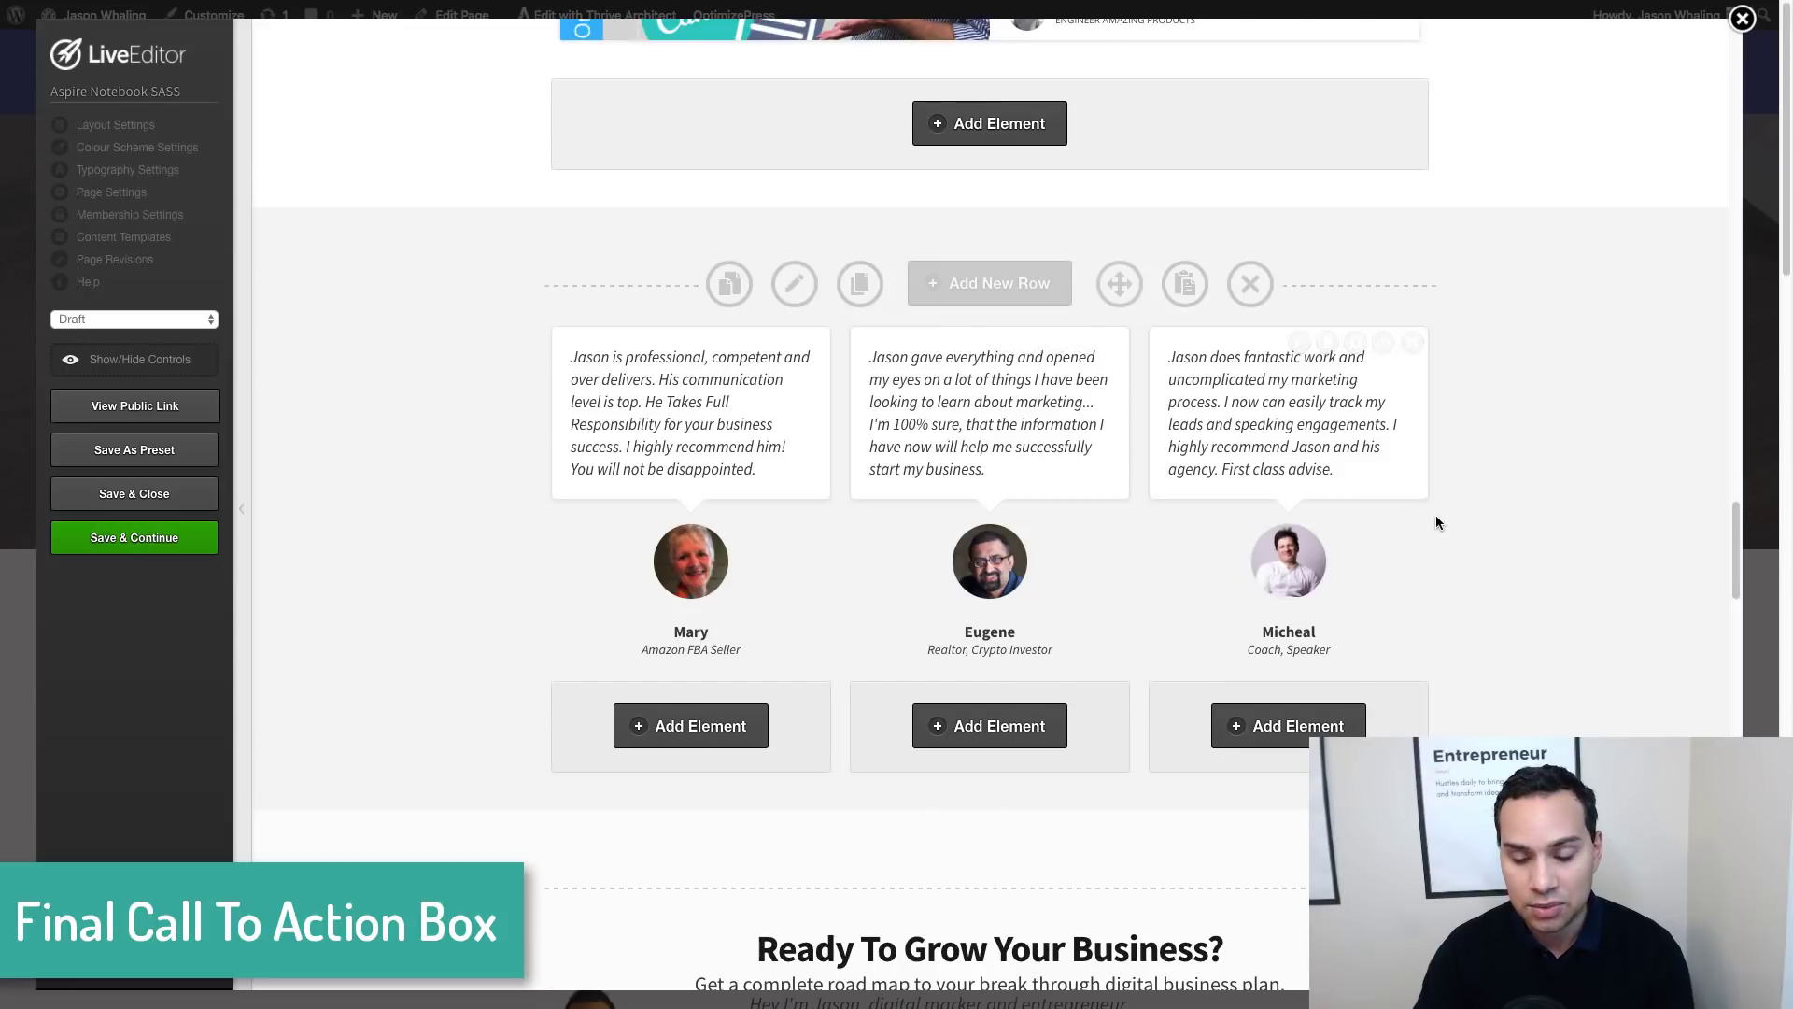
Copy the "Ready To Grow Your Business?" opt-in row with the wooden desk background from the Aspire Notebook SASS page
{"action": "scroll", "coordinate": [1437, 514], "scroll_direction": "down", "scroll_amount": 8}
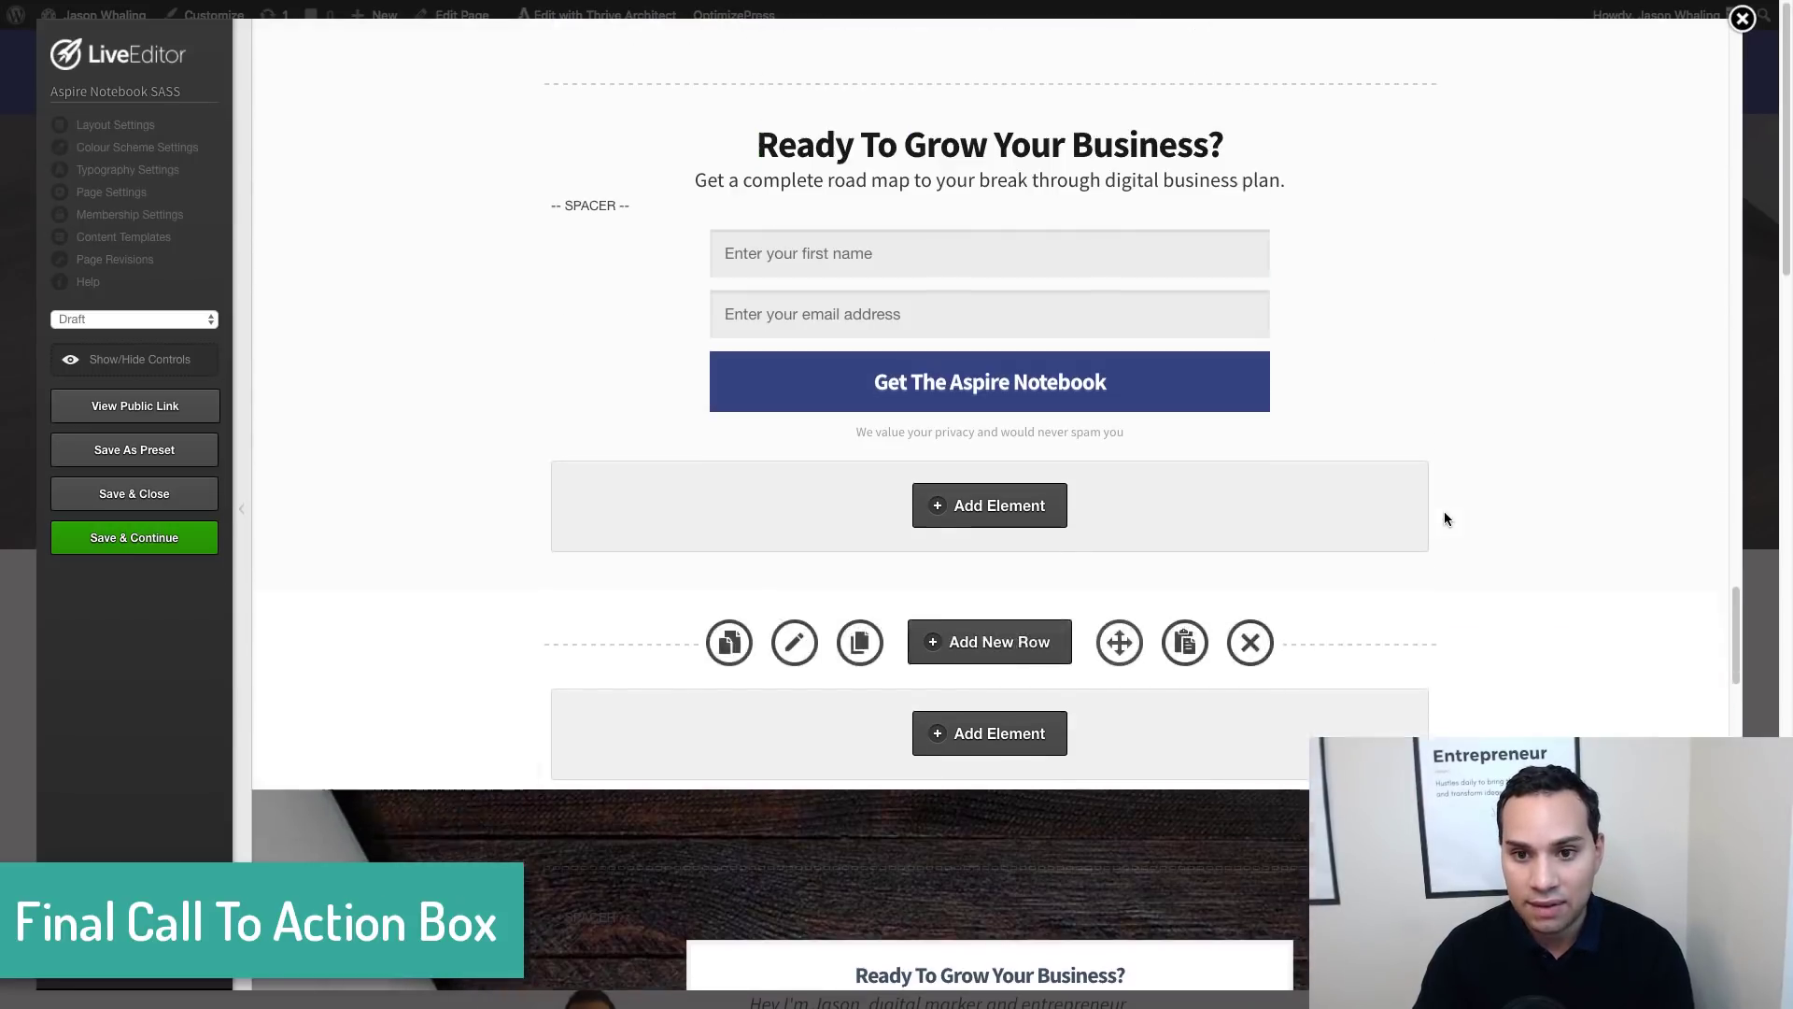
{"action": "scroll", "coordinate": [1444, 518], "scroll_direction": "up", "scroll_amount": 4}
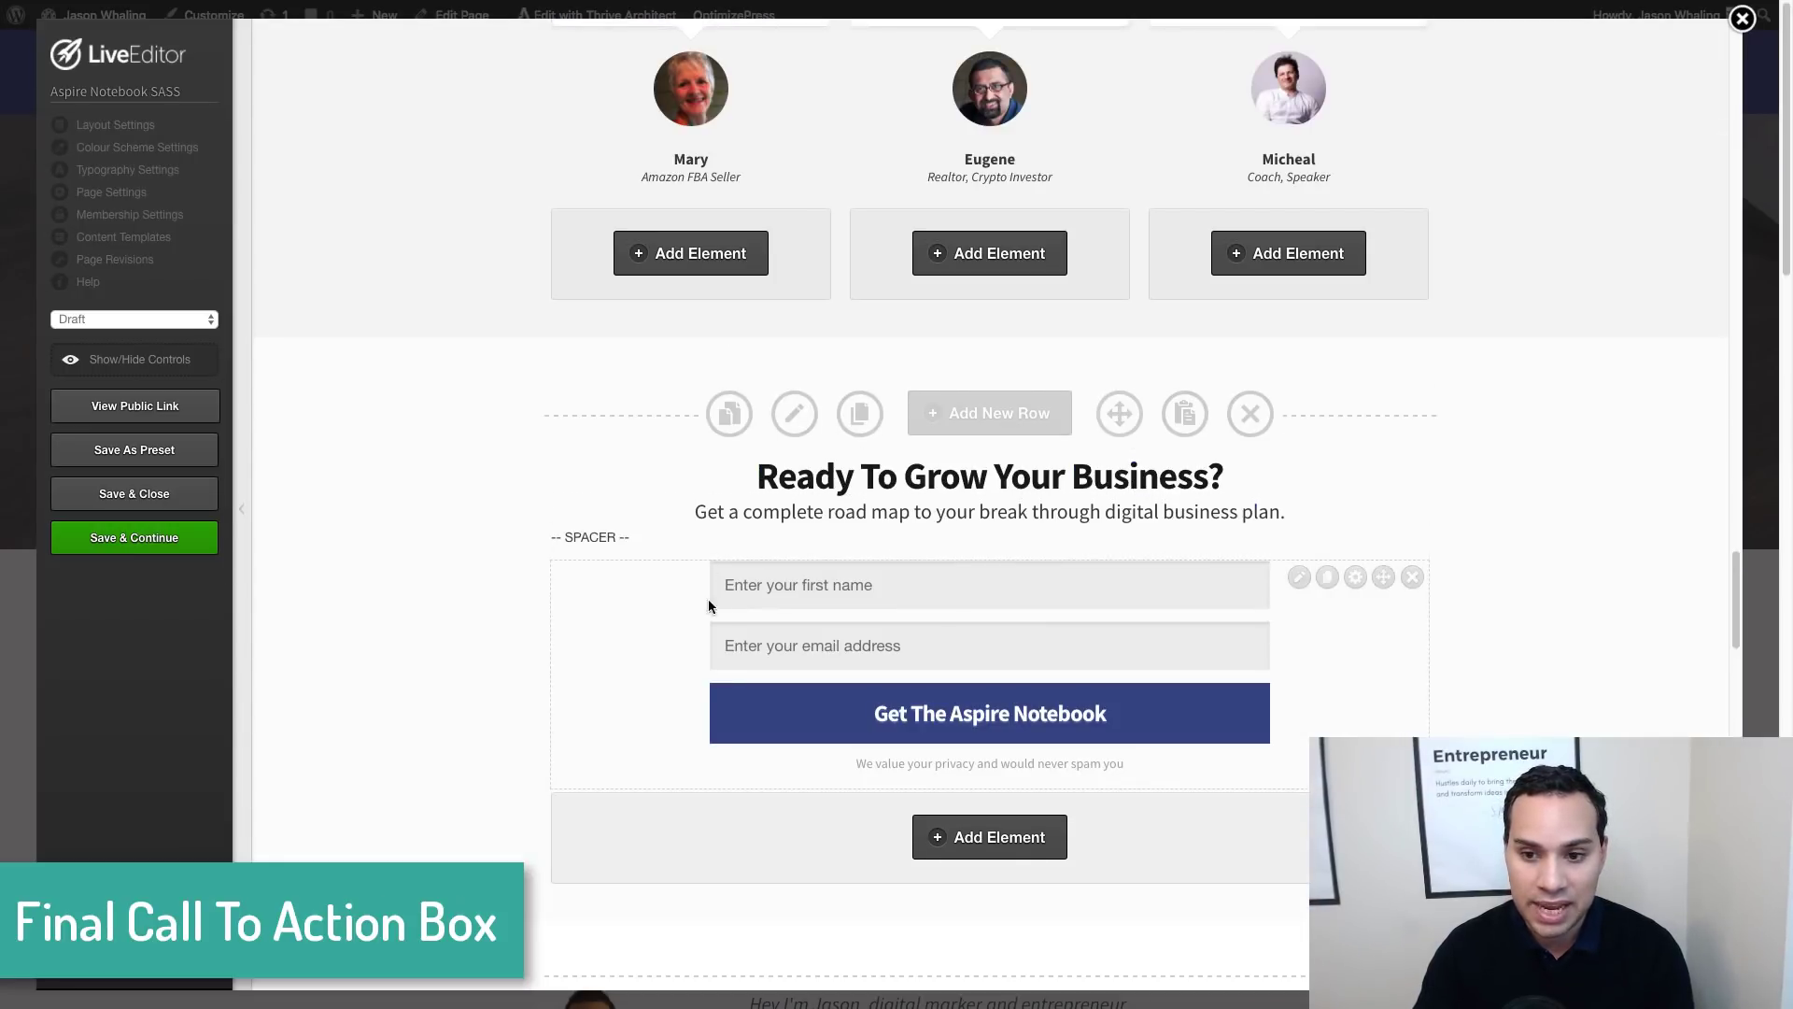
{"action": "scroll", "coordinate": [1510, 597], "scroll_direction": "down", "scroll_amount": 10}
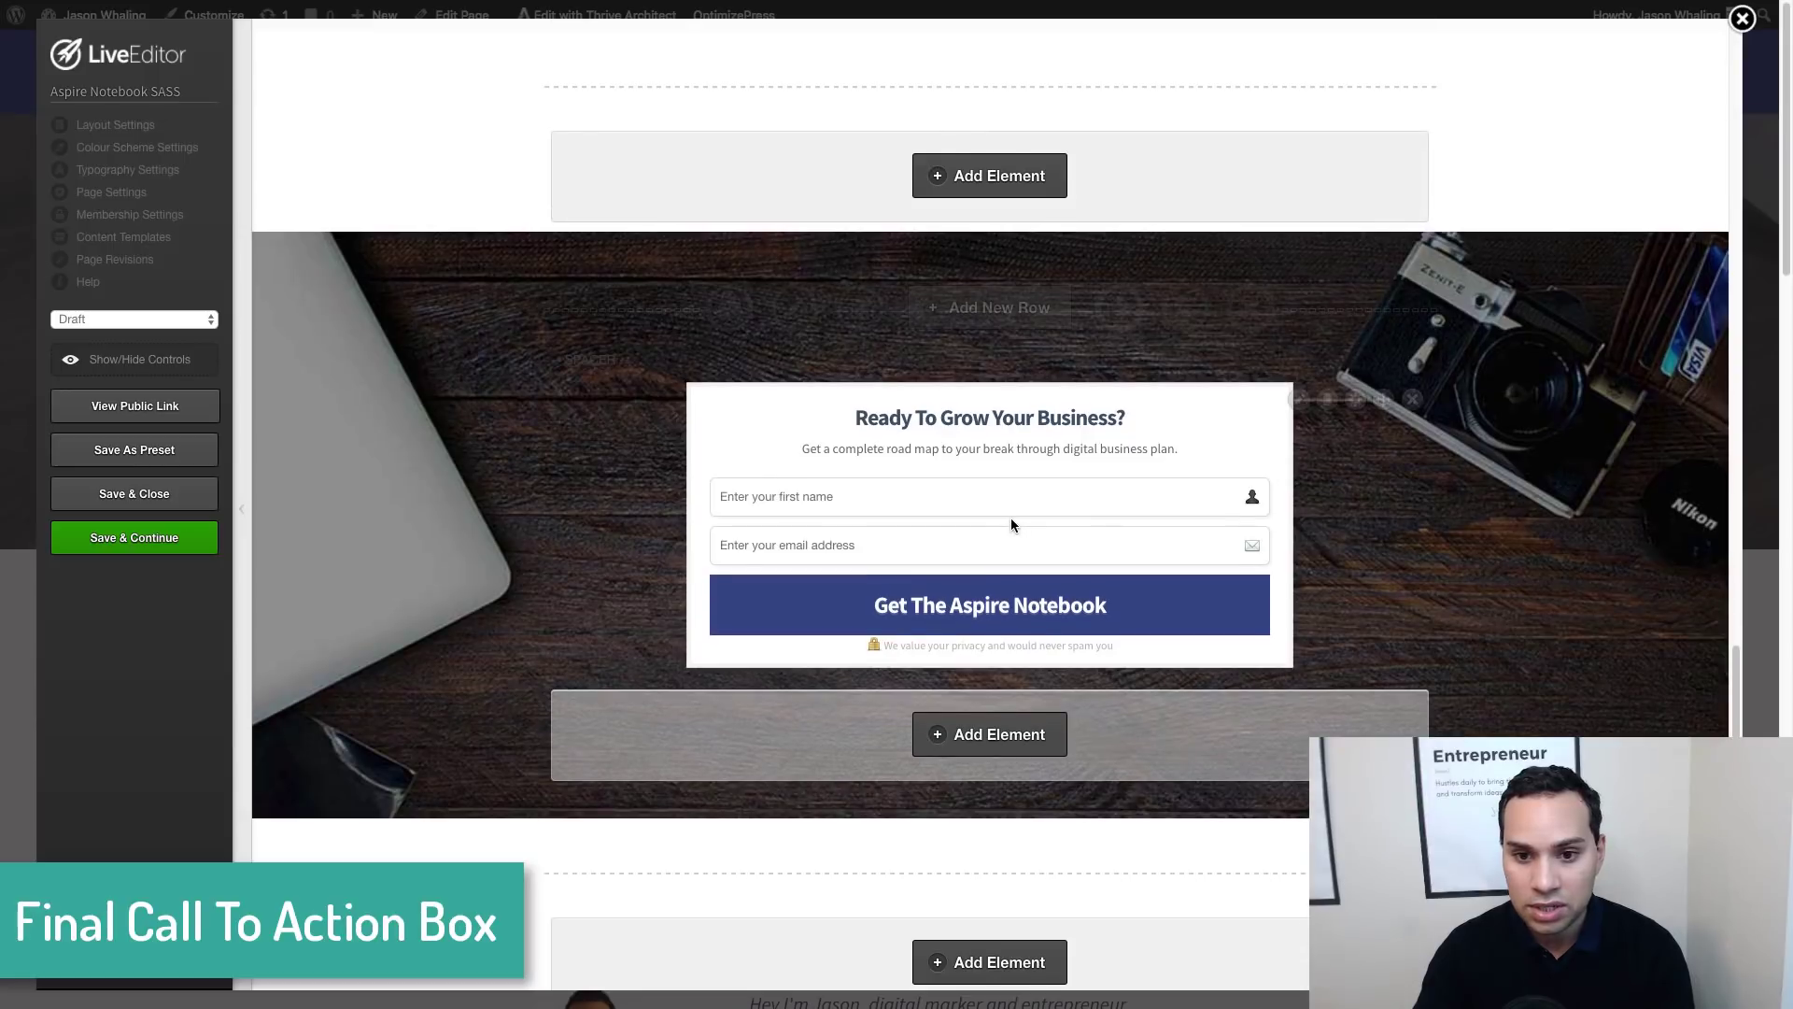
{"action": "scroll", "coordinate": [1363, 473], "scroll_direction": "down", "scroll_amount": 3}
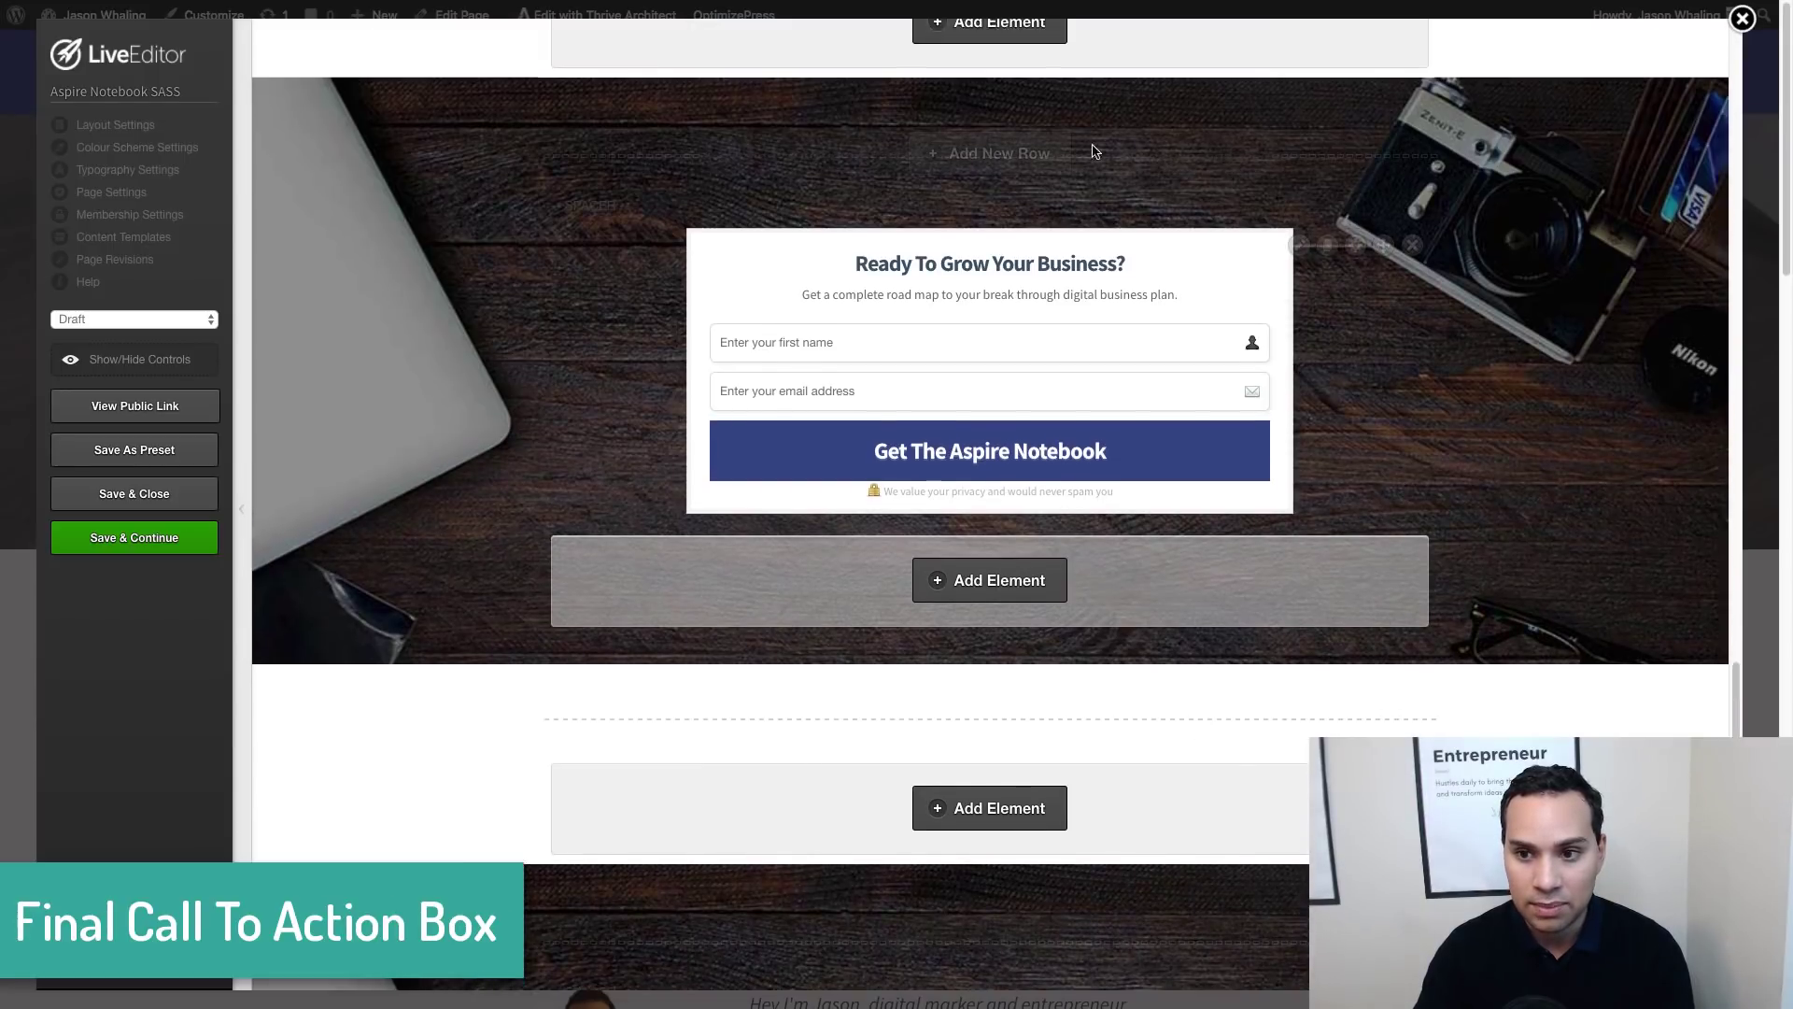
{"action": "scroll", "coordinate": [1392, 466], "scroll_direction": "down", "scroll_amount": 1}
{"action": "scroll", "coordinate": [789, 392], "scroll_direction": "up", "scroll_amount": 6}
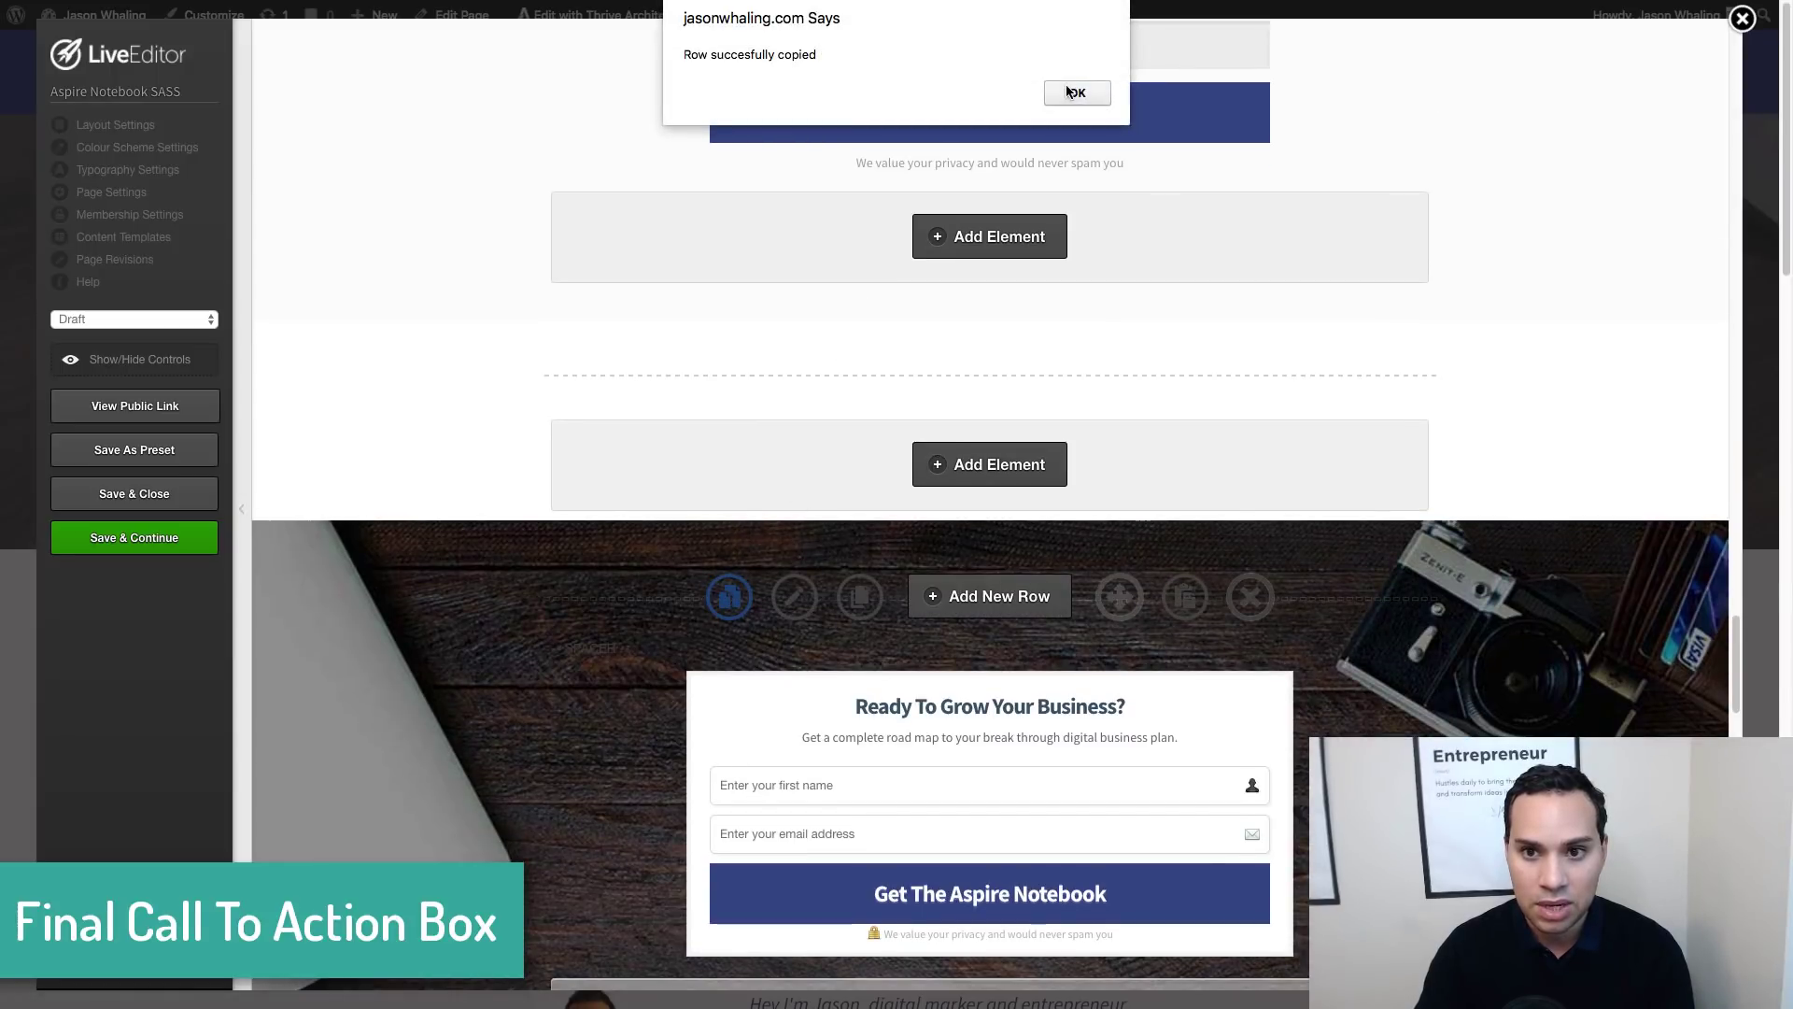
{"action": "left_click", "coordinate": [1076, 93]}
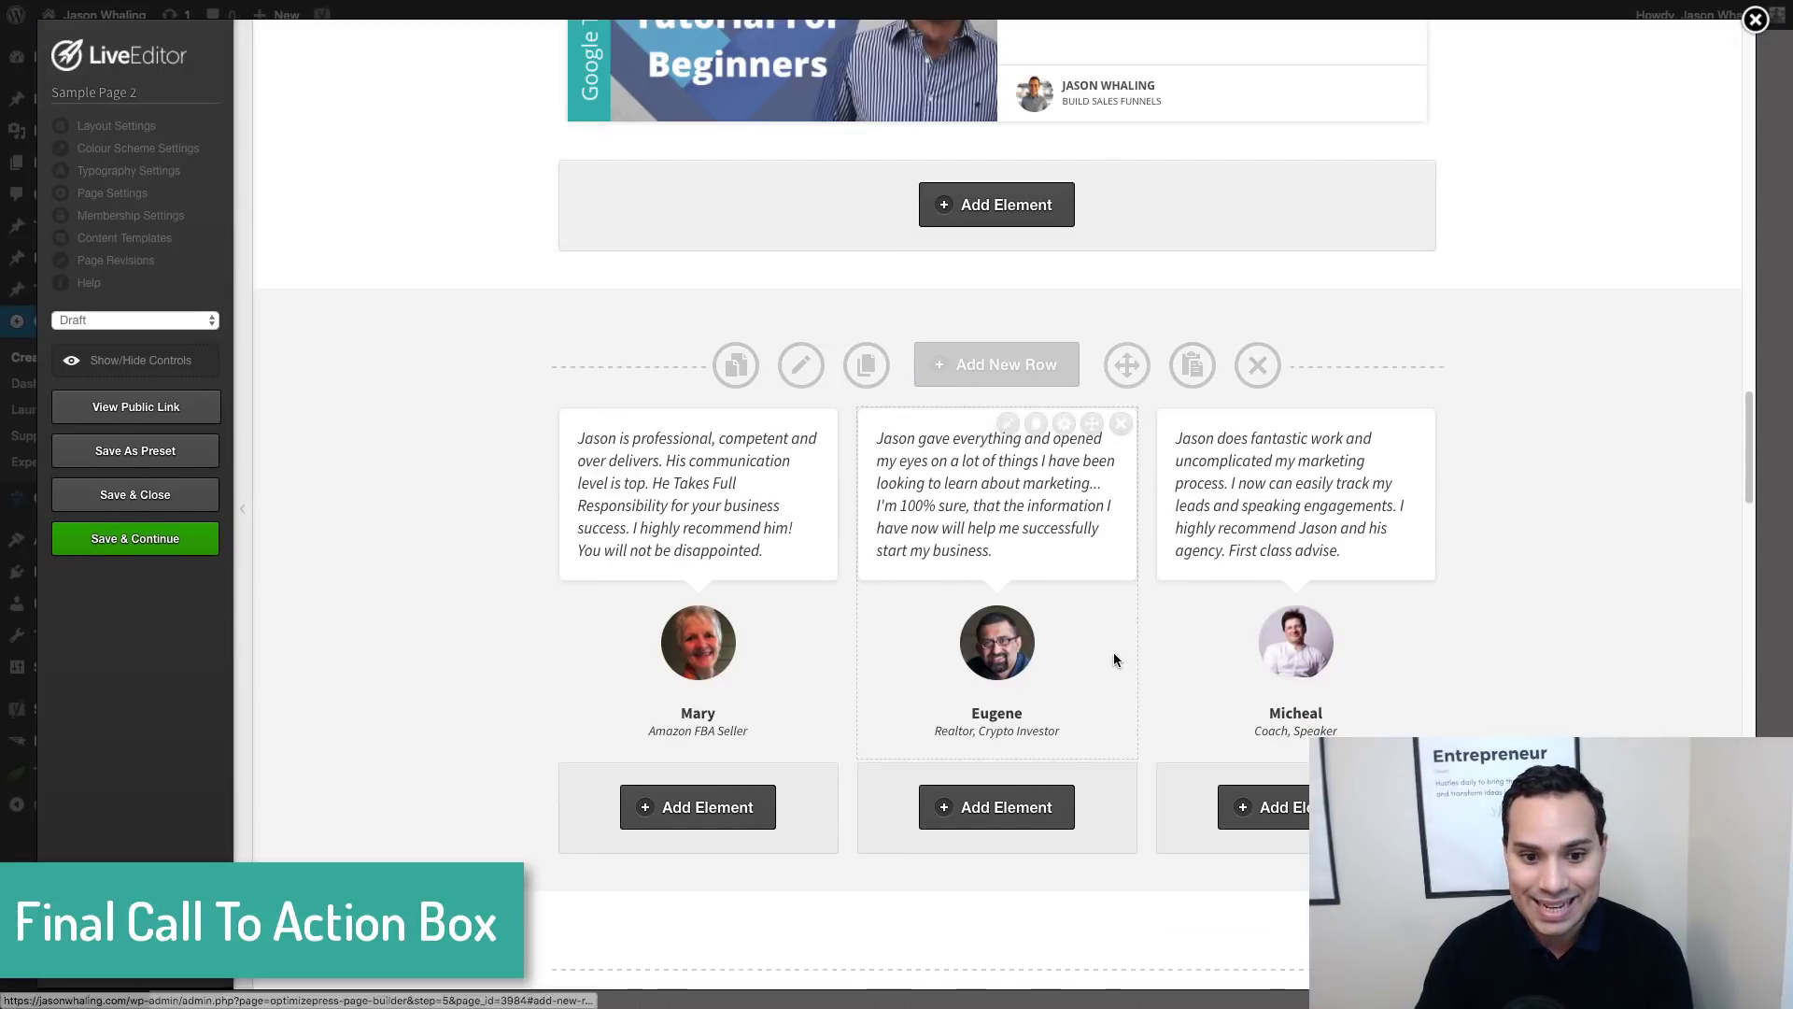
Paste the copied opt-in row directly below the testimonials on Sample Page 2 and check it with the editing controls hidden
{"action": "scroll", "coordinate": [1116, 644], "scroll_direction": "down", "scroll_amount": 5}
{"action": "left_click", "coordinate": [1191, 588]}
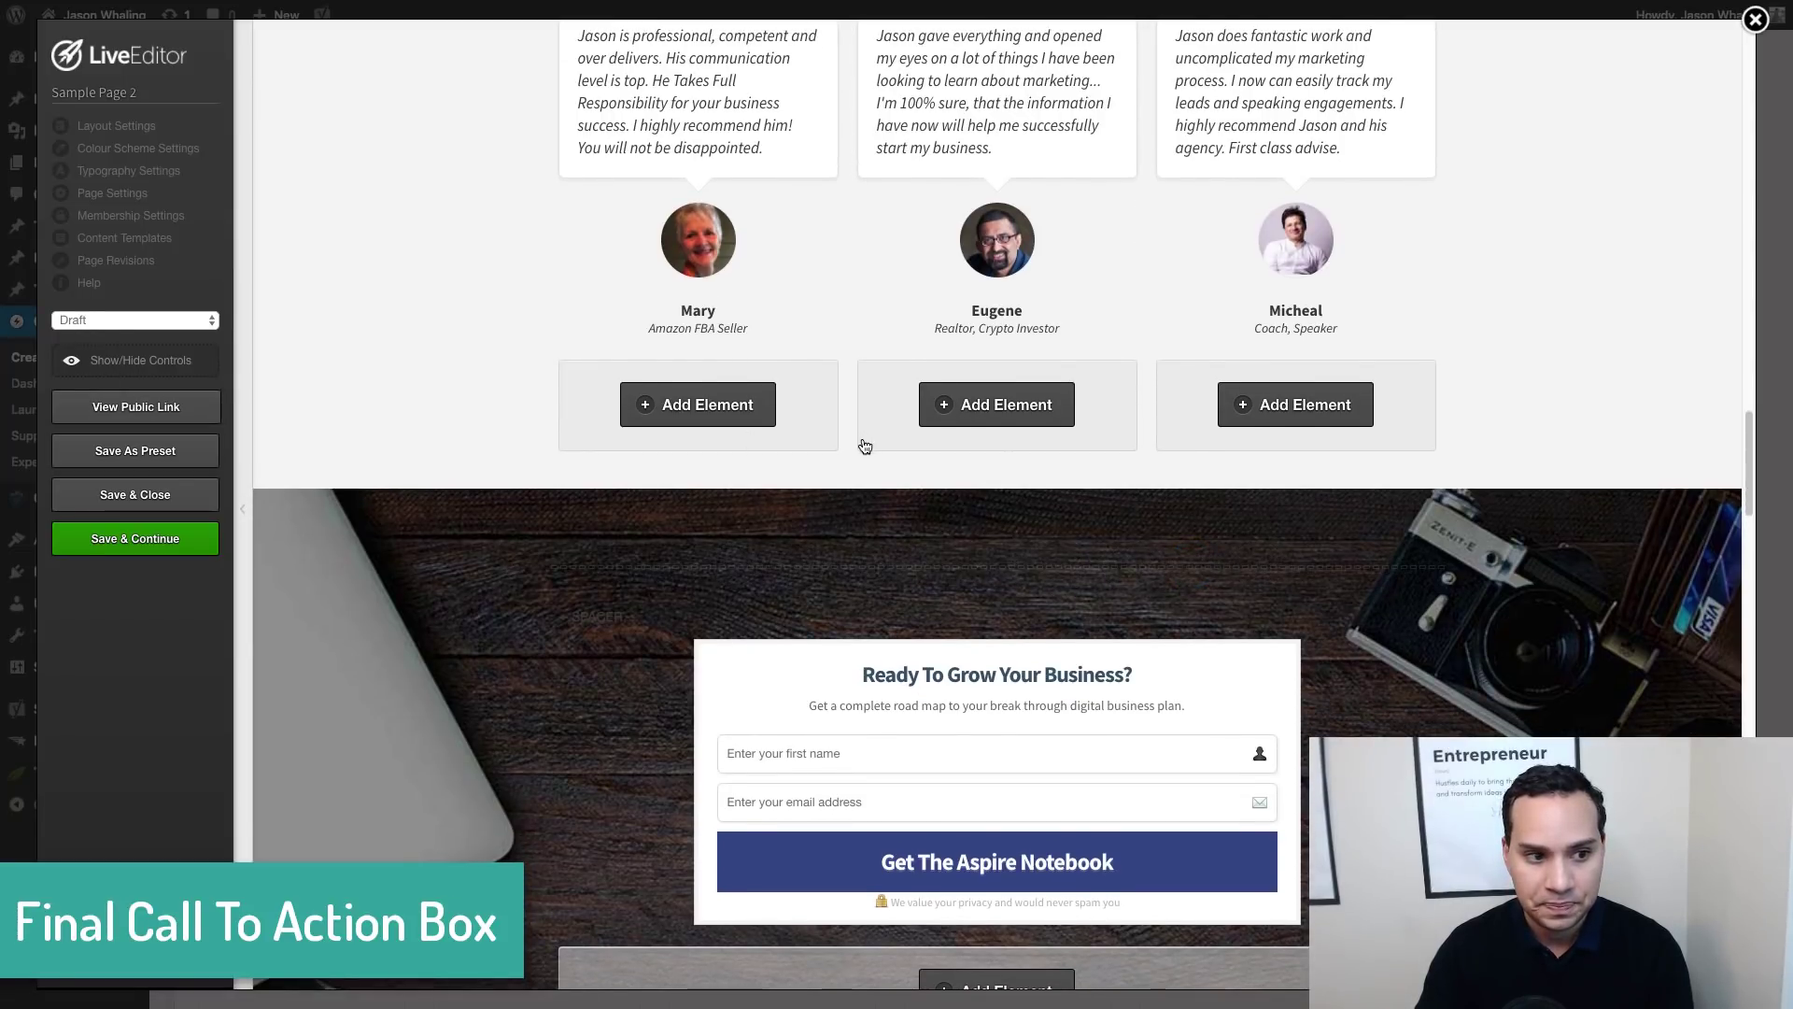
{"action": "left_click", "coordinate": [112, 361]}
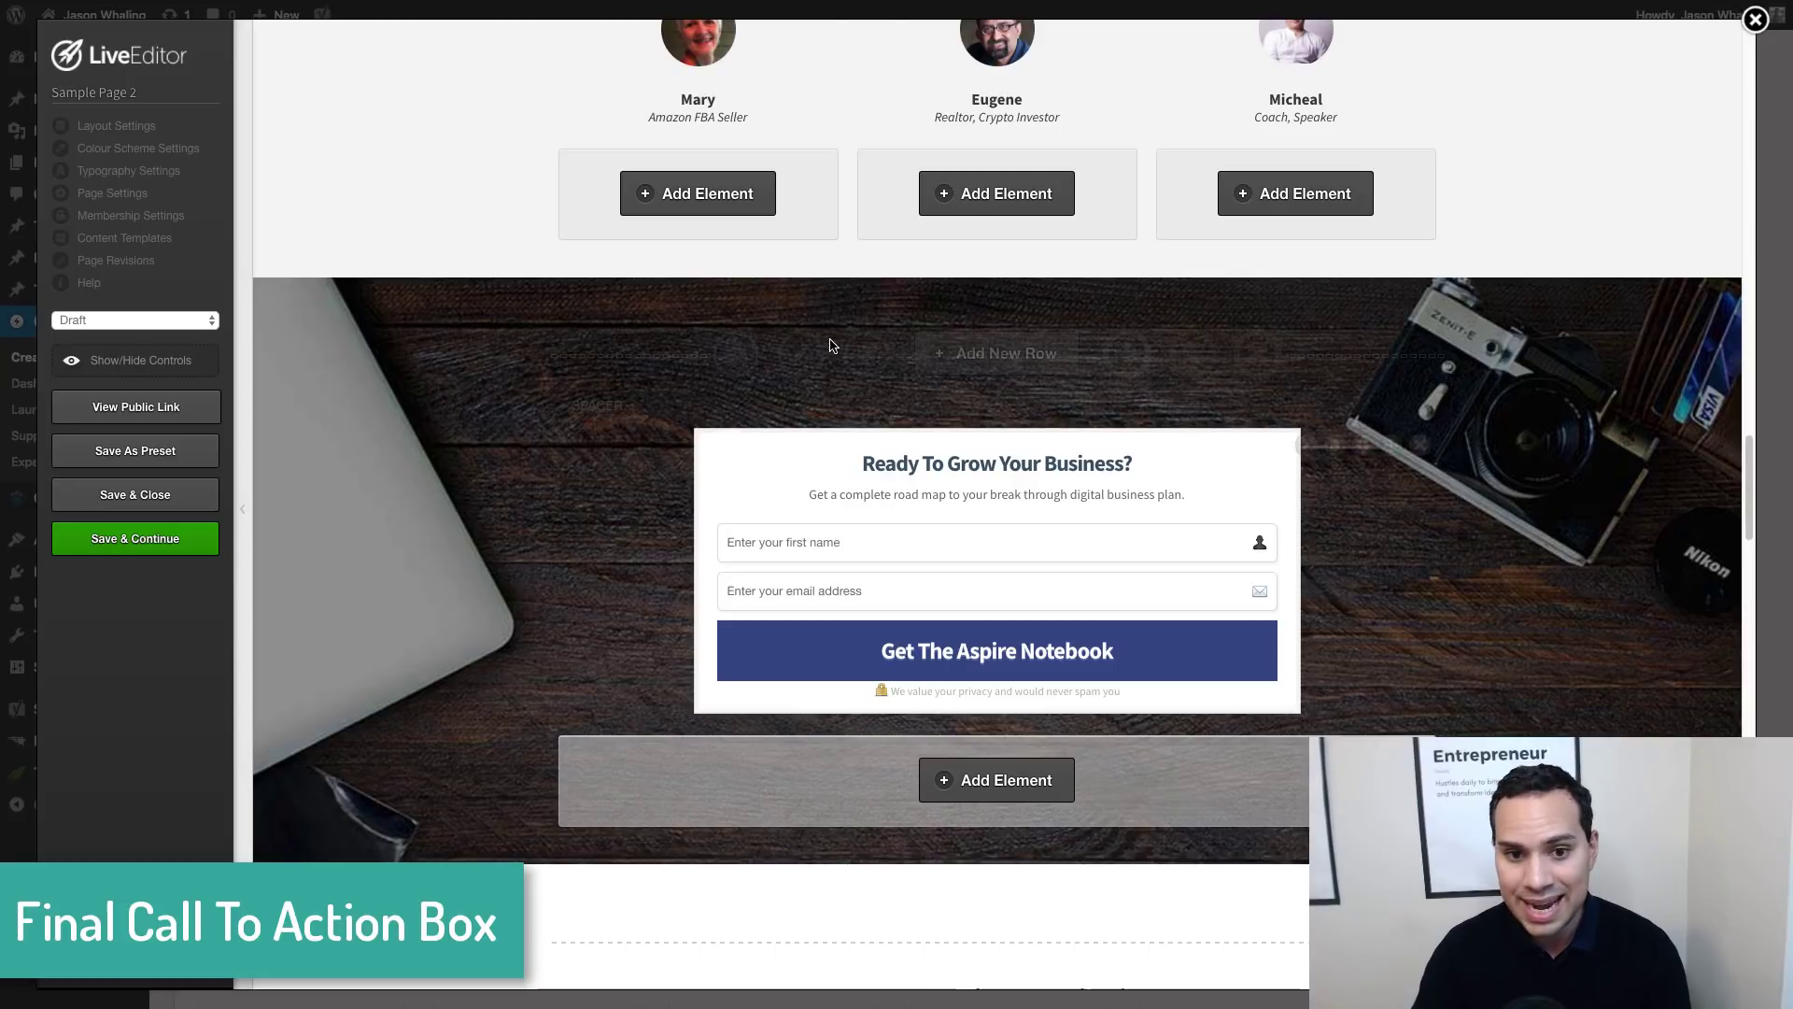
Inspect the opt-in row's background image options and its image file chooser, and close the row settings without changes
{"action": "mouse_move", "coordinate": [807, 359]}
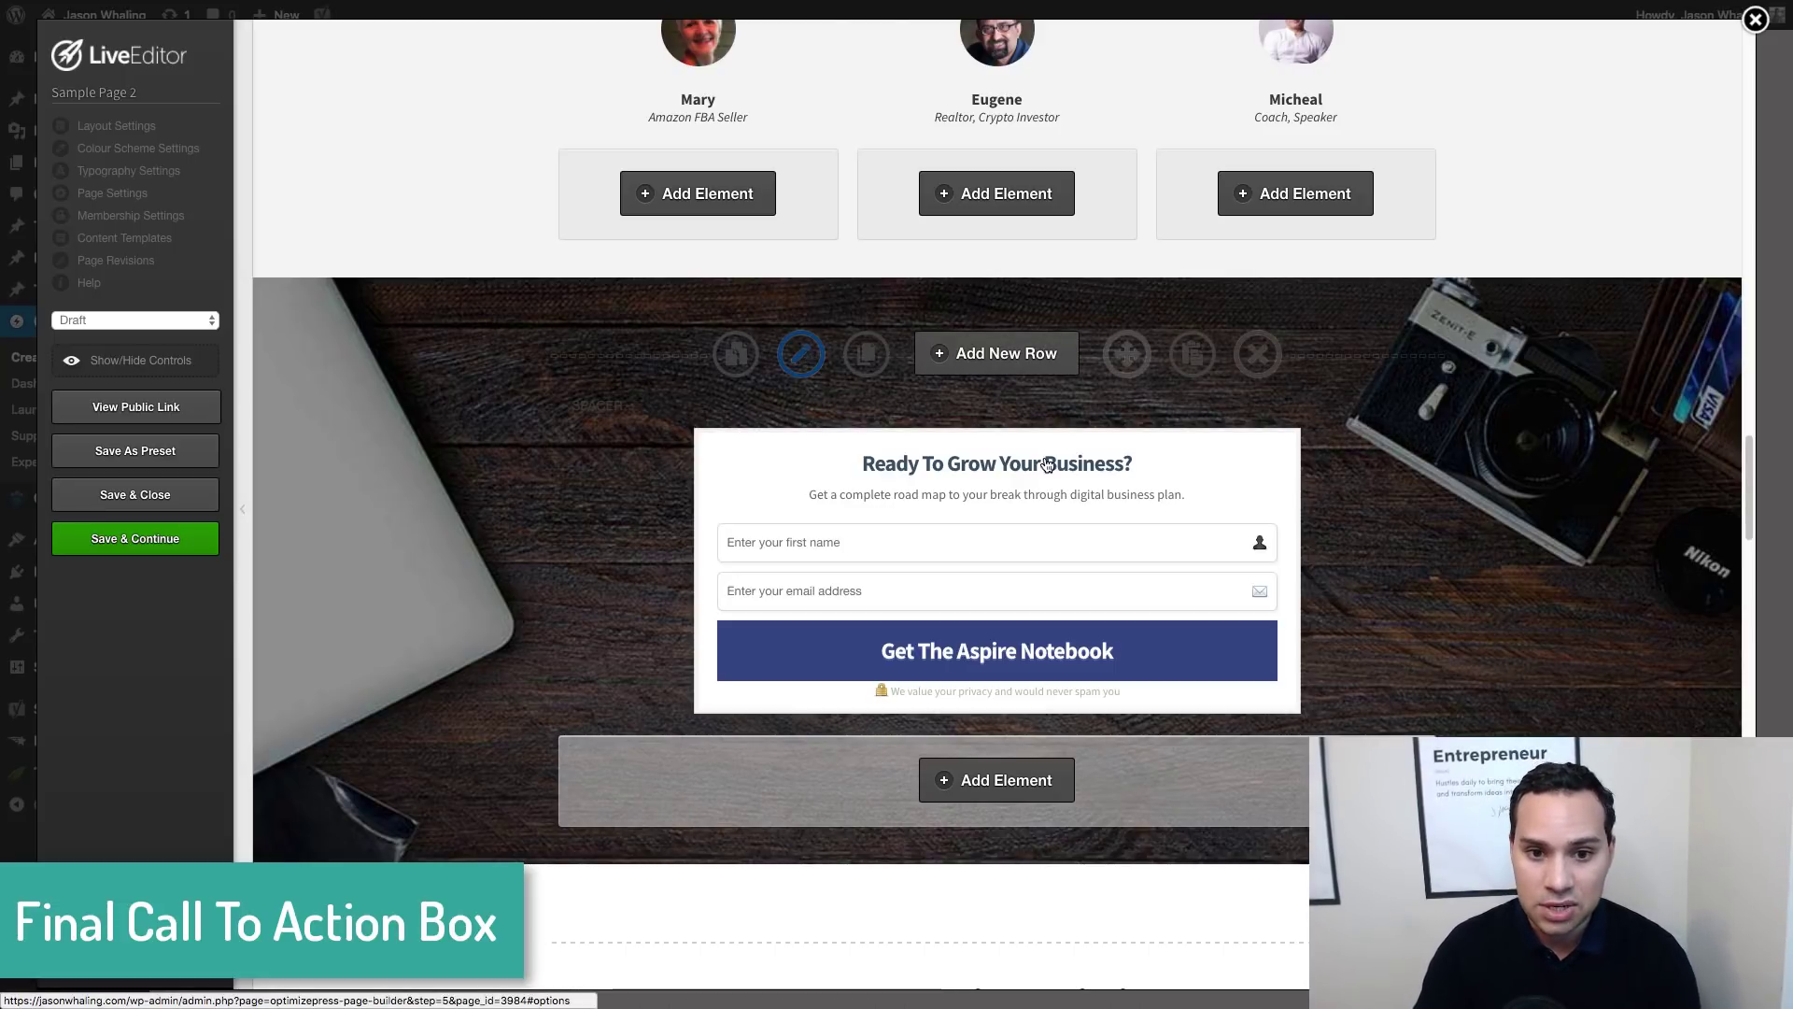
{"action": "scroll", "coordinate": [776, 587], "scroll_direction": "down", "scroll_amount": 10}
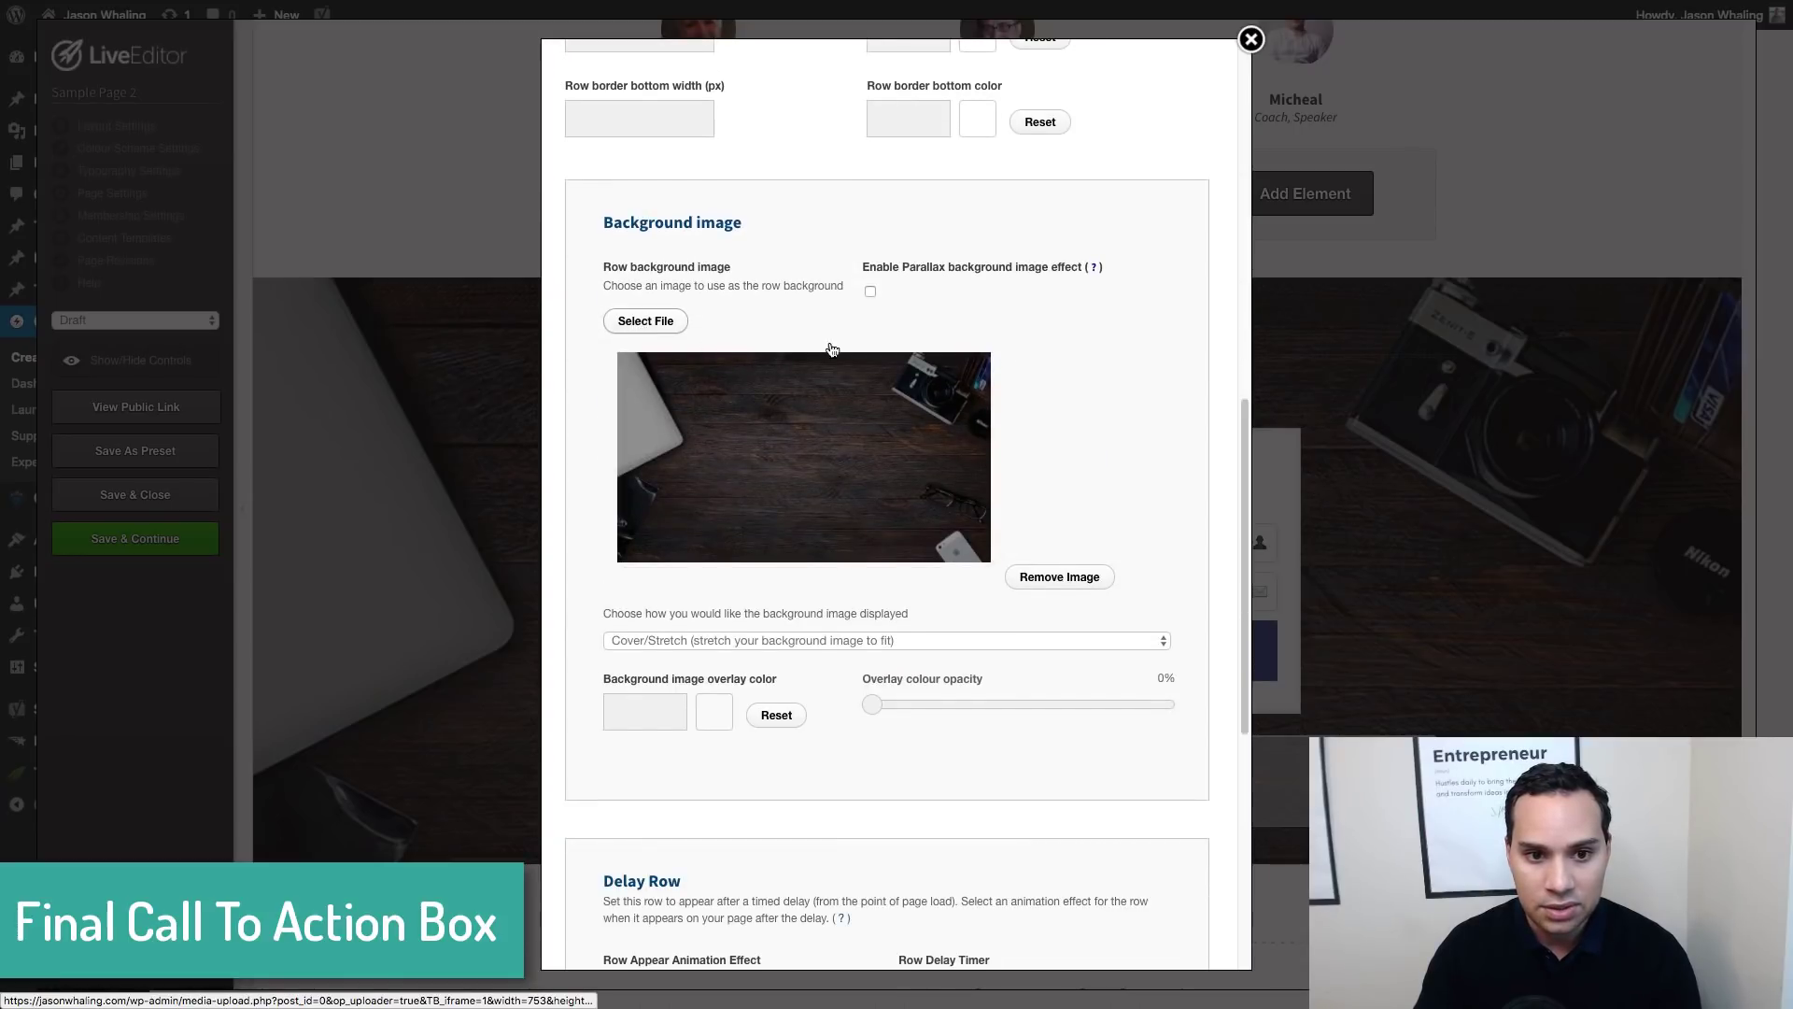
{"action": "left_click", "coordinate": [833, 349]}
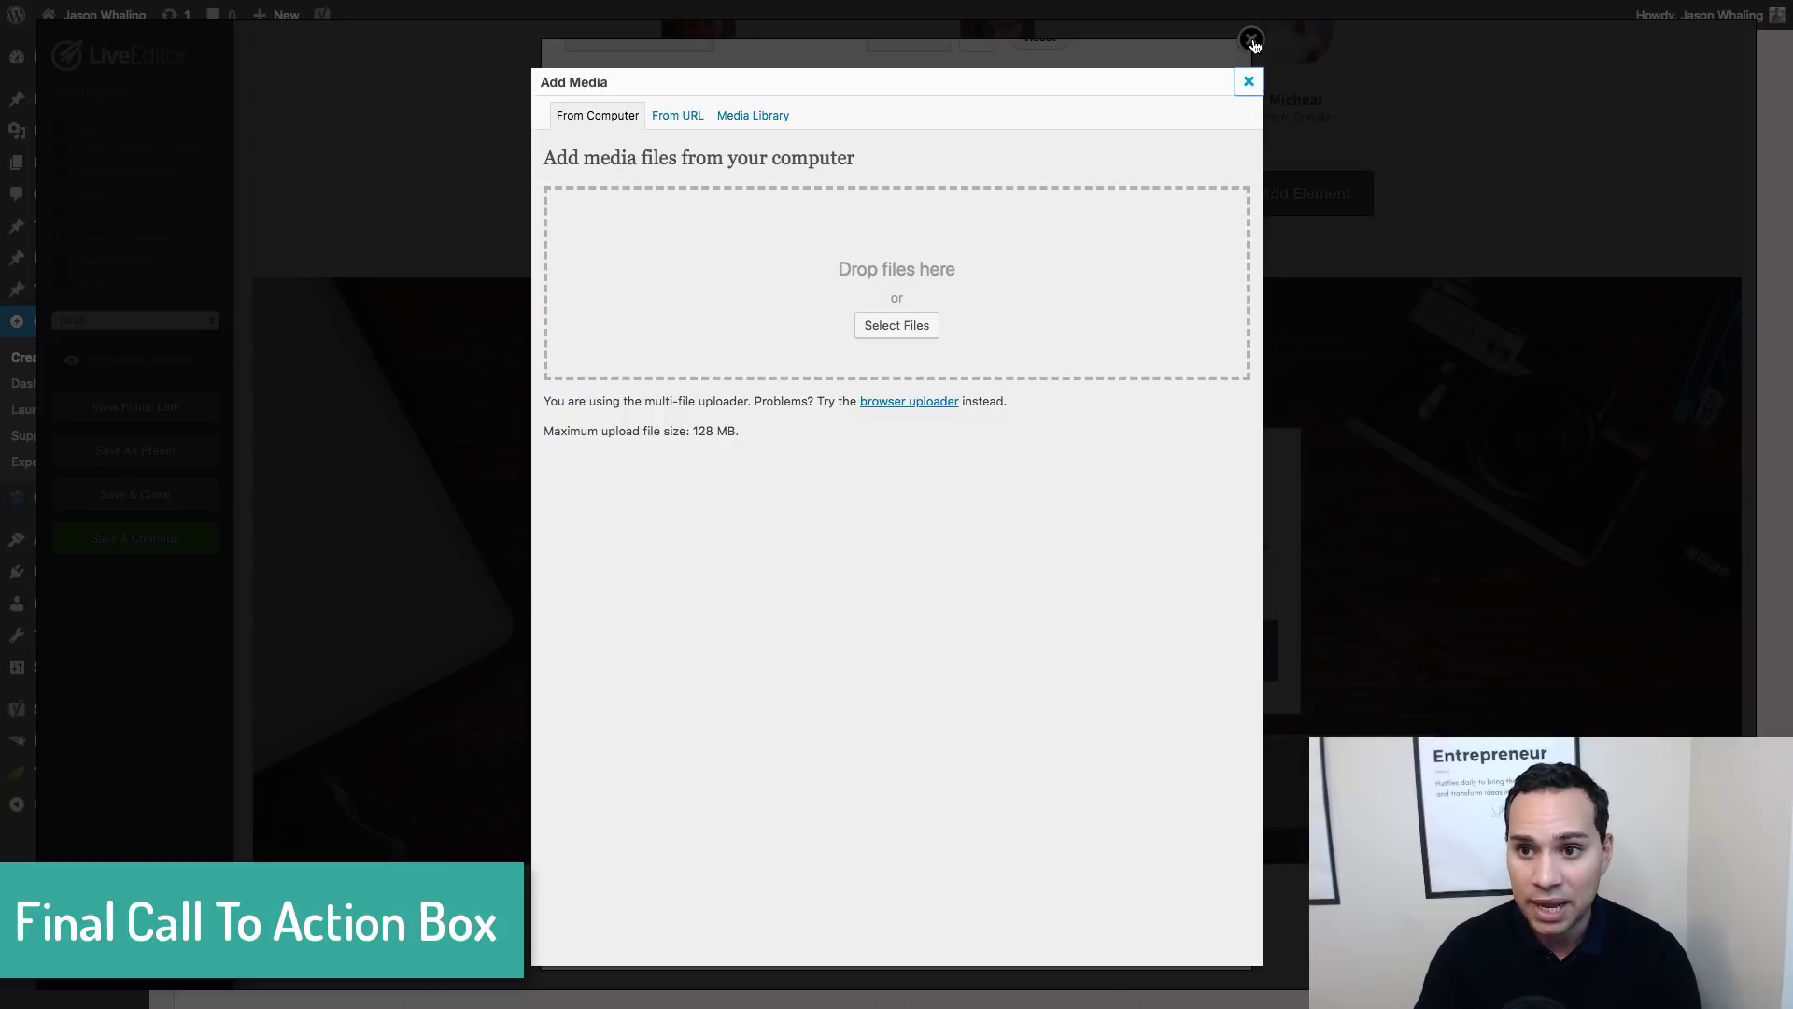
{"action": "left_click", "coordinate": [1249, 81]}
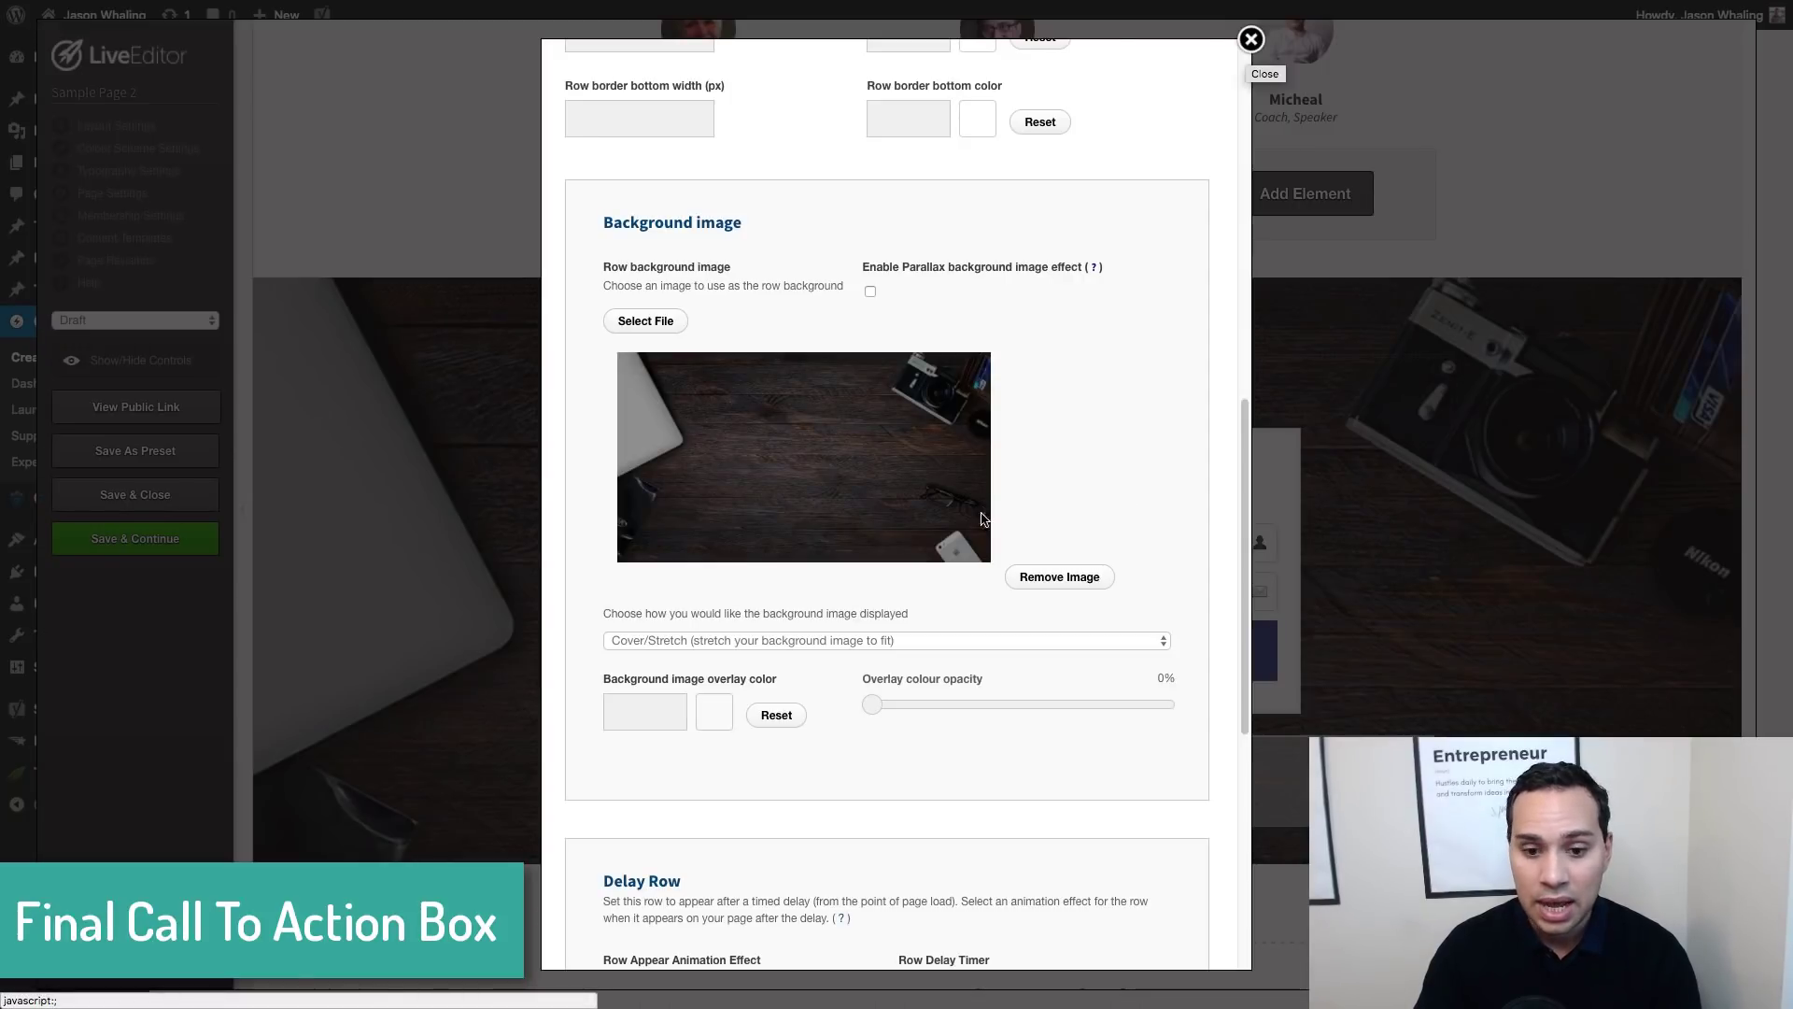
{"action": "scroll", "coordinate": [594, 353], "scroll_direction": "down", "scroll_amount": 4}
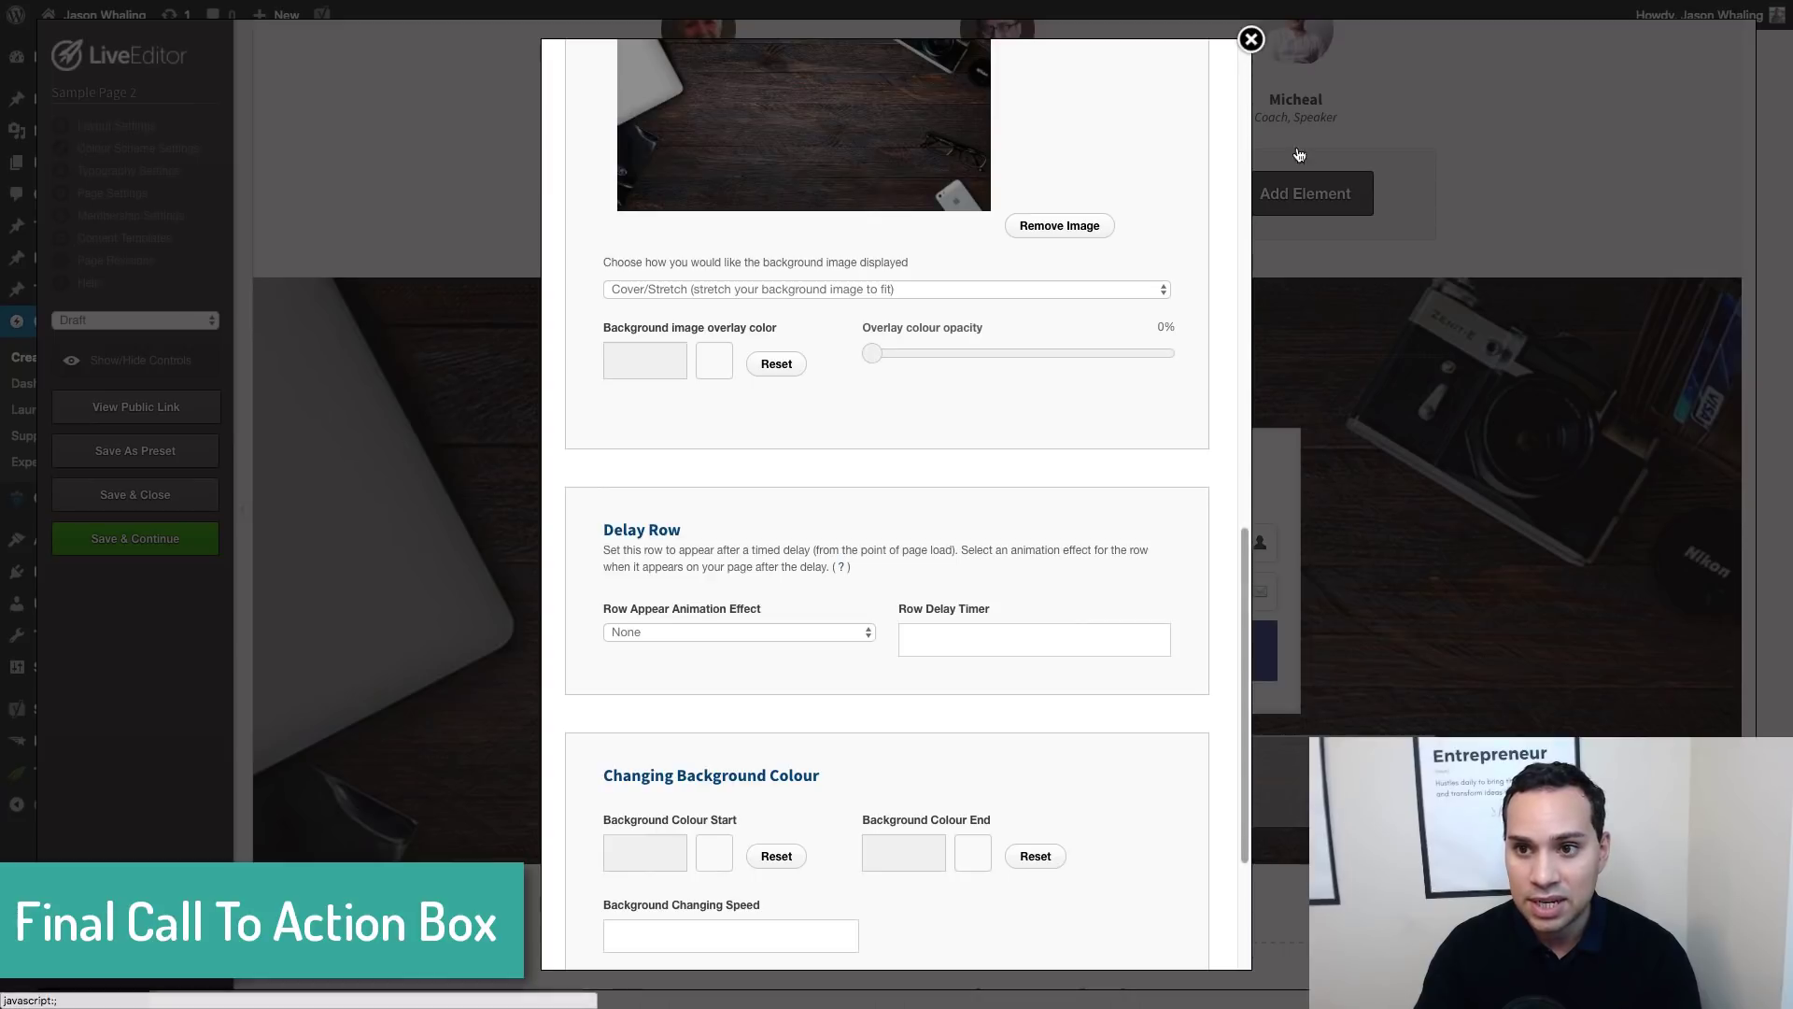
{"action": "left_click", "coordinate": [1251, 41]}
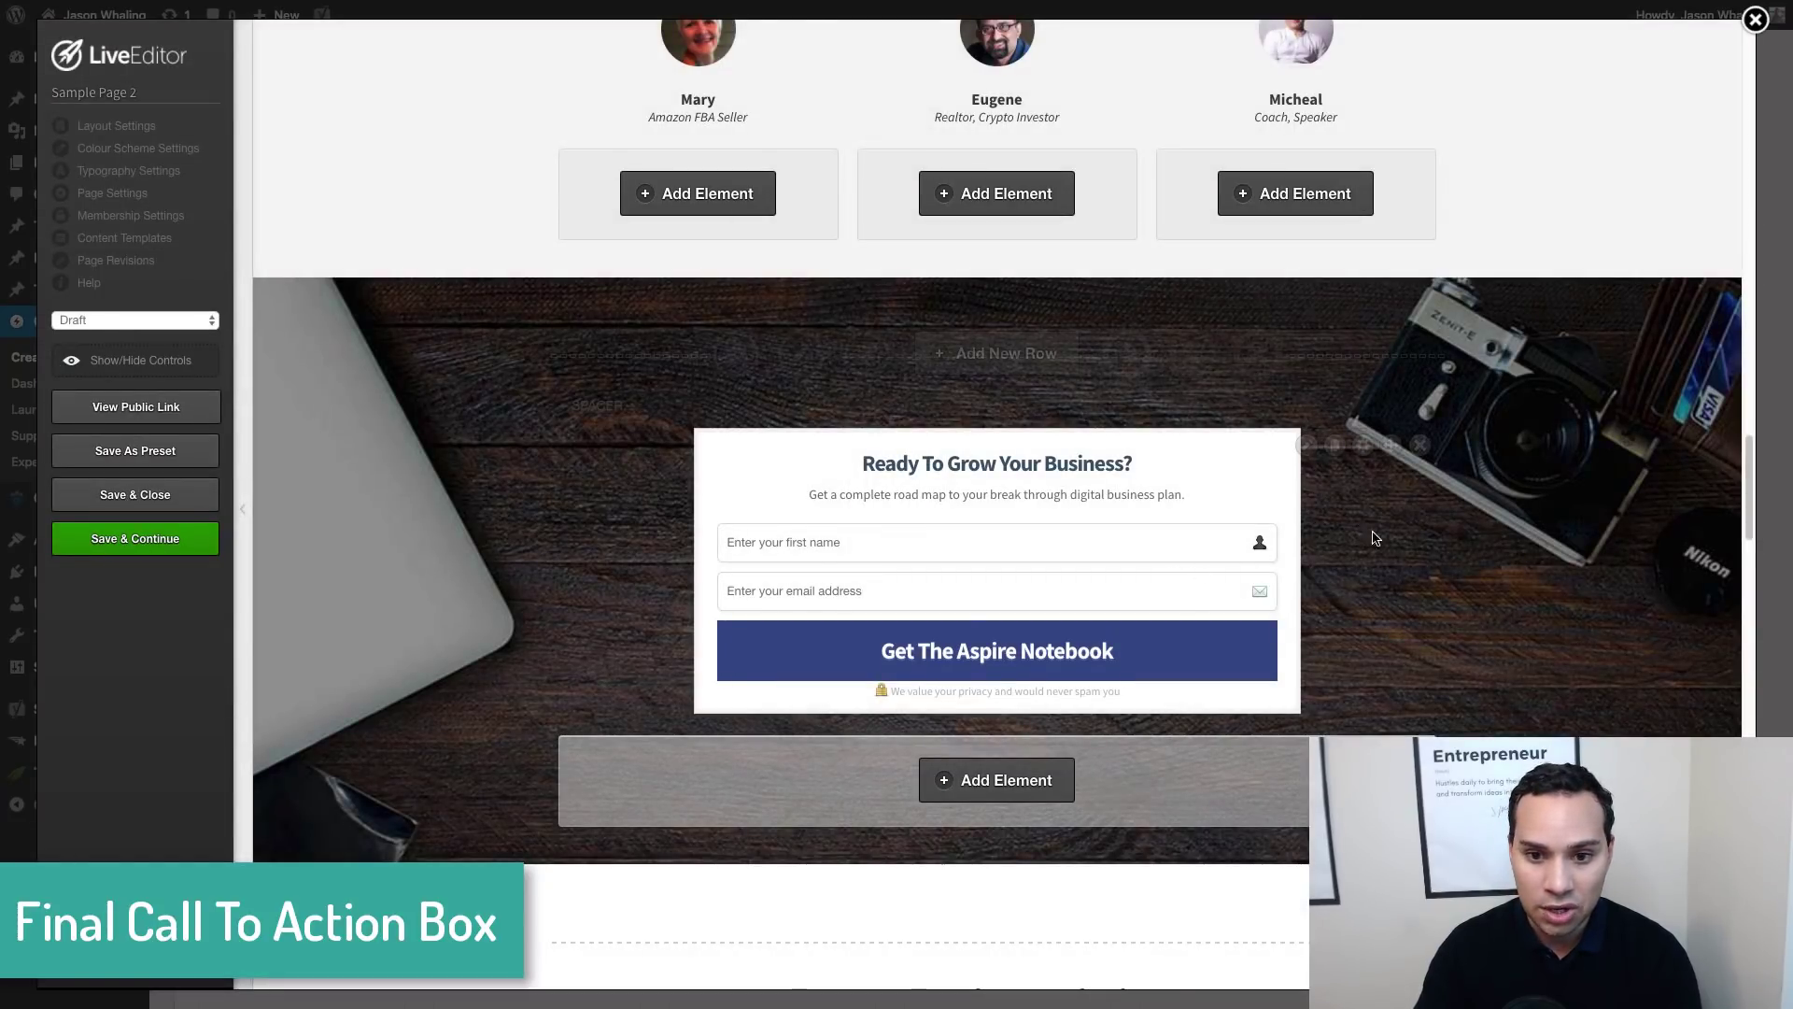
Search the elements for "opt", open the Optin Box element and browse its available box styles
{"action": "scroll", "coordinate": [1420, 535], "scroll_direction": "down", "scroll_amount": 1}
{"action": "scroll", "coordinate": [1457, 533], "scroll_direction": "up", "scroll_amount": 1}
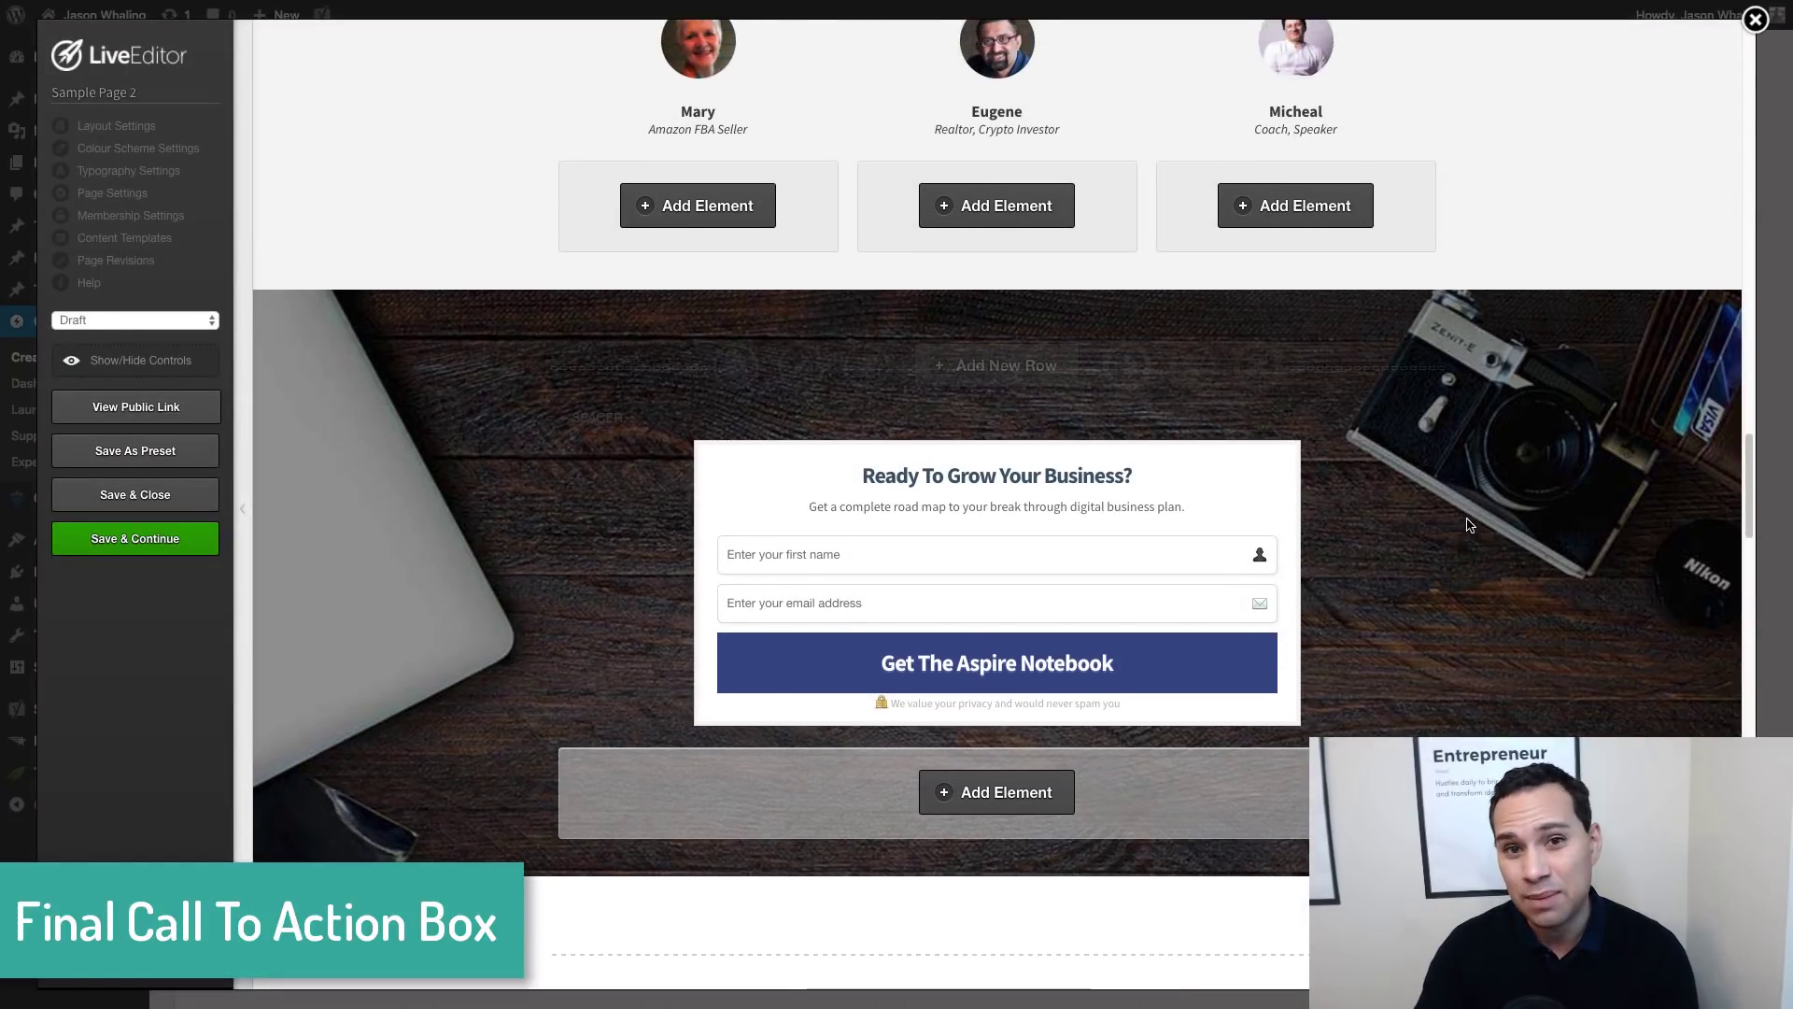
{"action": "scroll", "coordinate": [1078, 390], "scroll_direction": "down", "scroll_amount": 1}
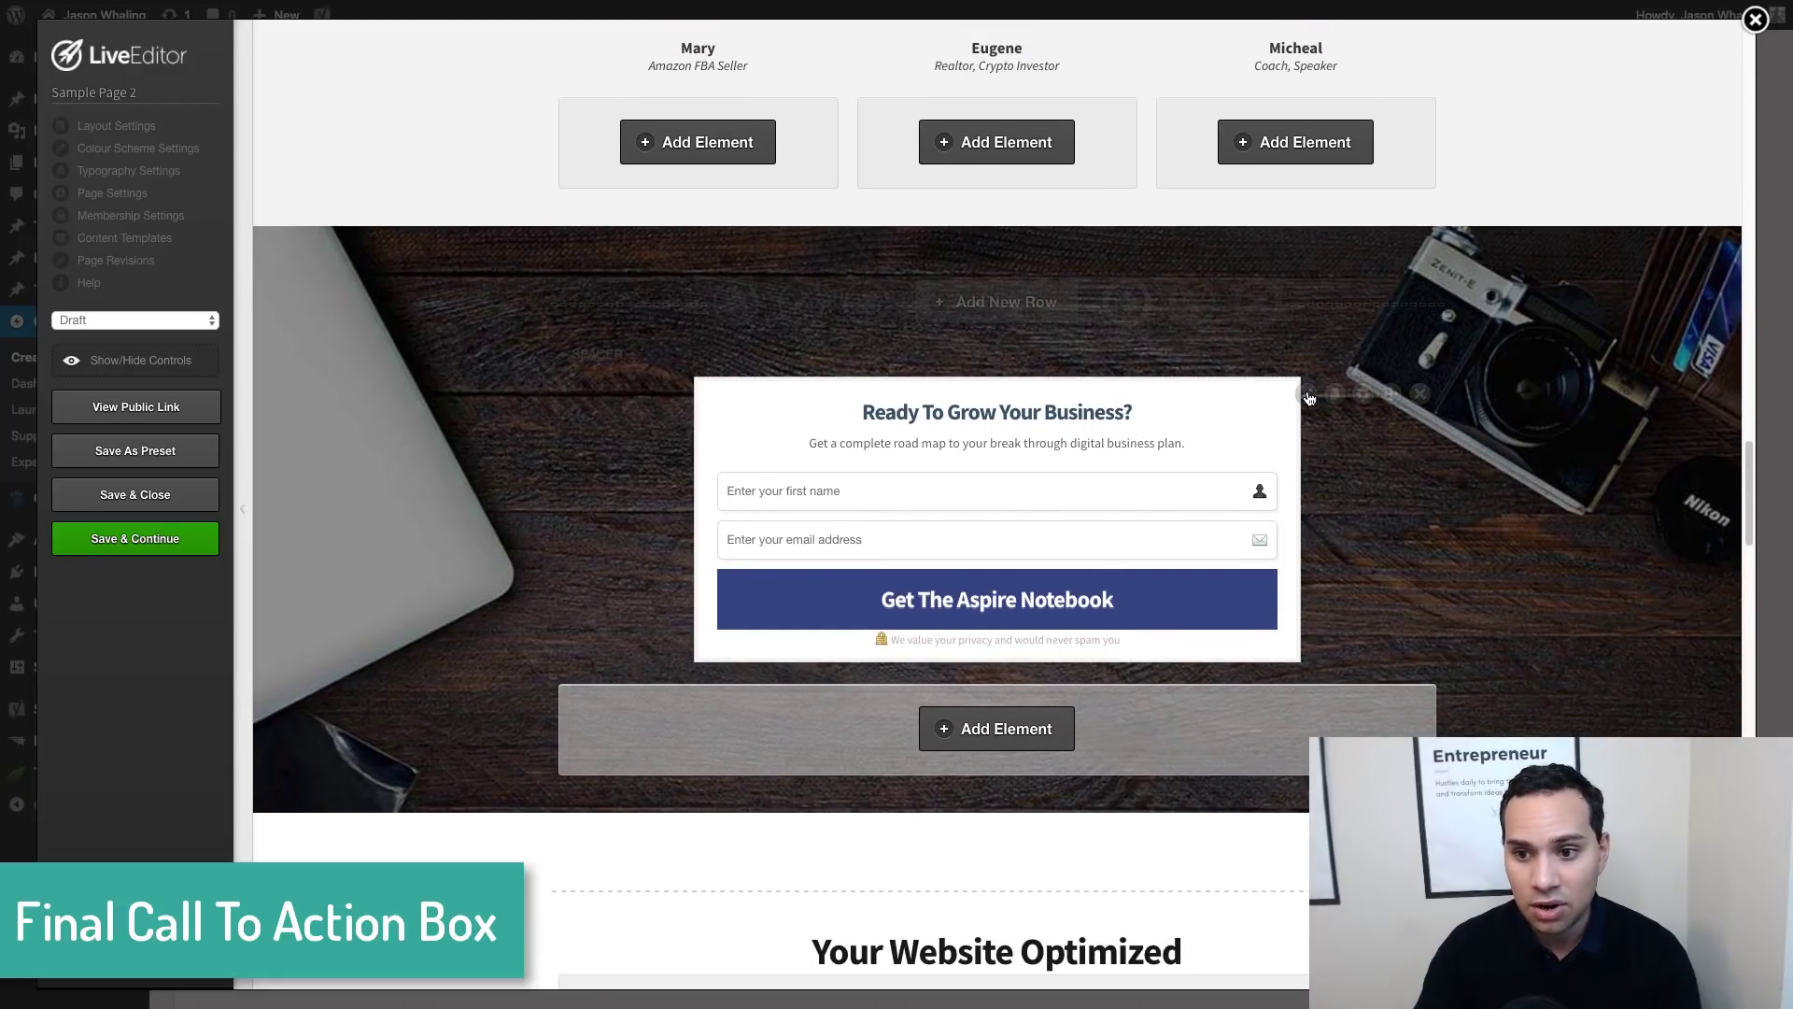
{"action": "left_click", "coordinate": [1002, 495]}
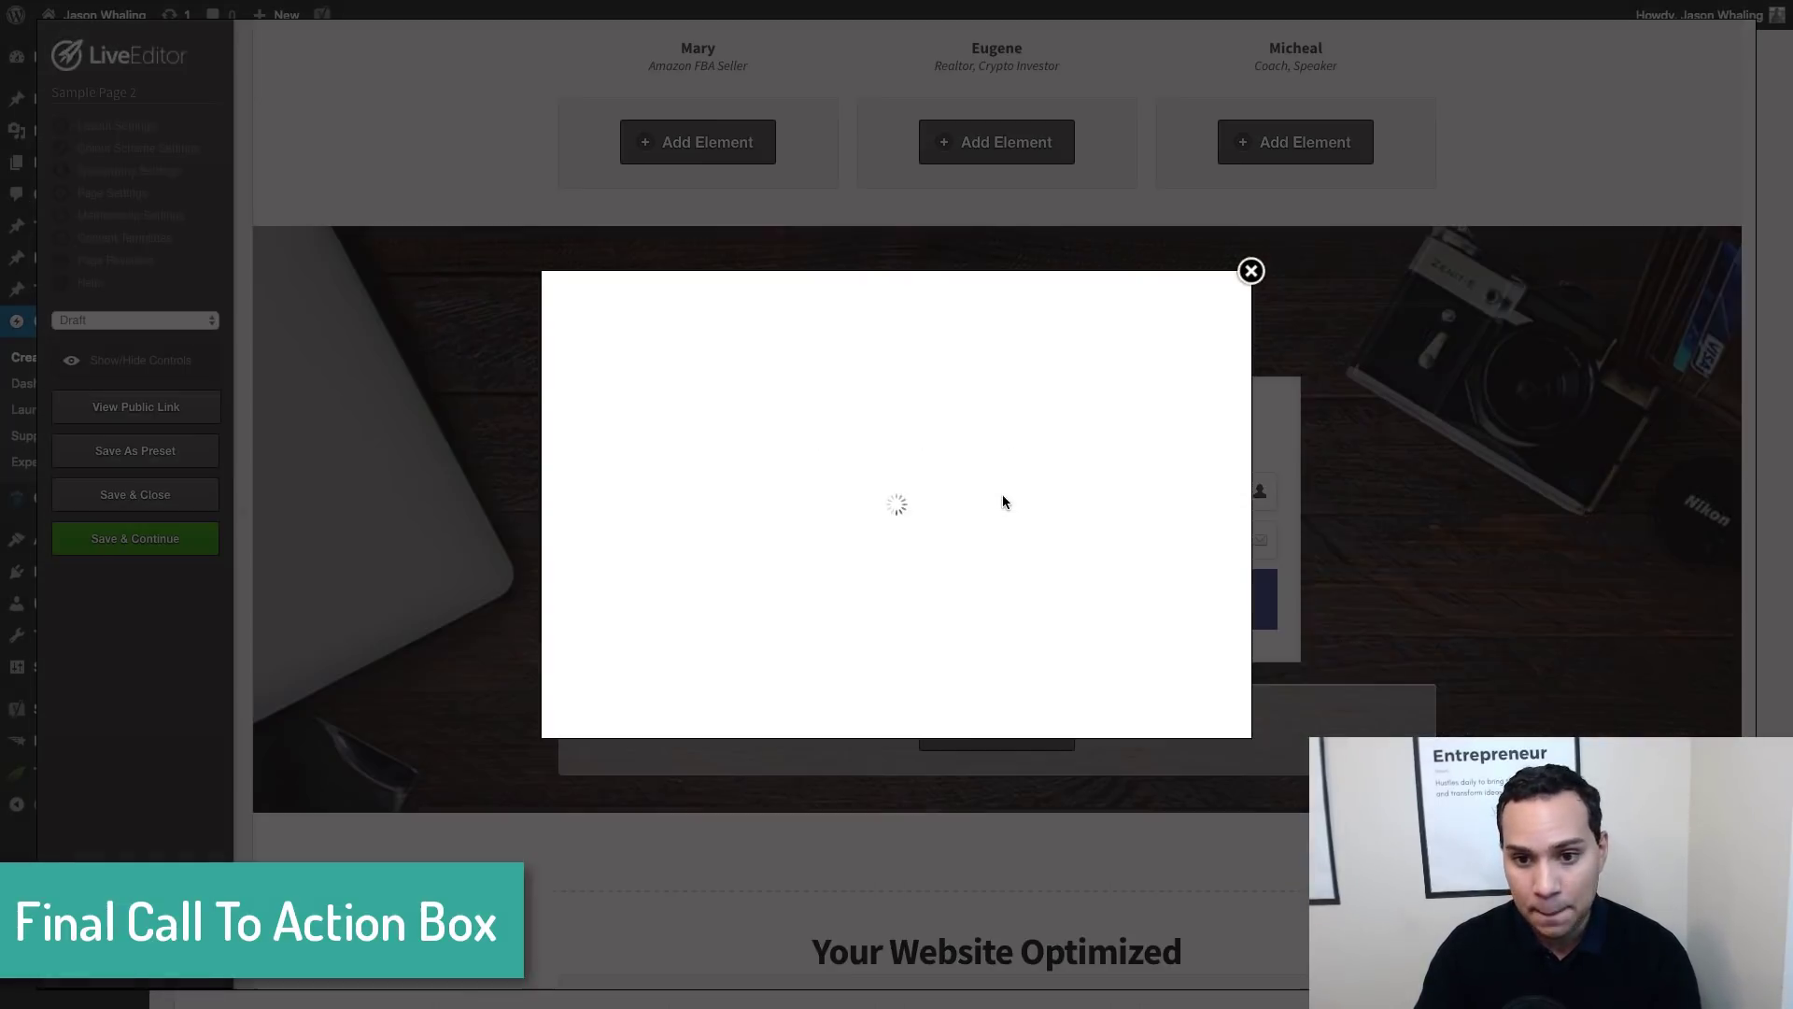
{"action": "type", "text": "opt"}
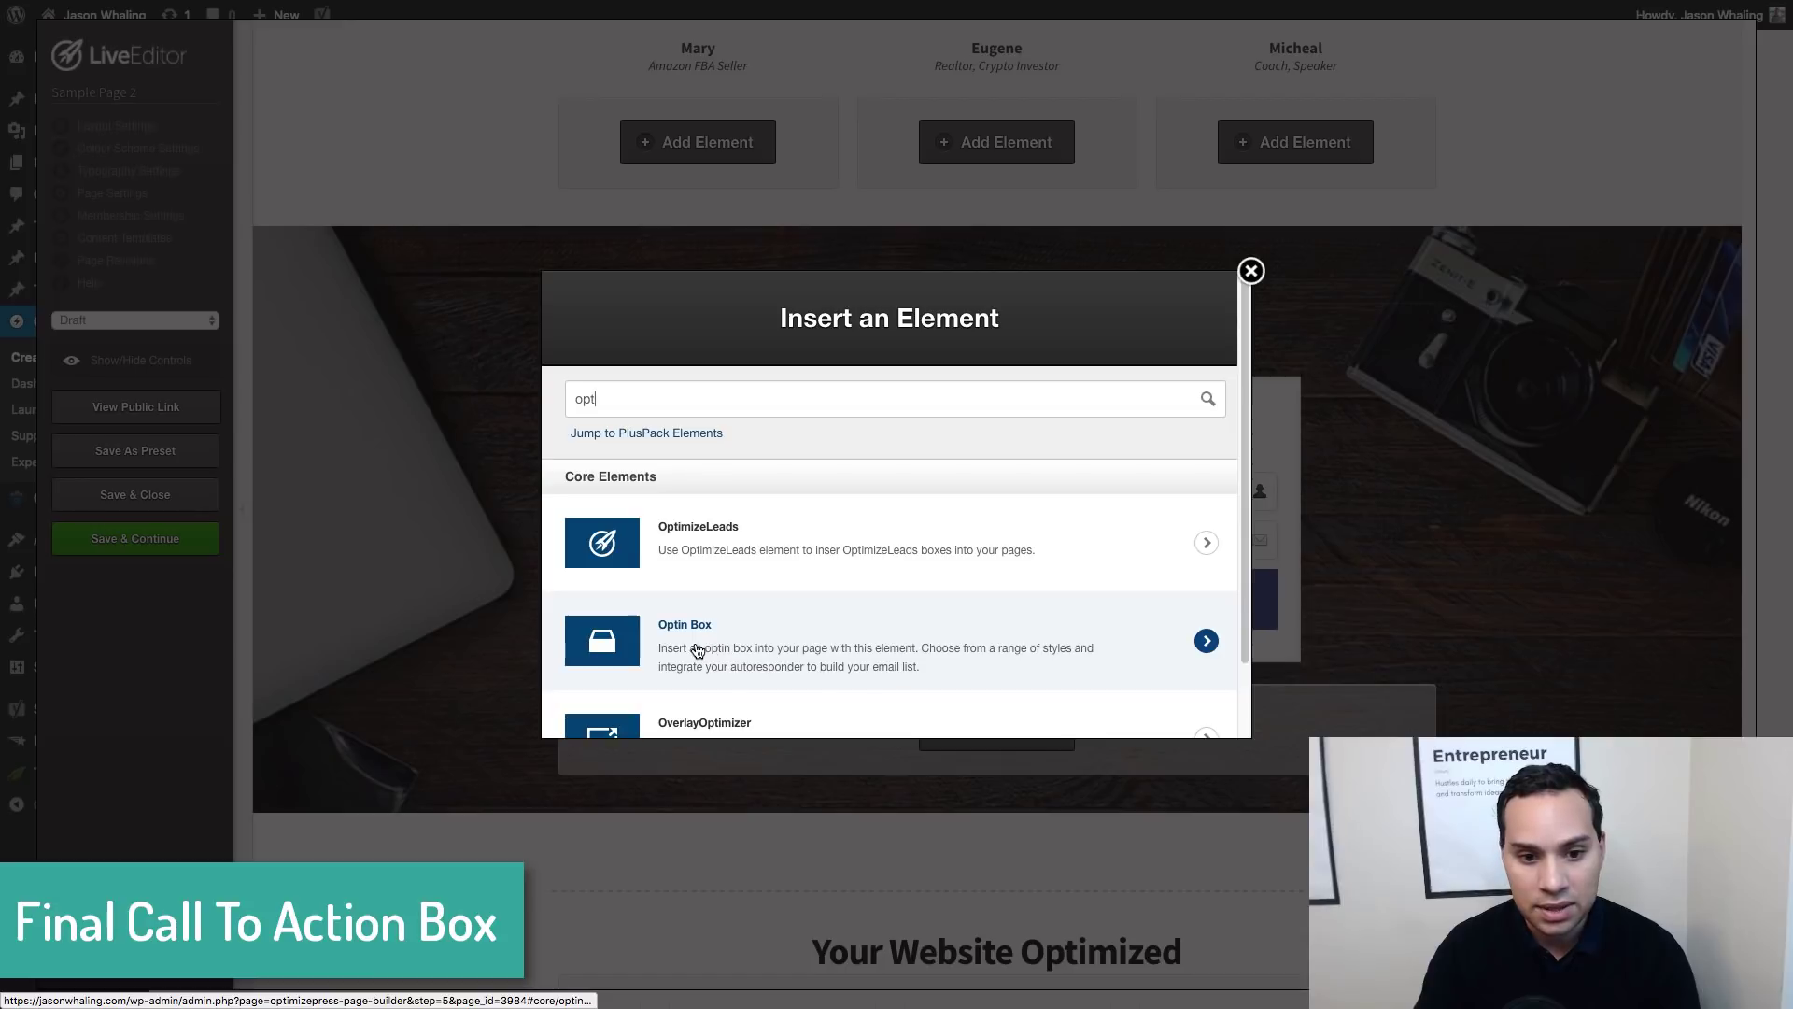
{"action": "left_click", "coordinate": [724, 644]}
{"action": "scroll", "coordinate": [1084, 476], "scroll_direction": "up", "scroll_amount": 2}
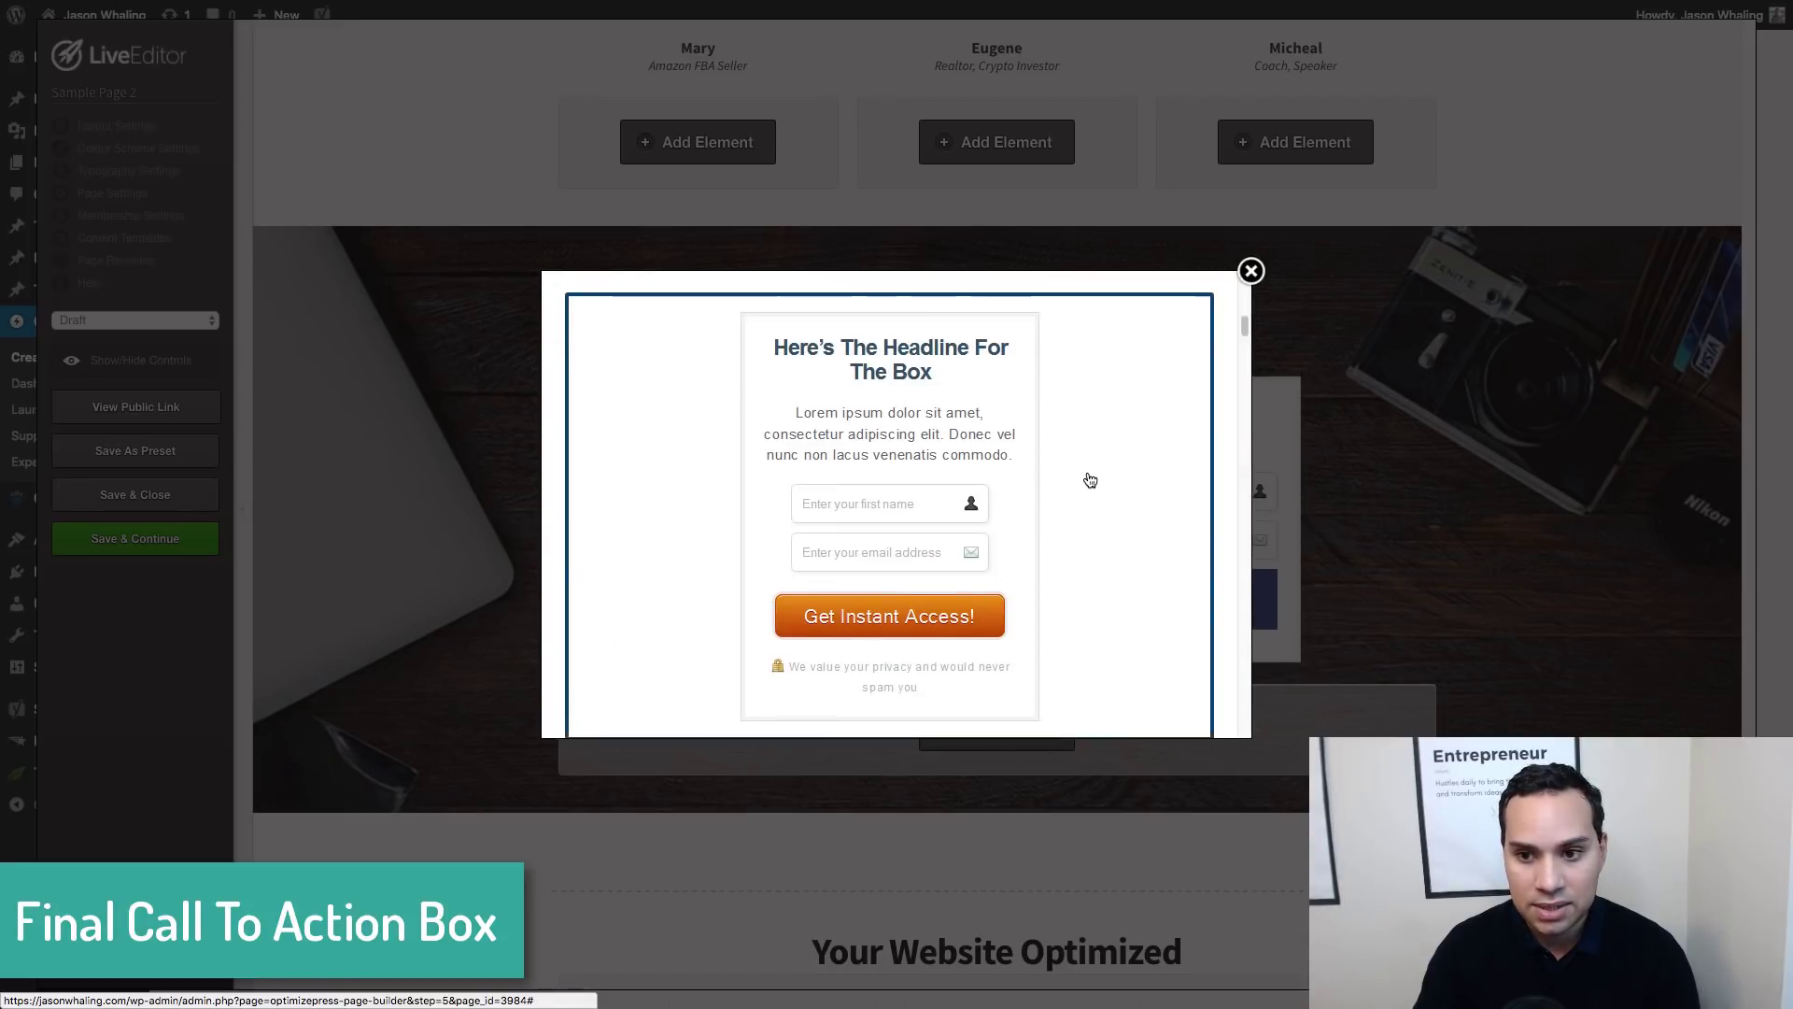
{"action": "scroll", "coordinate": [1090, 491], "scroll_direction": "down", "scroll_amount": 5}
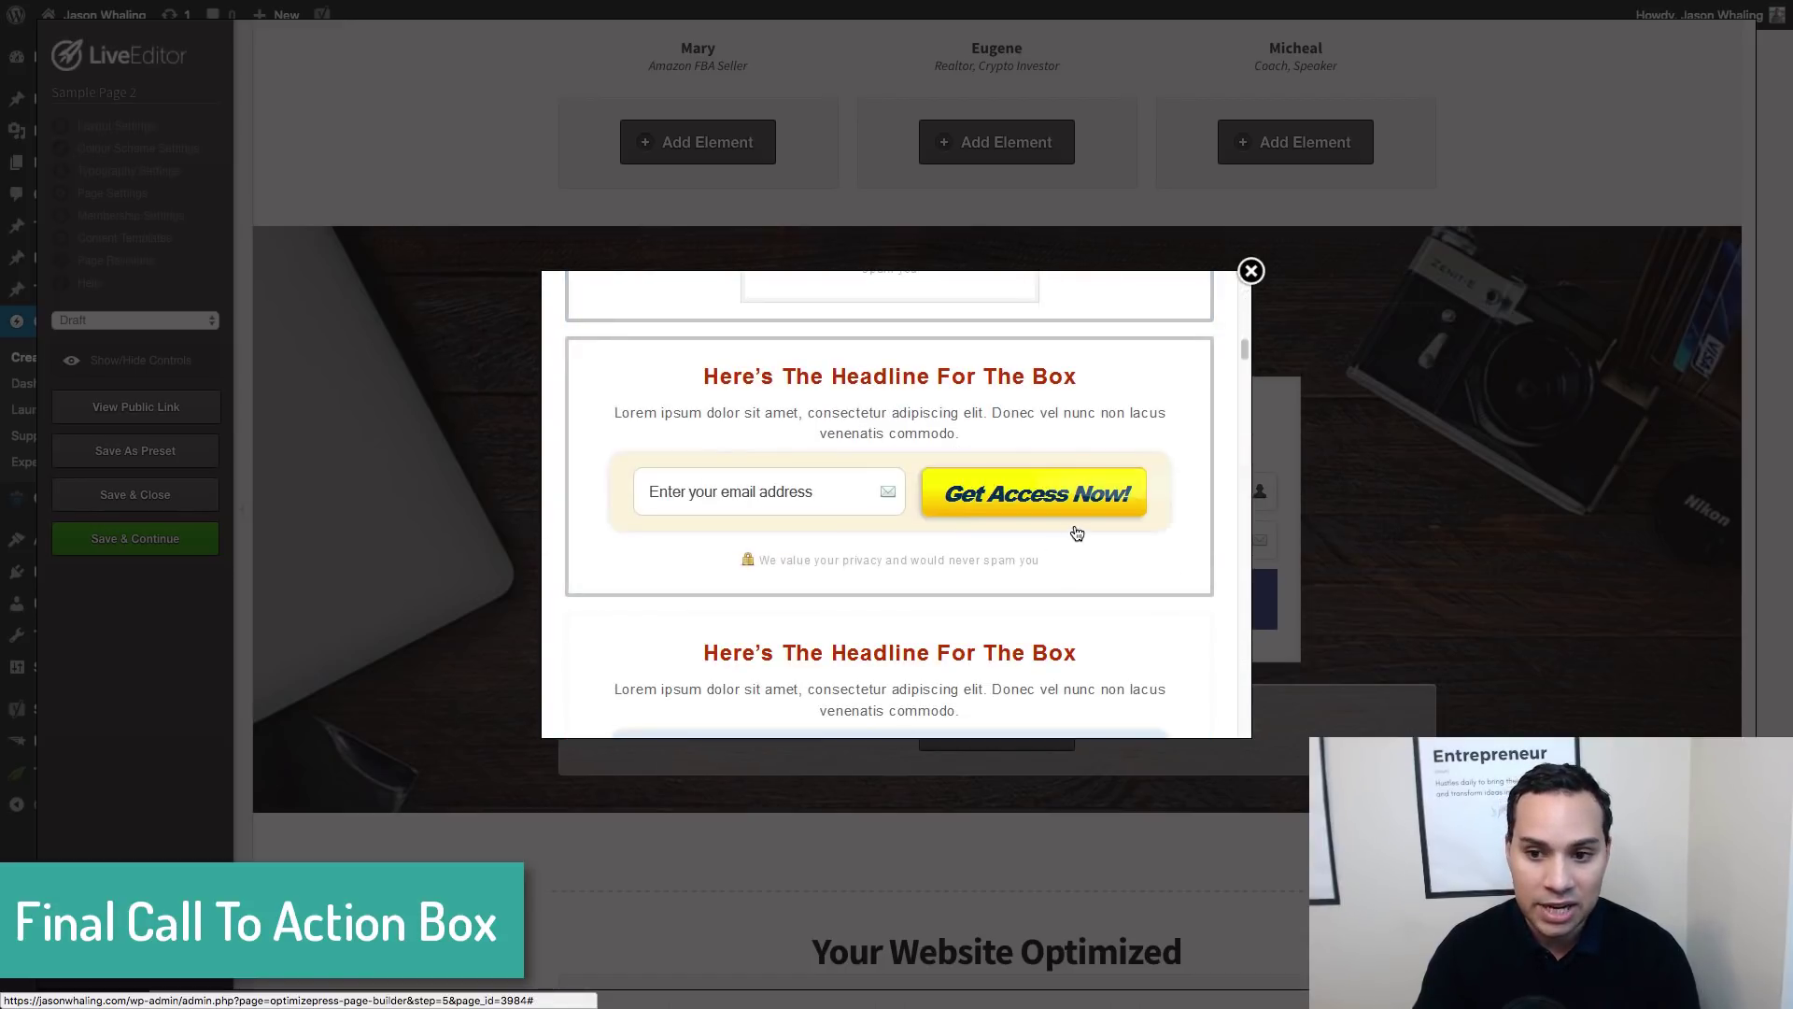
{"action": "scroll", "coordinate": [1083, 519], "scroll_direction": "up", "scroll_amount": 3}
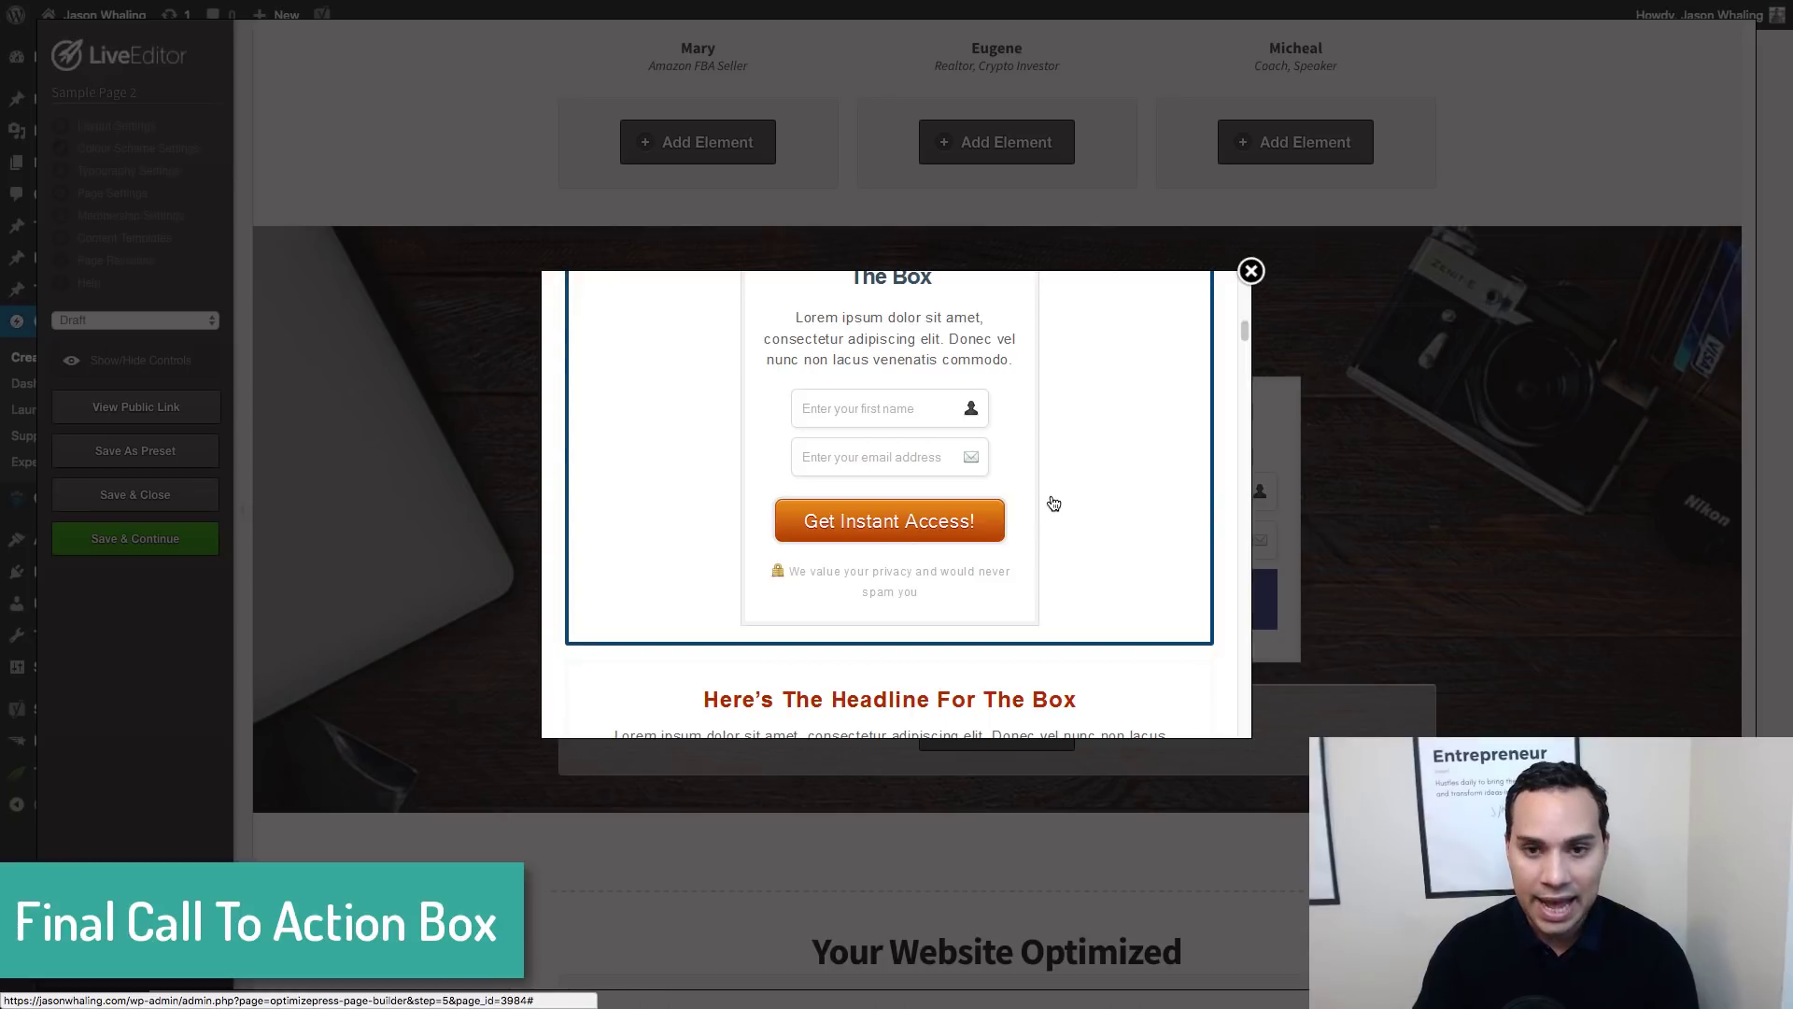
Pick the Optin Box style with the orange "Get Instant Access!" button, inspect its header and content fields, and close without inserting it
{"action": "left_click", "coordinate": [1093, 451]}
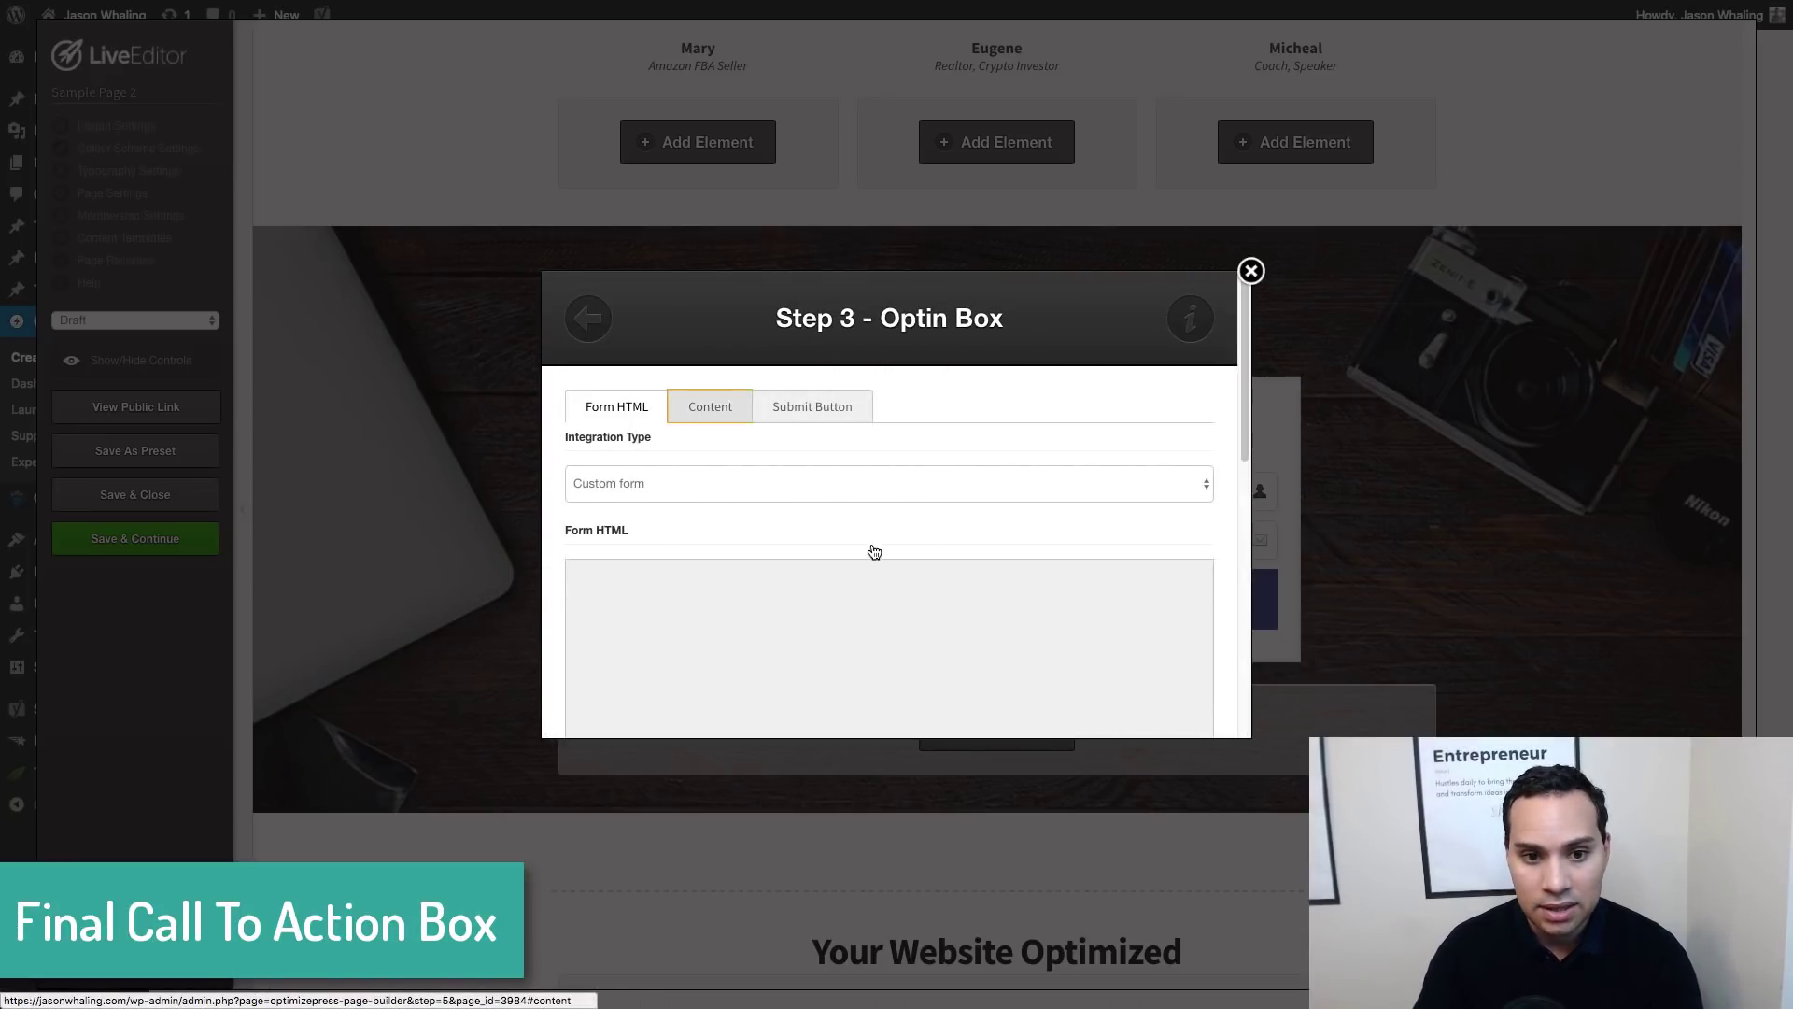
{"action": "left_click_drag", "start_coordinate": [856, 500], "coordinate": [563, 505]}
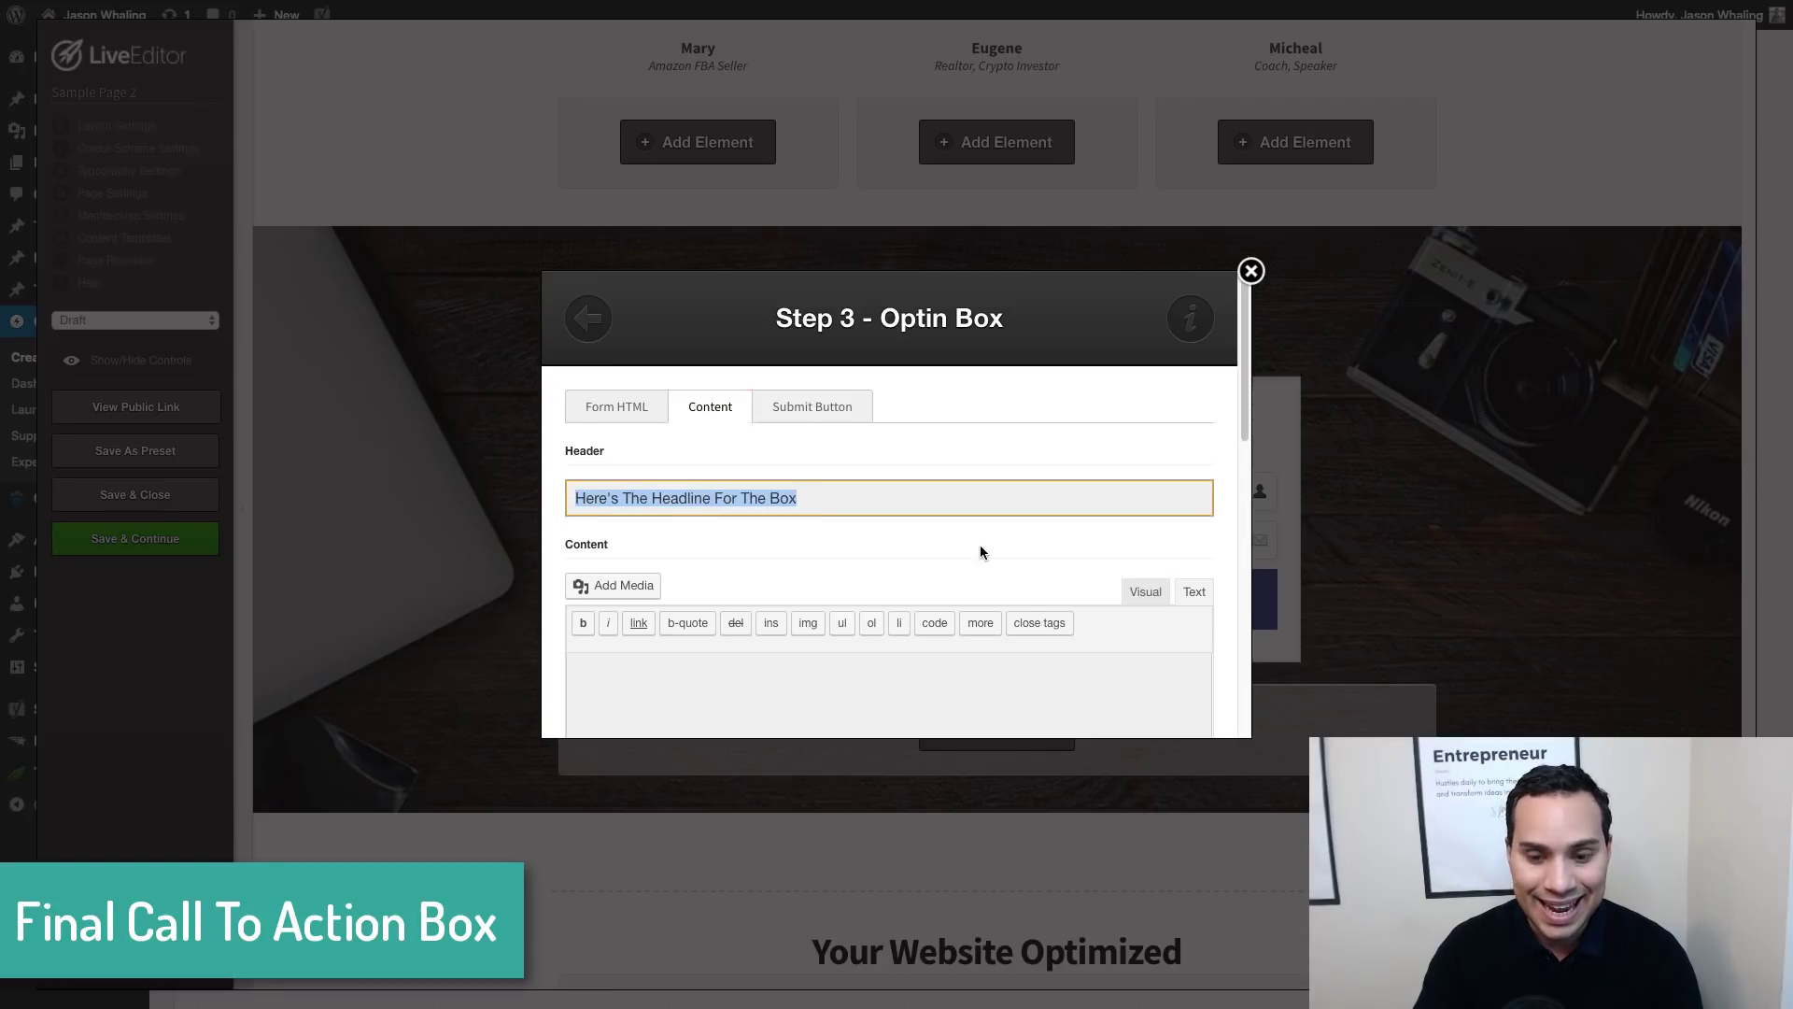
{"action": "scroll", "coordinate": [964, 545], "scroll_direction": "down", "scroll_amount": 2}
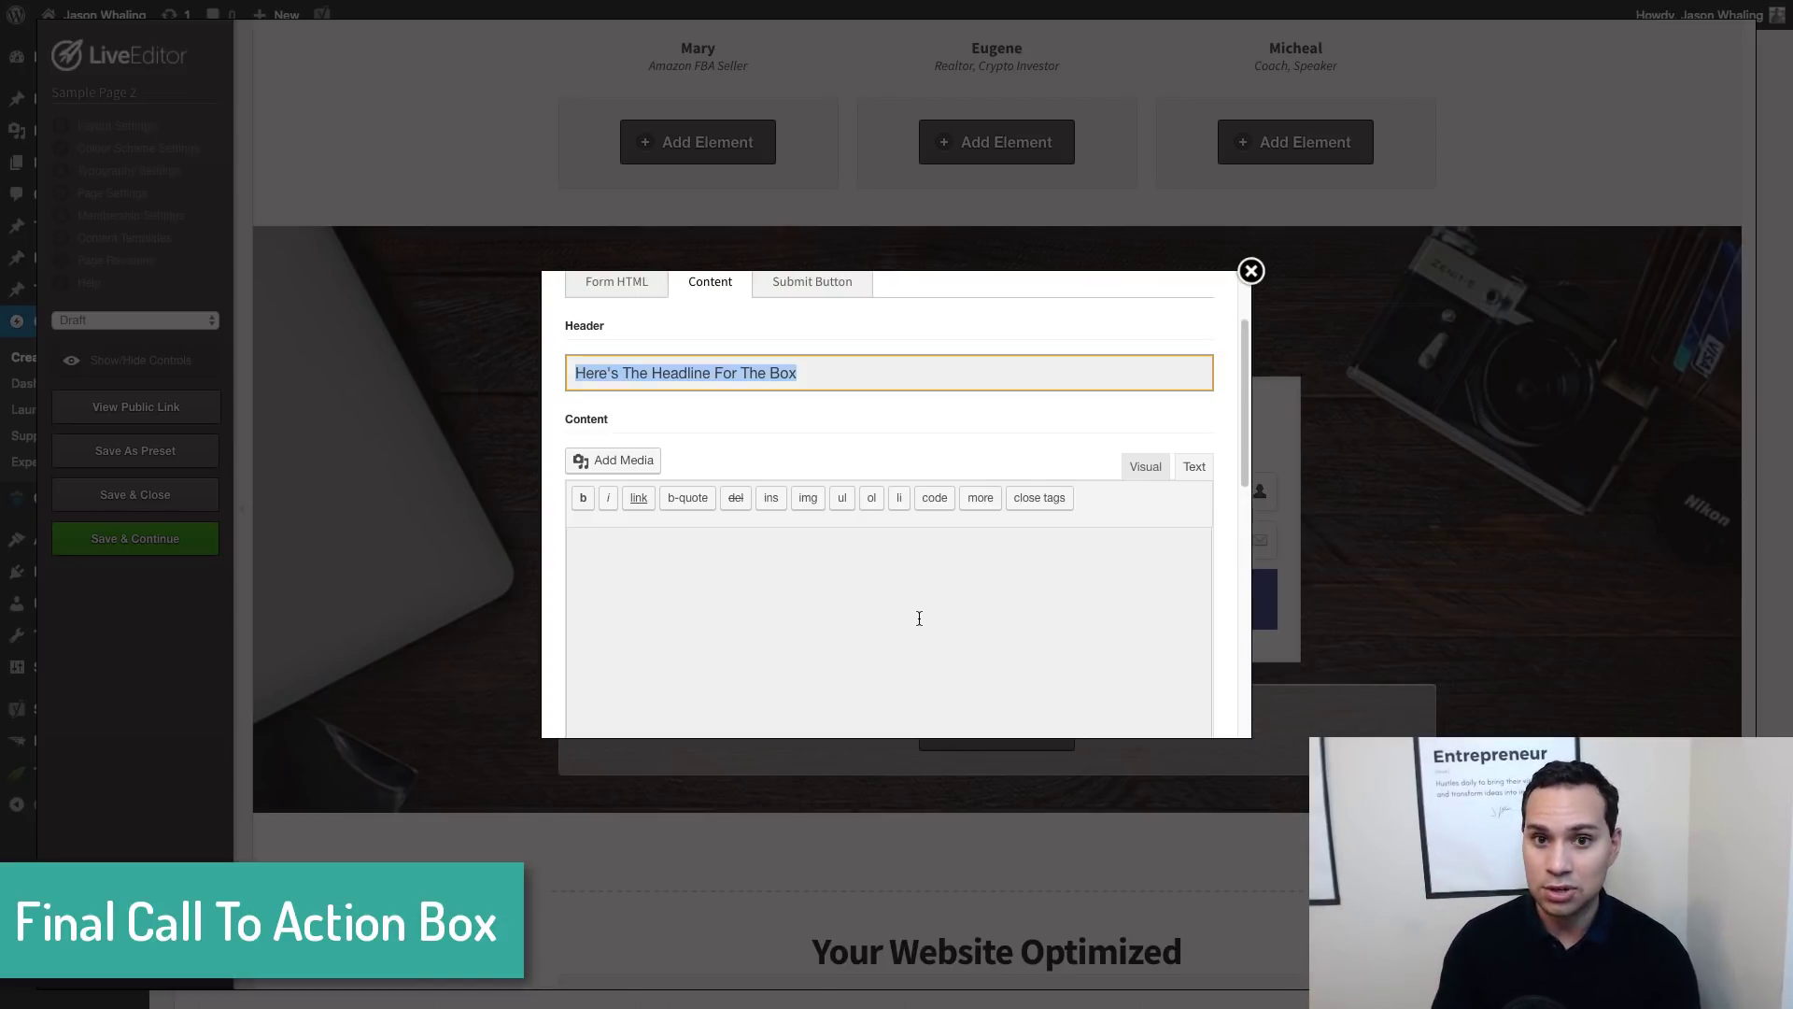
{"action": "left_click", "coordinate": [1251, 271]}
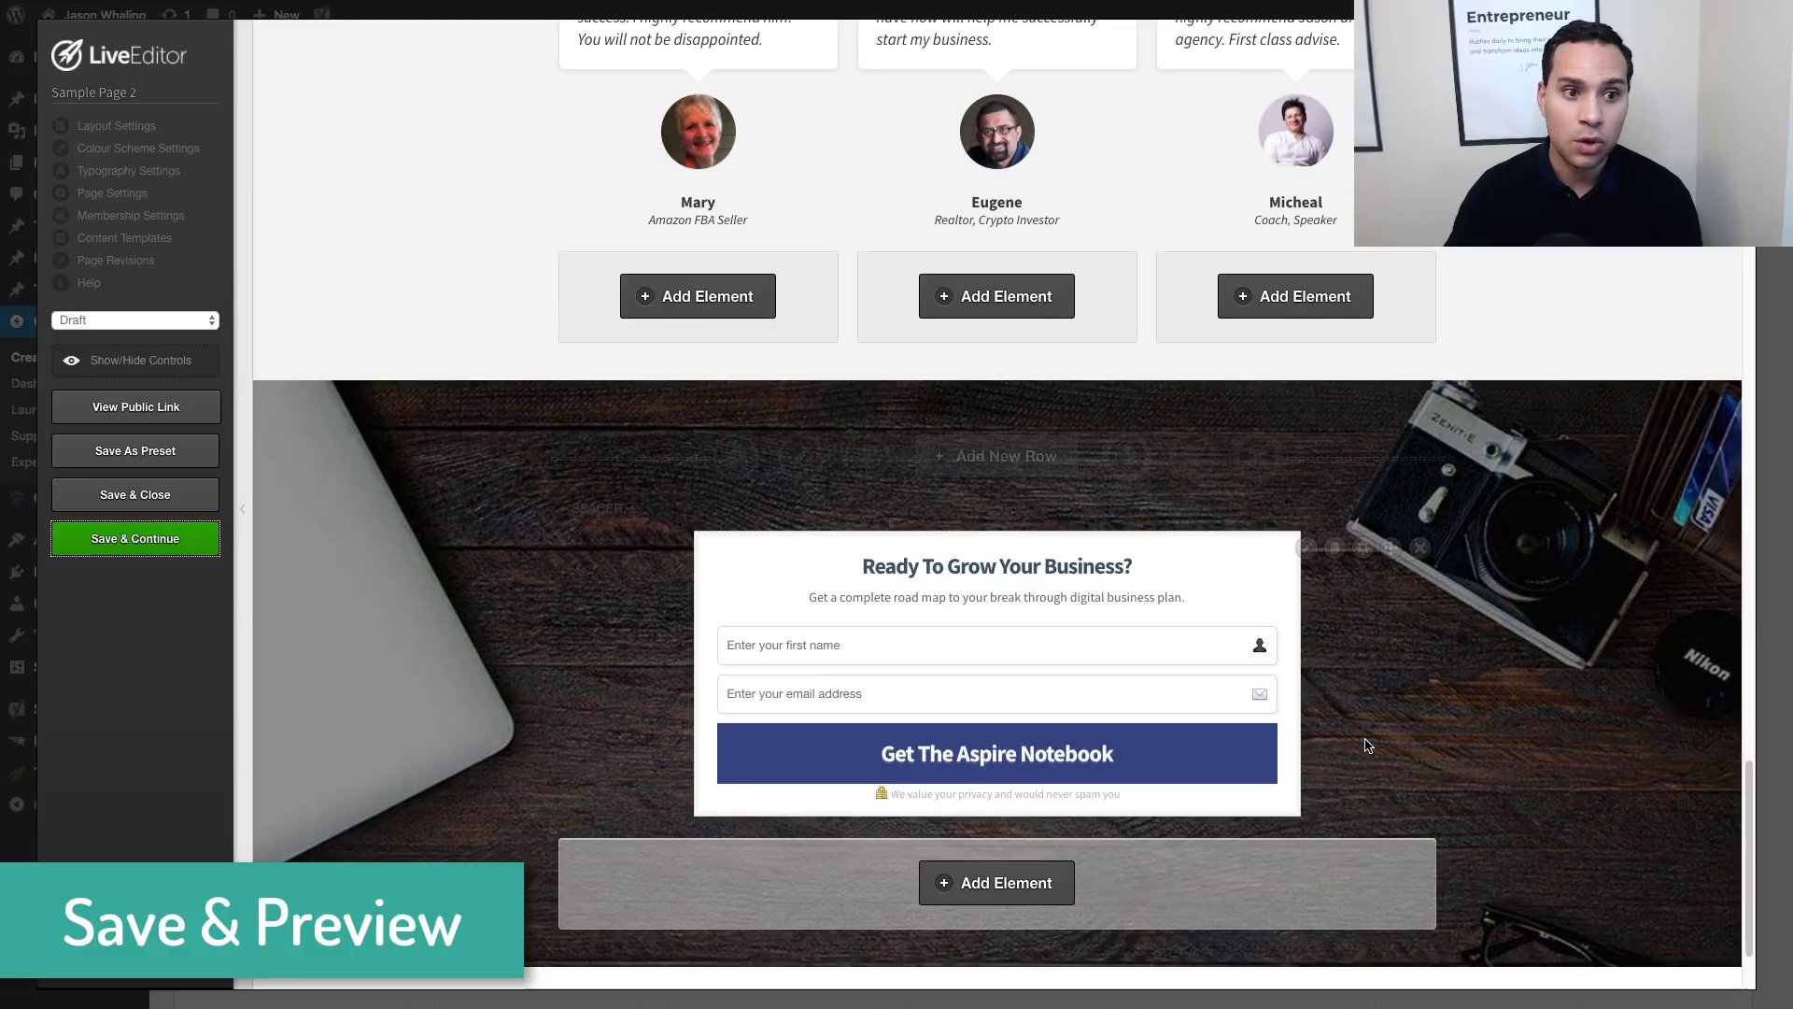
Save Sample Page 2 with its status left as Draft and open the page preview
{"action": "left_click", "coordinate": [160, 547]}
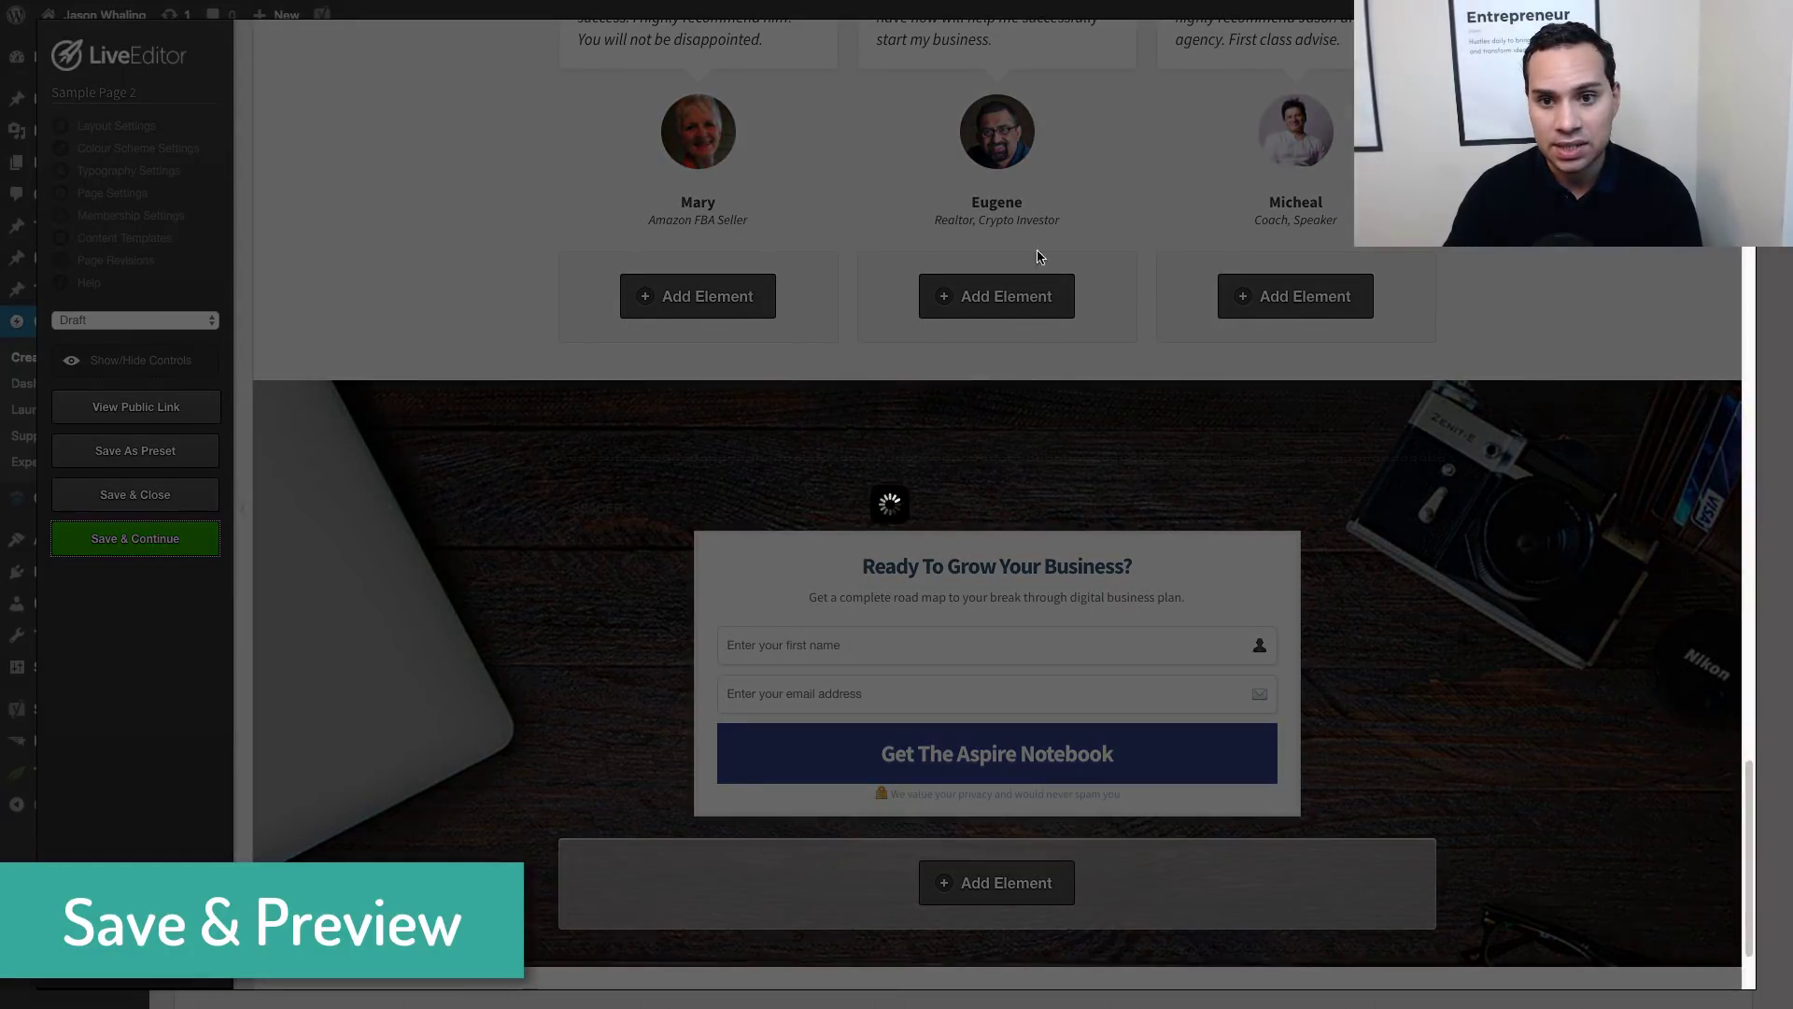
{"action": "left_click", "coordinate": [1074, 92]}
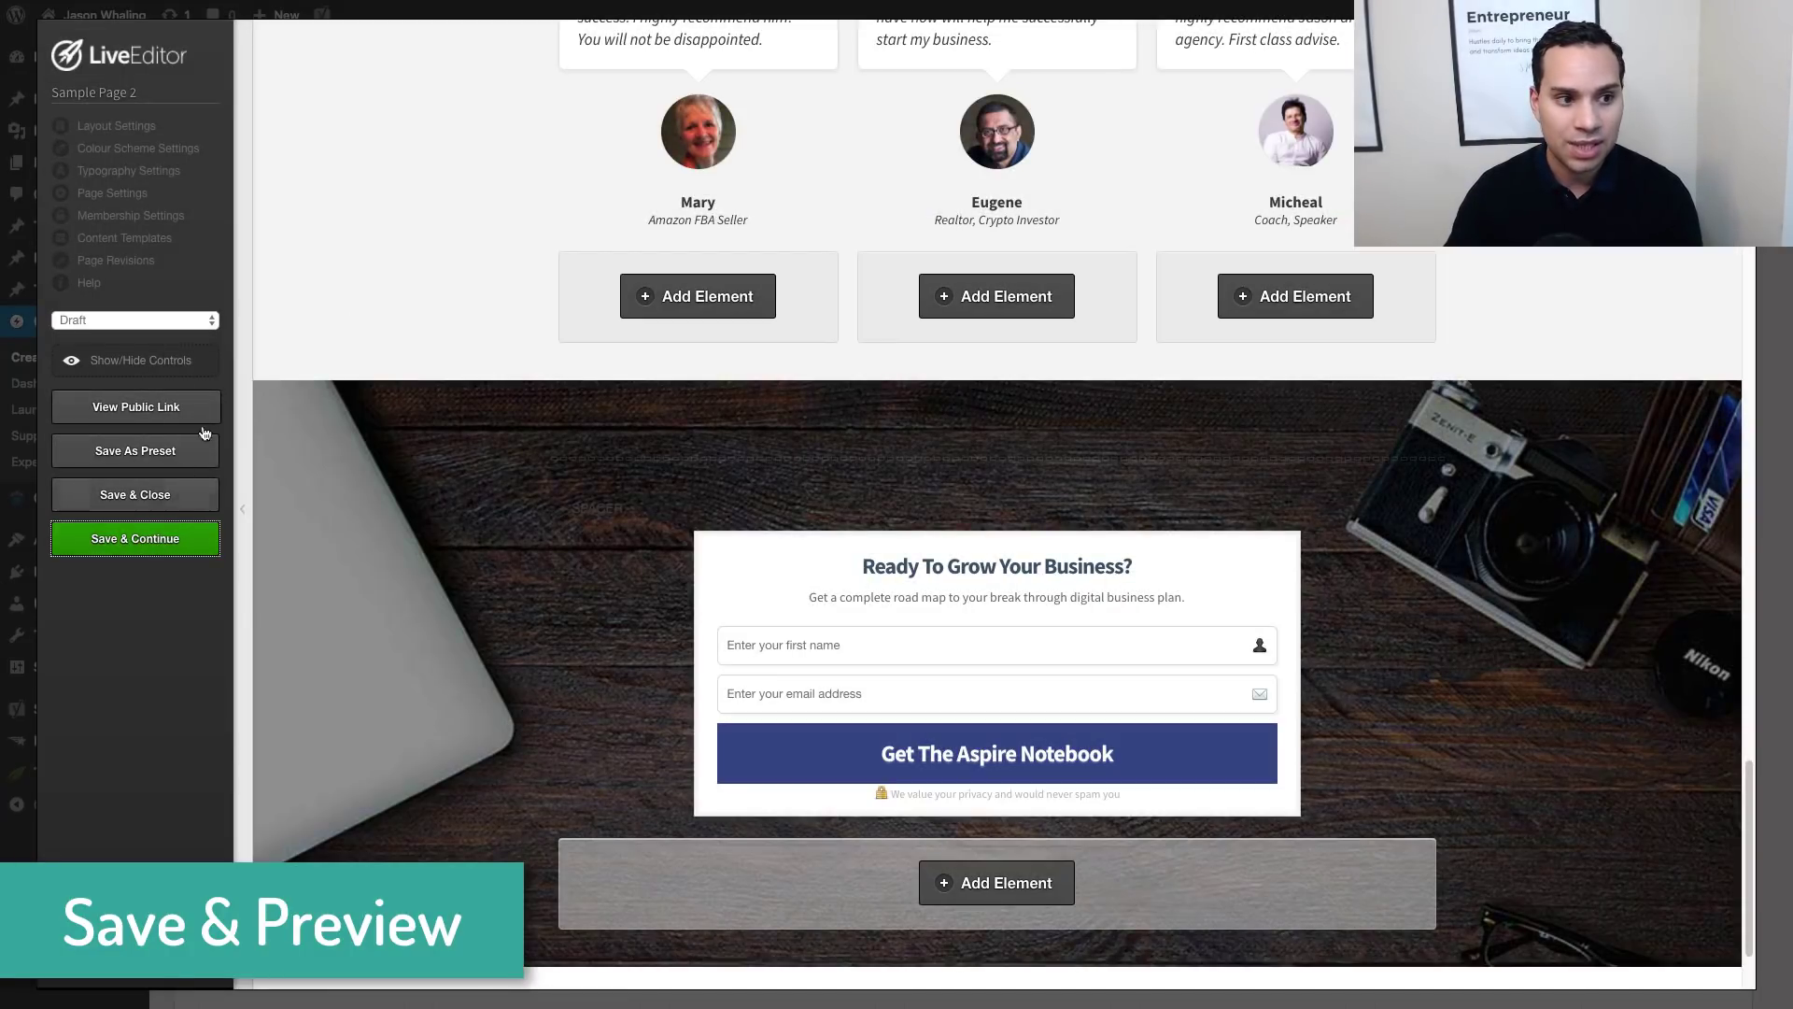
{"action": "left_click", "coordinate": [179, 319]}
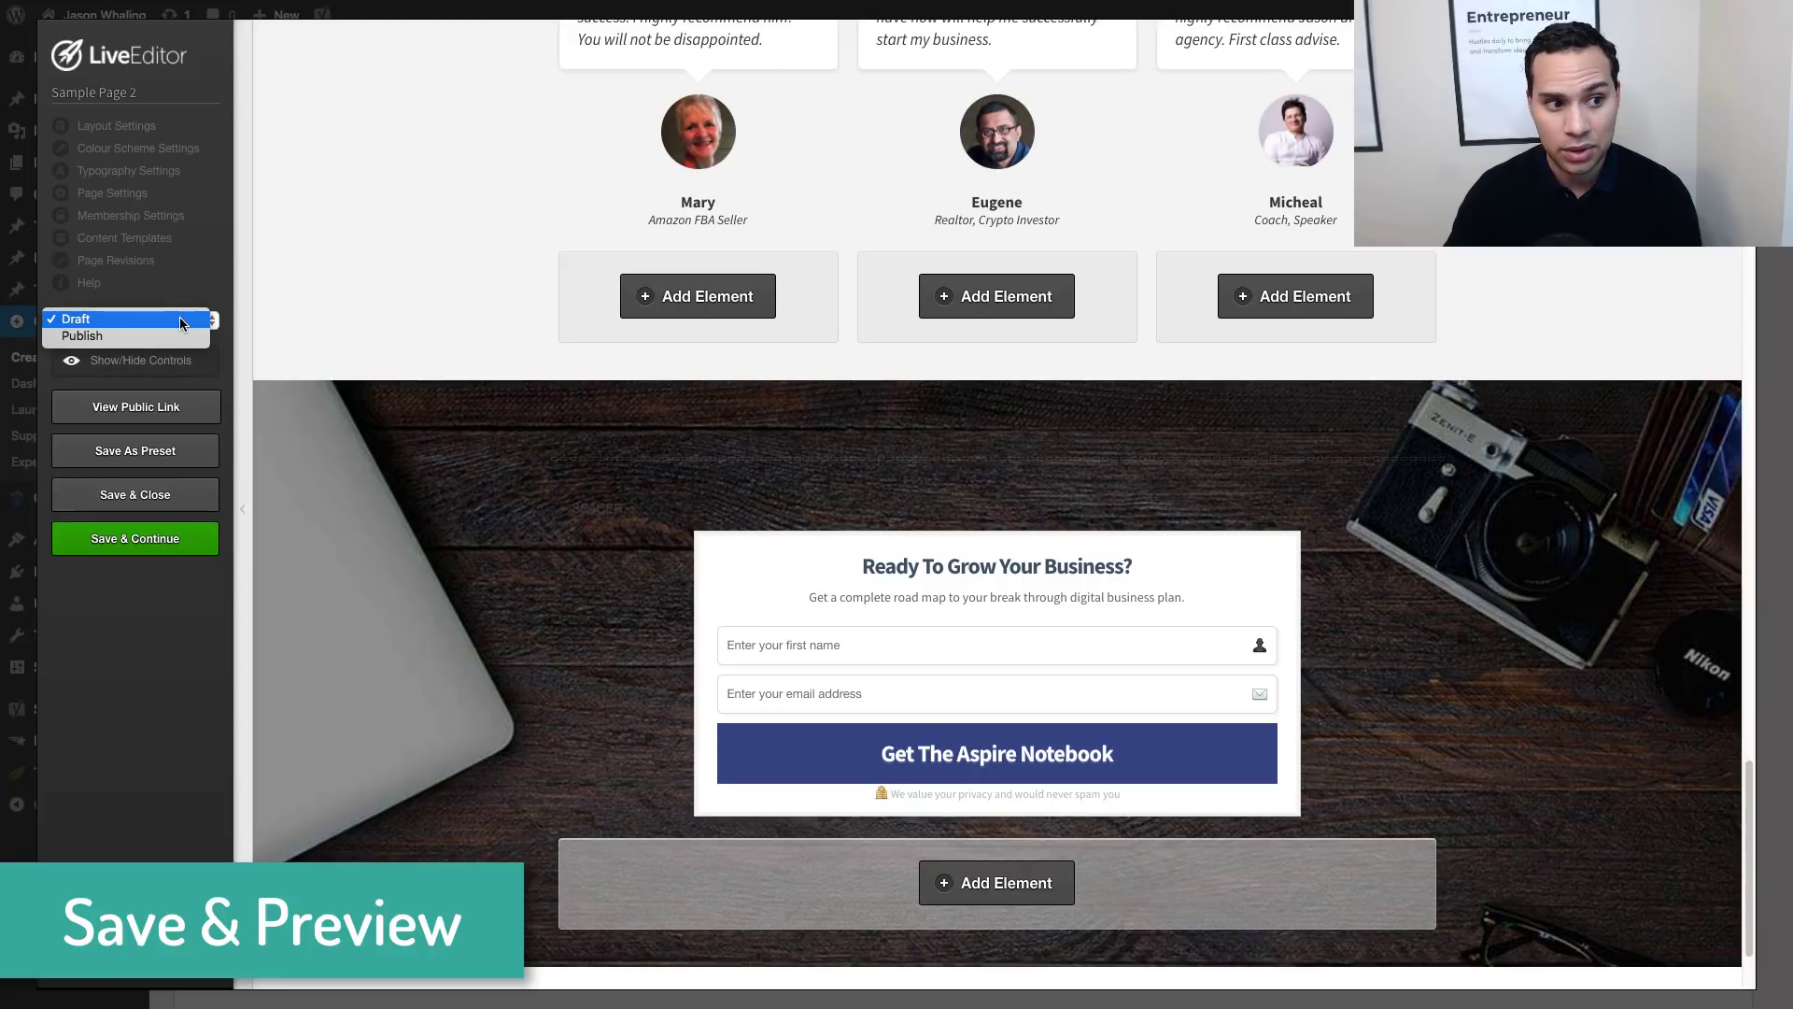
{"action": "left_click", "coordinate": [215, 706]}
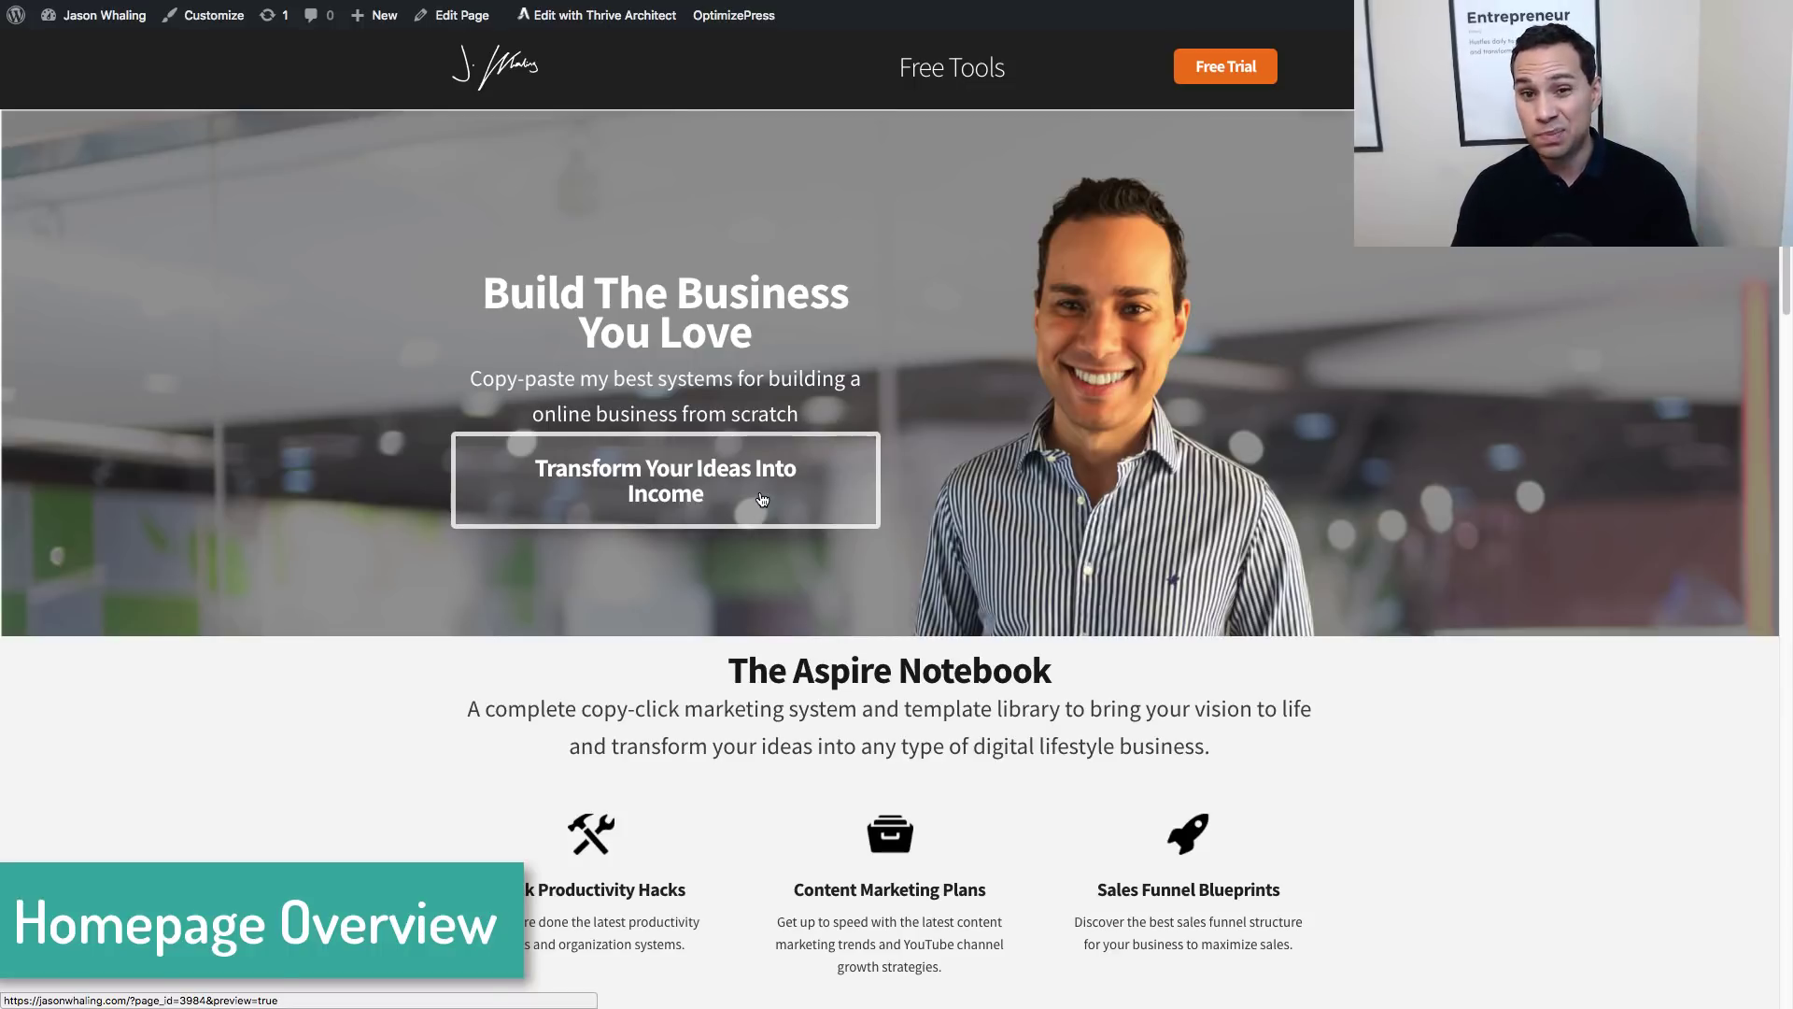
Review the previewed page from the hero through the icon blocks, blog posts and testimonials to the final opt-in box, ending at the hero
{"action": "scroll", "coordinate": [762, 498], "scroll_direction": "down", "scroll_amount": 2}
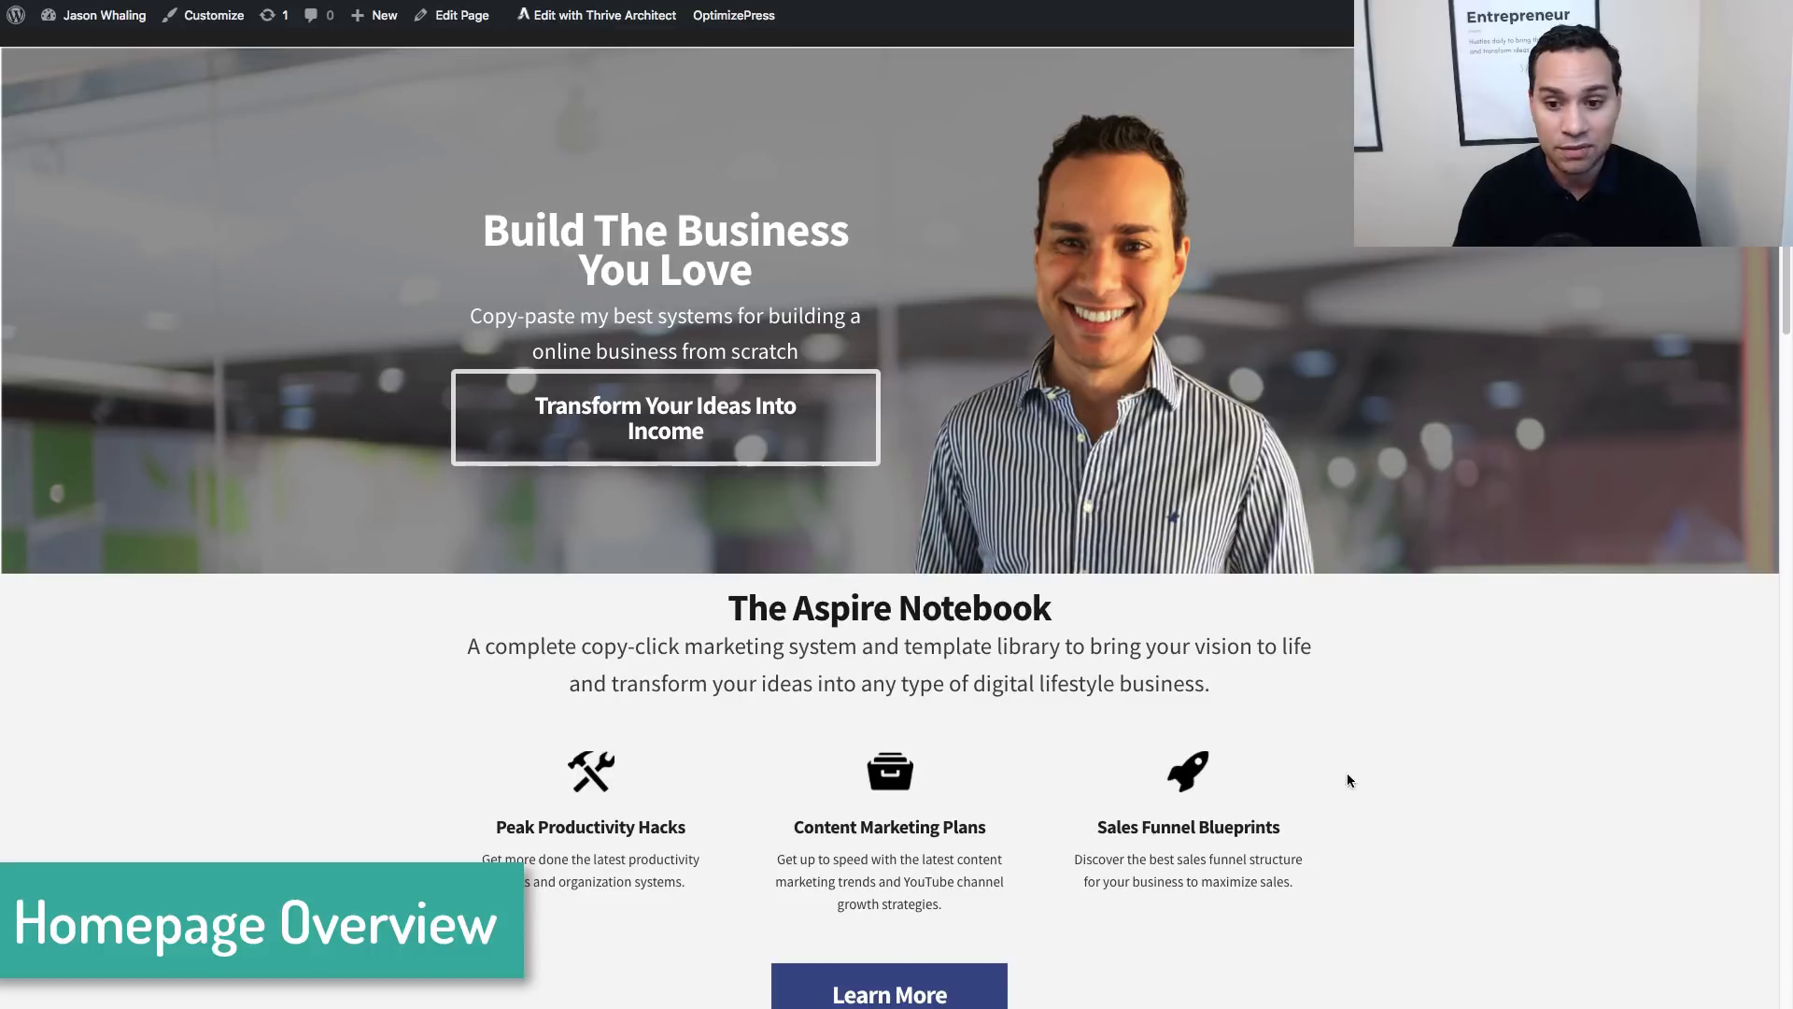
{"action": "scroll", "coordinate": [1397, 719], "scroll_direction": "down", "scroll_amount": 5}
{"action": "scroll", "coordinate": [1397, 719], "scroll_direction": "up", "scroll_amount": 2}
{"action": "scroll", "coordinate": [1397, 719], "scroll_direction": "up", "scroll_amount": 1}
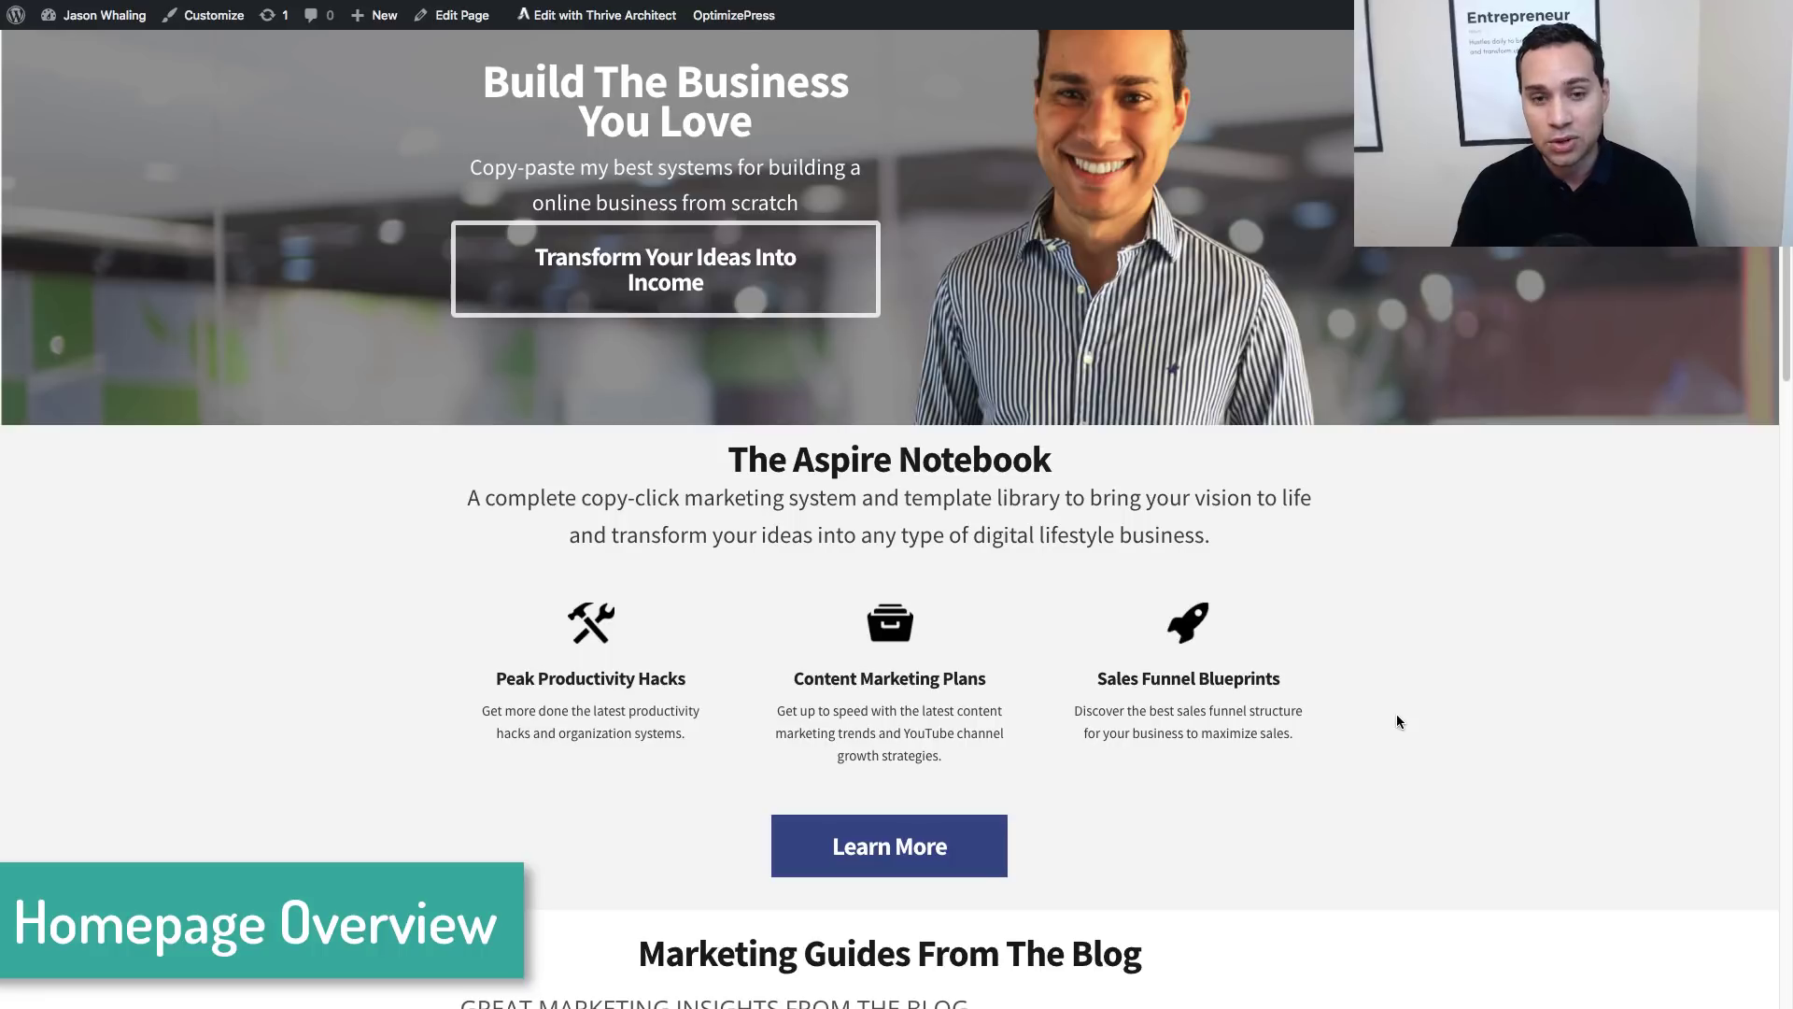
{"action": "scroll", "coordinate": [1397, 716], "scroll_direction": "down", "scroll_amount": 1}
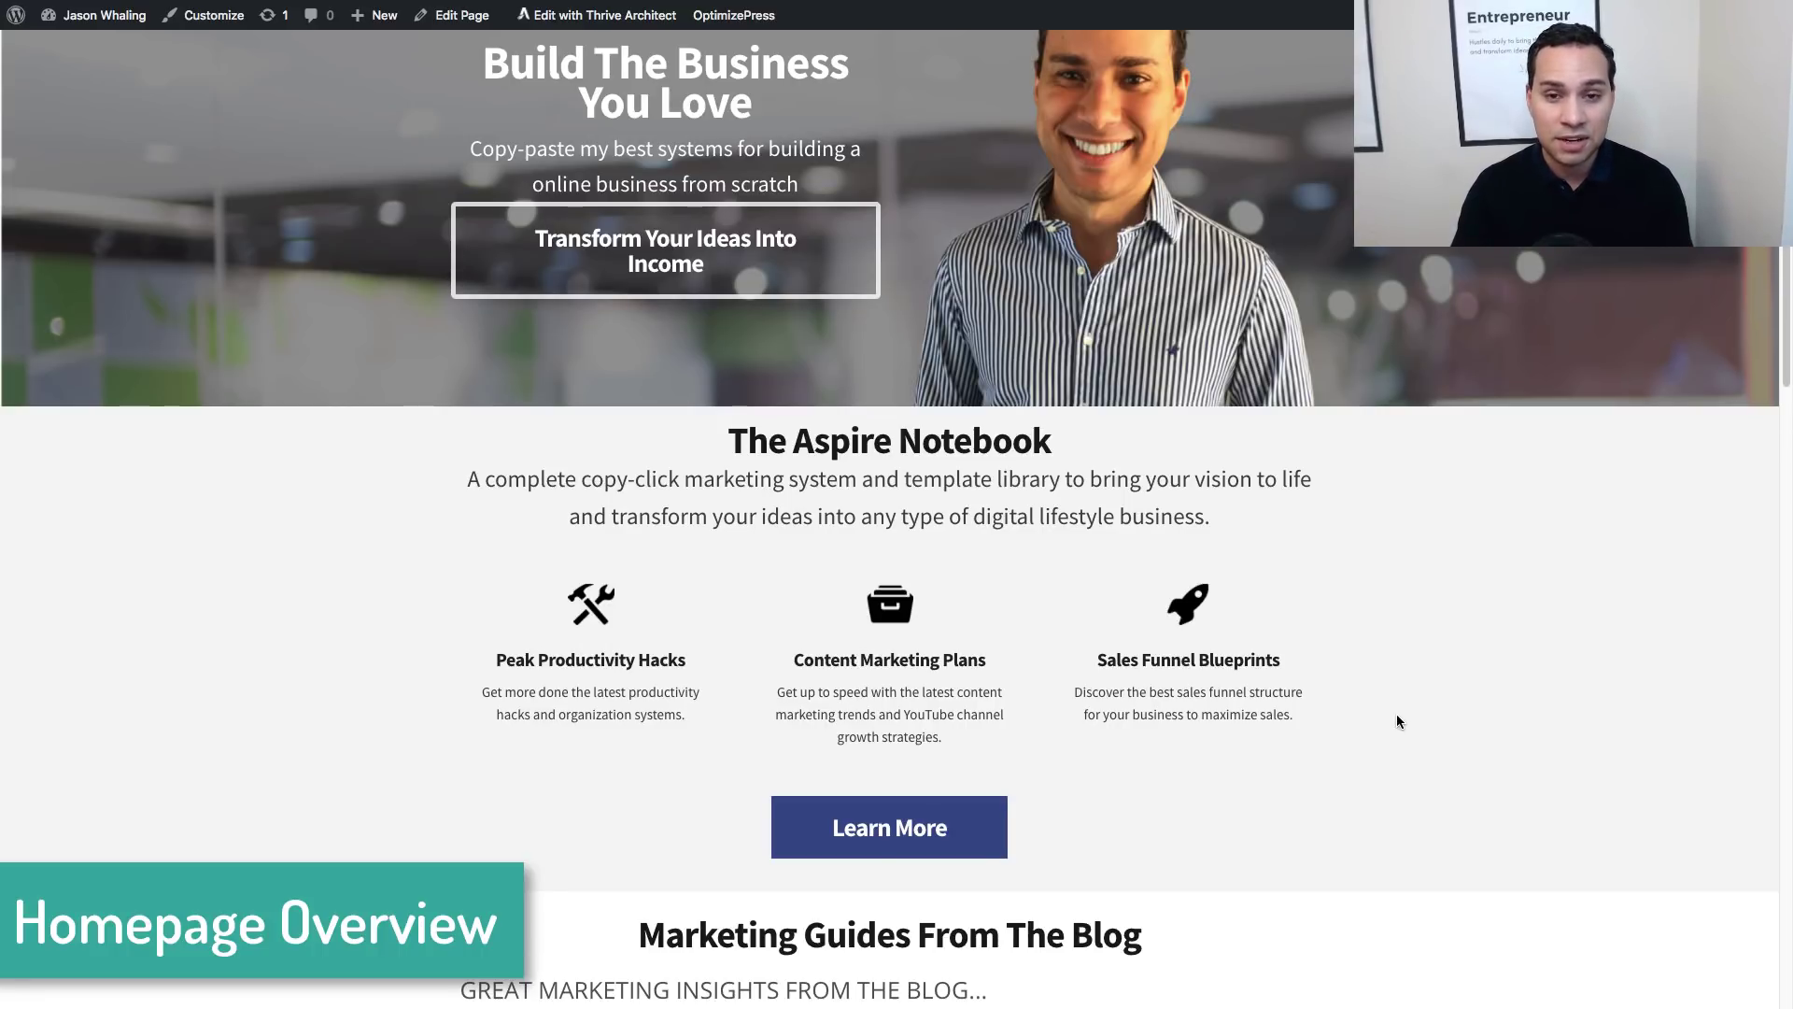
{"action": "scroll", "coordinate": [1397, 716], "scroll_direction": "down", "scroll_amount": 8}
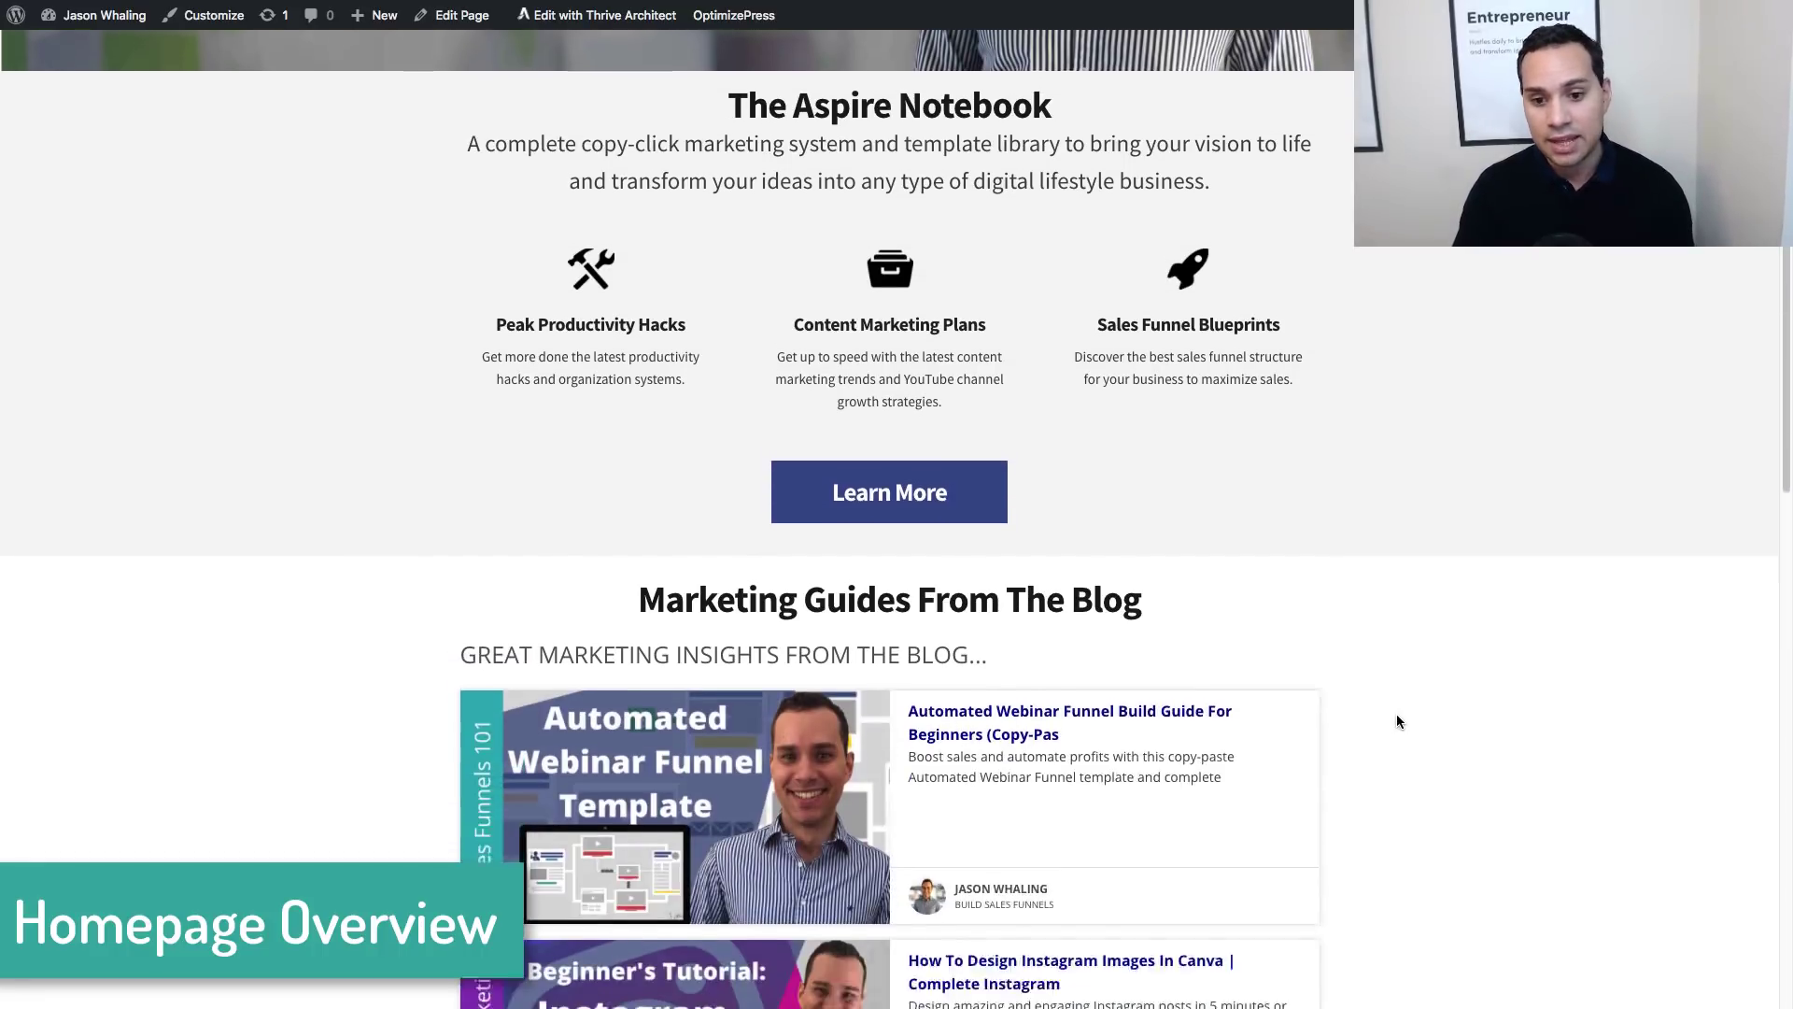
{"action": "scroll", "coordinate": [1398, 721], "scroll_direction": "down", "scroll_amount": 5}
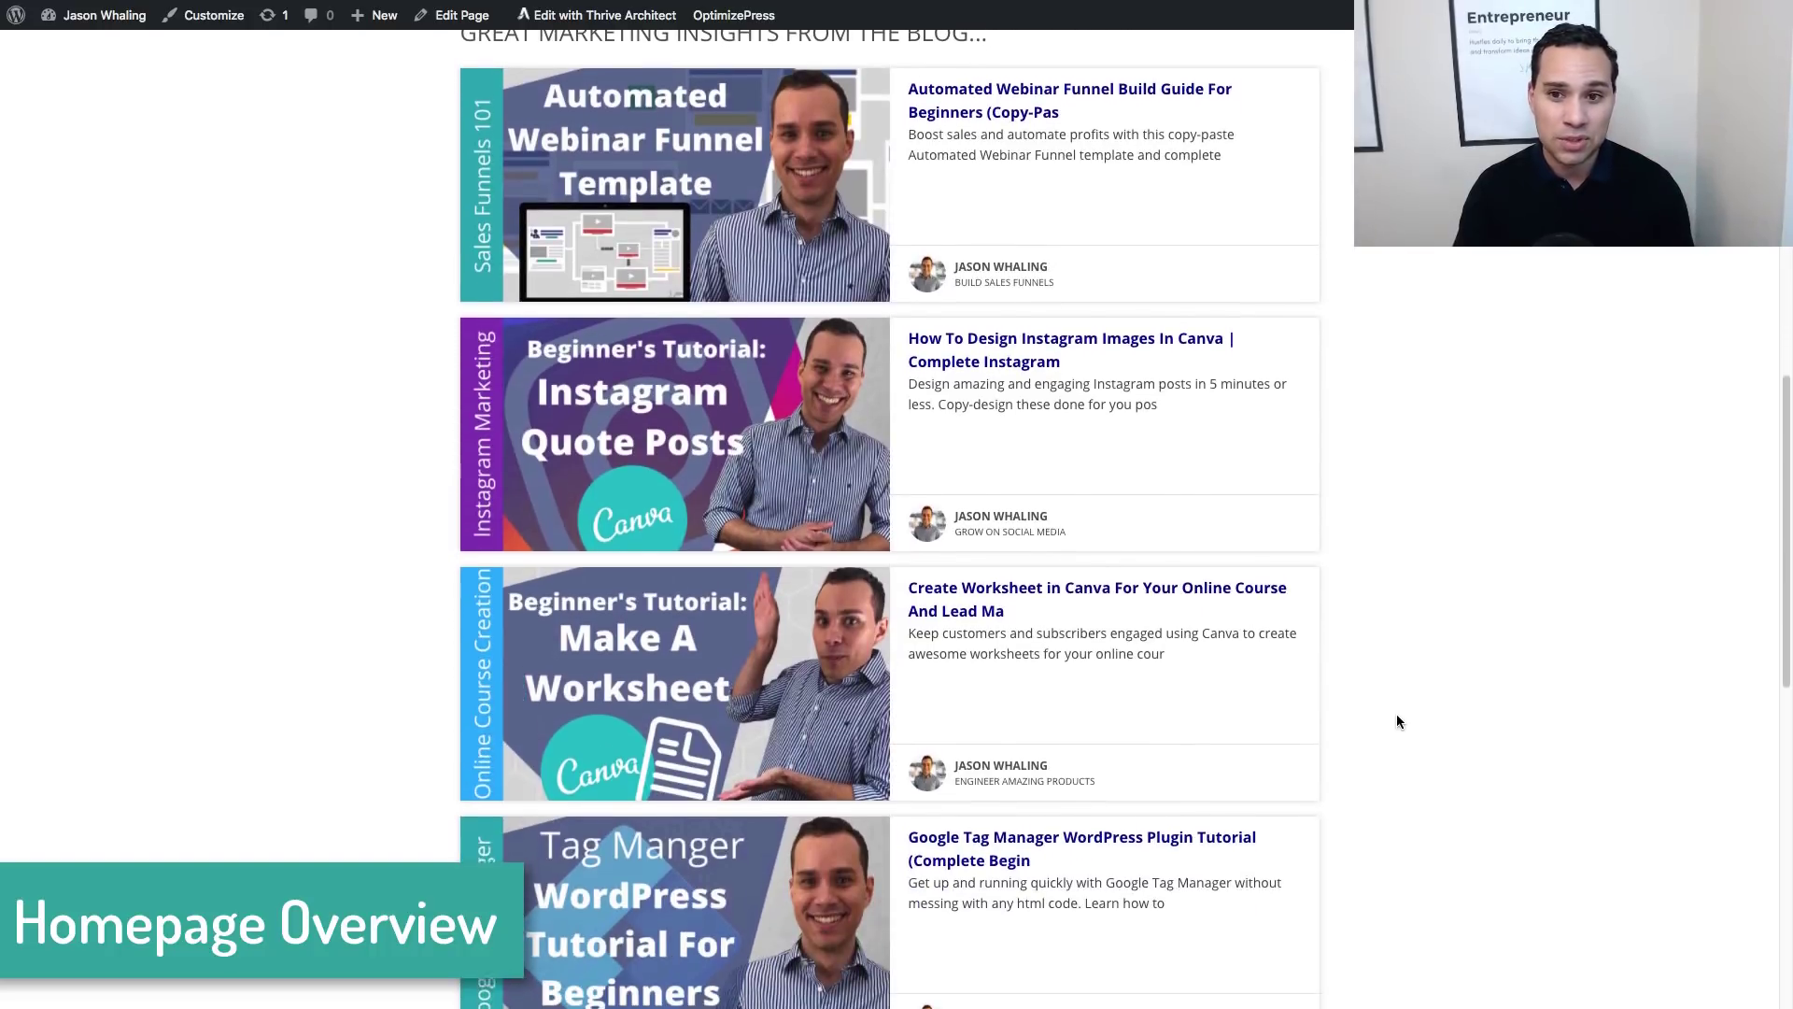
{"action": "scroll", "coordinate": [1398, 721], "scroll_direction": "down", "scroll_amount": 7}
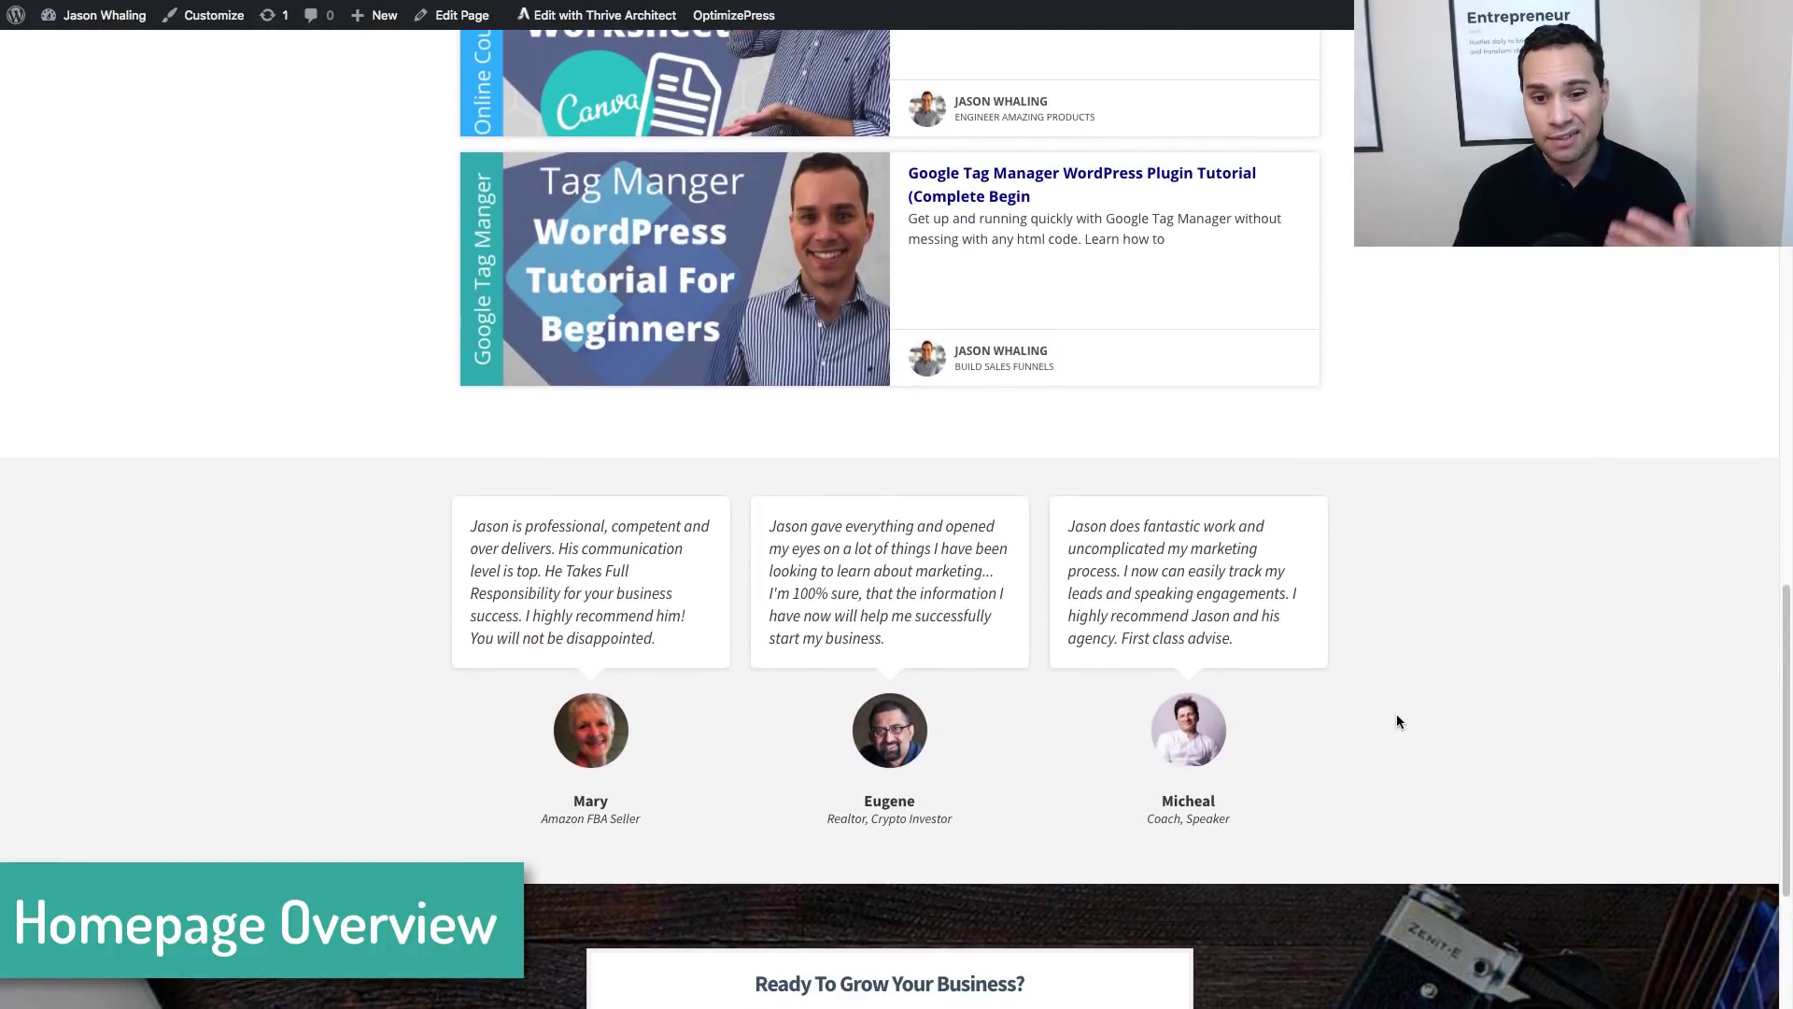
{"action": "scroll", "coordinate": [1399, 721], "scroll_direction": "down", "scroll_amount": 2}
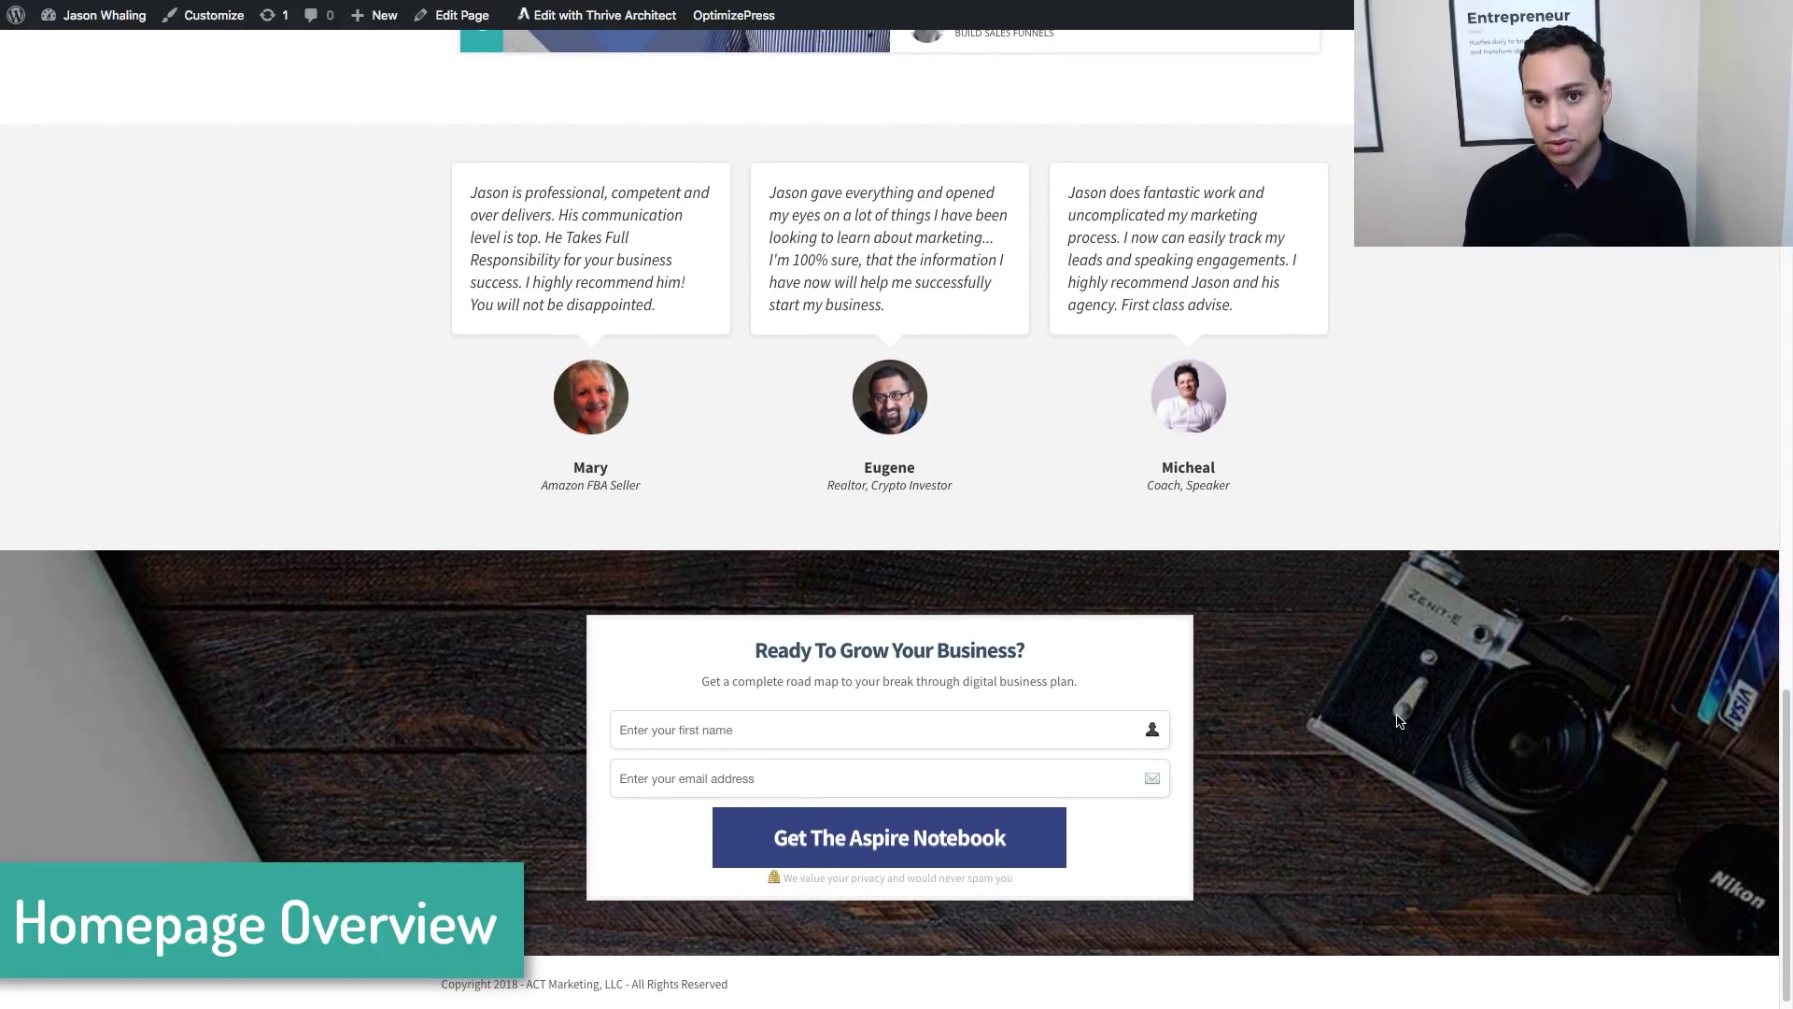
{"action": "scroll", "coordinate": [1398, 719], "scroll_direction": "up", "scroll_amount": 5}
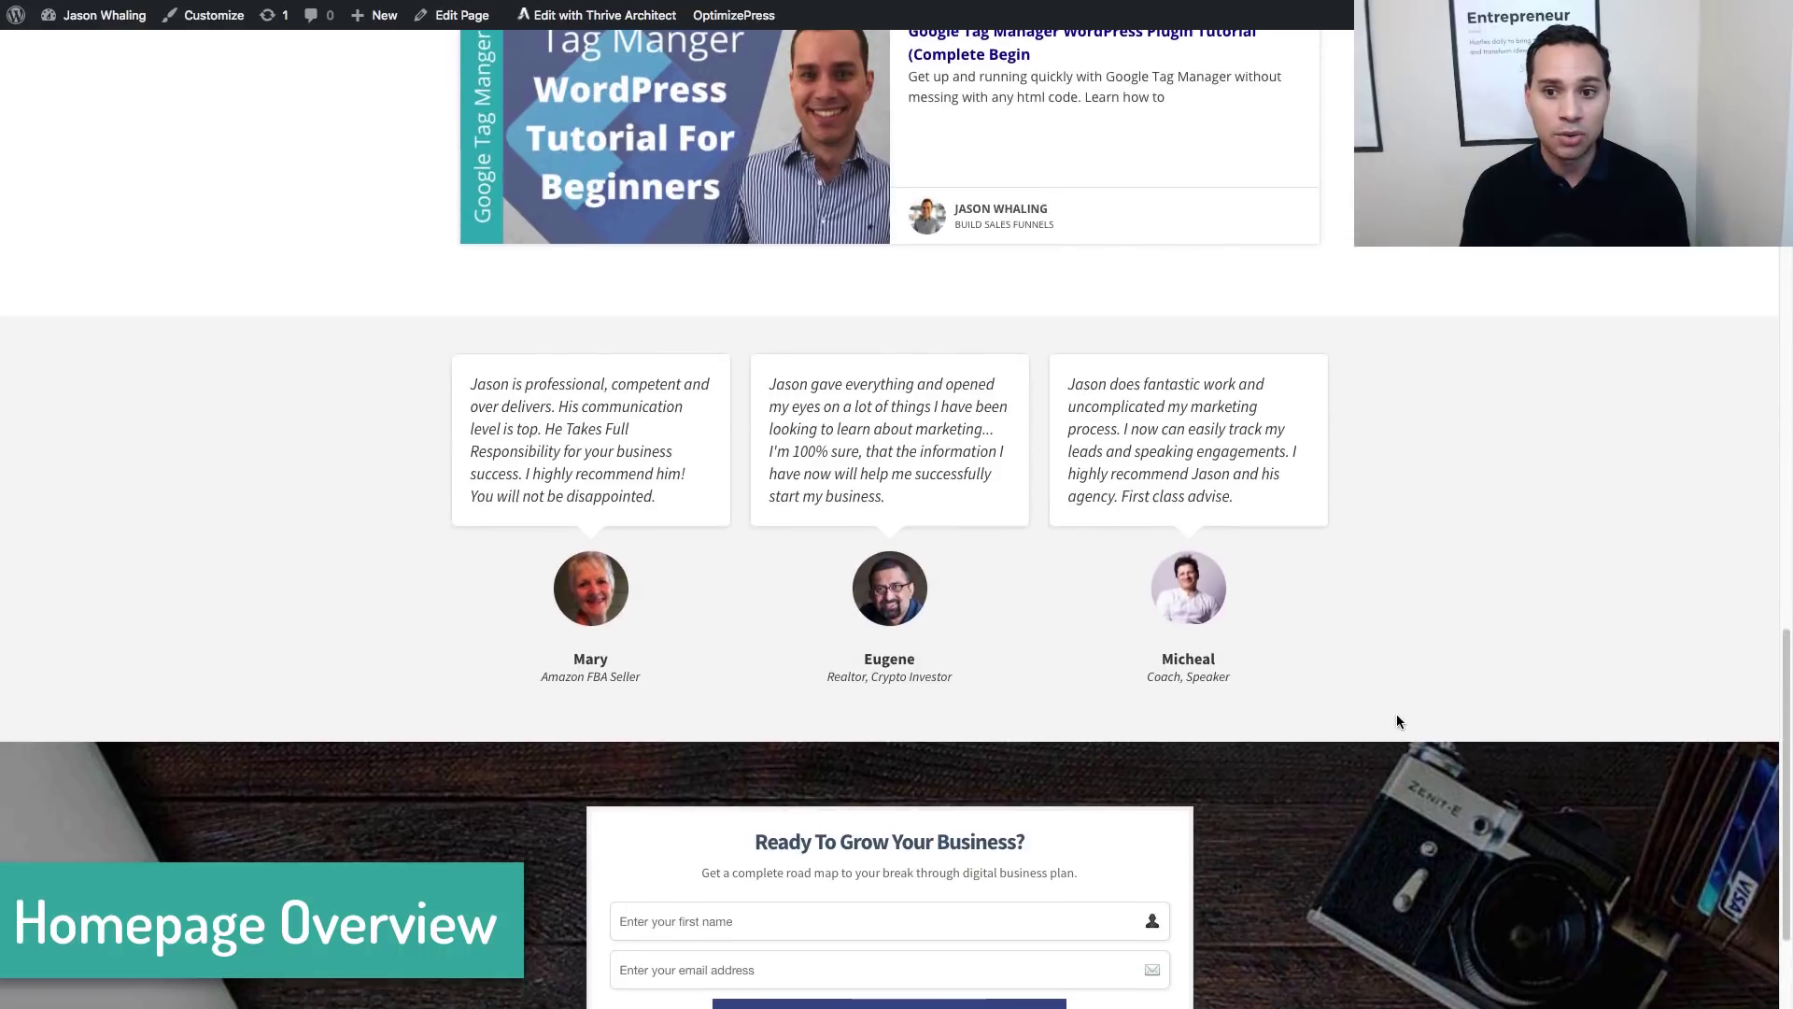
{"action": "scroll", "coordinate": [1421, 499], "scroll_direction": "up", "scroll_amount": 10}
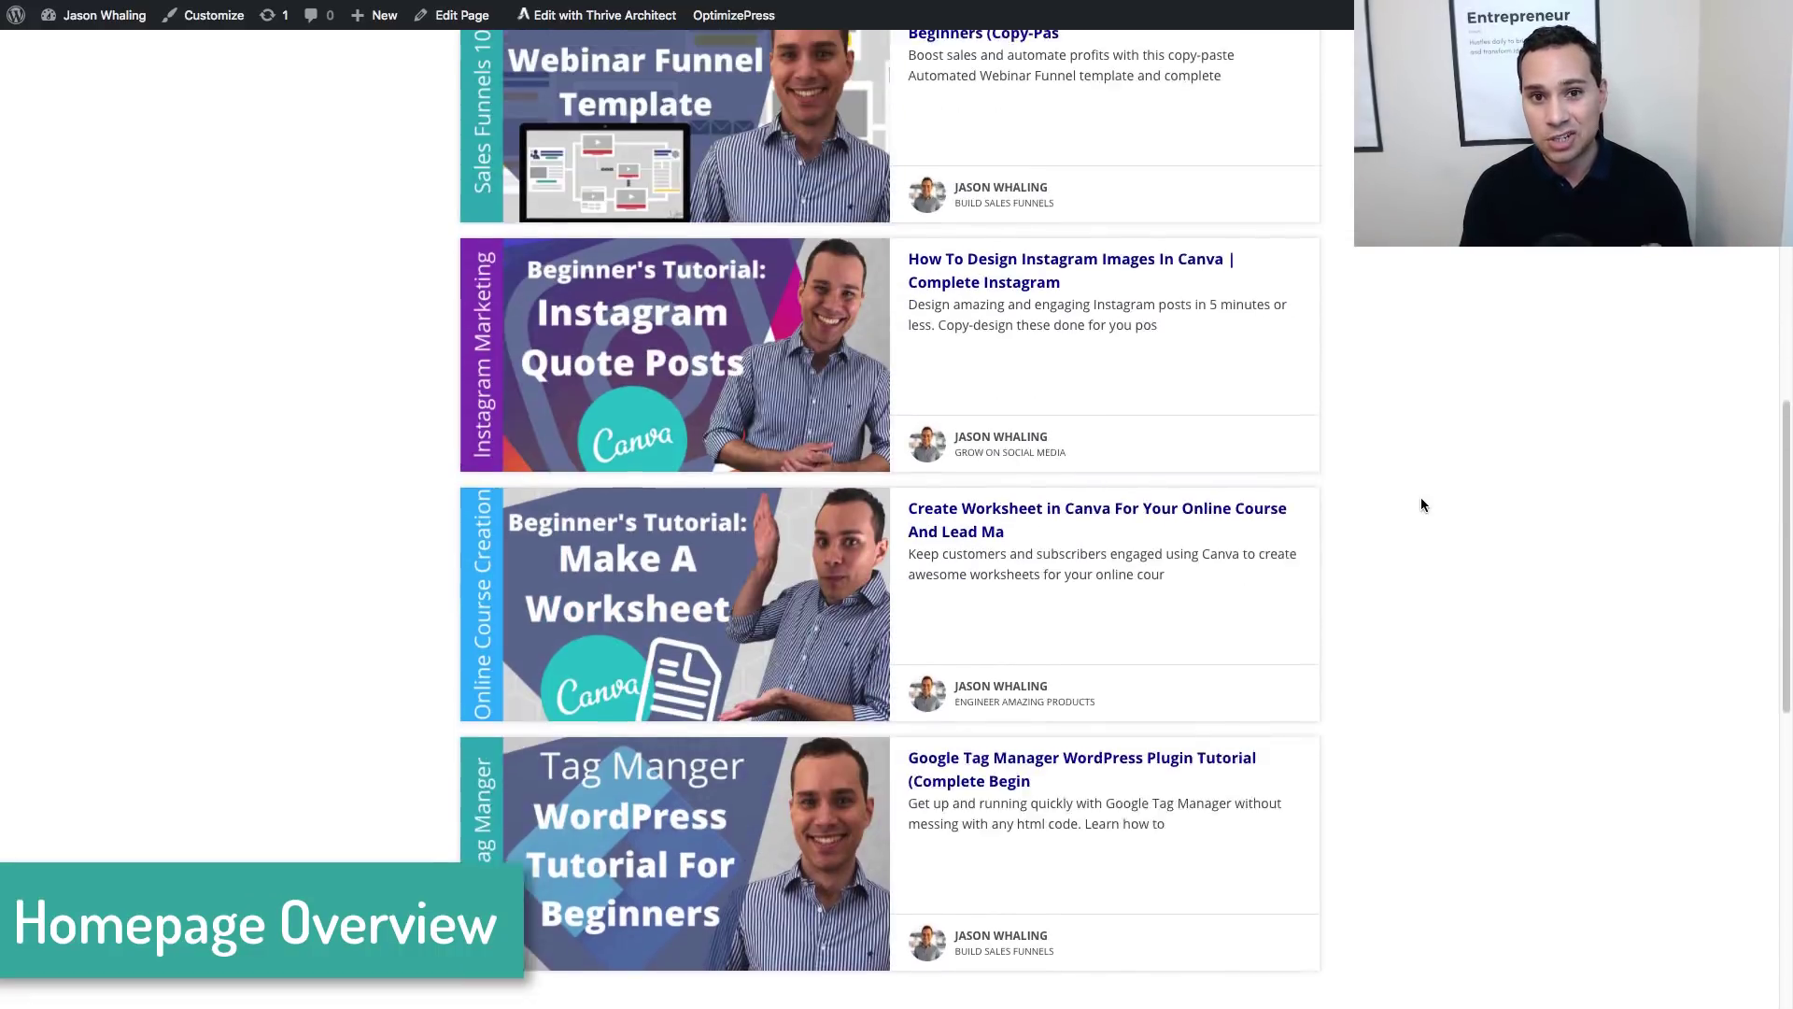
{"action": "scroll", "coordinate": [1422, 504], "scroll_direction": "up", "scroll_amount": 5}
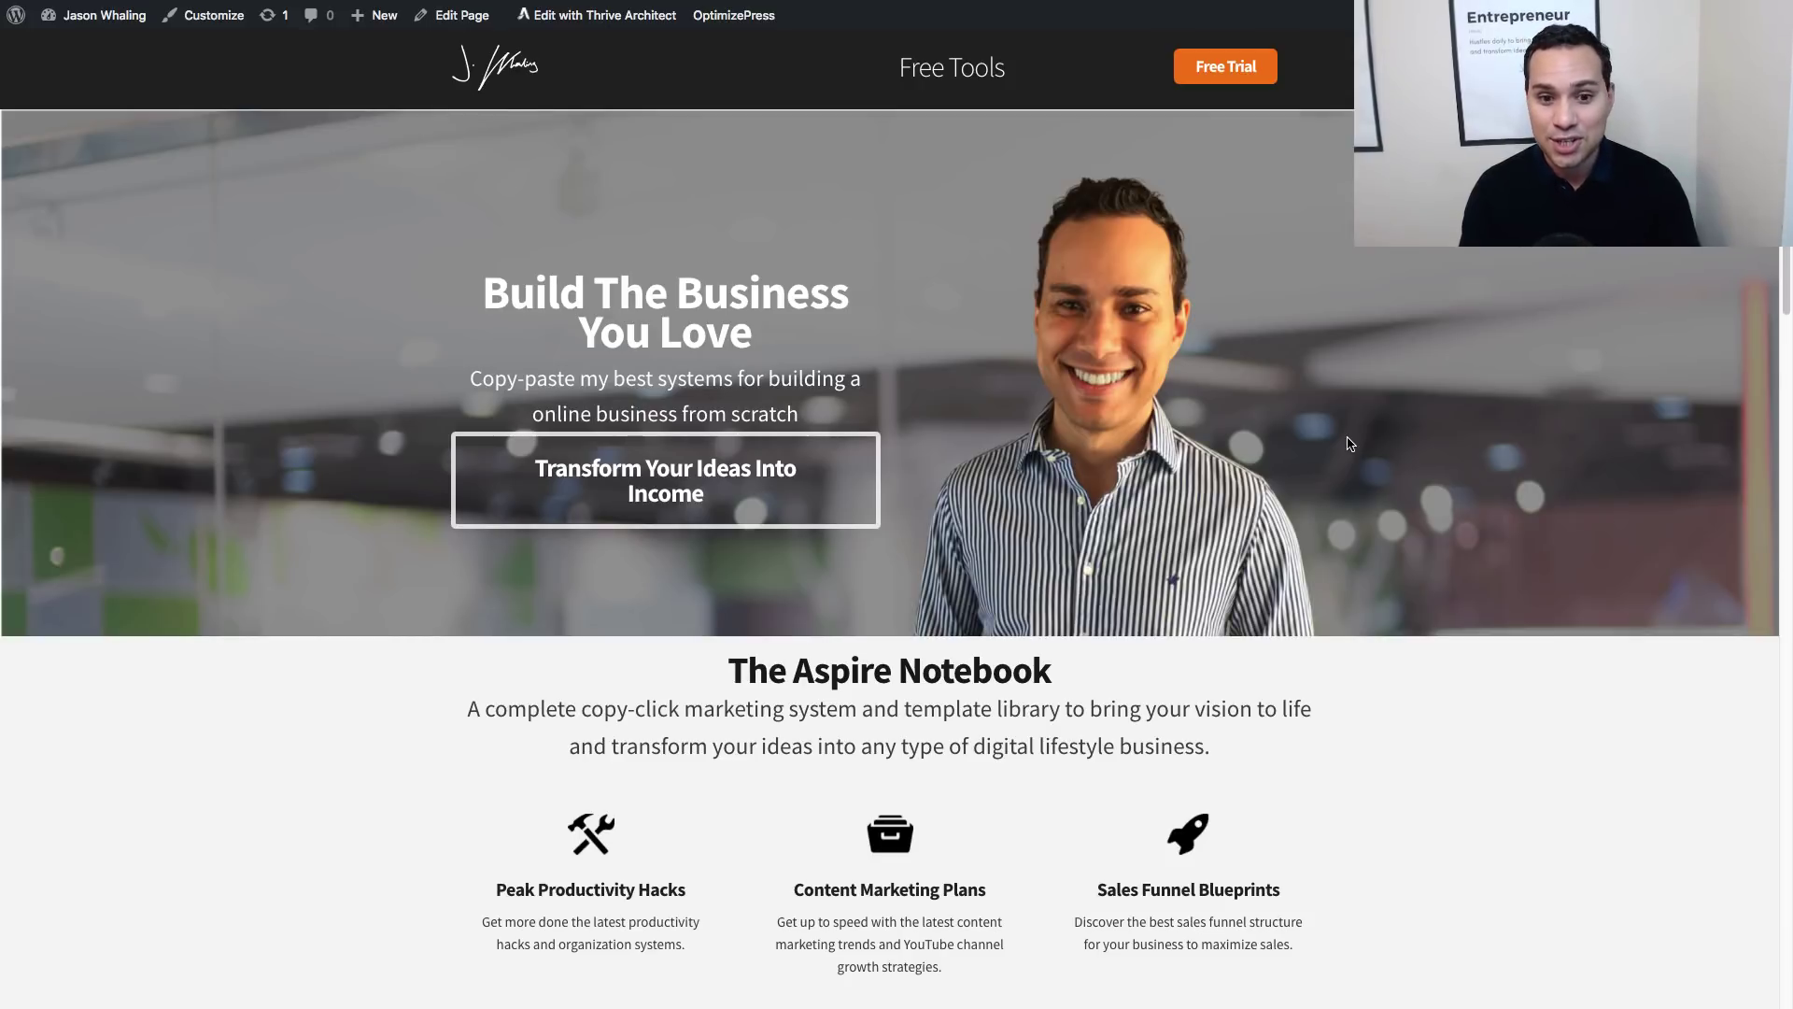
{"action": "scroll", "coordinate": [1350, 443], "scroll_direction": "down", "scroll_amount": 10}
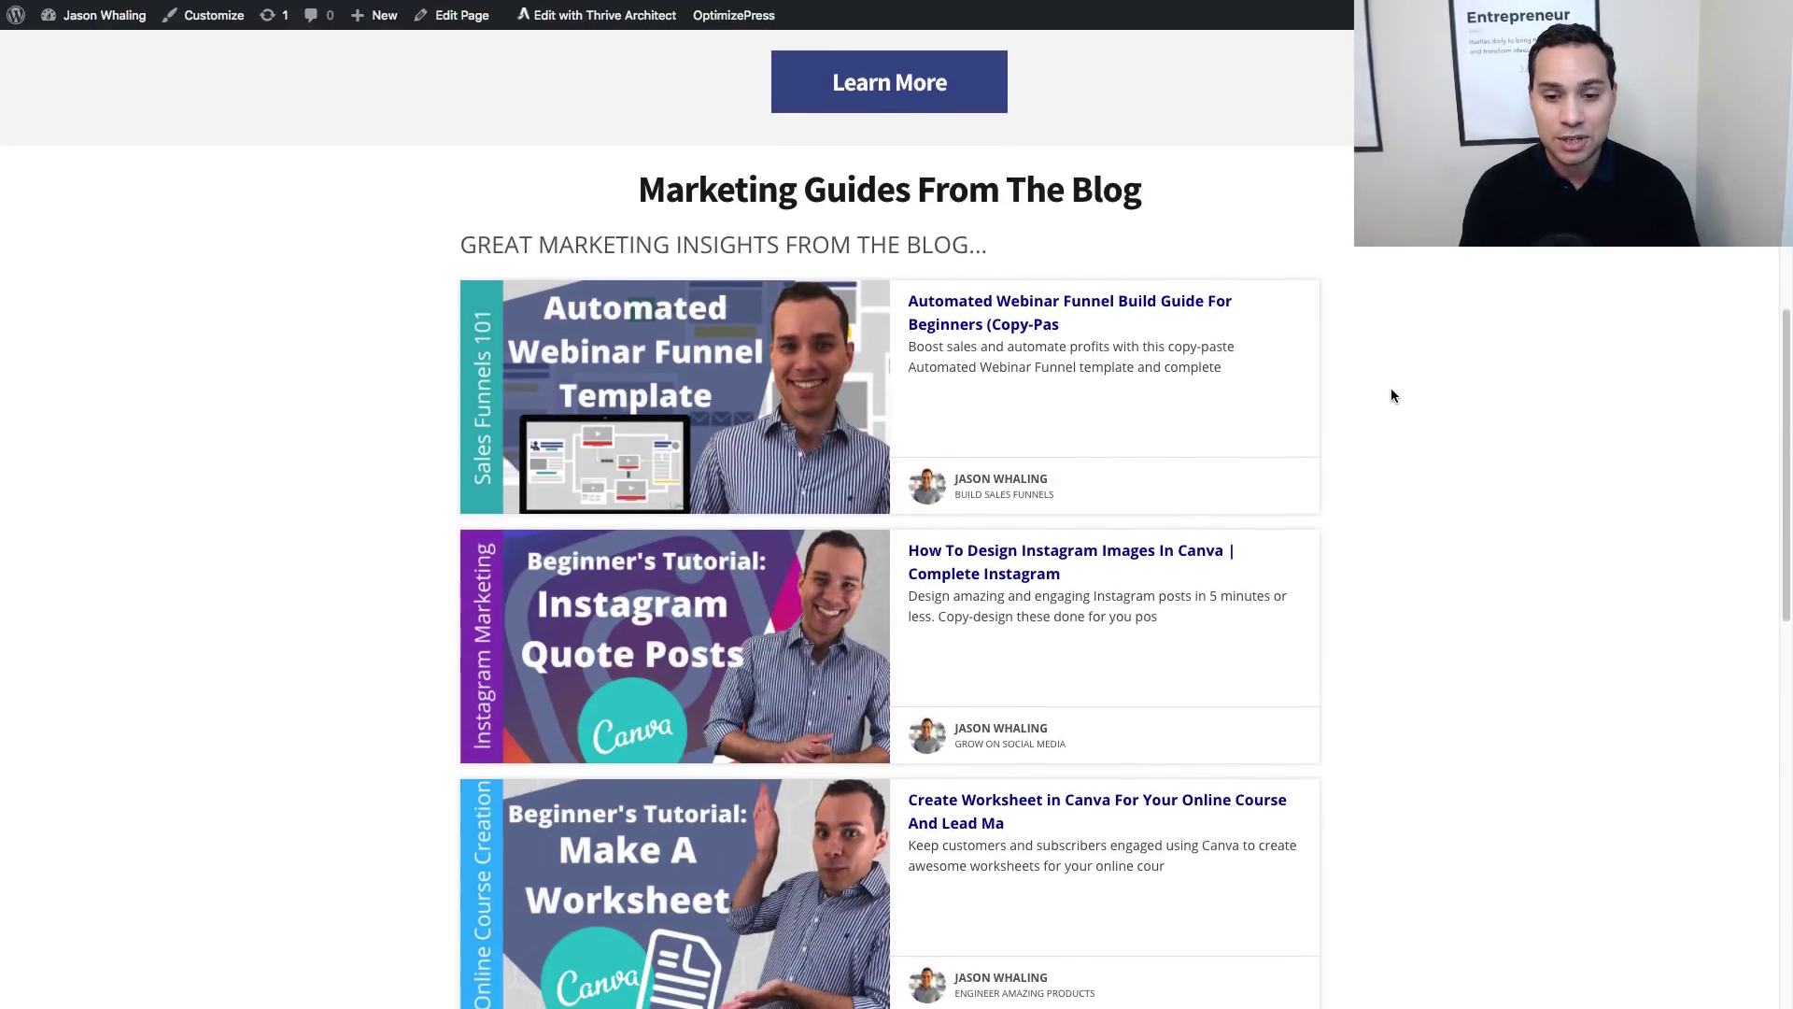
{"action": "scroll", "coordinate": [1392, 395], "scroll_direction": "down", "scroll_amount": 10}
{"action": "scroll", "coordinate": [1392, 395], "scroll_direction": "up", "scroll_amount": 6}
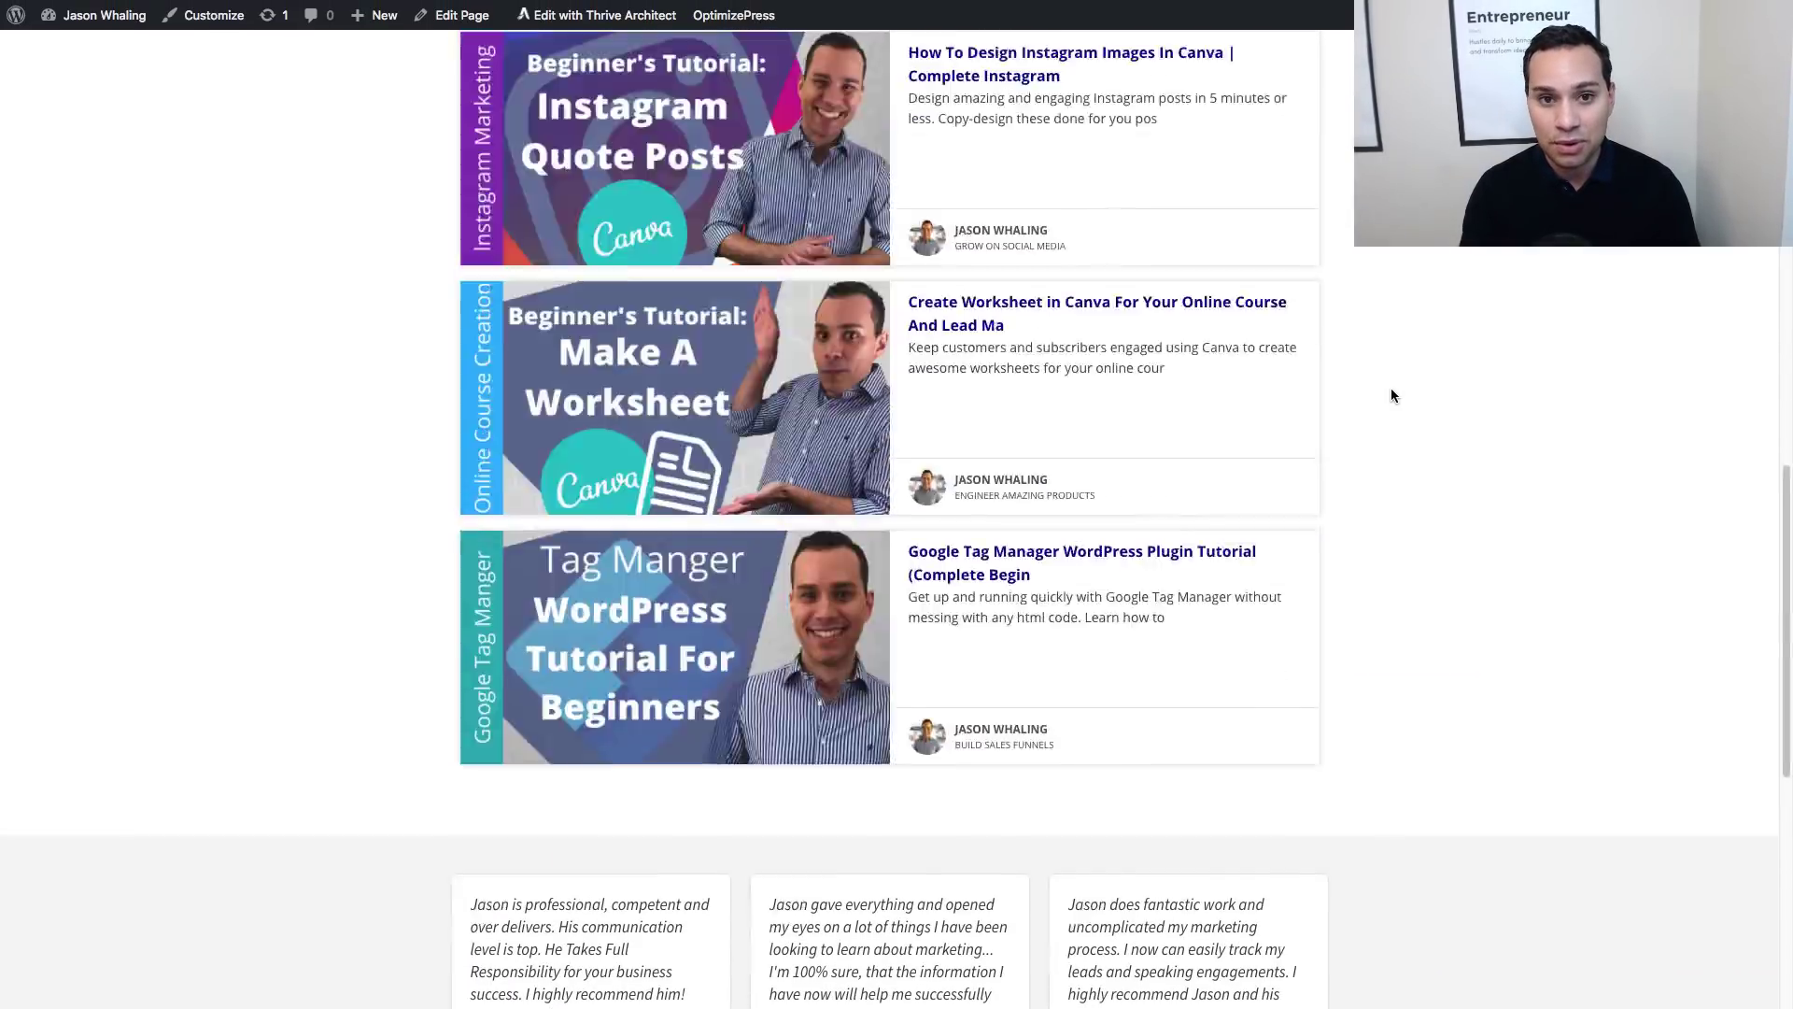
{"action": "scroll", "coordinate": [1391, 395], "scroll_direction": "up", "scroll_amount": 15}
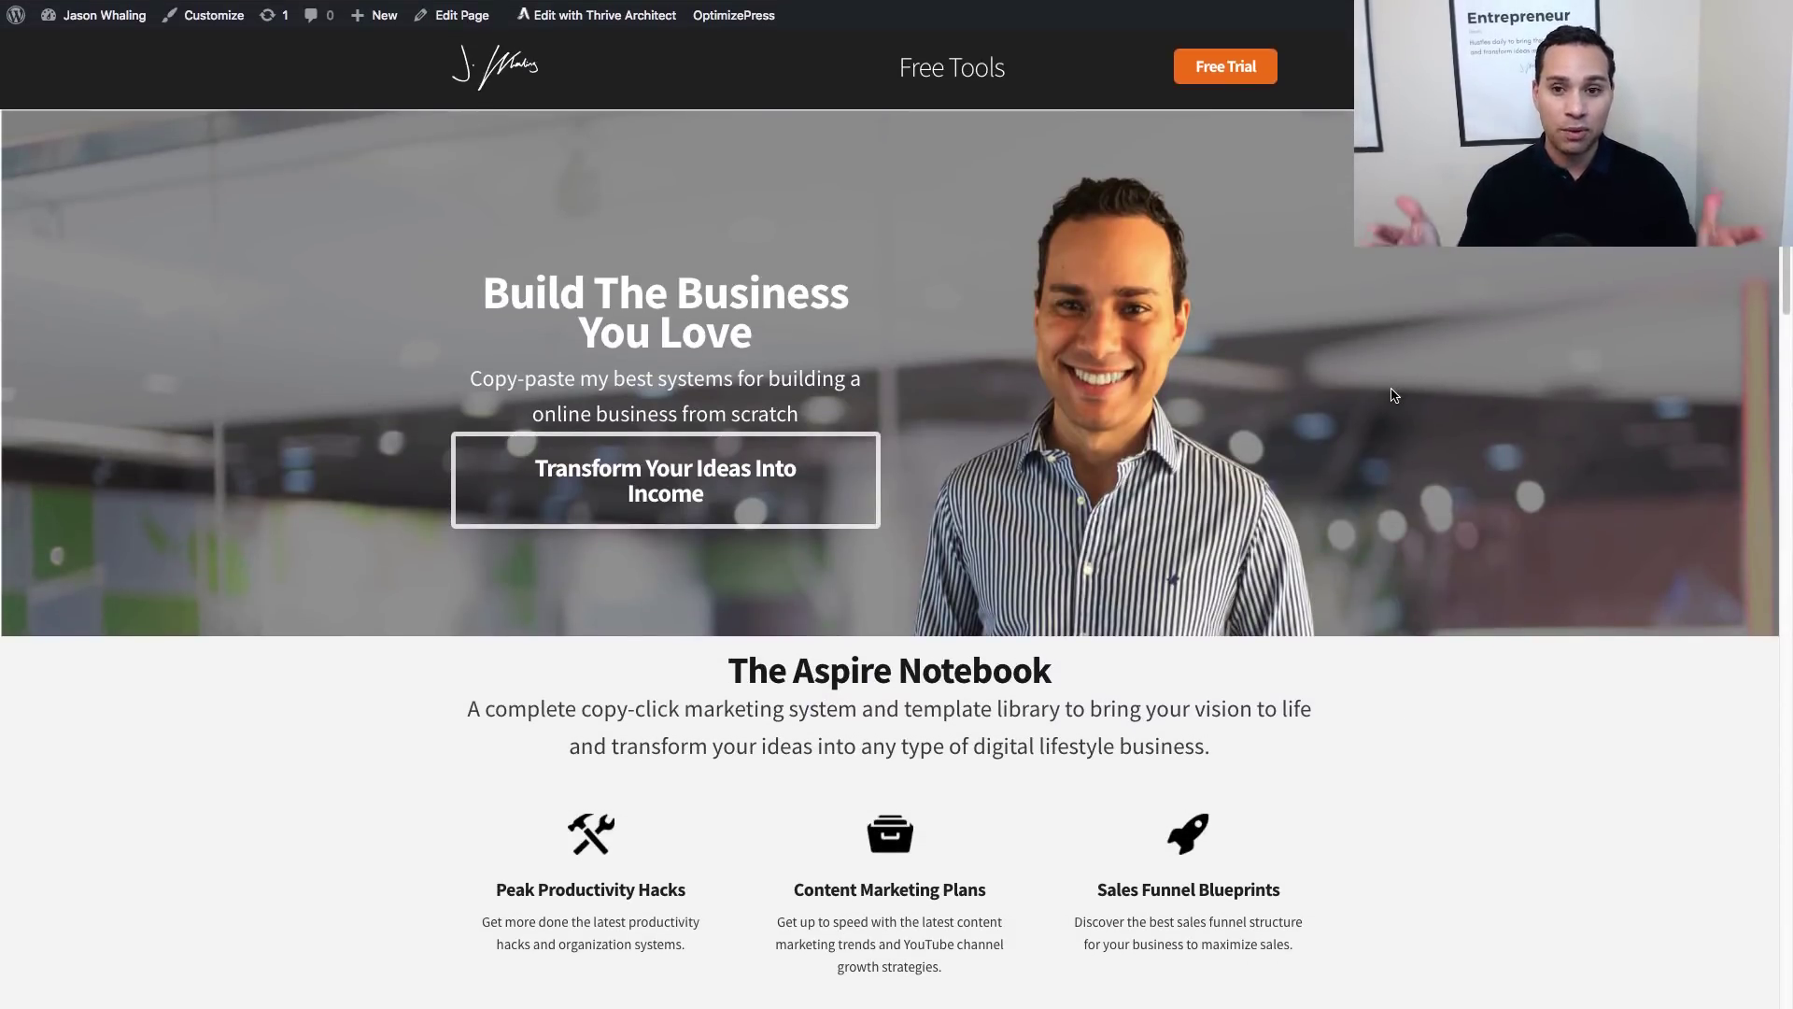